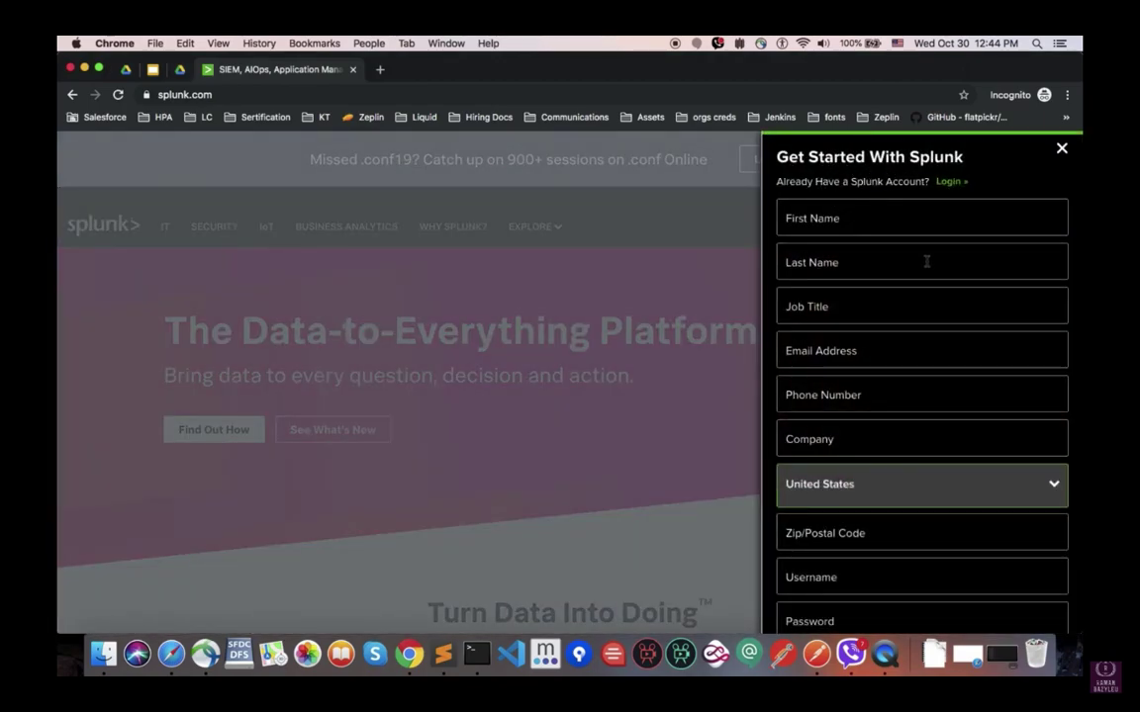
# Dismiss the sign-up form on the Splunk website.
pyautogui.scroll(-5, 926, 259)
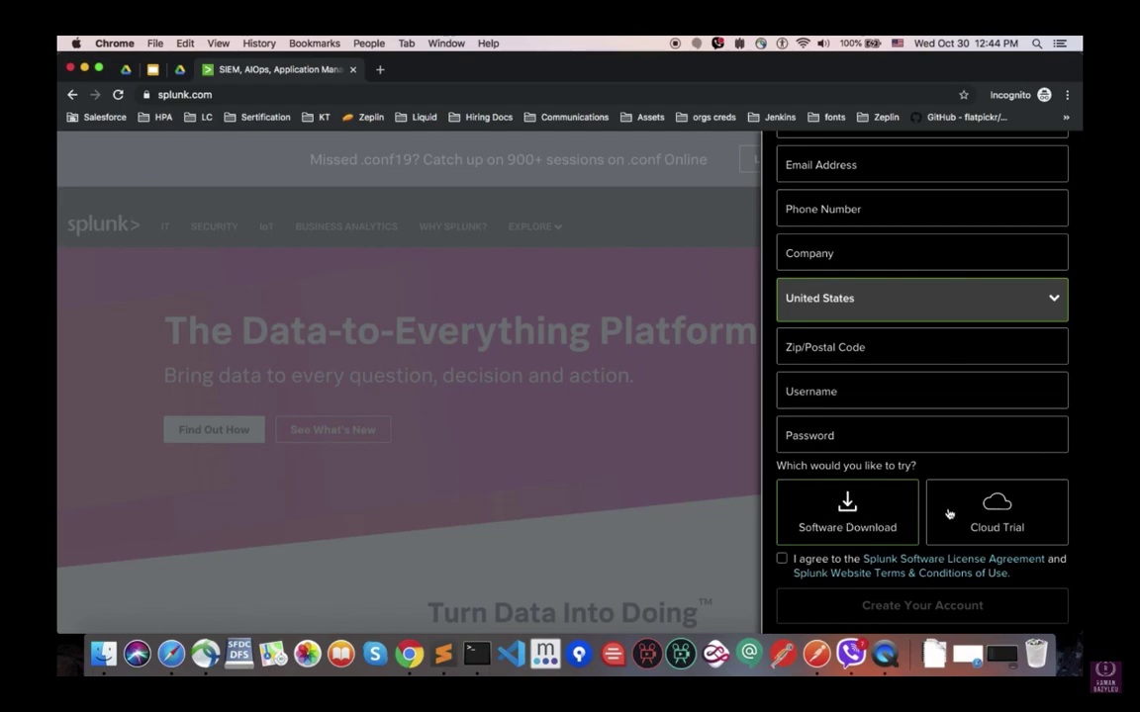
pyautogui.scroll(4, 959, 495)
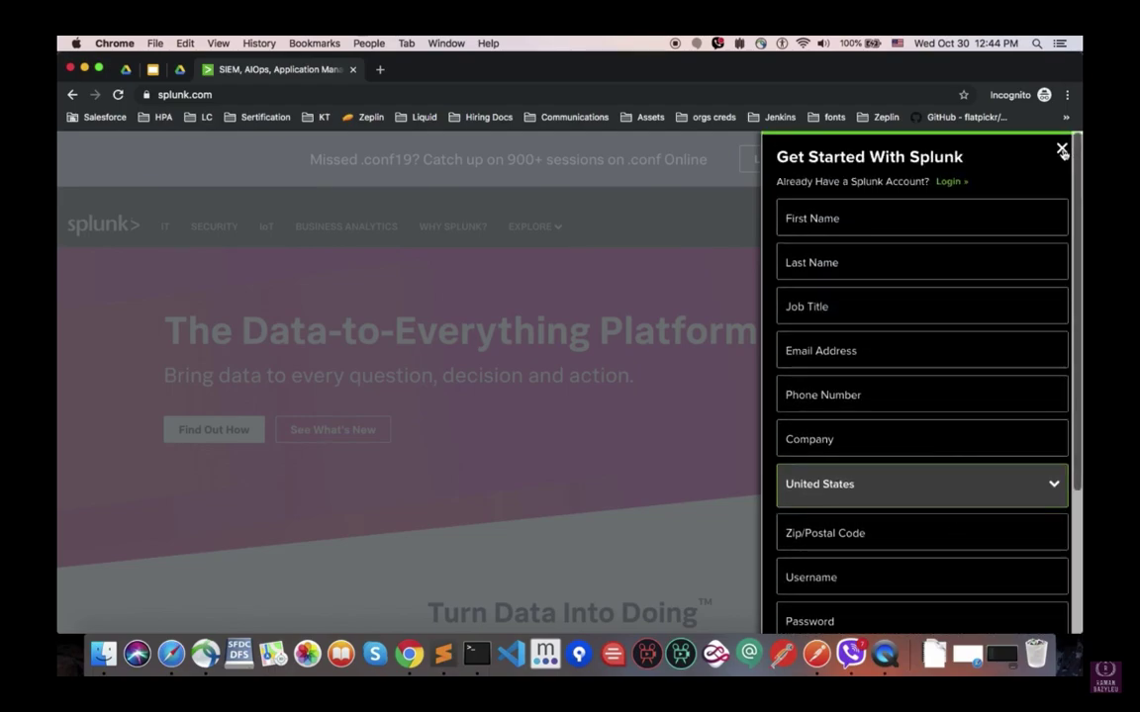
pyautogui.click(1061, 148)
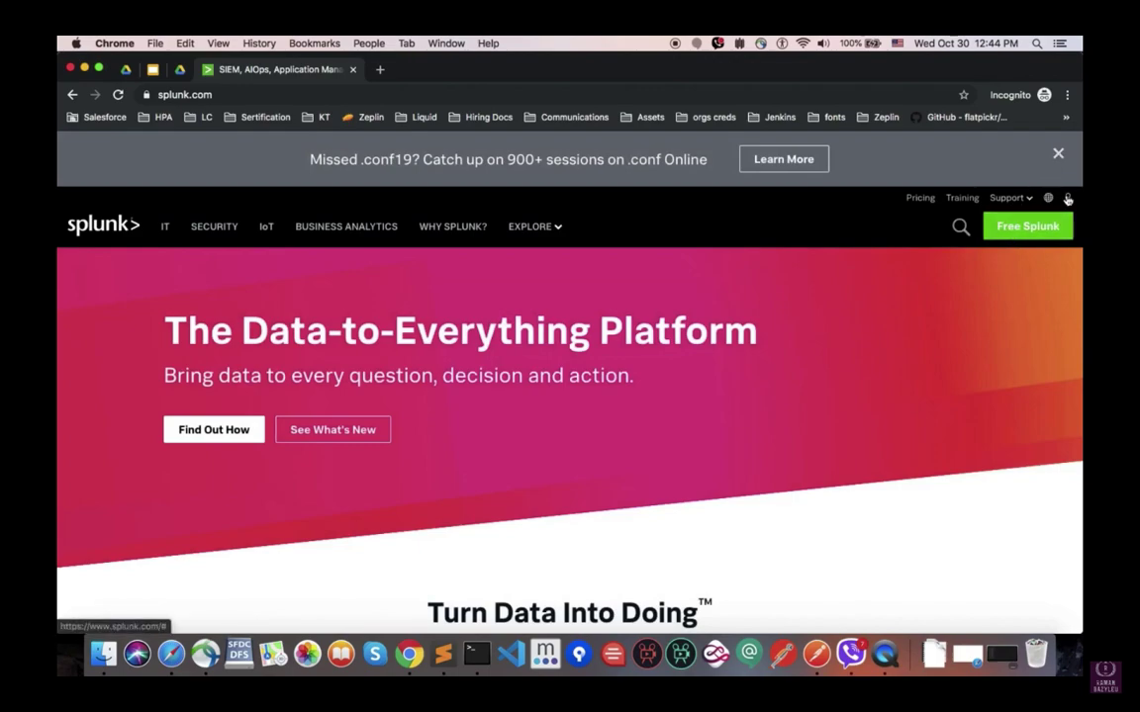
# Log in to the Splunk account with the saved username and the account password.
pyautogui.moveTo(1067, 201)
pyautogui.click(989, 228)
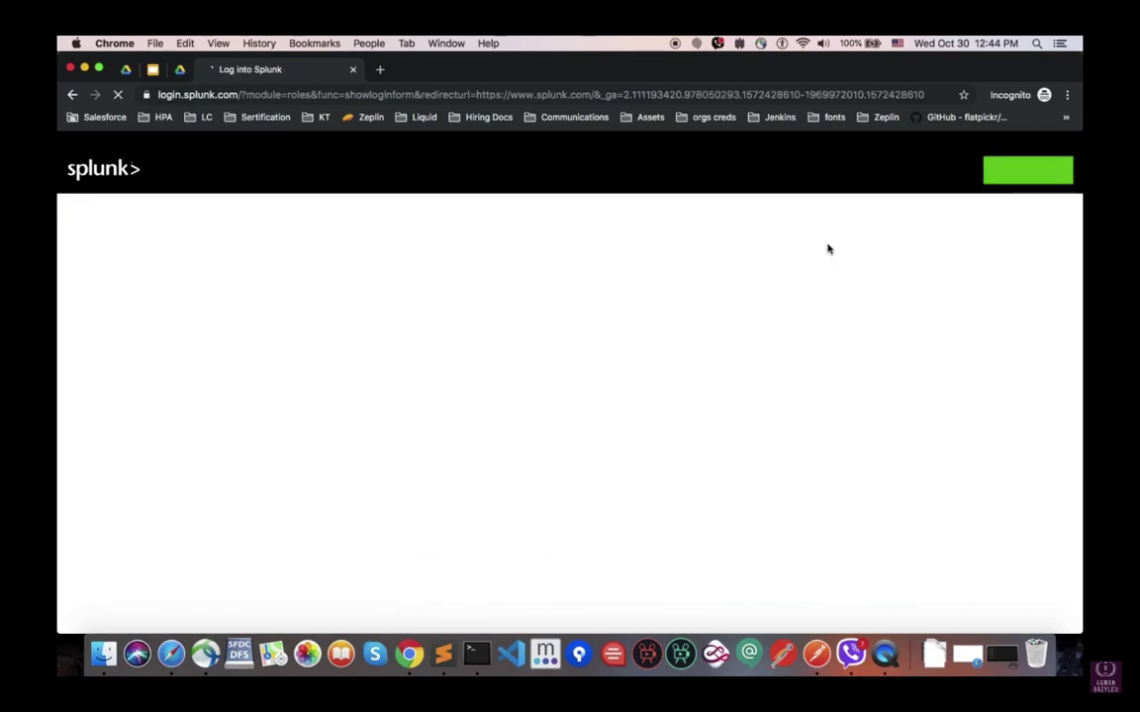
pyautogui.click(494, 436)
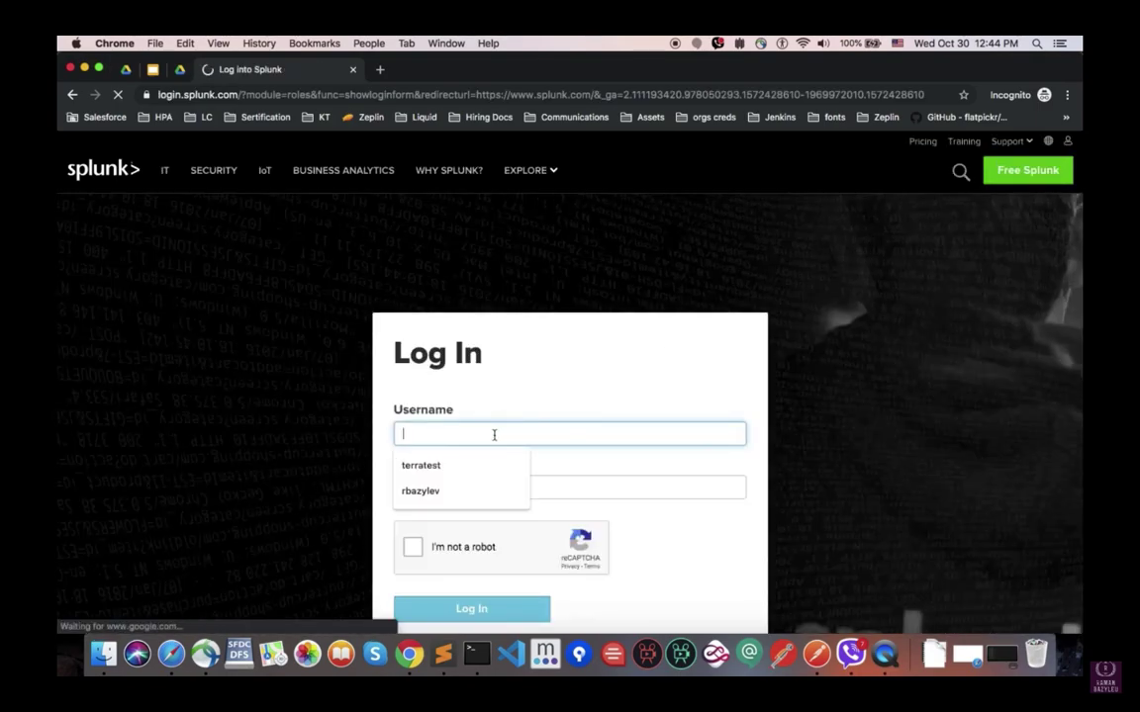
pyautogui.click(475, 467)
pyautogui.press('Tab')
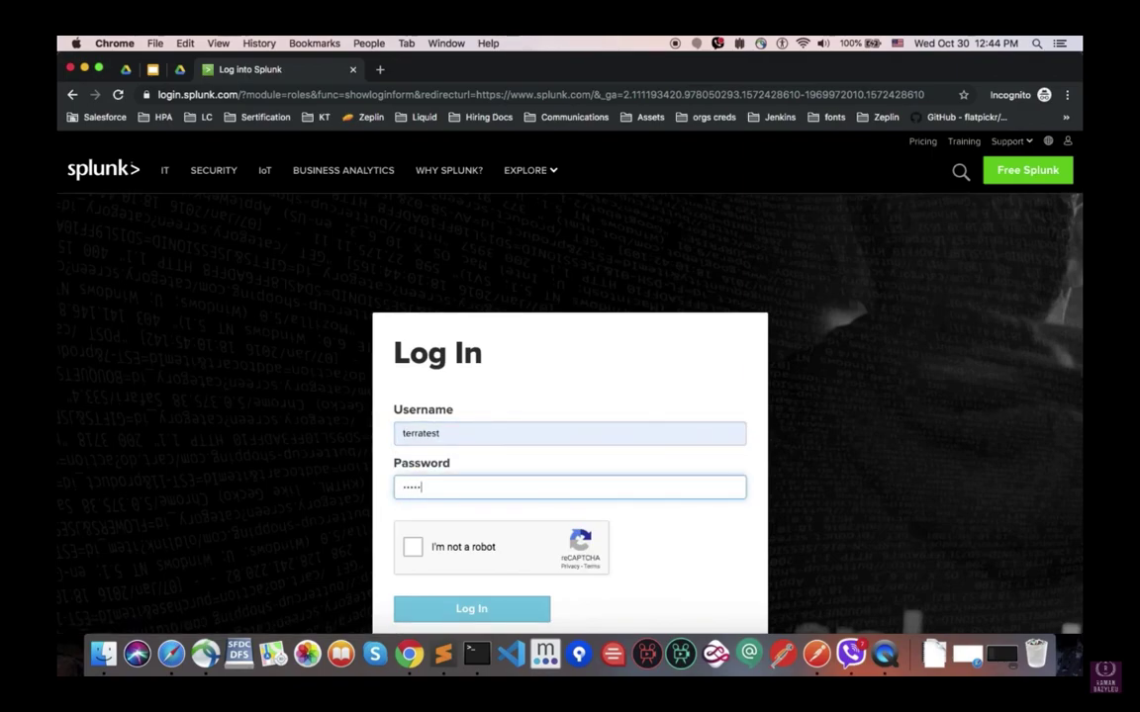
pyautogui.press('Return')
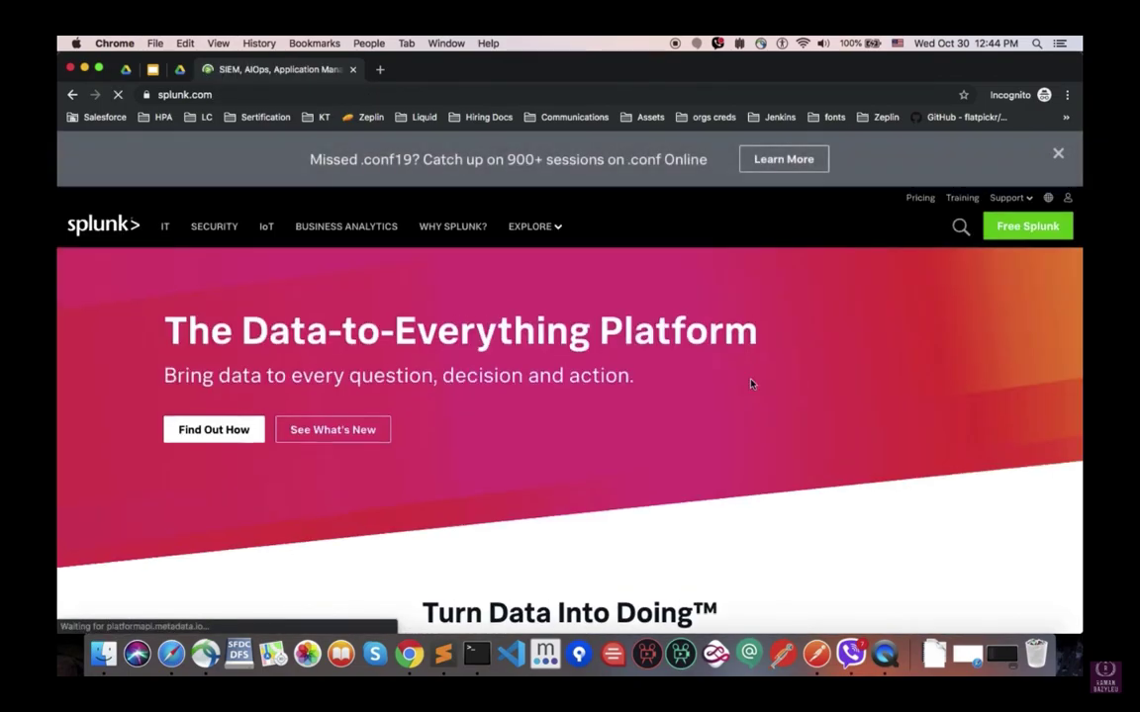
# Open the My Account dashboard from the account menu.
pyautogui.moveTo(1052, 198)
pyautogui.click(1011, 235)
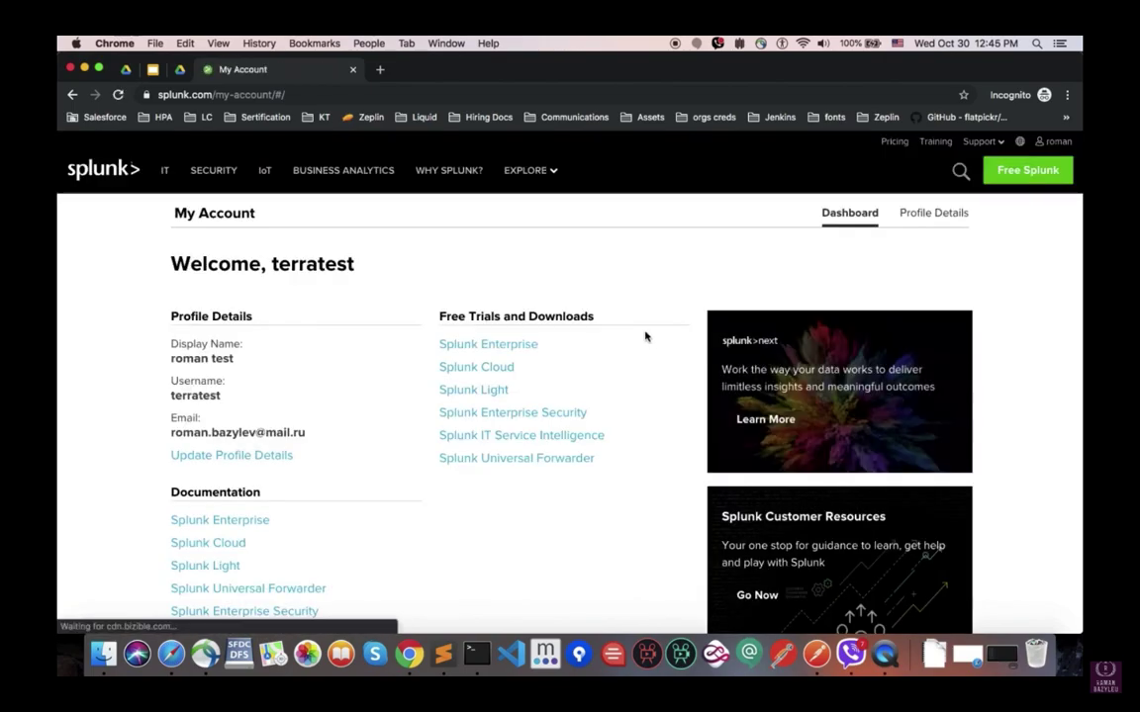
pyautogui.scroll(-1, 639, 326)
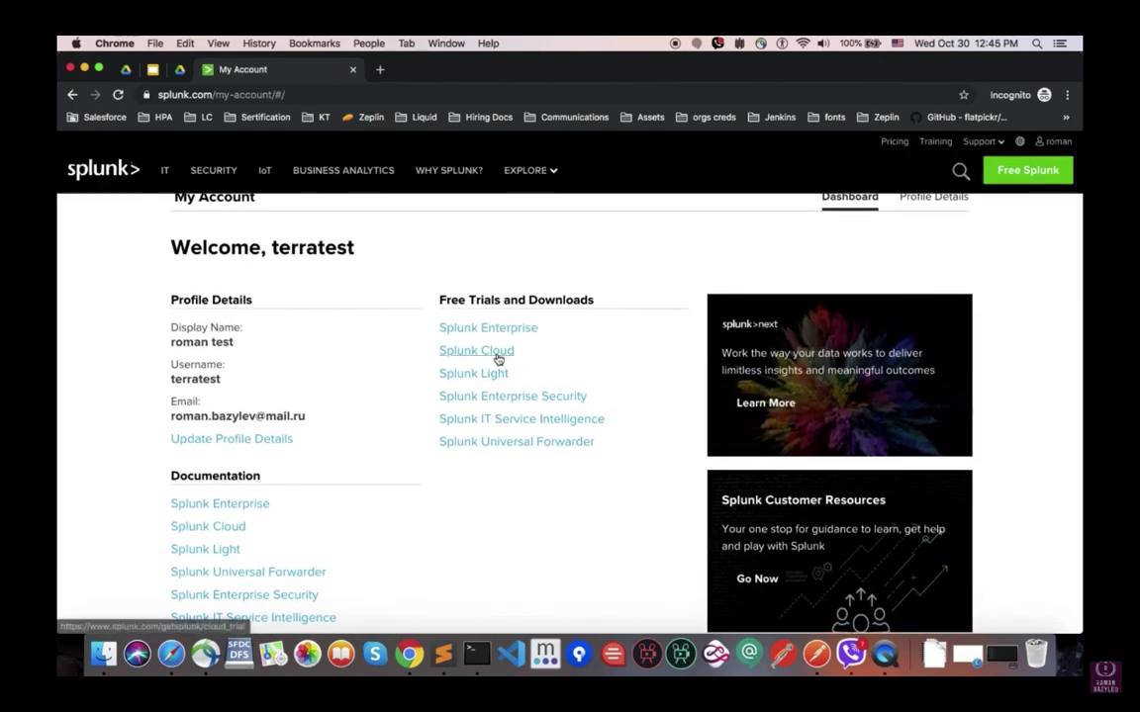
# Open the Splunk Cloud link under Free Trials and Downloads in a new tab.
pyautogui.moveTo(443, 303); pyautogui.dragTo(595, 300)
pyautogui.click(586, 300)
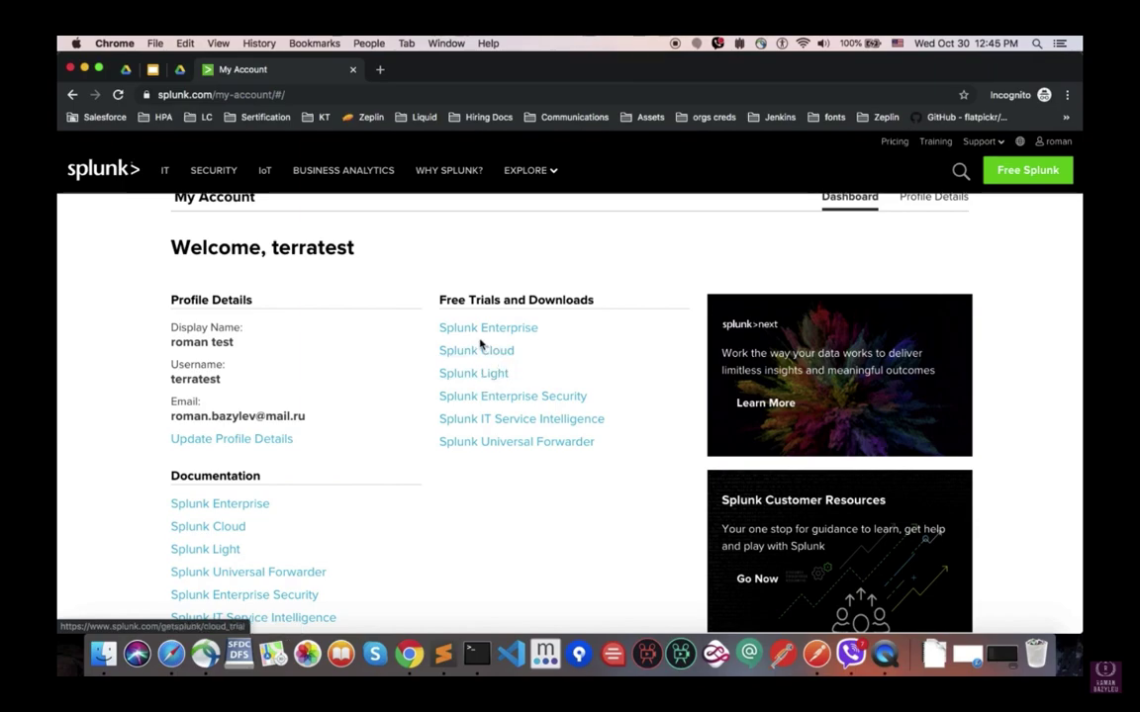
pyautogui.click(547, 333)
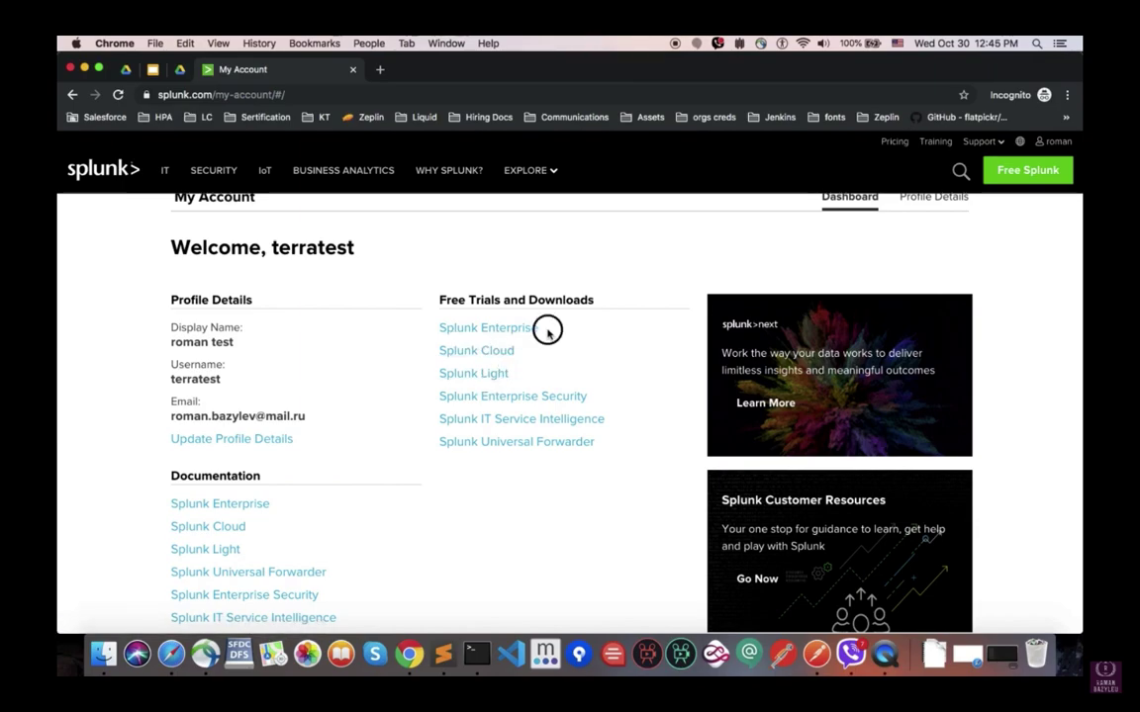
pyautogui.moveTo(547, 334); pyautogui.dragTo(445, 330)
pyautogui.click(551, 332)
pyautogui.moveTo(554, 333); pyautogui.dragTo(443, 329)
pyautogui.moveTo(526, 352); pyautogui.dragTo(441, 351)
pyautogui.click(542, 347)
pyautogui.click(484, 348)
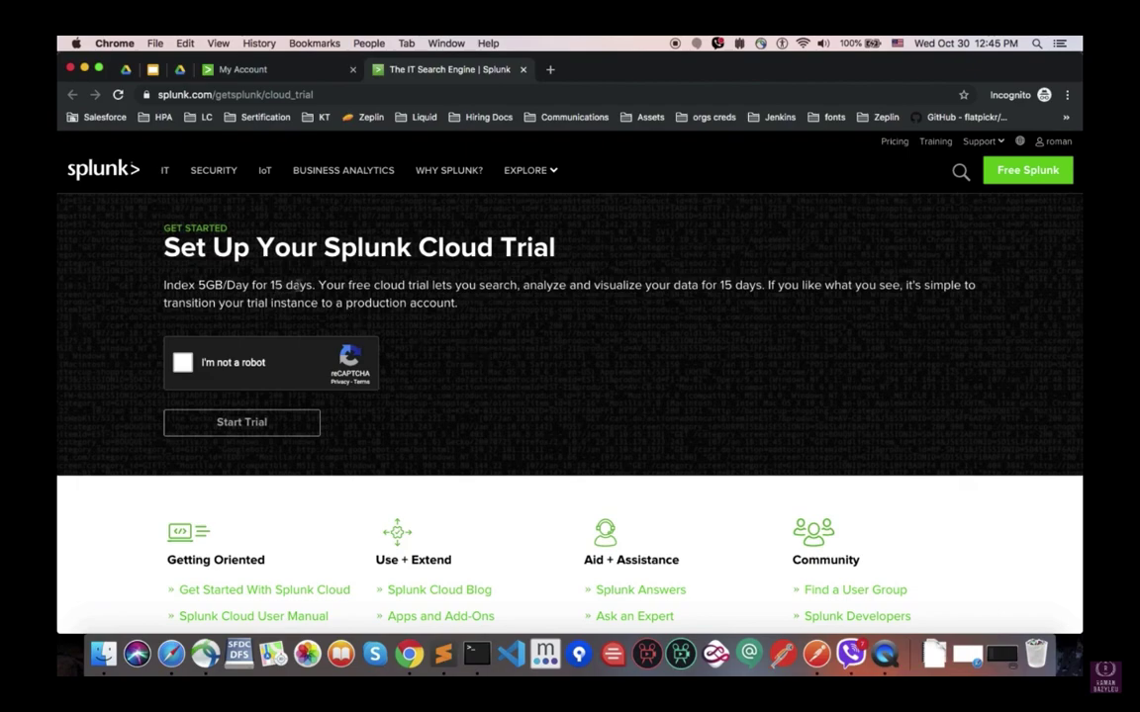
# Go via the Support menu to the Instances page listing the two 5GB trial instances.
pyautogui.moveTo(554, 250); pyautogui.dragTo(376, 247)
pyautogui.click(362, 248)
pyautogui.click(989, 141)
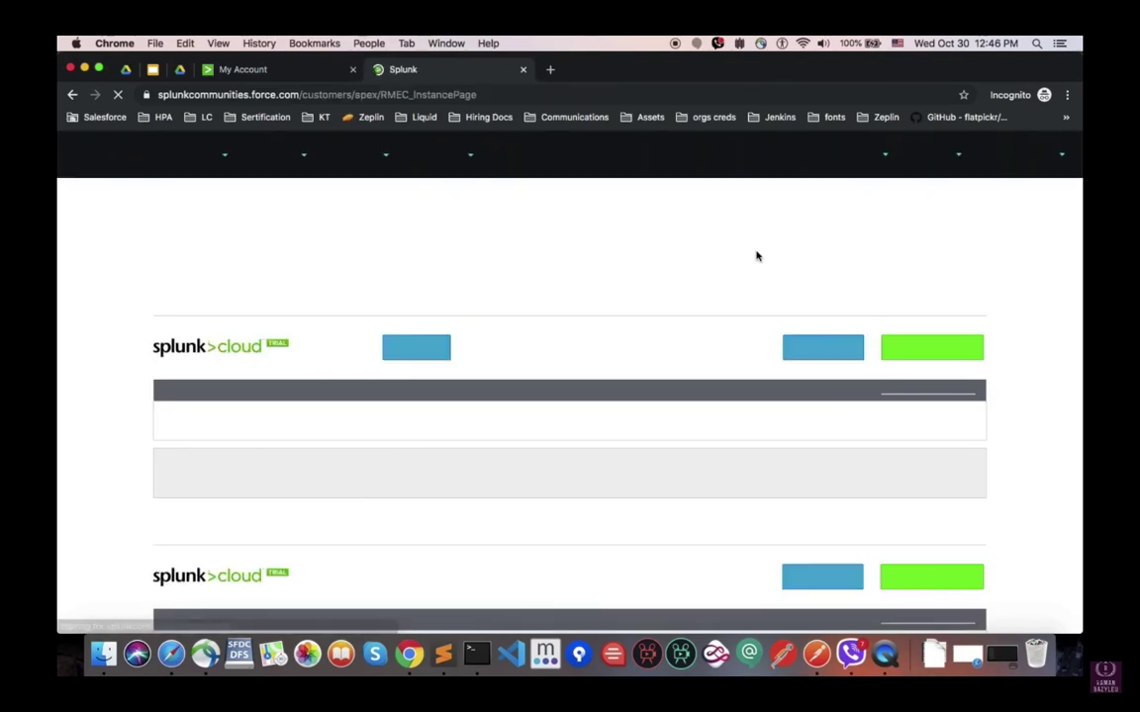
pyautogui.scroll(-1, 371, 418)
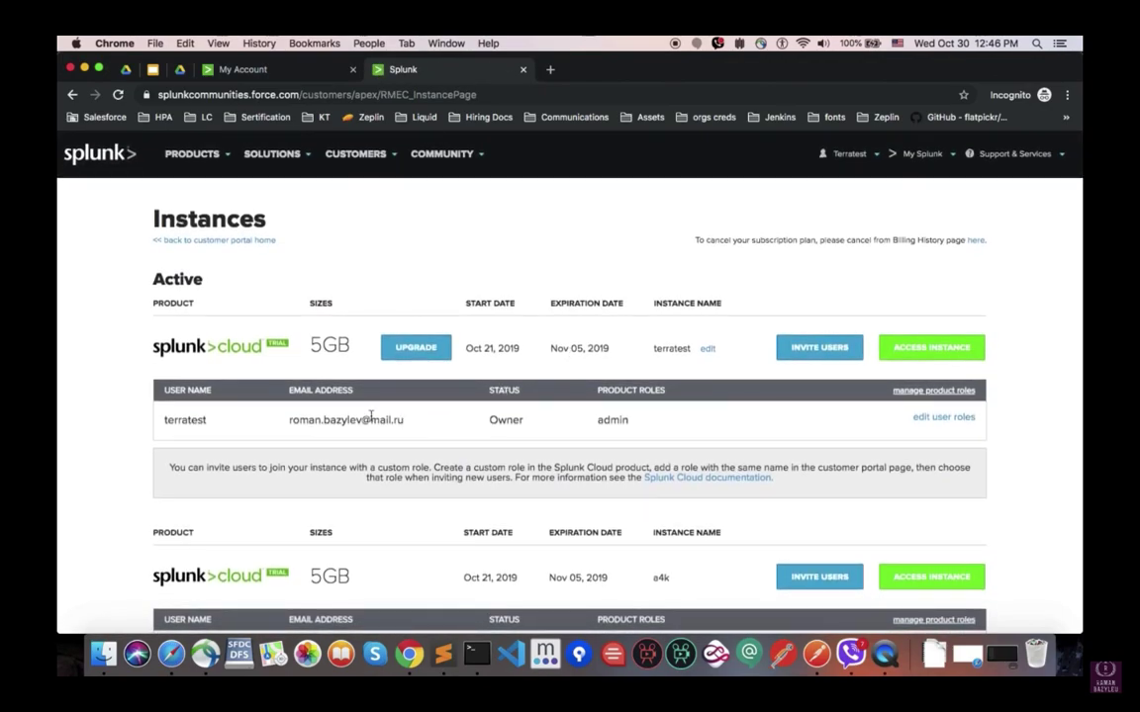
# Access the first Splunk Cloud trial instance in a new tab, then return to My Account.
pyautogui.click(923, 350)
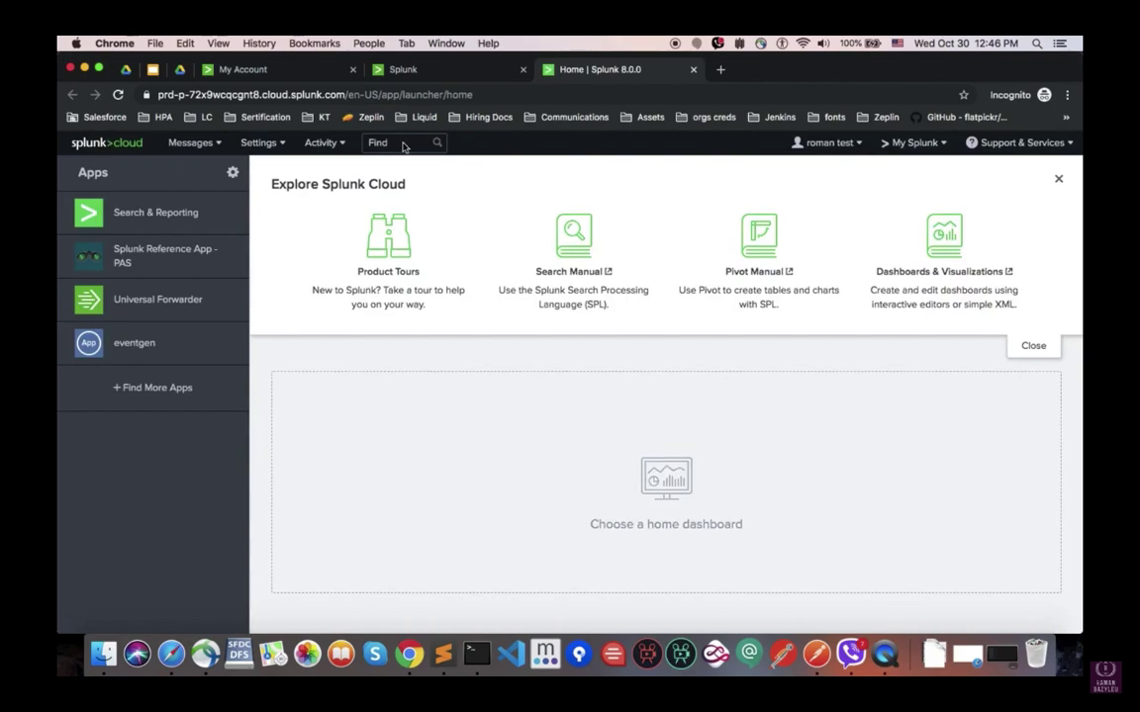
pyautogui.click(300, 71)
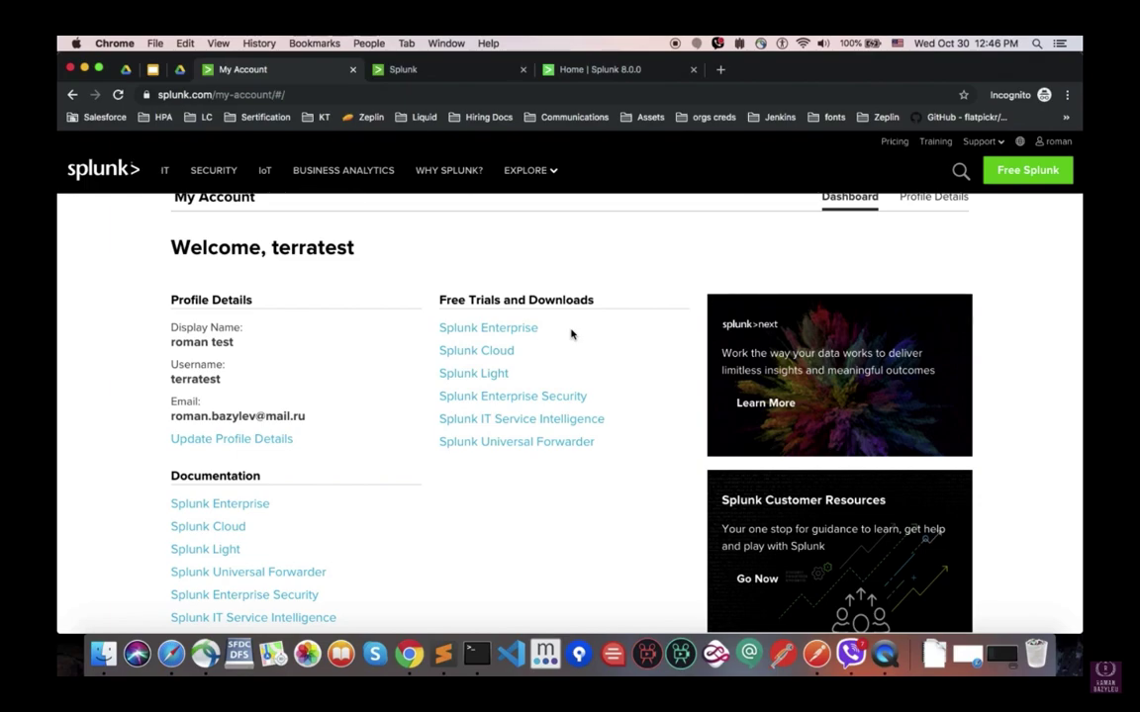
# Back on the Splunk 8.0.0 home tab, close the home dashboard chooser without choosing one.
pyautogui.click(540, 74)
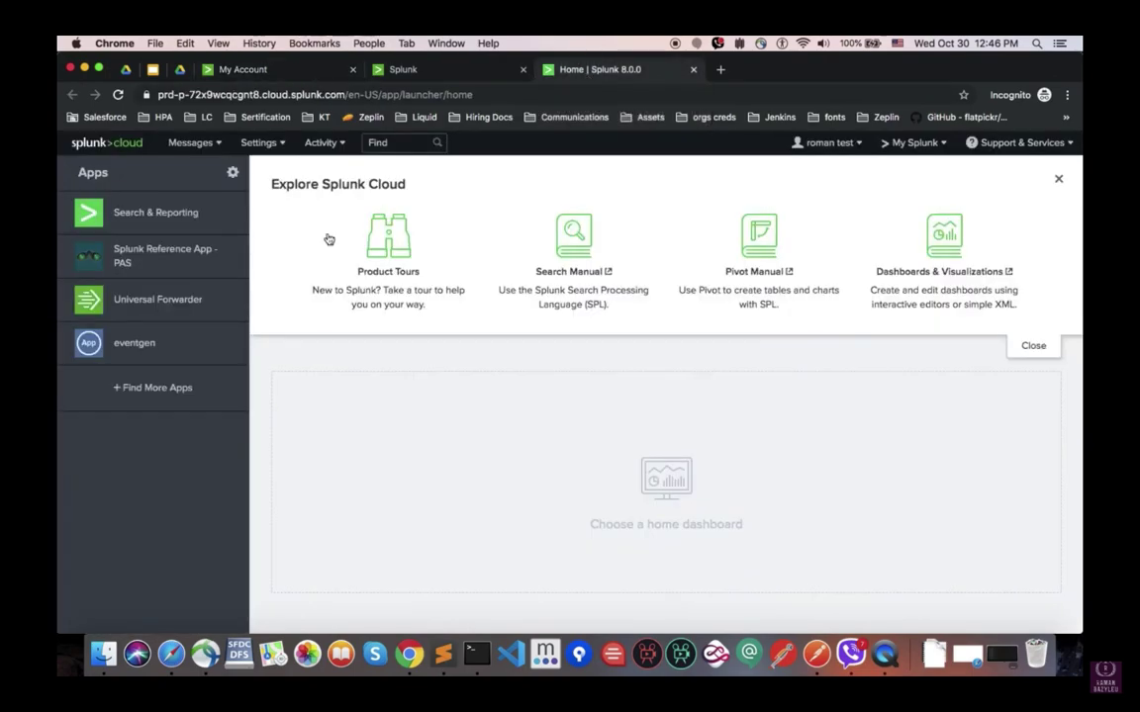
pyautogui.click(375, 390)
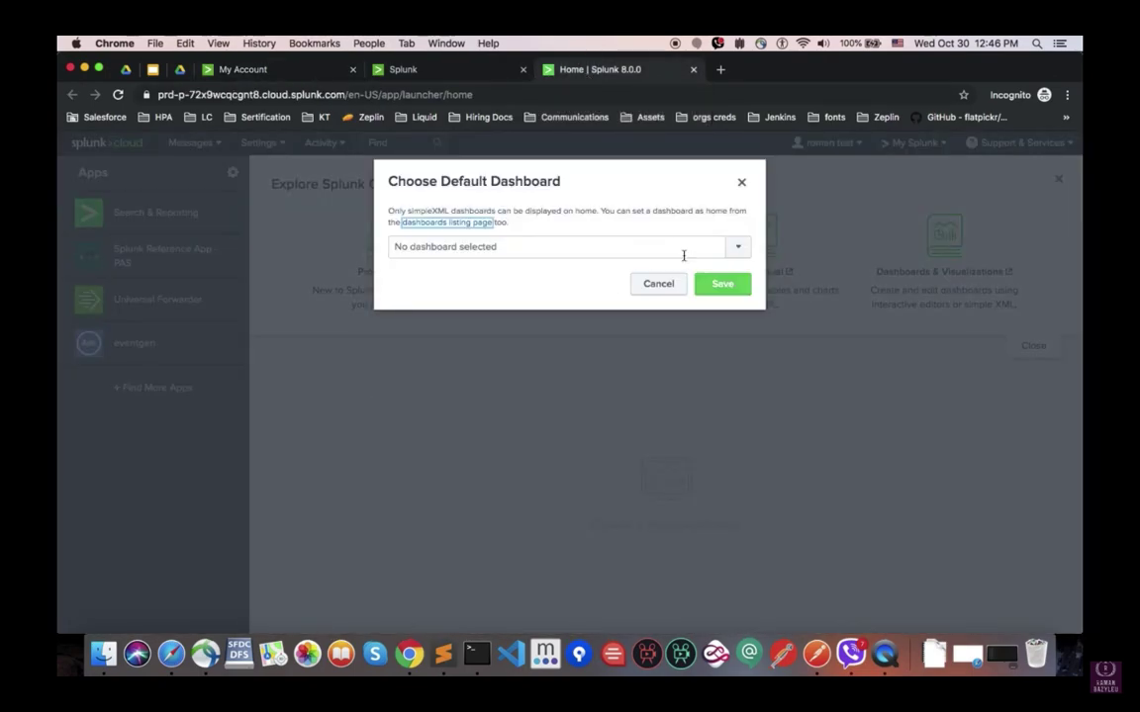
pyautogui.click(742, 184)
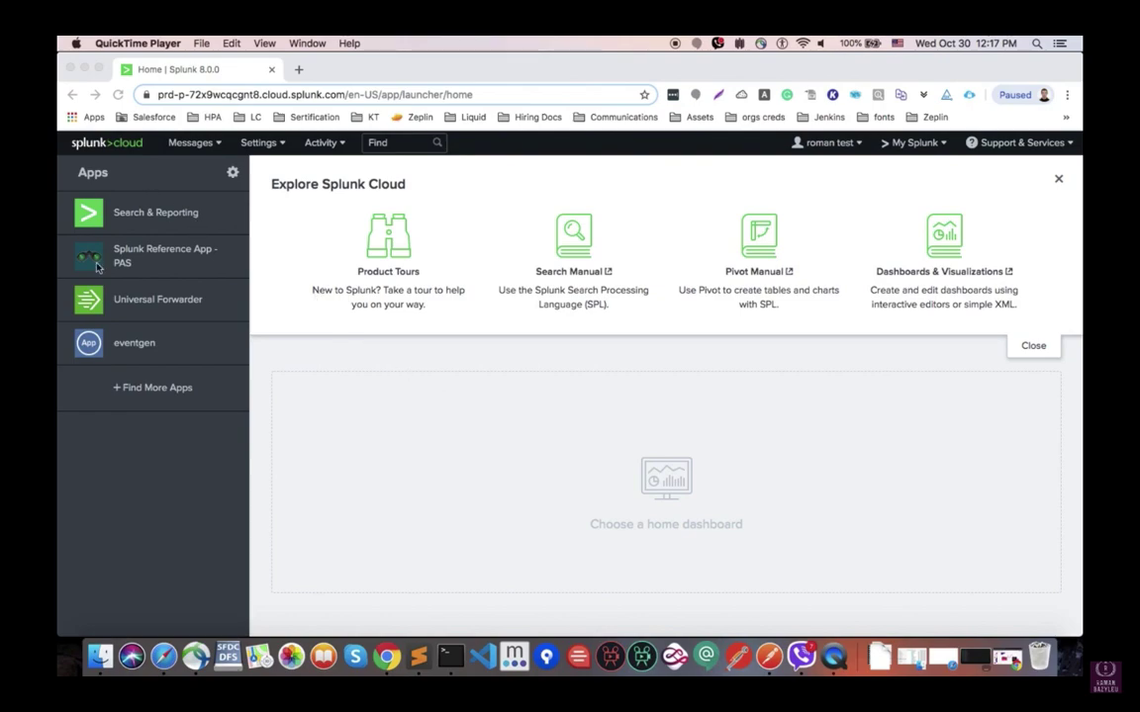
# Open Find More Apps to browse the 82 installable apps.
pyautogui.click(288, 429)
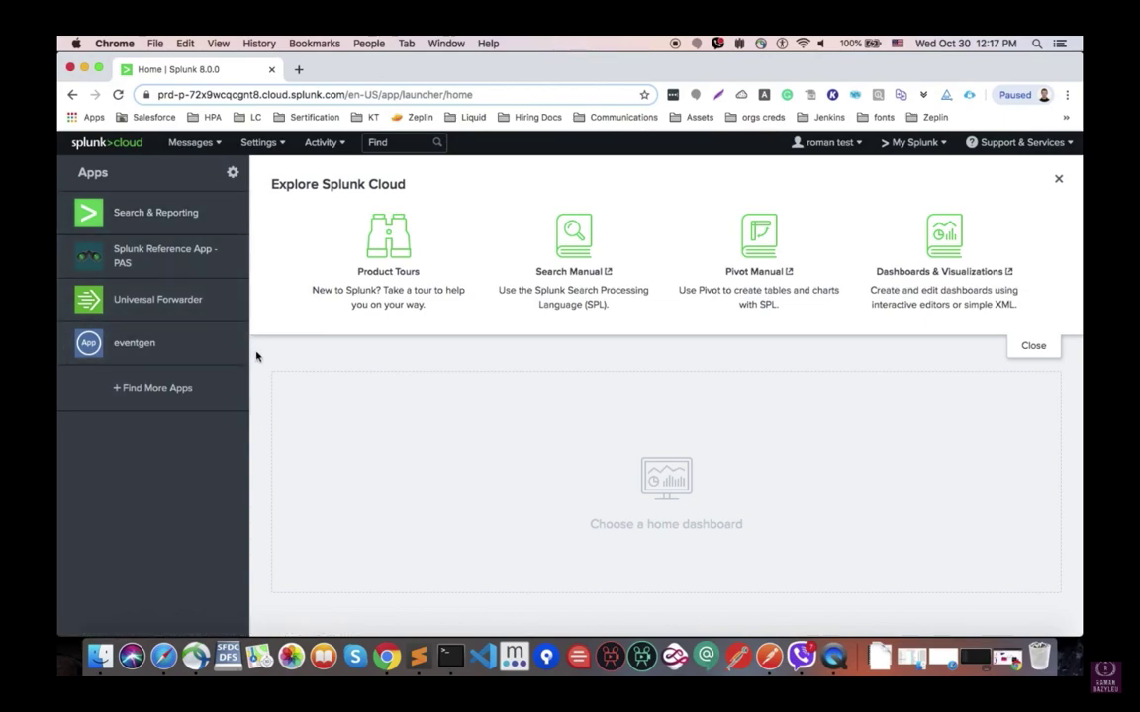
pyautogui.click(165, 391)
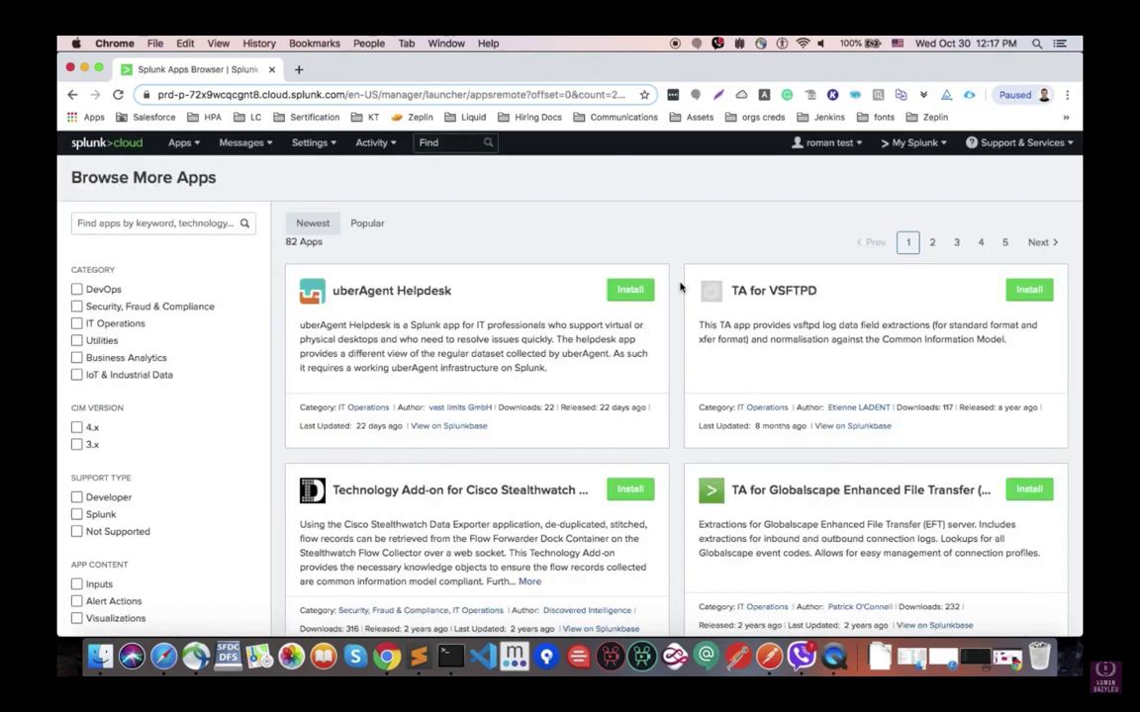
# Check Messages, return to the home page, and reopen the 82-app Browse More Apps catalogue.
pyautogui.scroll(-3, 215, 324)
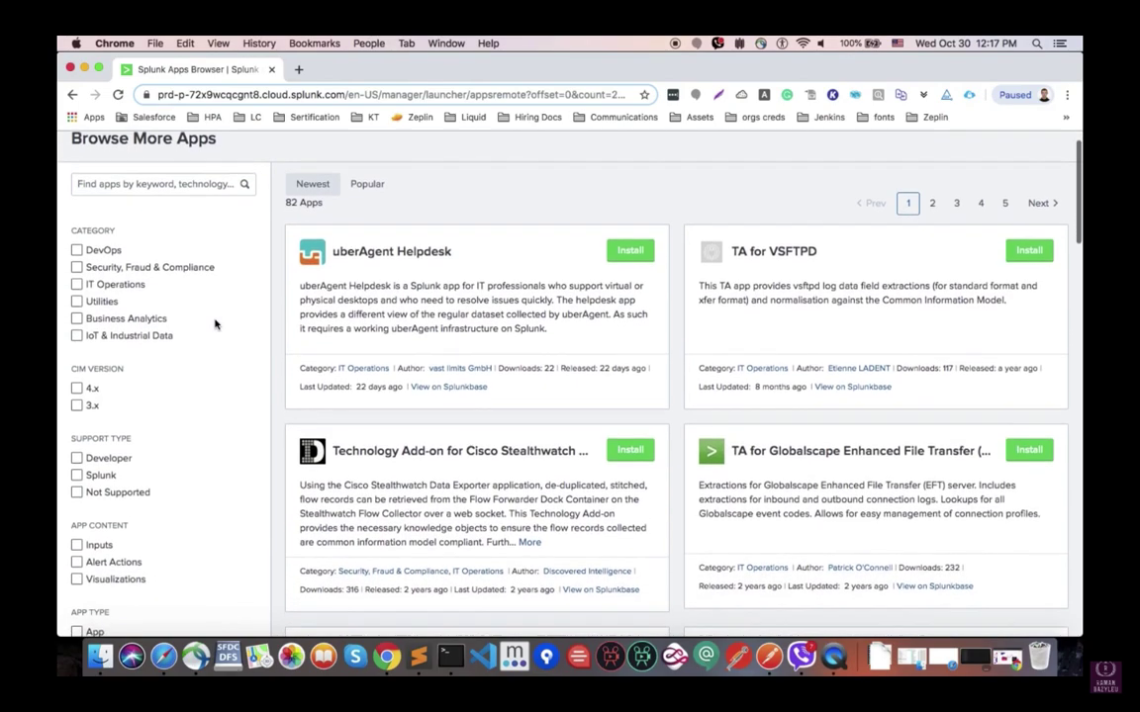
pyautogui.scroll(-2, 179, 388)
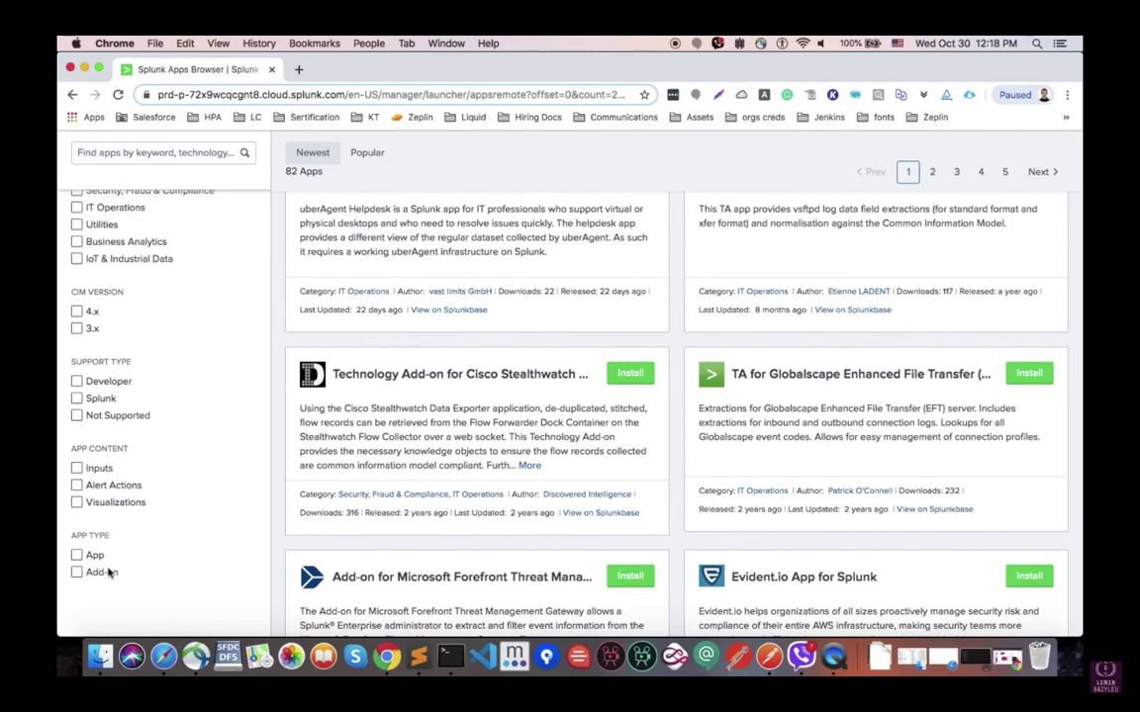
pyautogui.scroll(5, 201, 568)
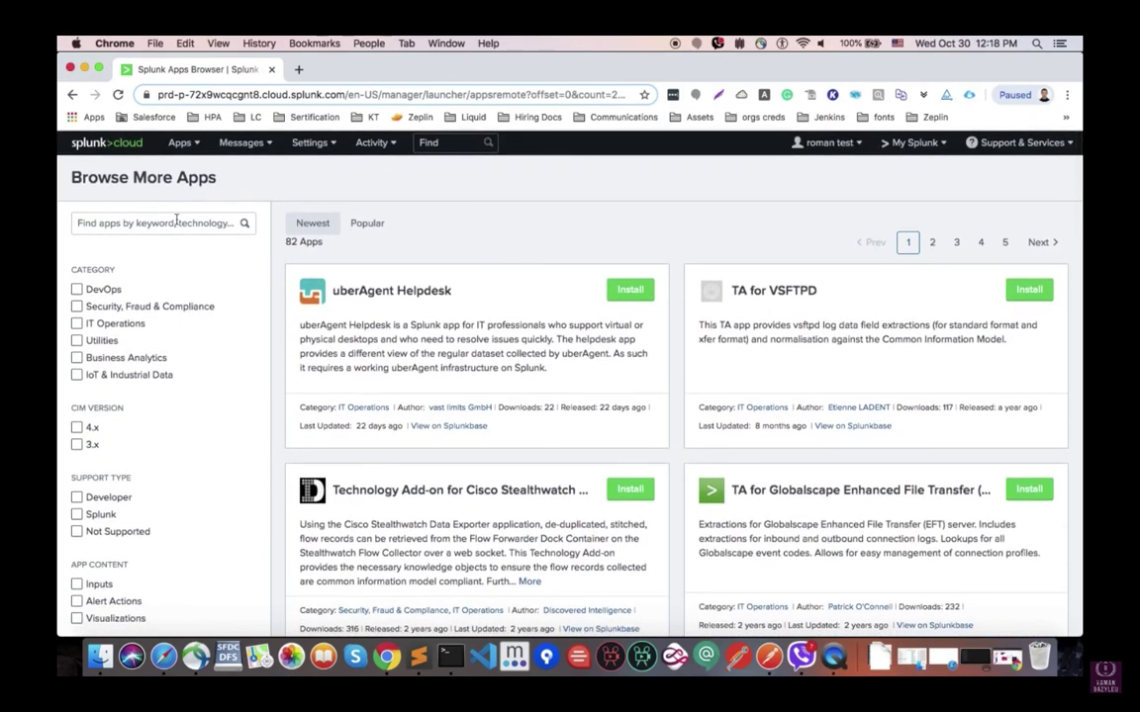
pyautogui.click(109, 146)
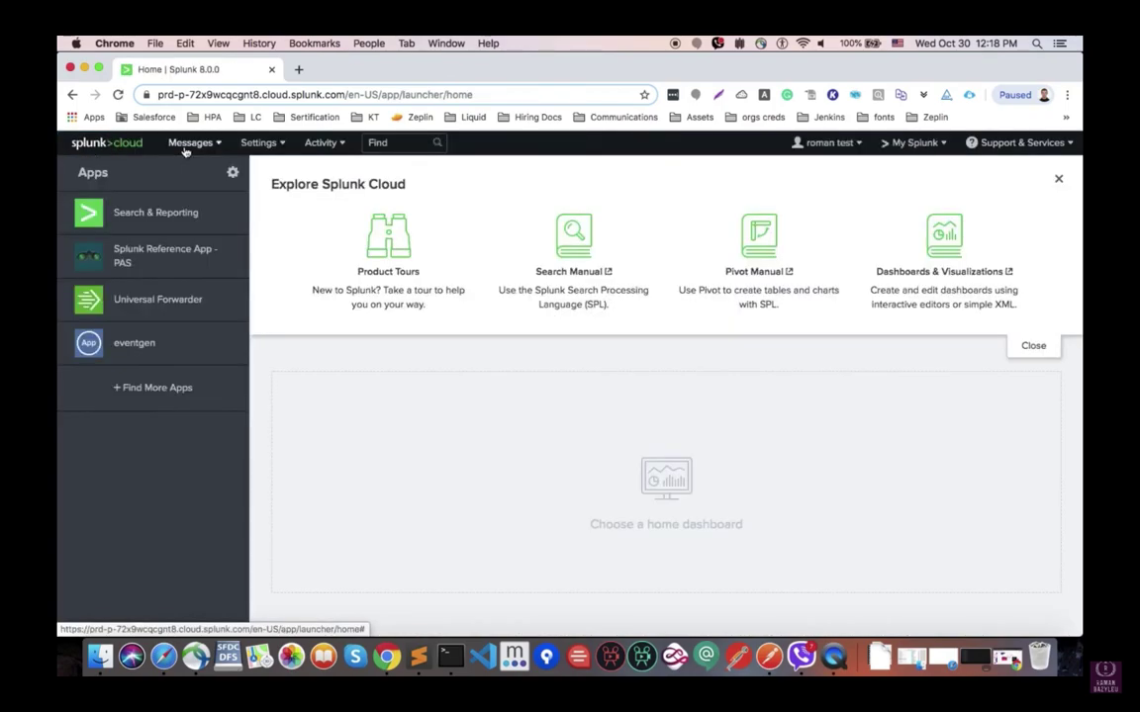
pyautogui.click(185, 148)
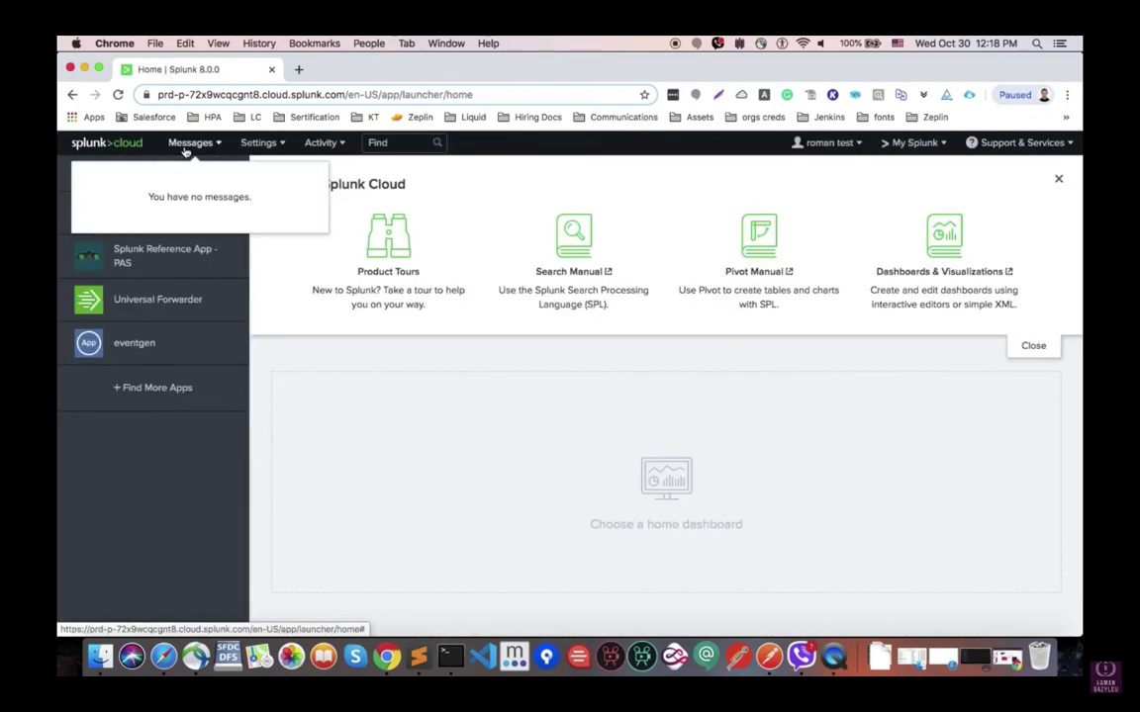
pyautogui.click(129, 148)
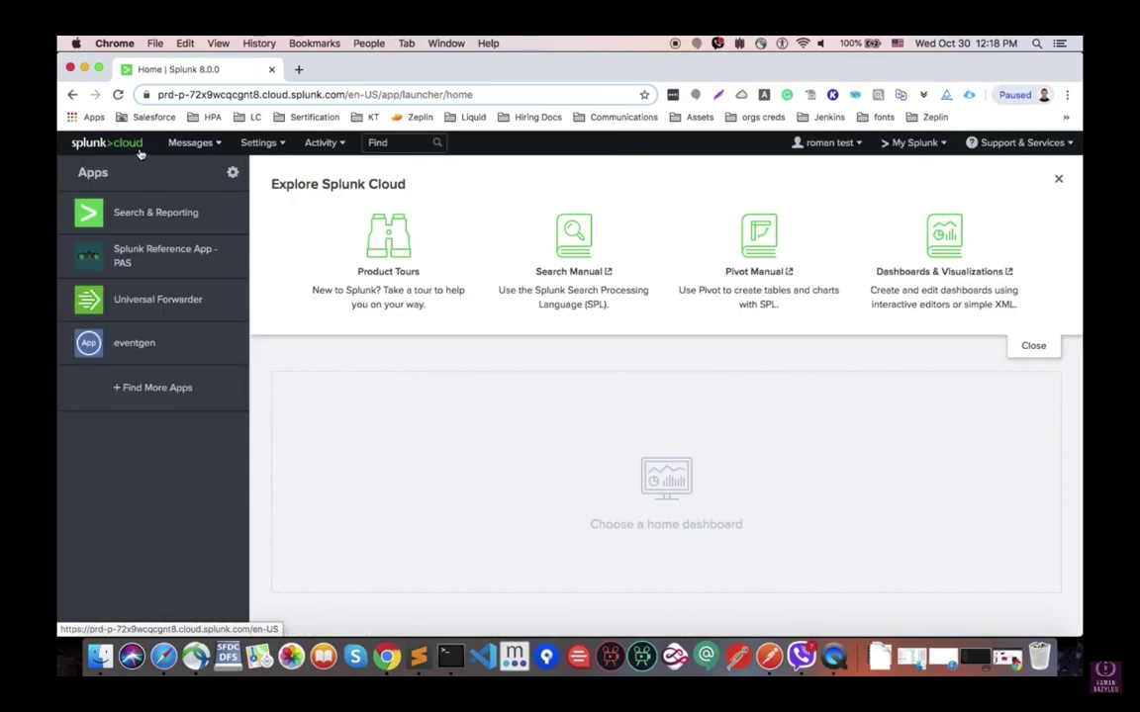
pyautogui.click(152, 386)
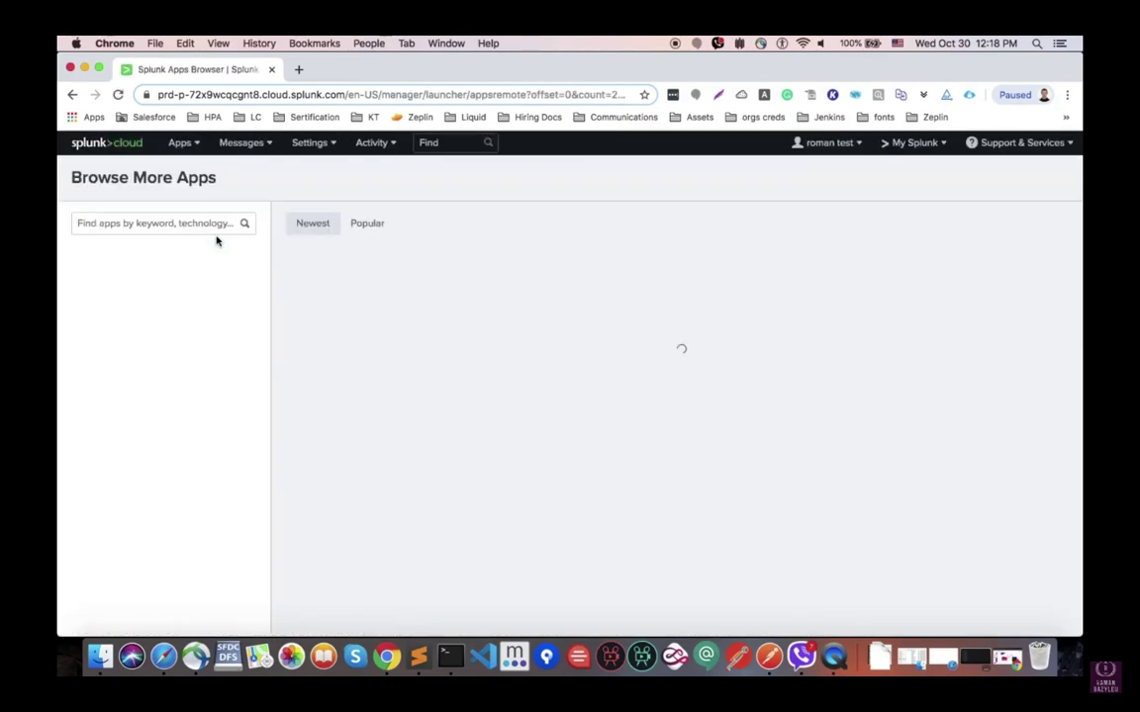
pyautogui.click(195, 145)
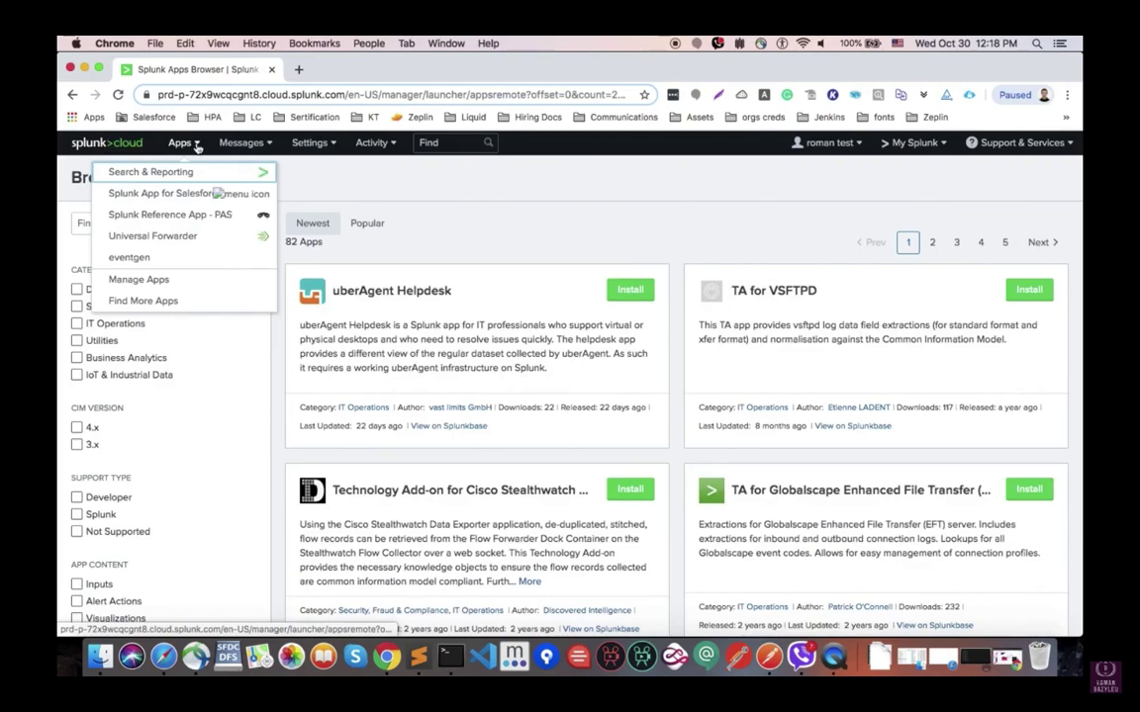
# In Manage Apps, open Edit properties for the Splunk Cloud Tours app.
pyautogui.click(189, 285)
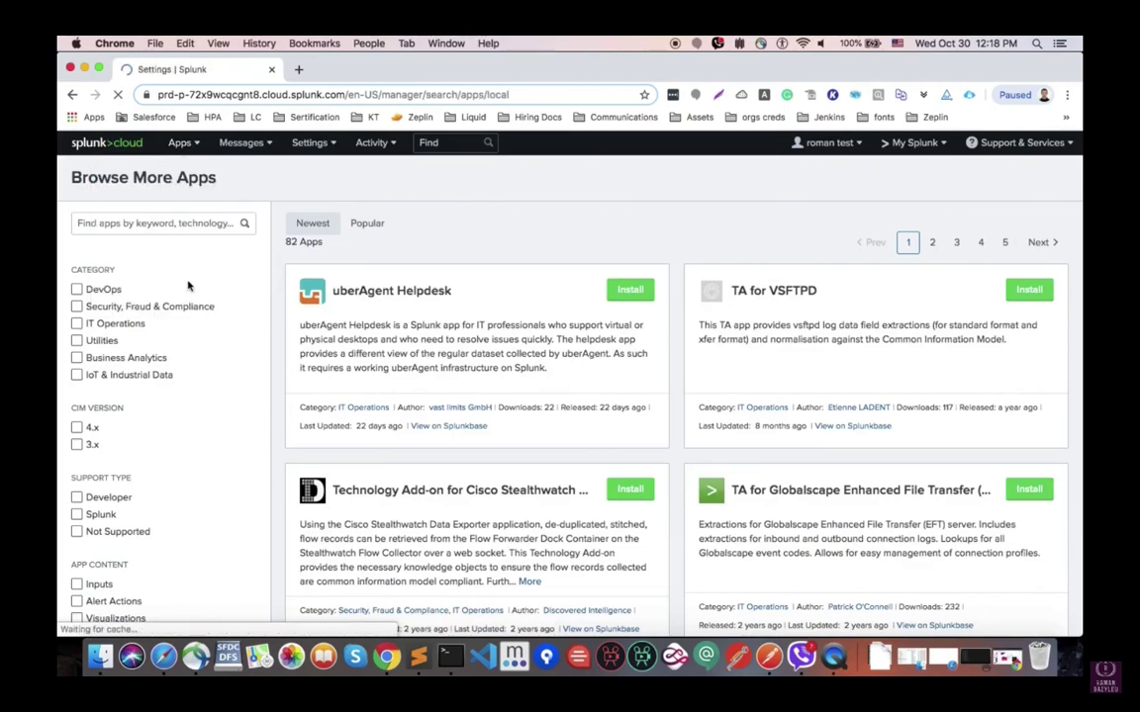
pyautogui.scroll(-3, 260, 297)
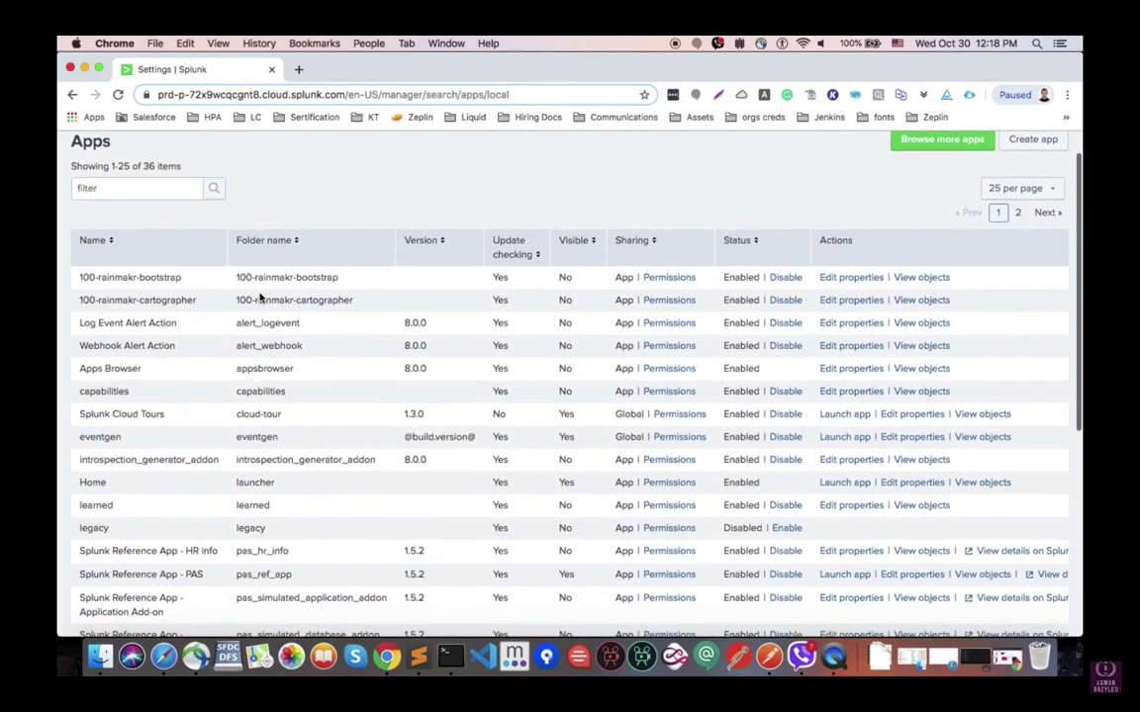
pyautogui.scroll(-3, 260, 297)
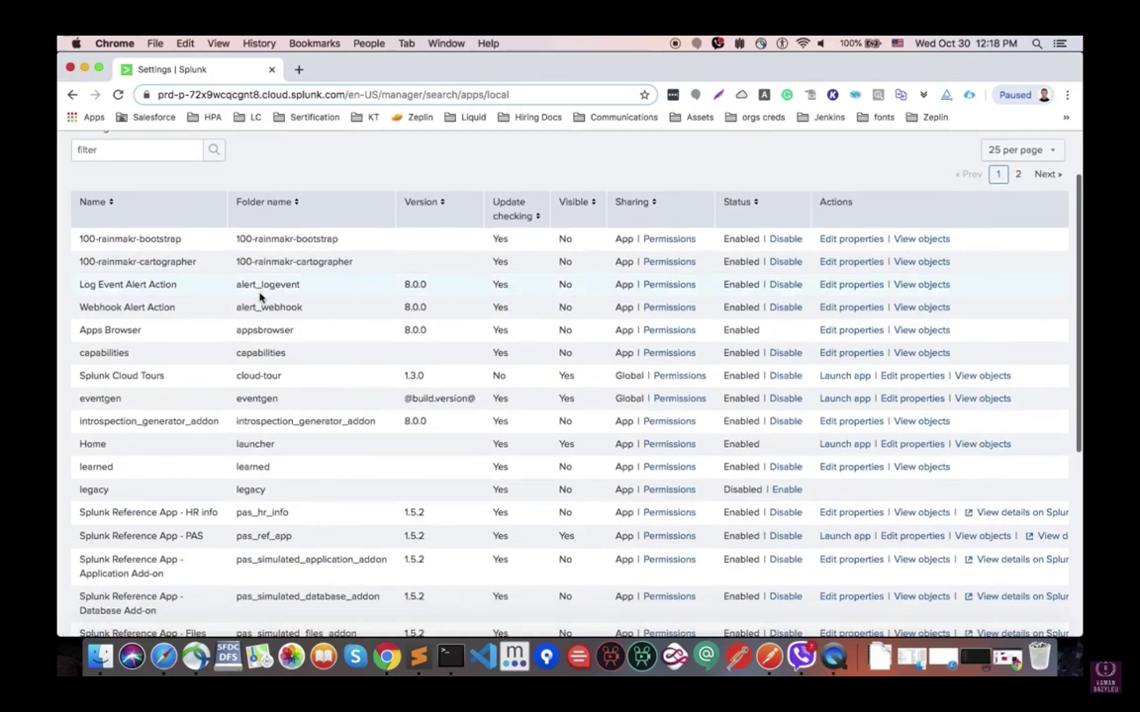
pyautogui.click(913, 377)
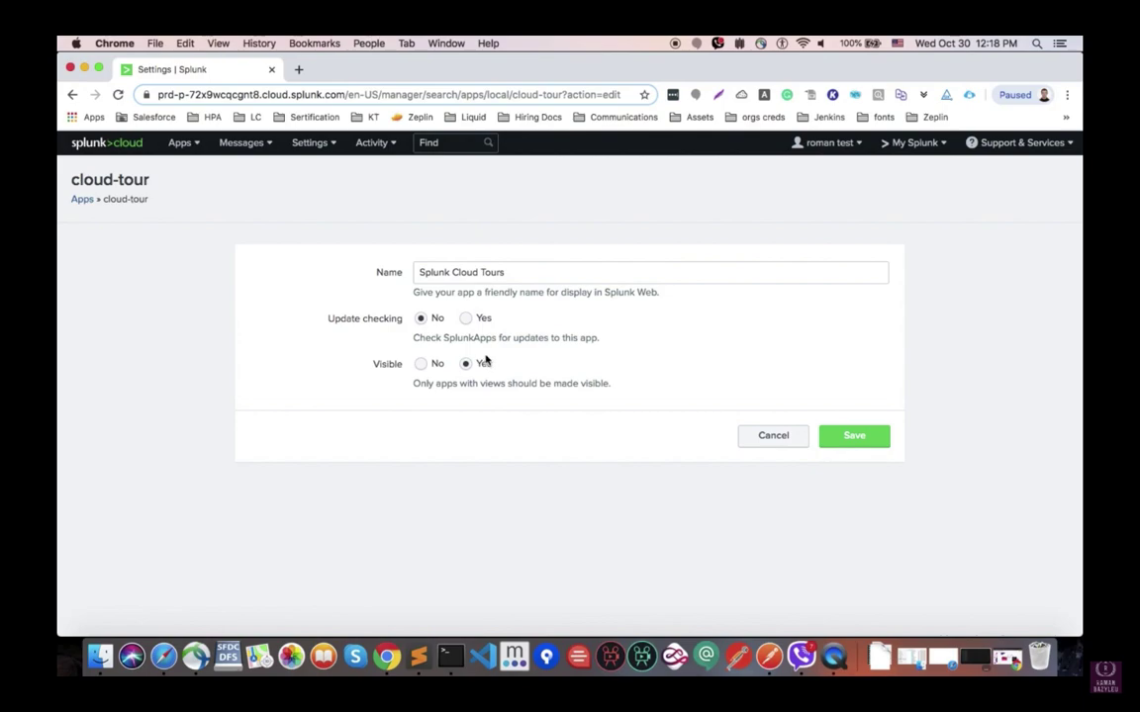
# Check the empty Messages list, then open the Settings menu.
pyautogui.click(265, 150)
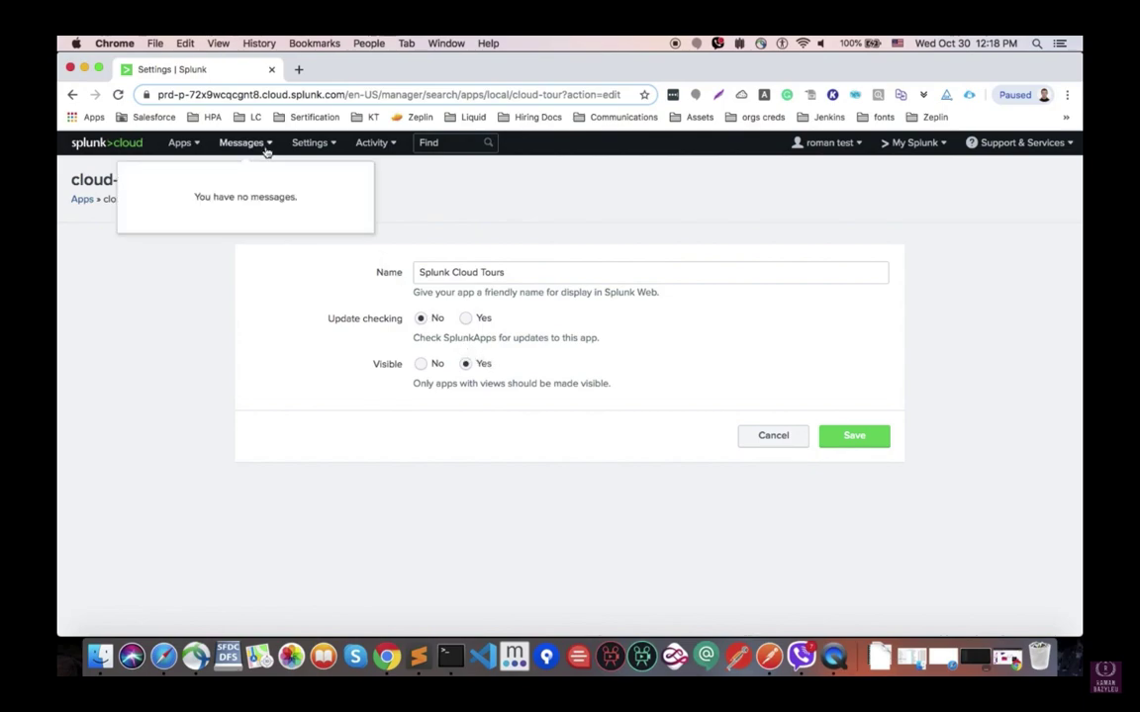
pyautogui.click(265, 148)
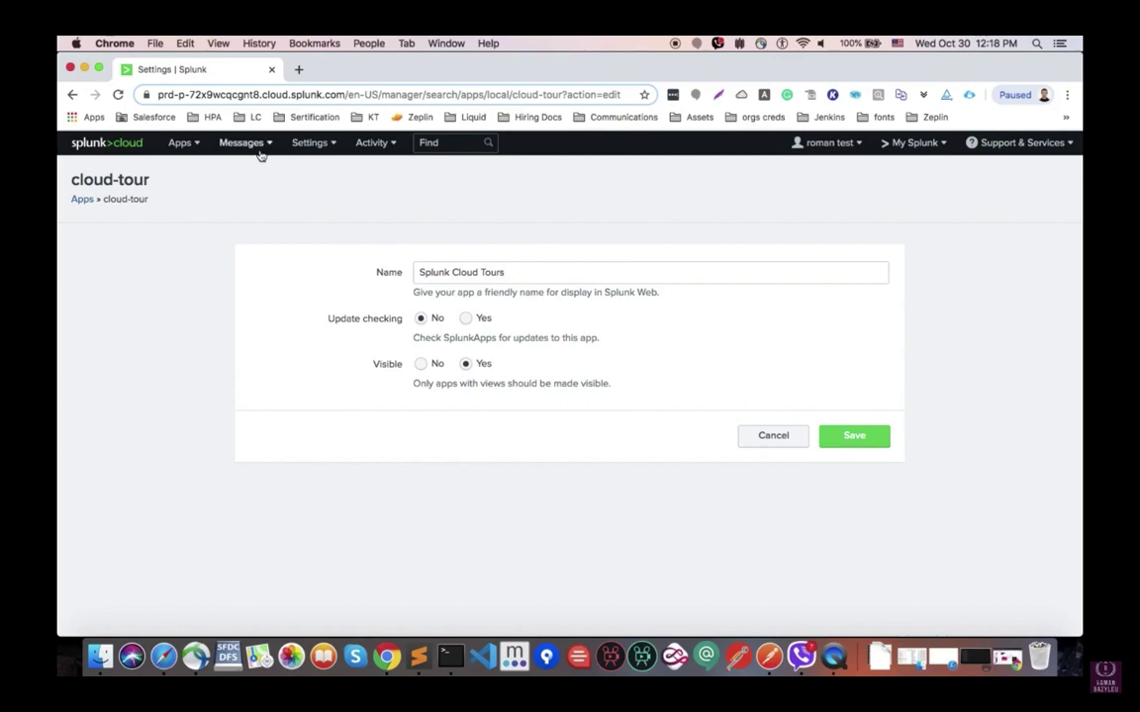
pyautogui.click(316, 147)
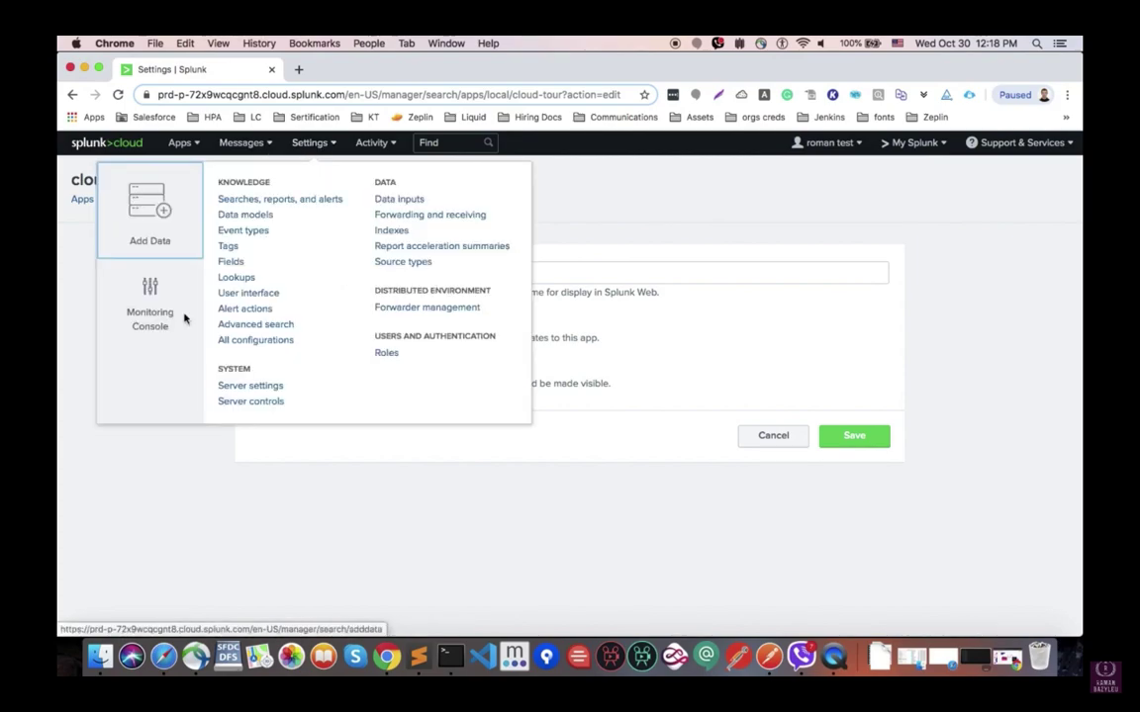
# Open the Monitoring Console and review its Overview charts for license usage, indexing rate and searches.
pyautogui.click(148, 338)
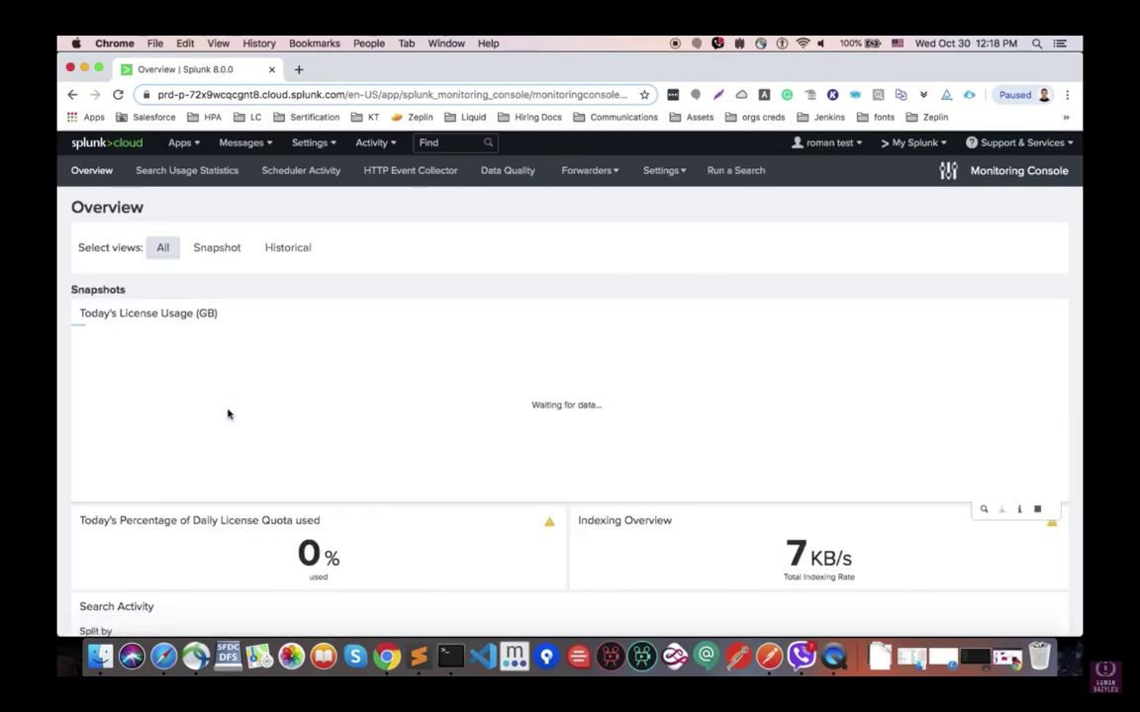
pyautogui.scroll(-2, 392, 403)
pyautogui.scroll(-1, 392, 403)
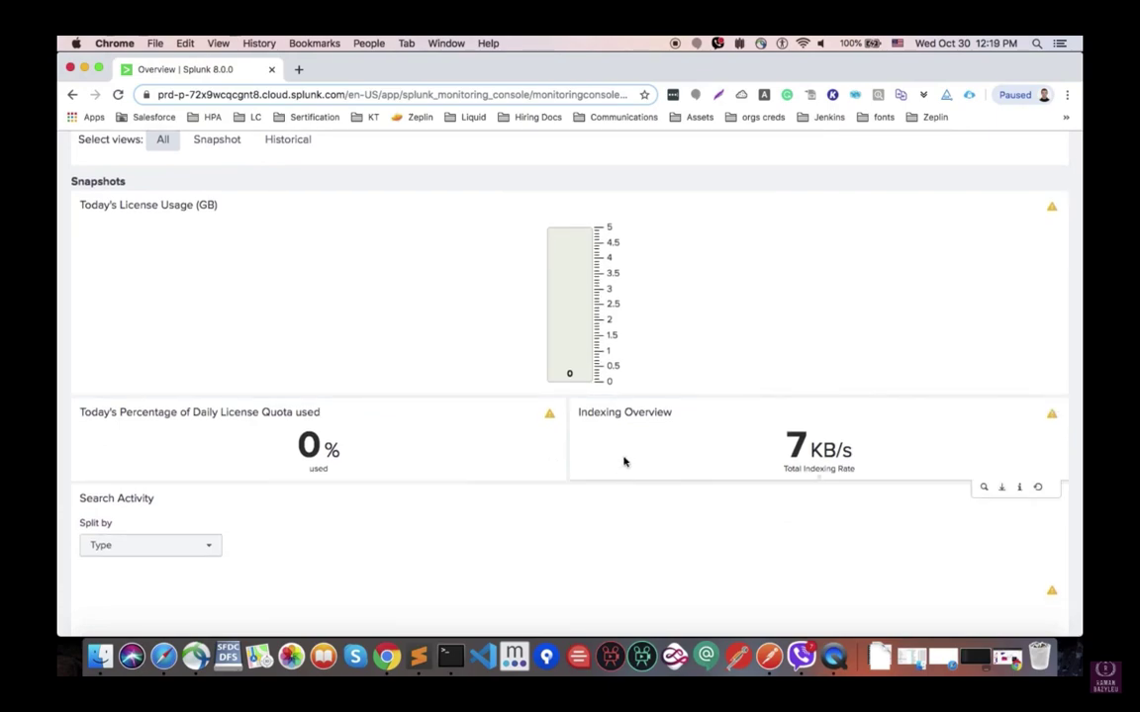
pyautogui.scroll(-5, 624, 455)
pyautogui.scroll(-4, 624, 448)
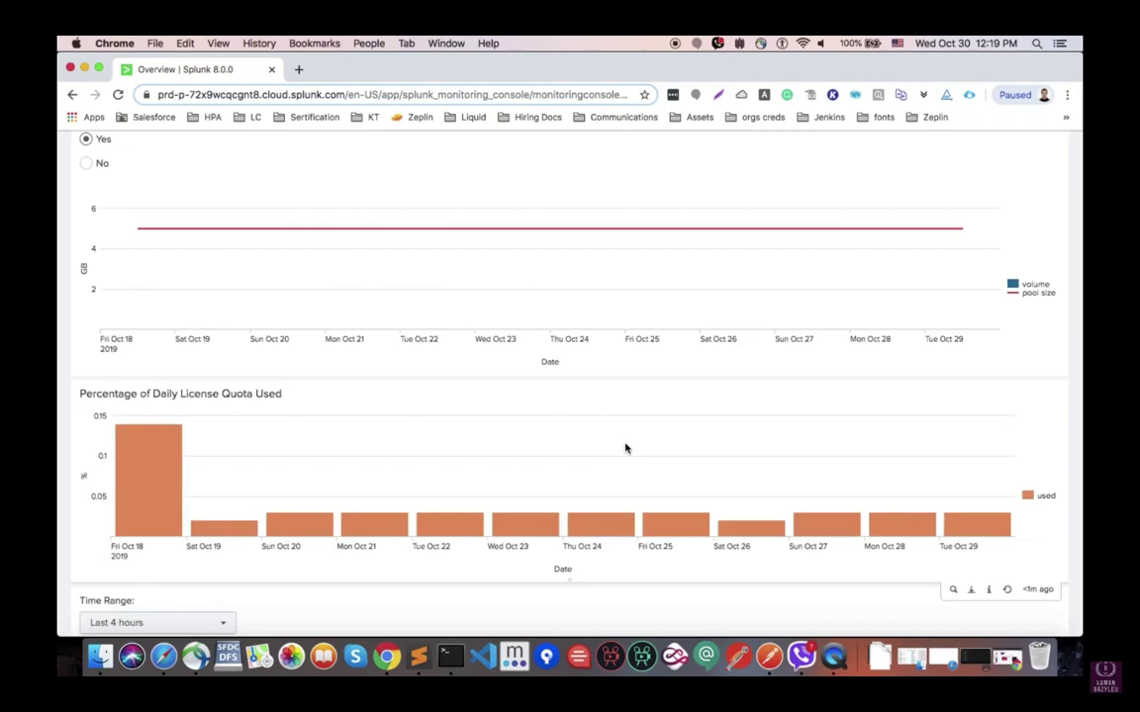
pyautogui.scroll(-1, 624, 449)
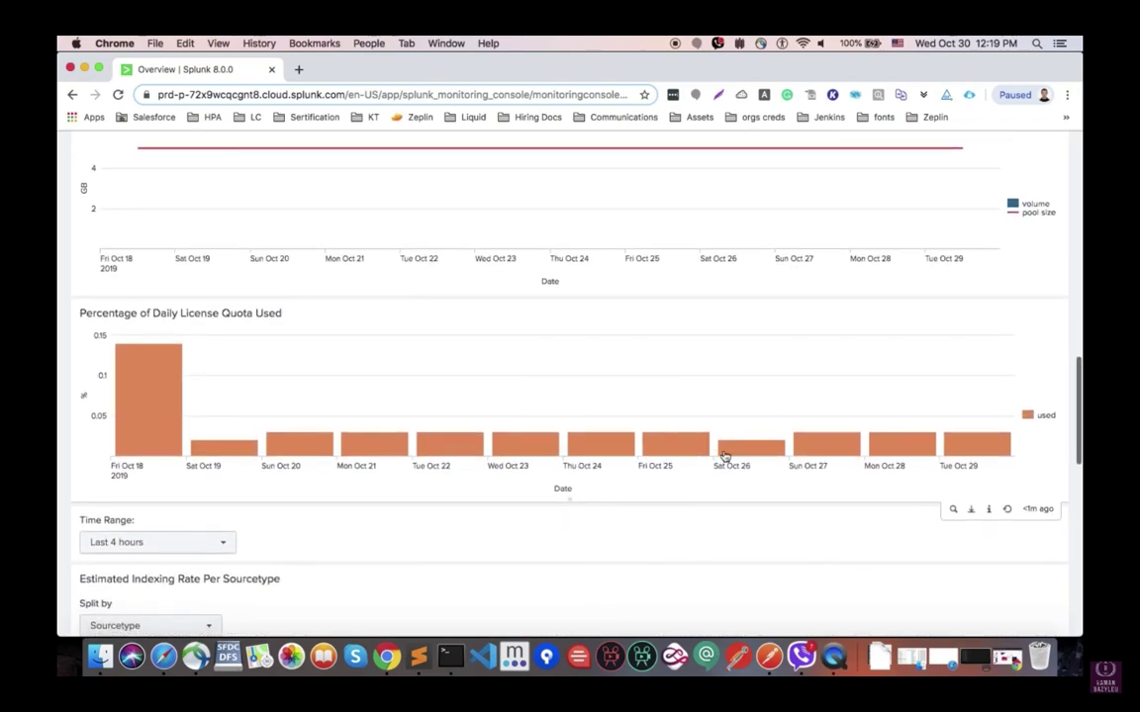
pyautogui.scroll(-3, 595, 560)
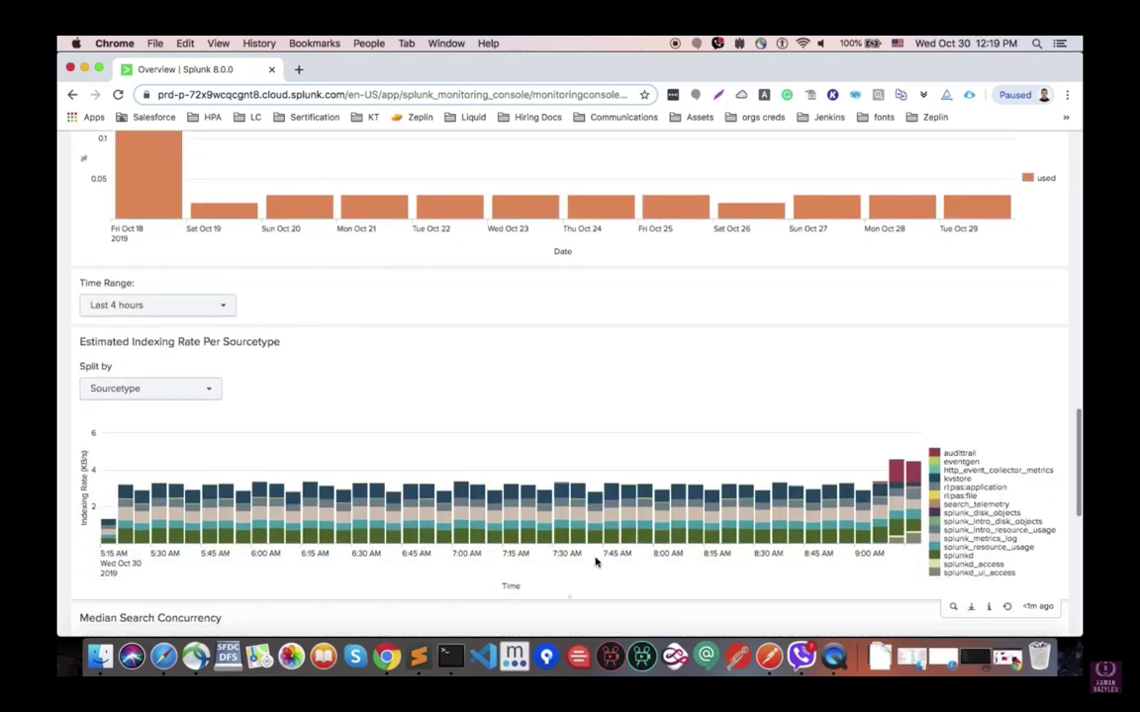
pyautogui.scroll(-1, 595, 561)
pyautogui.scroll(-1, 595, 561)
pyautogui.scroll(-4, 595, 562)
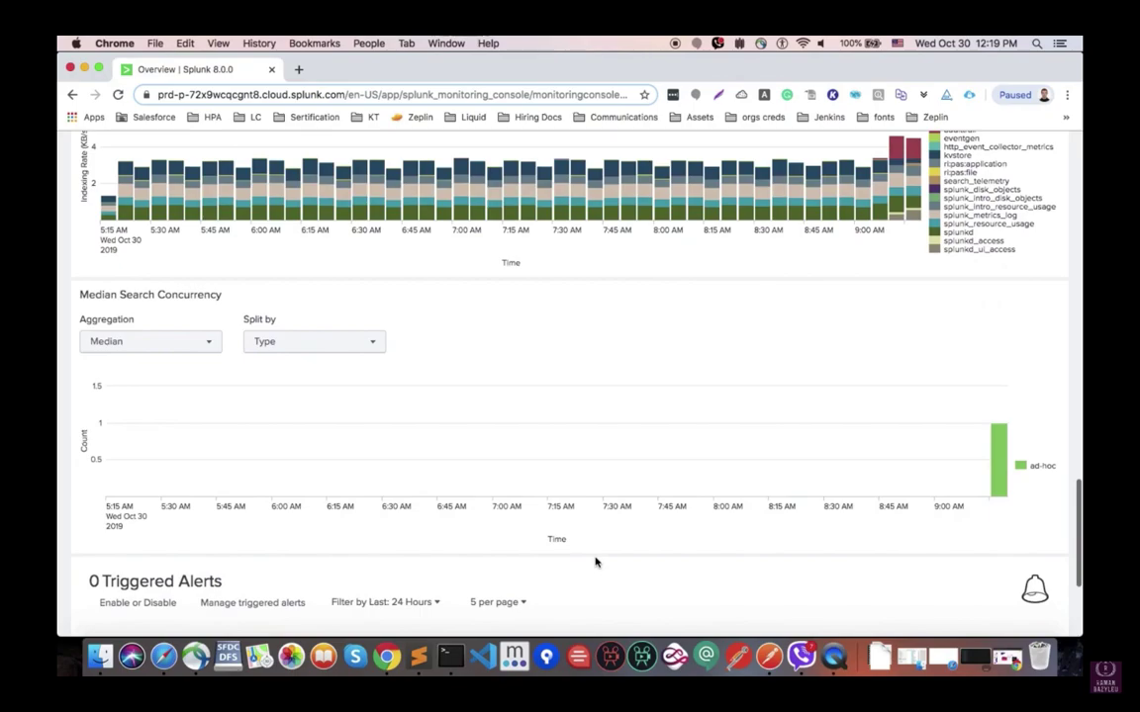
pyautogui.scroll(-3, 595, 559)
pyautogui.scroll(15, 596, 539)
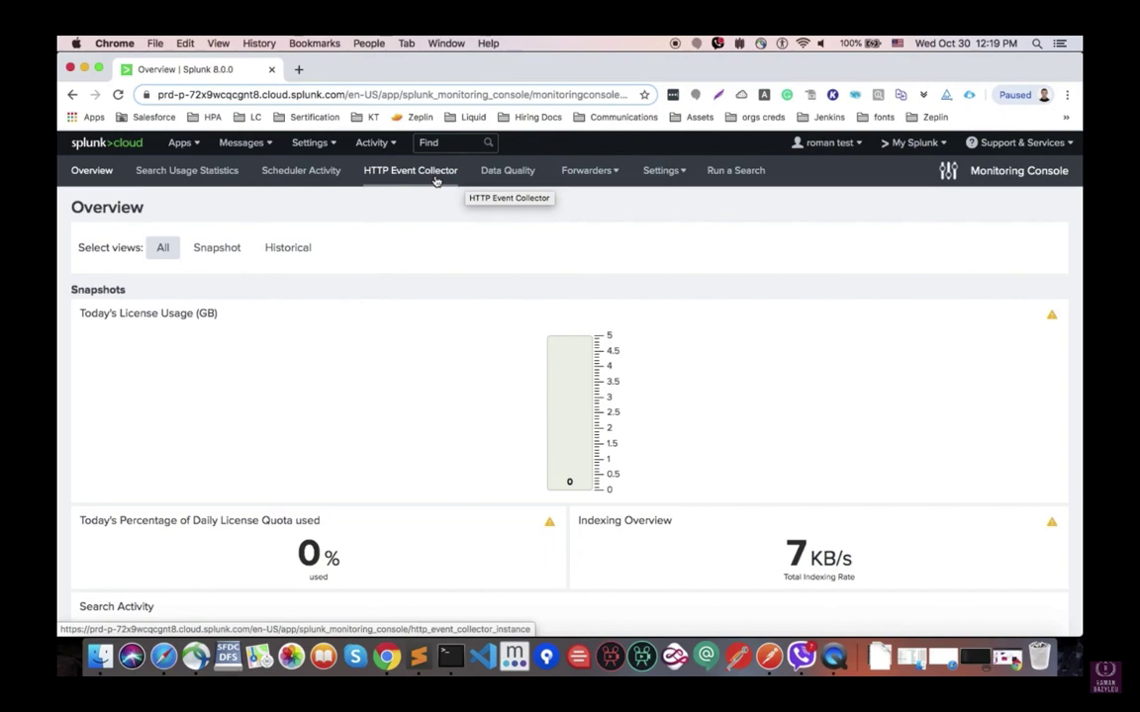
# Show only the historical Monitoring Console charts over an All time range, then bring up Settings.
pyautogui.click(277, 254)
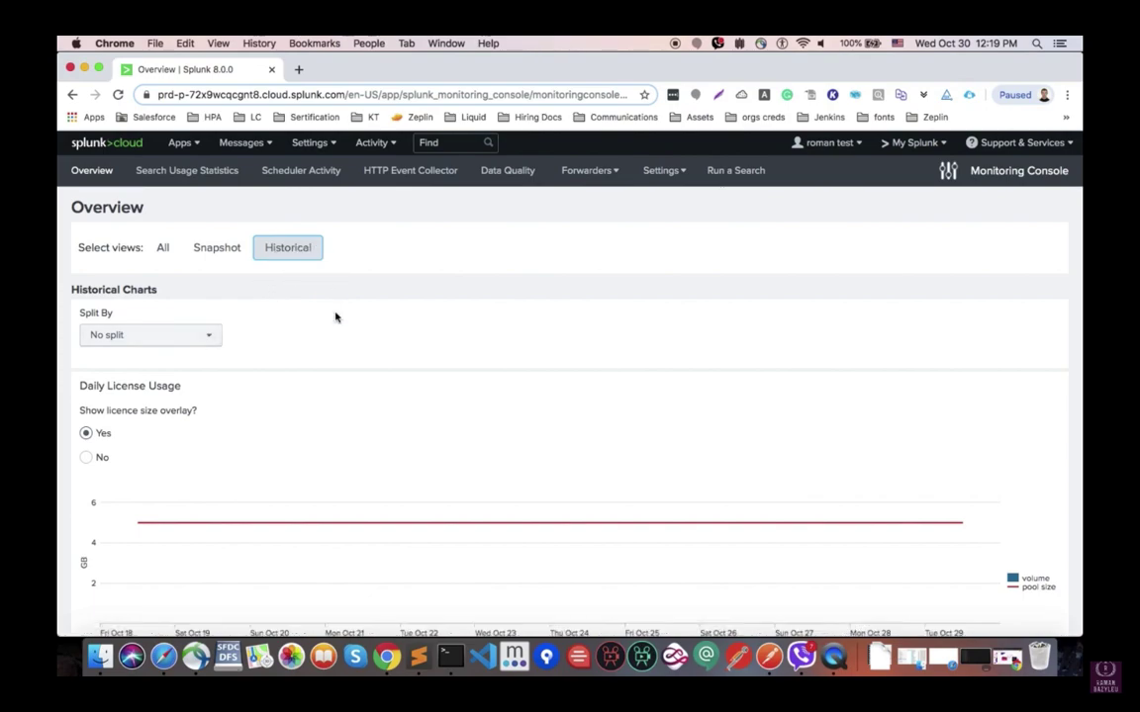
pyautogui.scroll(-6, 335, 316)
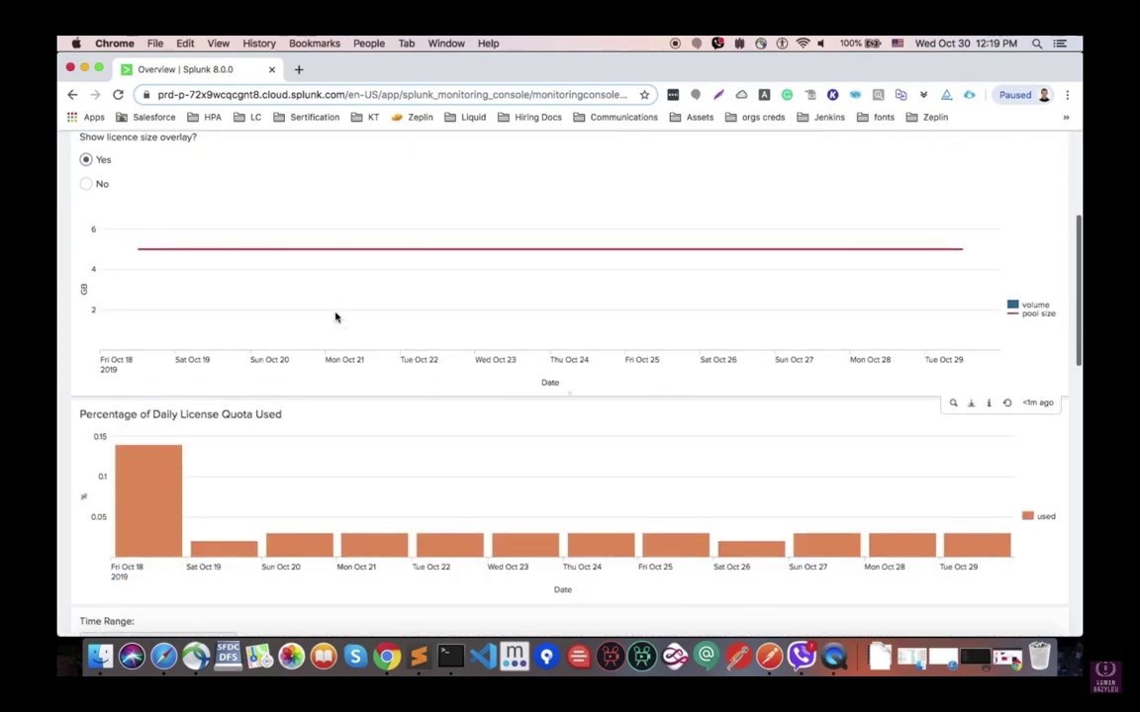
pyautogui.scroll(-6, 335, 316)
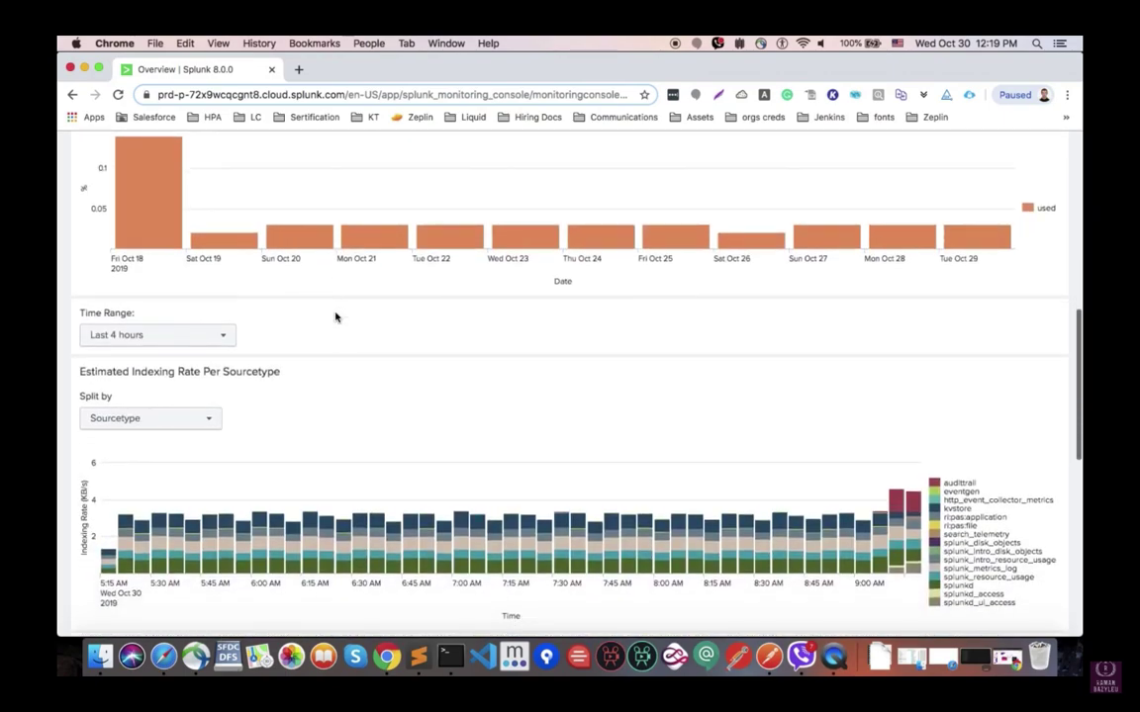
pyautogui.click(192, 332)
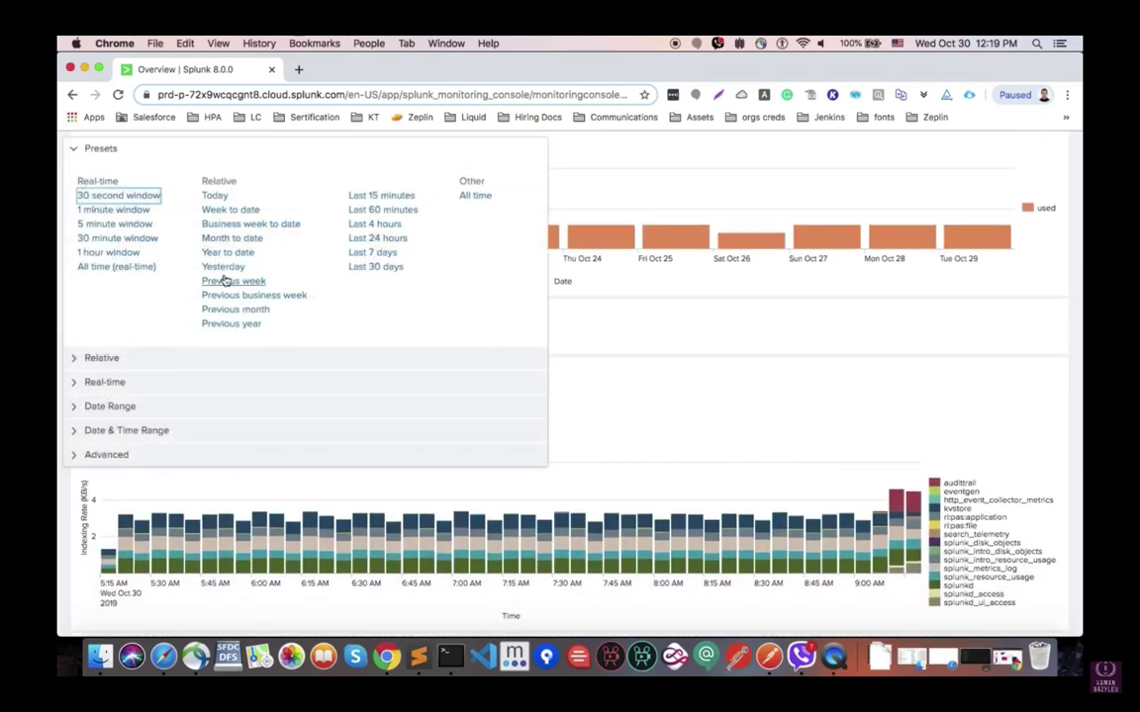
pyautogui.click(475, 195)
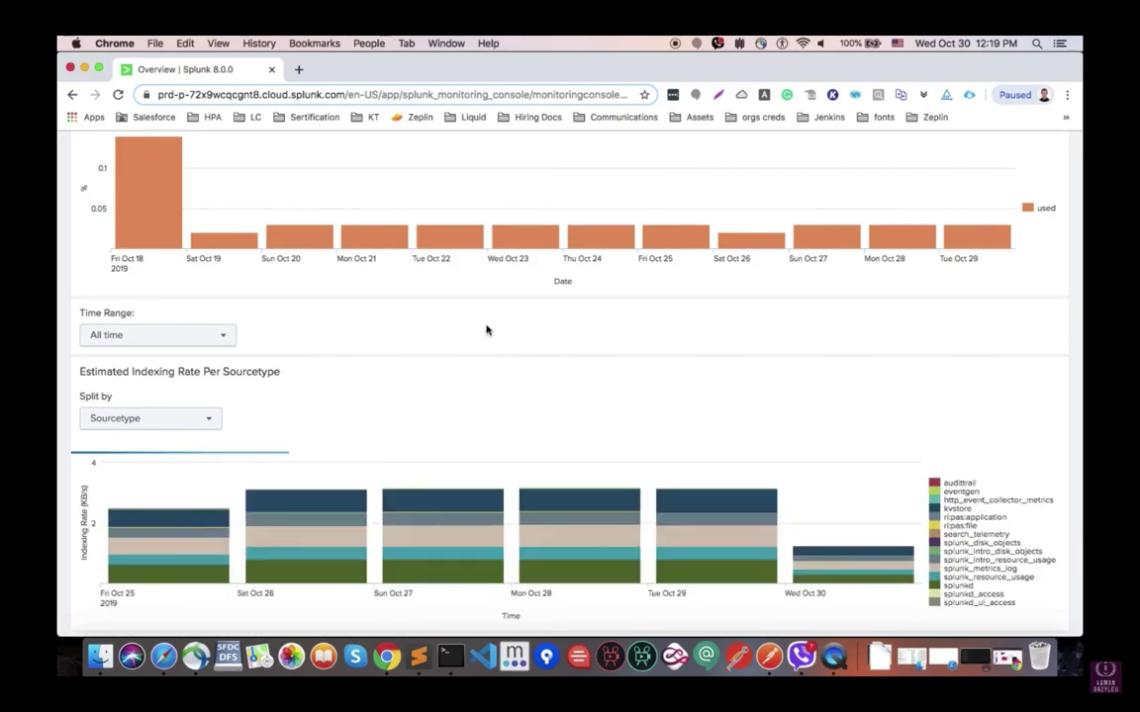
pyautogui.scroll(-3, 486, 329)
pyautogui.scroll(-10, 486, 330)
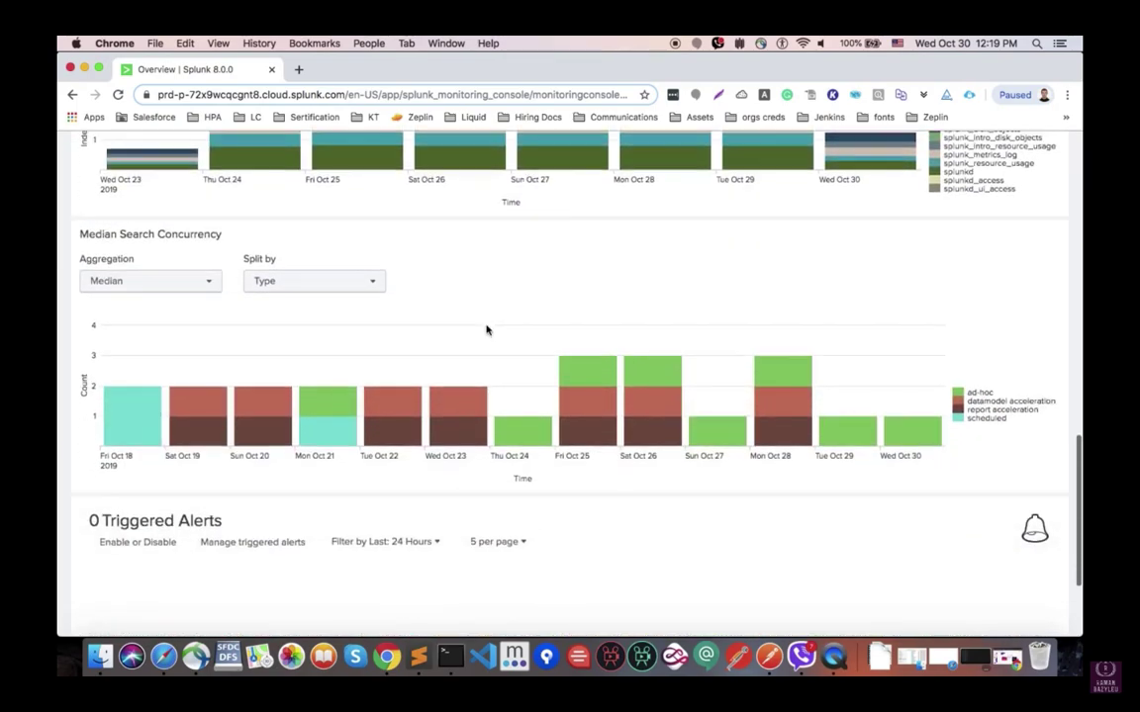
pyautogui.scroll(20, 486, 329)
pyautogui.click(307, 143)
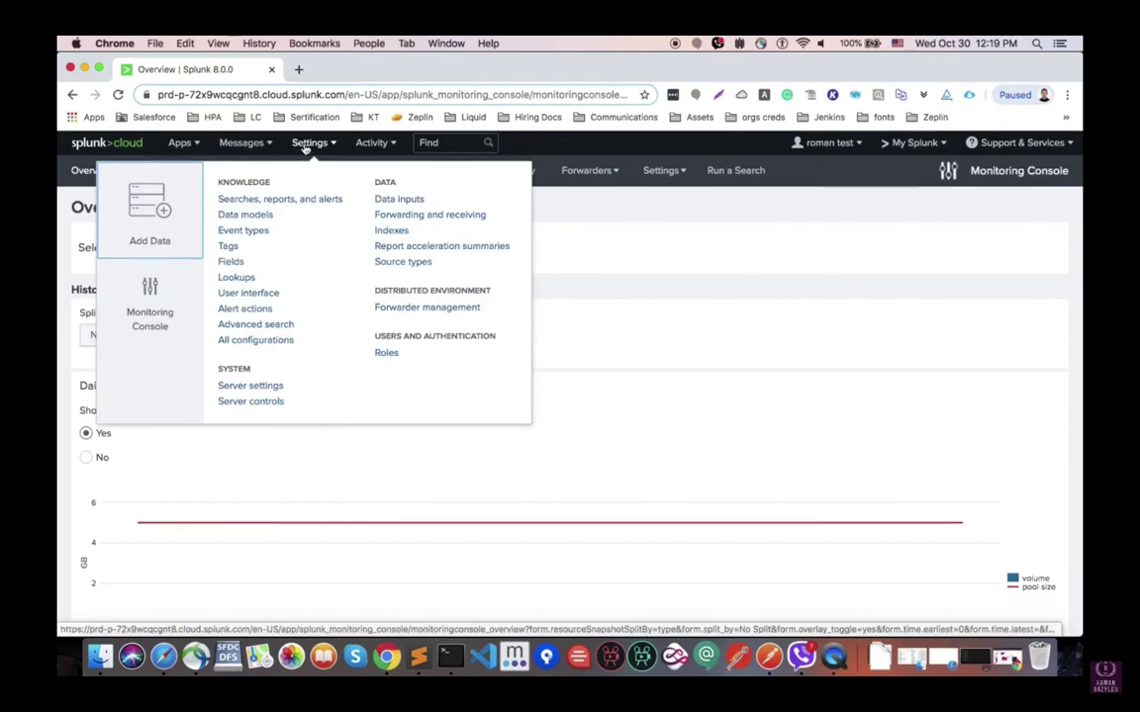
# Look over the Indexes page, then view the Roles page listing the six user roles.
pyautogui.click(388, 231)
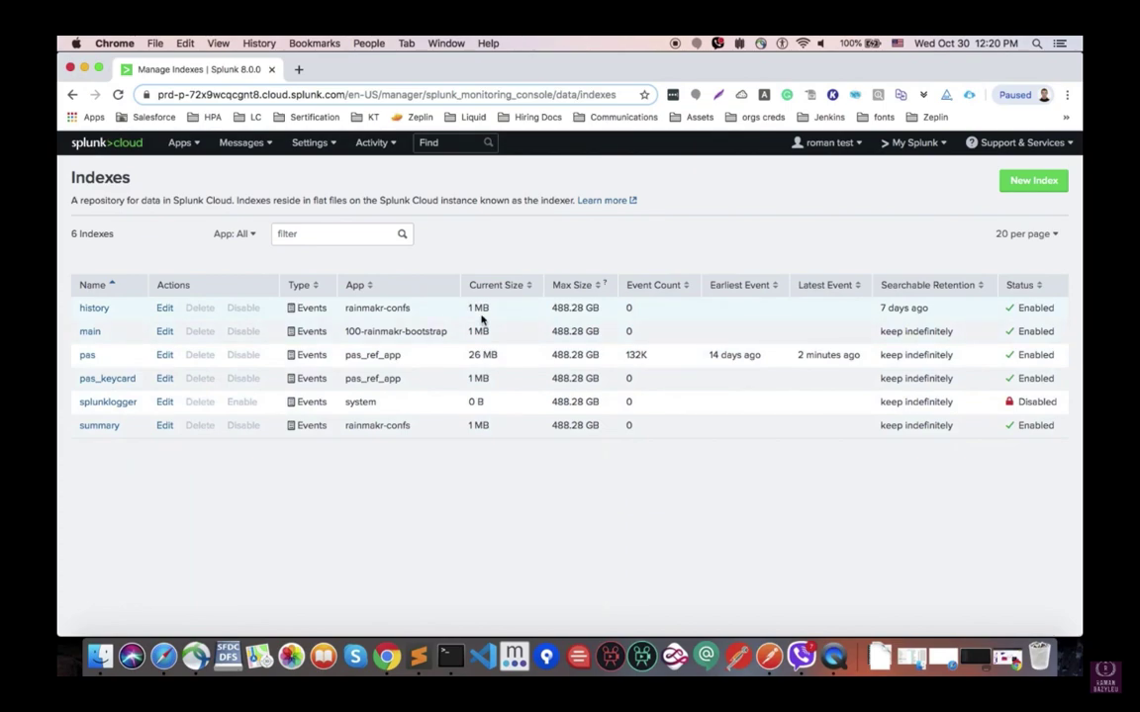
pyautogui.click(309, 144)
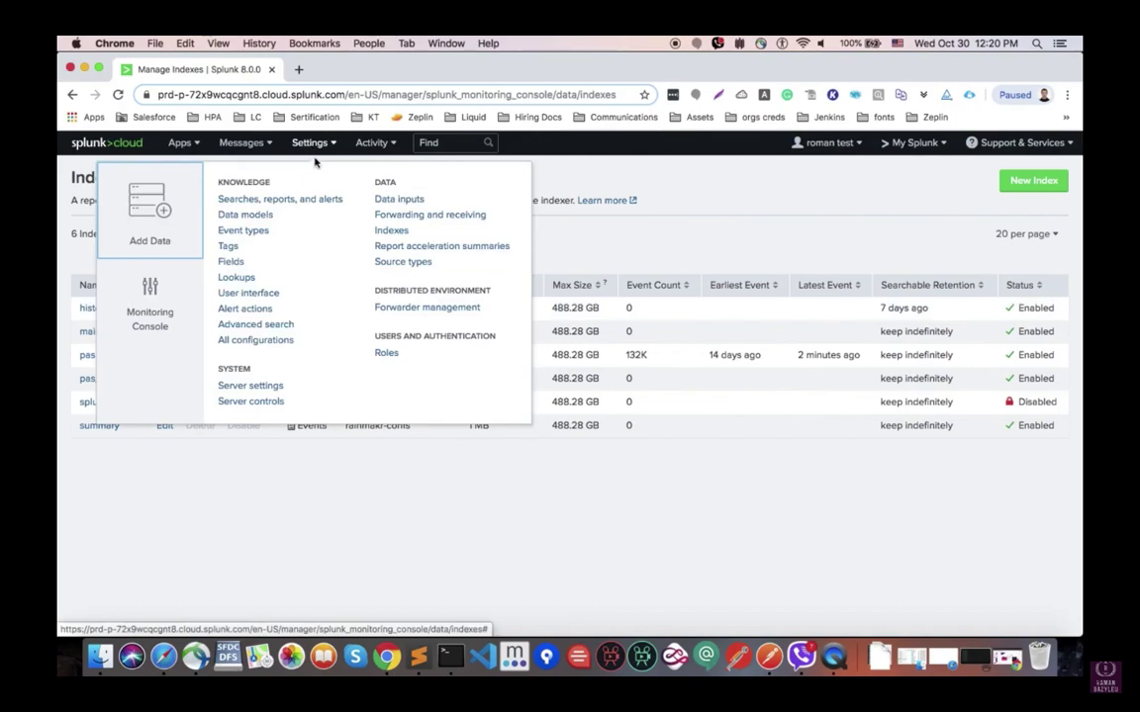
pyautogui.click(384, 352)
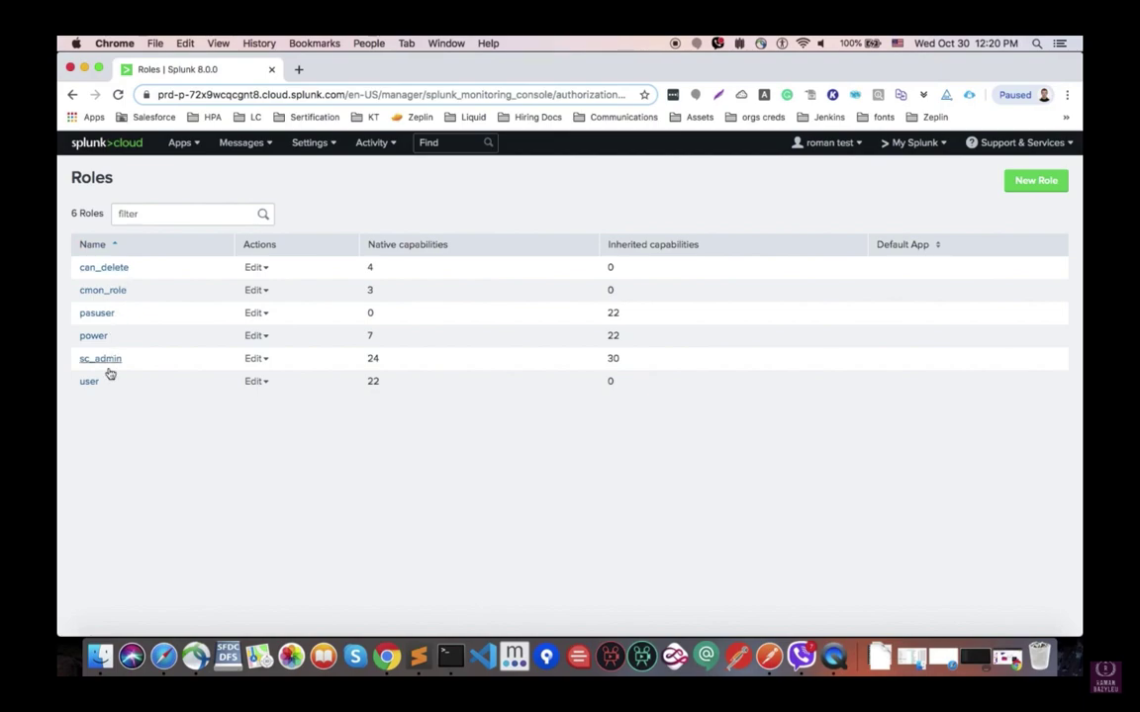
pyautogui.click(311, 144)
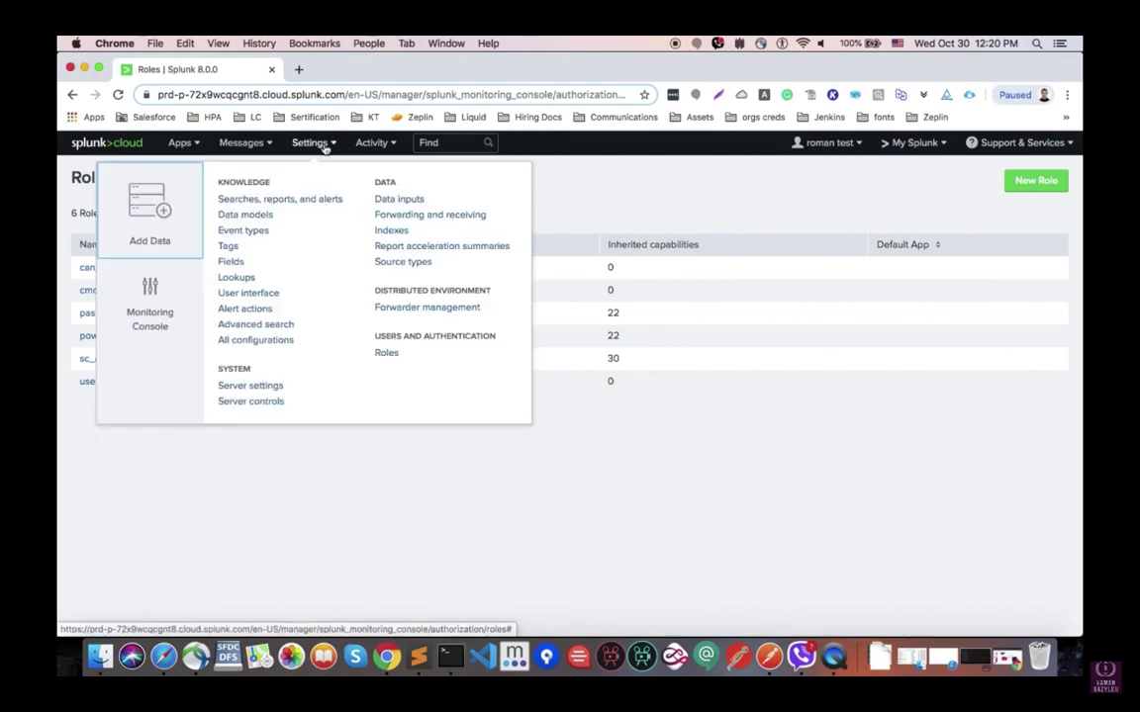
# Check Server controls, then go to Server settings > Email settings.
pyautogui.click(273, 401)
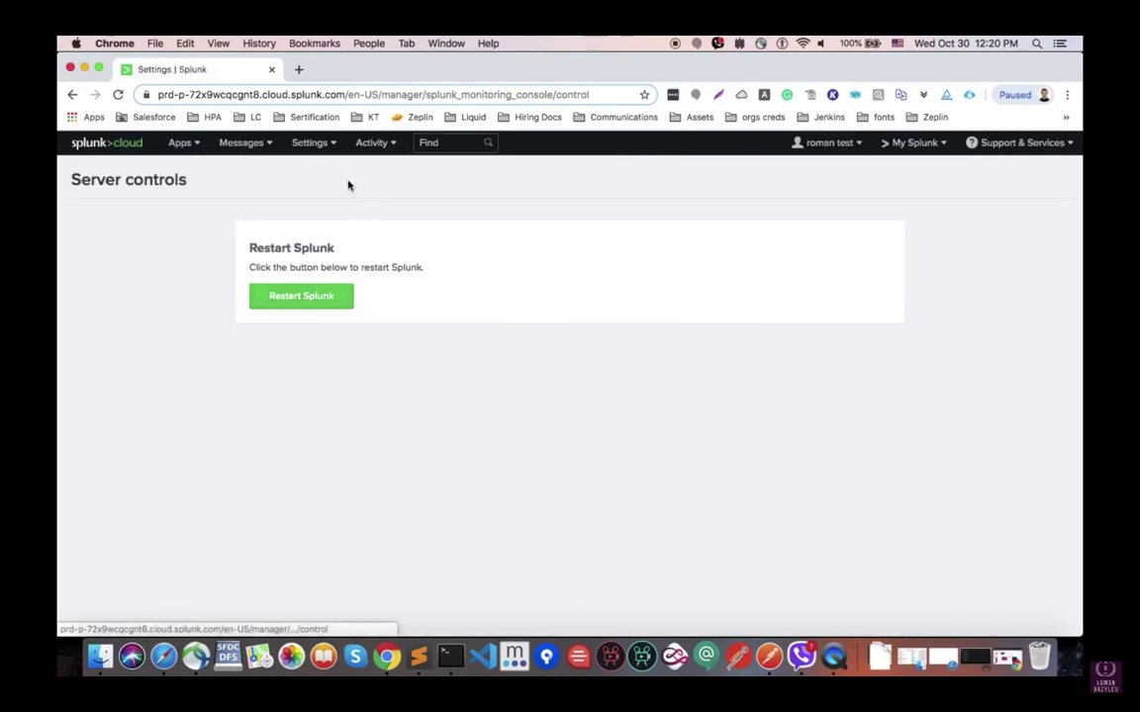
pyautogui.click(302, 143)
pyautogui.click(267, 388)
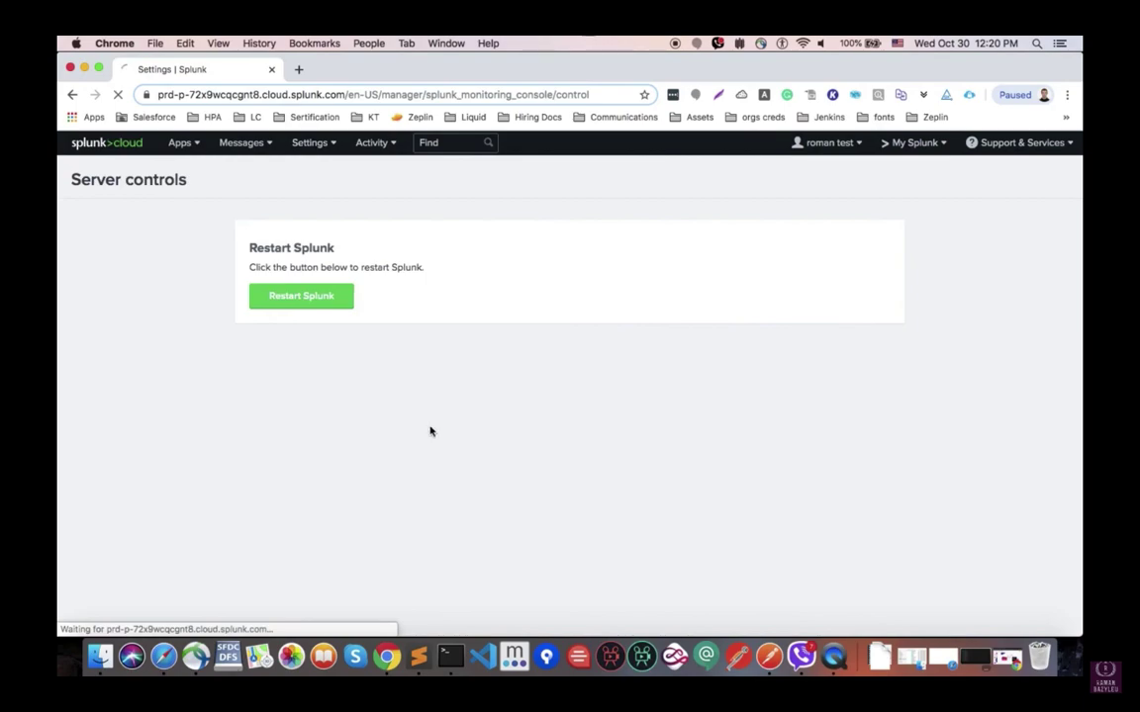
pyautogui.click(296, 252)
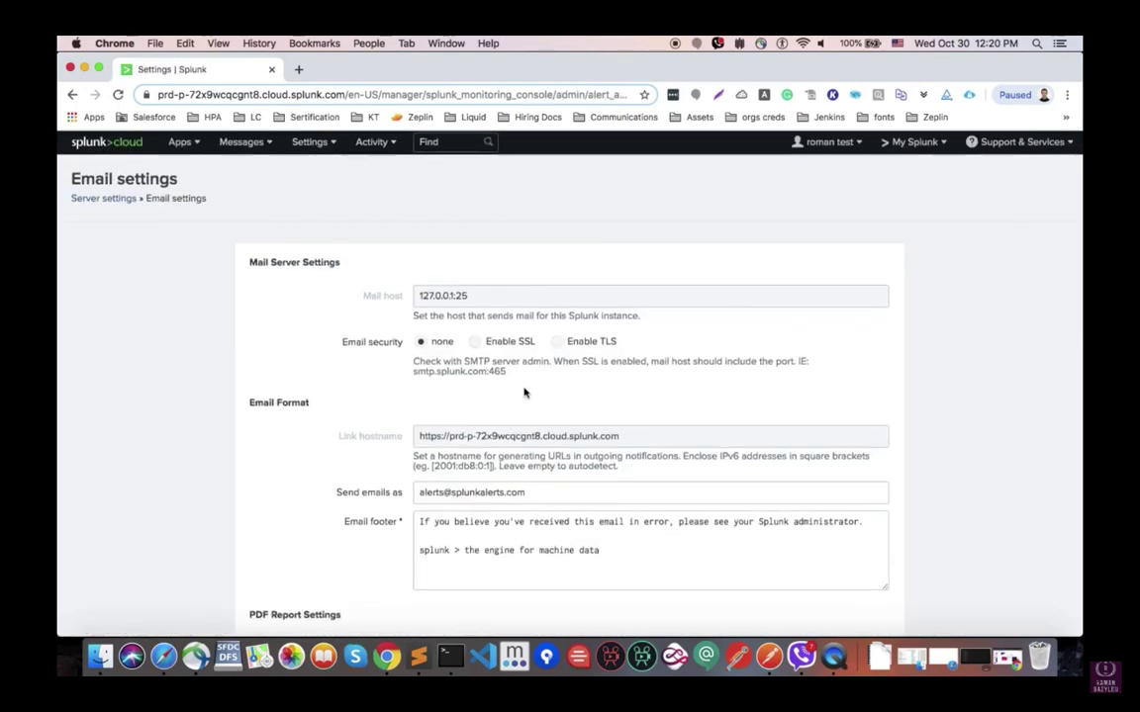
# Review the email form, including mail host 127.0.0.1:25, leaving the sender address unchanged.
pyautogui.scroll(-2, 524, 392)
pyautogui.scroll(-1, 524, 392)
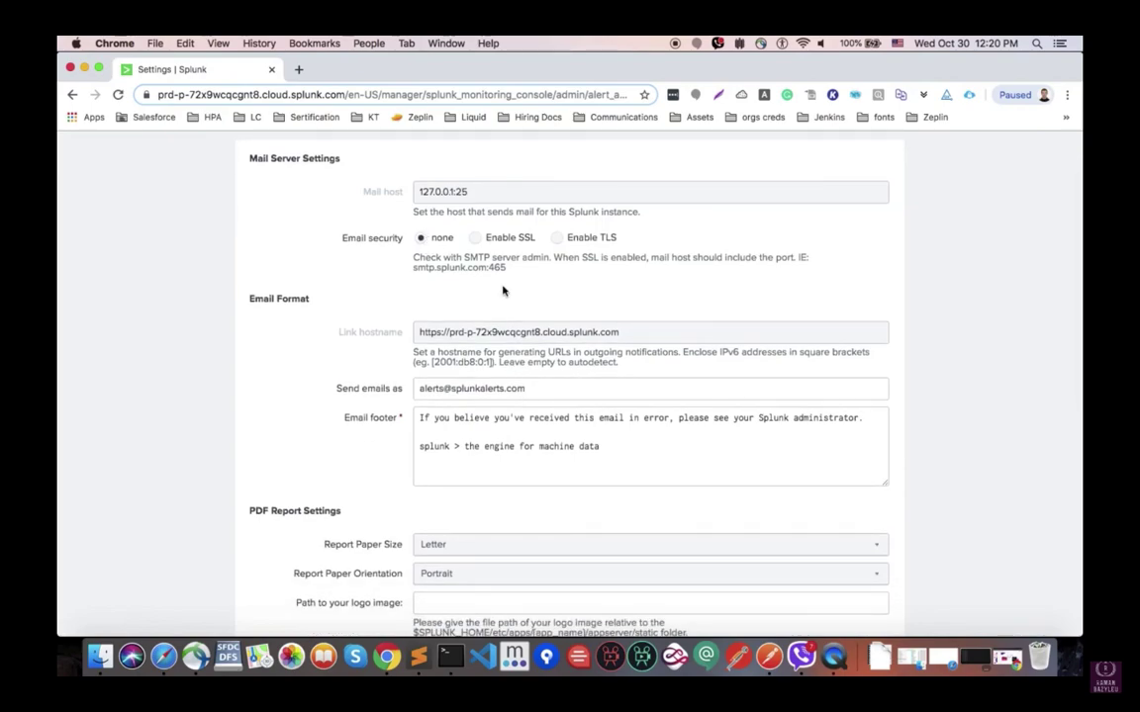
pyautogui.scroll(-1, 526, 269)
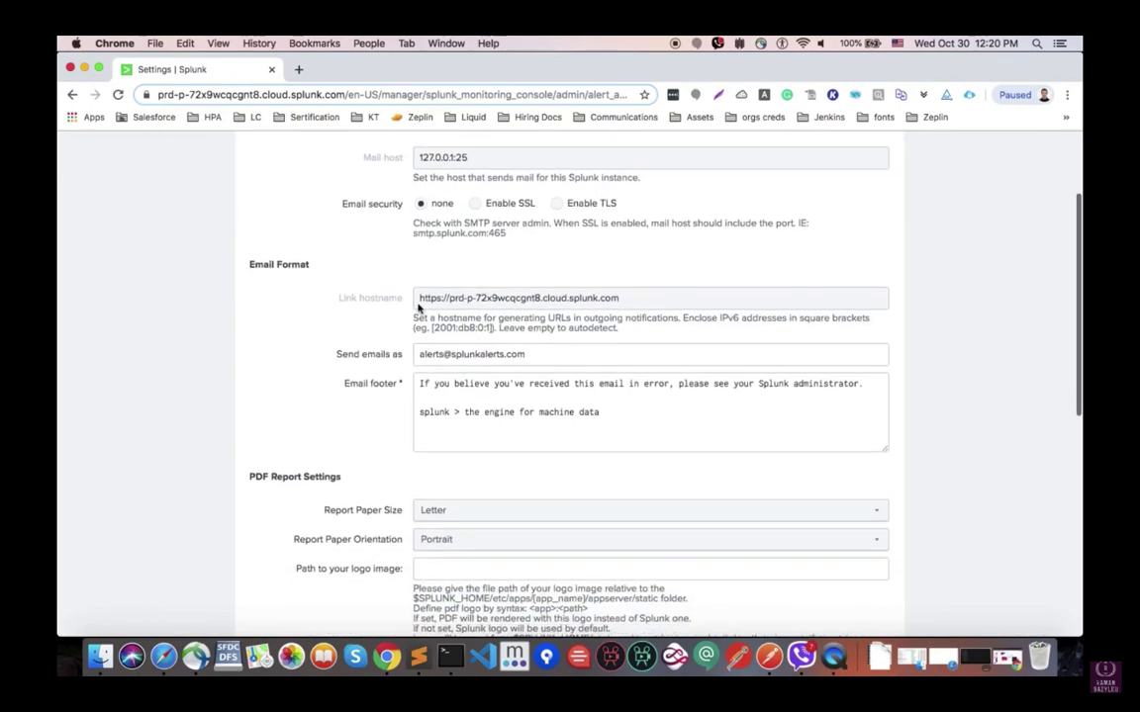
pyautogui.moveTo(421, 356); pyautogui.dragTo(544, 353)
pyautogui.click(545, 354)
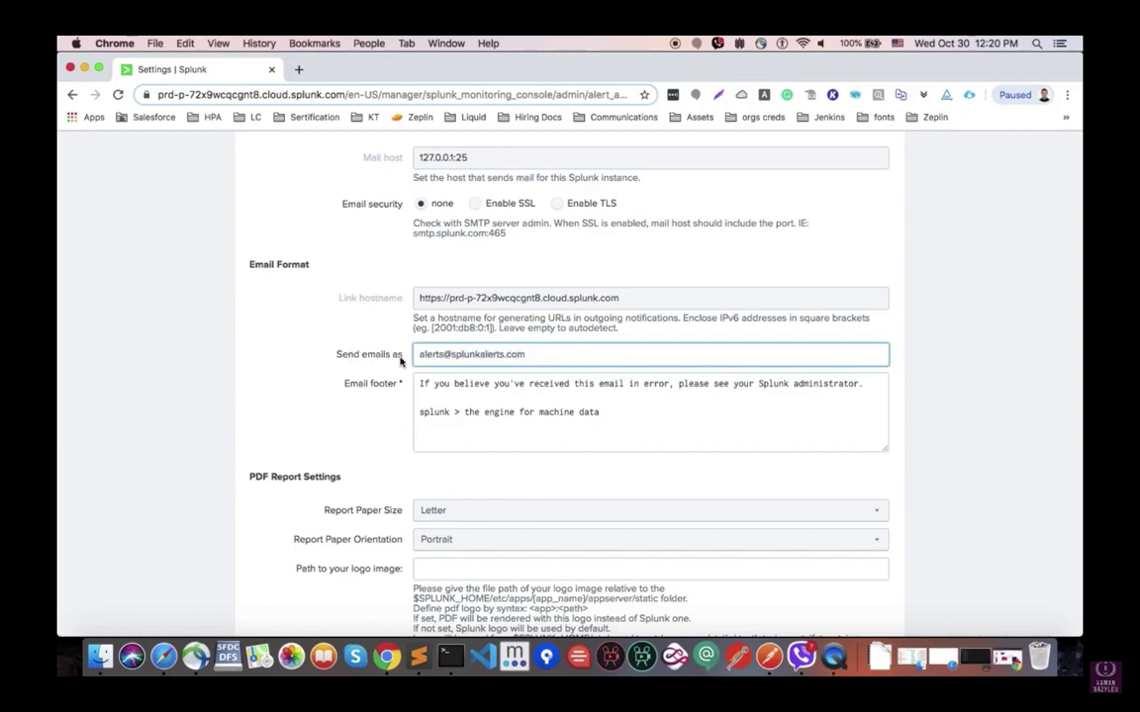
pyautogui.scroll(-5, 448, 356)
pyautogui.scroll(9, 336, 297)
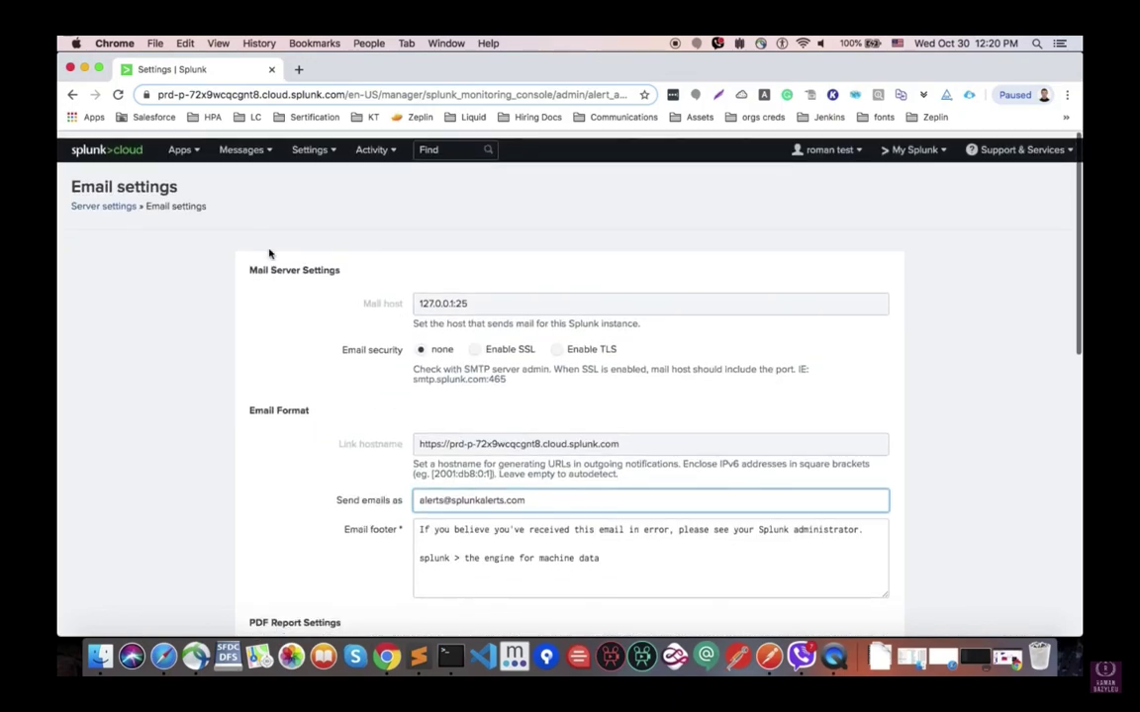
pyautogui.click(327, 148)
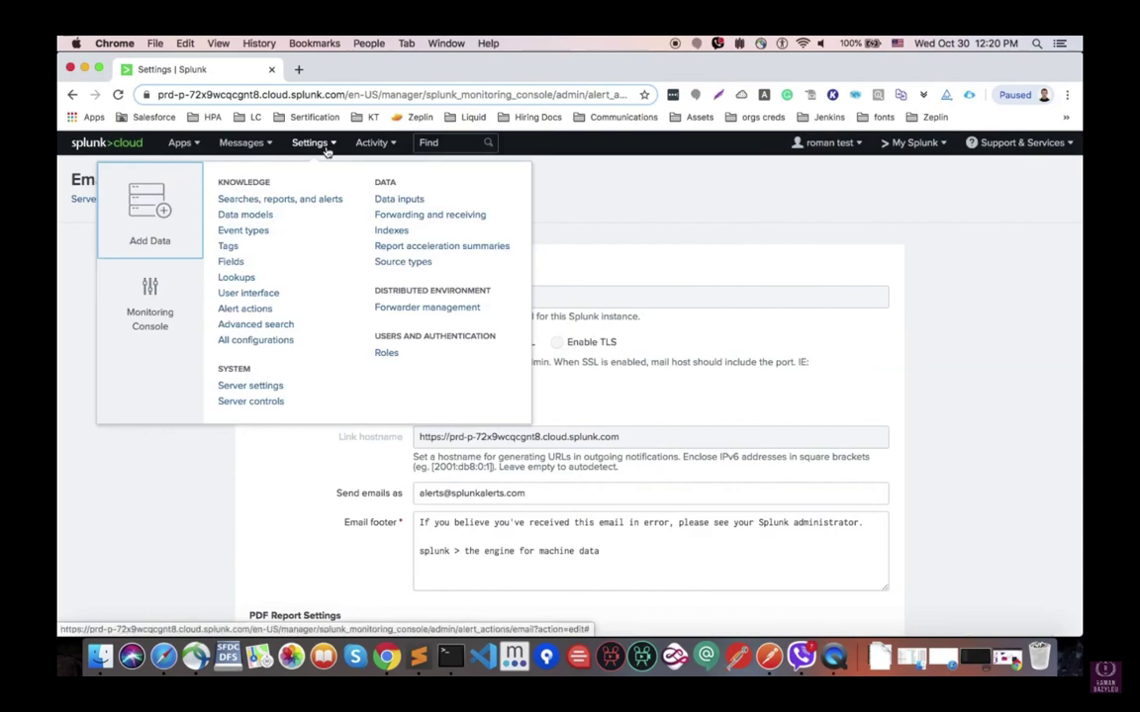
# Browse the Data inputs page's local inputs like HTTP Event Collector and forwarded TCP/UDP inputs.
pyautogui.click(392, 200)
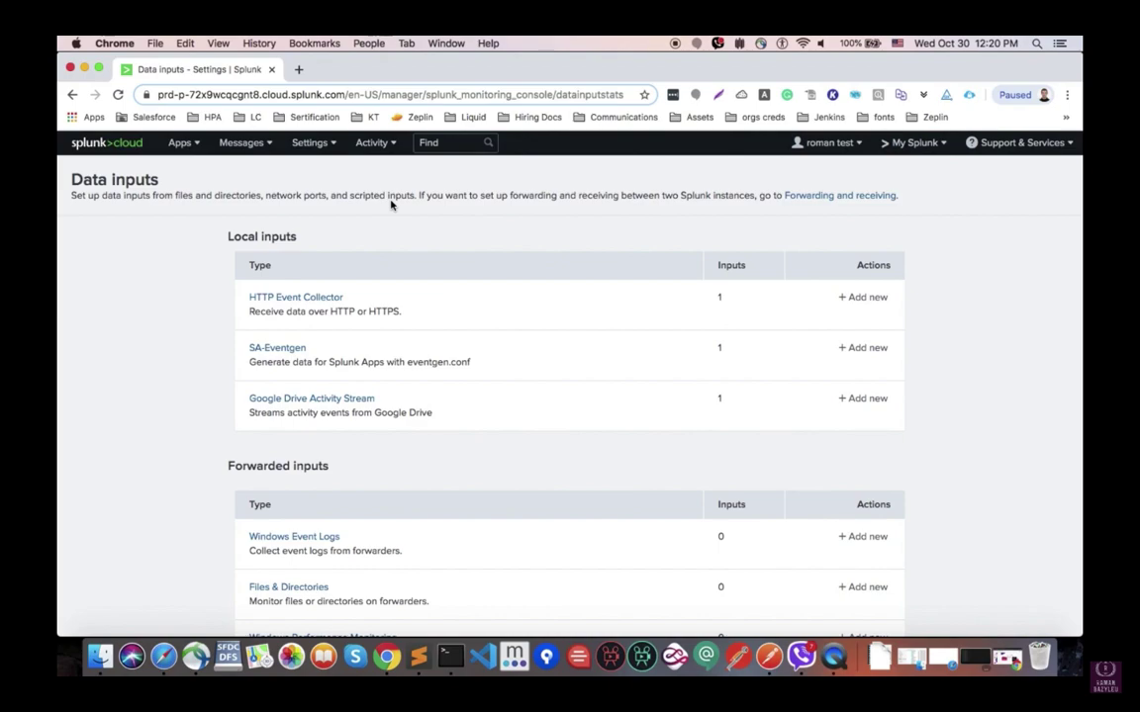
pyautogui.scroll(-5, 391, 204)
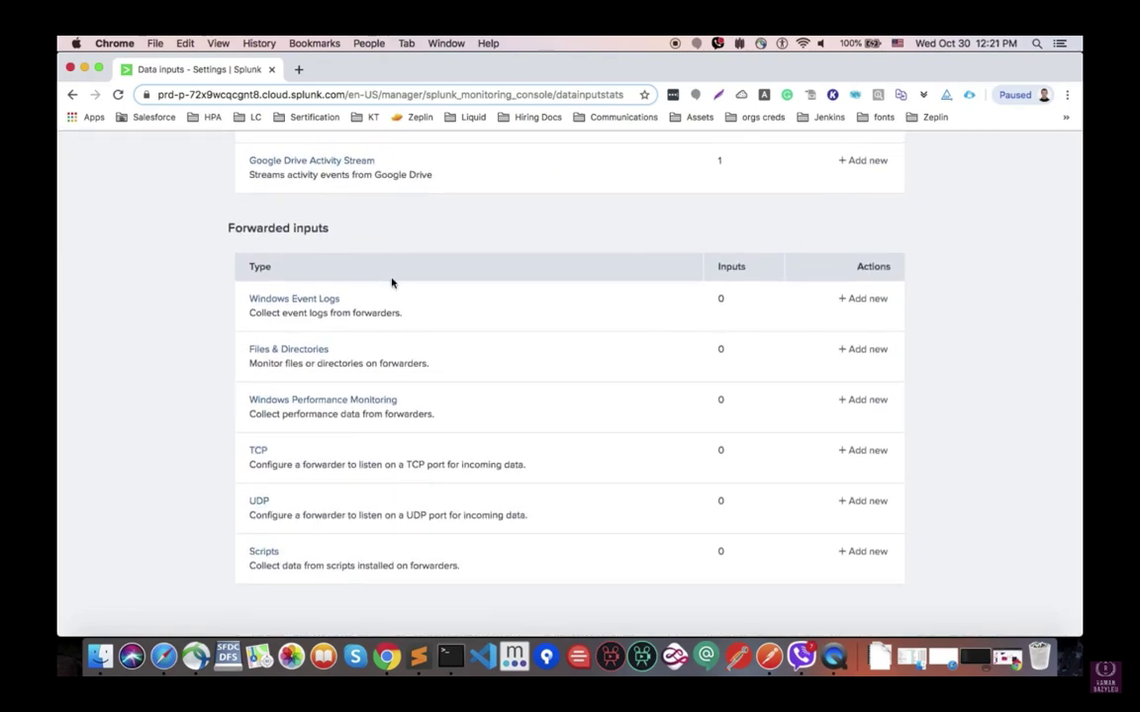
pyautogui.scroll(5, 391, 282)
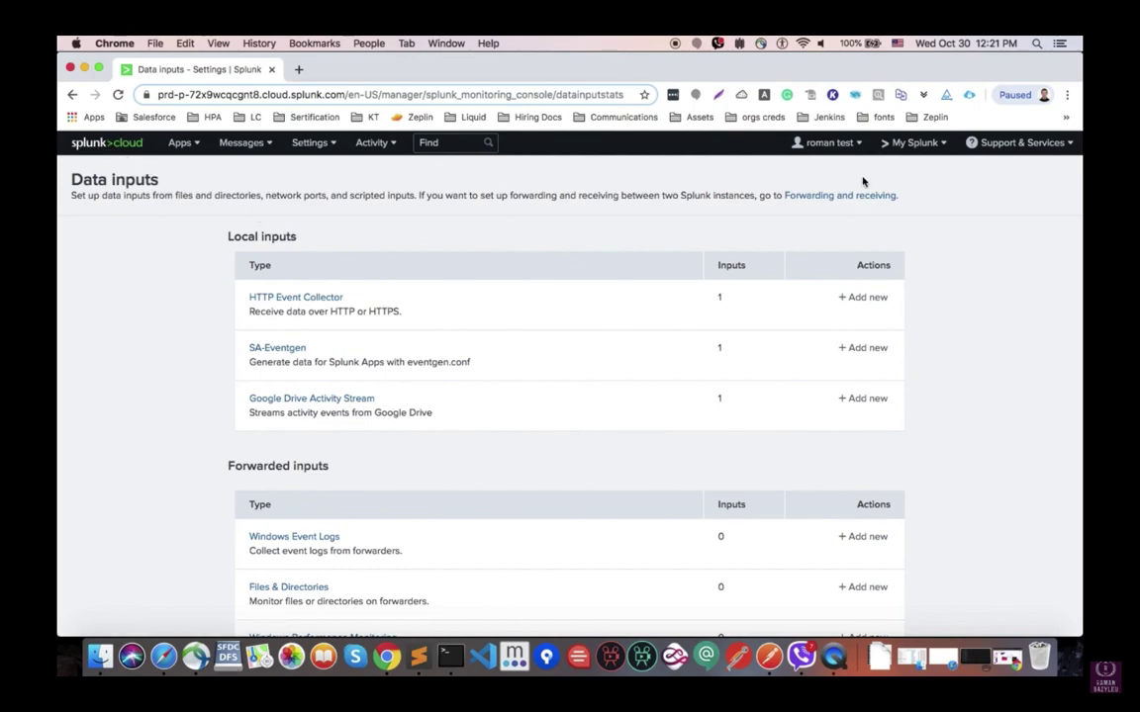
pyautogui.click(826, 143)
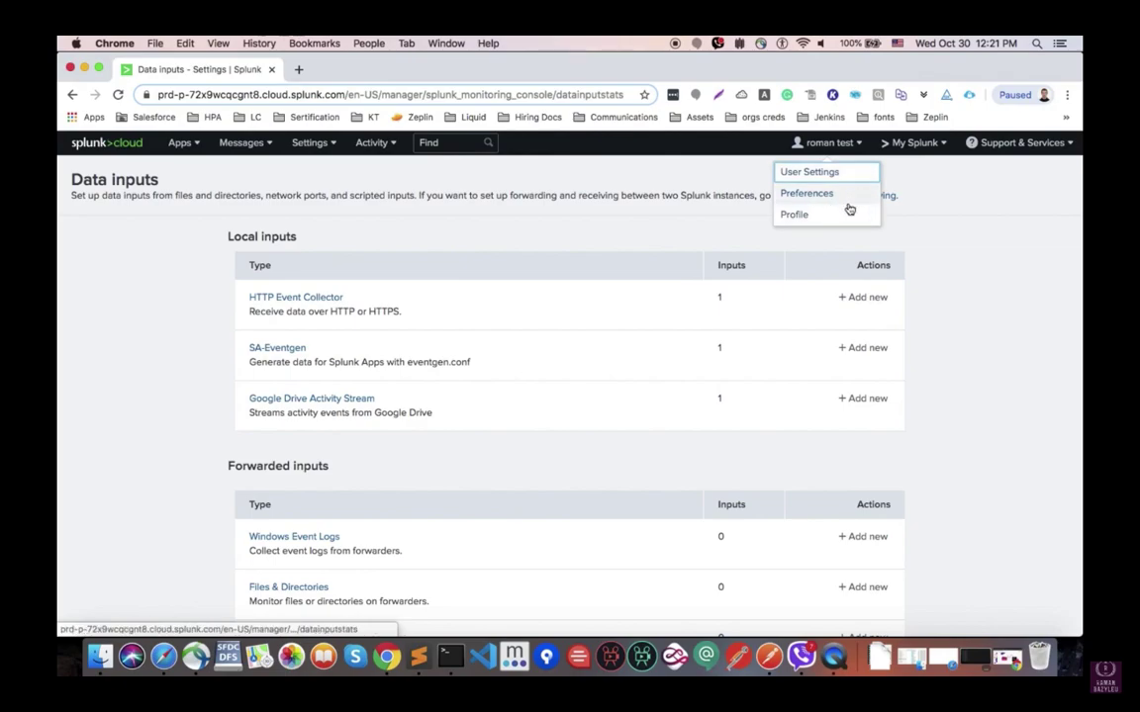
pyautogui.click(843, 196)
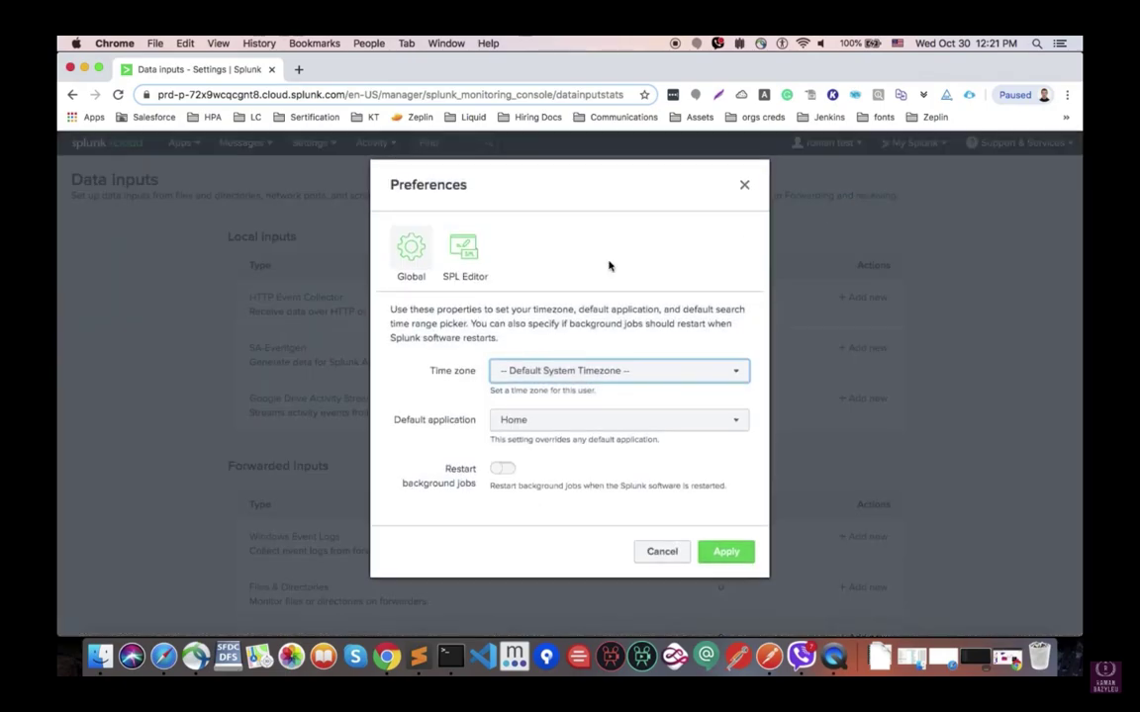
pyautogui.click(459, 255)
pyautogui.scroll(-2, 610, 364)
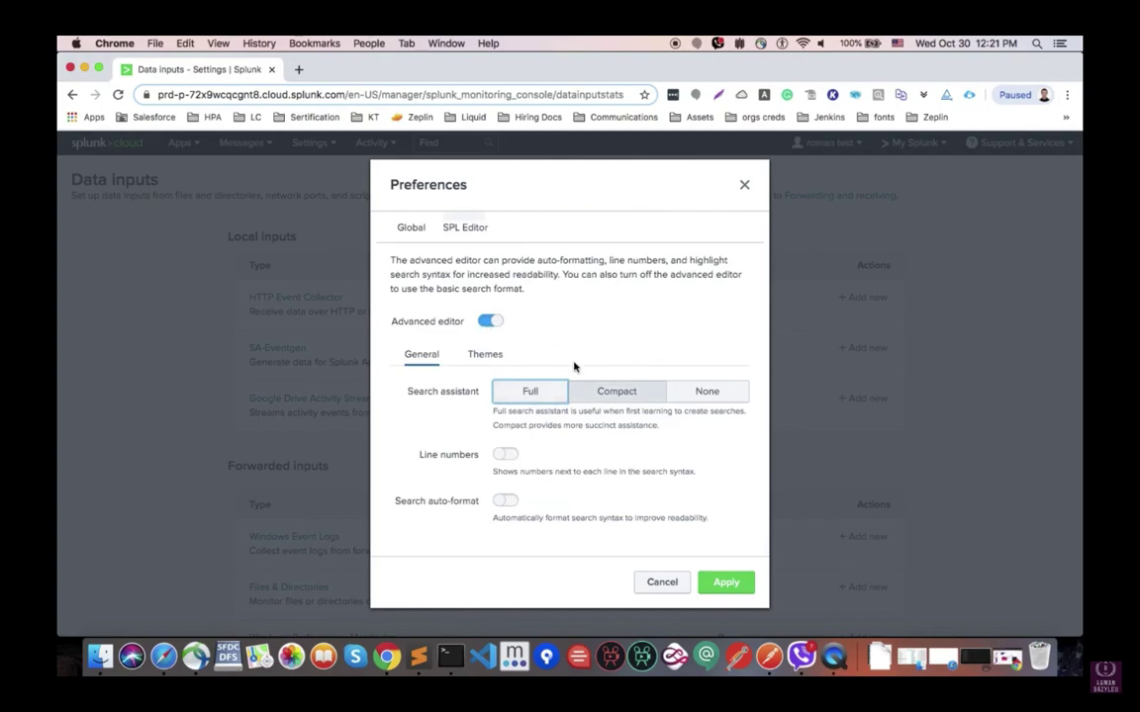
pyautogui.click(743, 185)
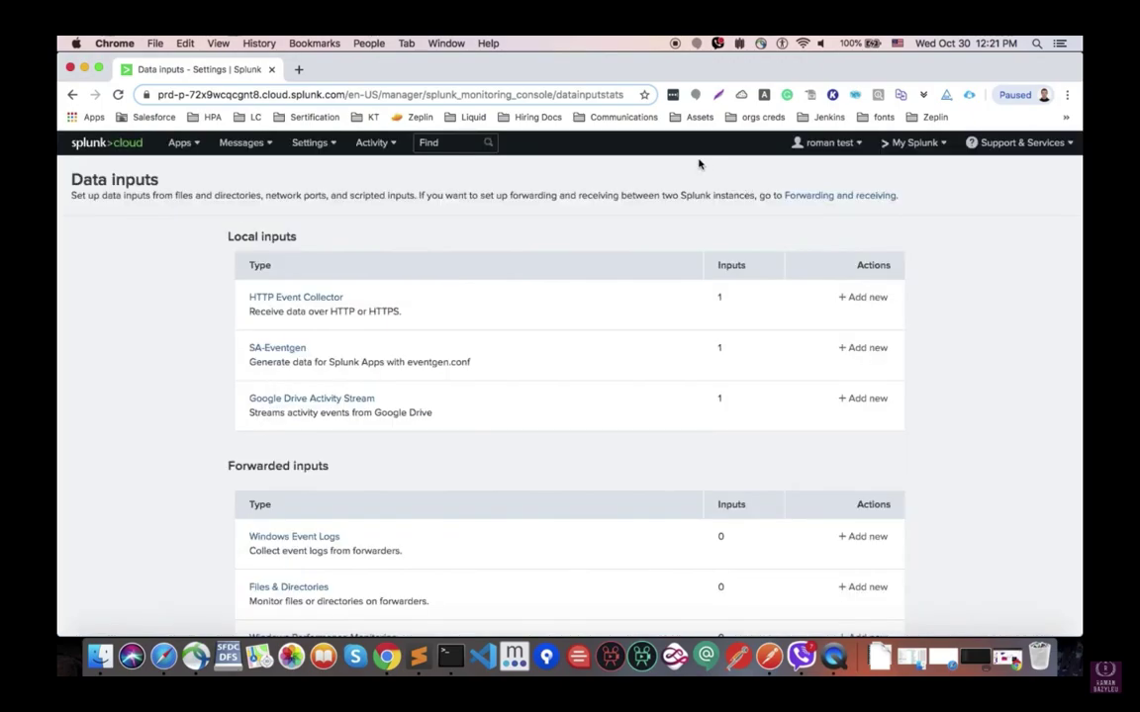
# From the Splunk home page, open Search & Reporting and run a * wildcard search.
pyautogui.click(109, 144)
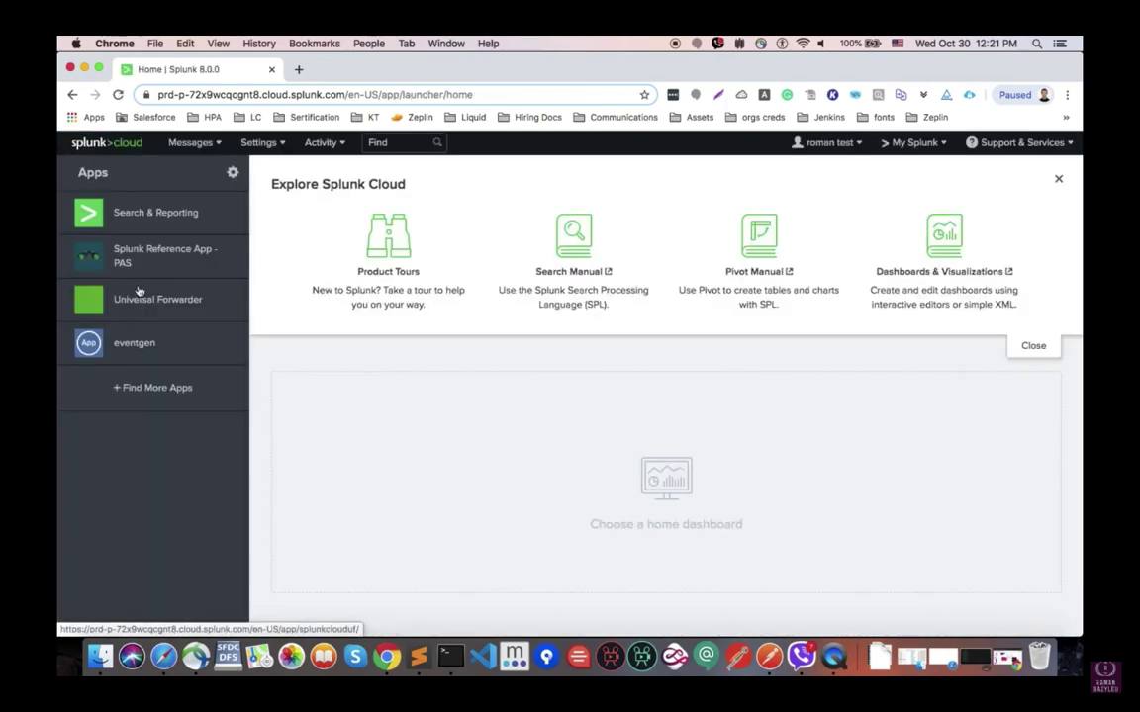
pyautogui.click(132, 212)
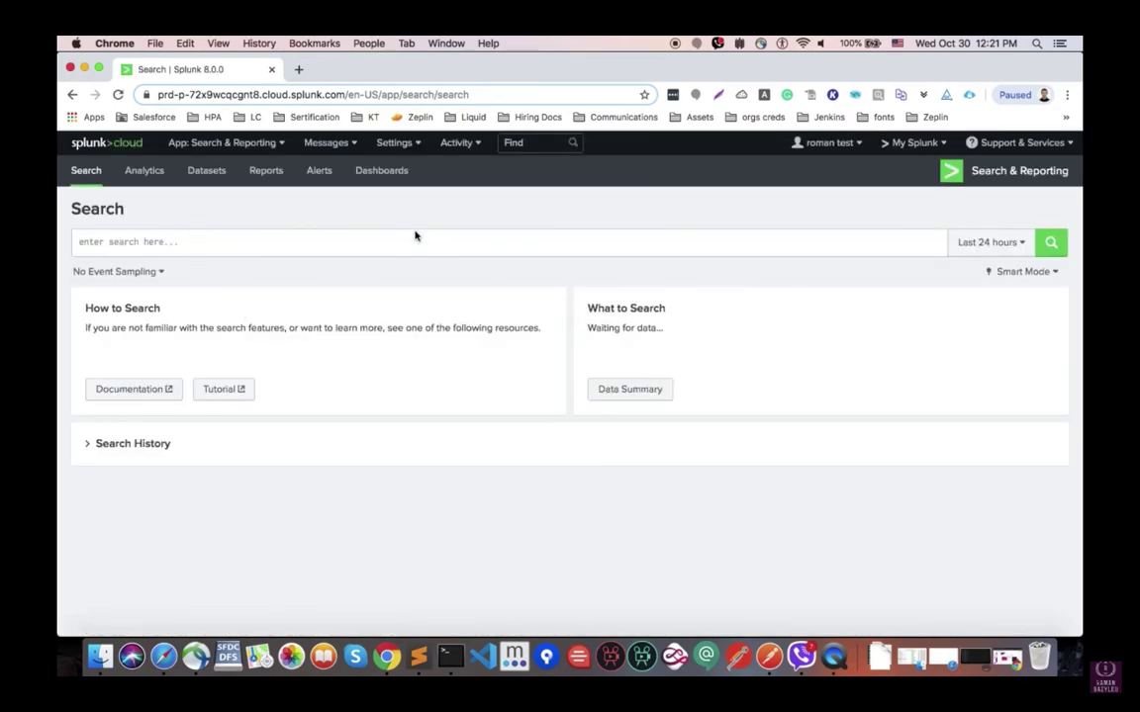
pyautogui.click(266, 242)
pyautogui.write('*')
pyautogui.press('Return')
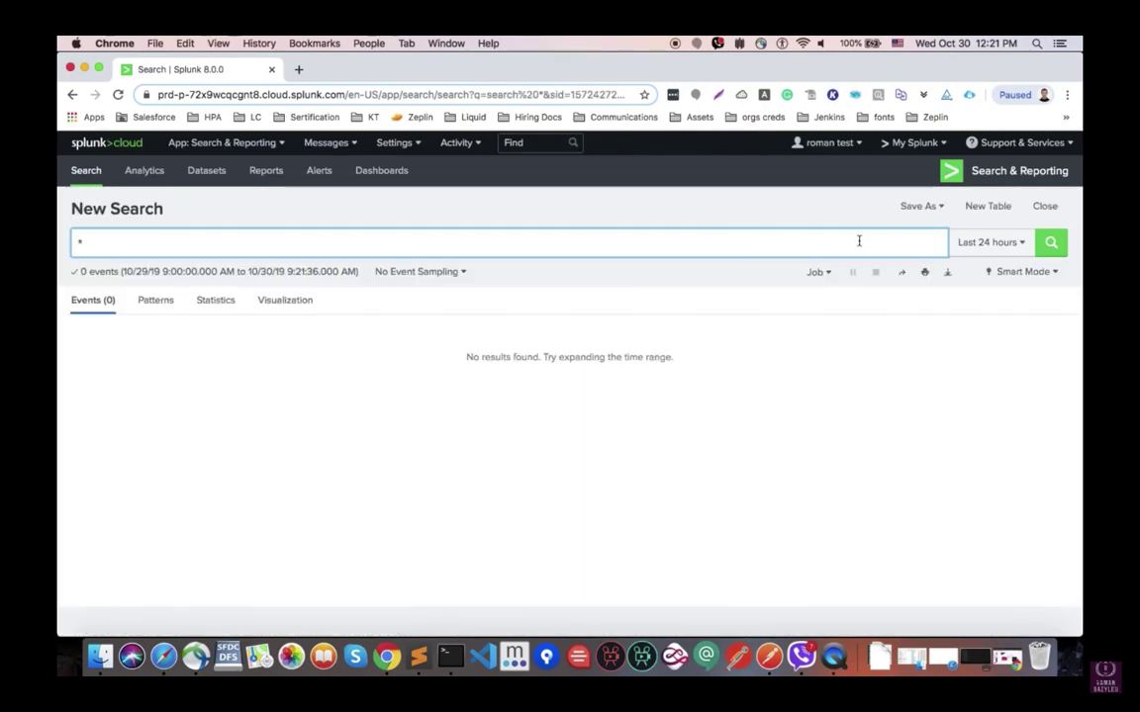
# Rerun the * search over All time, which returns 0 events.
pyautogui.click(988, 243)
pyautogui.click(947, 321)
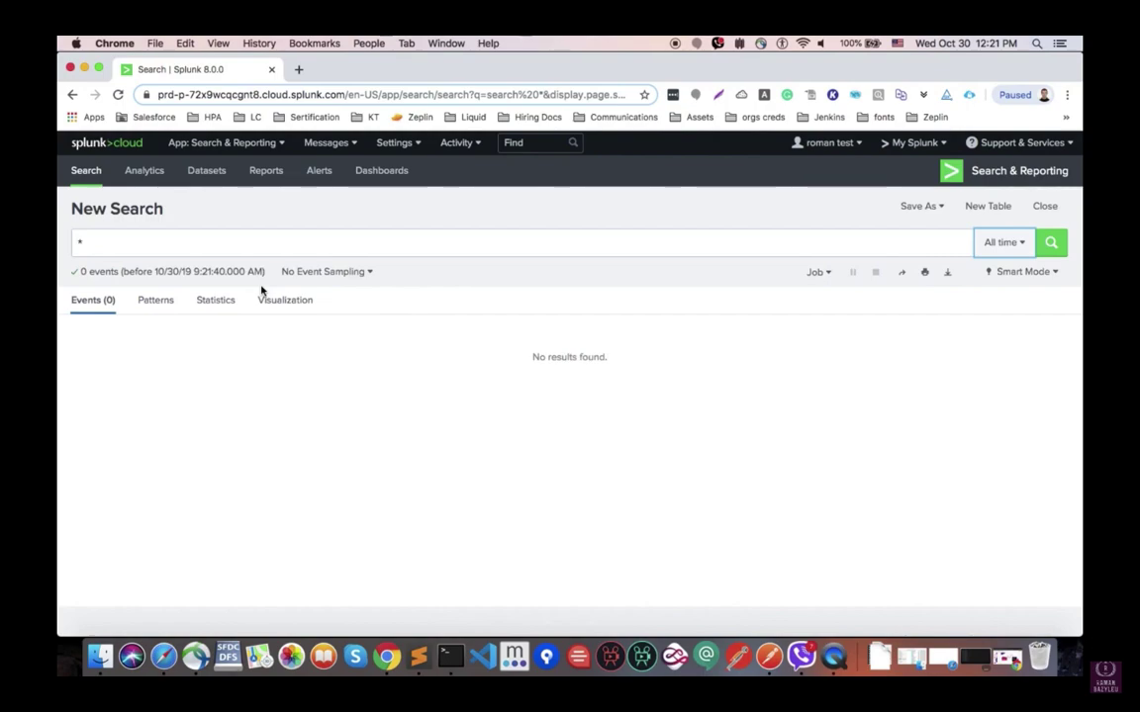
pyautogui.click(190, 245)
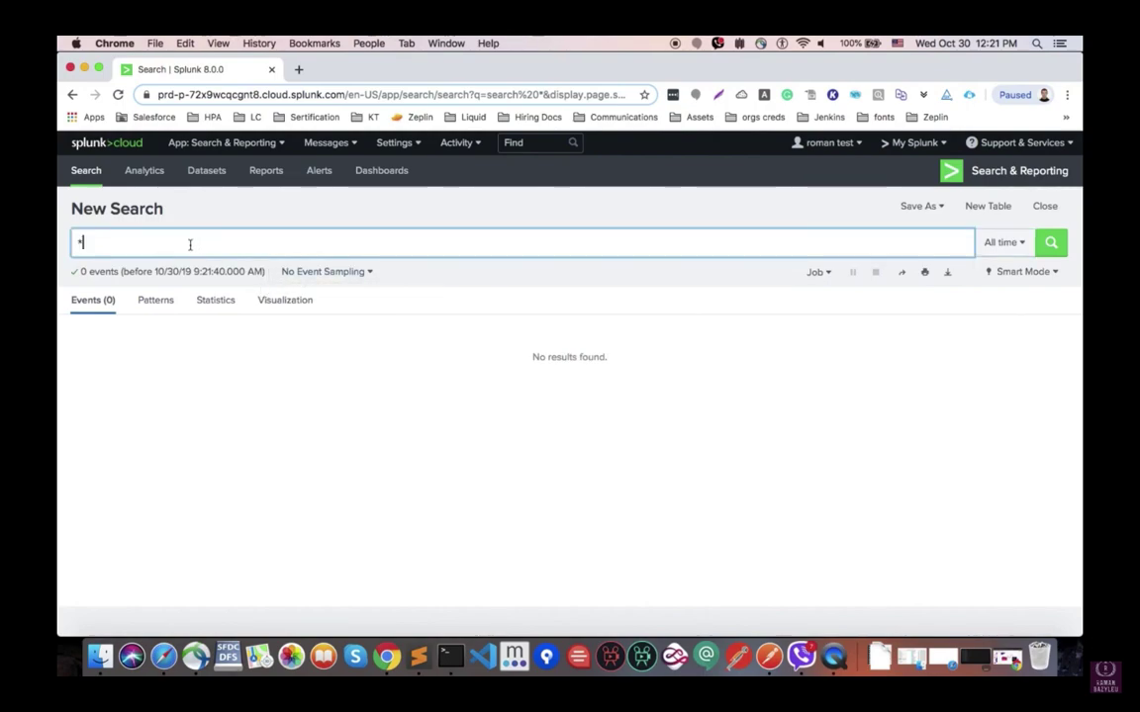
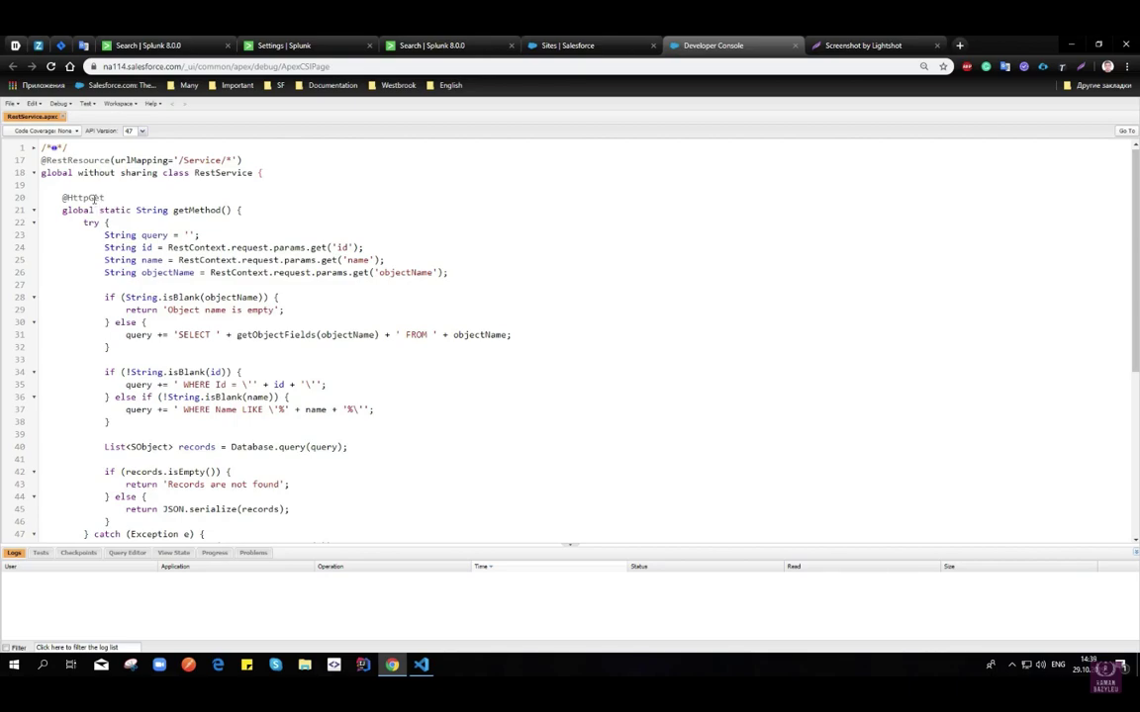
# Walk through getMethod's HttpGet annotation, objectName and id parameters, query variable, and JSON serialize return.
pyautogui.doubleClick(95, 198)
pyautogui.click(197, 210)
pyautogui.scroll(-2, 198, 211)
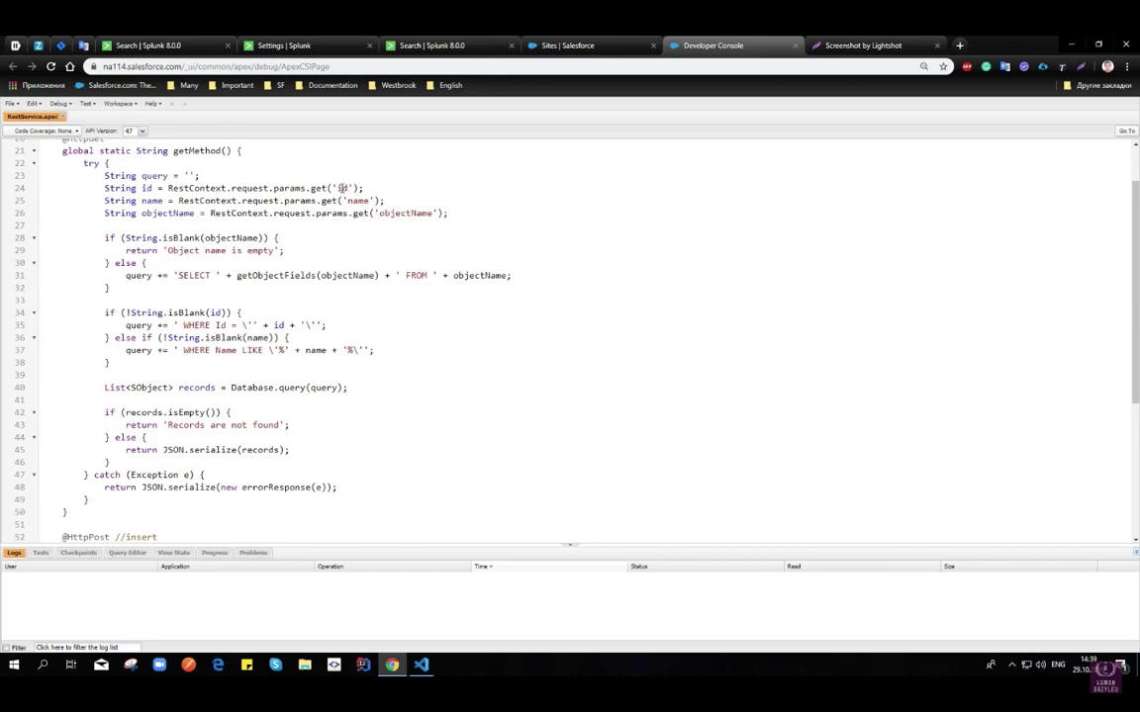
pyautogui.doubleClick(398, 213)
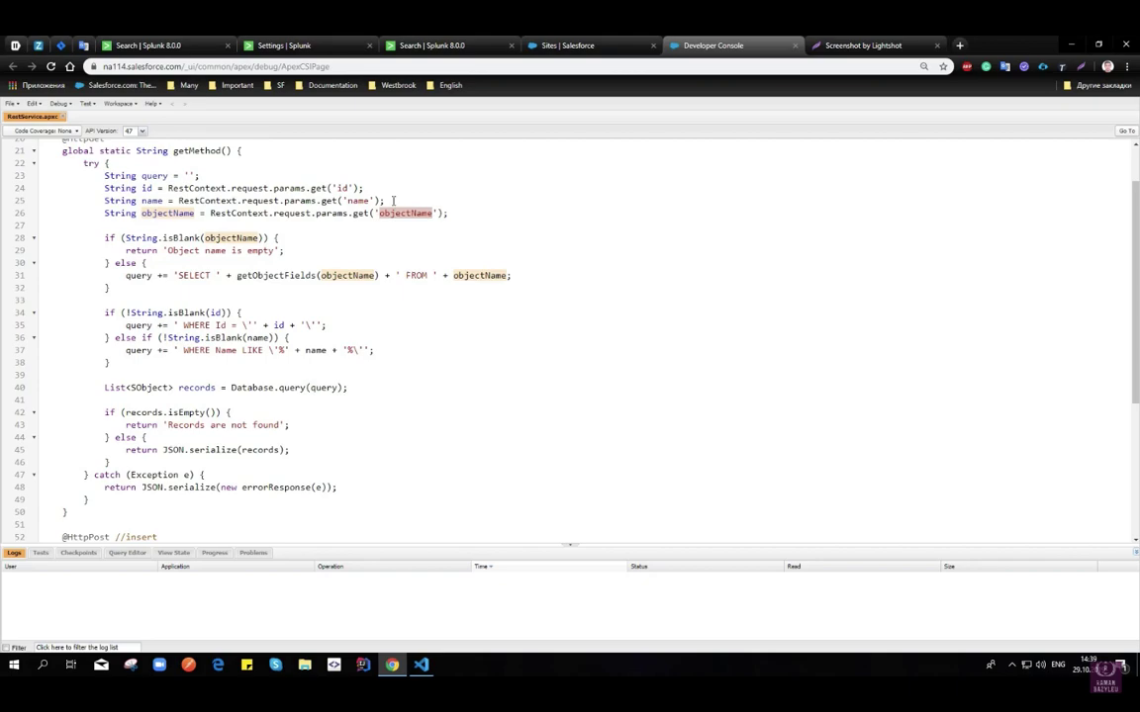
pyautogui.doubleClick(342, 188)
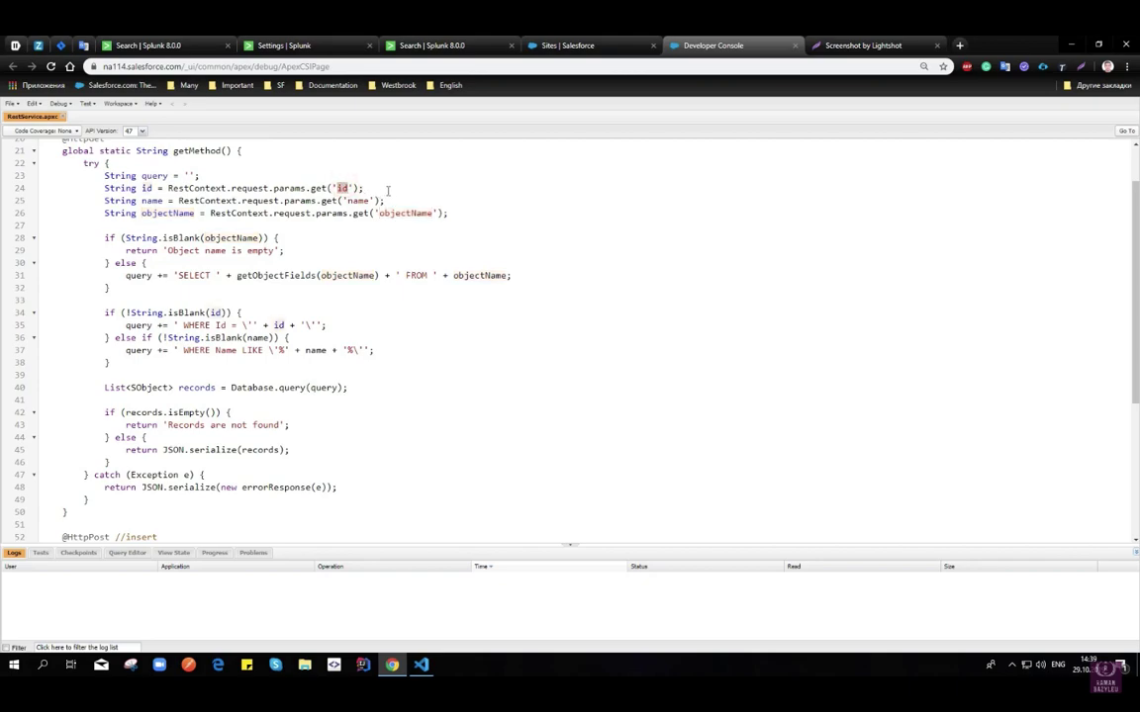
pyautogui.click(243, 313)
pyautogui.doubleClick(132, 276)
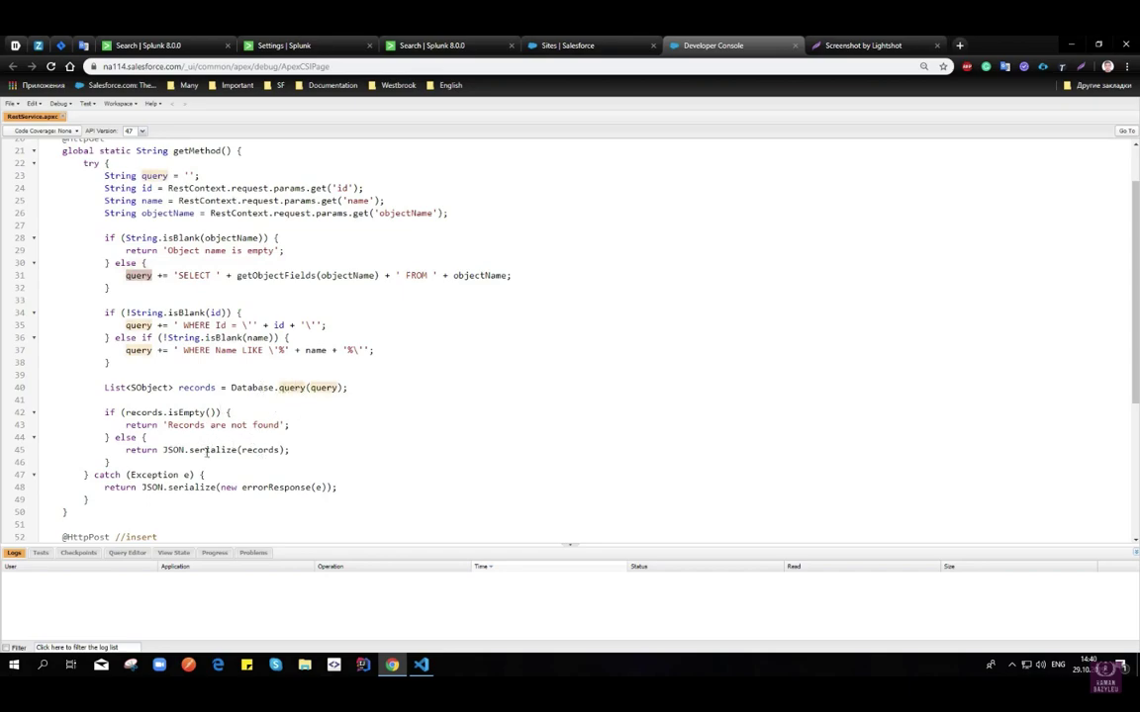
pyautogui.doubleClick(203, 450)
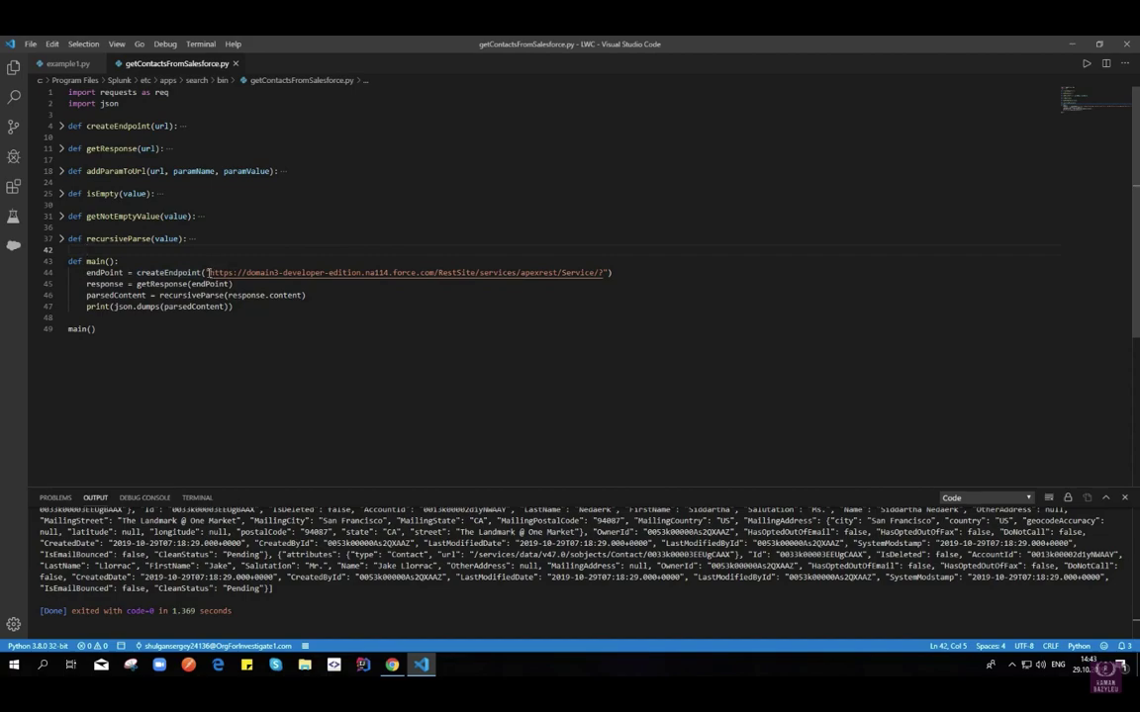
# Point out the endpoint URL's site base, services, apexrest and Service parts, and the createEndpoint call.
pyautogui.moveTo(208, 272); pyautogui.dragTo(477, 272)
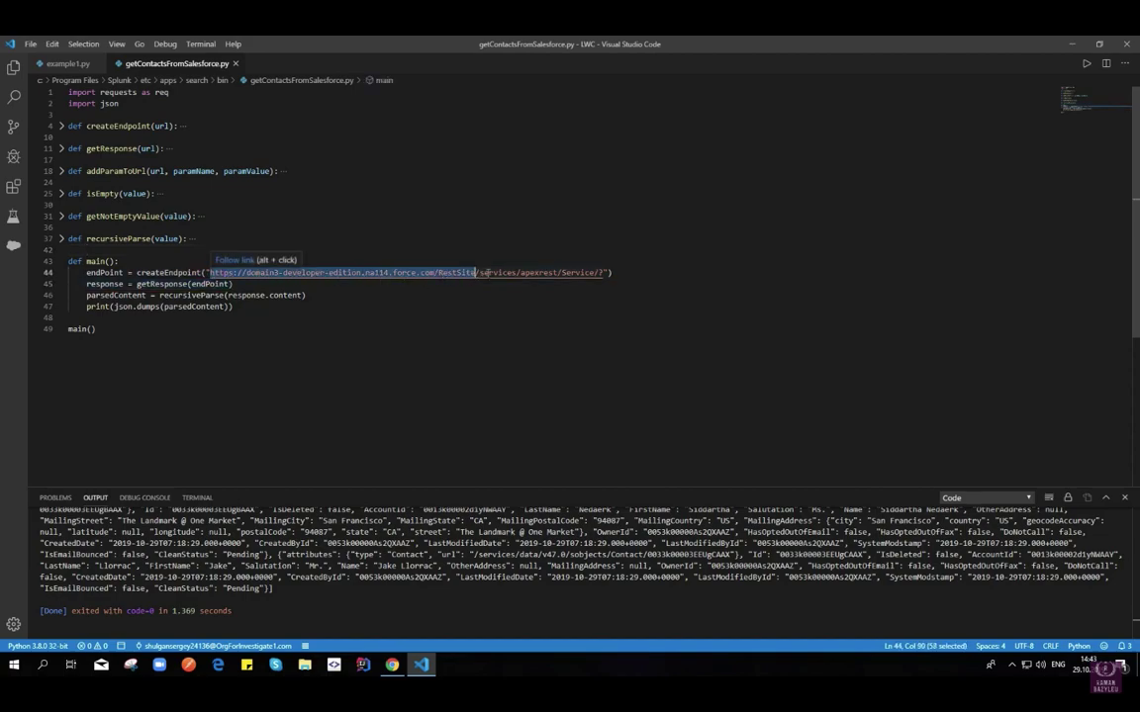
pyautogui.click(492, 273)
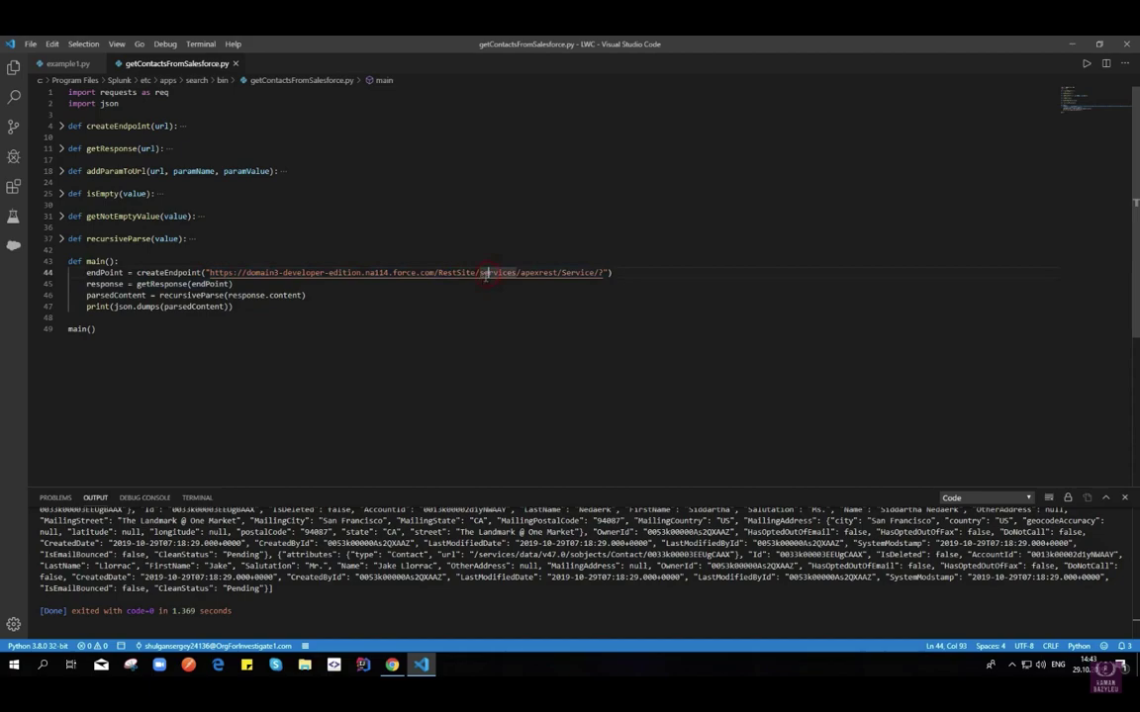
pyautogui.doubleClick(539, 273)
pyautogui.doubleClick(577, 273)
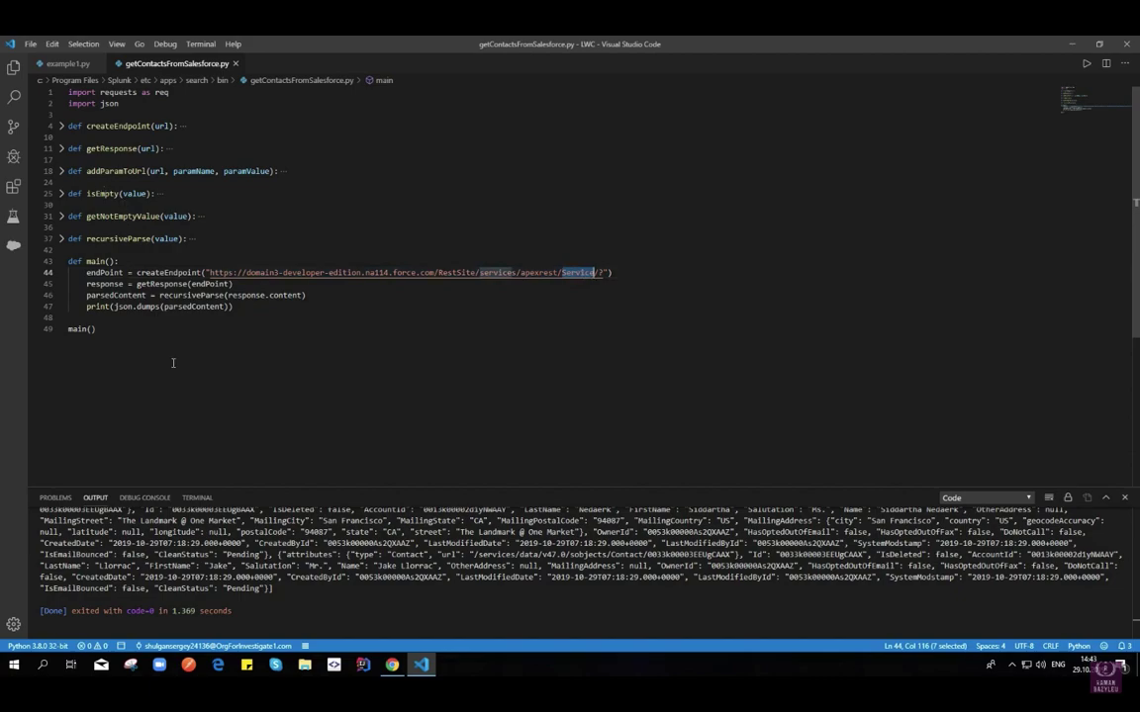
pyautogui.doubleClick(168, 273)
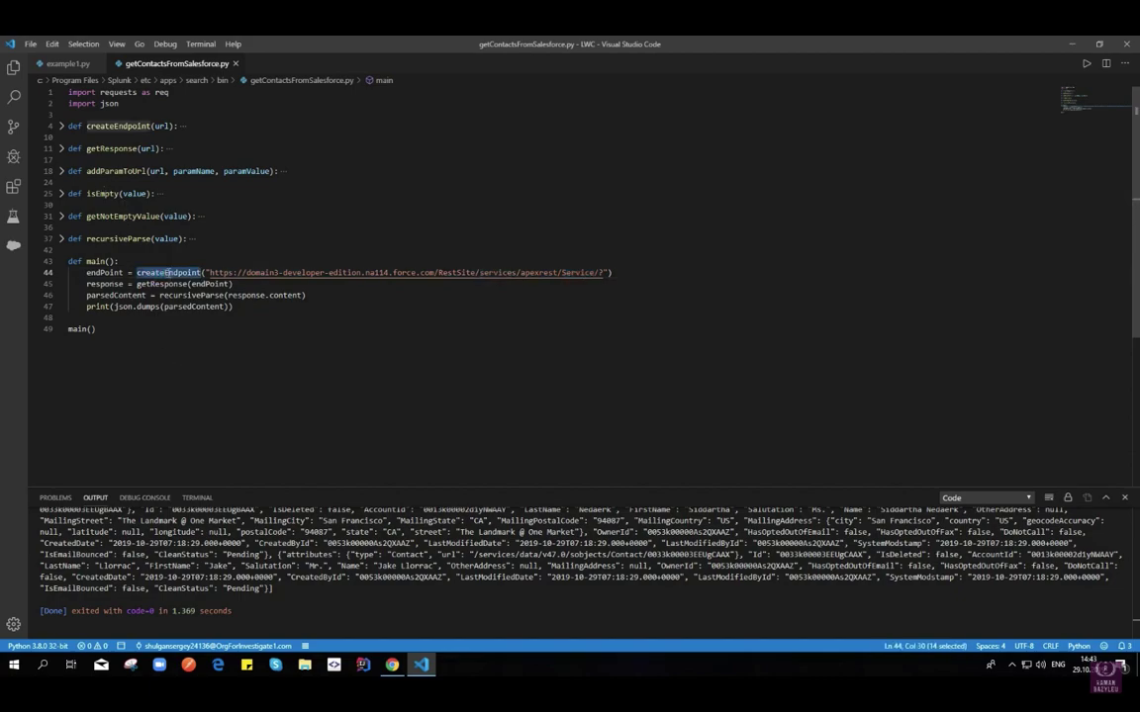
# Unfold createEndpoint to show its Contact object parameter, fold it again, and unfold getResponse.
pyautogui.click(61, 125)
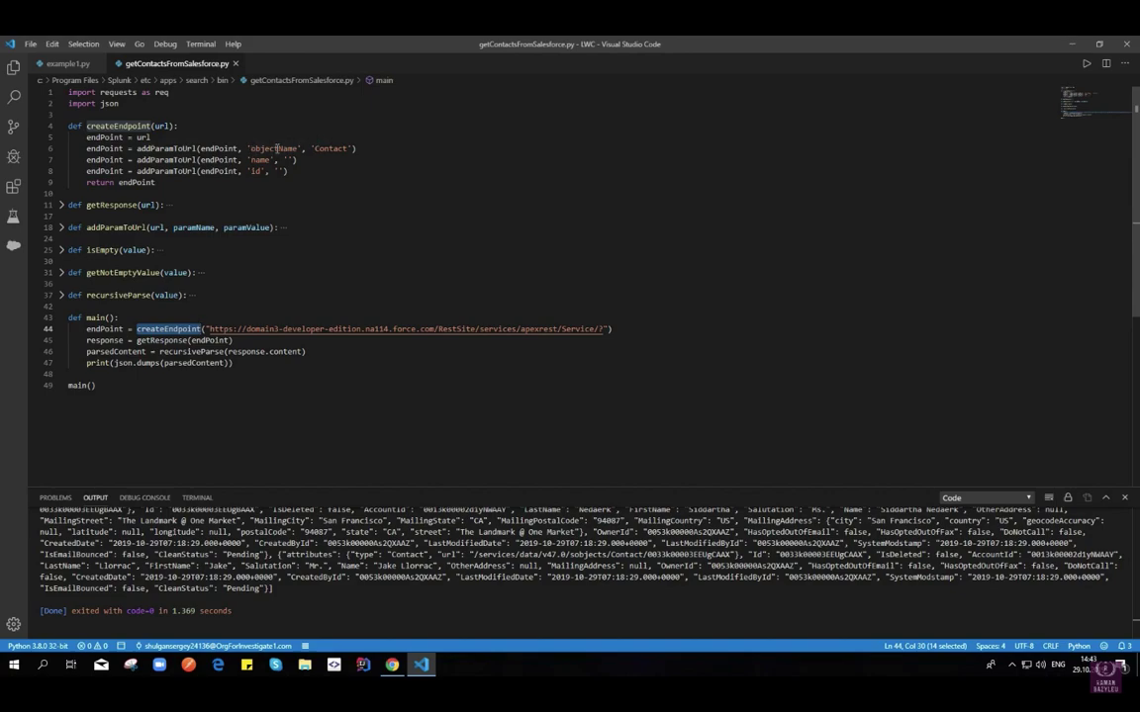
pyautogui.doubleClick(331, 148)
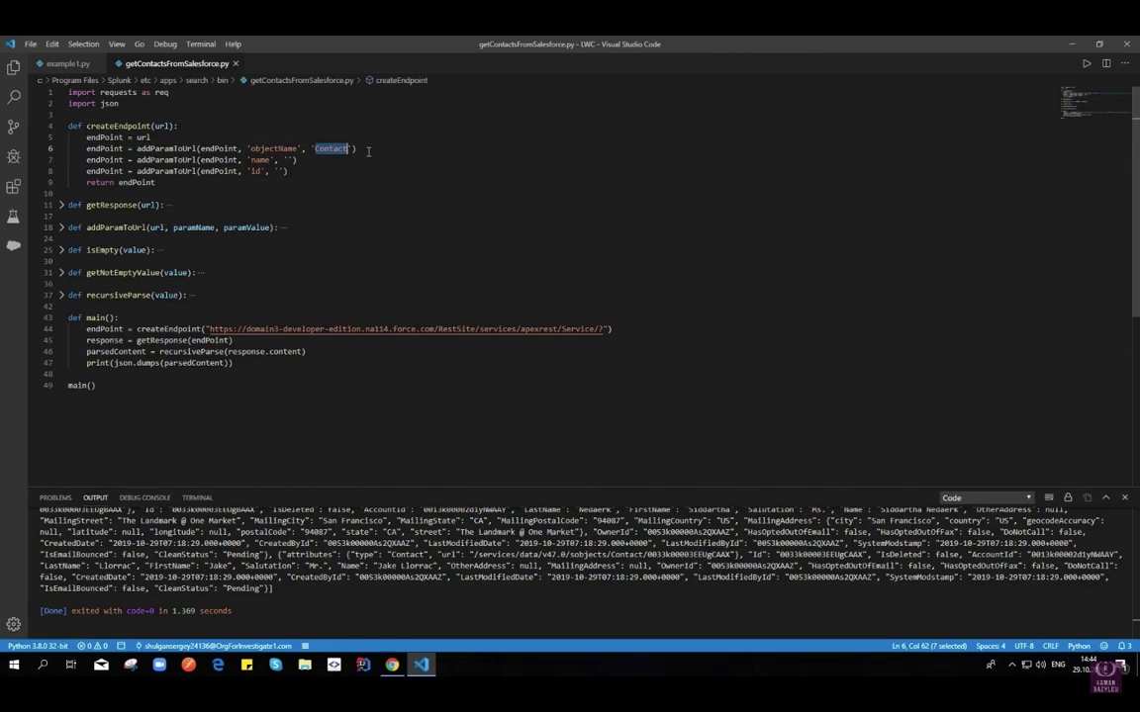
pyautogui.click(61, 127)
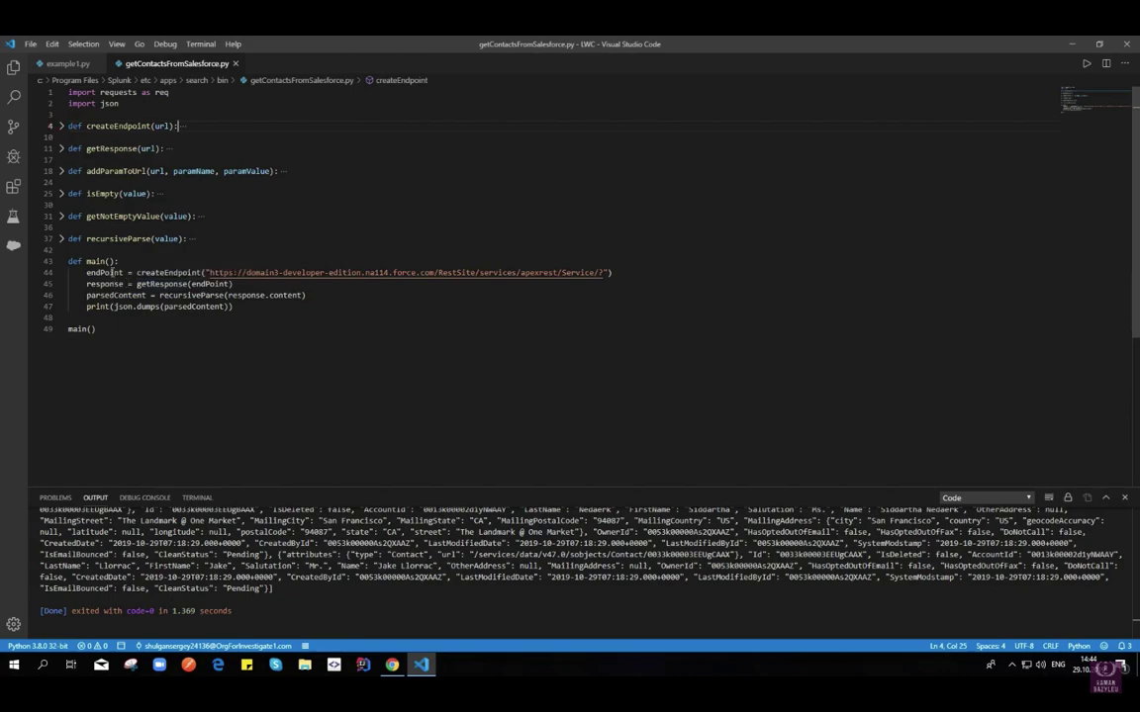
pyautogui.click(61, 148)
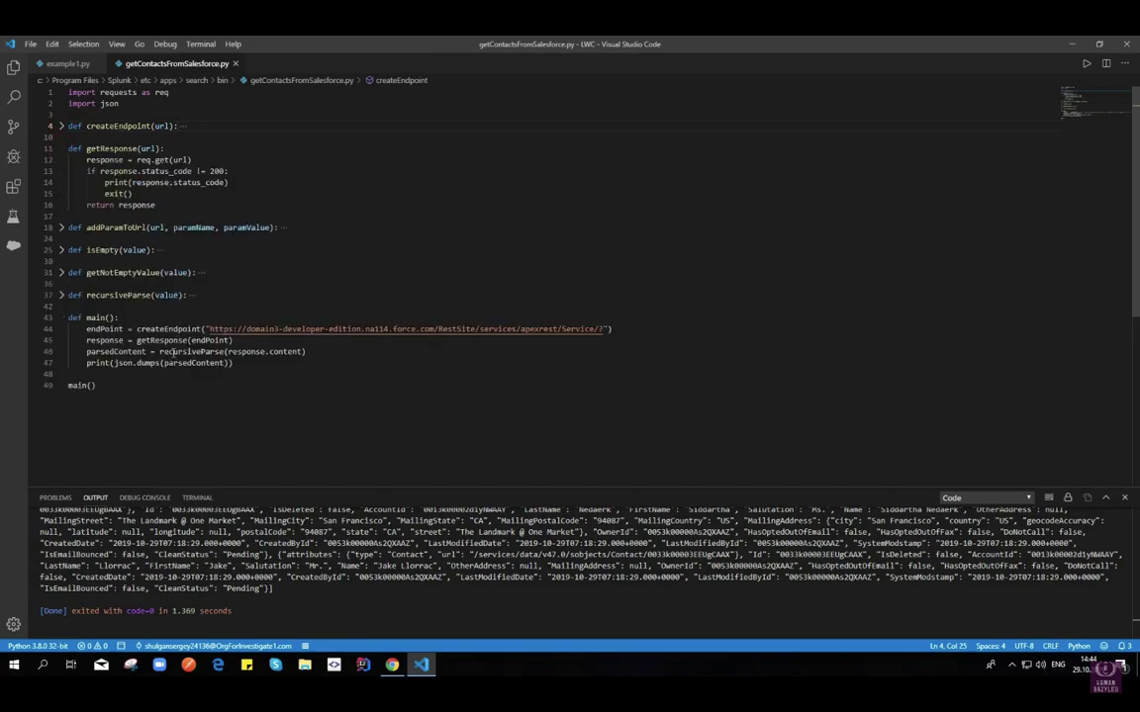
# Review the endPoint passed to getResponse, then fold getResponse and recursiveParse back after inspecting them.
pyautogui.click(212, 340)
pyautogui.click(60, 148)
pyautogui.click(60, 150)
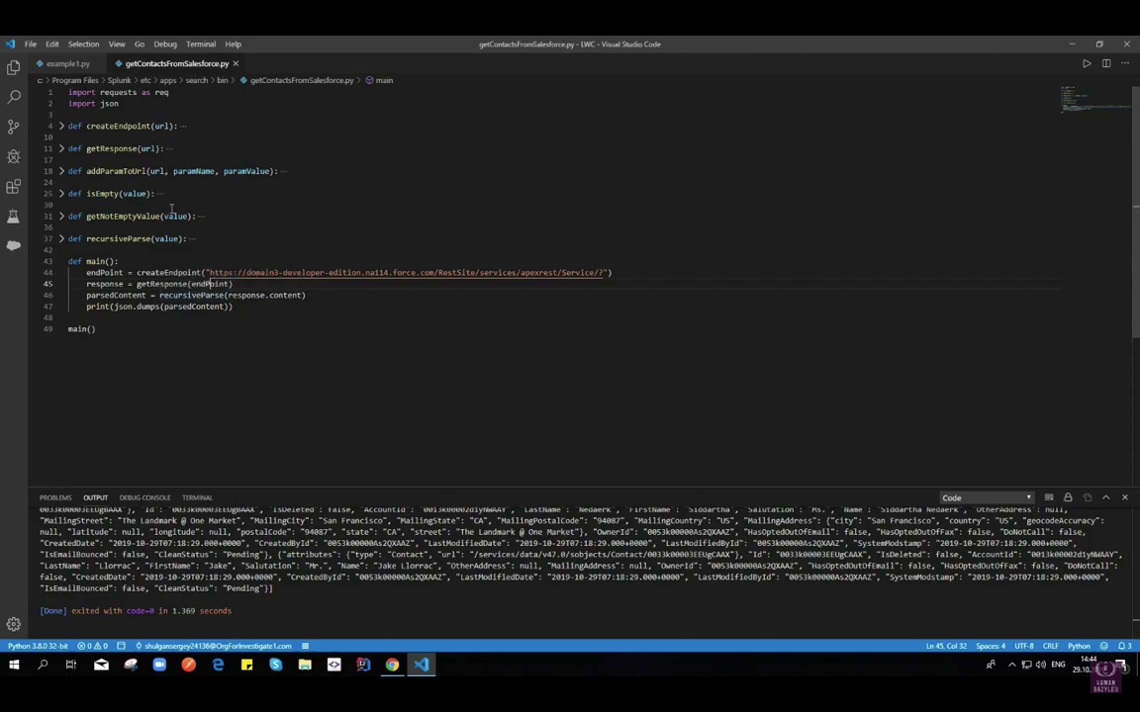
pyautogui.click(62, 240)
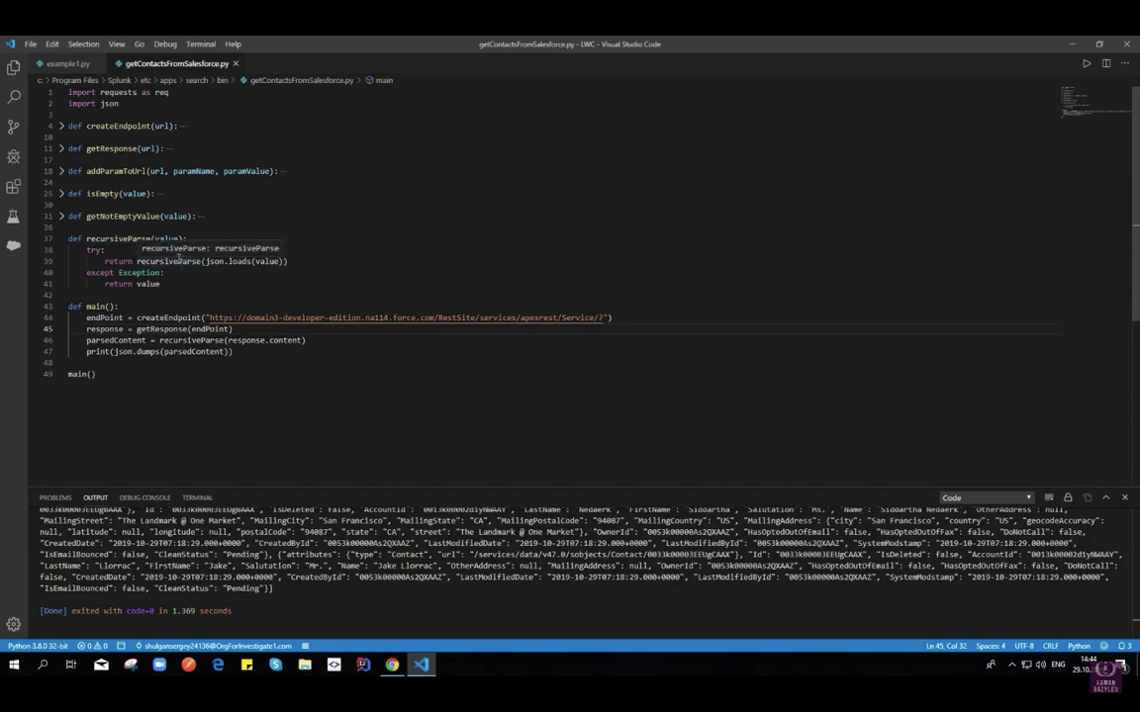
pyautogui.click(61, 240)
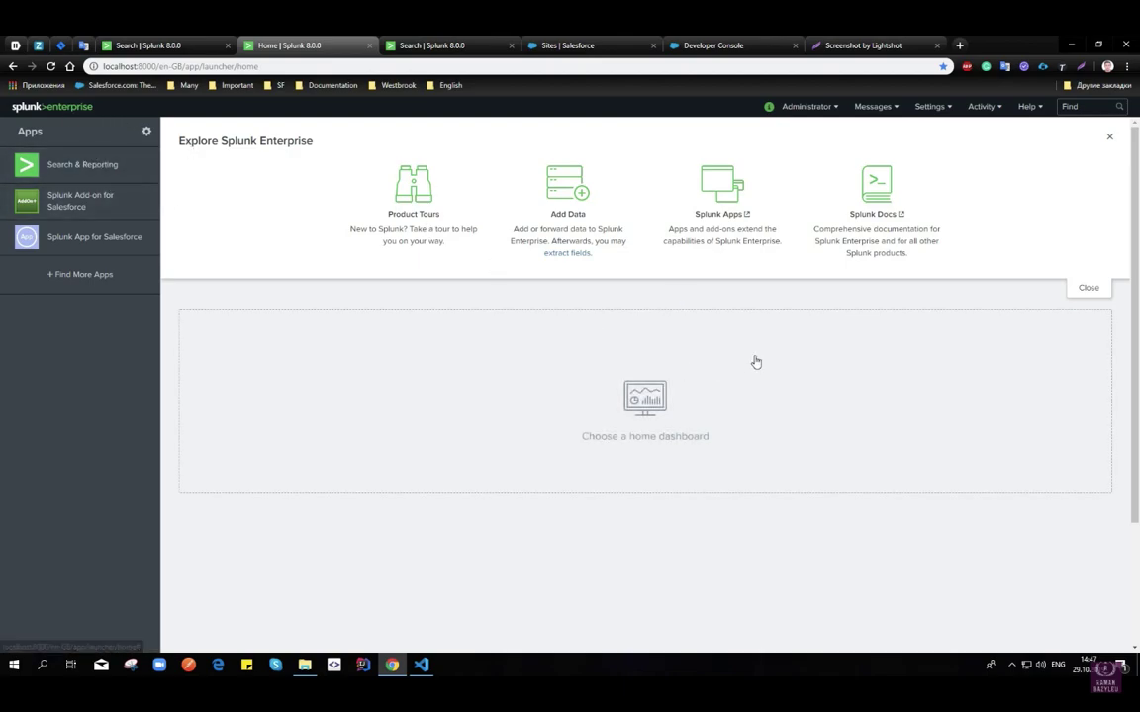
# Go to Settings > Data inputs > Scripts and start a New Local Script input.
pyautogui.click(926, 107)
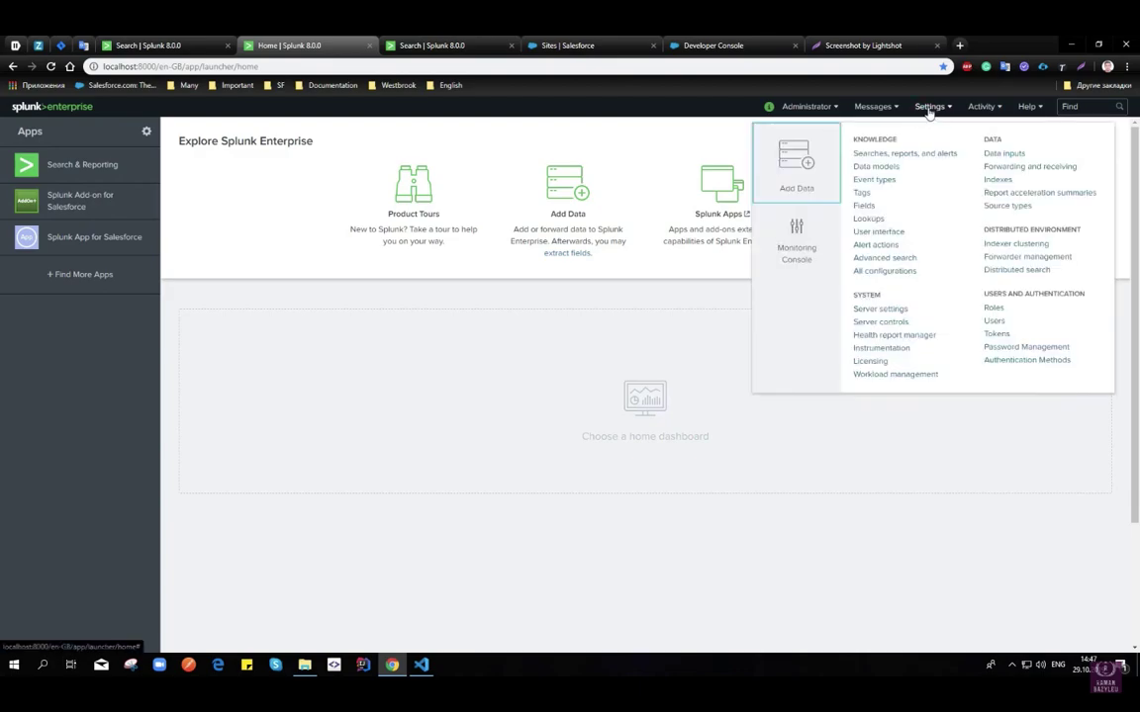
pyautogui.click(1002, 156)
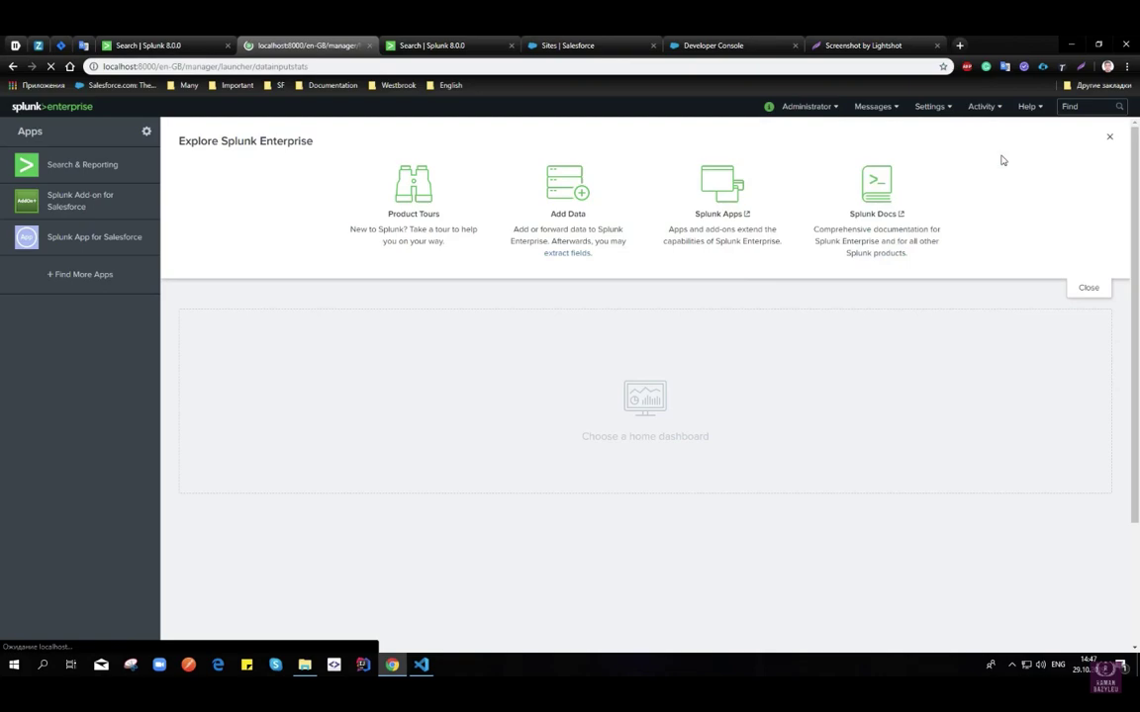
pyautogui.scroll(-3, 310, 316)
pyautogui.scroll(-4, 316, 341)
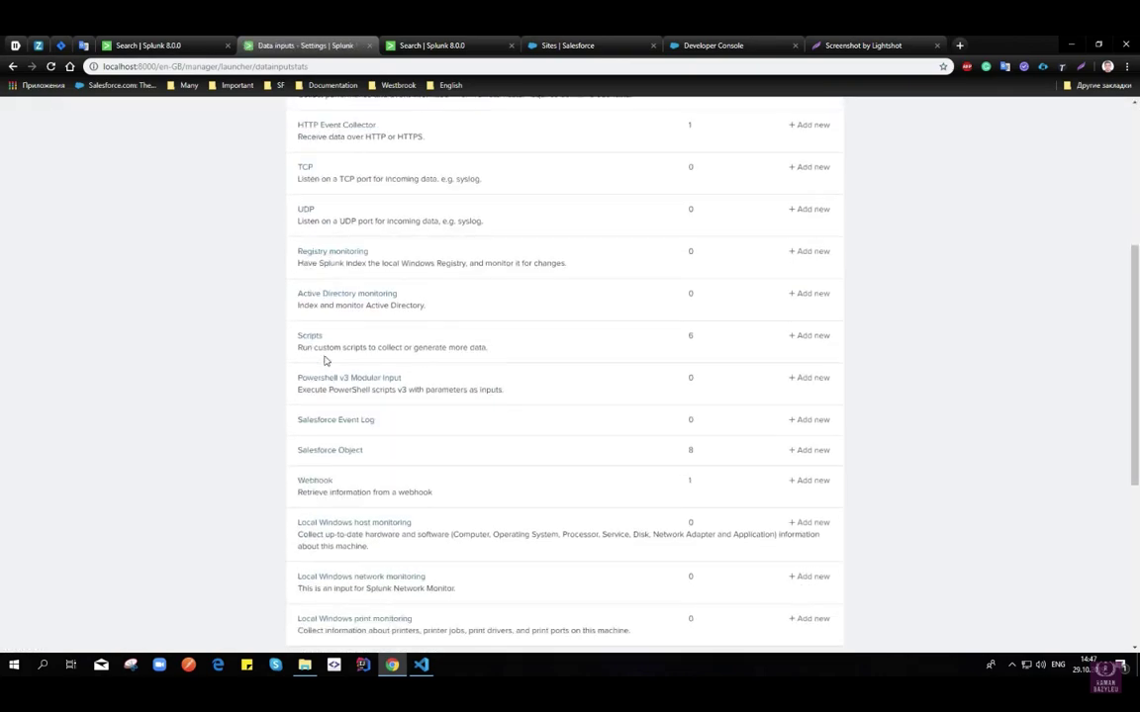
pyautogui.scroll(1, 343, 373)
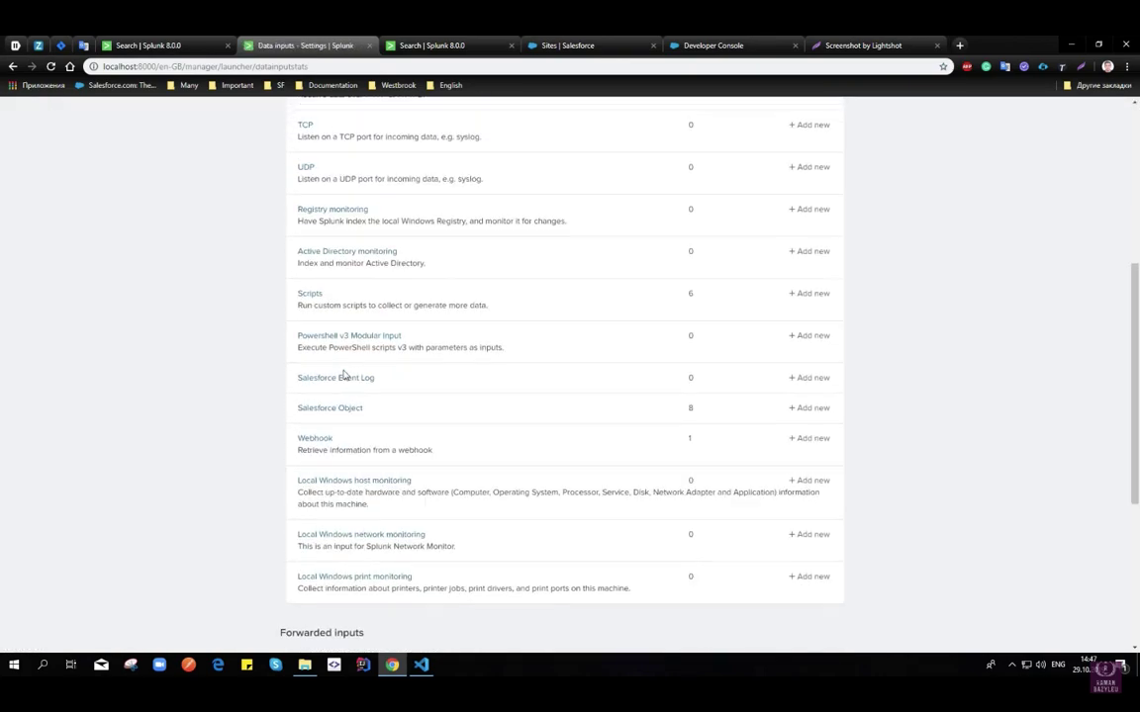
pyautogui.click(318, 299)
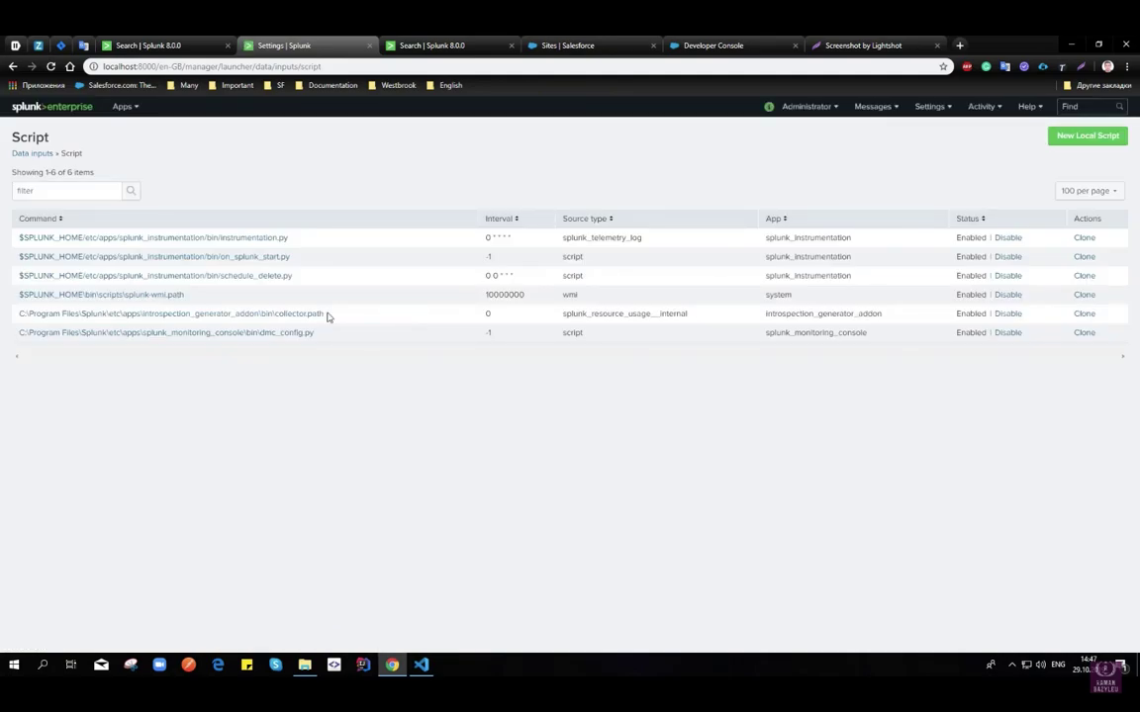
pyautogui.click(1081, 145)
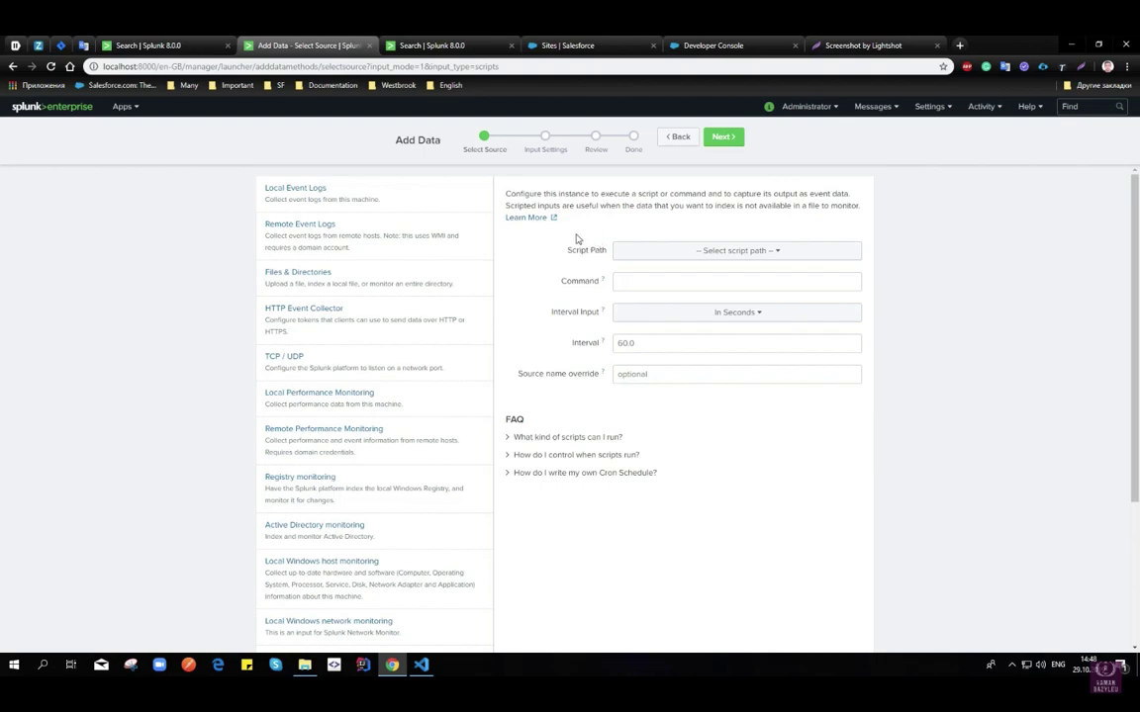
pyautogui.click(305, 666)
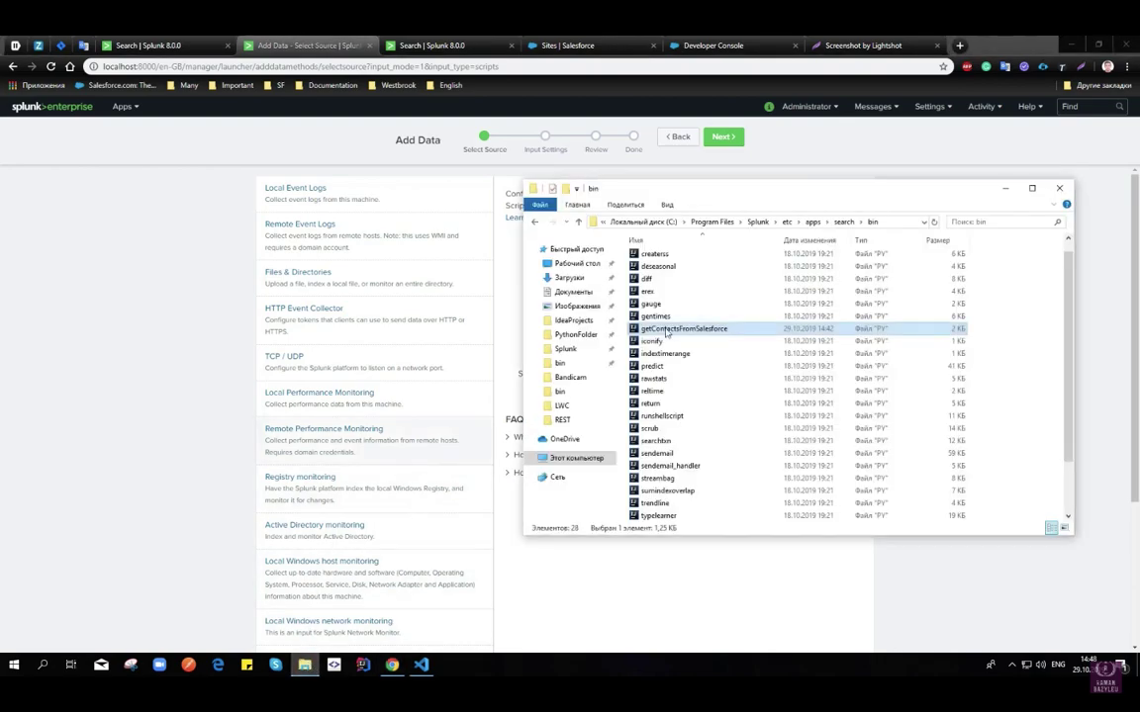
pyautogui.click(895, 222)
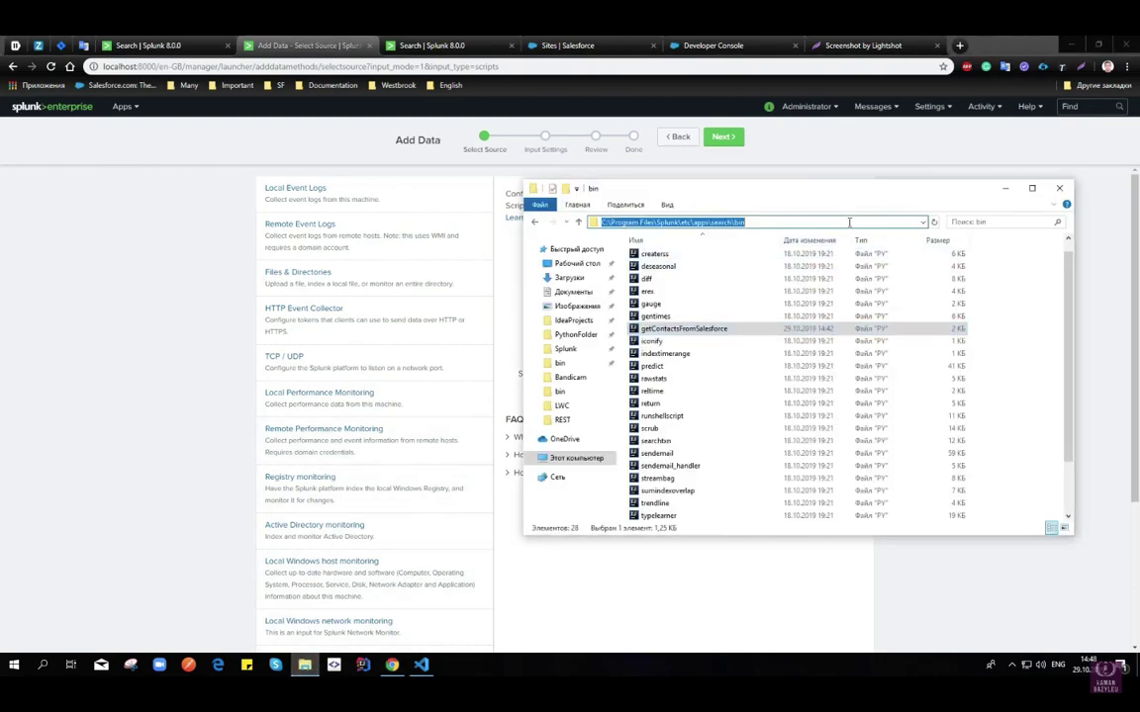
pyautogui.click(820, 221)
pyautogui.moveTo(778, 223); pyautogui.dragTo(601, 228)
pyautogui.click(782, 223)
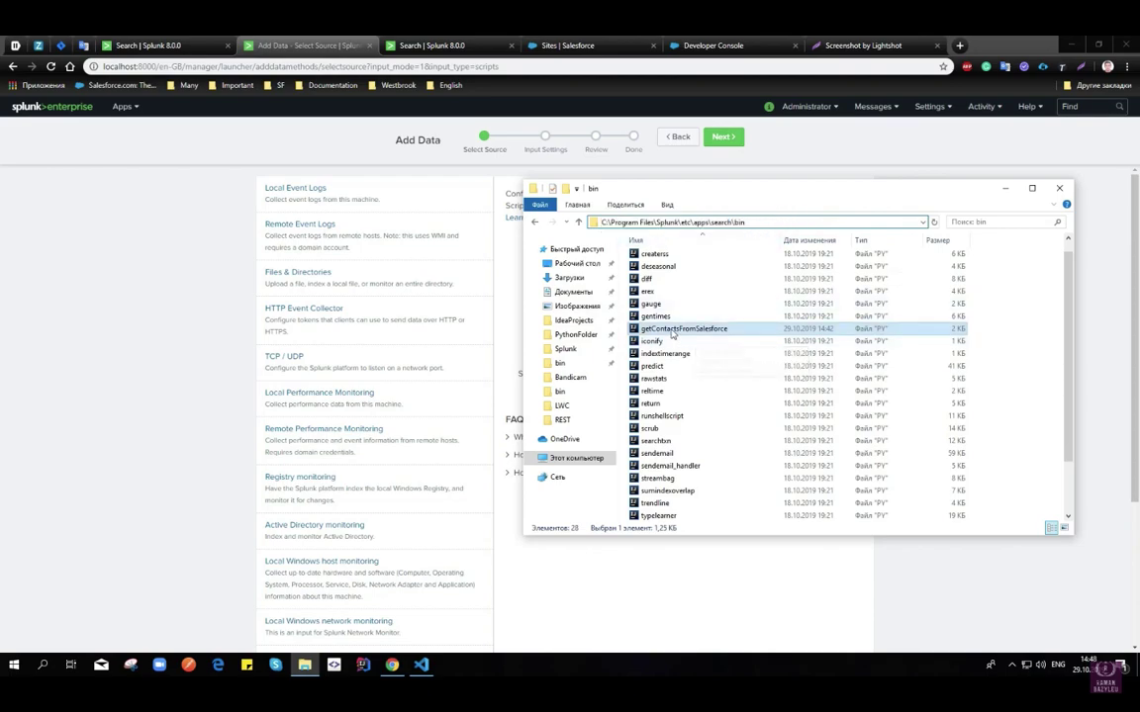
pyautogui.click(725, 331)
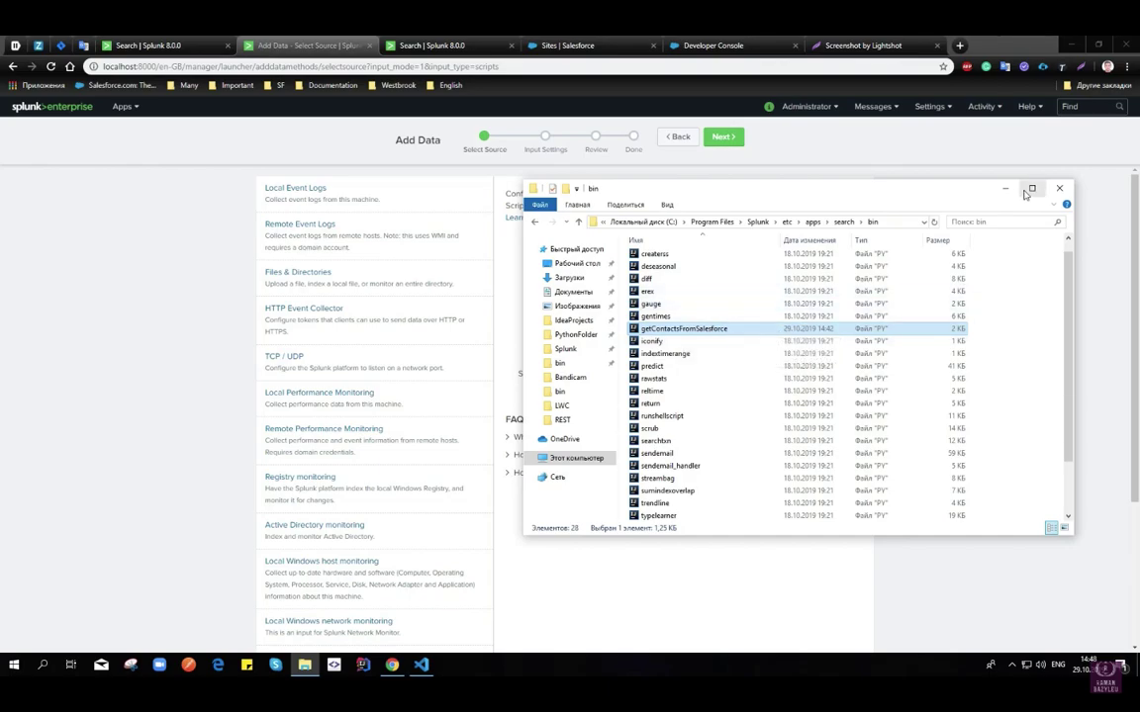
pyautogui.click(1005, 188)
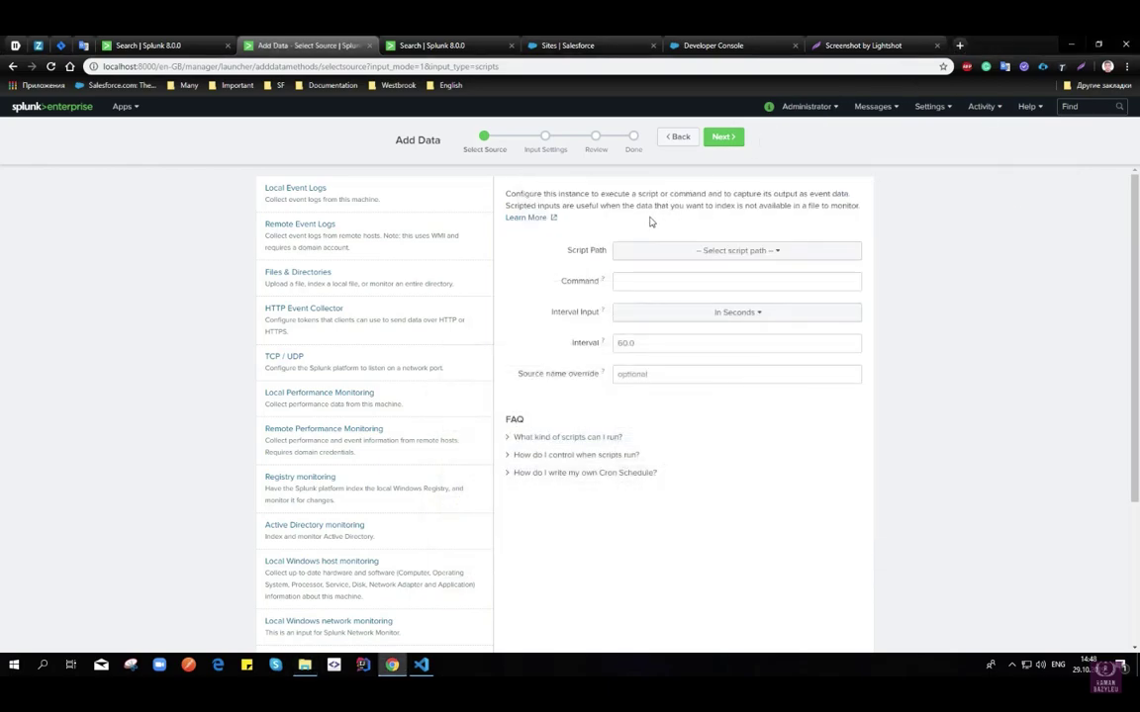
# Set the script path to the search app's bin folder and choose getContactsFromSalesforce.py.
pyautogui.click(758, 250)
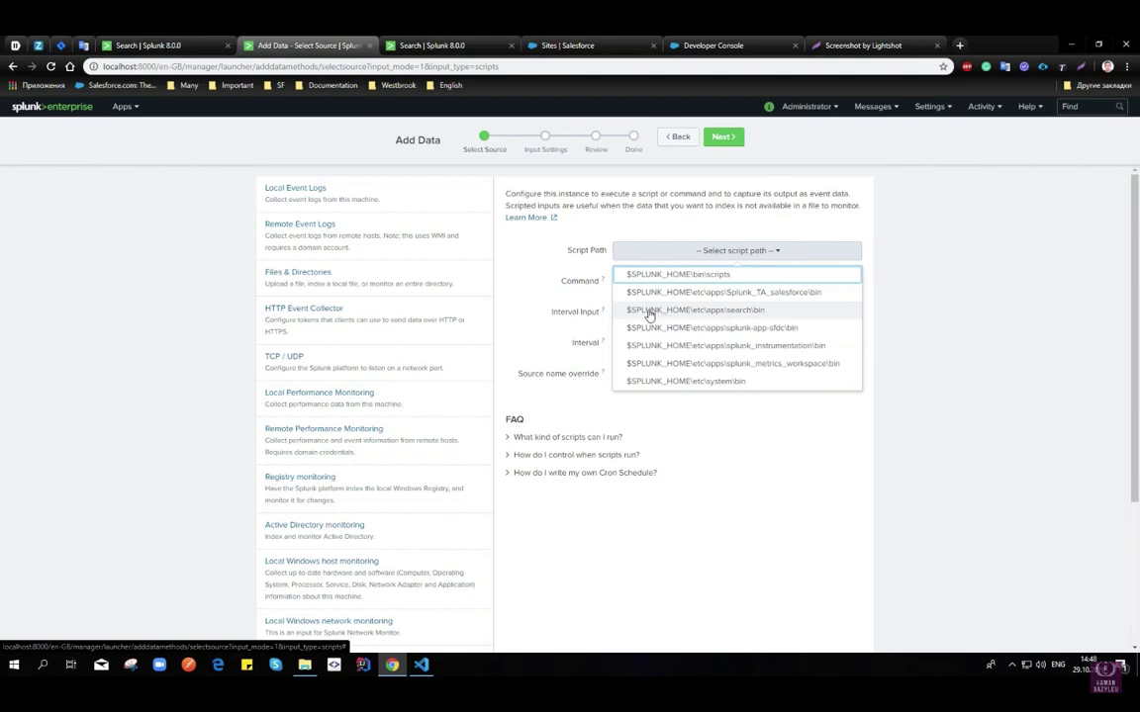
pyautogui.click(731, 308)
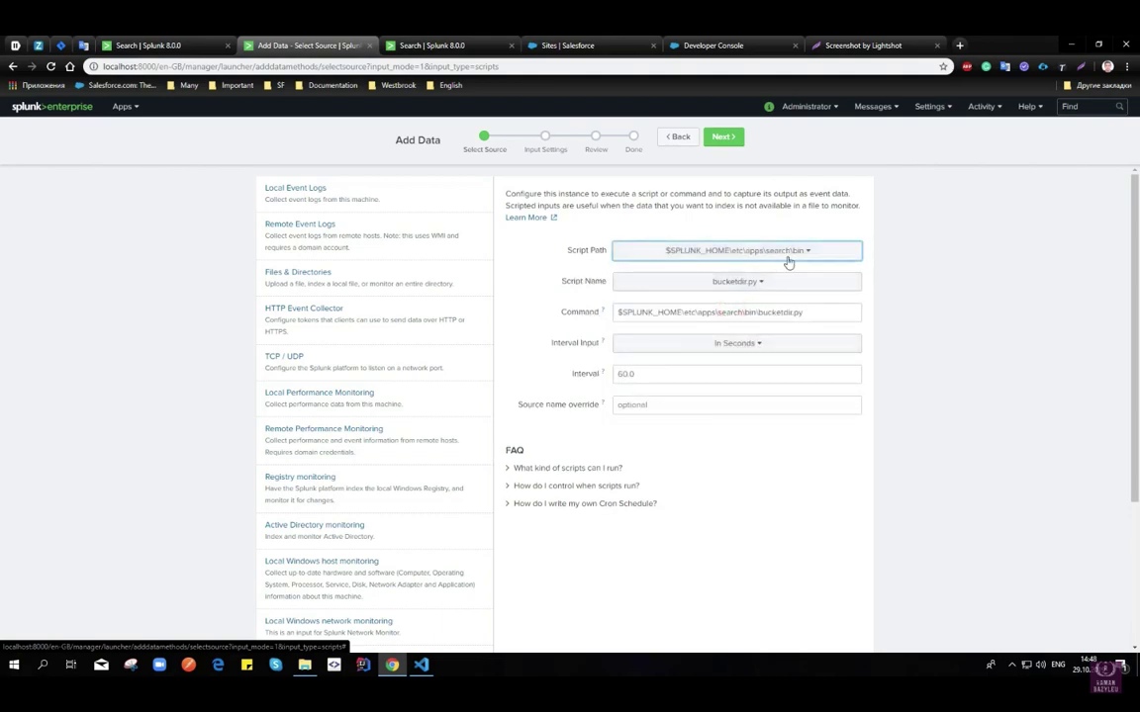
pyautogui.click(764, 285)
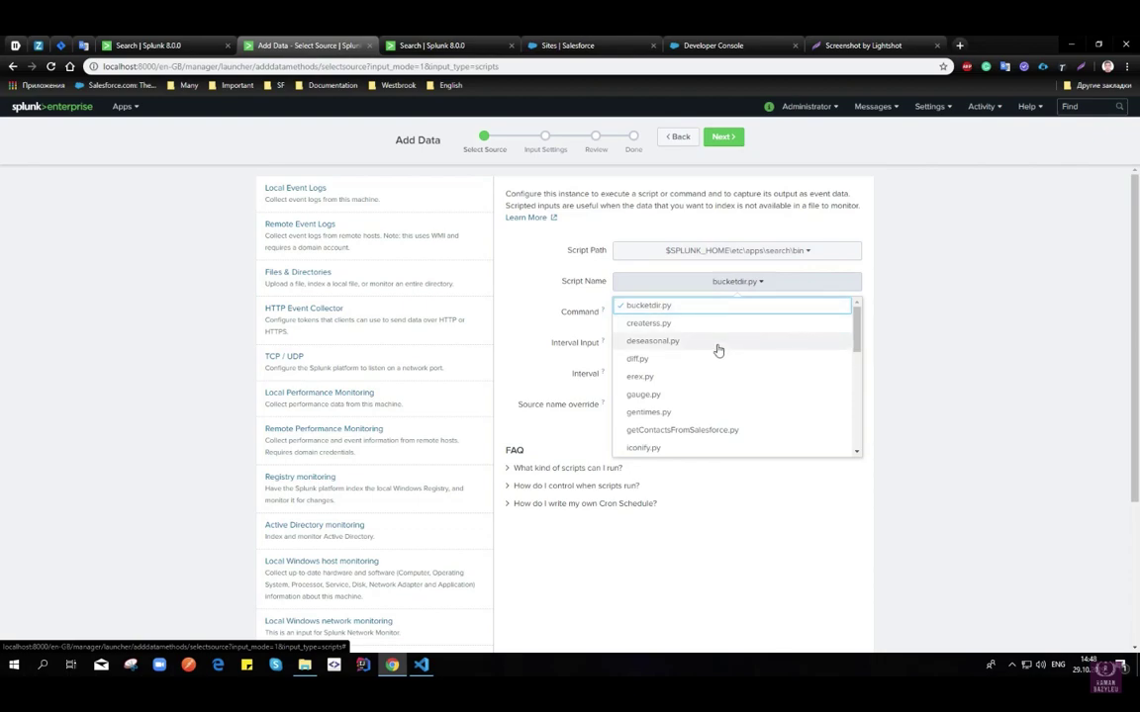
pyautogui.scroll(-2, 720, 351)
pyautogui.scroll(1, 721, 353)
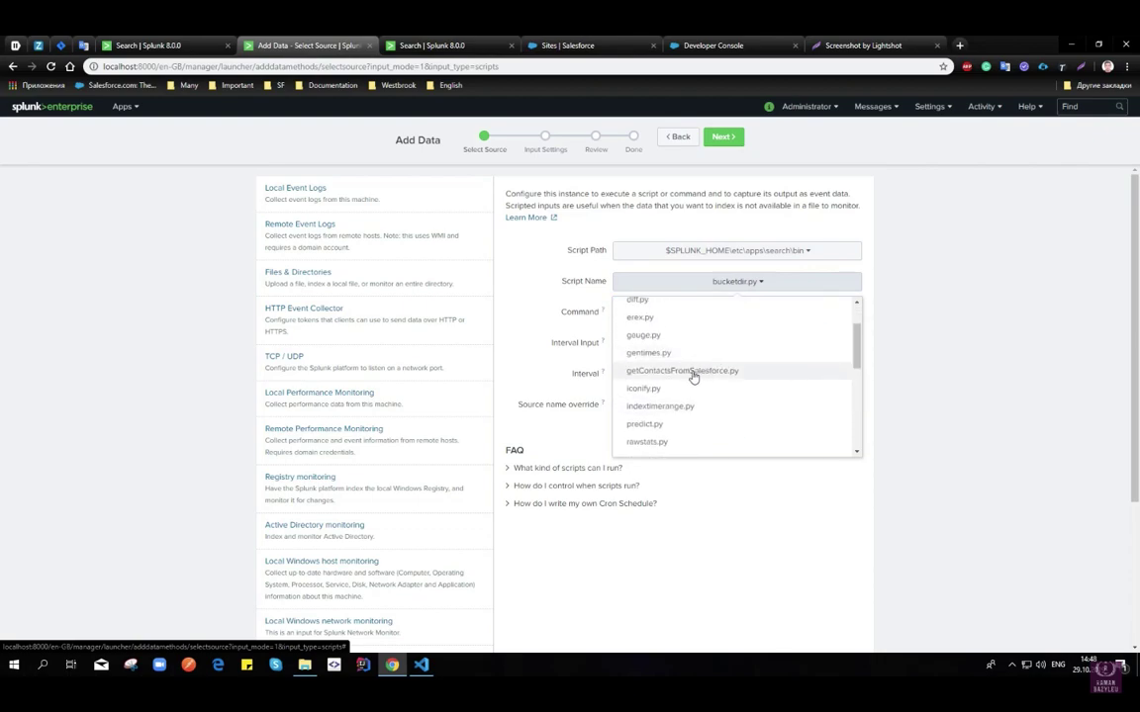
pyautogui.click(647, 371)
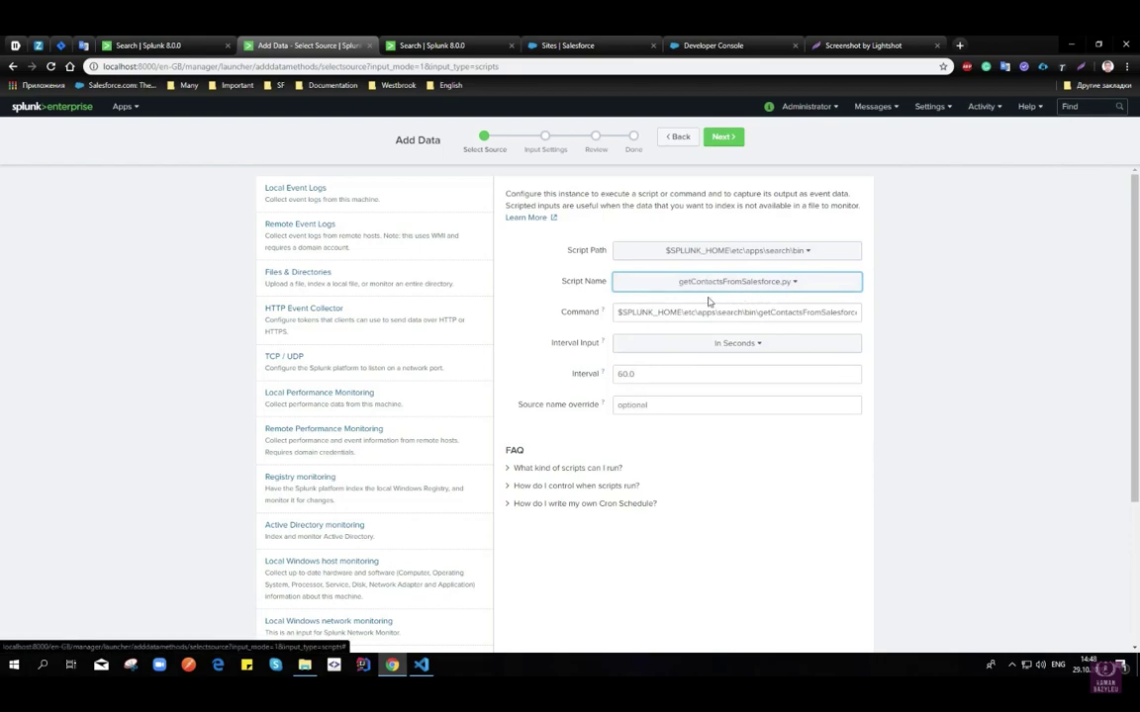
# Keep the polling interval at 60.0 seconds and continue to Input Settings.
pyautogui.click(657, 373)
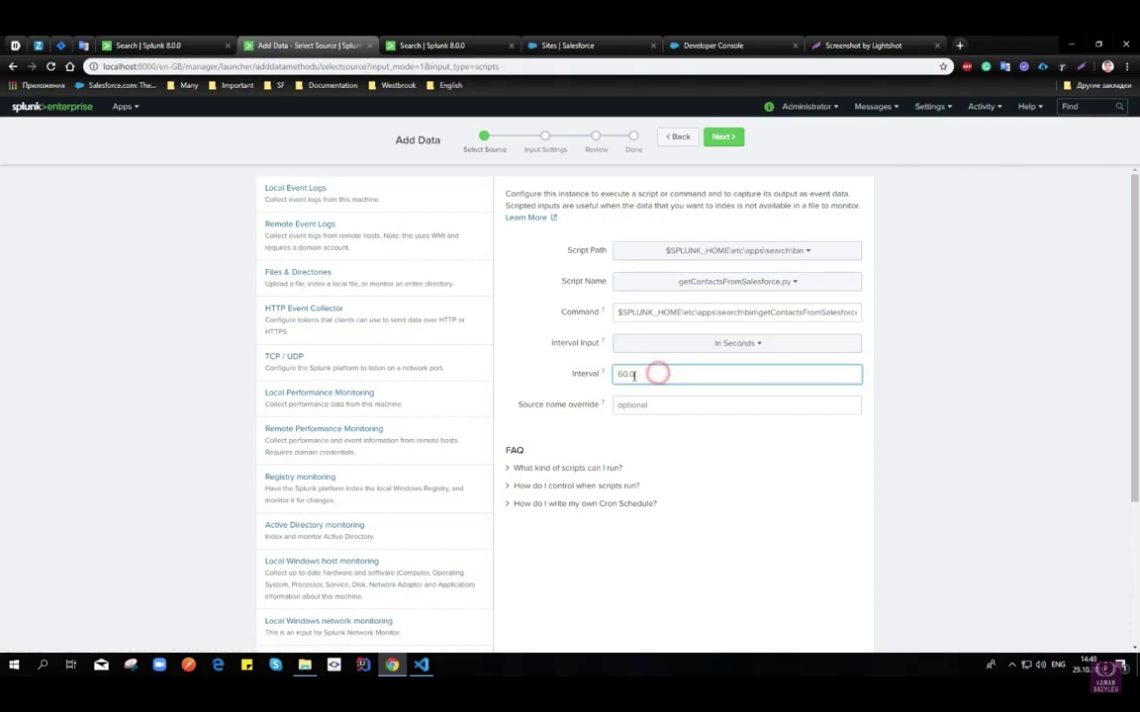
pyautogui.press('BackSpace')
pyautogui.press('BackSpace')
pyautogui.click(724, 137)
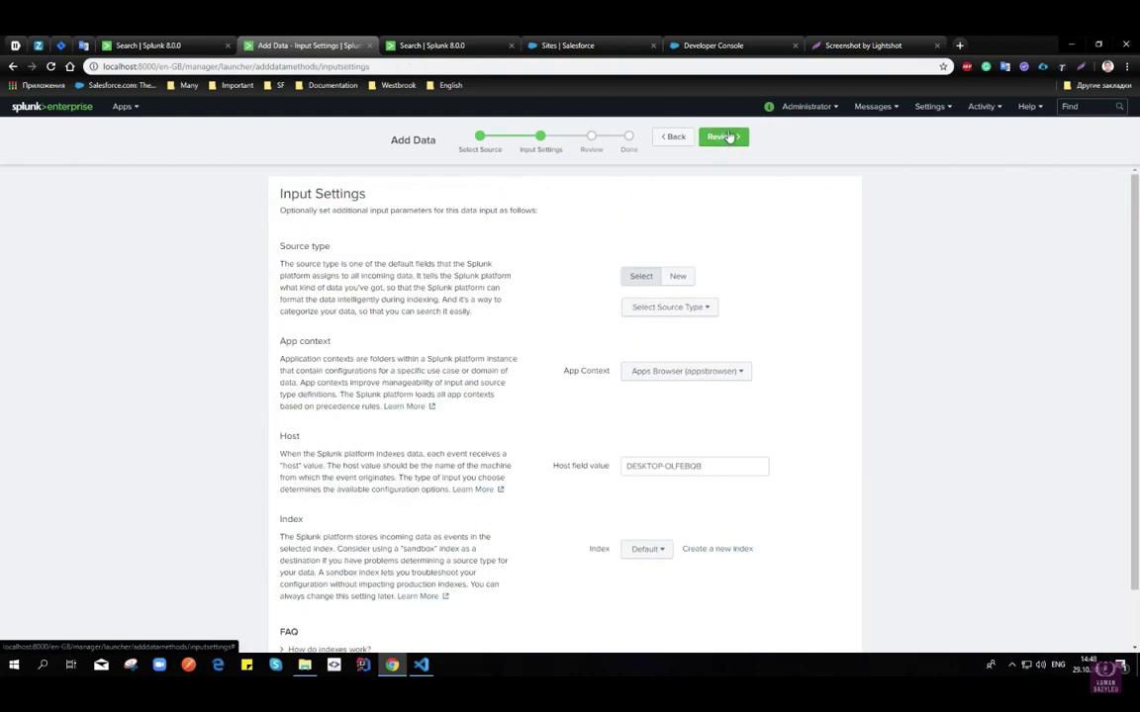
# Set the script input's source type to _json.
pyautogui.click(686, 308)
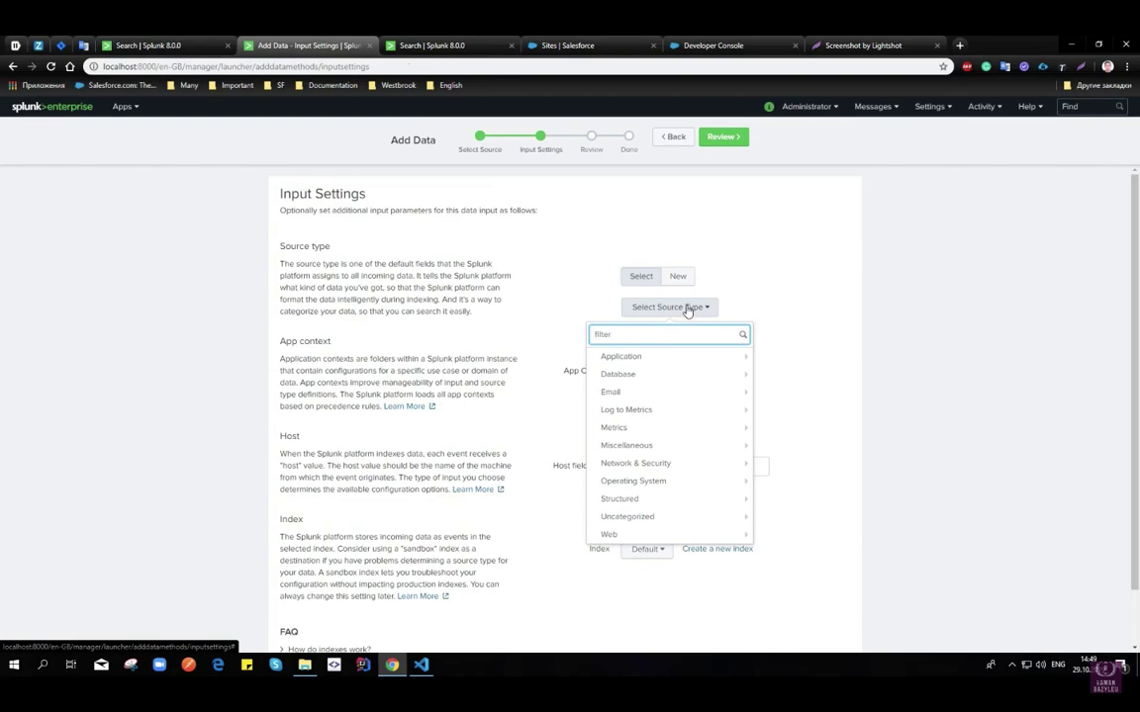
pyautogui.write('_json')
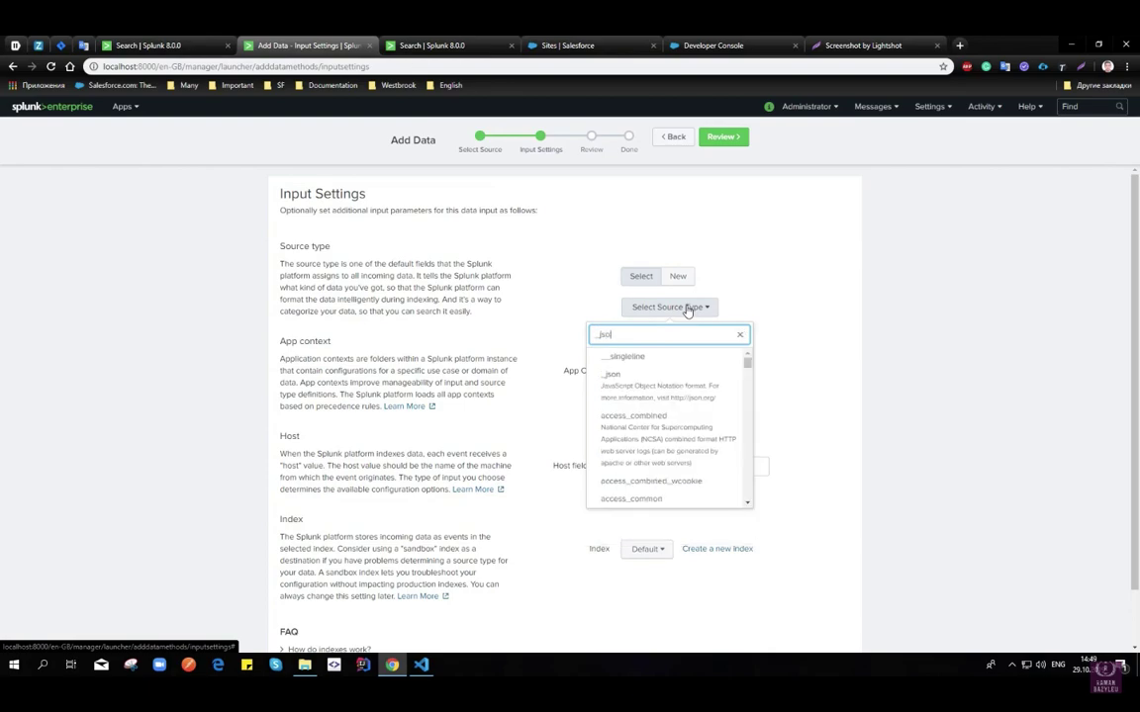
pyautogui.click(661, 367)
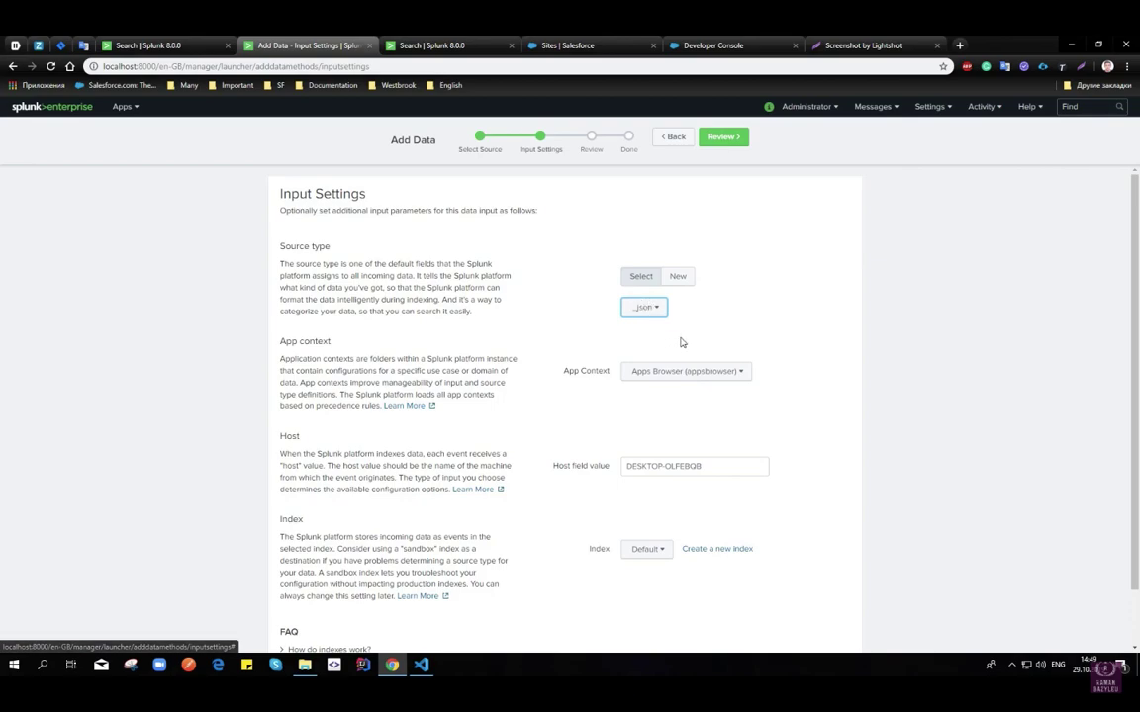
# Send the script input's data to the sfdc index.
pyautogui.scroll(-2, 684, 328)
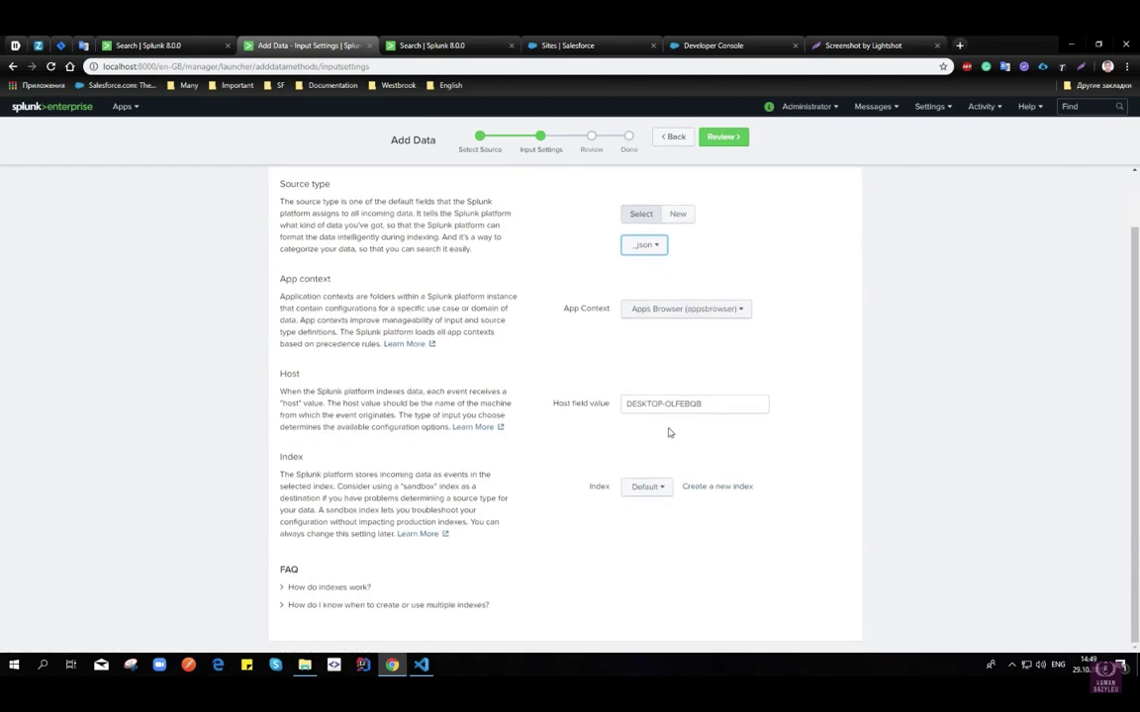
pyautogui.click(651, 485)
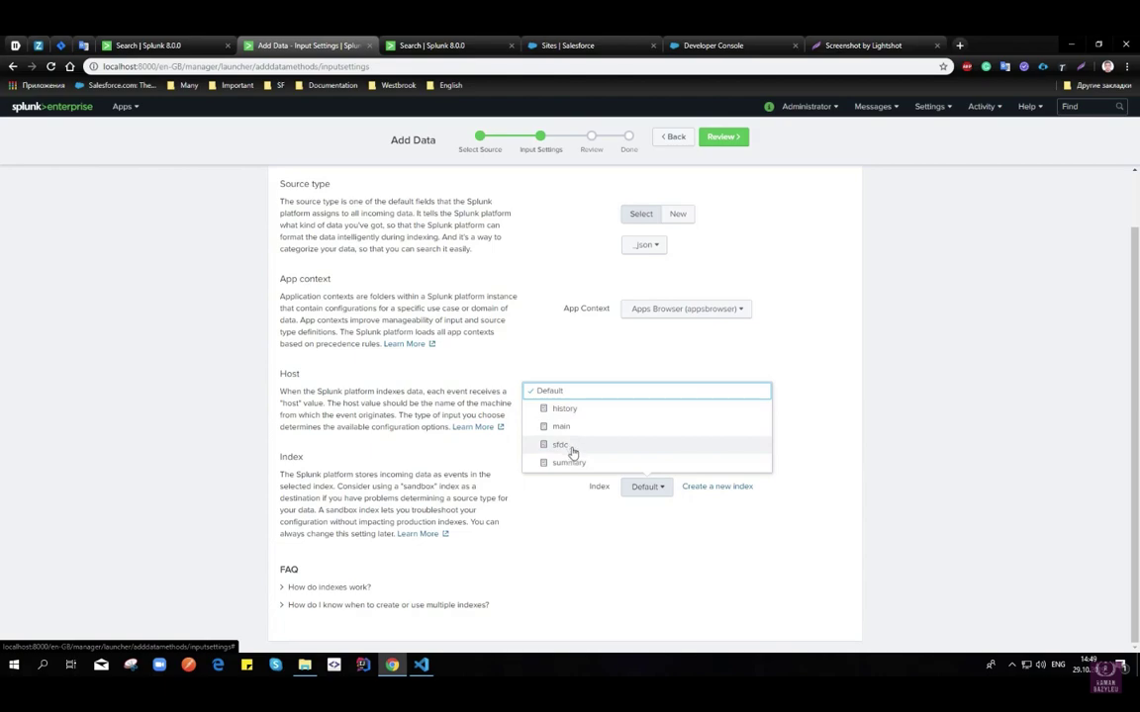
pyautogui.click(570, 447)
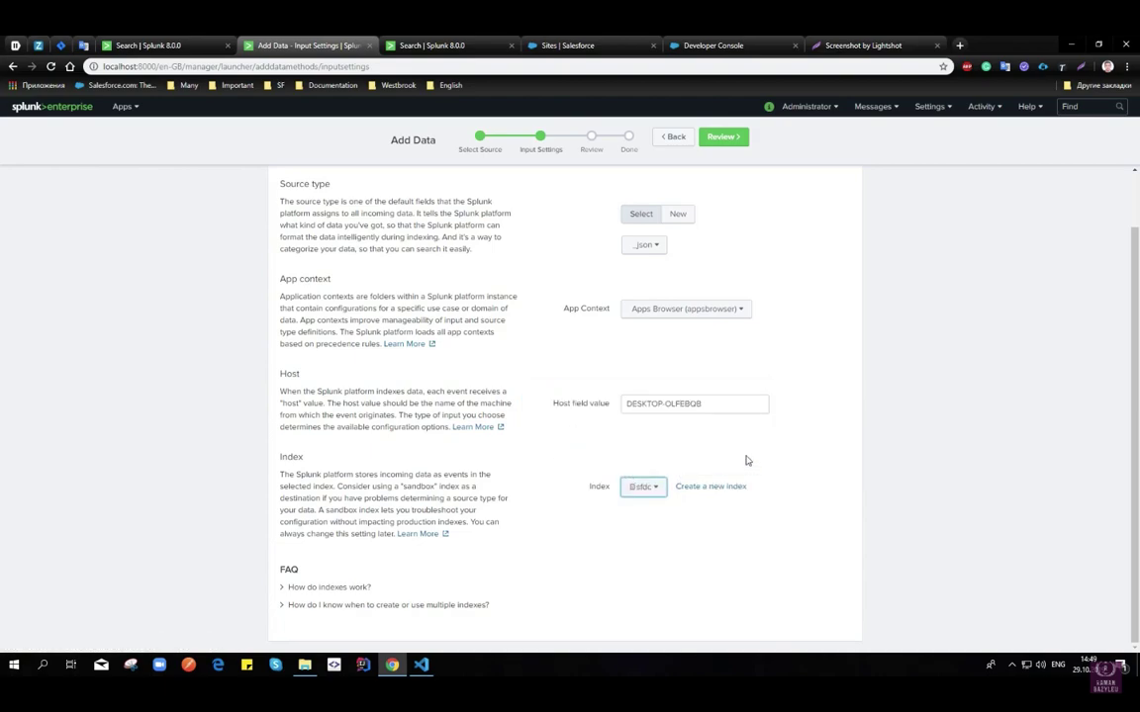
pyautogui.scroll(2, 745, 460)
# Review the summary with source type _json and index sfdc, then submit the script input.
pyautogui.click(722, 138)
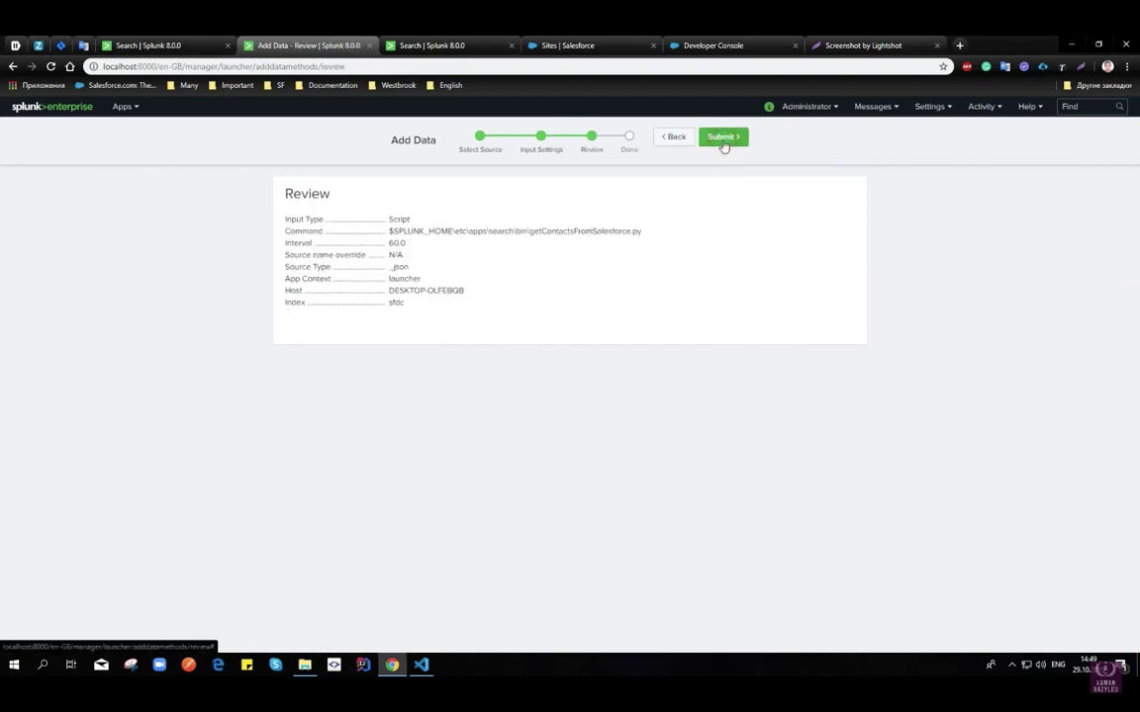
pyautogui.moveTo(432, 338); pyautogui.dragTo(282, 222)
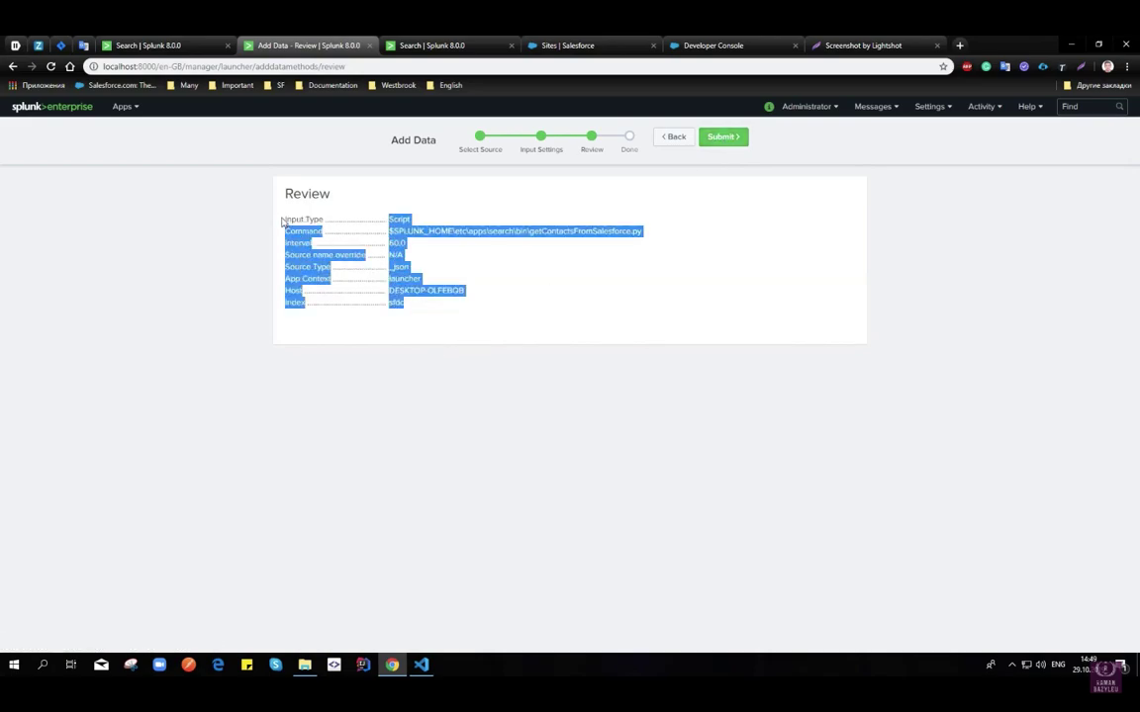
pyautogui.click(283, 204)
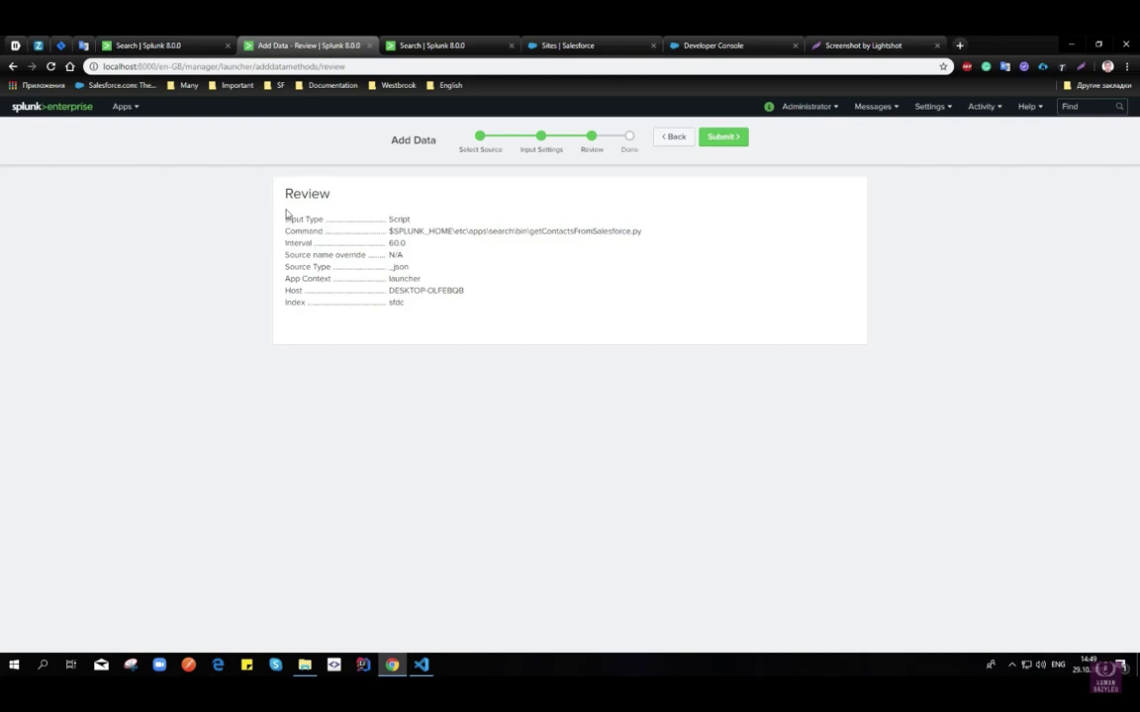
pyautogui.click(723, 137)
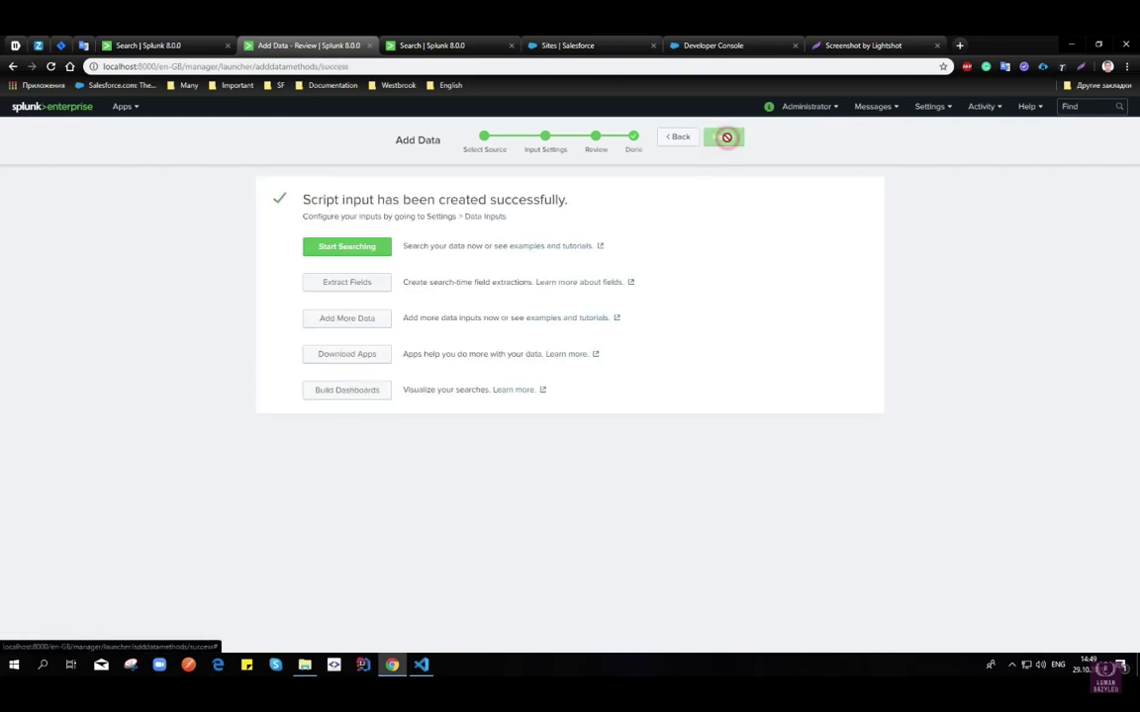
# Inspect the getContactsFromSalesforce.py row in the Script inputs list: 60.0 interval, Enabled.
pyautogui.click(347, 253)
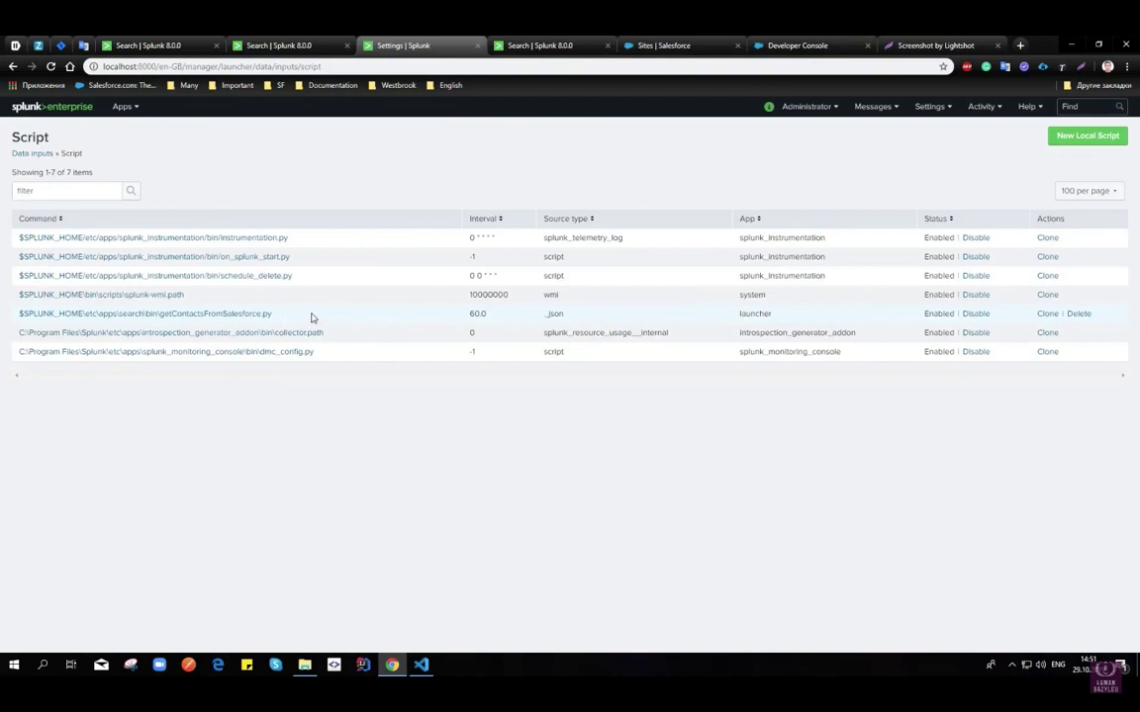
pyautogui.moveTo(312, 316); pyautogui.dragTo(14, 219)
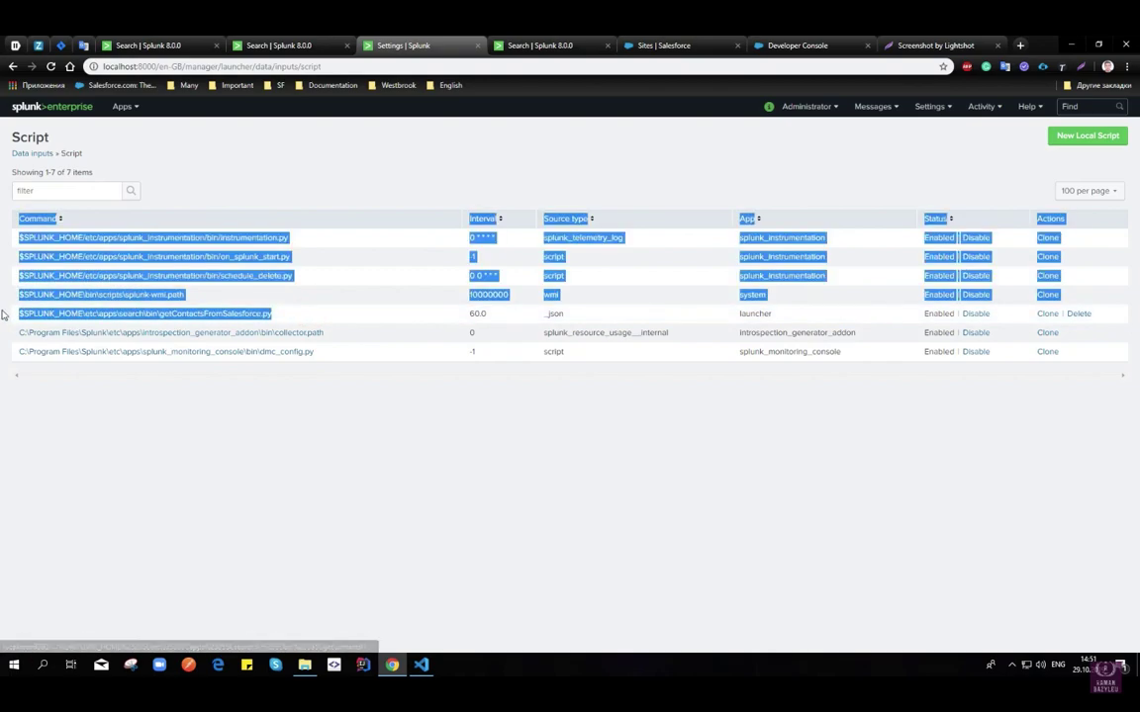
pyautogui.click(300, 316)
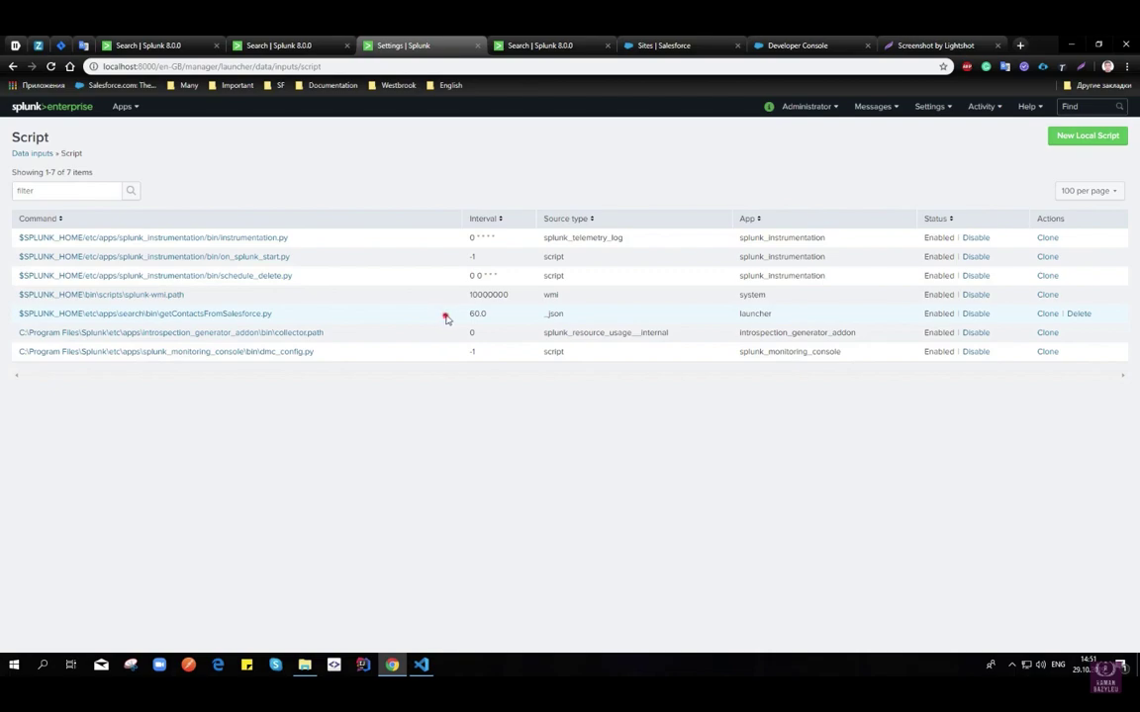
pyautogui.moveTo(455, 316); pyautogui.dragTo(590, 318)
pyautogui.moveTo(923, 314); pyautogui.dragTo(955, 314)
pyautogui.click(1107, 338)
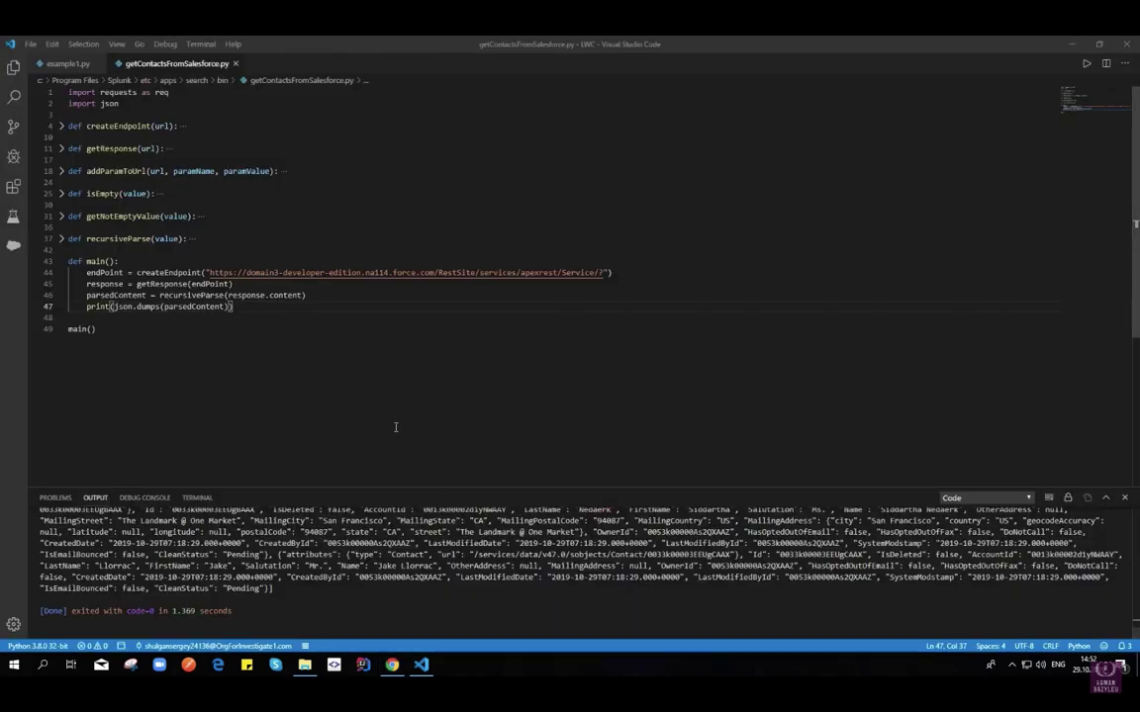
# Run getContactsFromSalesforce.py in VS Code via the command palette's Run Code.
pyautogui.click(344, 368)
pyautogui.hotkey('ctrl', 'shift', 'p')
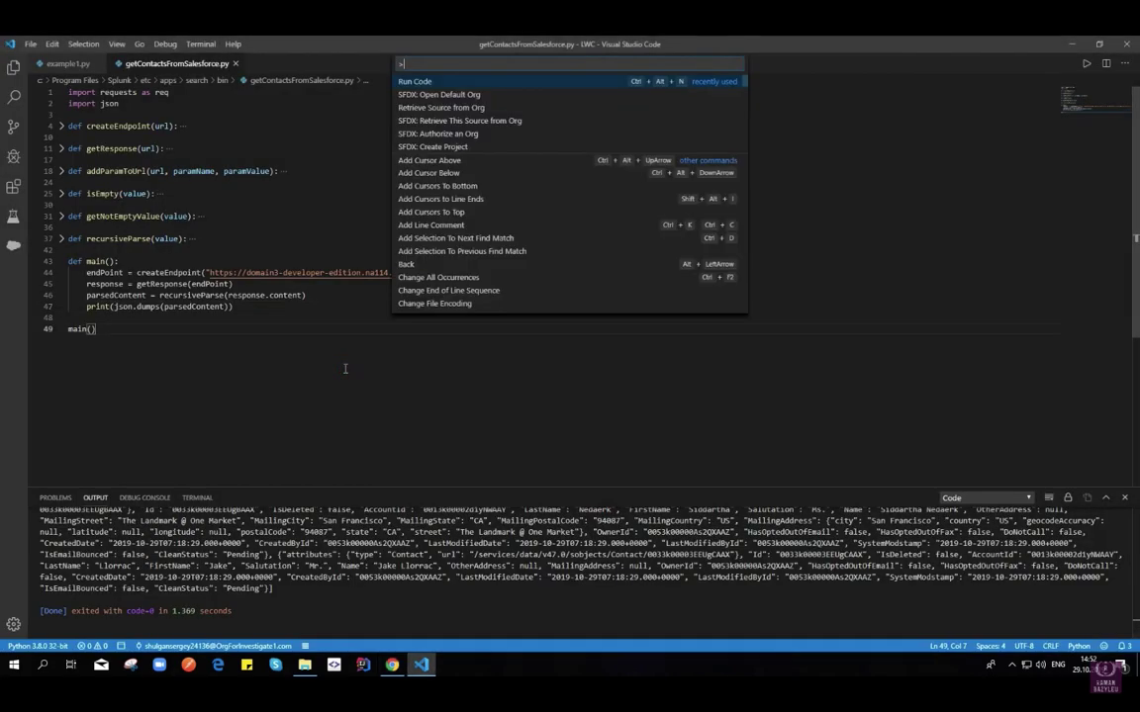
pyautogui.press('Return')
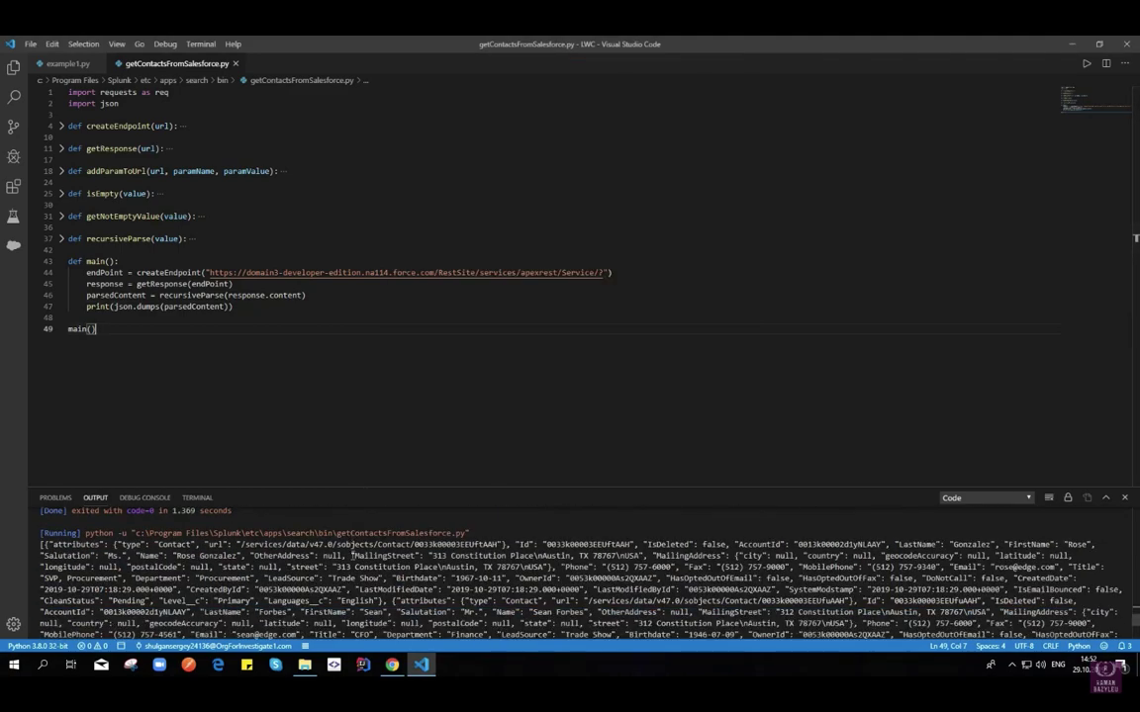
# Review the printed Salesforce contact JSON, then return to the Splunk search page.
pyautogui.moveTo(97, 532); pyautogui.dragTo(709, 621)
pyautogui.click(709, 615)
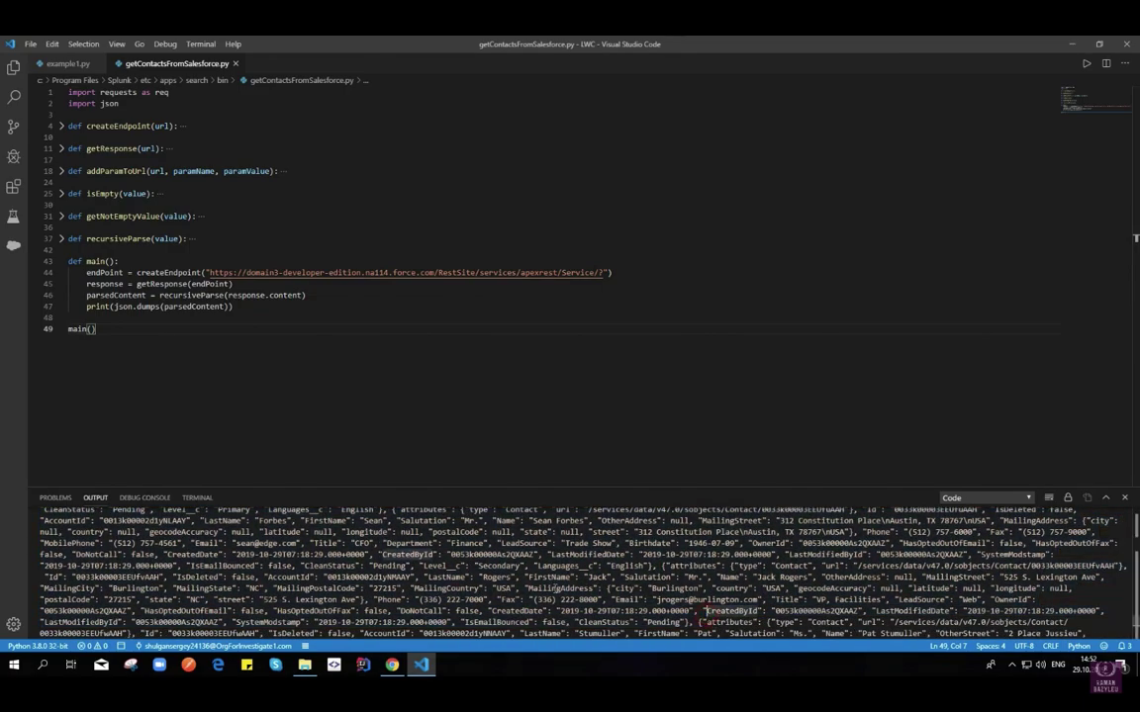
pyautogui.scroll(3, 550, 590)
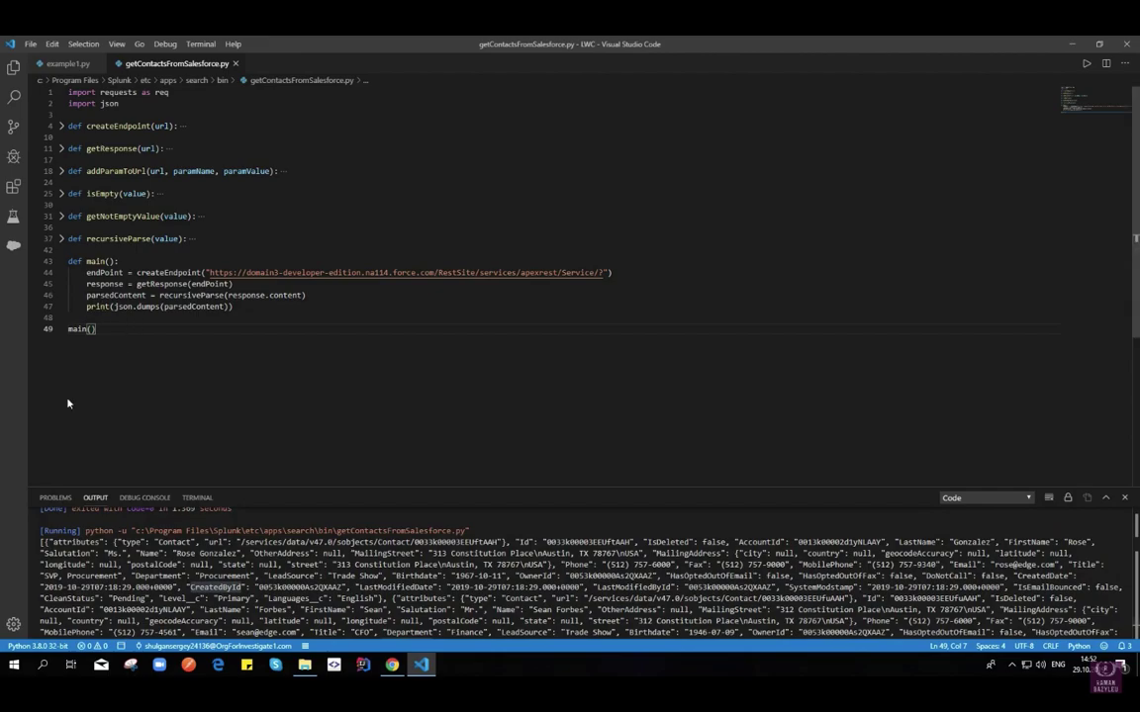
pyautogui.moveTo(41, 542); pyautogui.dragTo(1093, 614)
pyautogui.click(737, 579)
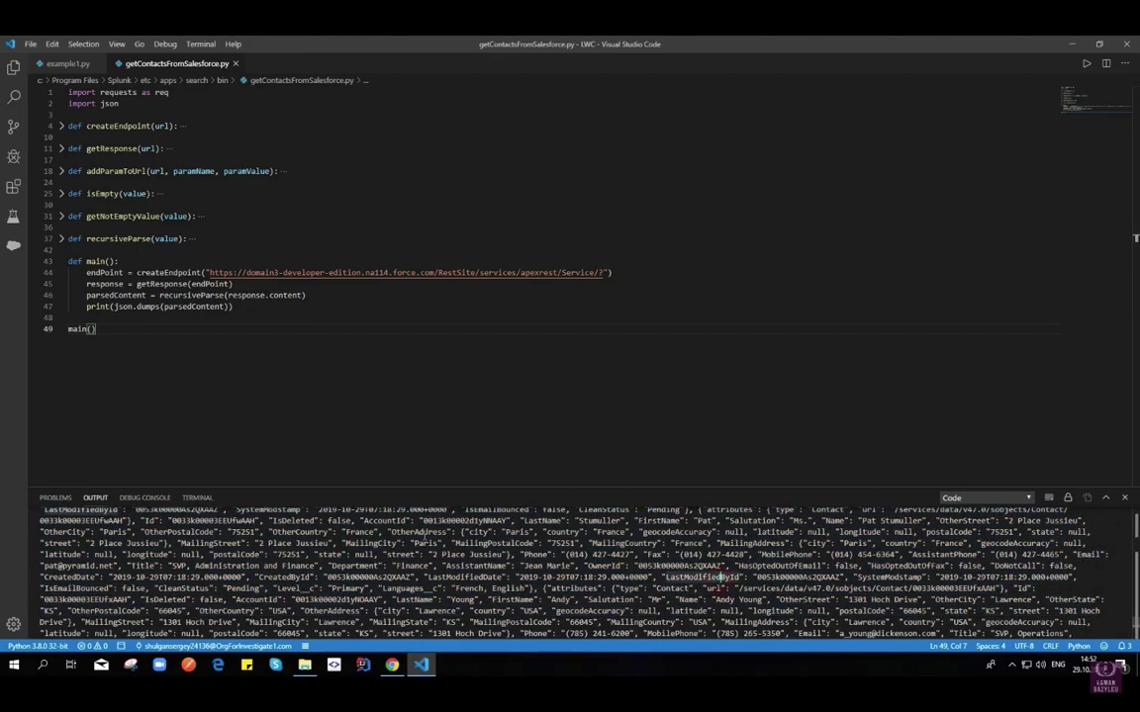
pyautogui.scroll(5, 738, 579)
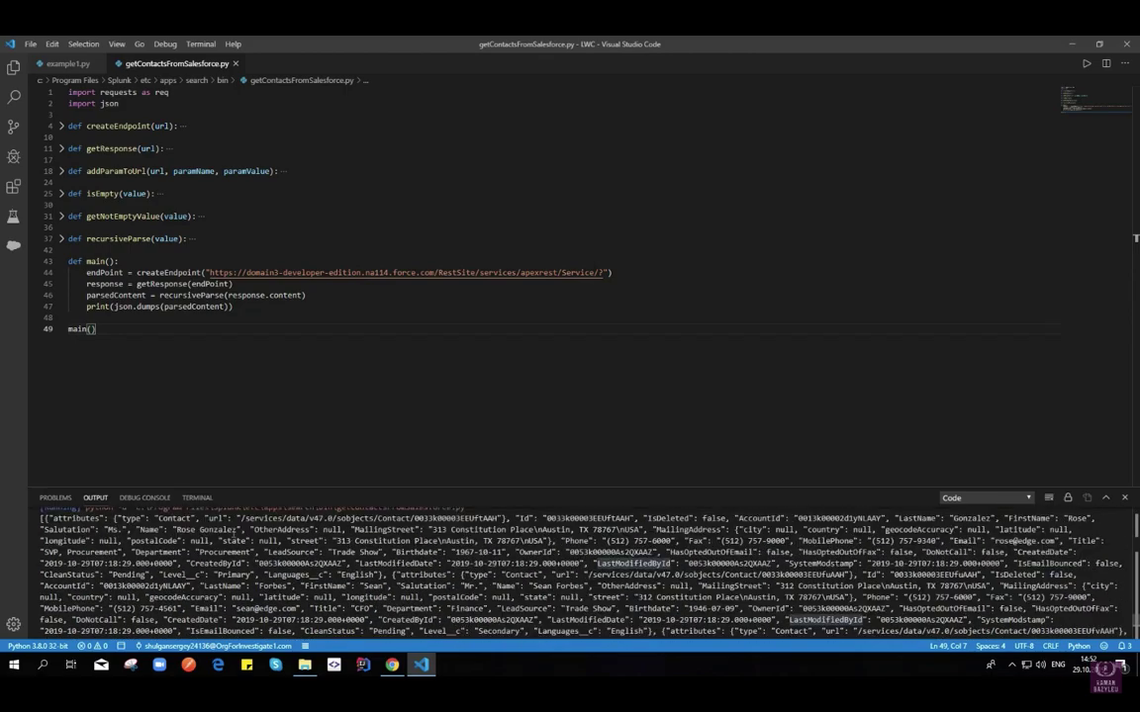
pyautogui.hotkey('alt', 'Tab')
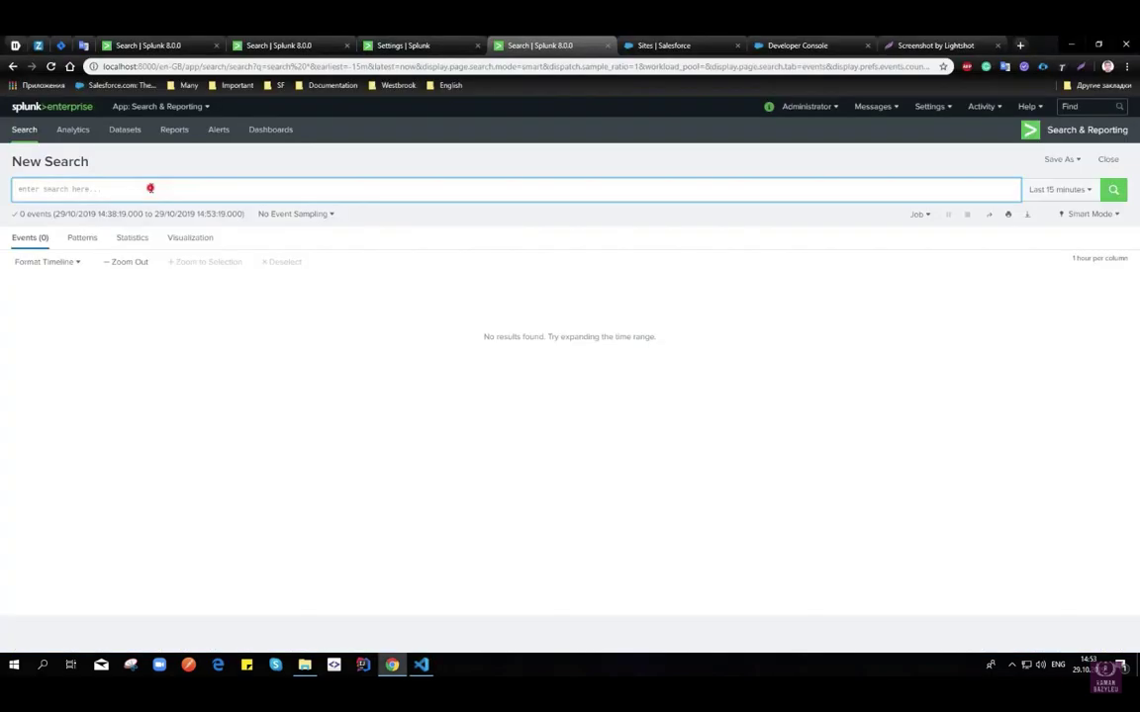
# Paste the index="sfdc" stats query for Id, Name, Email and MailingCountry into the search bar.
pyautogui.click(151, 186)
pyautogui.write('index="sfdc" | stats values(Id) values(Name) values(Email) values(MailingCountry)')
pyautogui.click(156, 186)
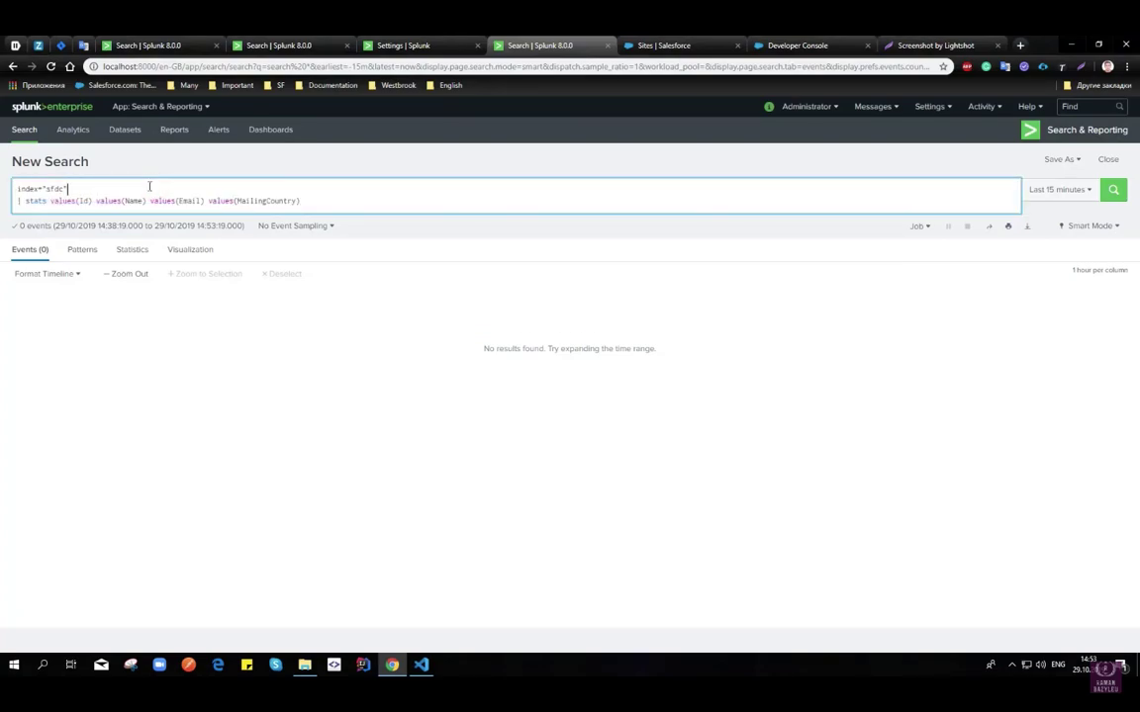
# Point out the sfdc index and the four fields, then run the search, which returns no results.
pyautogui.doubleClick(33, 188)
pyautogui.doubleClick(54, 189)
pyautogui.doubleClick(85, 201)
pyautogui.doubleClick(133, 201)
pyautogui.doubleClick(188, 200)
pyautogui.doubleClick(269, 201)
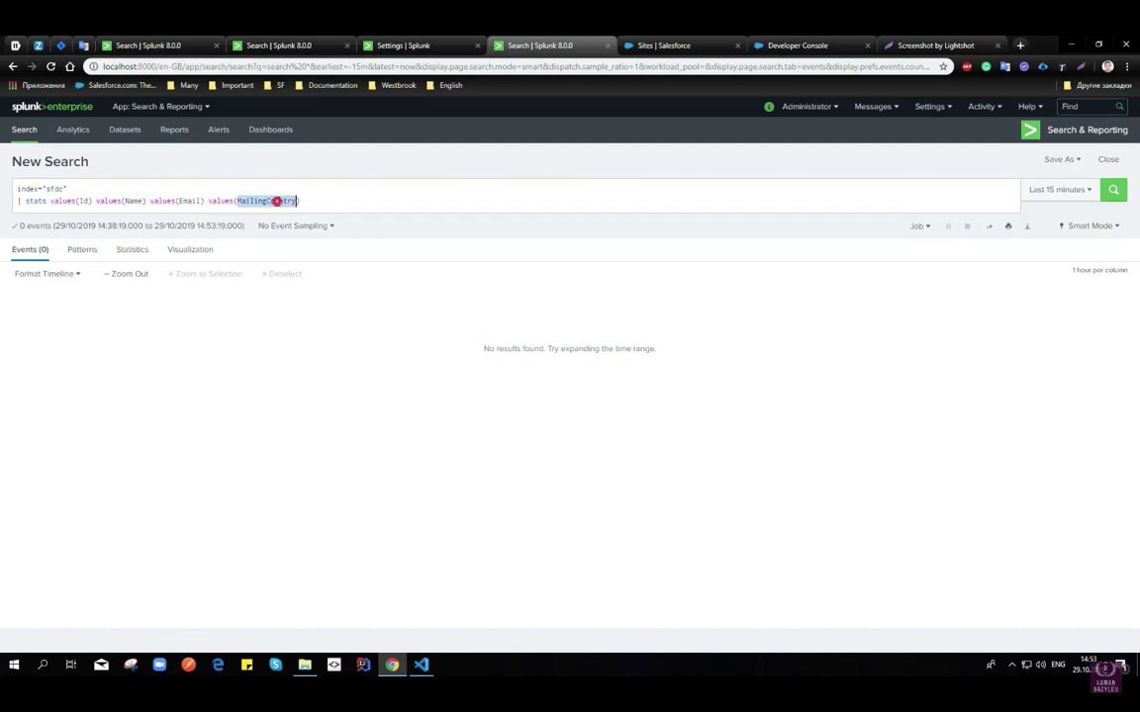
pyautogui.click(1113, 190)
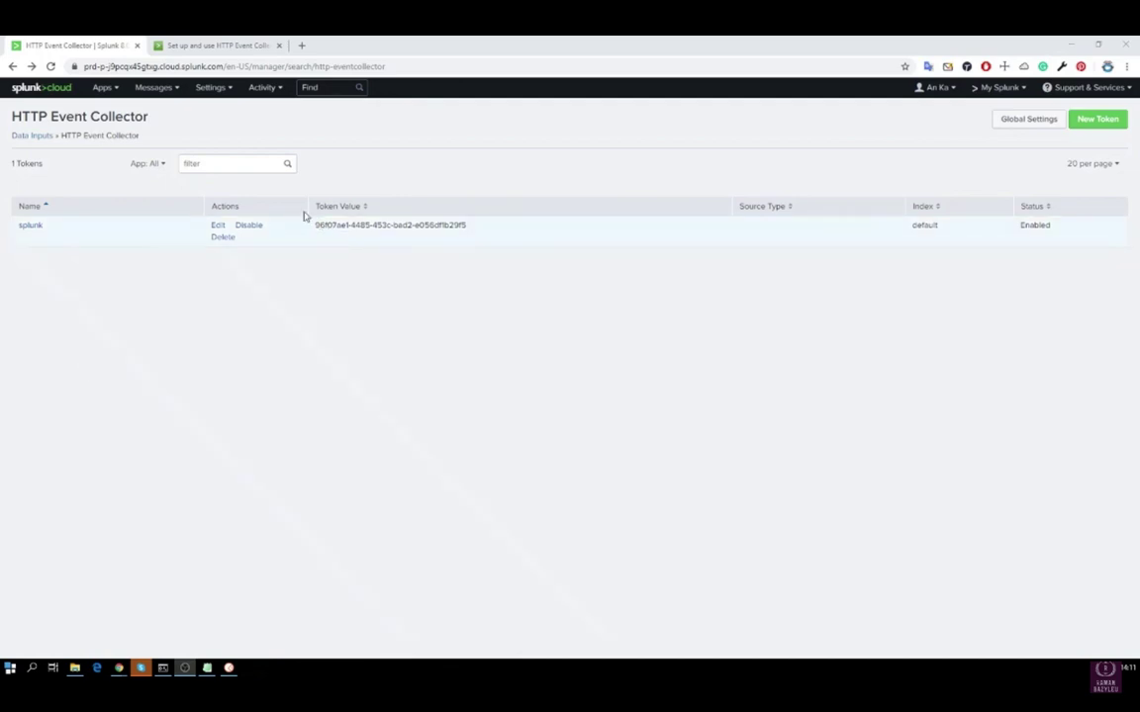
# Open the HTTP Event Collector's global settings via Settings > Data inputs.
pyautogui.click(210, 89)
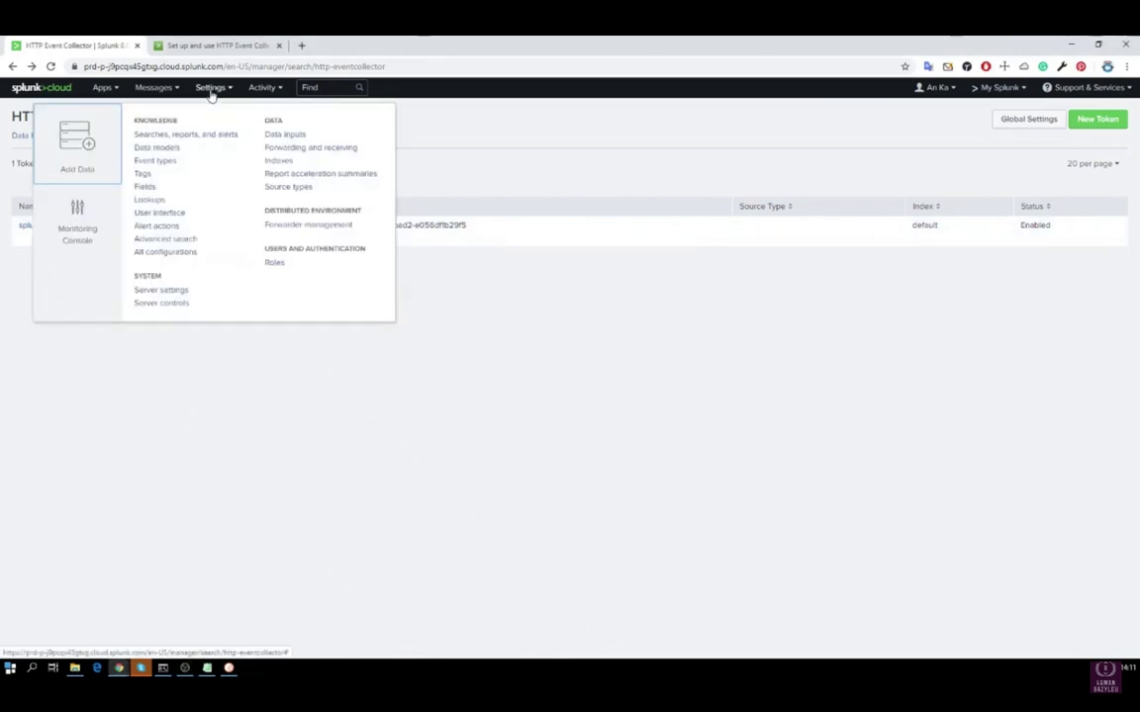
pyautogui.click(288, 136)
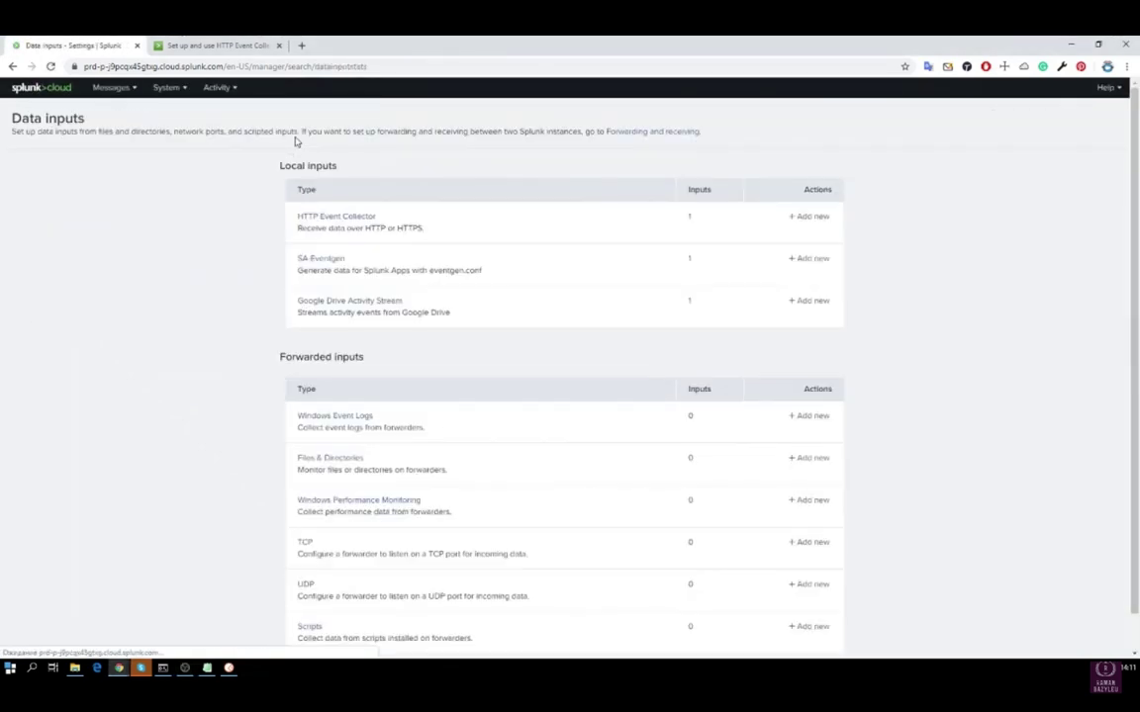
pyautogui.click(342, 226)
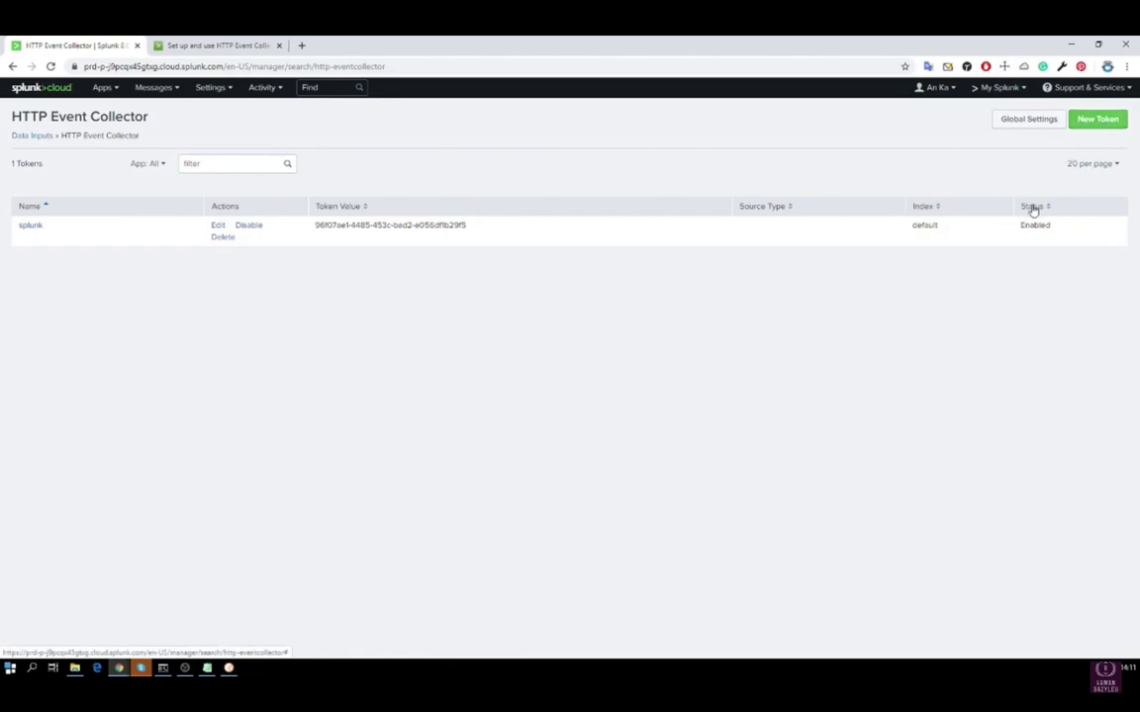
pyautogui.click(1013, 122)
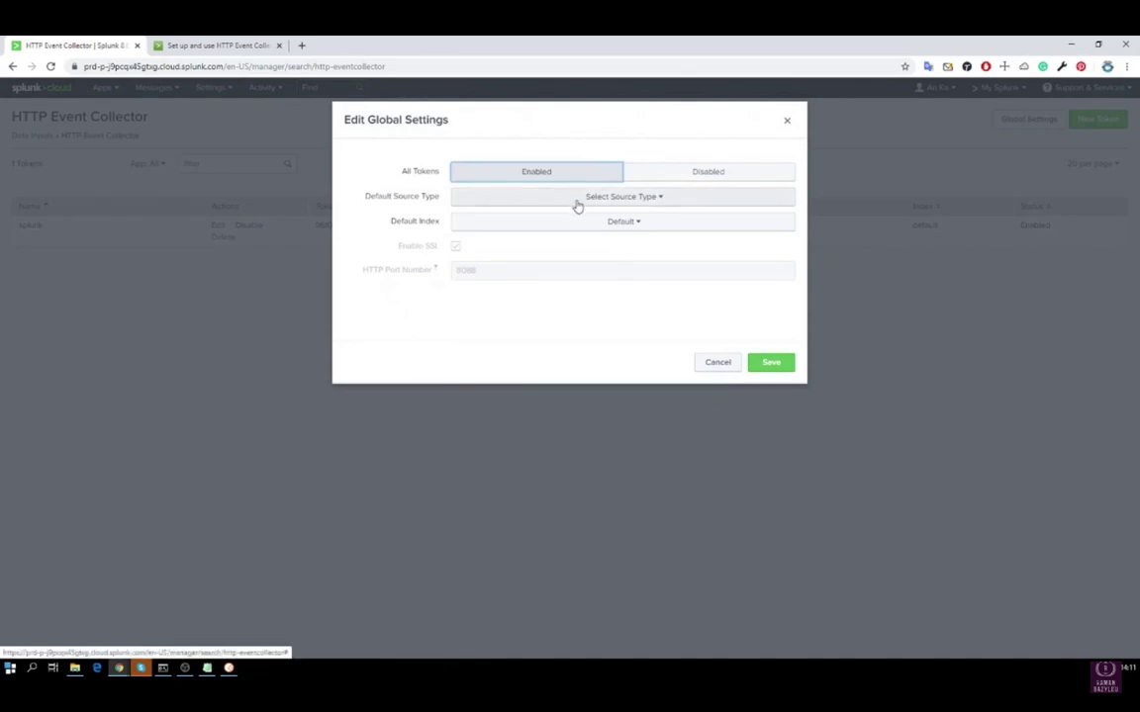
# Review the default source type and index unchanged, and save global settings with All Tokens enabled.
pyautogui.click(579, 204)
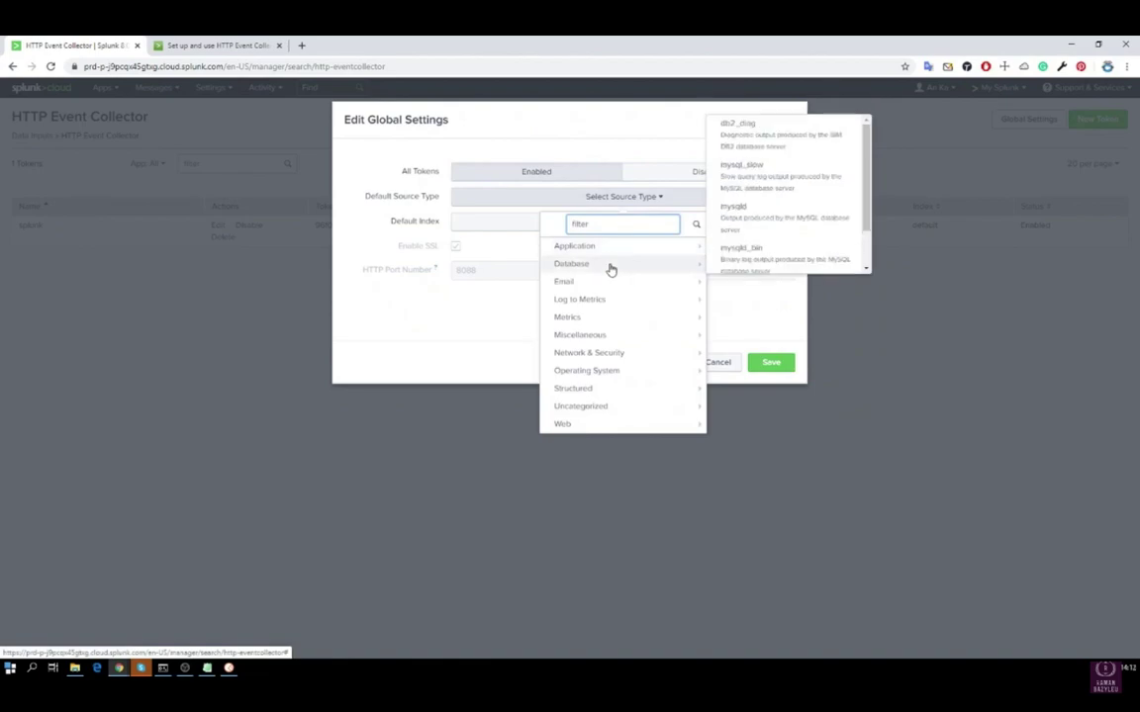
pyautogui.click(477, 226)
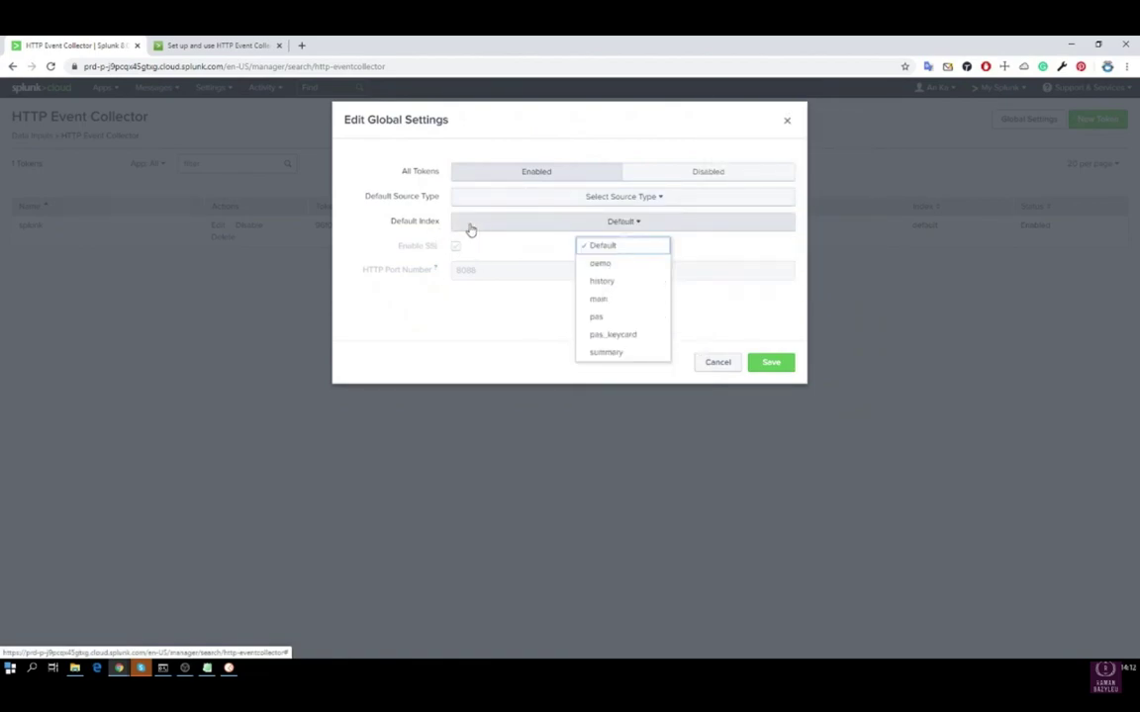
pyautogui.click(416, 237)
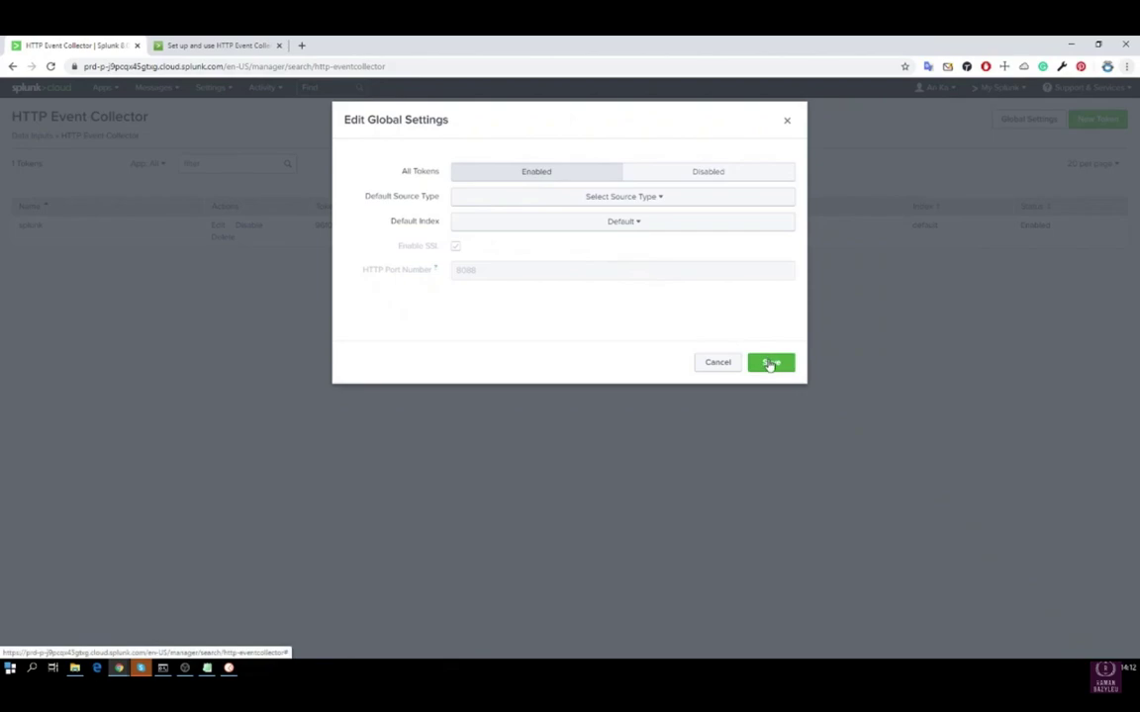
pyautogui.click(771, 363)
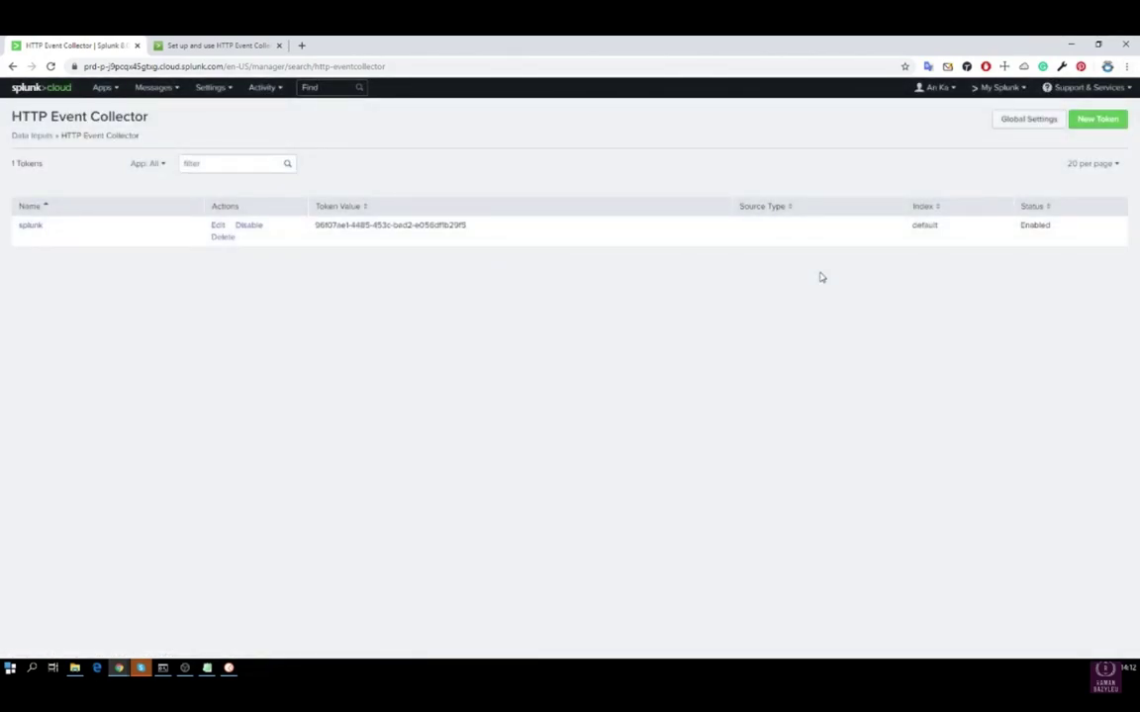
# Start a new HTTP Event Collector token named Demo.
pyautogui.click(1084, 121)
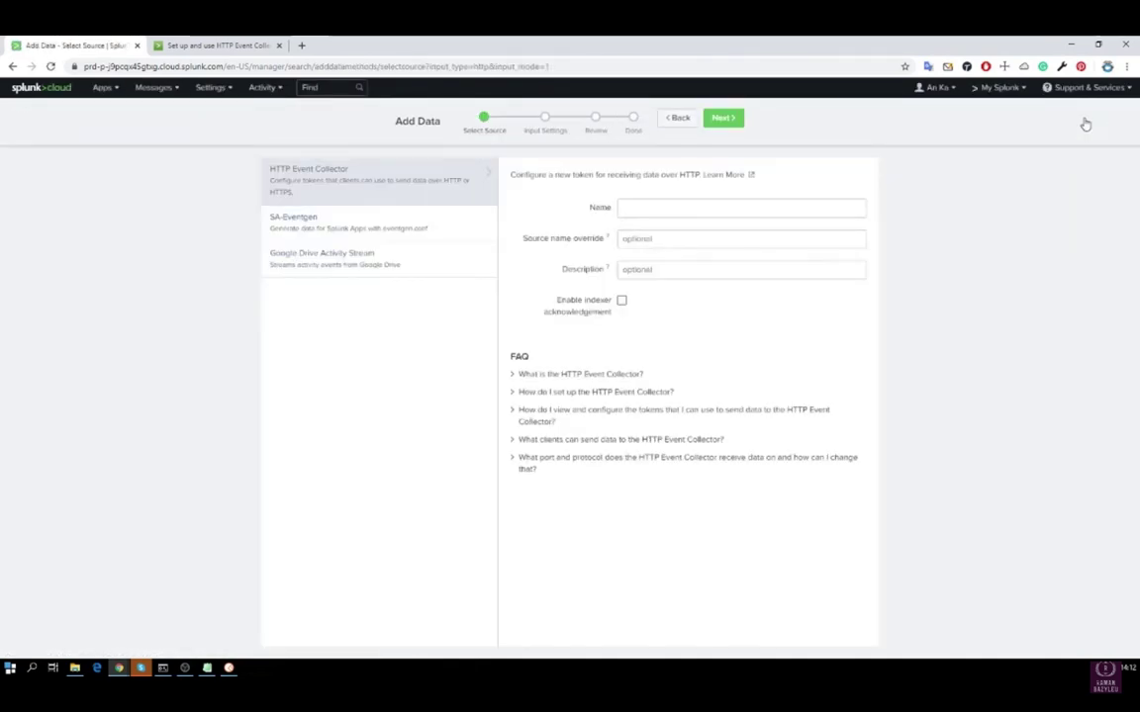
pyautogui.click(690, 209)
pyautogui.write('Demo')
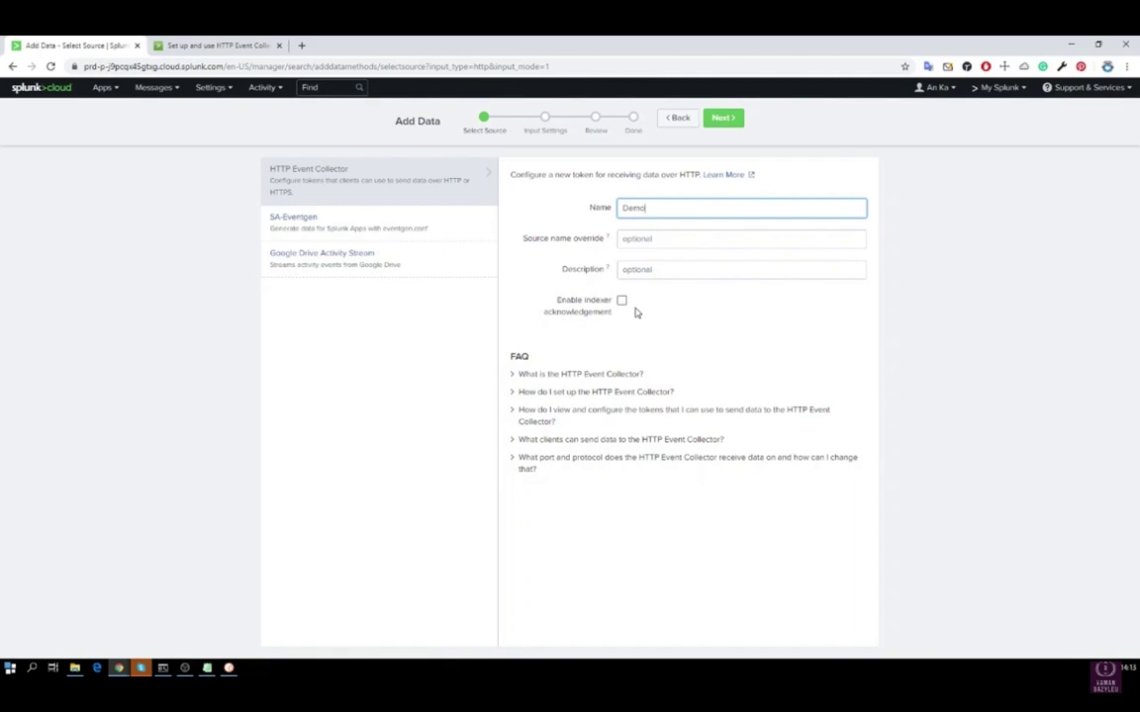
pyautogui.click(636, 312)
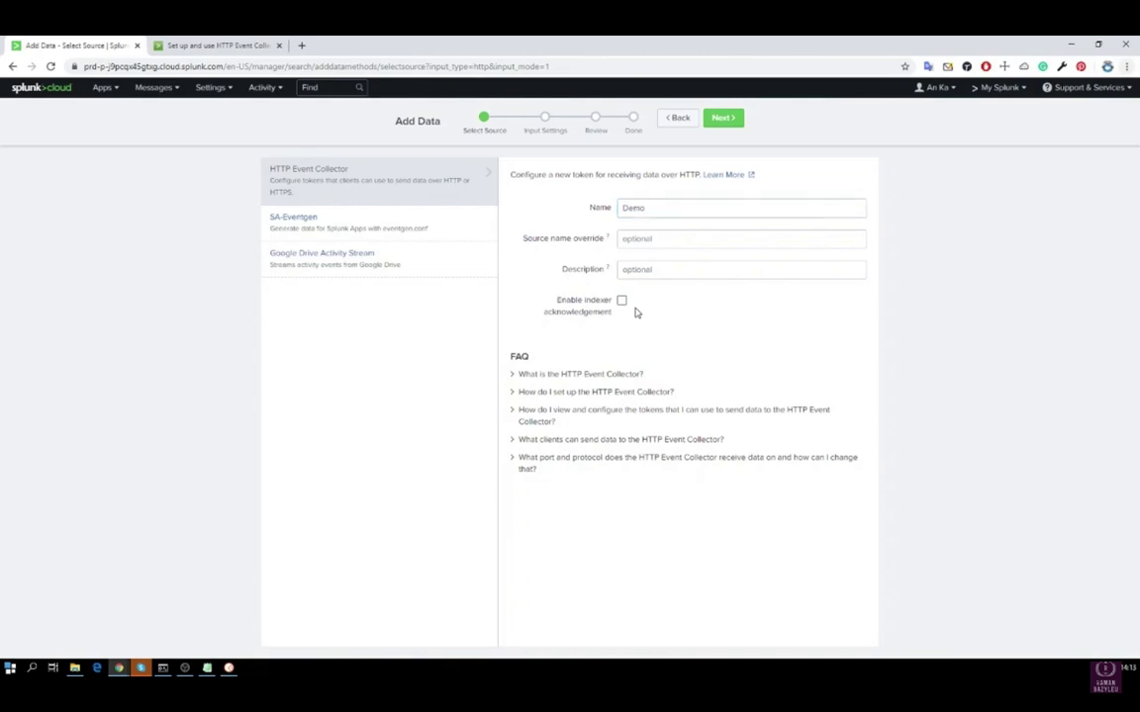
# Create the Demo token with automatic source type, default index and no indexer acknowledgement.
pyautogui.click(721, 123)
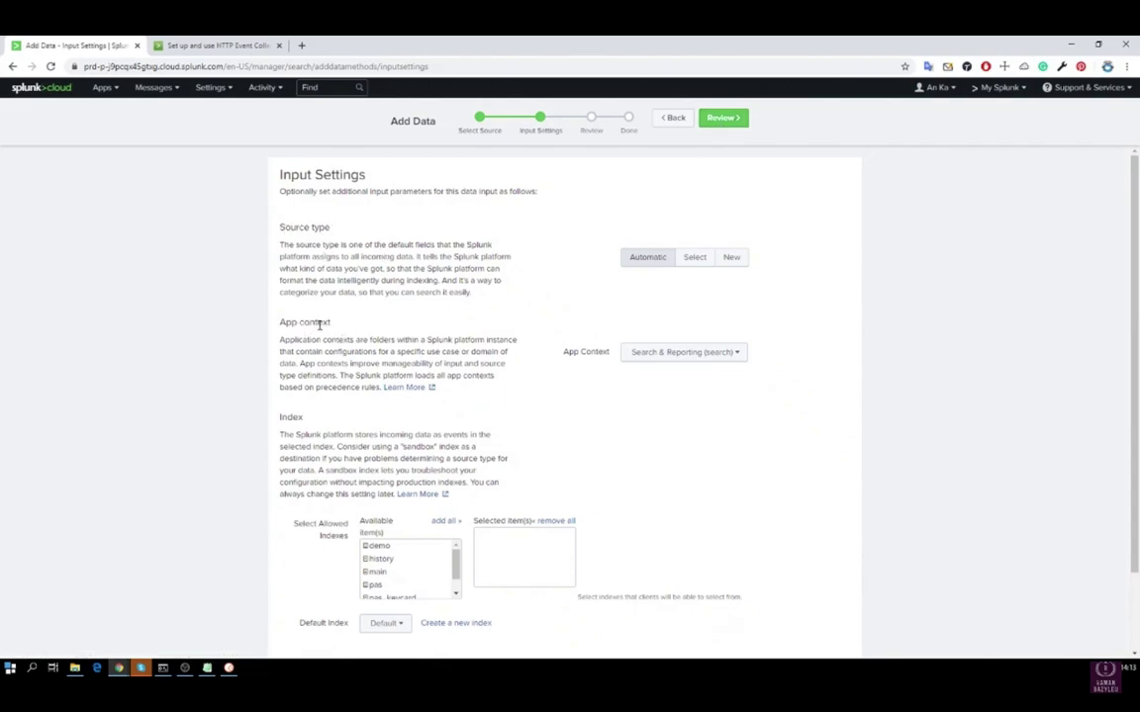
pyautogui.scroll(-1, 344, 358)
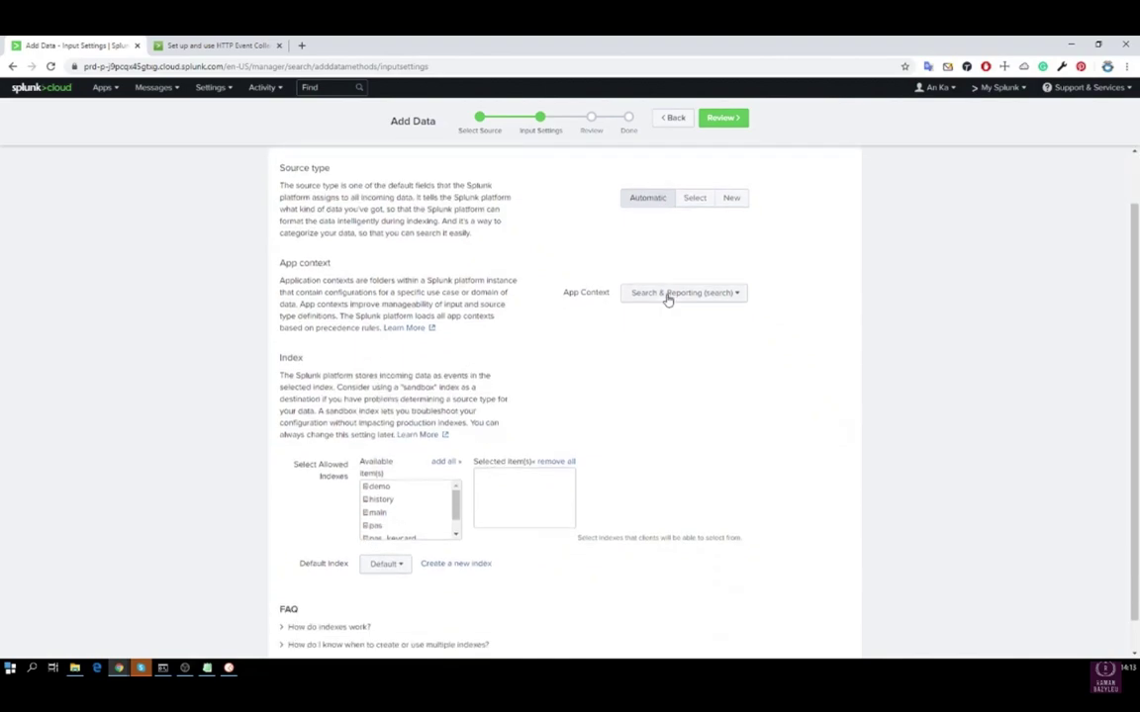
pyautogui.scroll(1, 668, 299)
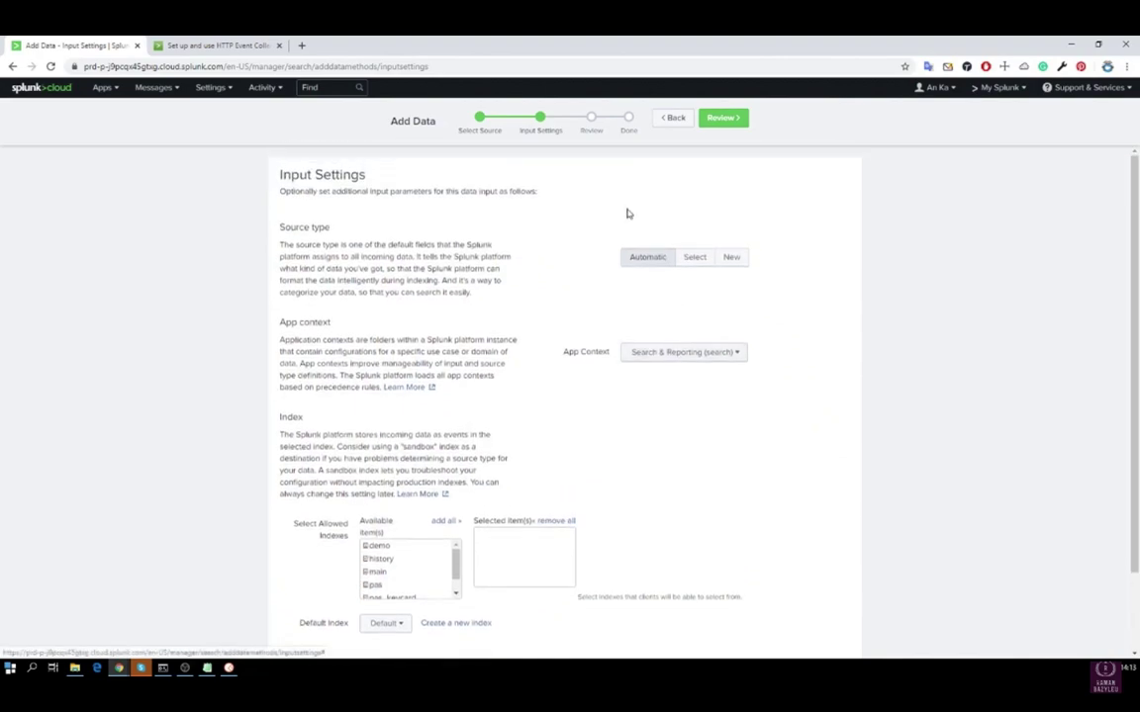
pyautogui.click(719, 119)
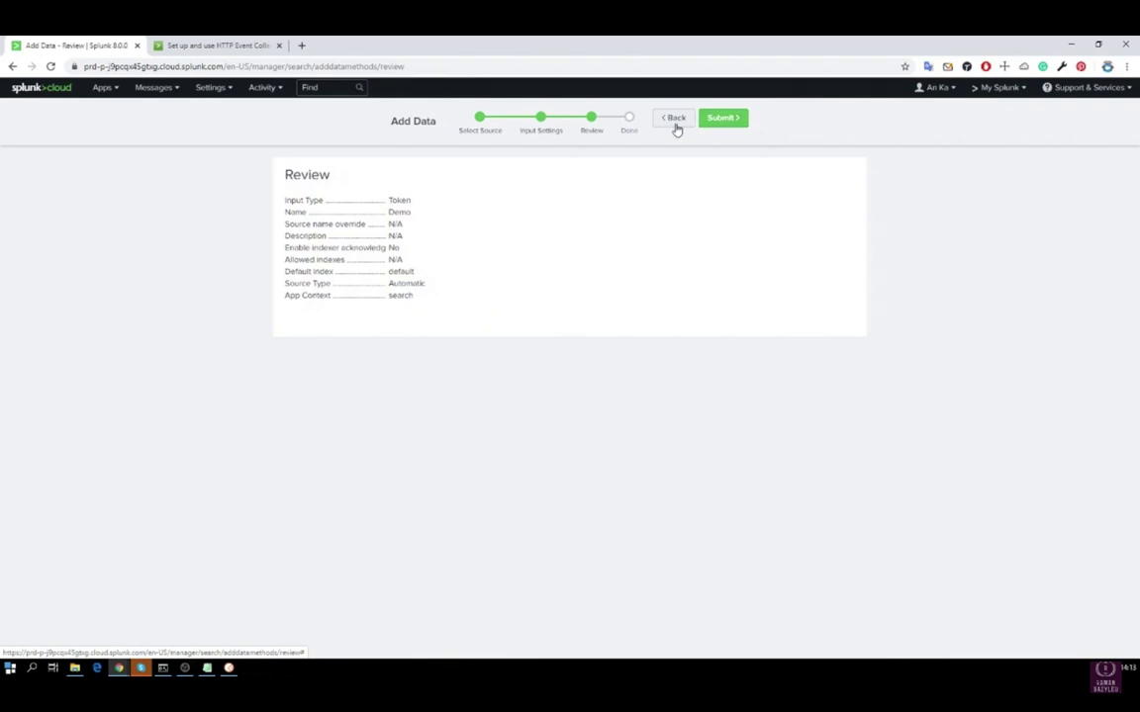
pyautogui.click(723, 119)
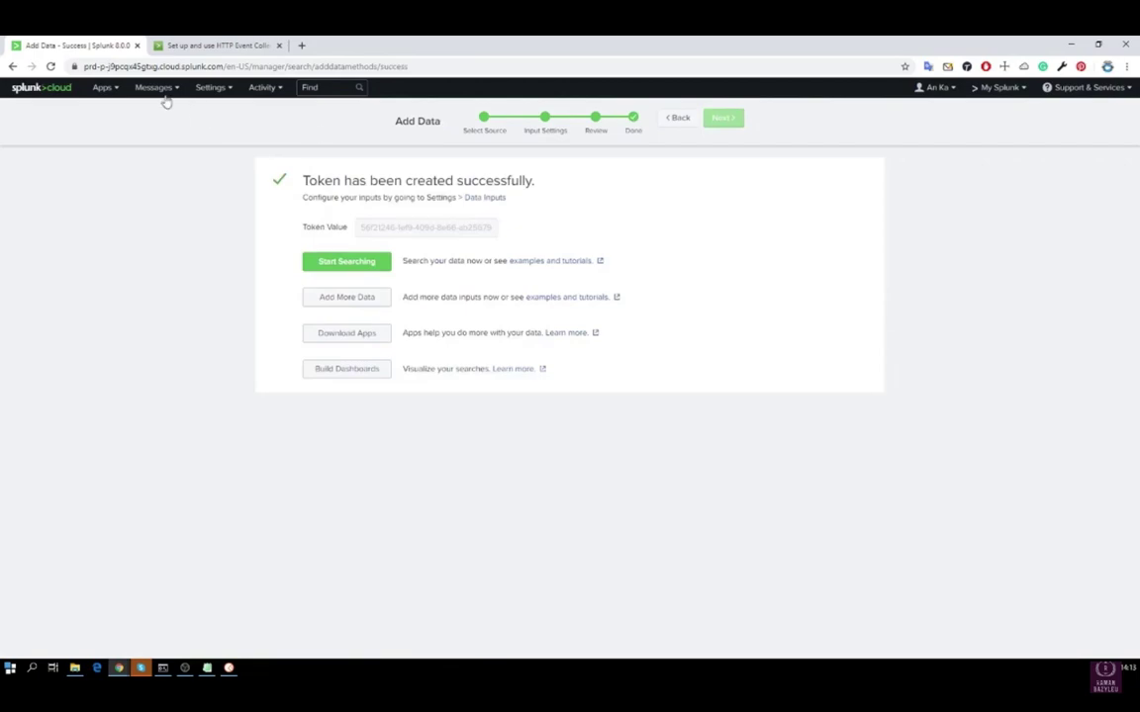
# Confirm the Demo token appears in the HTTP Event Collector token list.
pyautogui.click(205, 91)
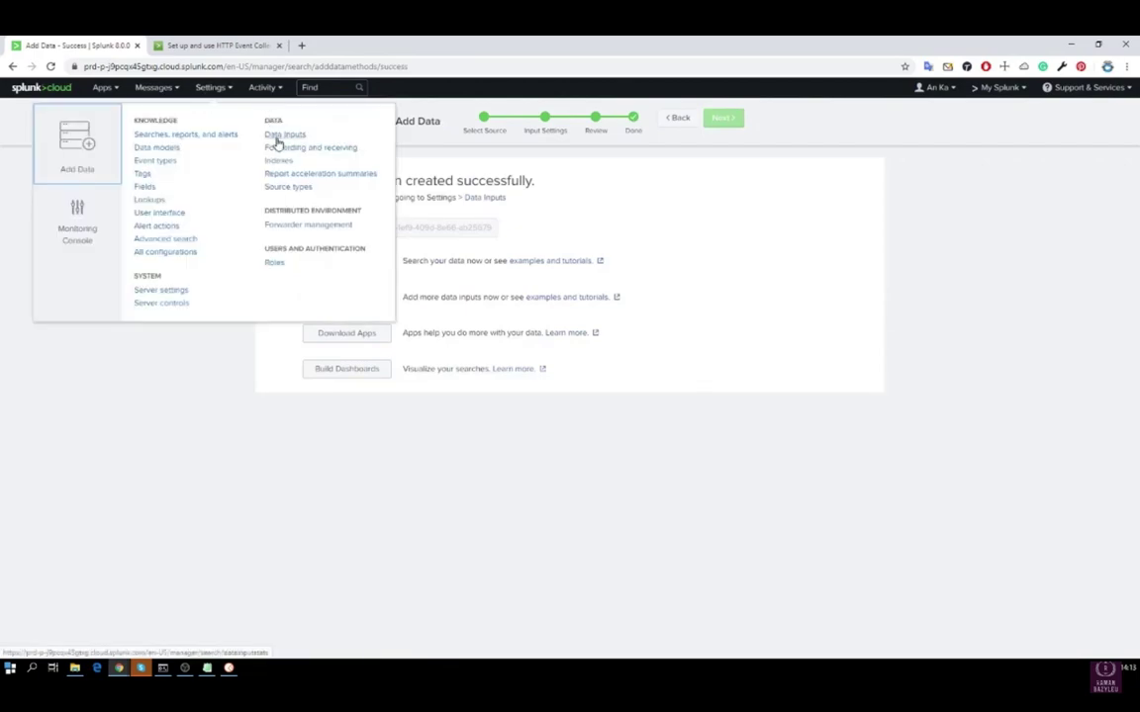
pyautogui.click(276, 134)
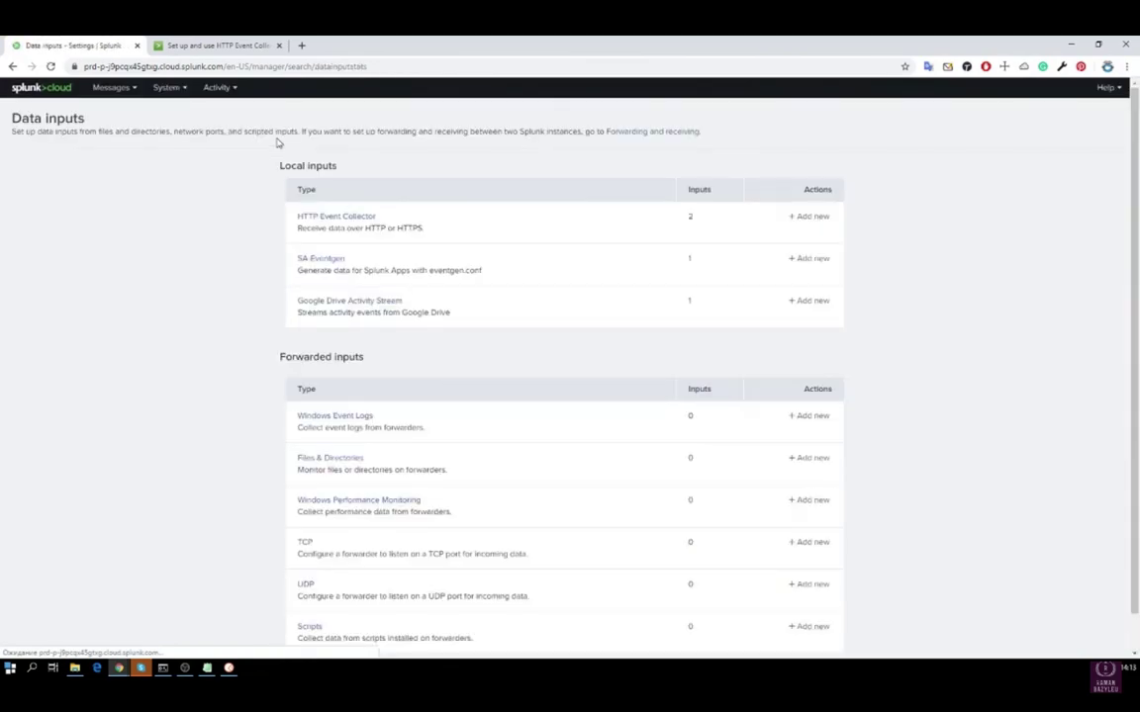
pyautogui.click(331, 218)
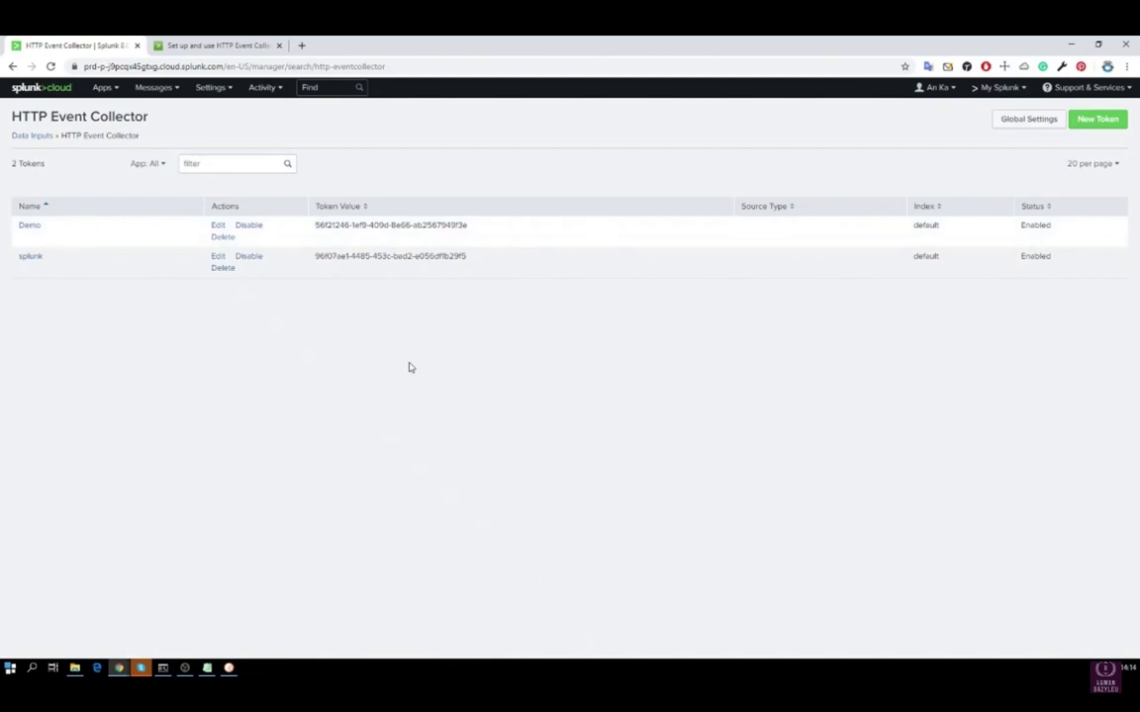
# Search all events (*) in Search & Reporting, returning 0 events for the last 24 hours.
pyautogui.click(103, 87)
pyautogui.click(105, 114)
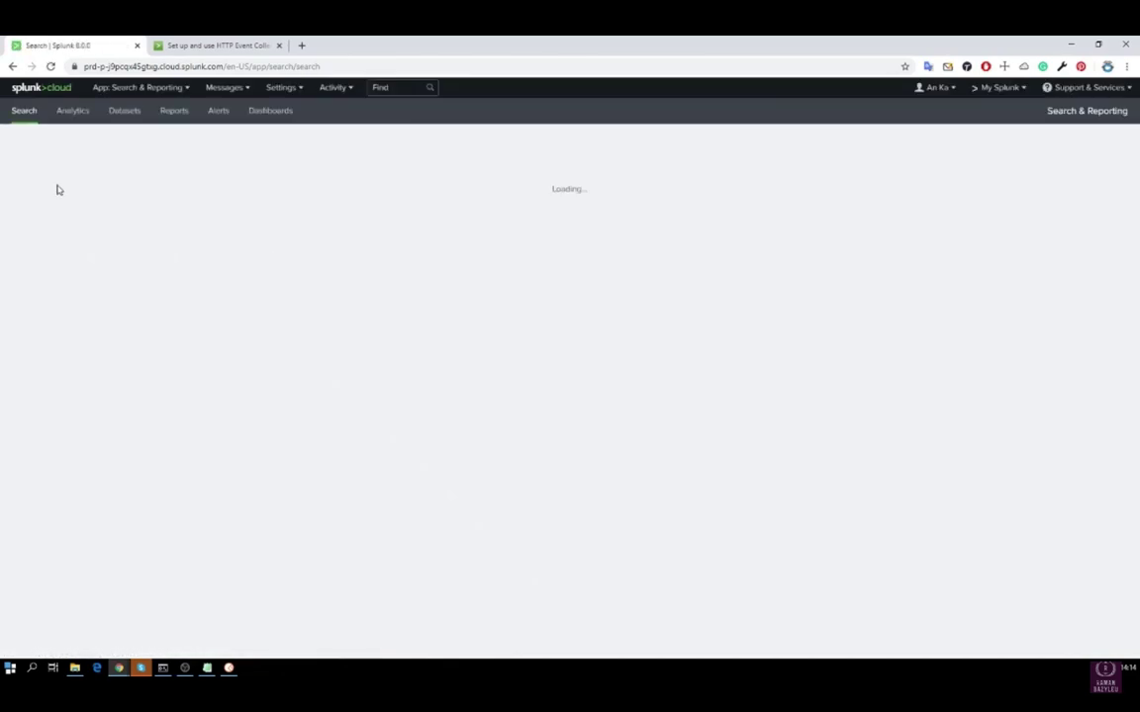
pyautogui.write('*')
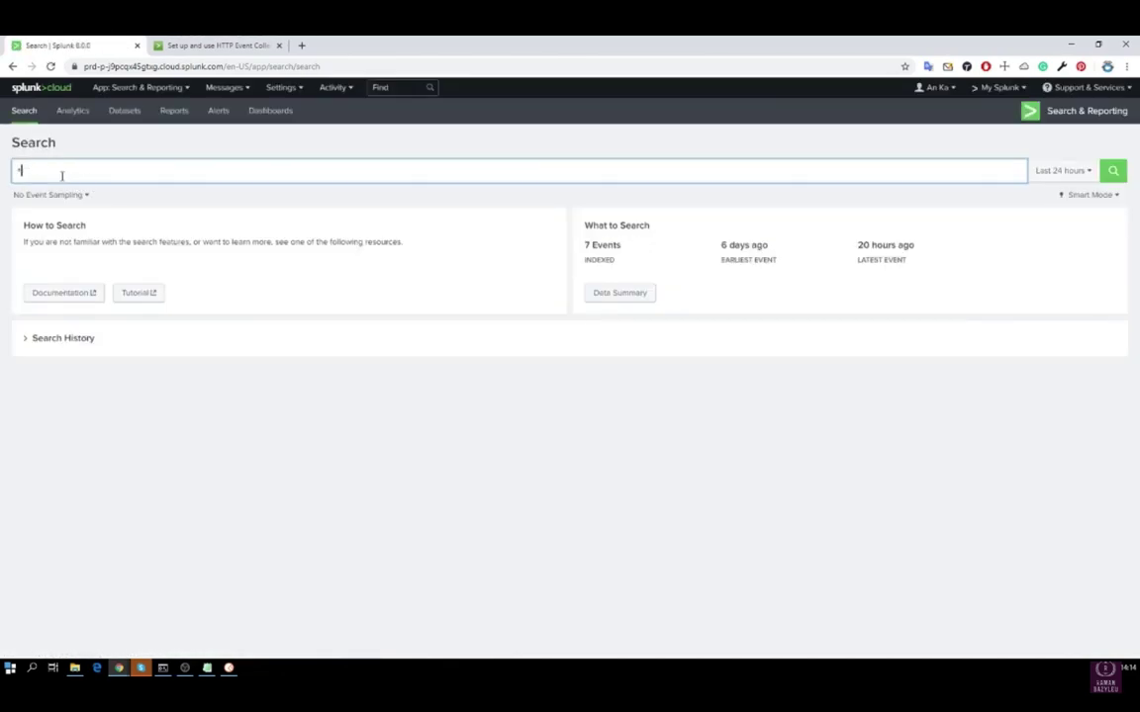
pyautogui.press('Return')
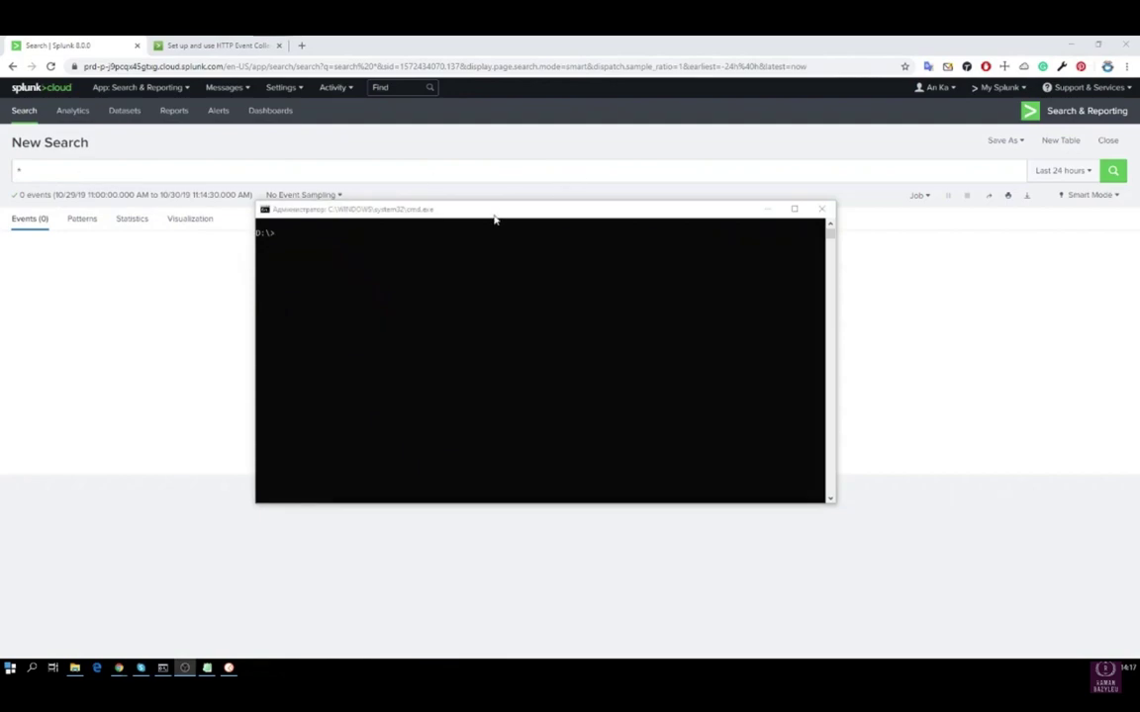
# Send 'Hello world from cURL' to the HEC event endpoint via curl with the Demo token.
pyautogui.click(320, 241)
pyautogui.hotkey('ctrl', 'v')
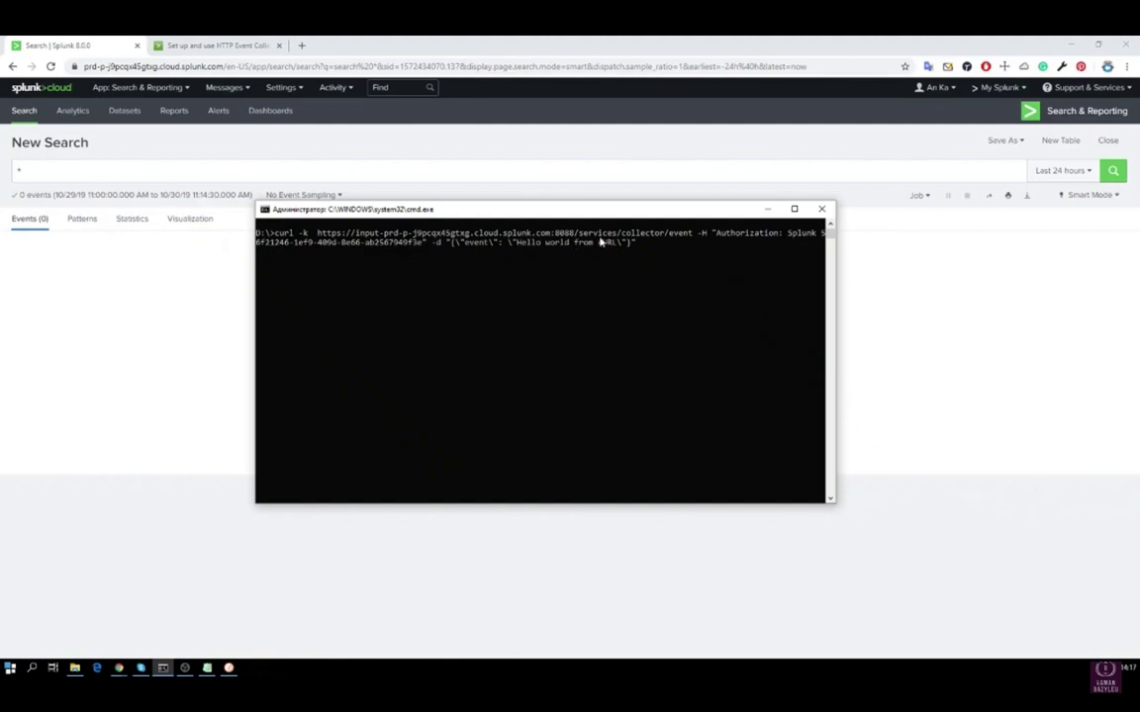
pyautogui.click(210, 45)
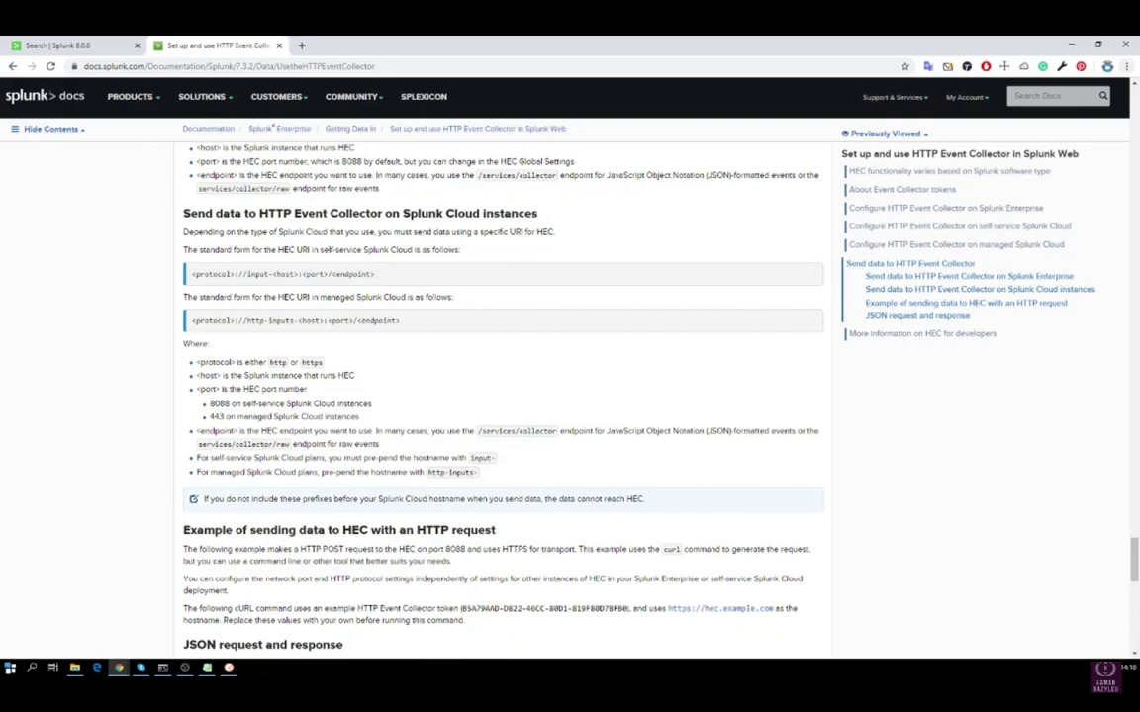
pyautogui.hotkey('alt', 'Tab')
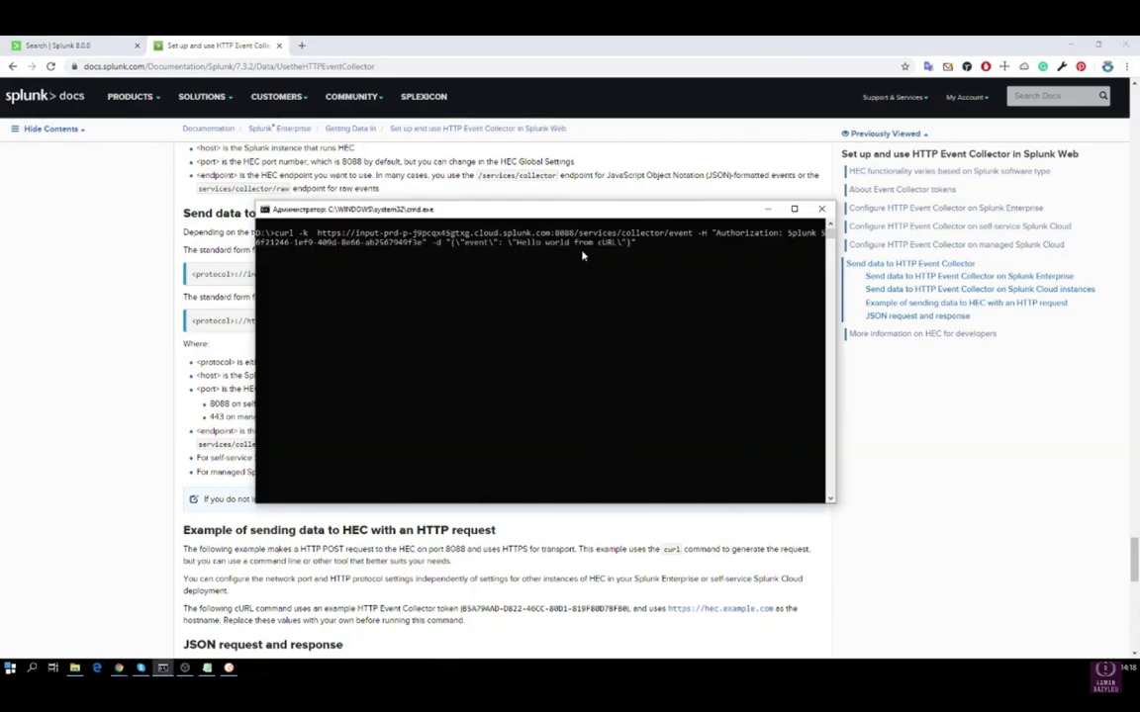
pyautogui.press('Return')
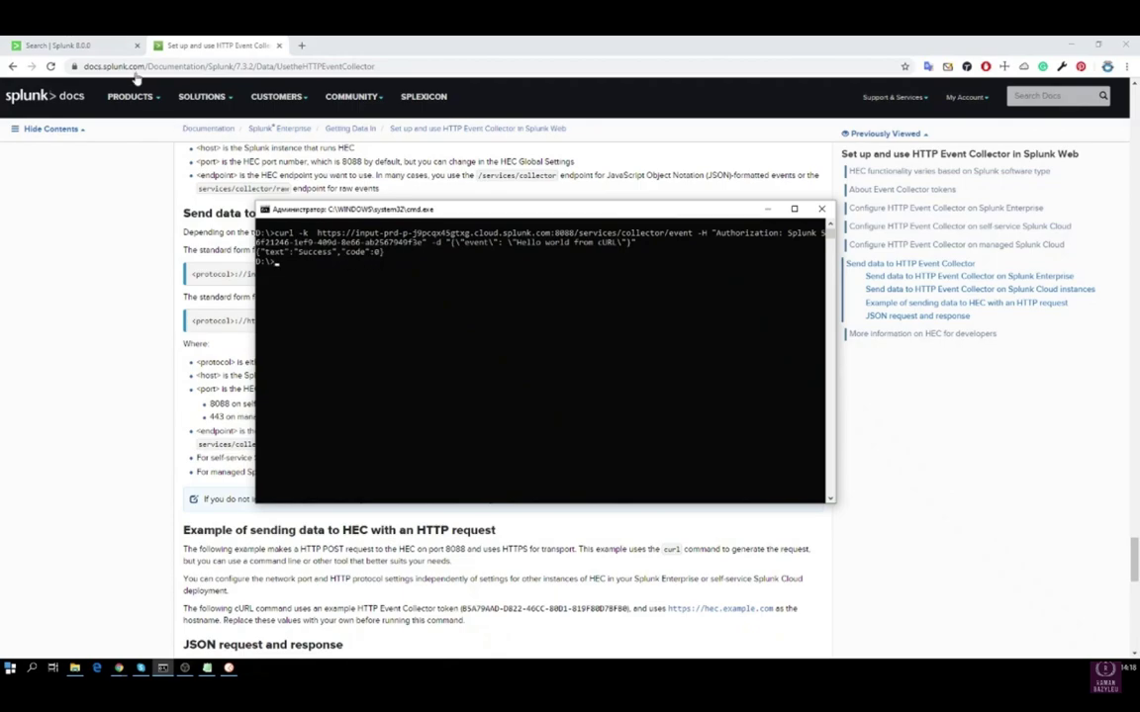
pyautogui.click(96, 50)
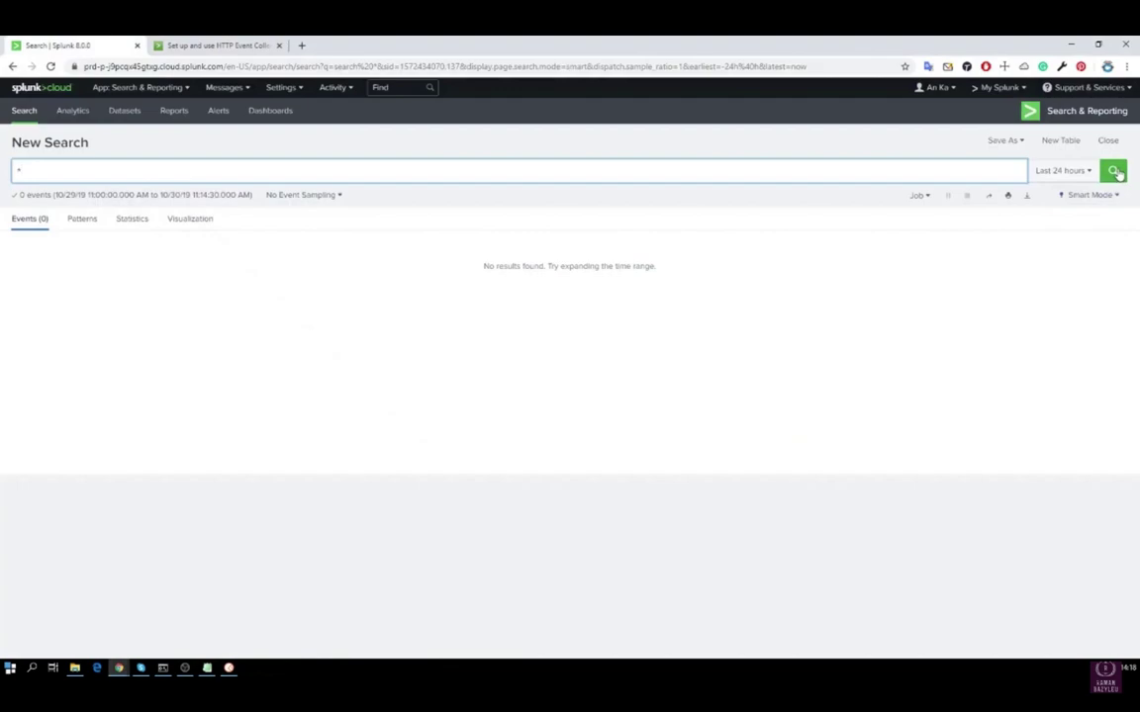
# Re-run the * search and expand the 'Hello world from cURL' event from source http:Demo.
pyautogui.click(1113, 171)
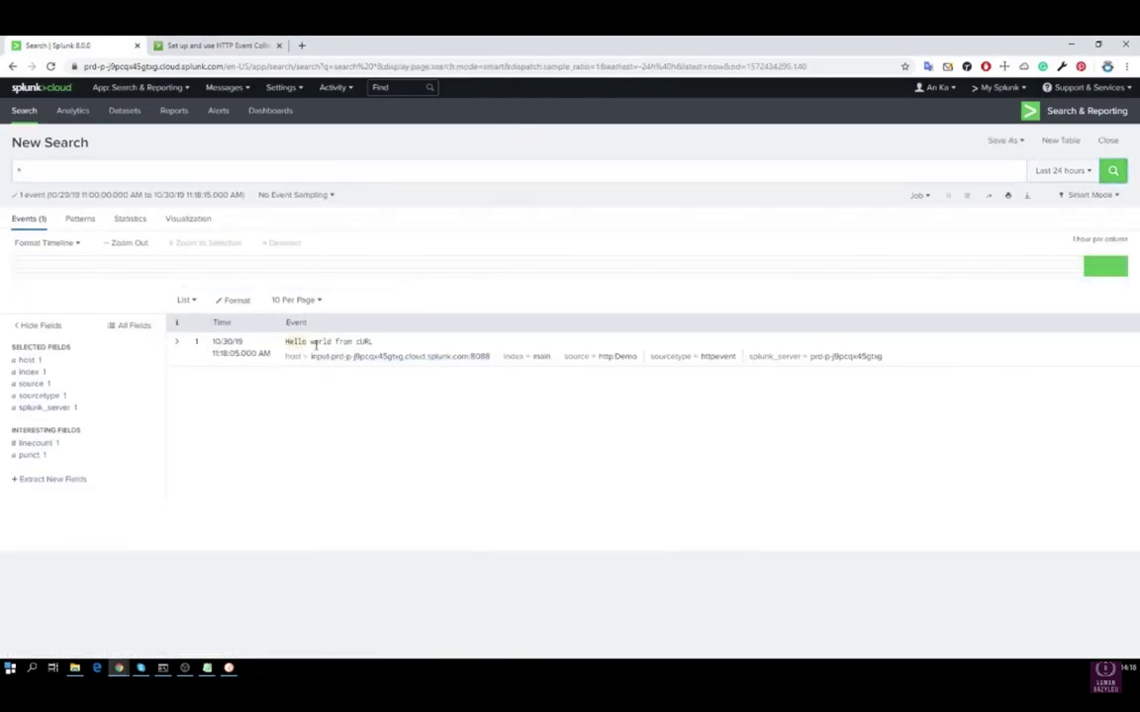
pyautogui.click(175, 346)
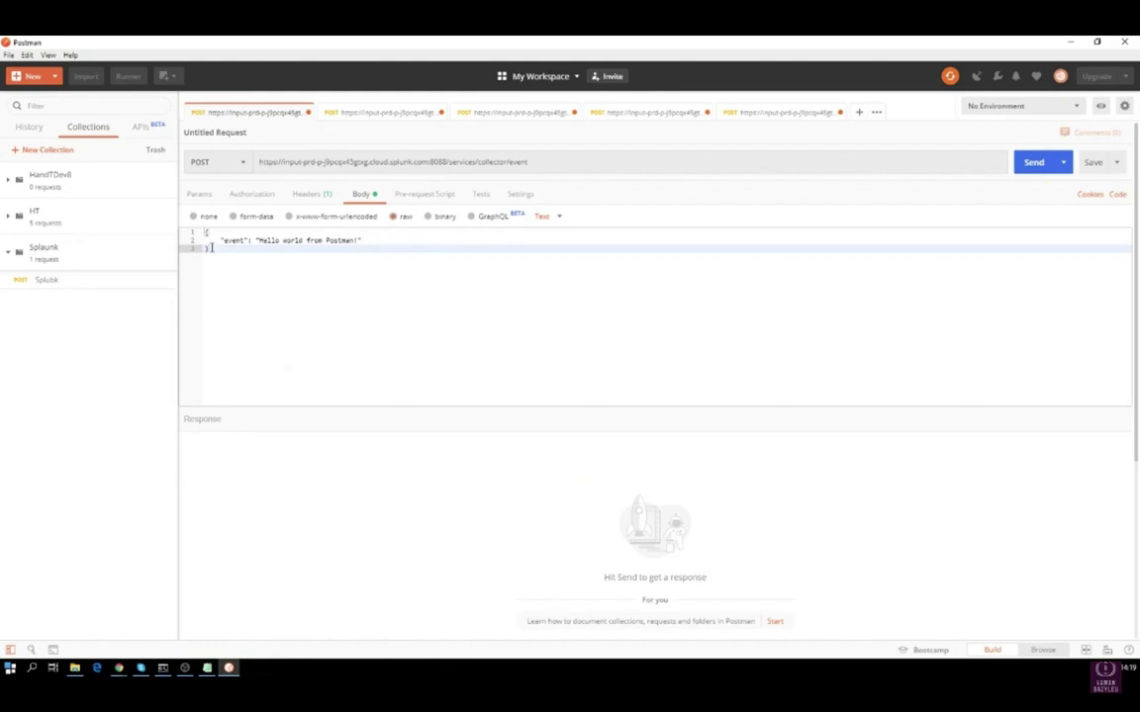
# Paste the Demo token into the Postman request's Authorization header and check Postman settings.
pyautogui.click(305, 196)
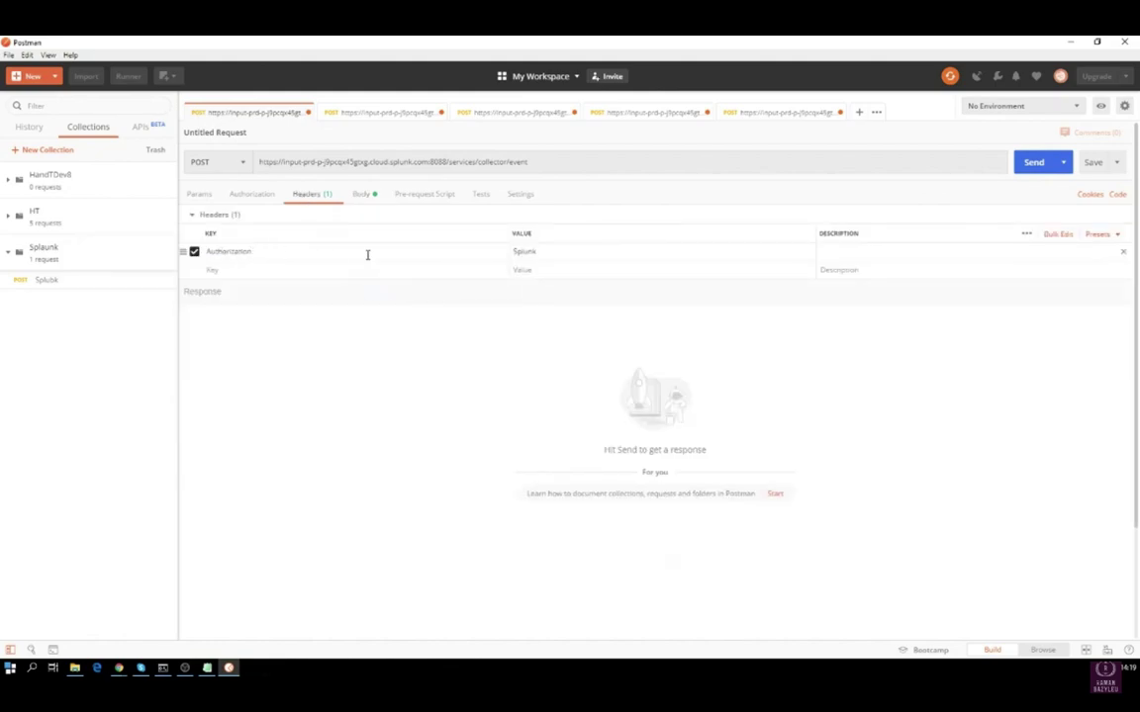
pyautogui.doubleClick(523, 253)
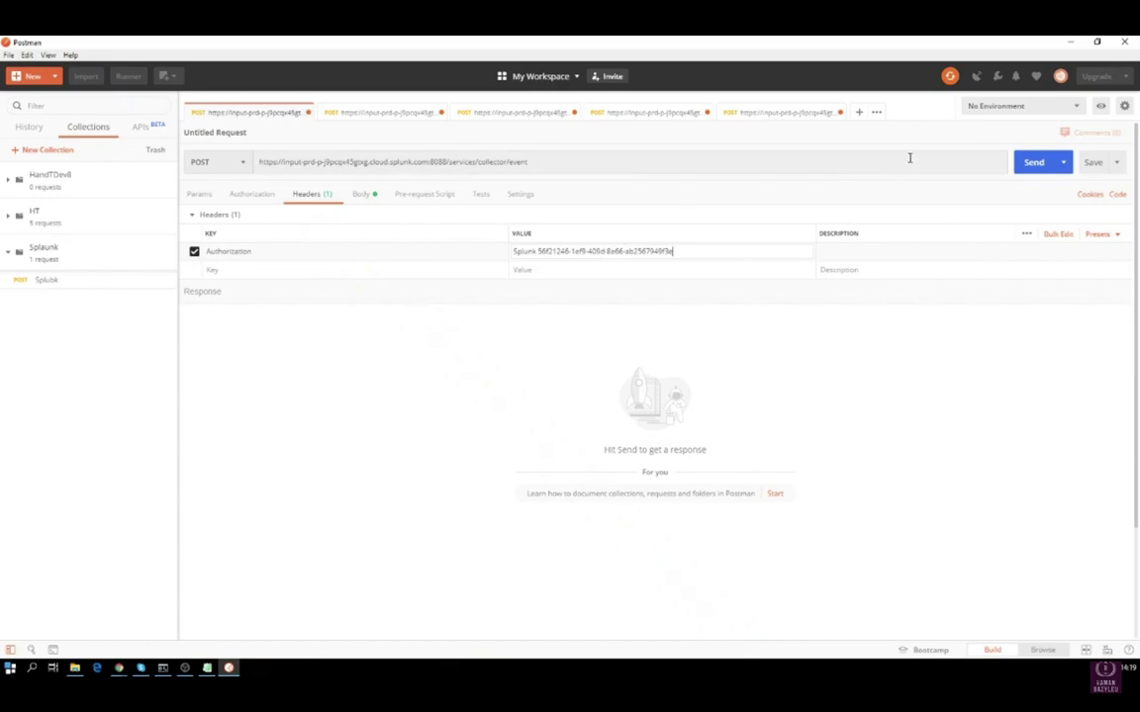
pyautogui.click(996, 78)
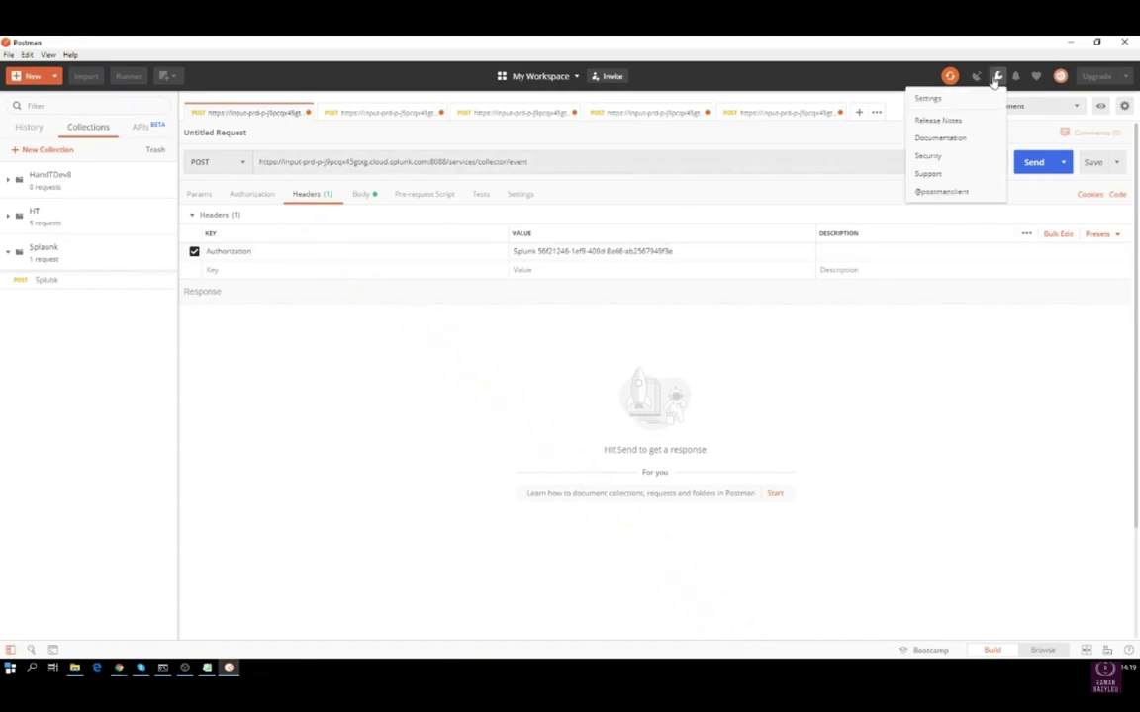
pyautogui.click(936, 100)
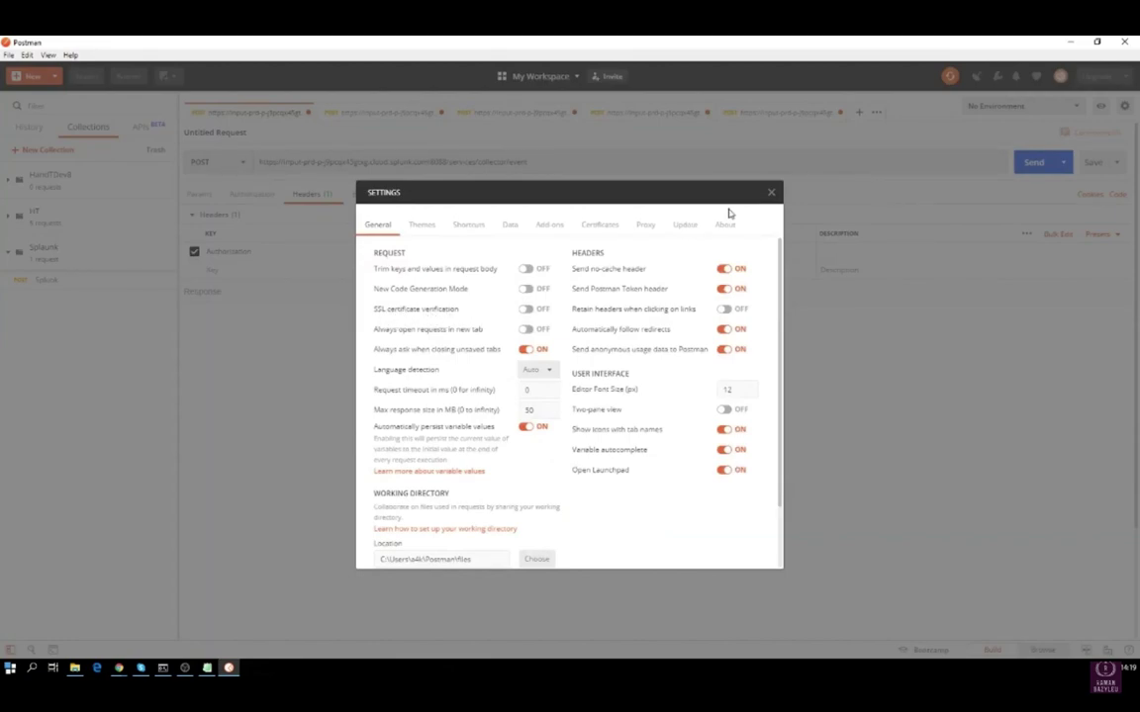
pyautogui.click(771, 193)
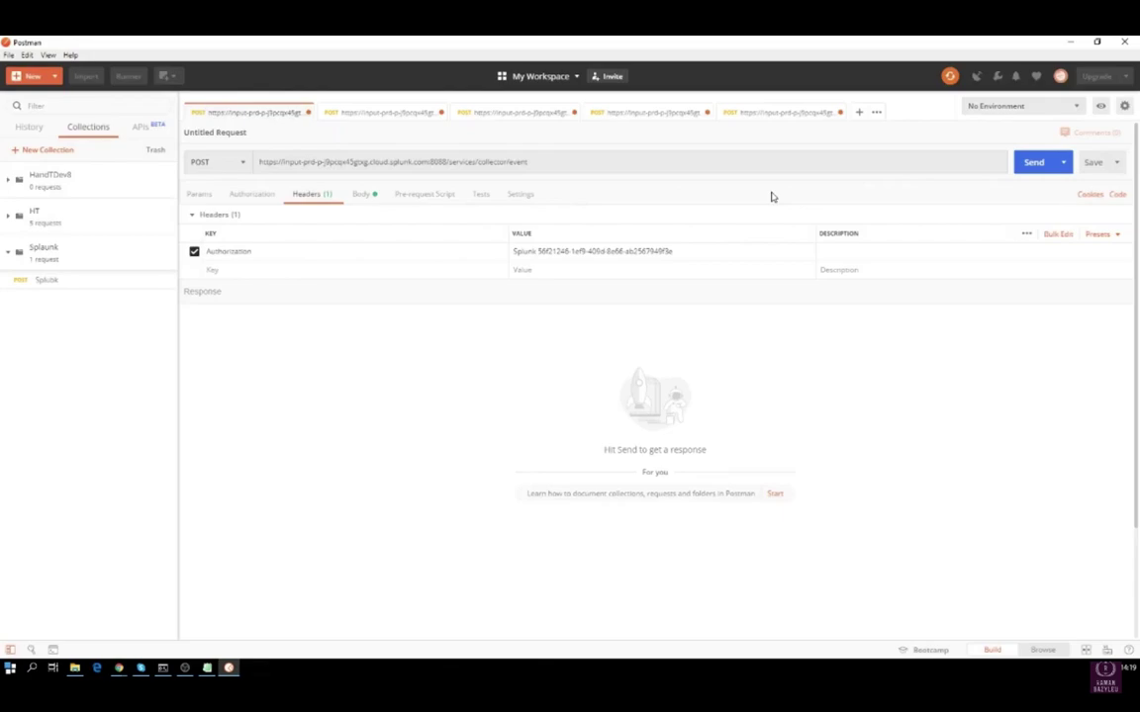
# Send the 'Hello world from Postman!' JSON event, receiving Success, code 0.
pyautogui.click(360, 195)
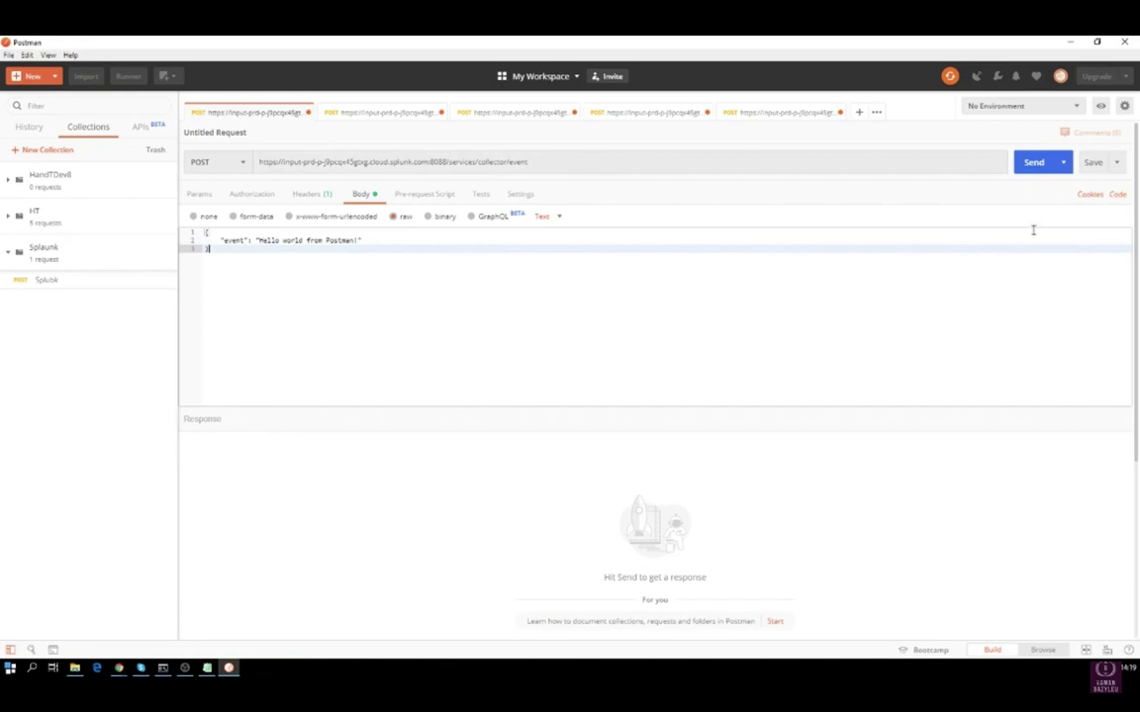
pyautogui.click(1032, 164)
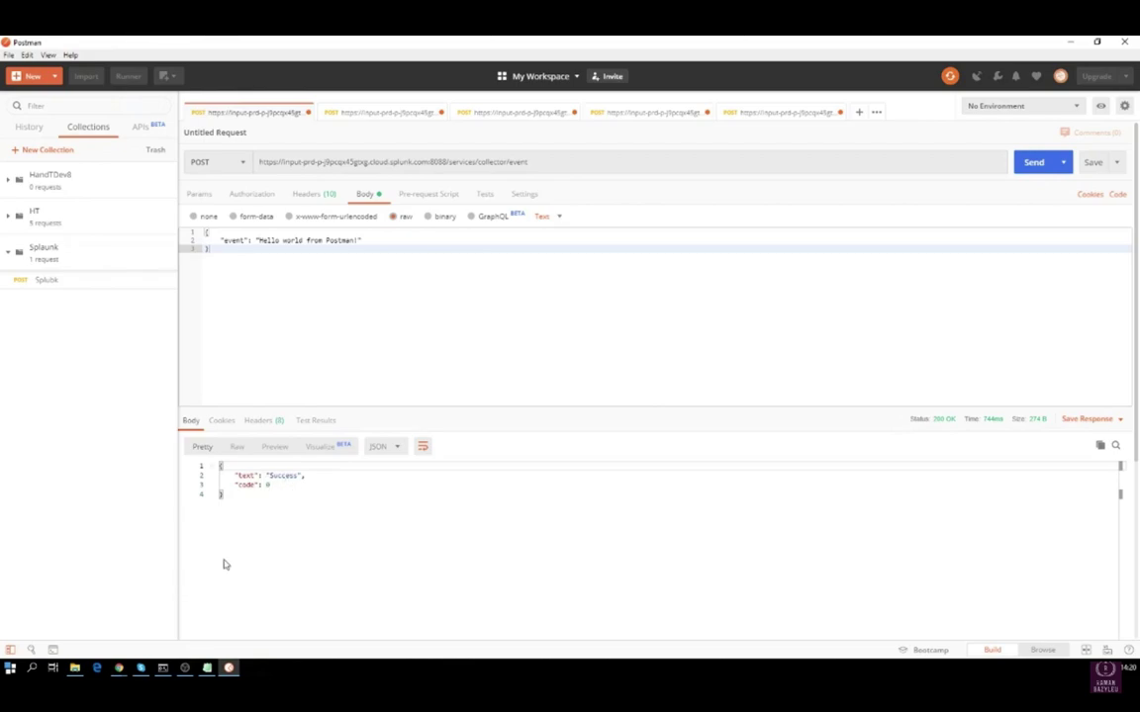
pyautogui.hotkey('alt', 'Tab')
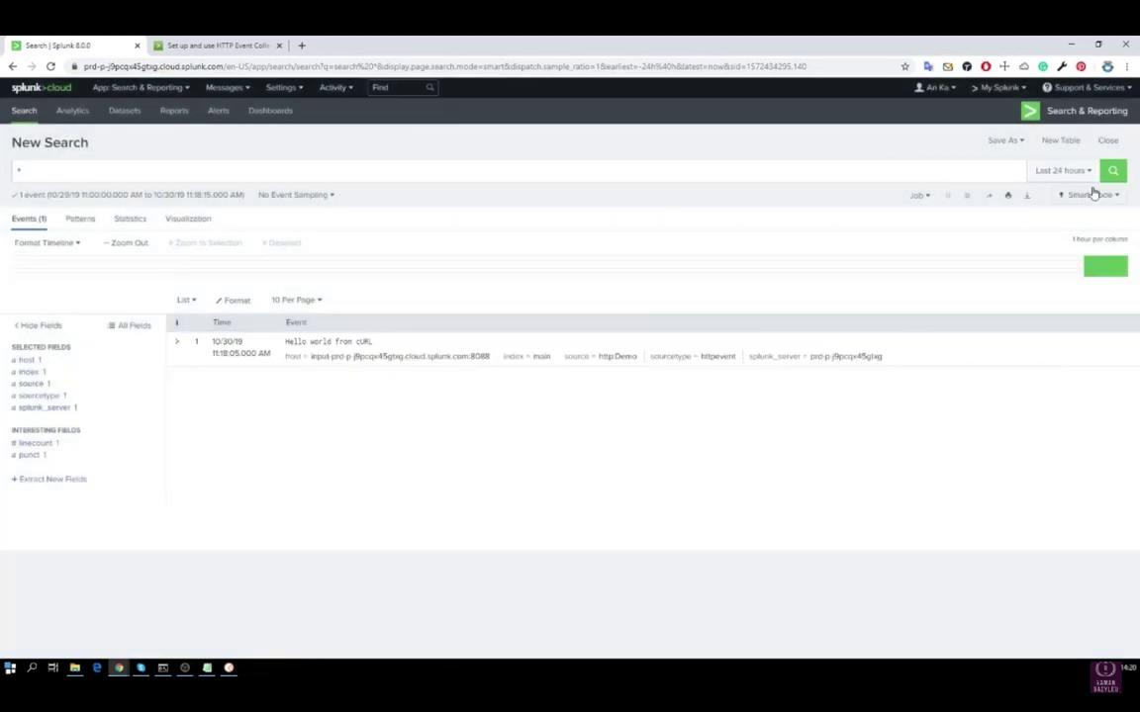
# Re-run the search to list 2 events and expand the 'Hello world from Postman!' event.
pyautogui.click(1110, 176)
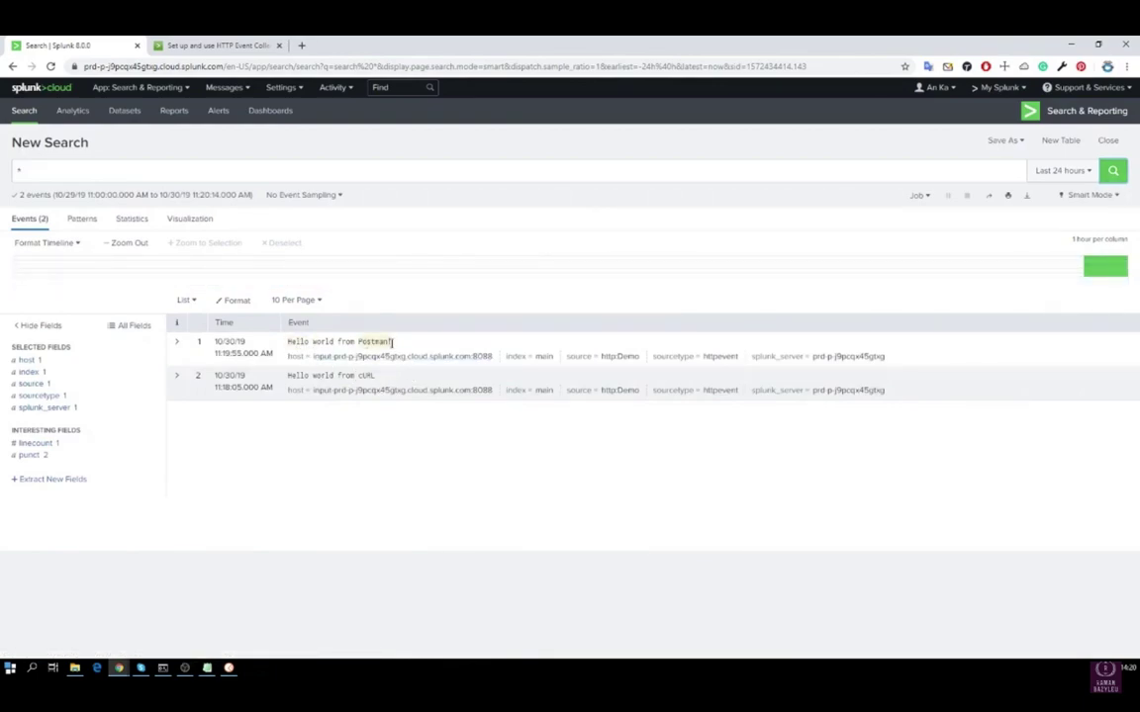
pyautogui.click(178, 346)
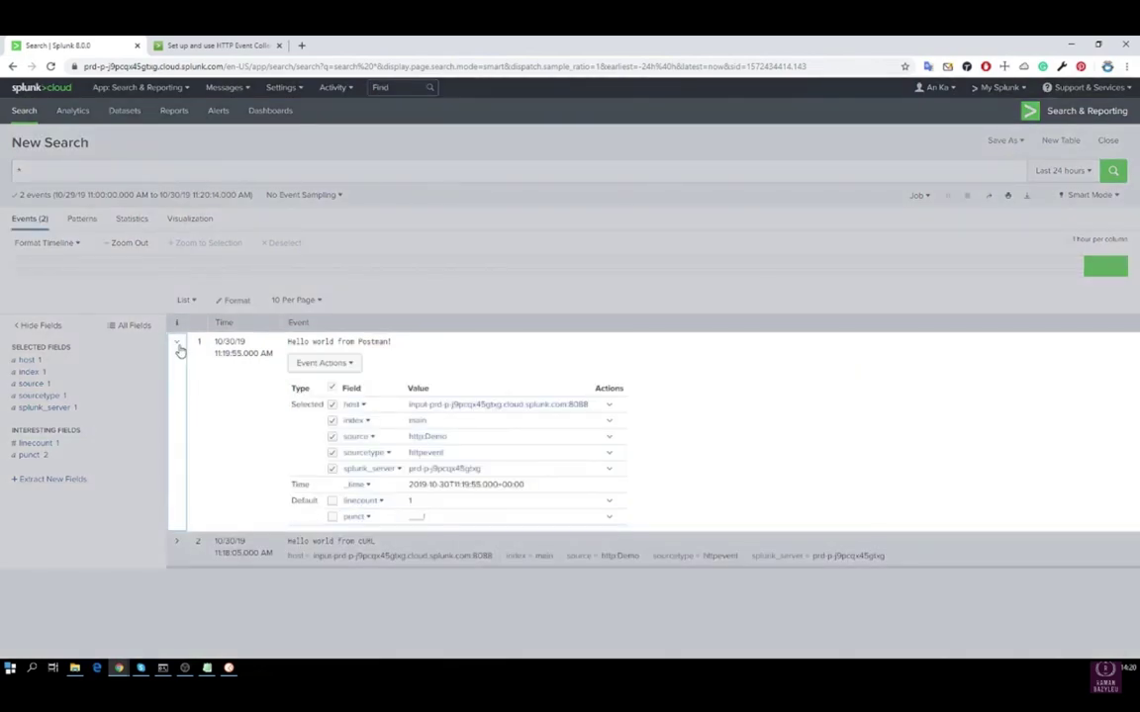
pyautogui.hotkey('alt', 'Tab')
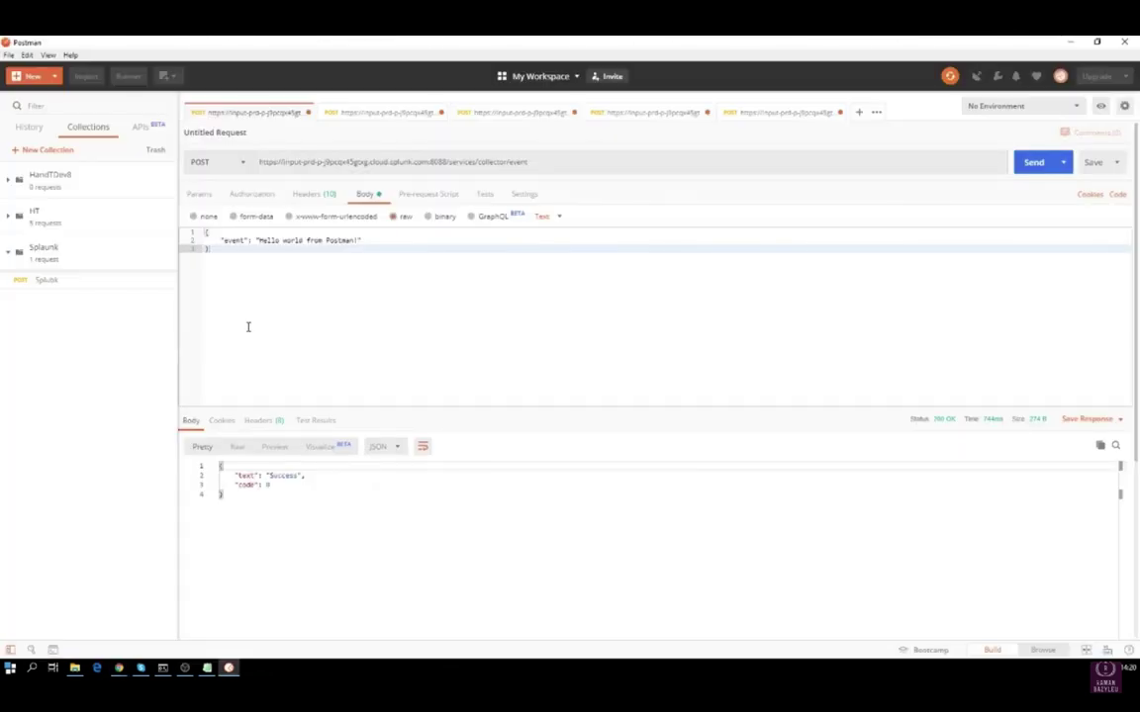
# Authorize the second request with the HEC token and send the 'Case about Laptops' Closed case event.
pyautogui.click(390, 114)
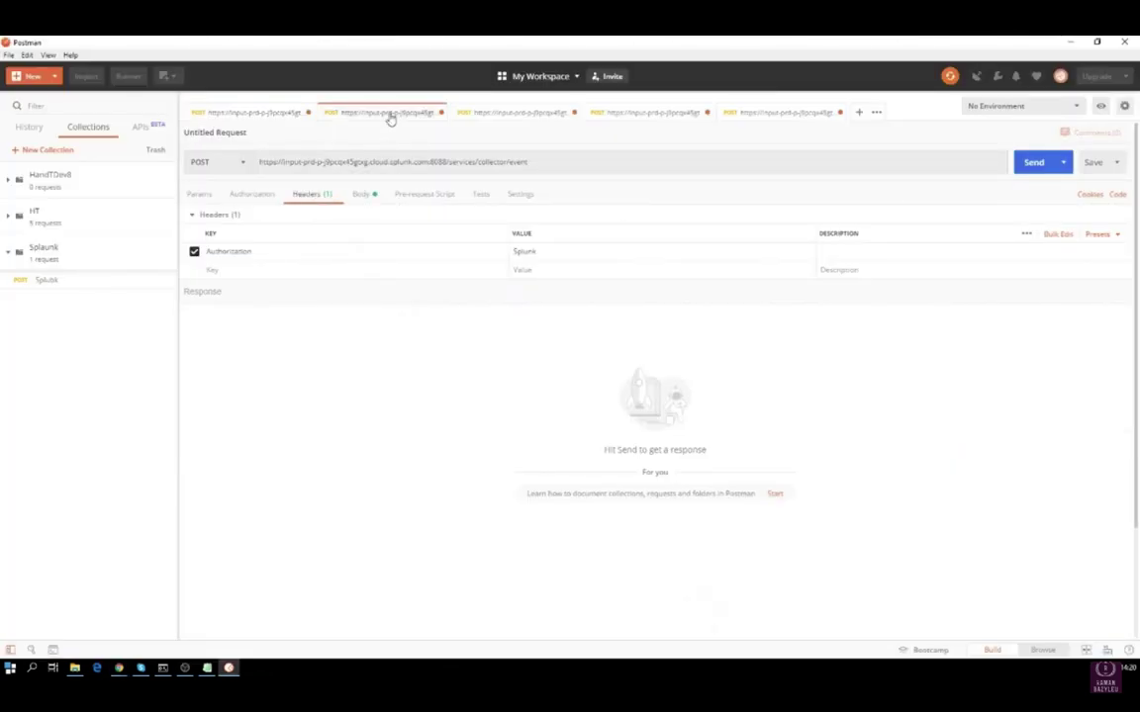
pyautogui.click(532, 249)
pyautogui.hotkey('ctrl', 'a')
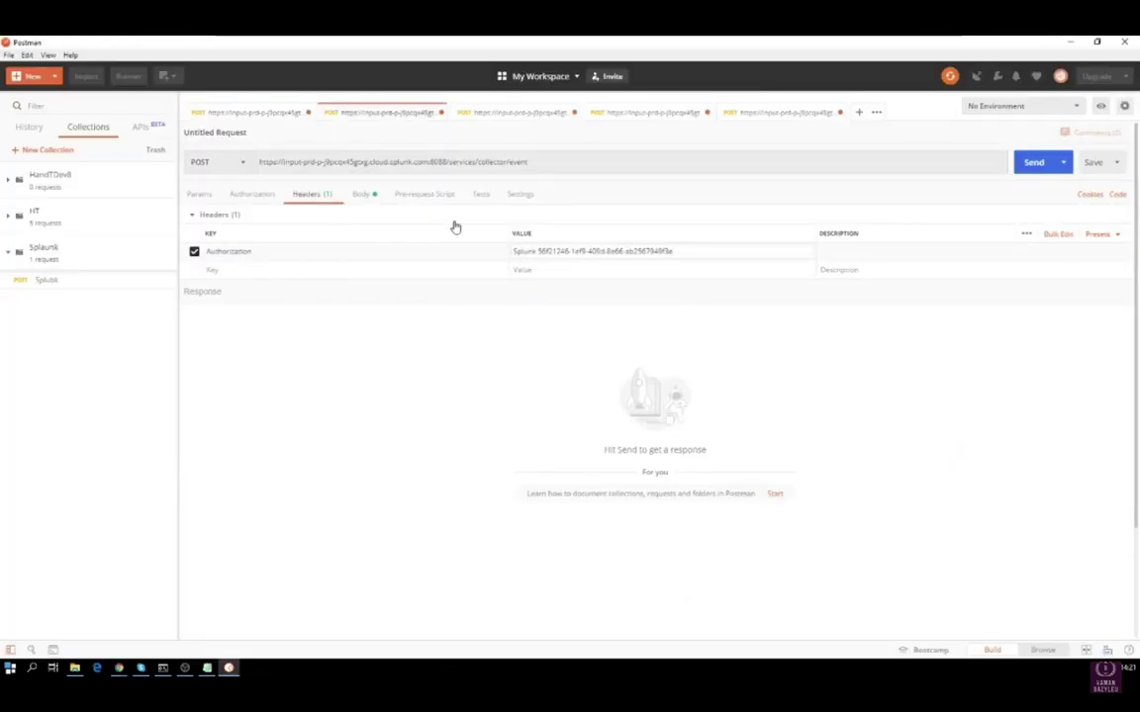
pyautogui.click(359, 197)
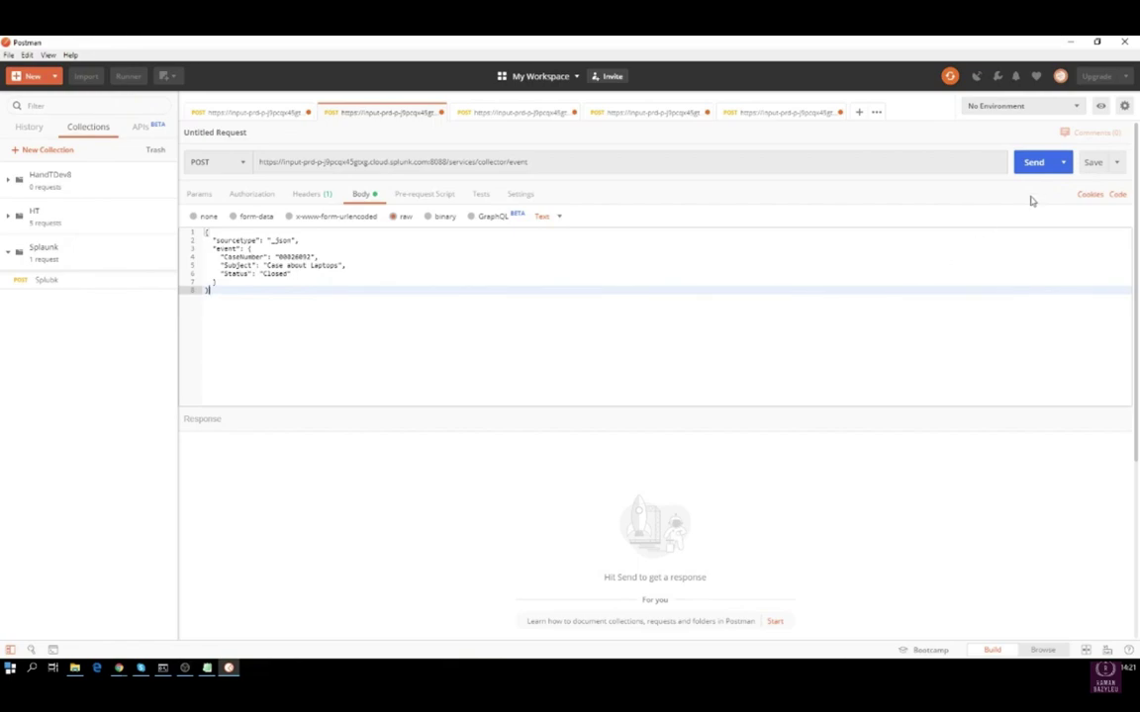
pyautogui.click(1030, 164)
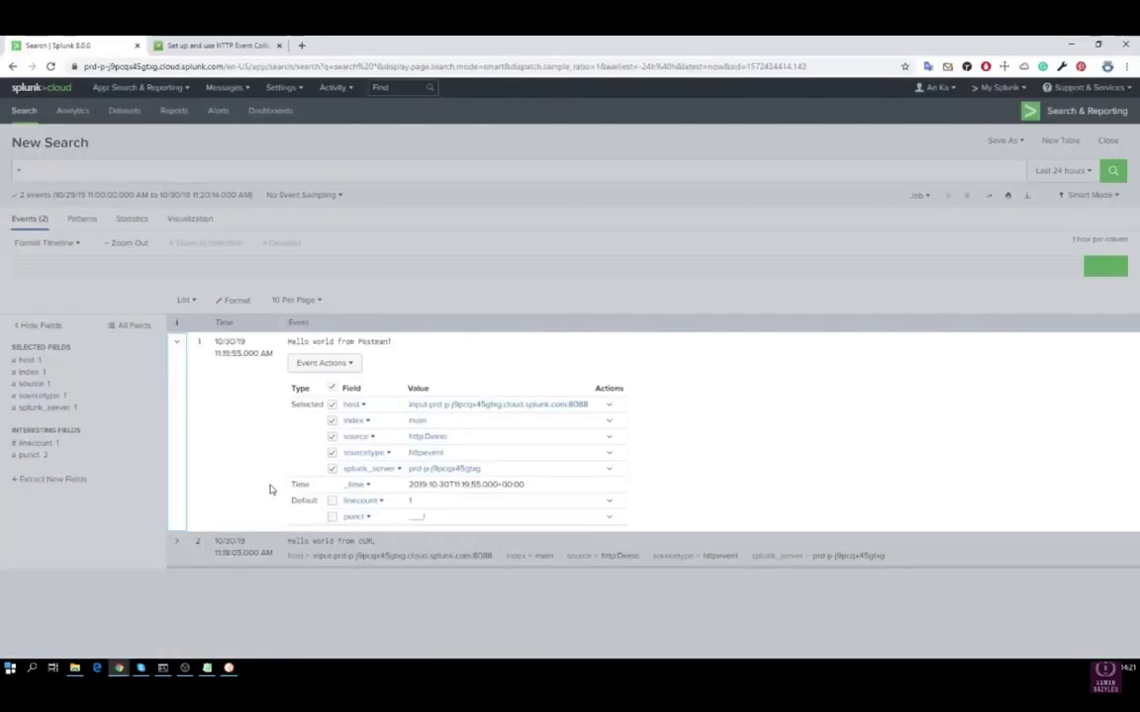
# Re-run the search and expand the top _json case event to show CaseNumber, Status and Subject.
pyautogui.click(1111, 173)
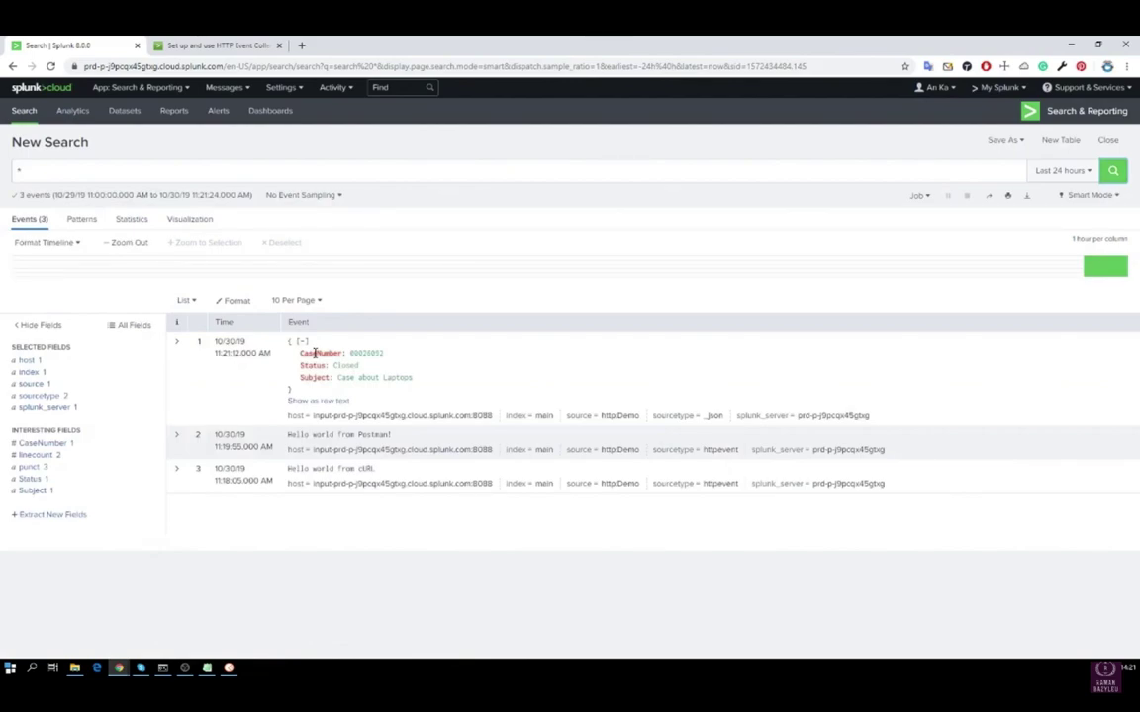
pyautogui.click(178, 345)
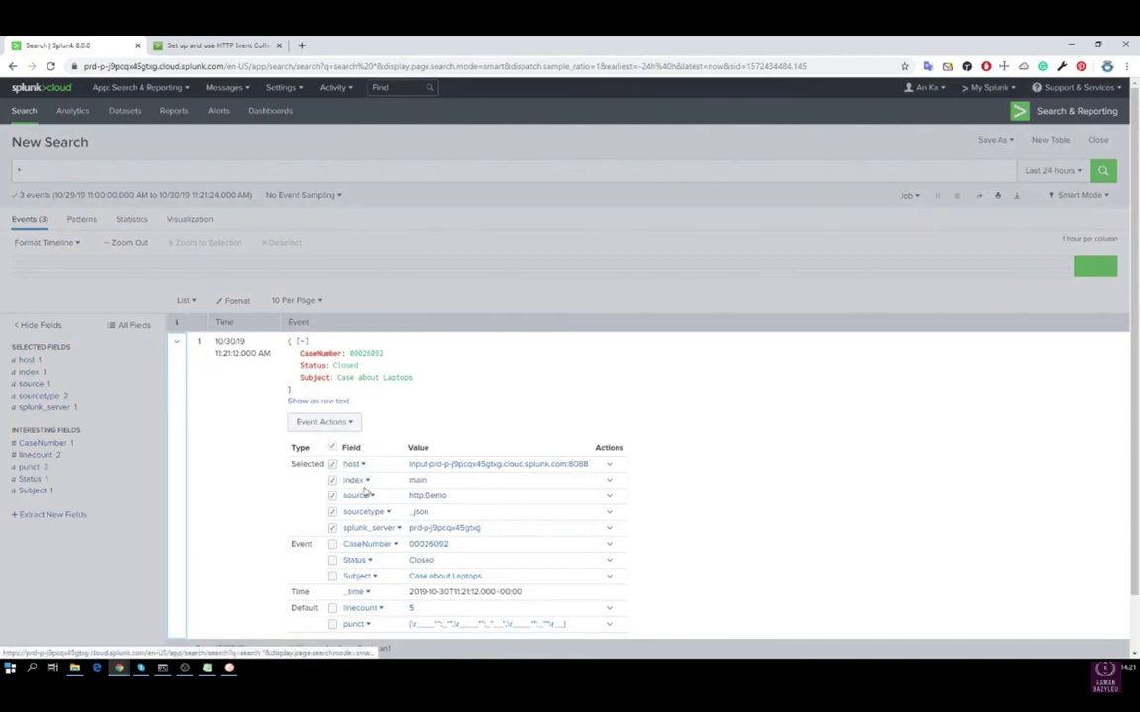
pyautogui.scroll(-1, 364, 485)
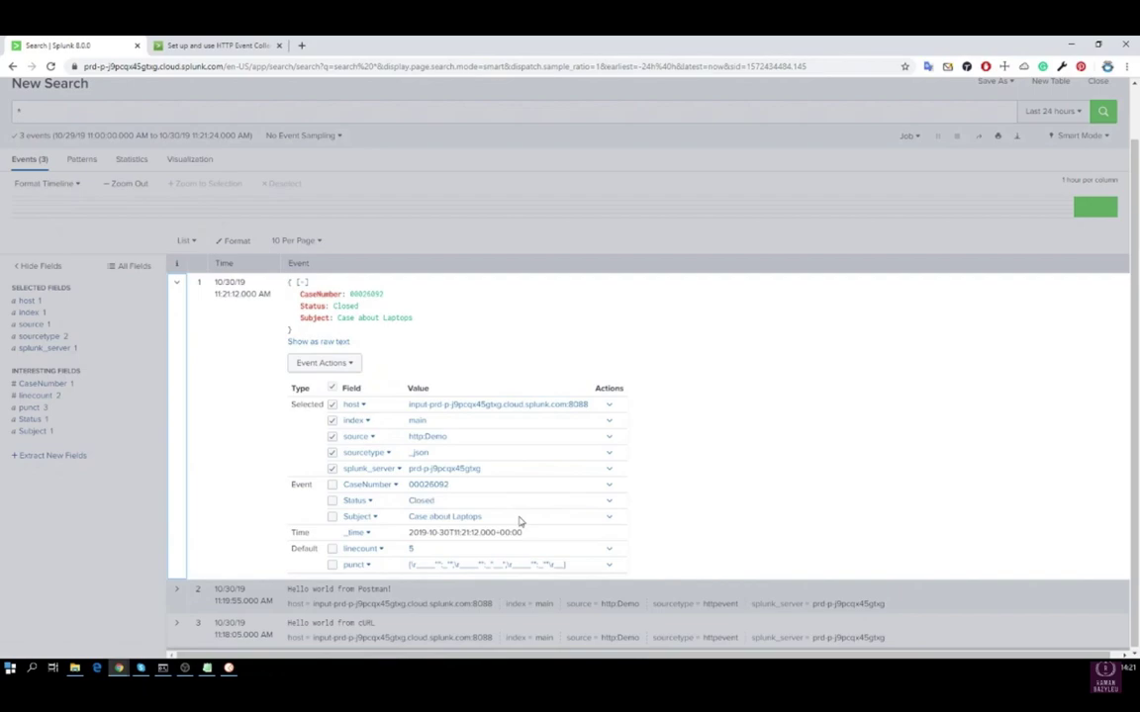
pyautogui.hotkey('alt', 'Tab')
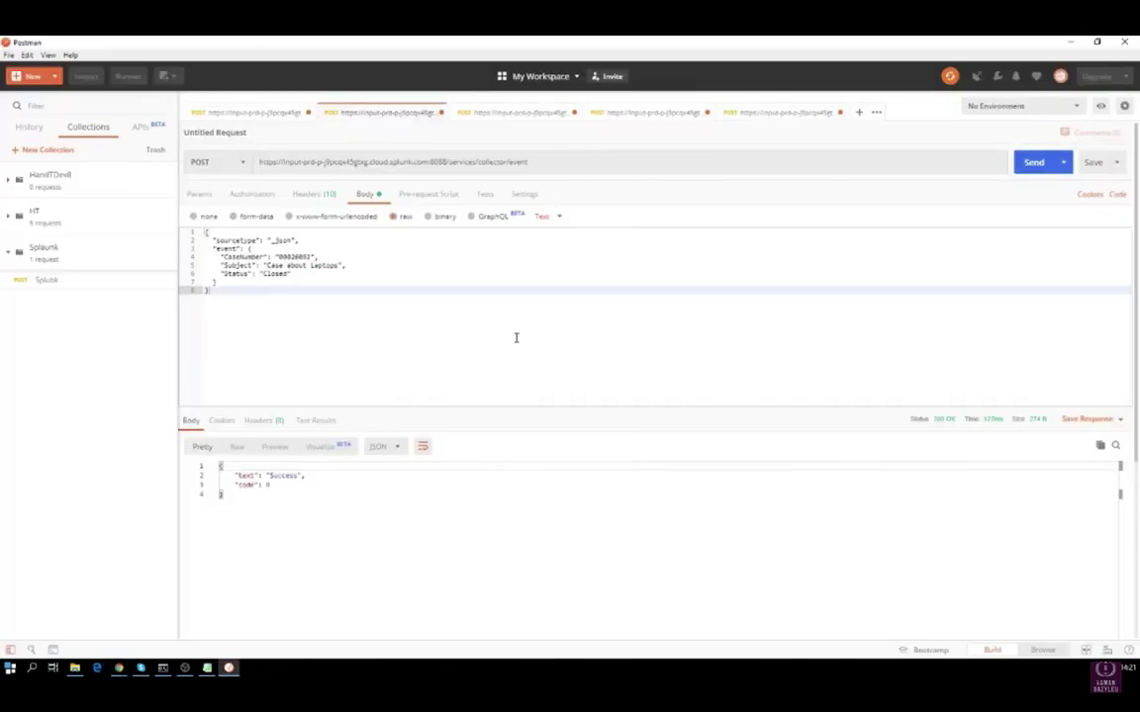
# Put the HEC token in the third request's Authorization header and send the Demo Event, getting Success.
pyautogui.click(486, 114)
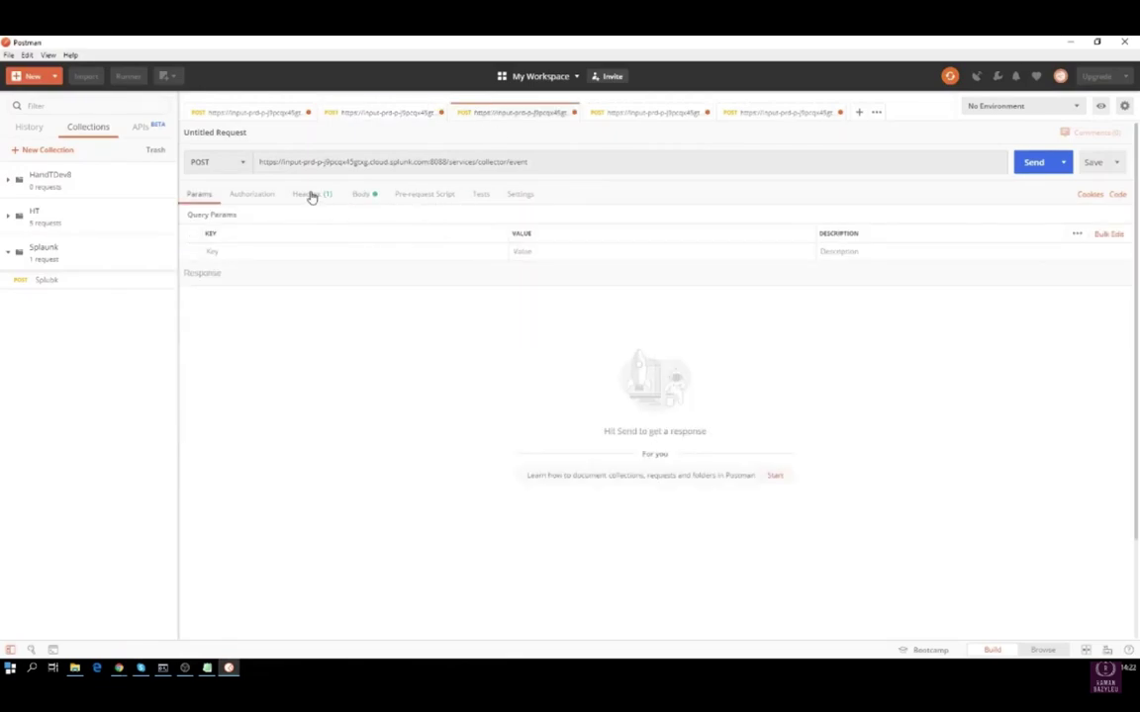
pyautogui.click(311, 194)
pyautogui.doubleClick(523, 251)
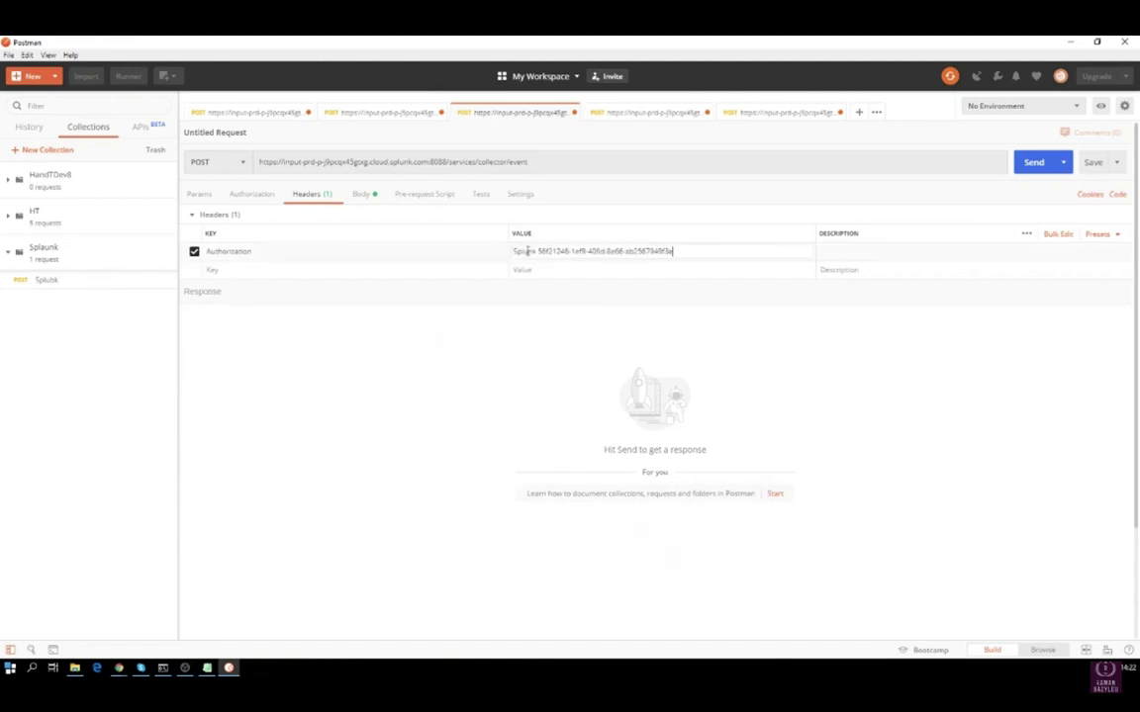
pyautogui.click(360, 195)
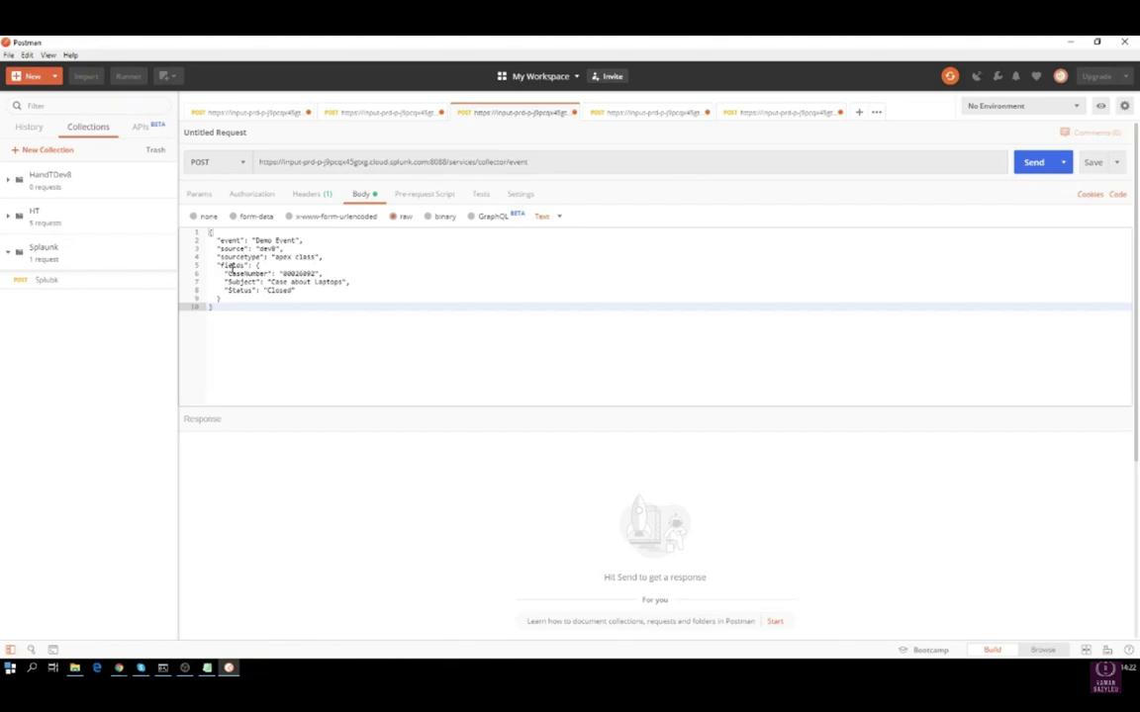
pyautogui.click(1032, 164)
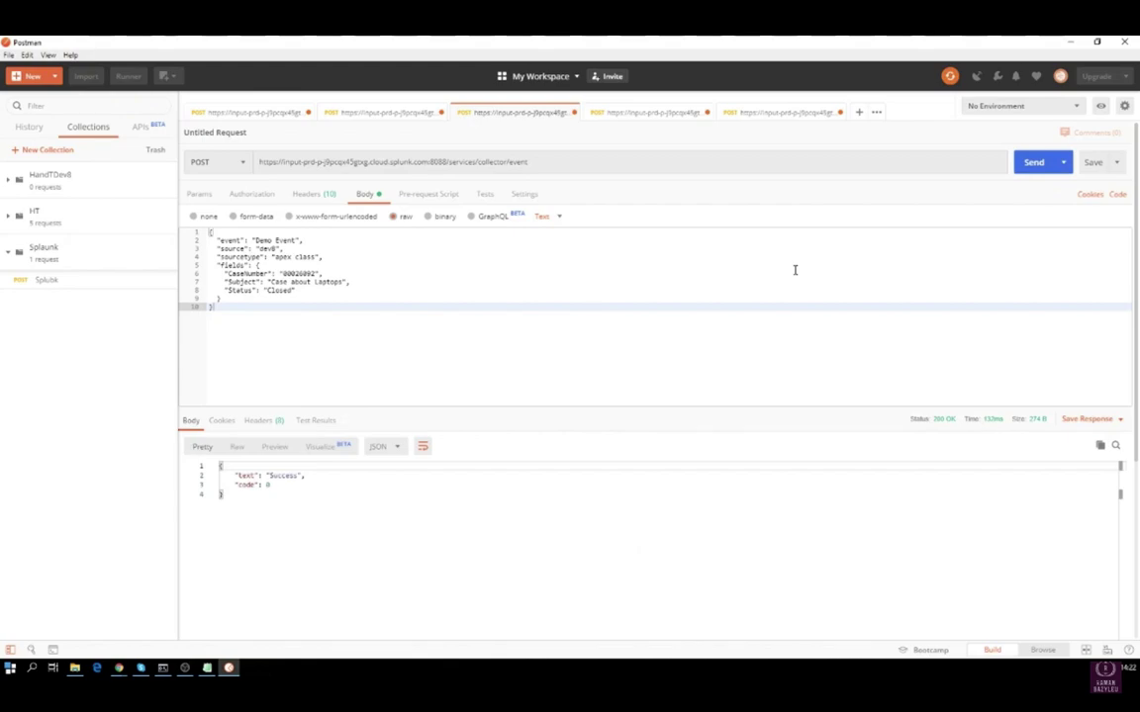
# Reload and re-run the search, then expand Demo Event to show source dev8 and sourcetype apex class.
pyautogui.hotkey('alt', 'Tab')
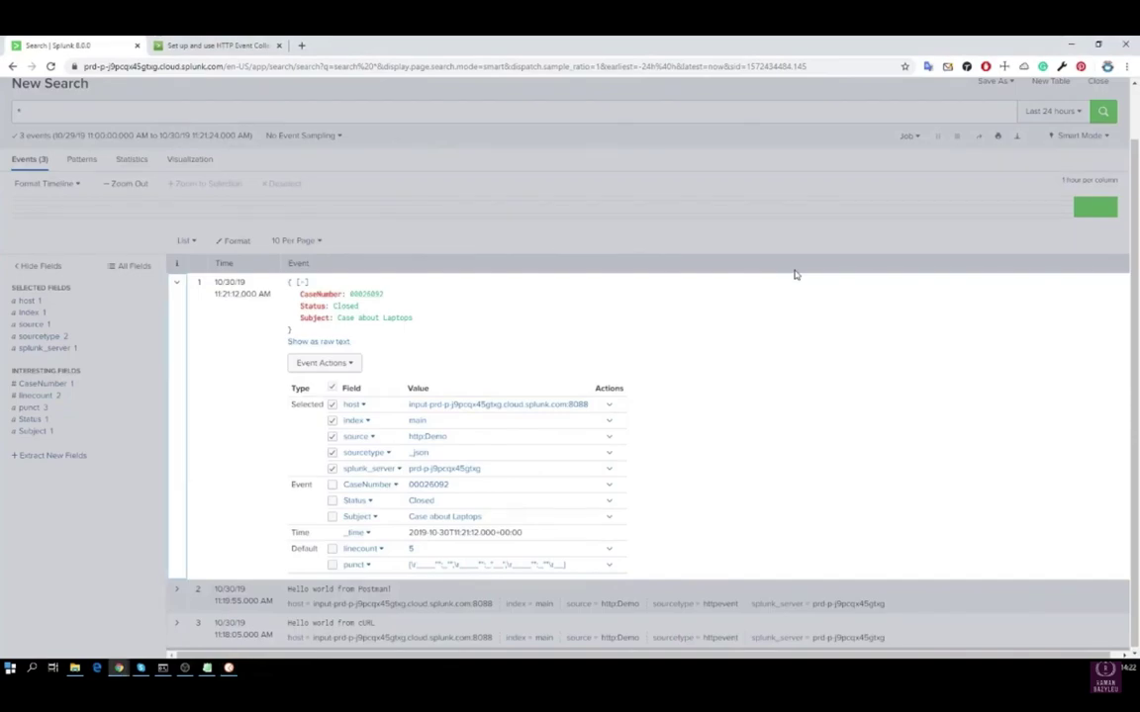
pyautogui.press('F5')
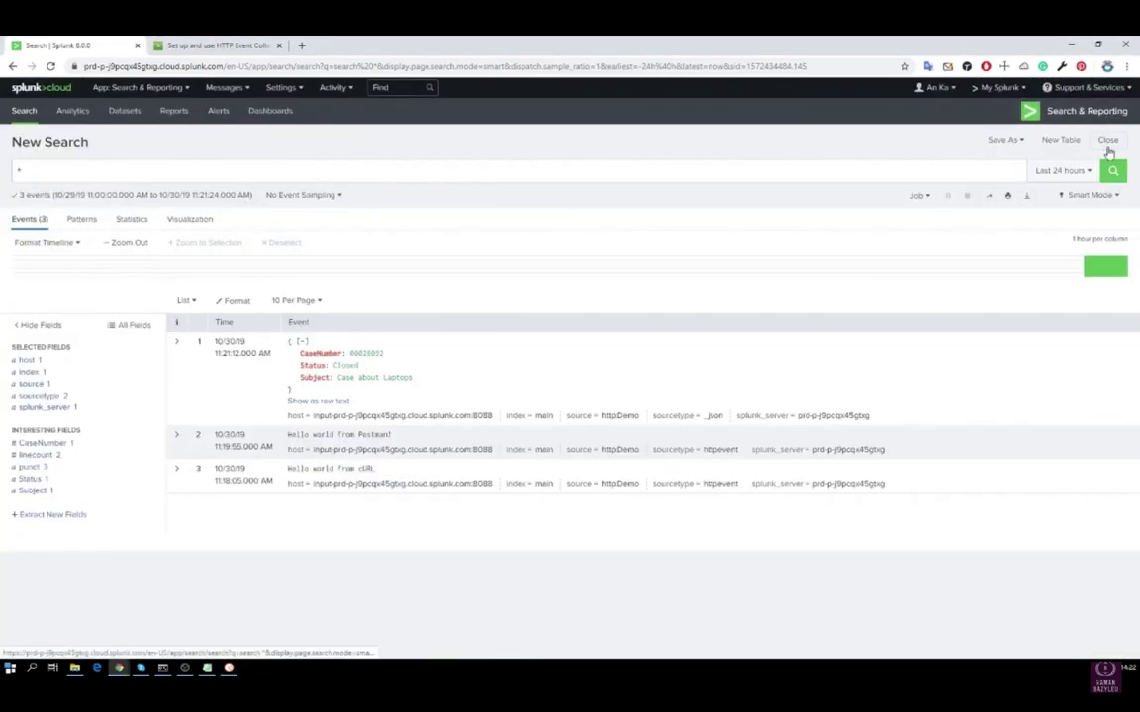
pyautogui.click(1113, 171)
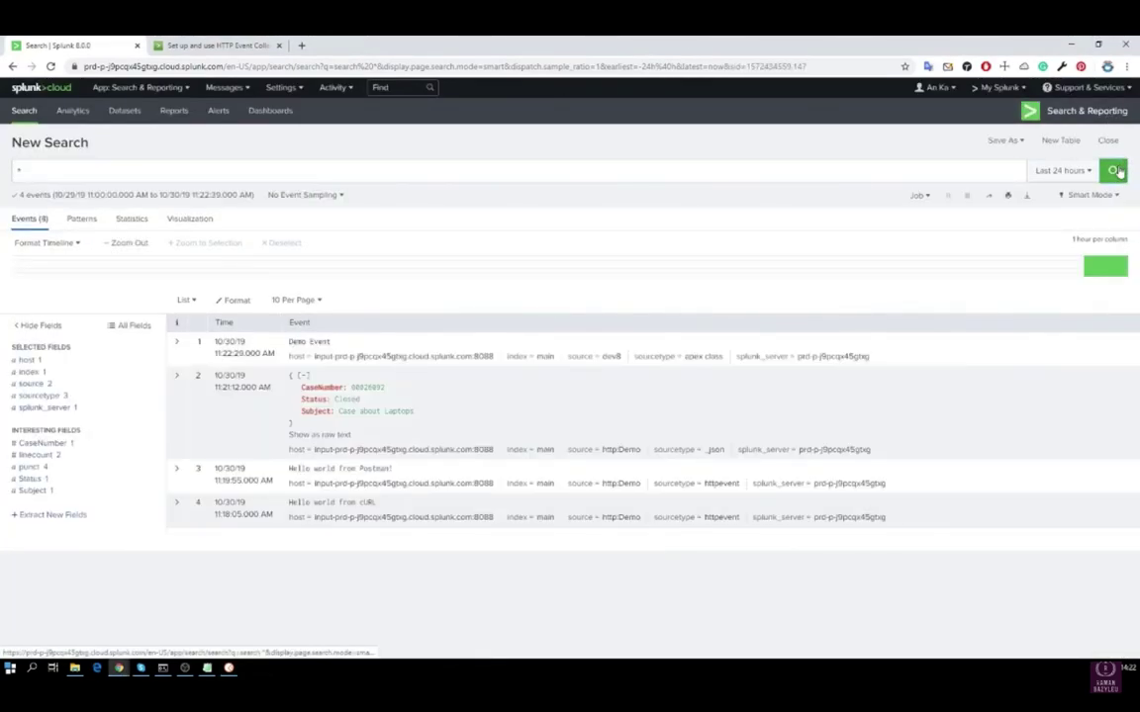
pyautogui.tripleClick(323, 341)
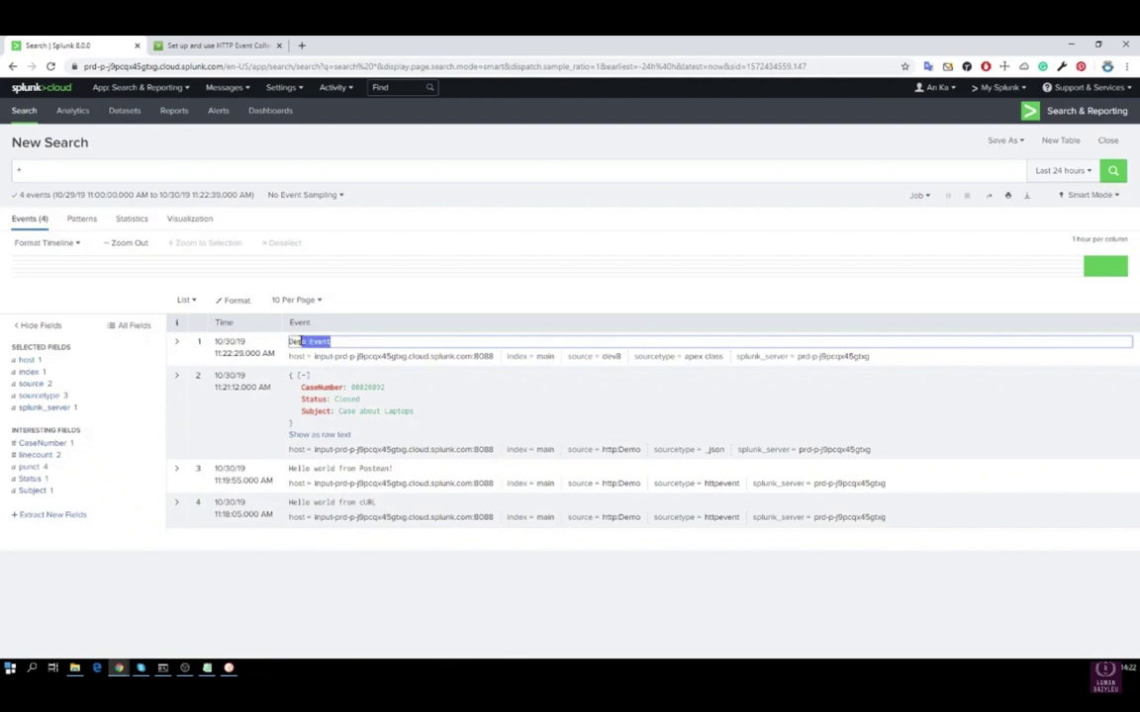
pyautogui.click(364, 344)
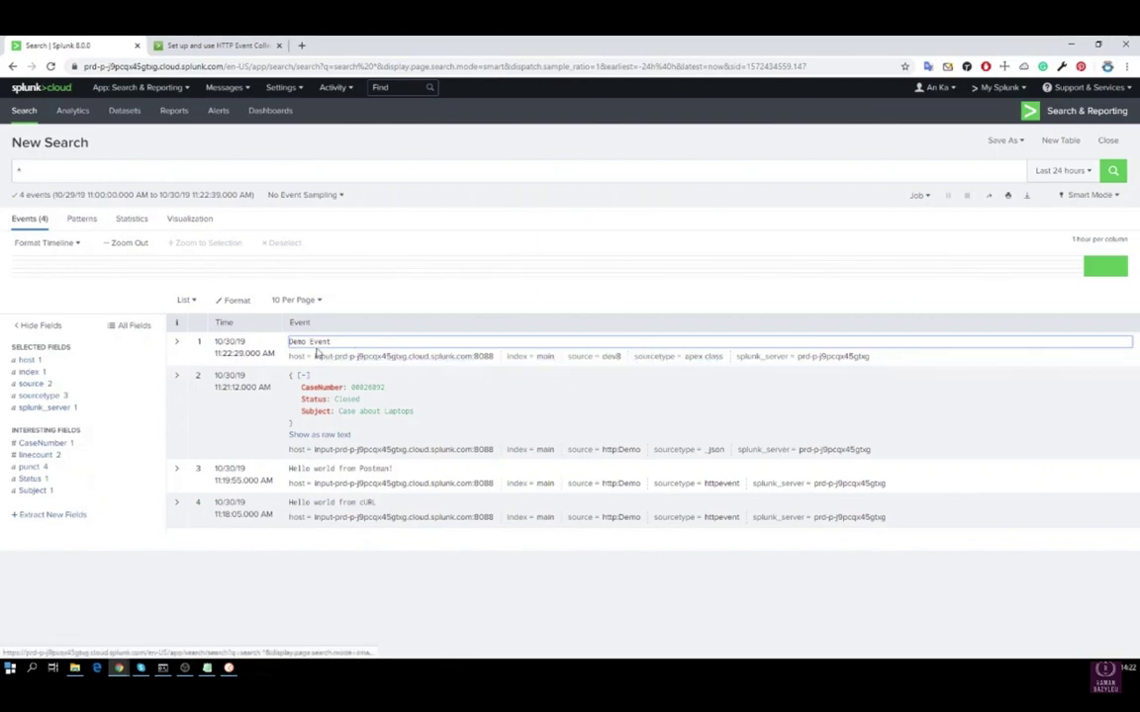
pyautogui.click(177, 343)
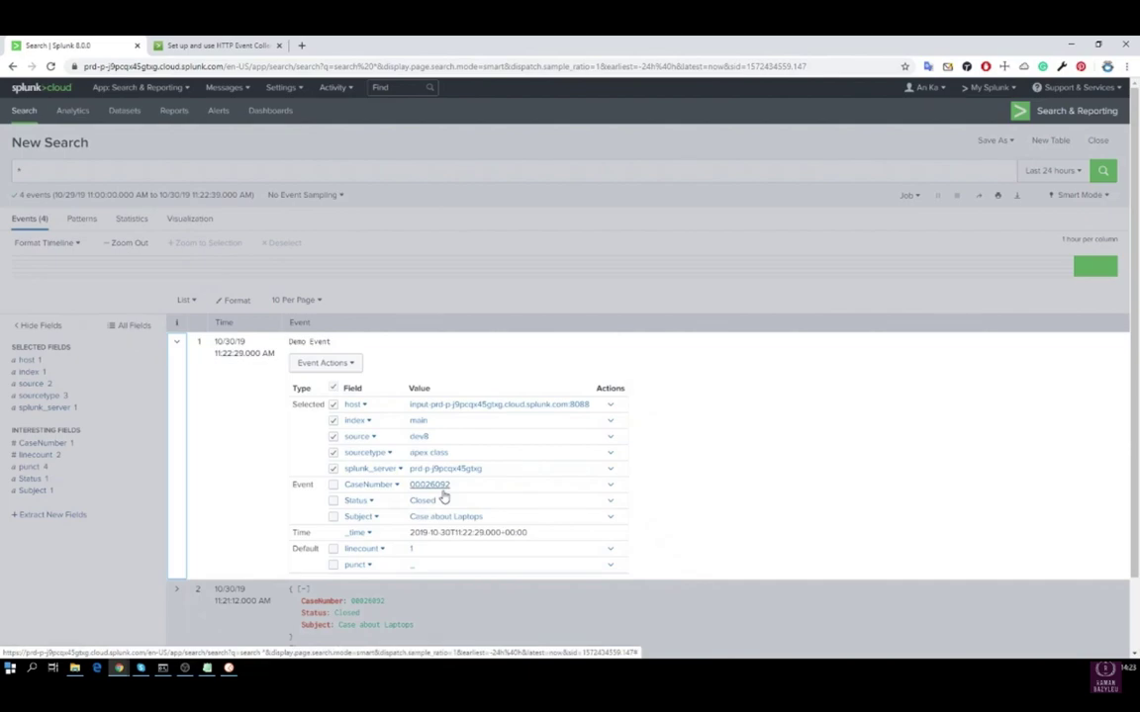
pyautogui.hotkey('alt', 'Tab')
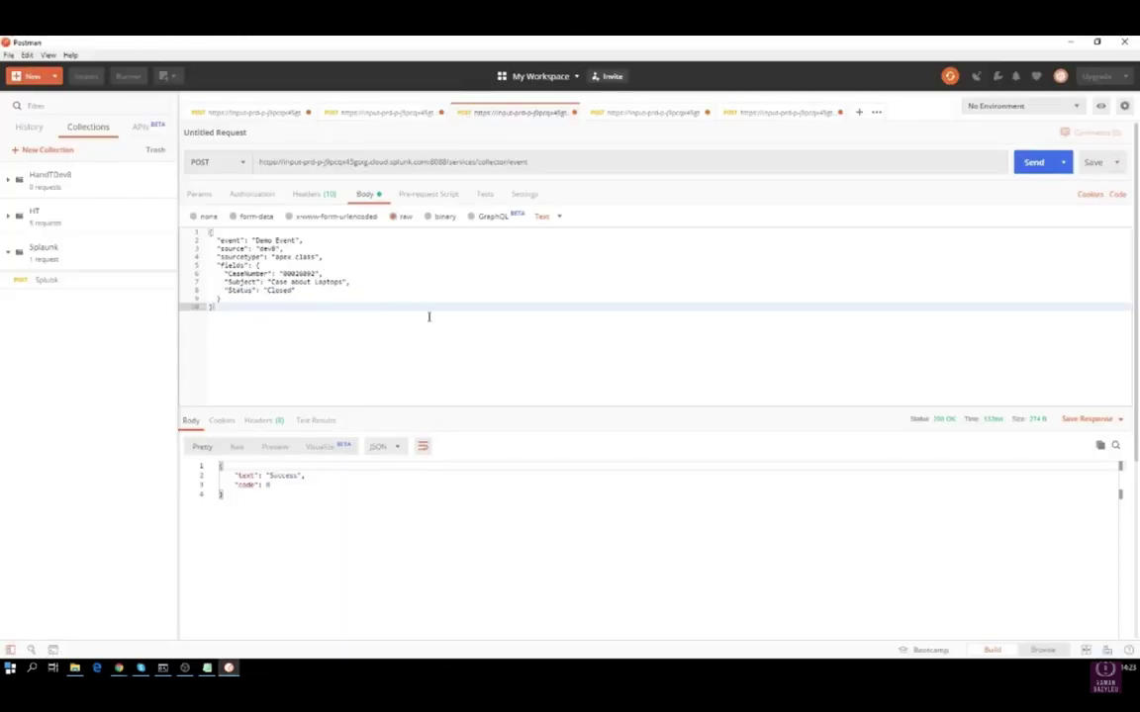
# View the fourth Postman request with its channel query parameter, then return to the Splunk search.
pyautogui.click(610, 113)
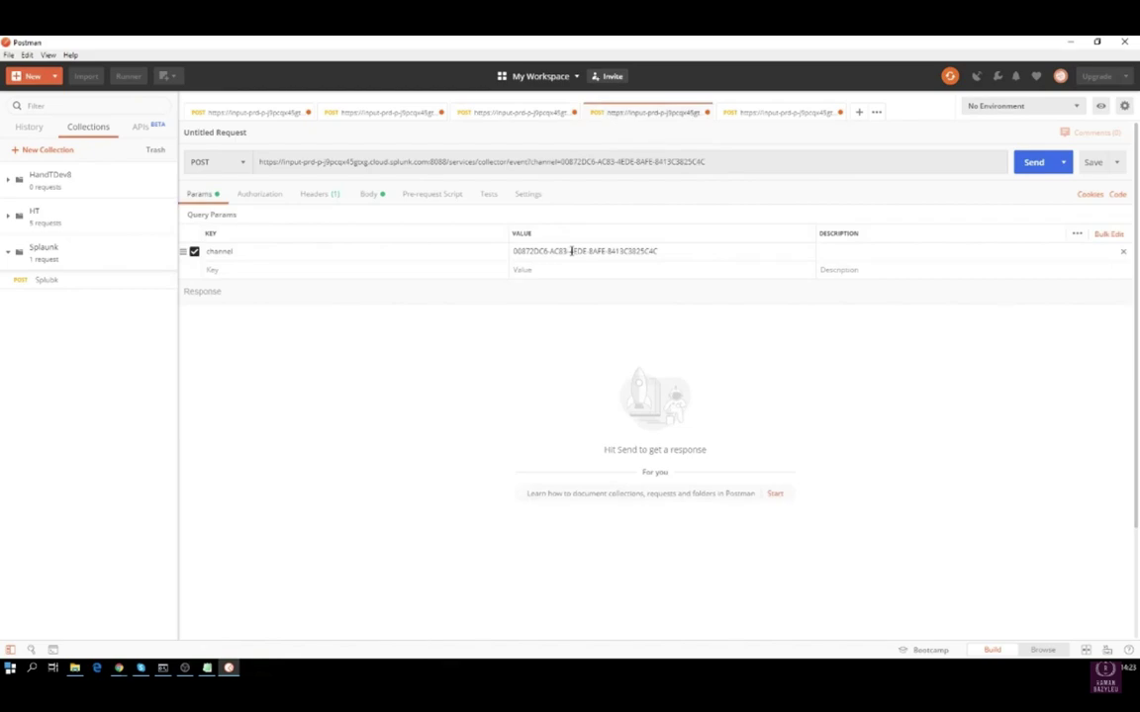
pyautogui.hotkey('alt', 'Tab')
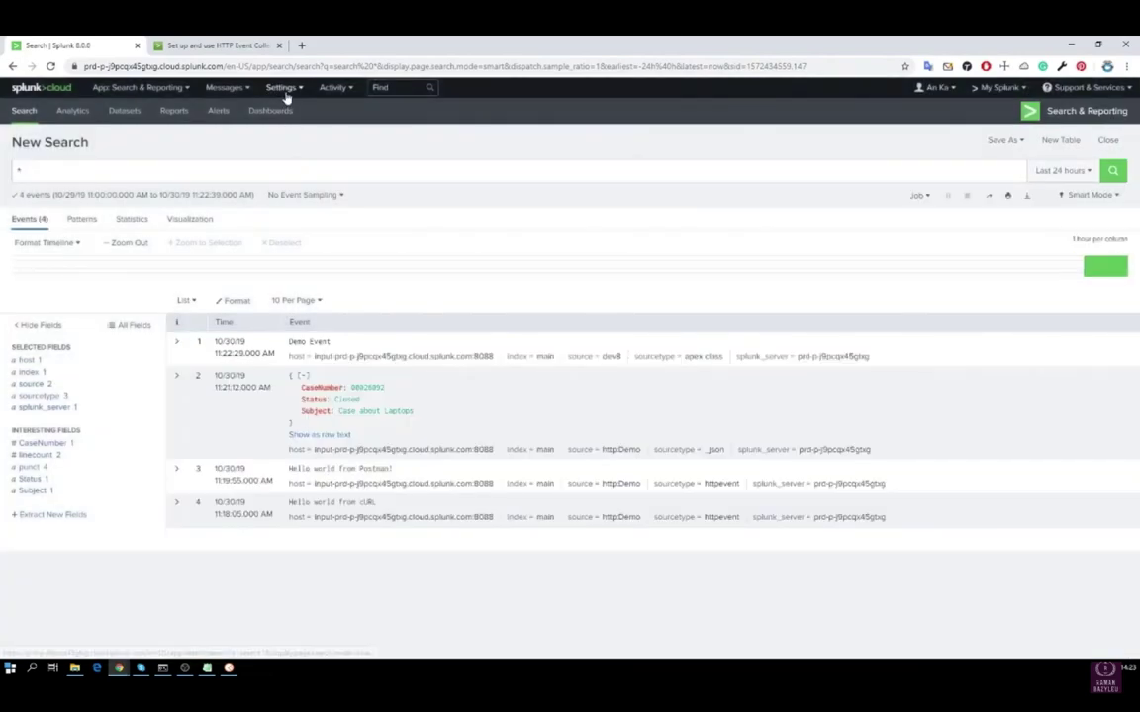
# Enable indexer acknowledgement on the Demo HTTP Event Collector token and save it.
pyautogui.click(281, 88)
pyautogui.click(356, 134)
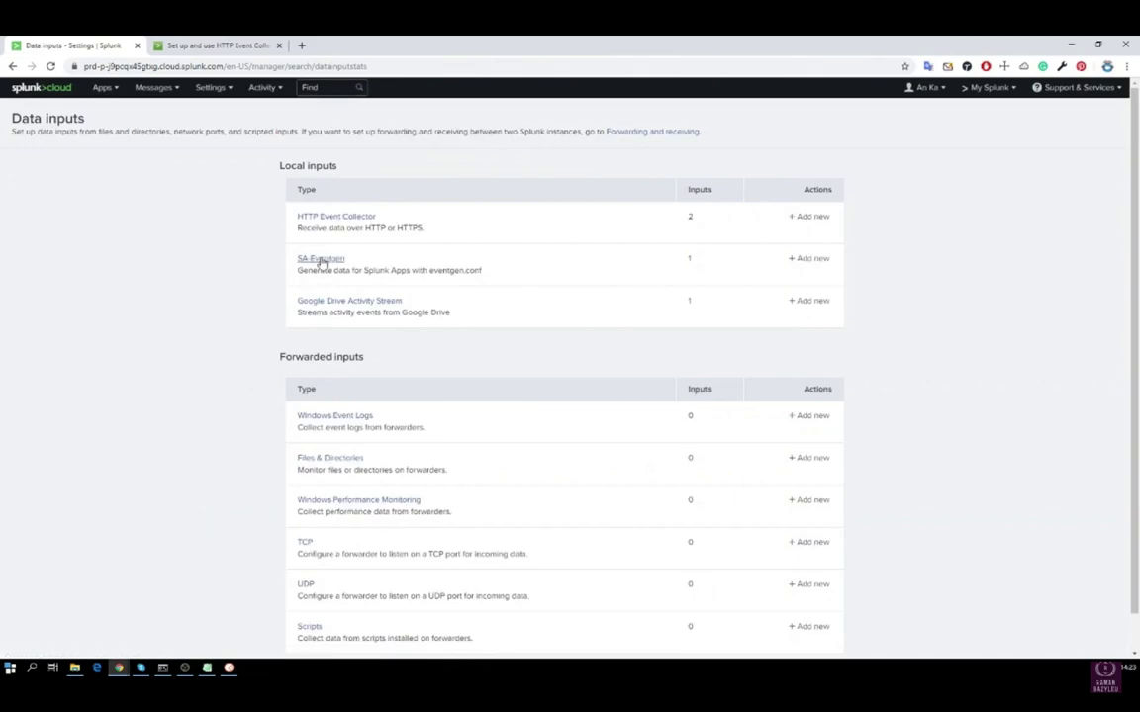
pyautogui.click(356, 218)
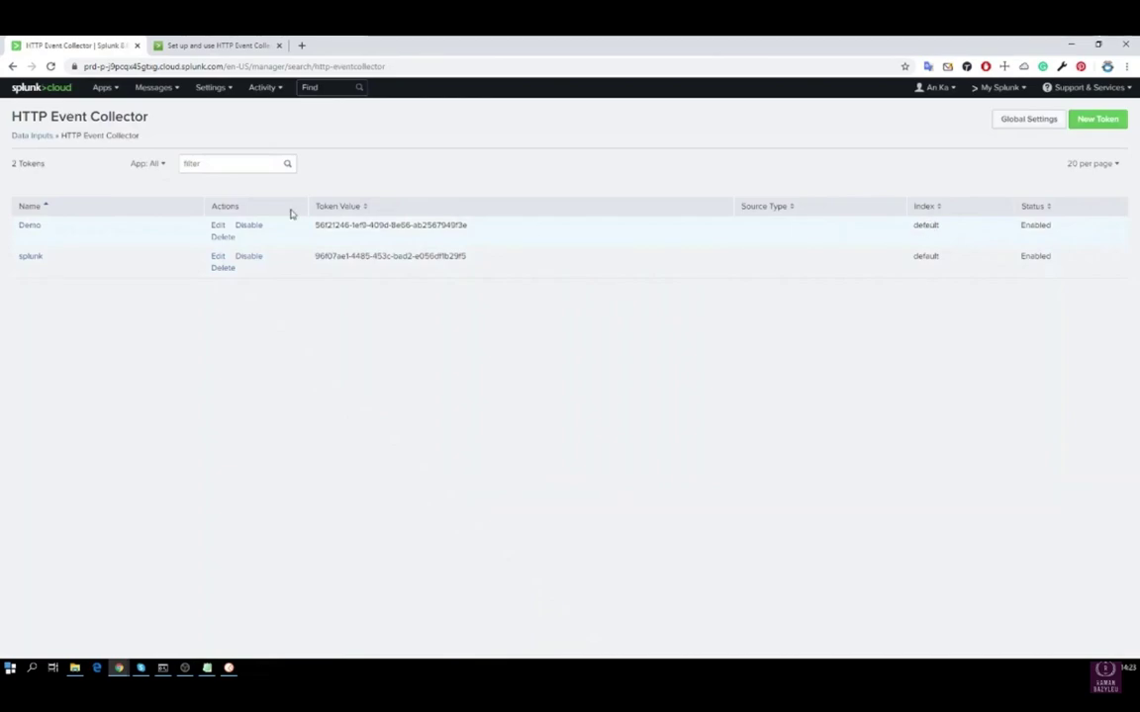
pyautogui.click(218, 228)
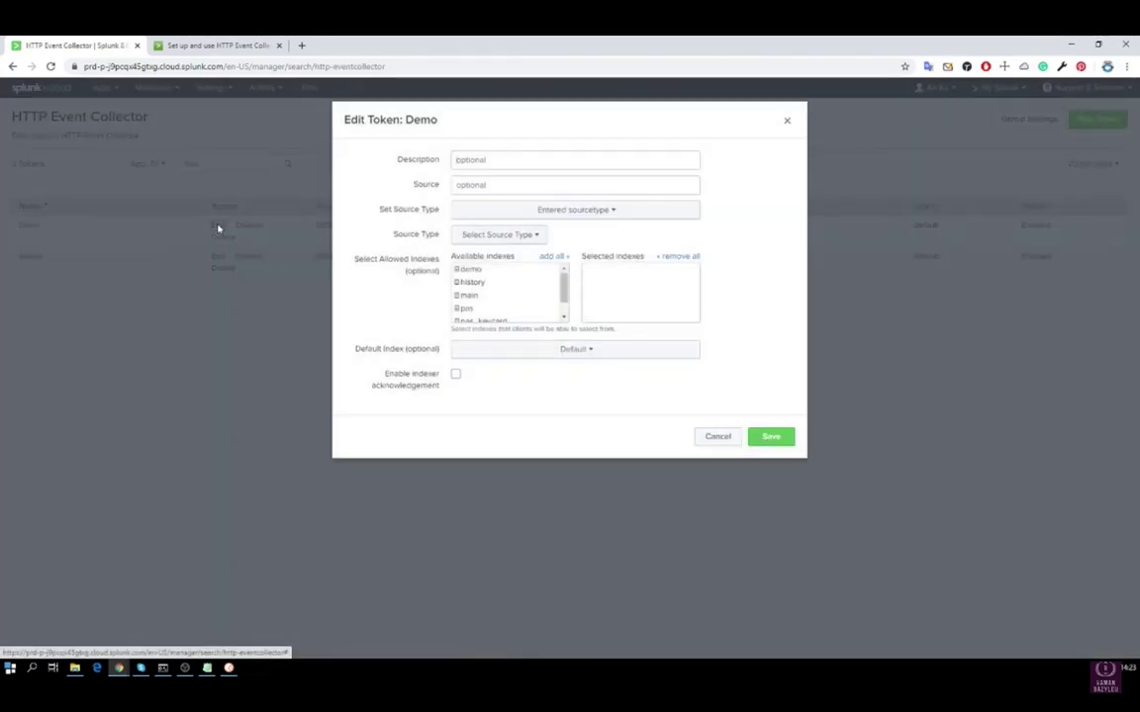
pyautogui.click(455, 378)
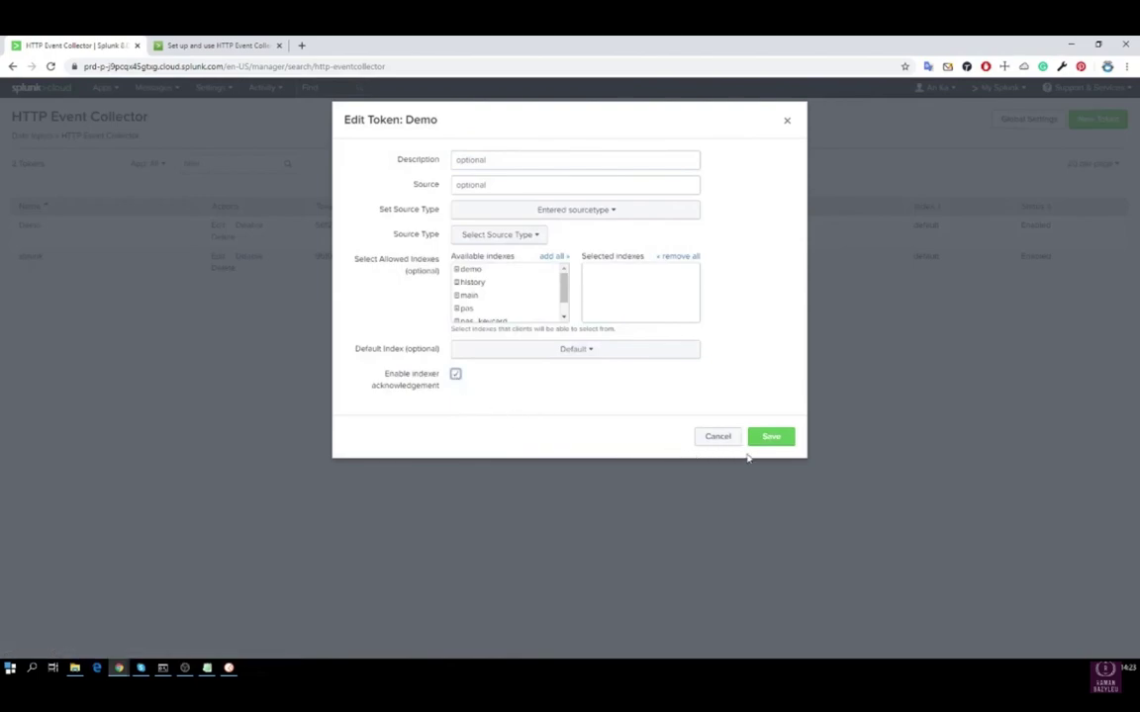
pyautogui.click(770, 436)
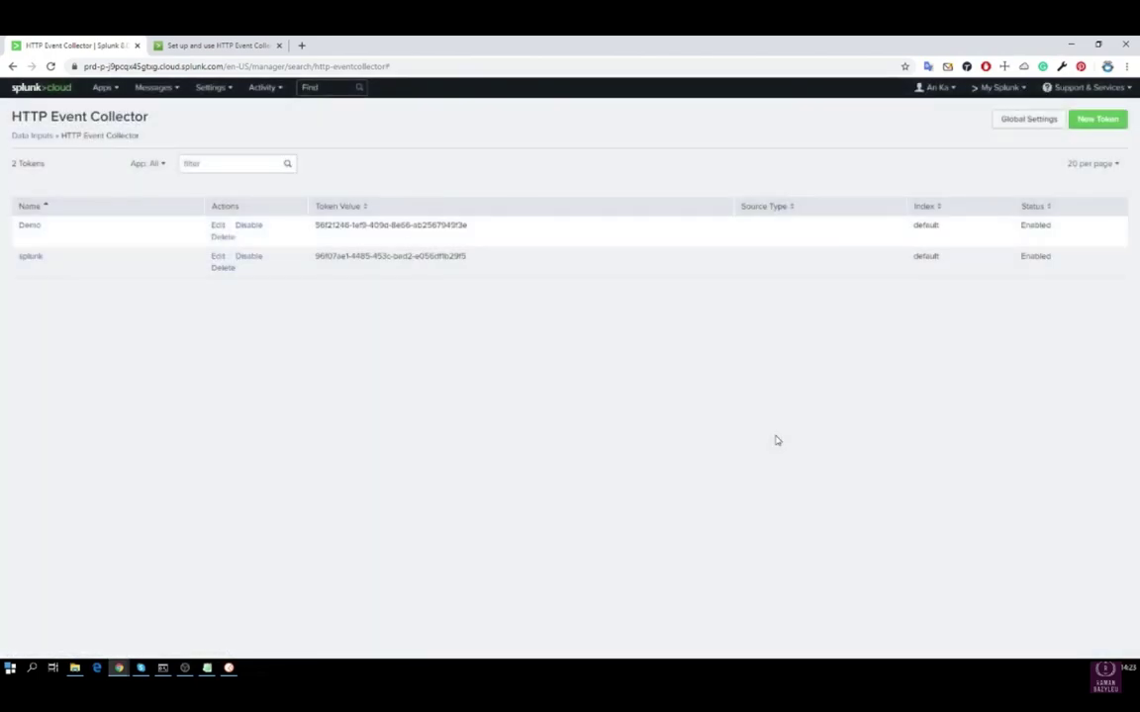
pyautogui.hotkey('alt', 'Tab')
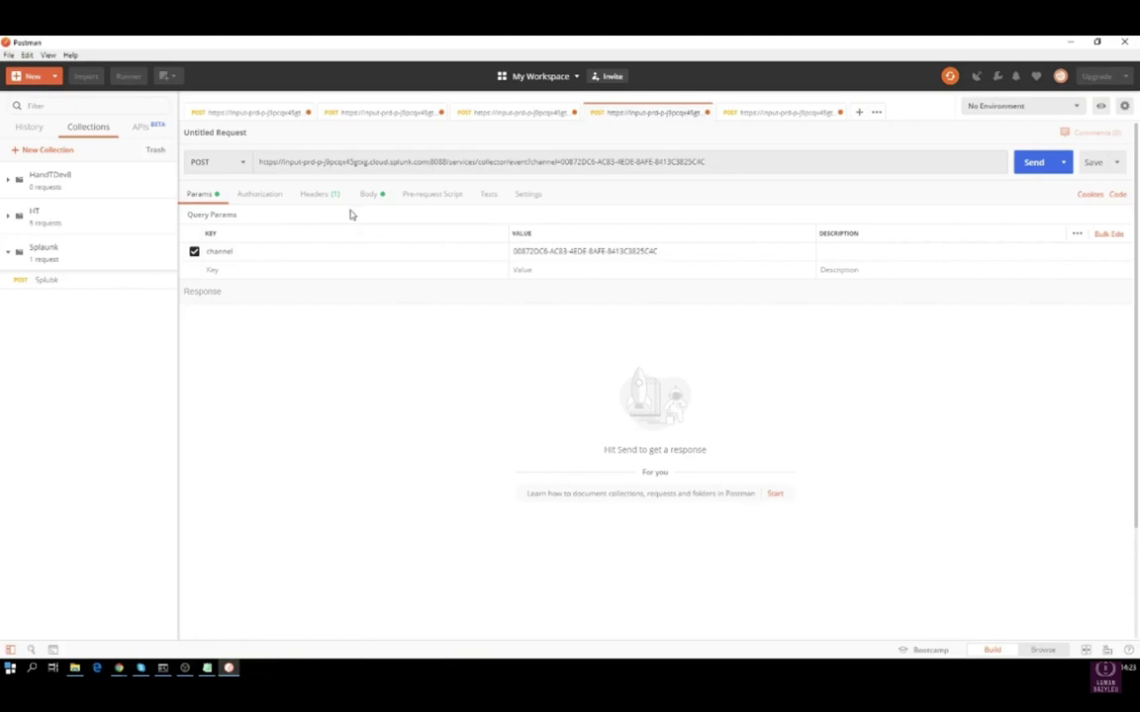
# Paste the Demo token into the channel request's Authorization header and send it, getting ackId 0.
pyautogui.click(323, 197)
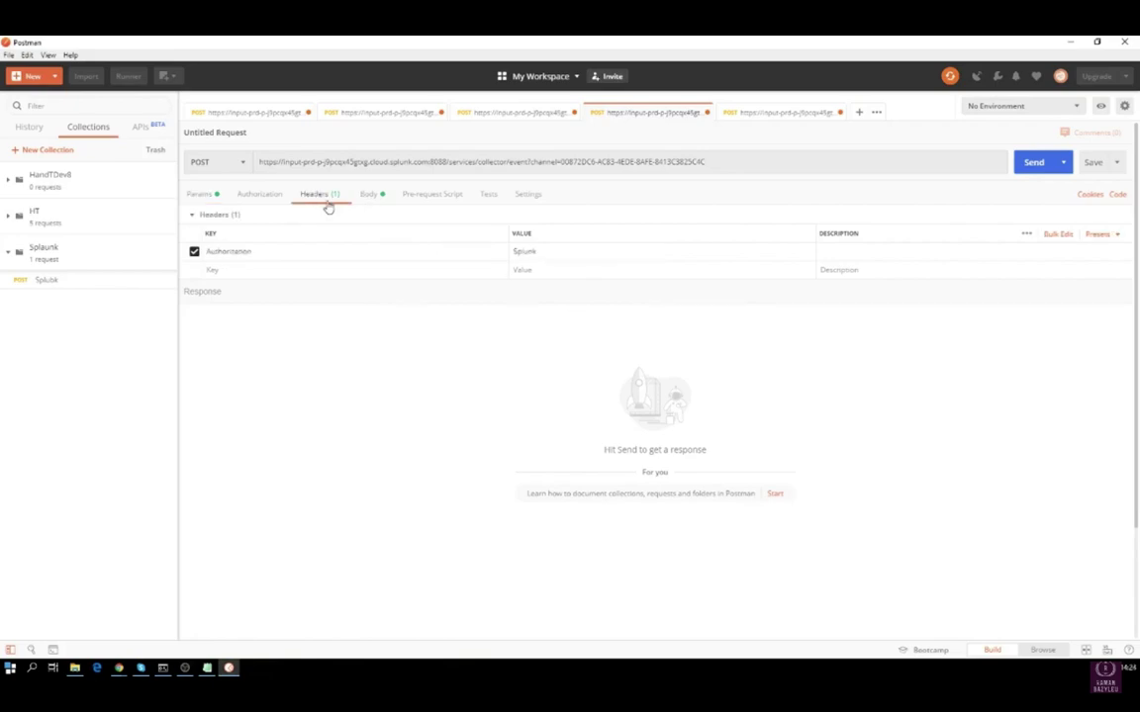
pyautogui.doubleClick(524, 251)
pyautogui.click(371, 195)
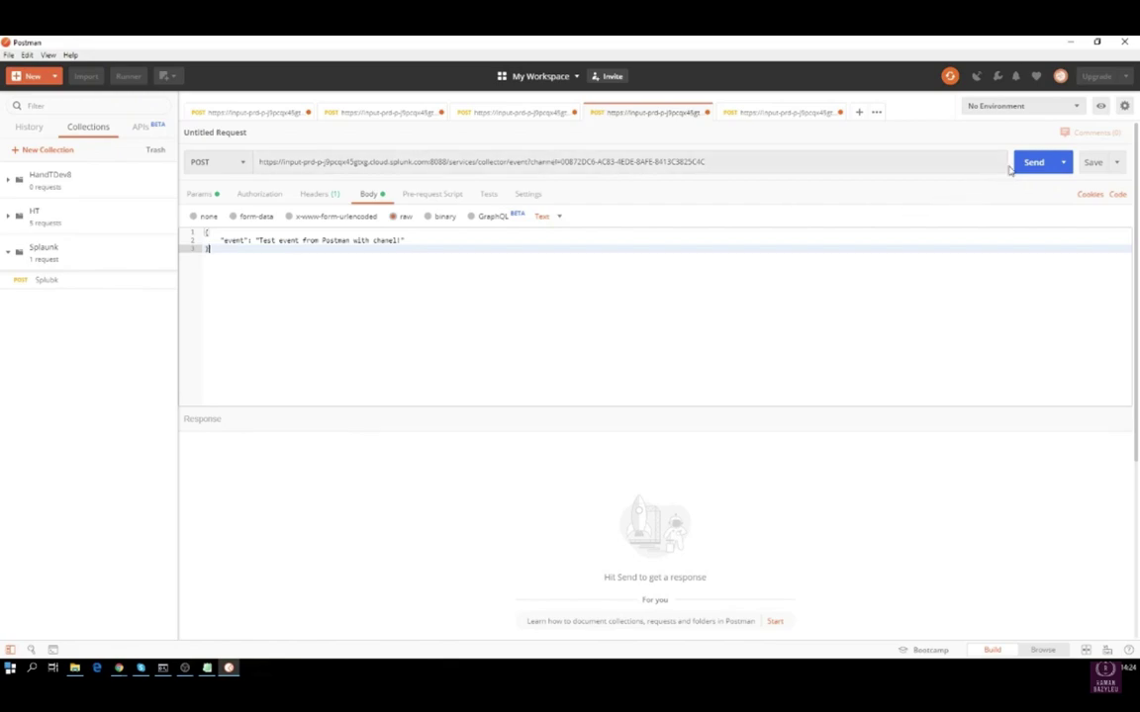
pyautogui.click(1027, 164)
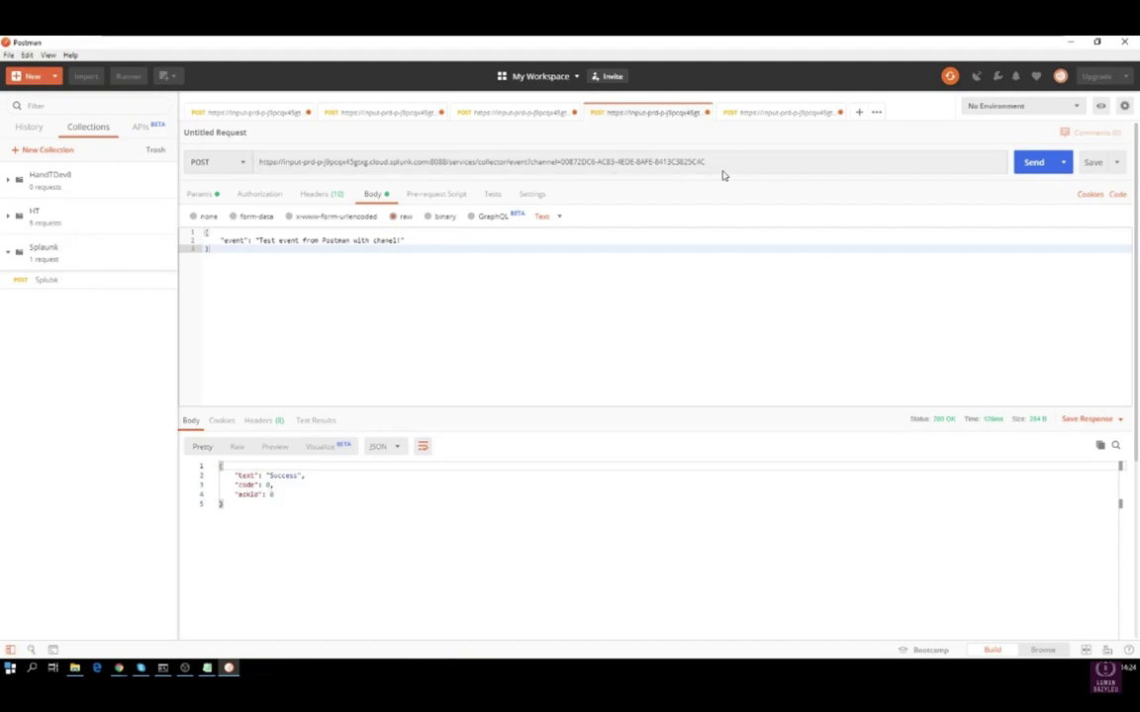
pyautogui.hotkey('alt', 'Tab')
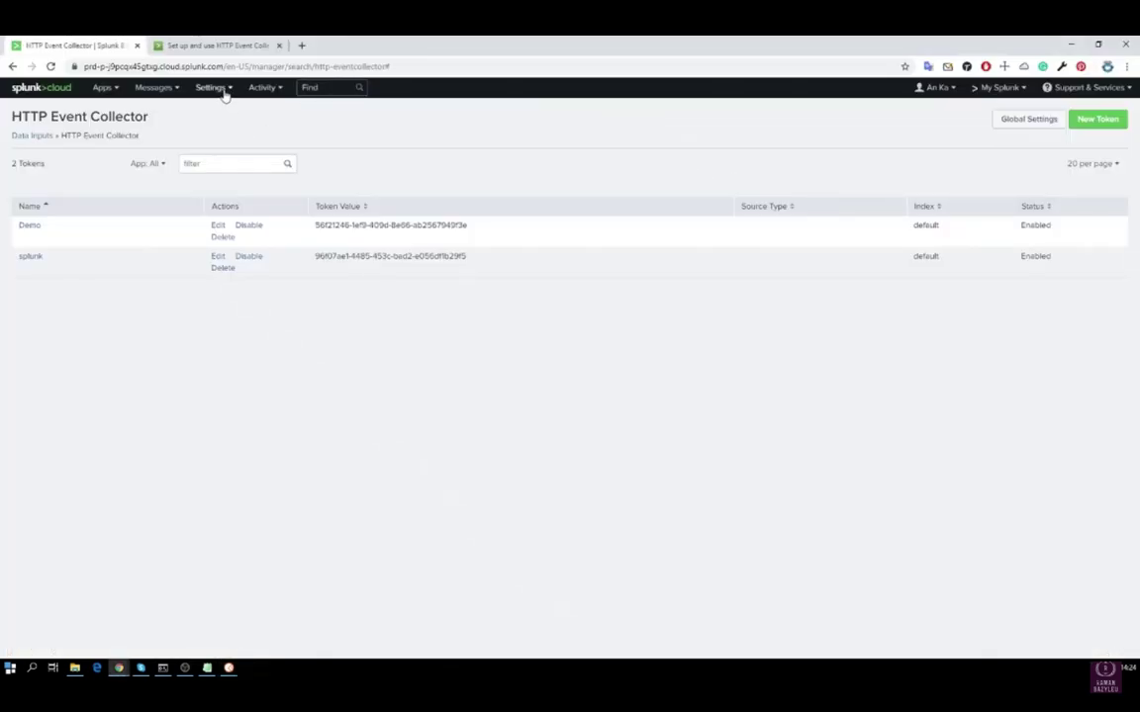
# Run a new search in Search & Reporting and expand the newest event, 'Test event from Postman with chanel!'.
pyautogui.click(106, 90)
pyautogui.click(107, 116)
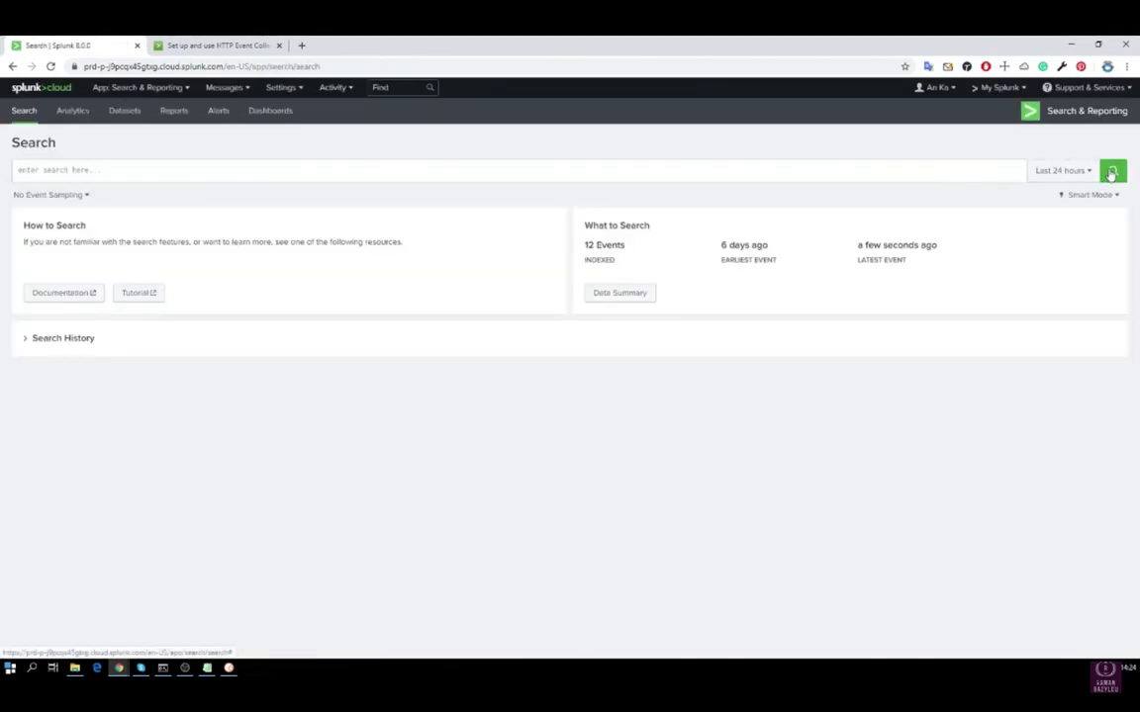
pyautogui.click(353, 170)
pyautogui.write('i')
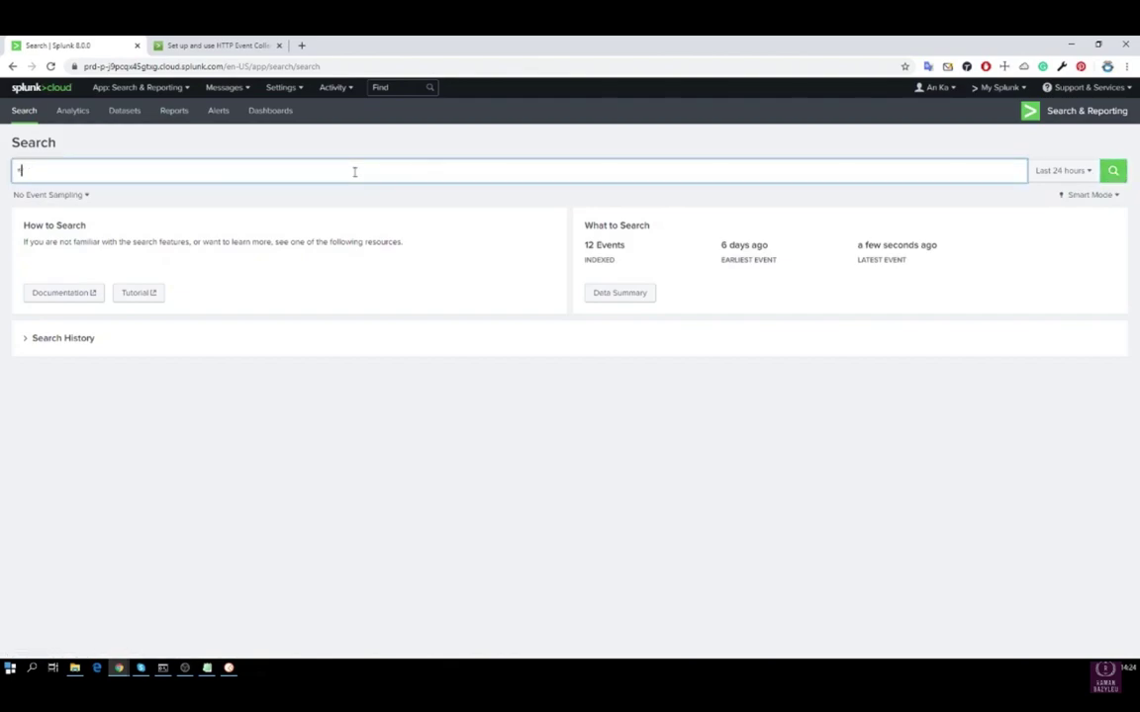
pyautogui.press('Return')
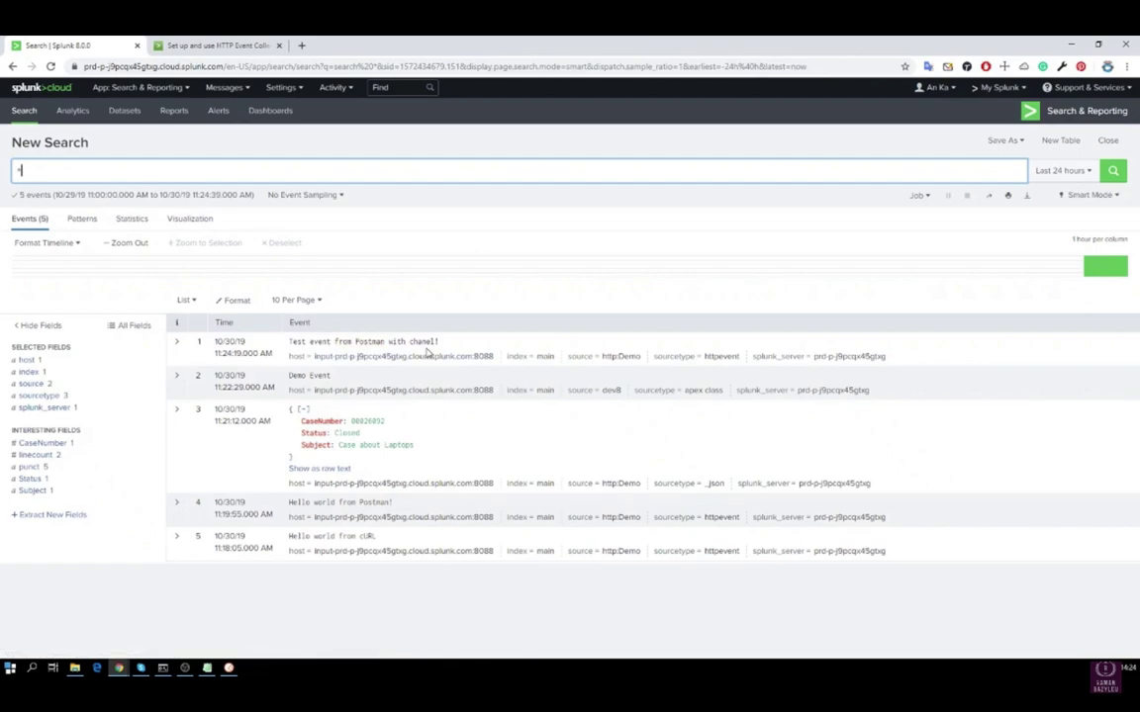
pyautogui.click(175, 342)
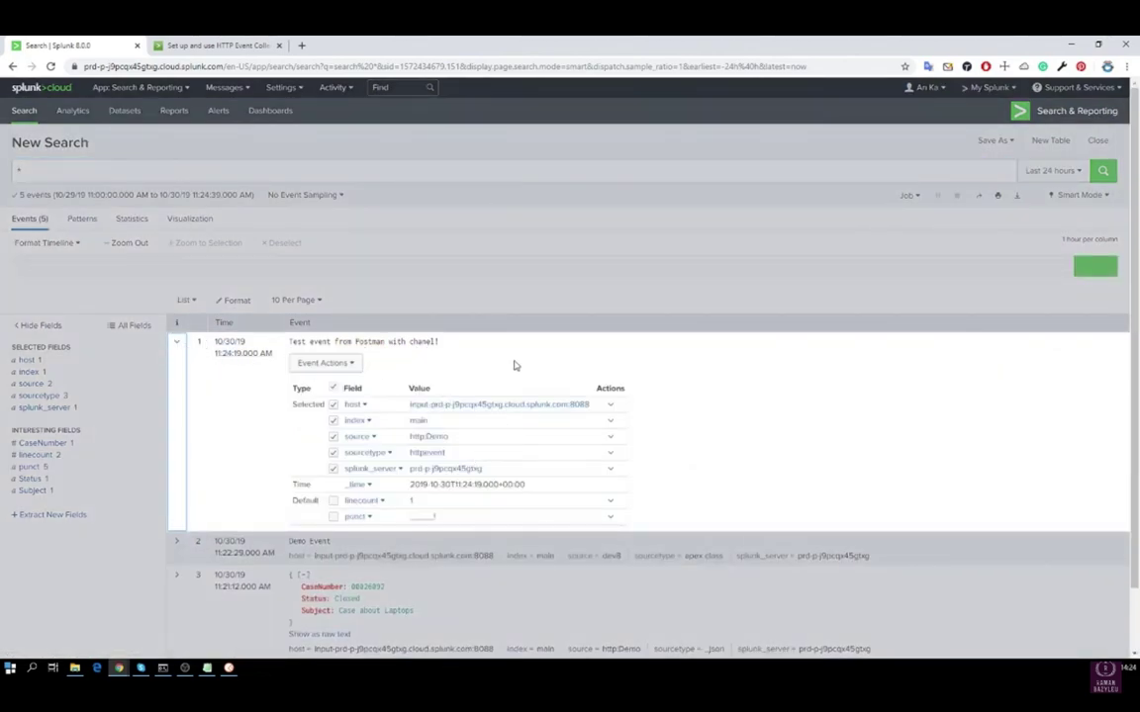
pyautogui.hotkey('alt', 'Tab')
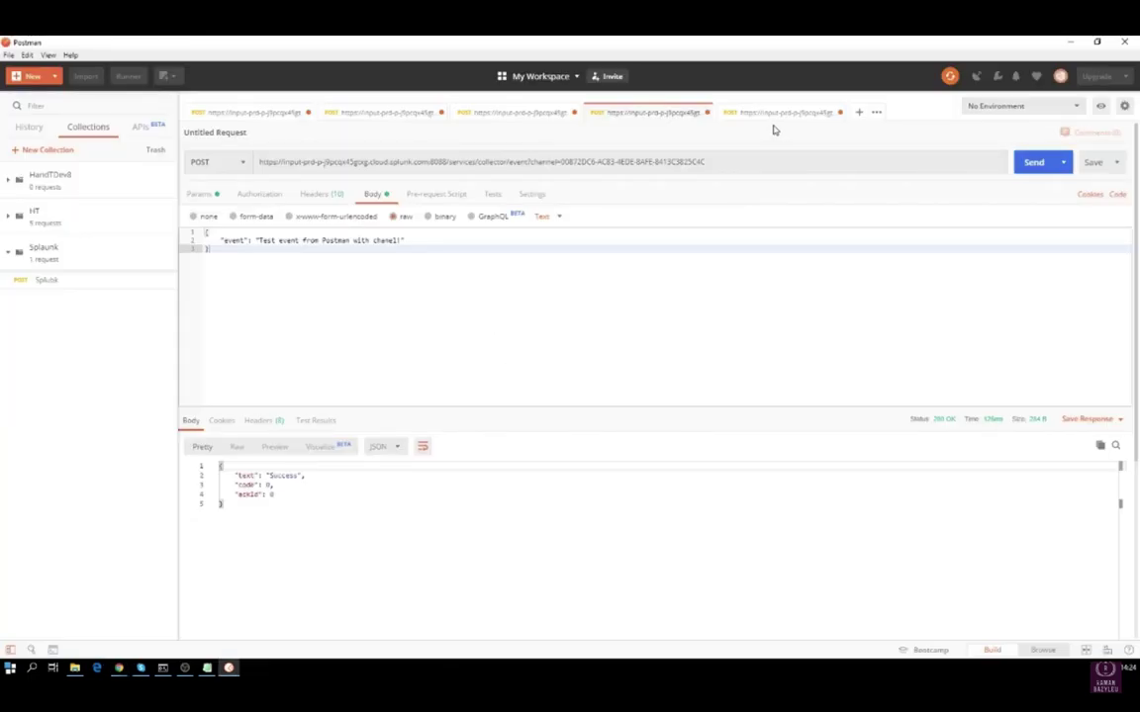
# Add an Authorization header carrying the Demo token to the ack request.
pyautogui.click(767, 116)
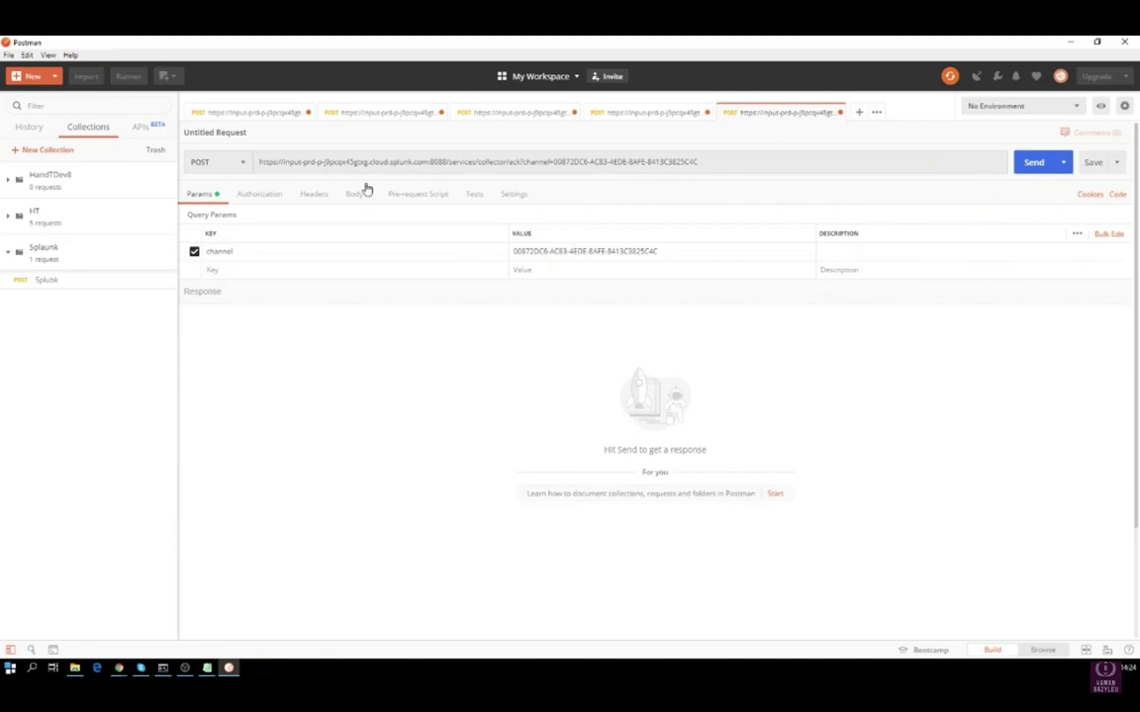
pyautogui.click(352, 194)
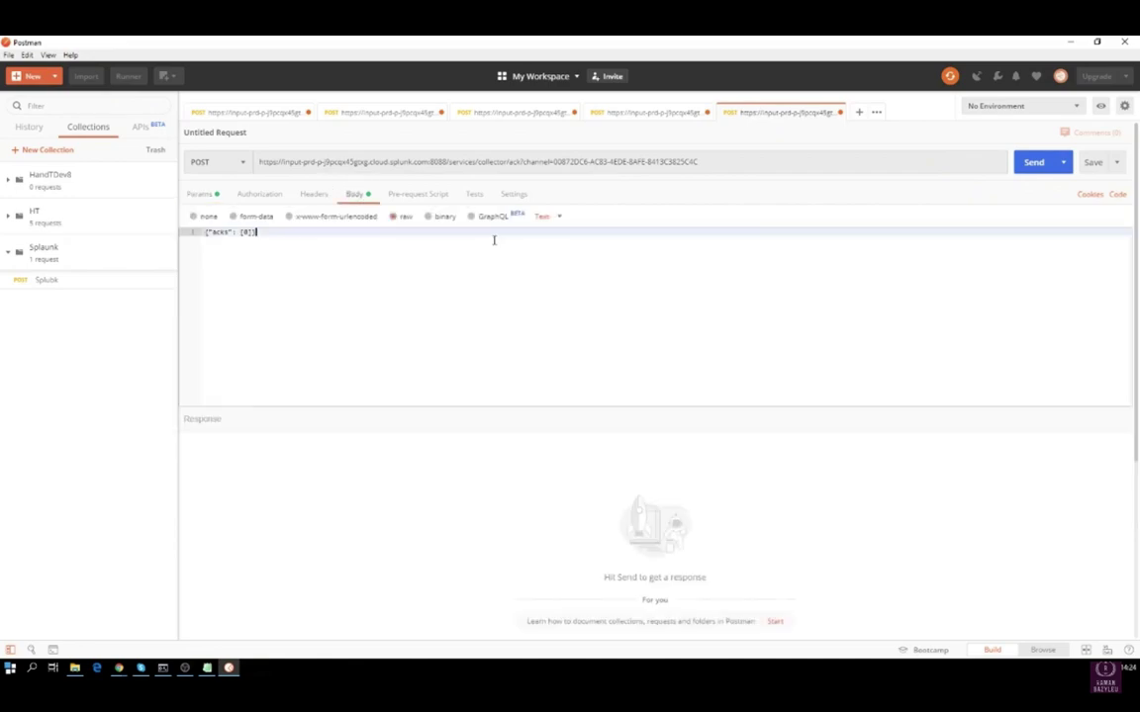
pyautogui.click(313, 194)
pyautogui.click(534, 253)
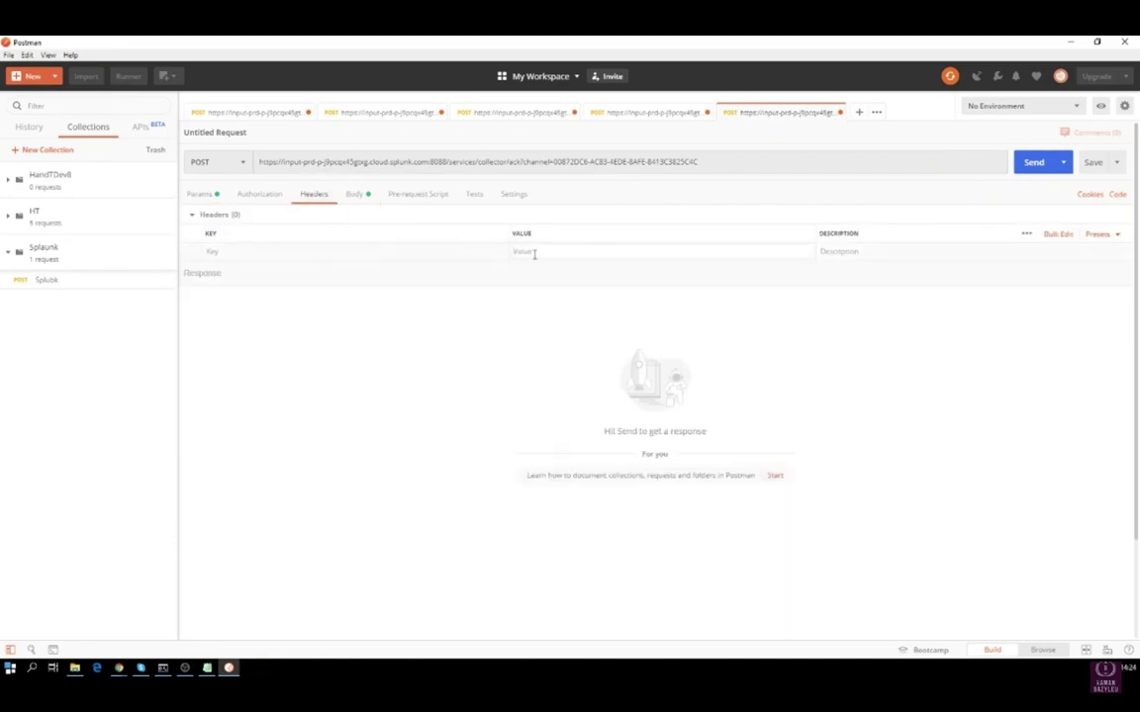
pyautogui.hotkey('ctrl', 'v')
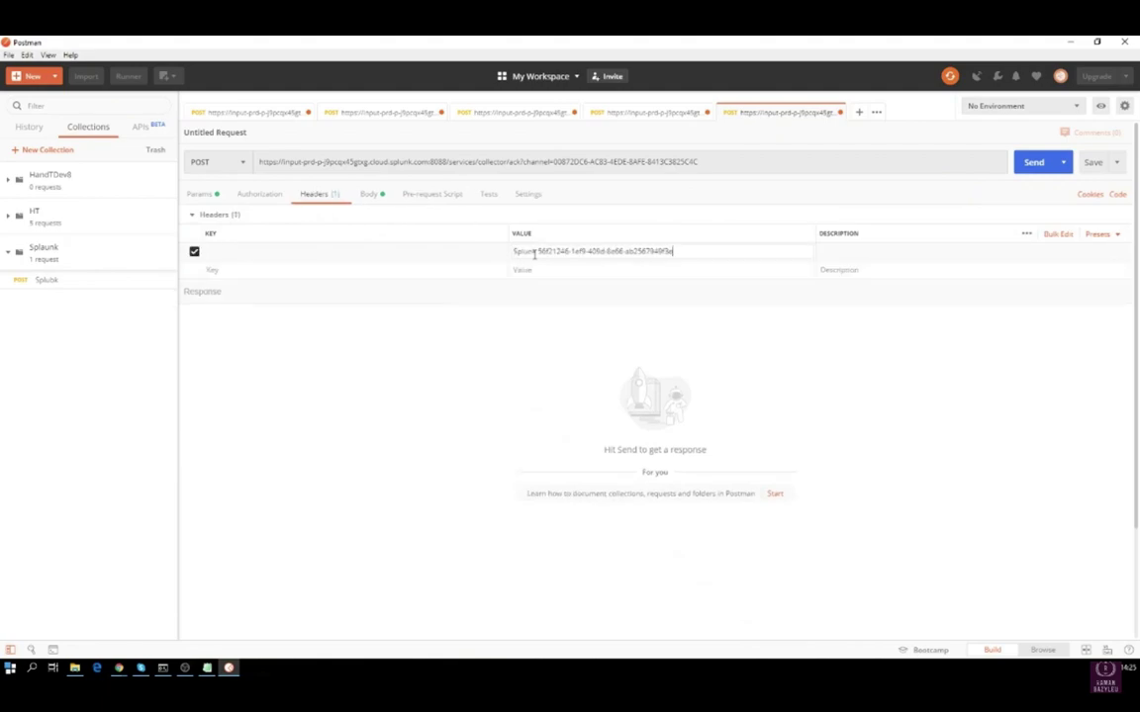
pyautogui.write('Authorization')
# Check the body {"acks": [0]} against the event's ackId and send, getting ack 0 true.
pyautogui.click(369, 194)
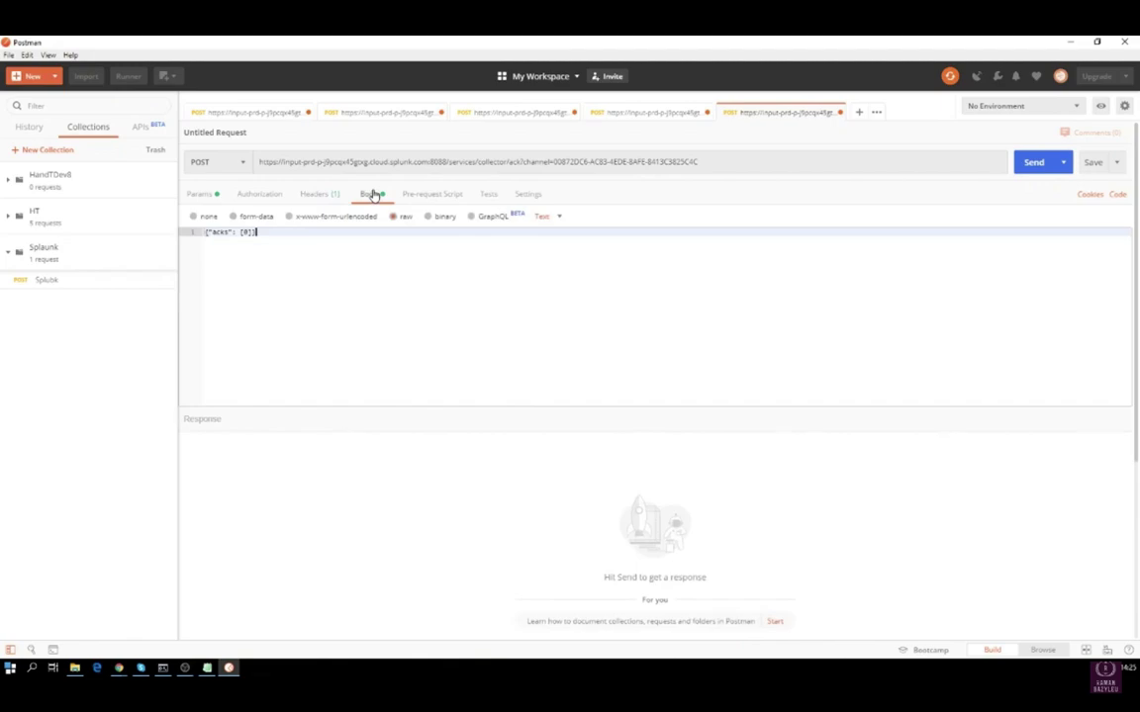
pyautogui.click(244, 242)
pyautogui.click(246, 234)
pyautogui.click(638, 114)
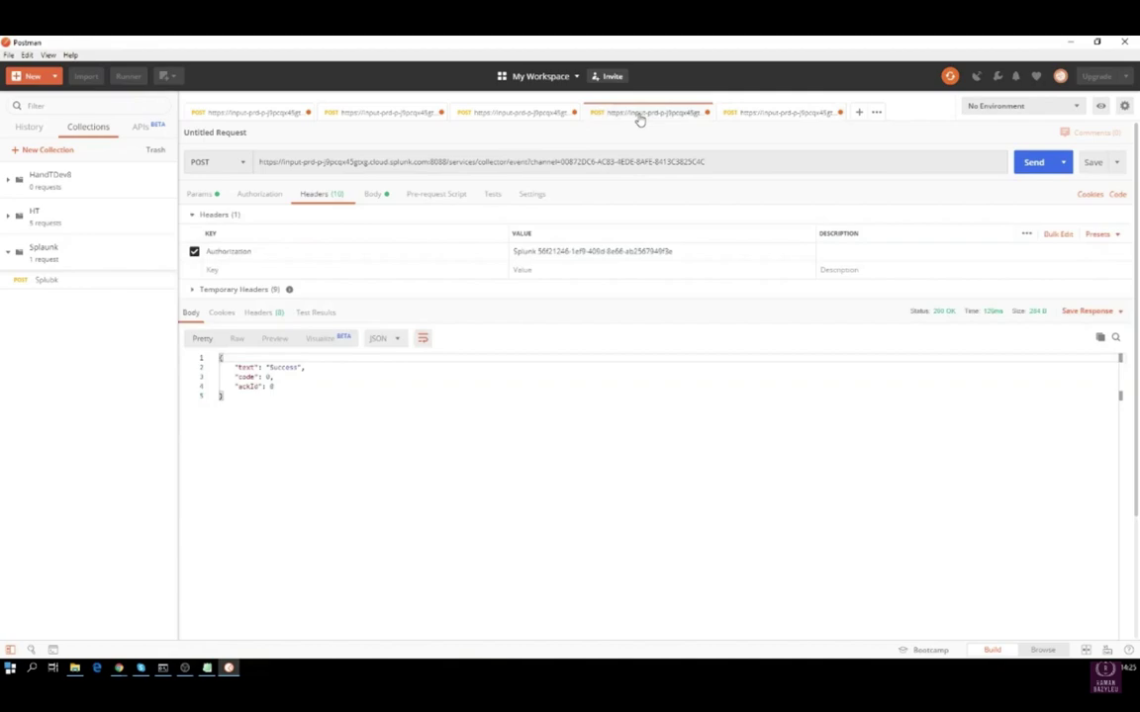
pyautogui.click(752, 114)
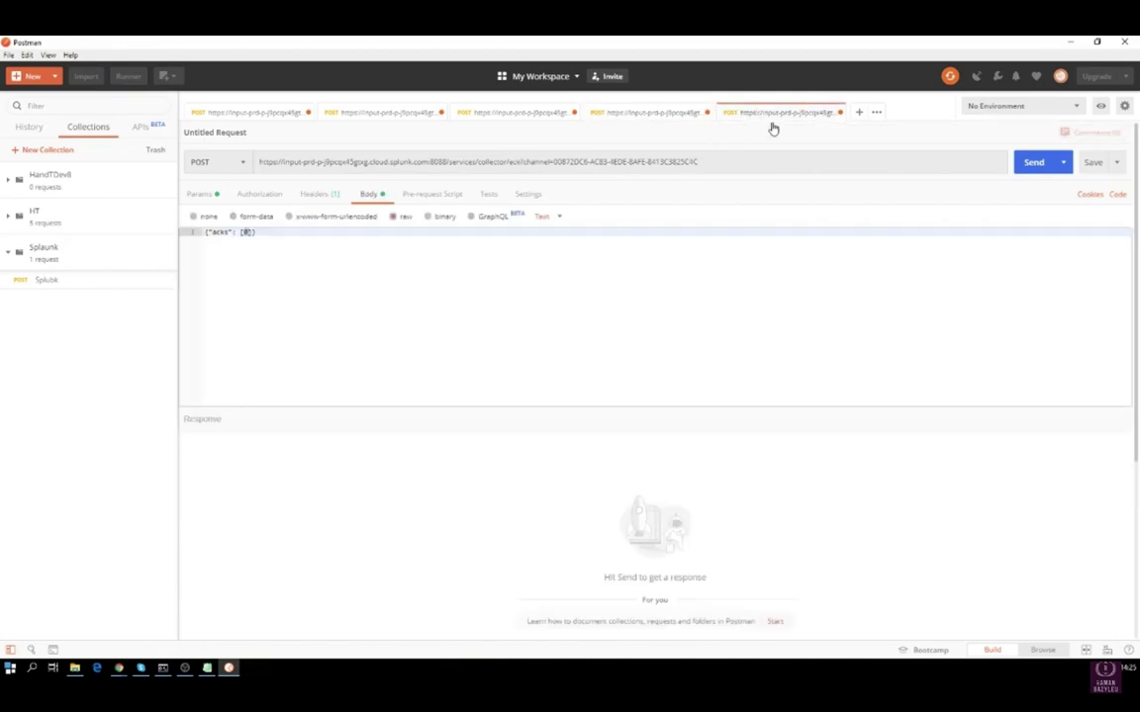
pyautogui.click(1033, 162)
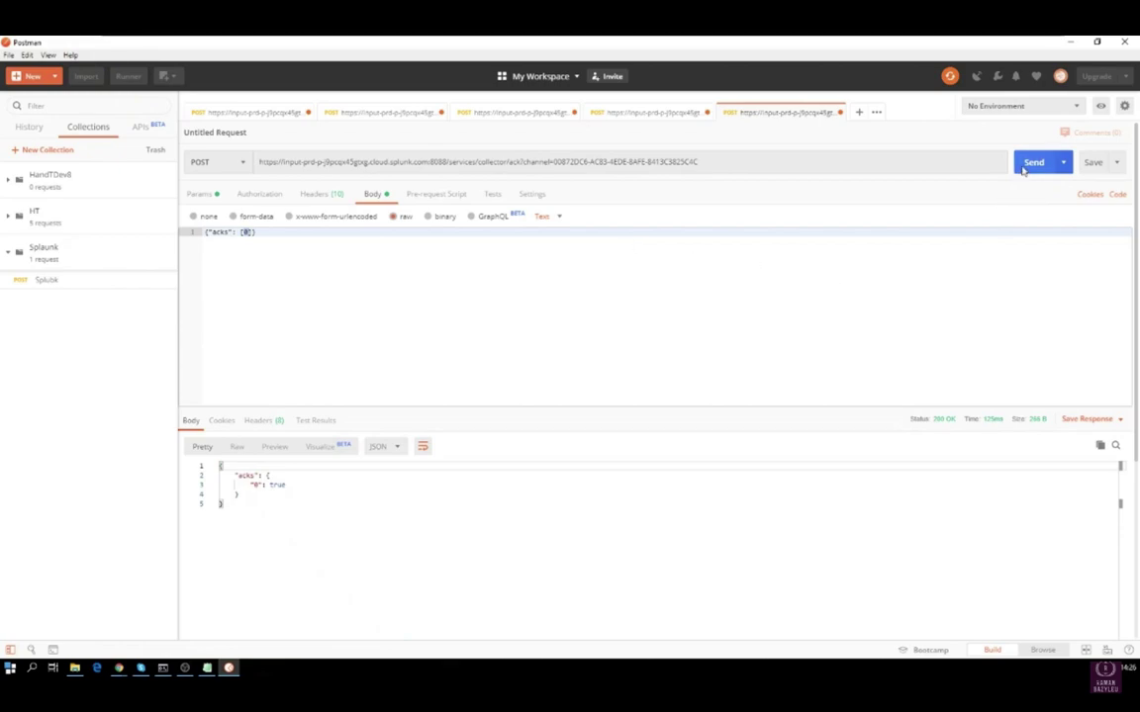
pyautogui.click(1035, 163)
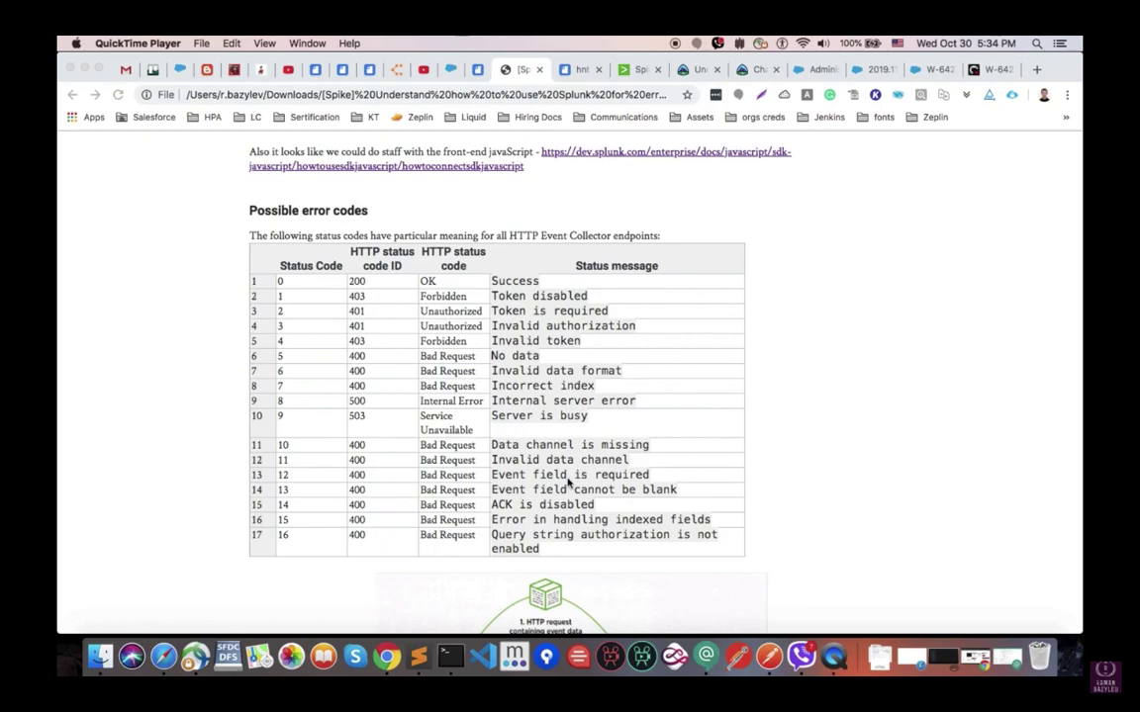
# Scroll the notes page past the HEC error-code table to the acknowledgement diagram.
pyautogui.scroll(-5, 582, 426)
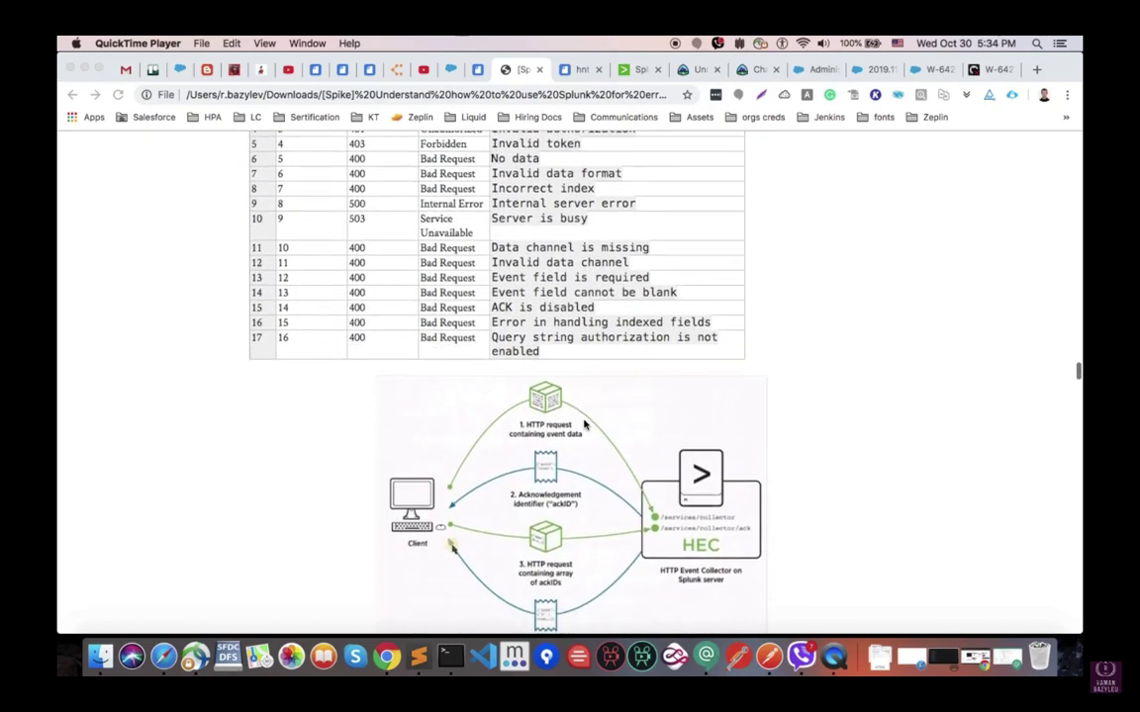
pyautogui.scroll(-1, 584, 424)
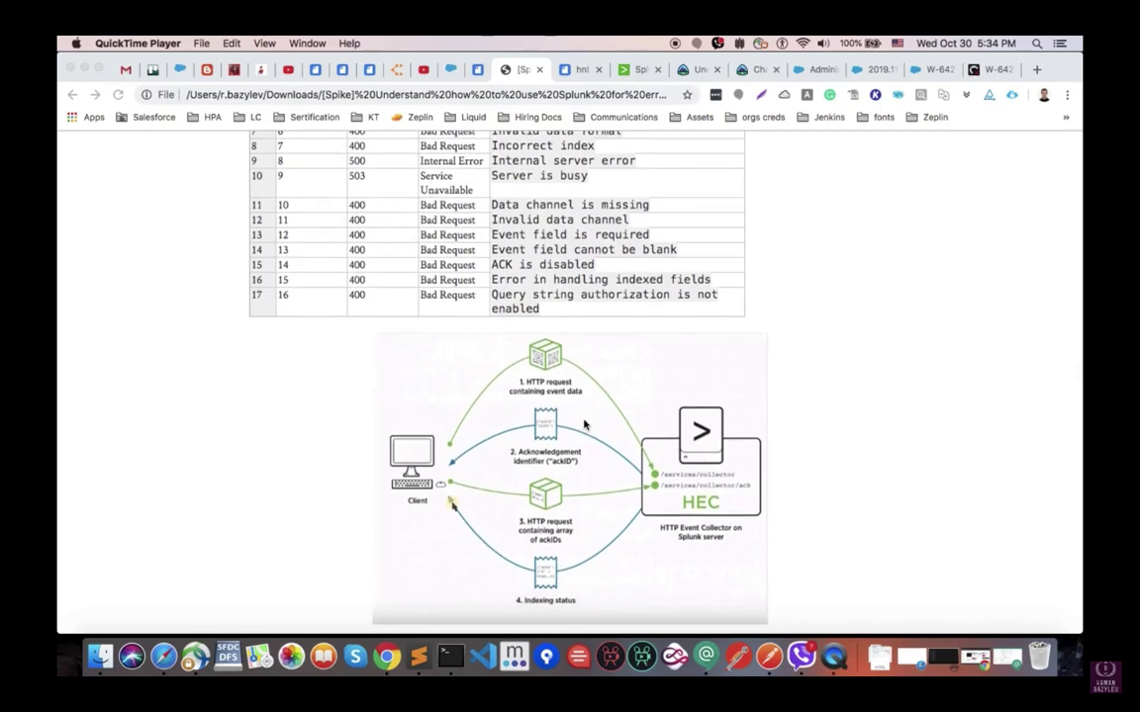
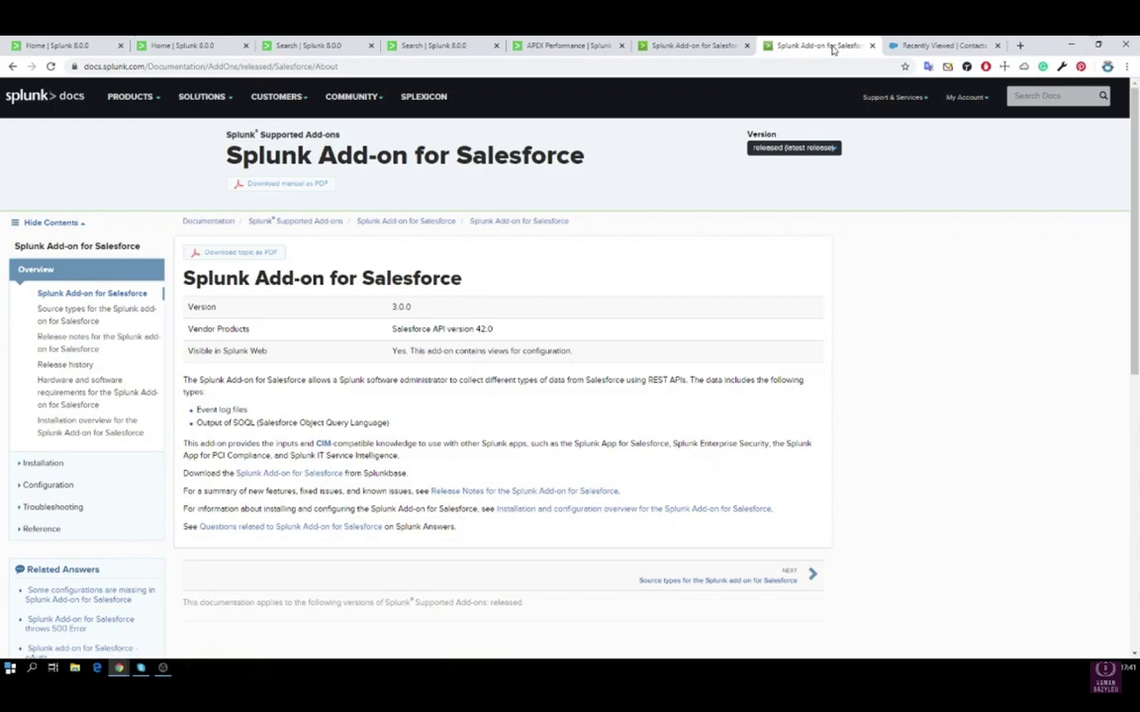
# Open Install app from file under Manage Apps in Splunk Enterprise, then go to the Splunk Cloud home.
pyautogui.click(182, 46)
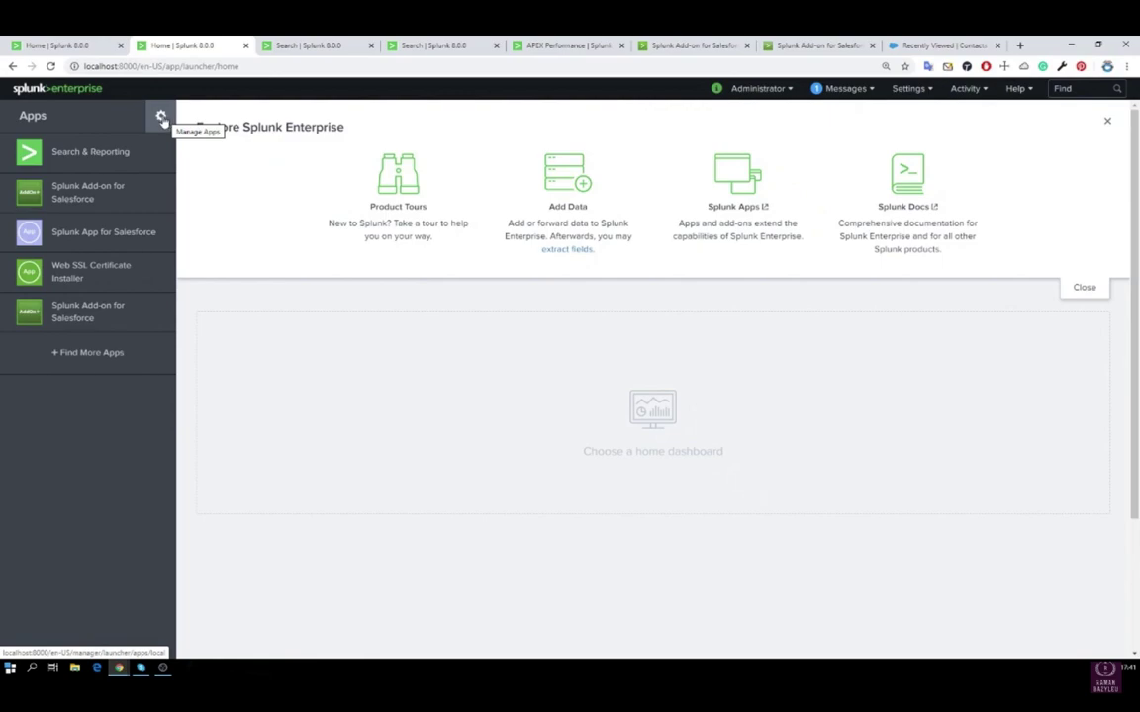
pyautogui.click(162, 118)
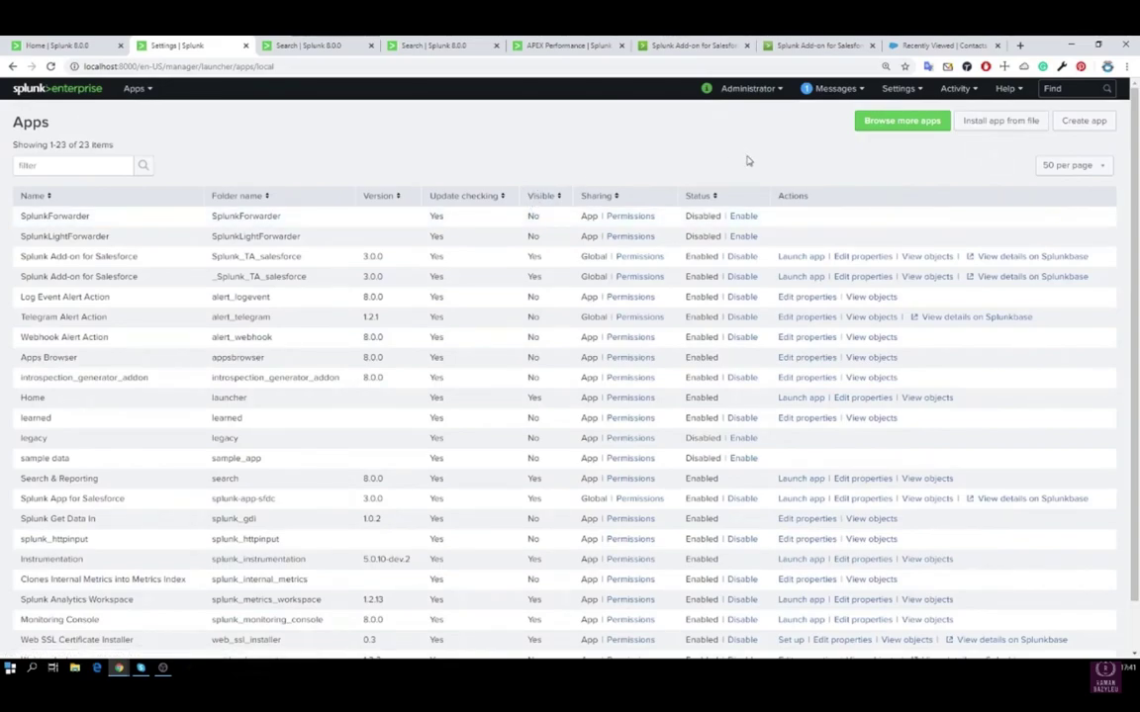
pyautogui.click(1000, 121)
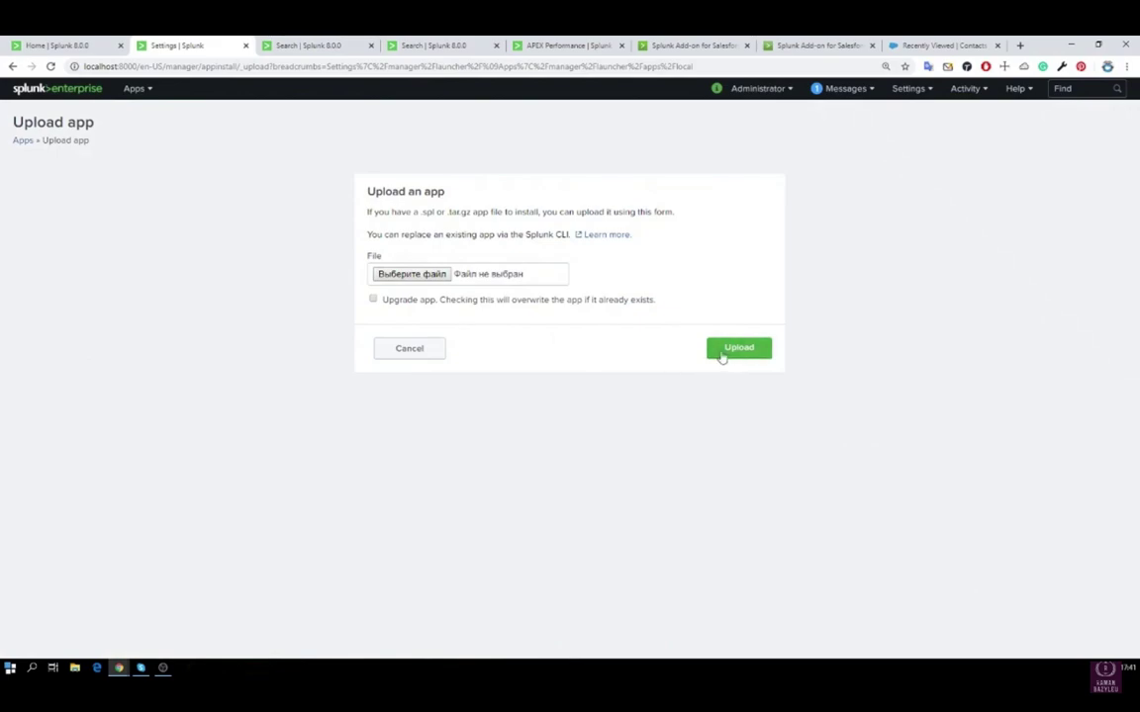
pyautogui.click(90, 51)
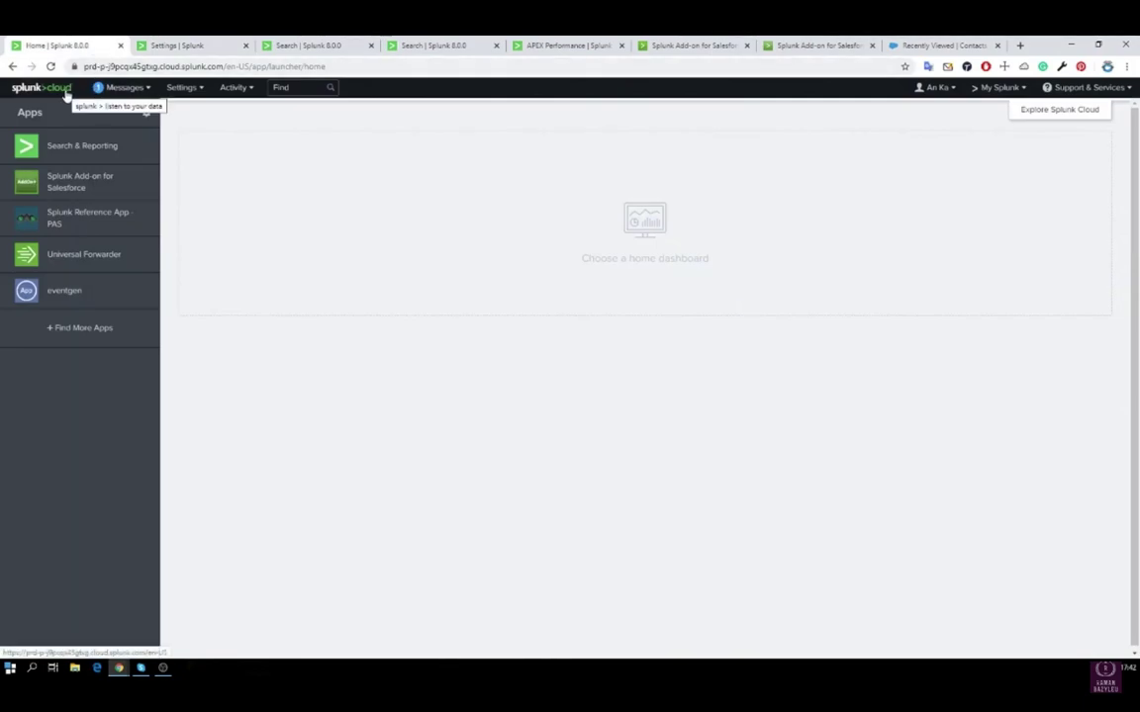
# Search the Splunk Cloud app catalog for 'salesforce' and open the Splunk Add-on for Salesforce.
pyautogui.click(66, 337)
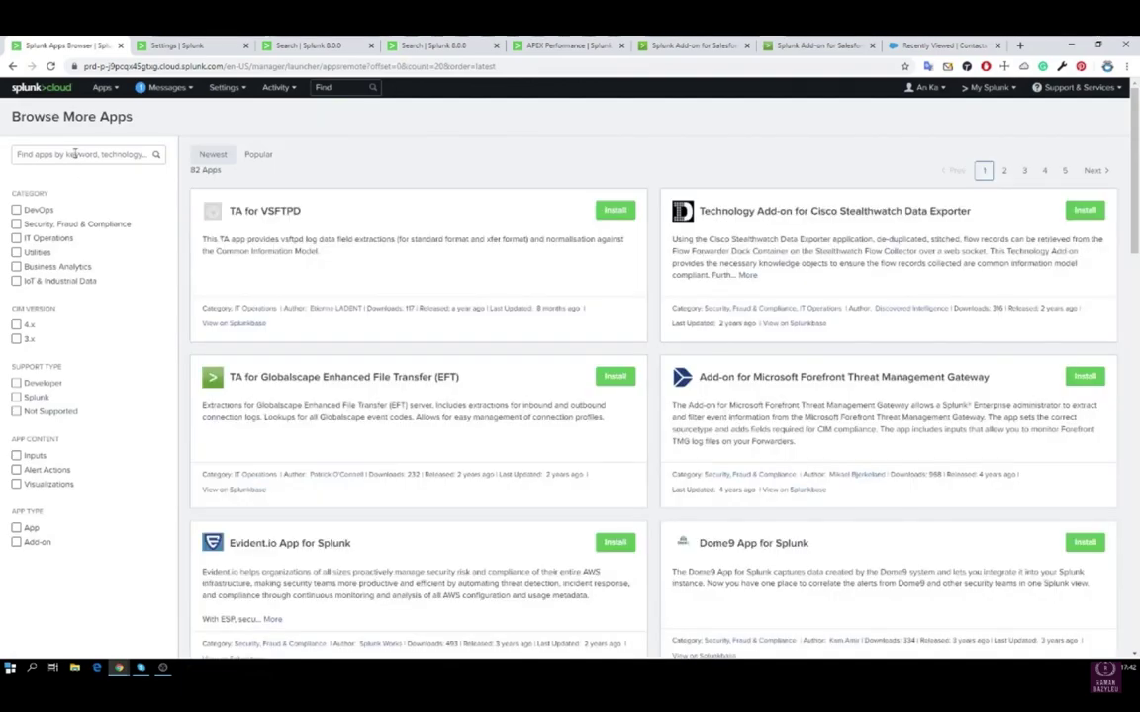
pyautogui.click(74, 154)
pyautogui.write('wea')
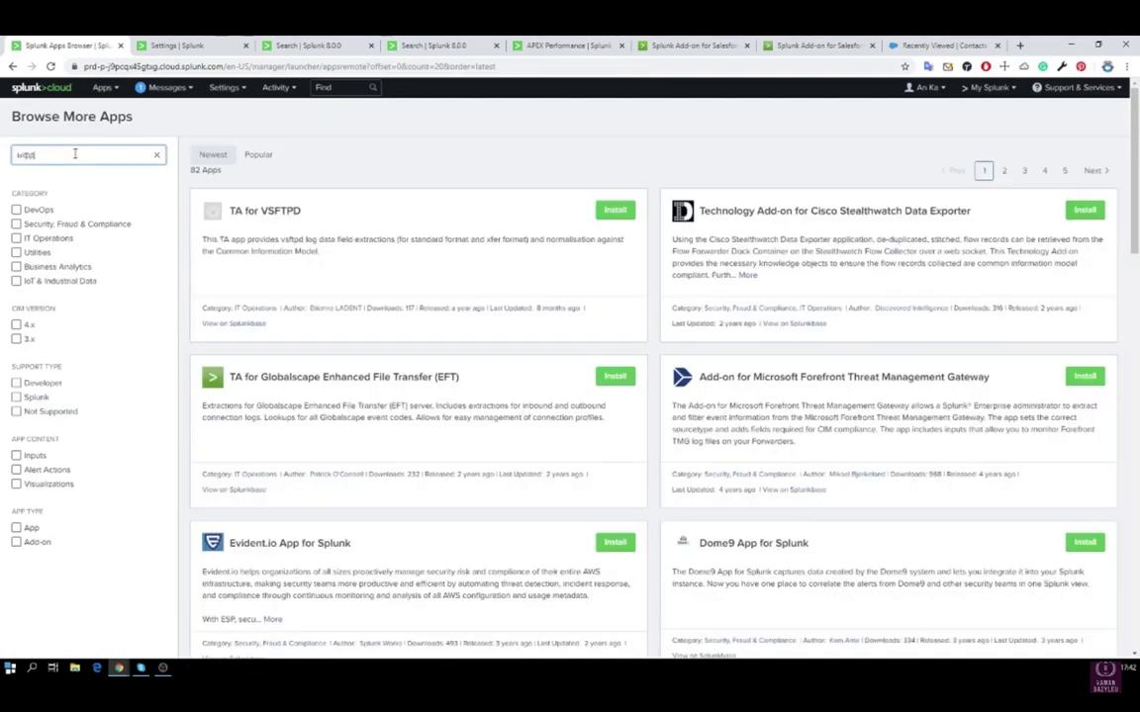
pyautogui.write('therco')
pyautogui.hotkey('ctrl', 'a')
pyautogui.write('salesforce')
pyautogui.press('Return')
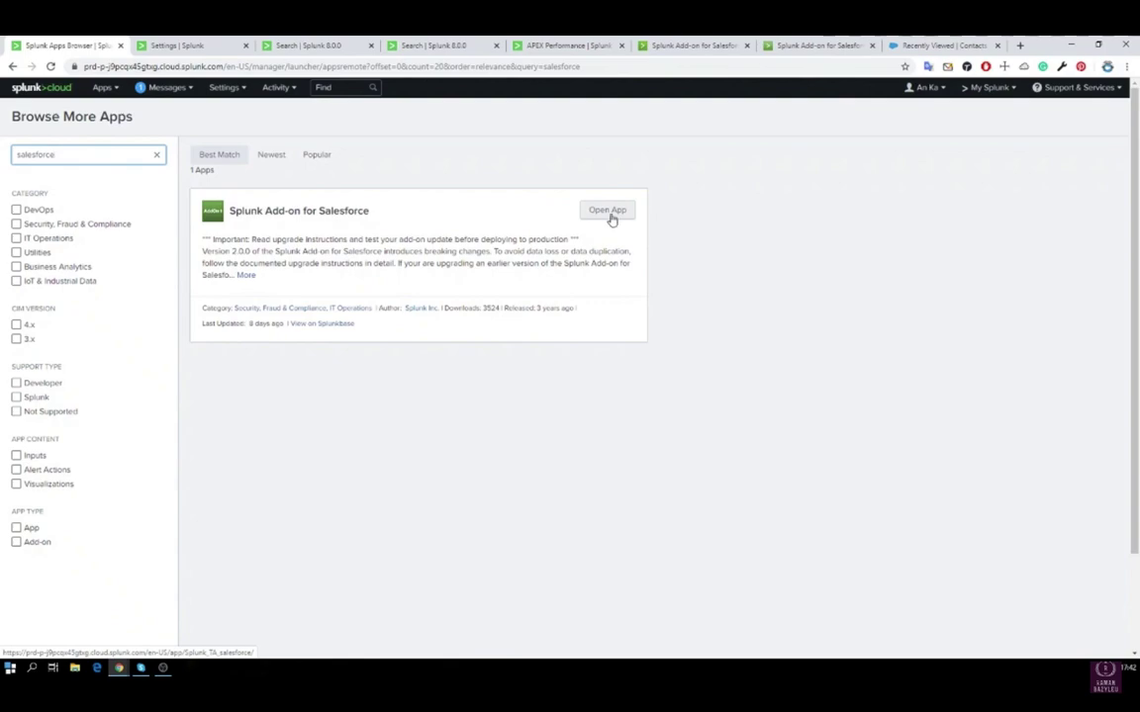
pyautogui.click(610, 217)
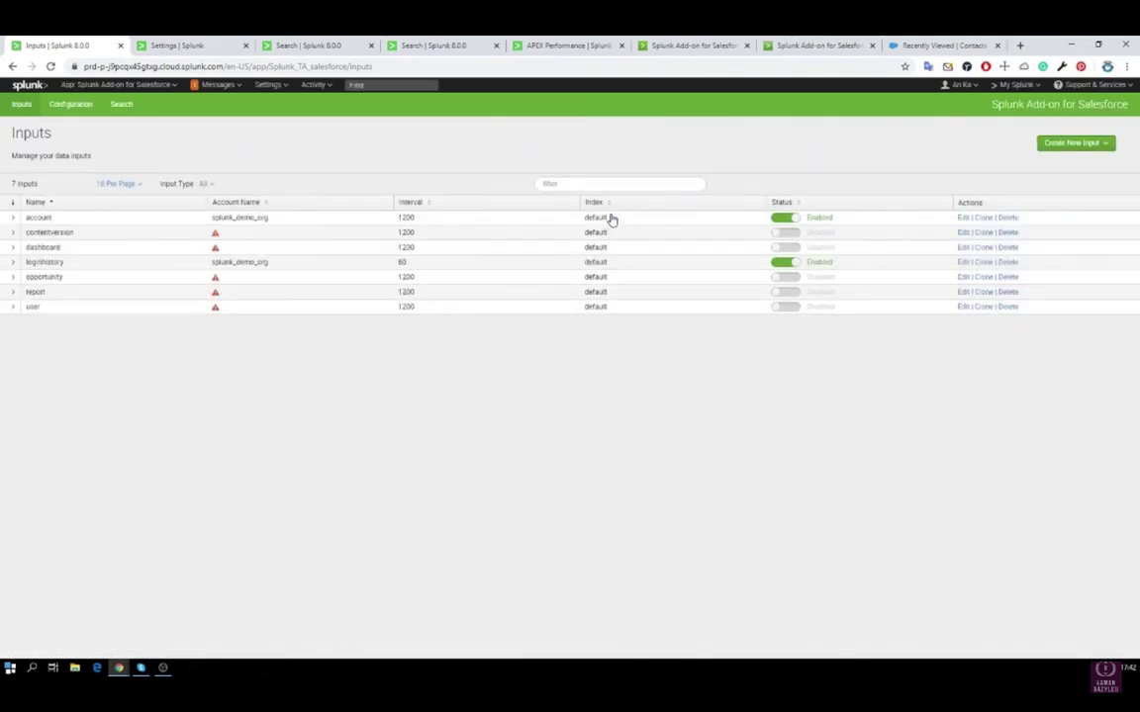
pyautogui.click(65, 109)
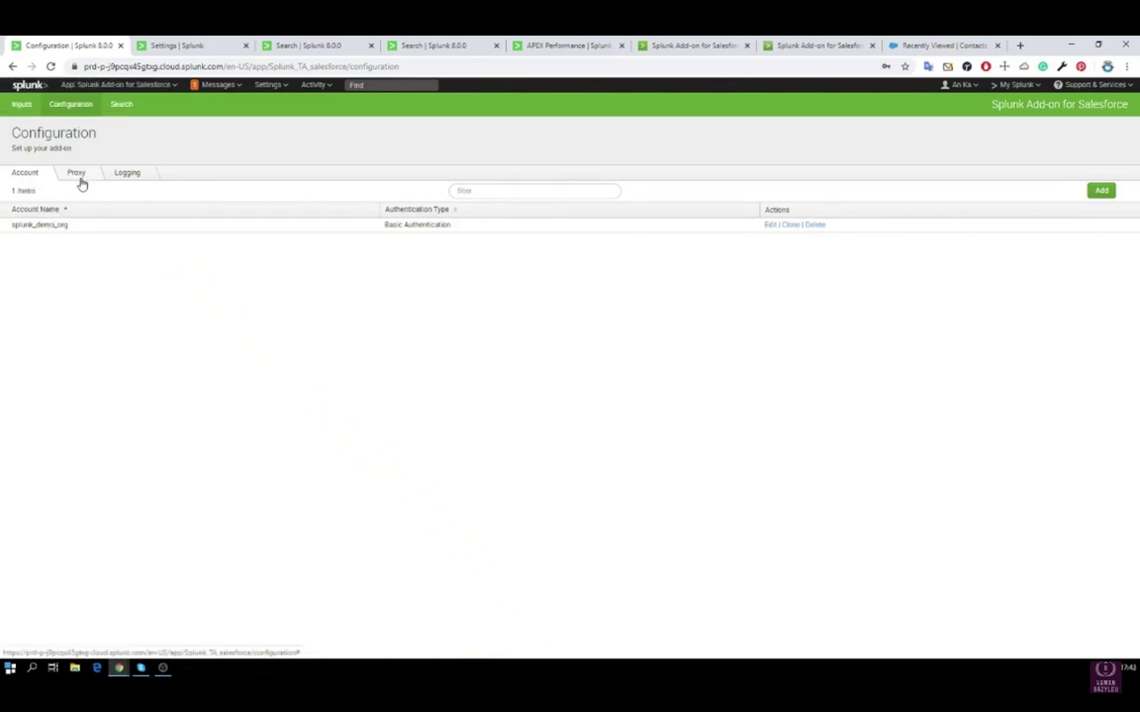
pyautogui.click(79, 175)
pyautogui.click(131, 176)
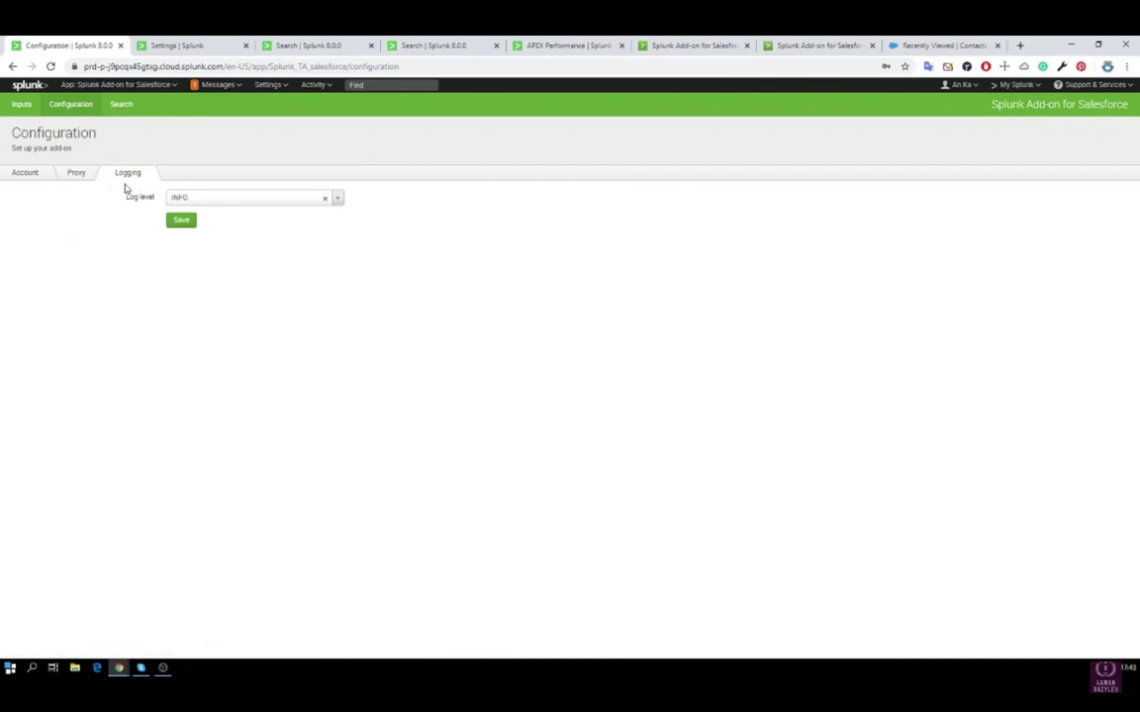
pyautogui.click(122, 110)
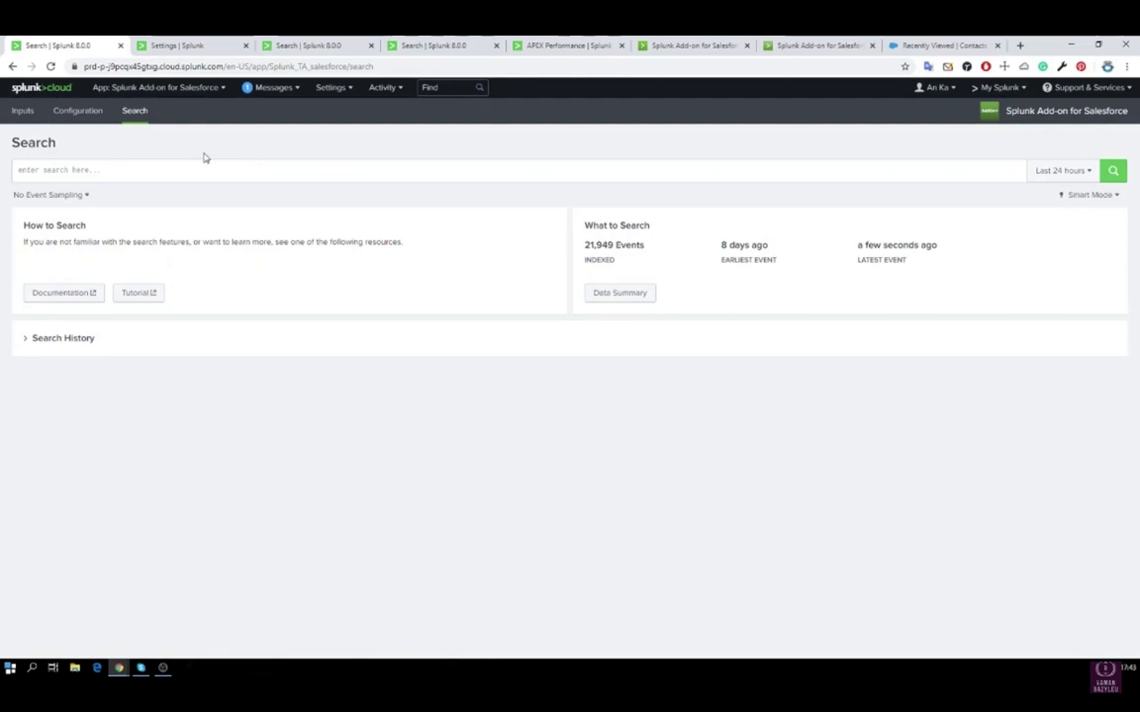
pyautogui.click(88, 115)
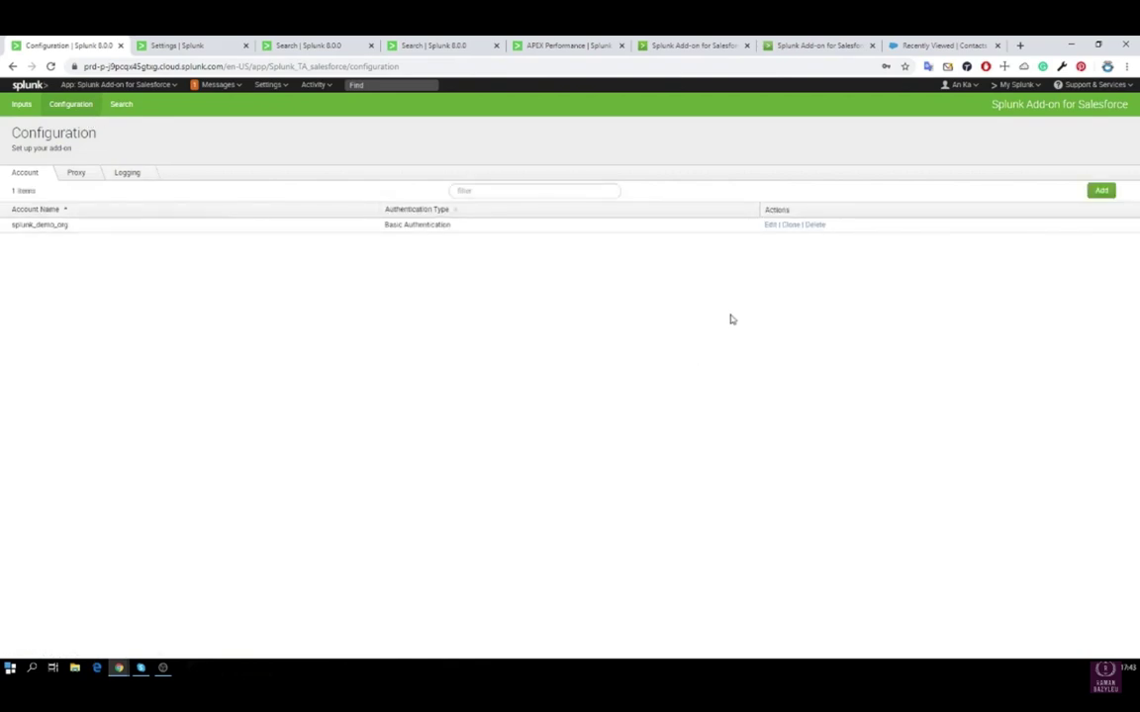
pyautogui.click(768, 227)
pyautogui.click(771, 226)
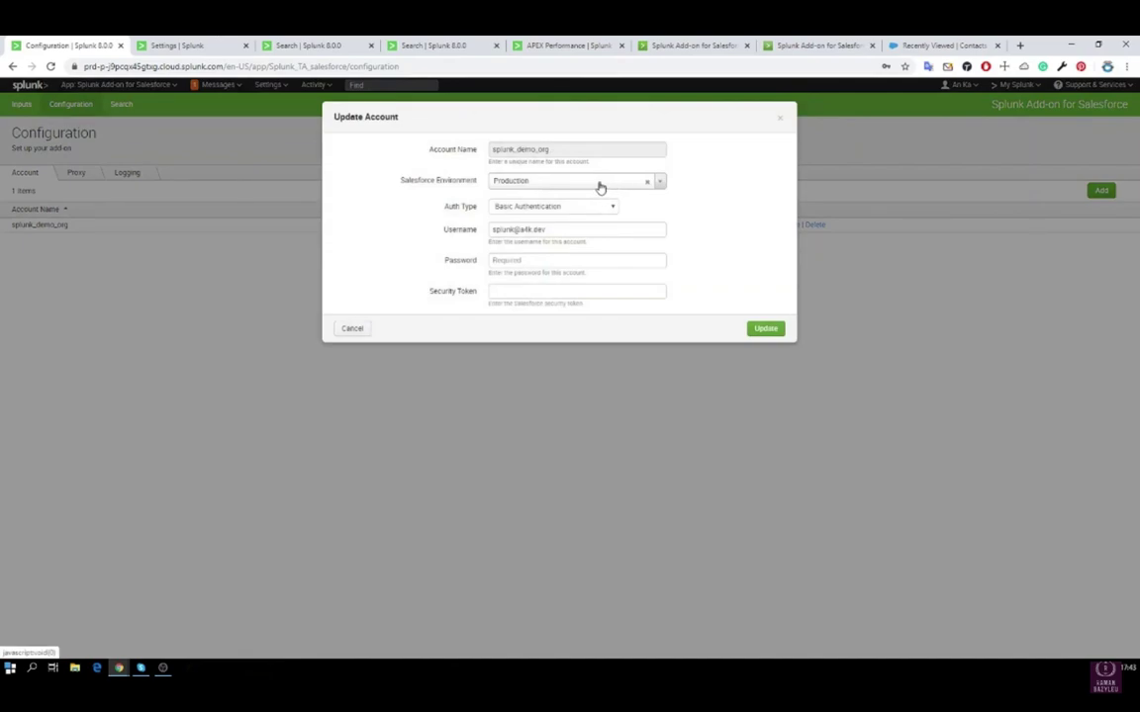
pyautogui.click(659, 182)
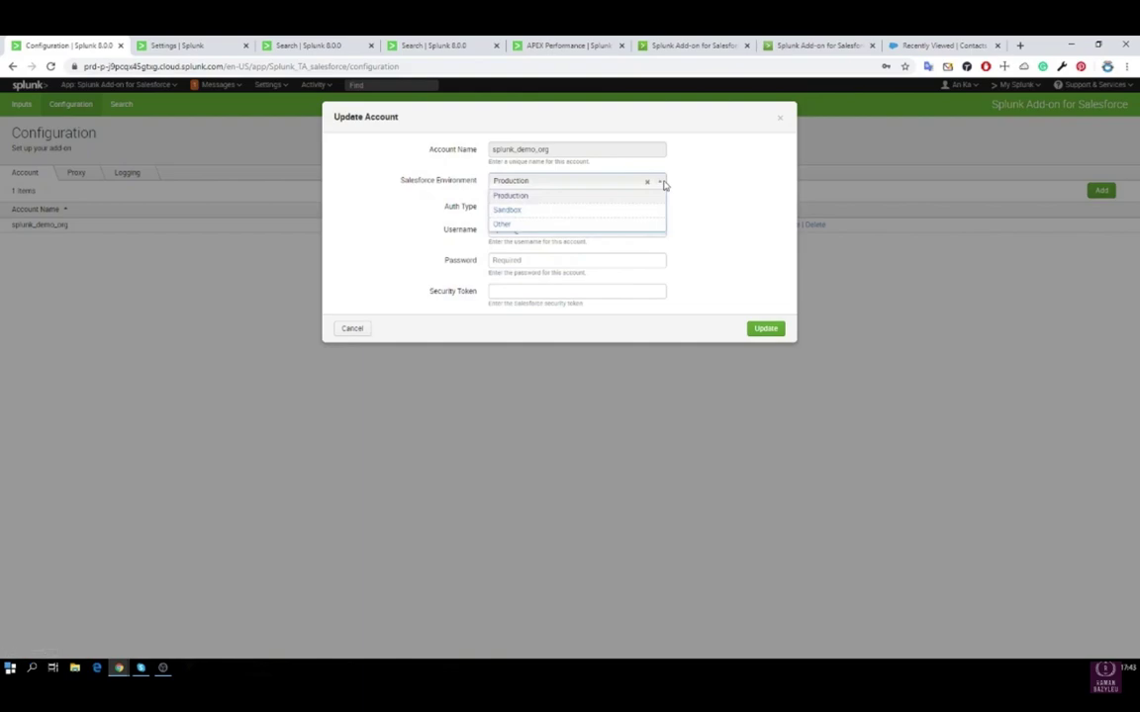
pyautogui.click(686, 183)
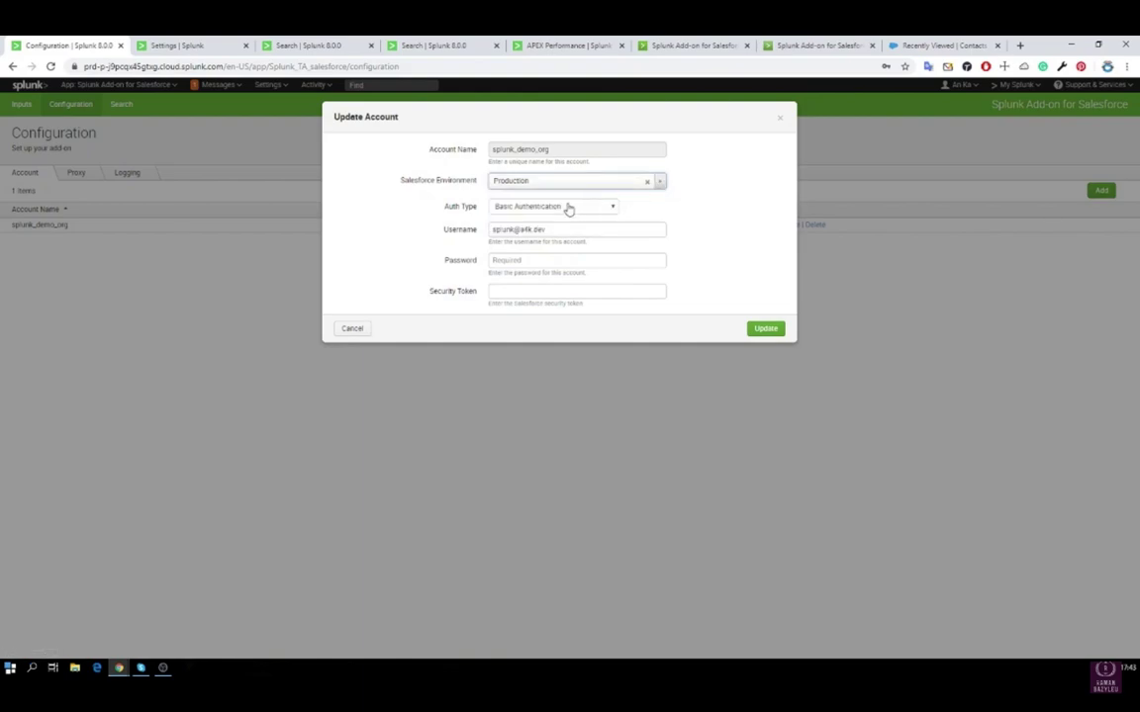
pyautogui.click(779, 118)
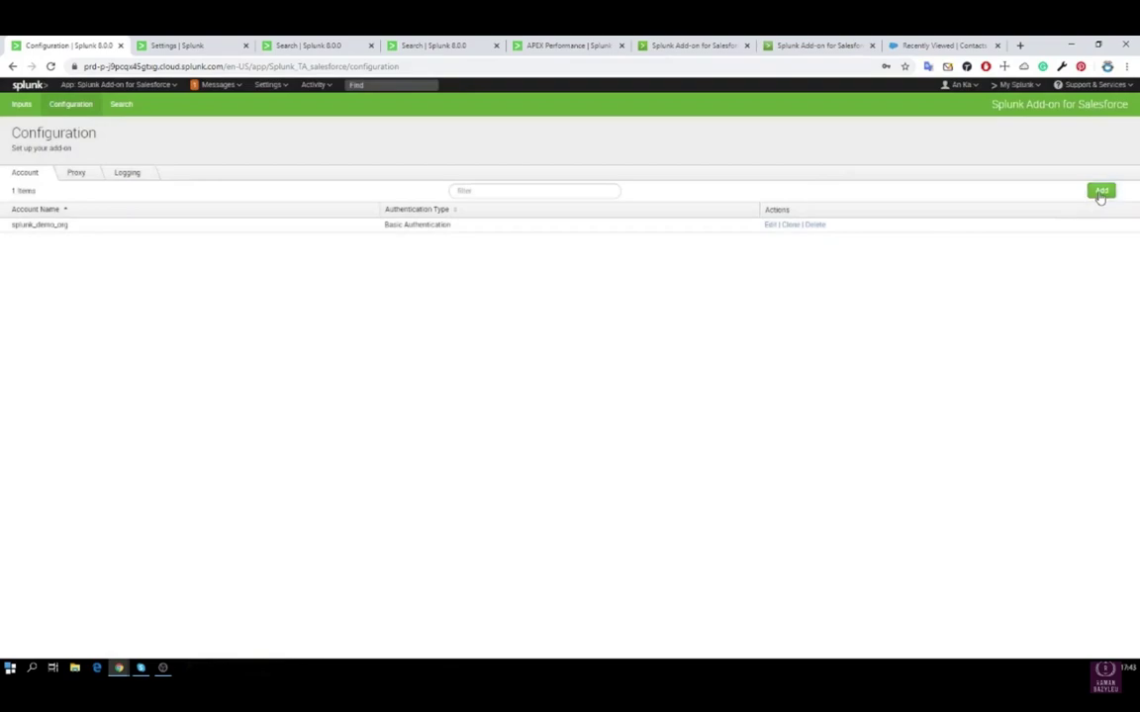
pyautogui.click(1100, 194)
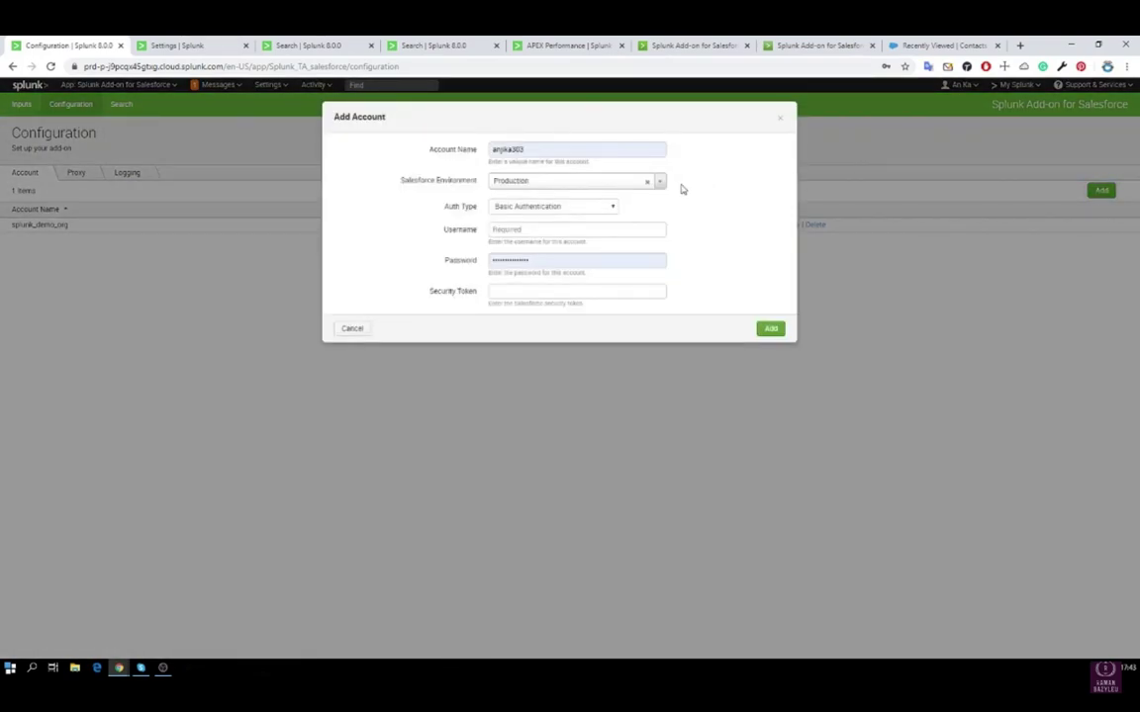
pyautogui.click(594, 178)
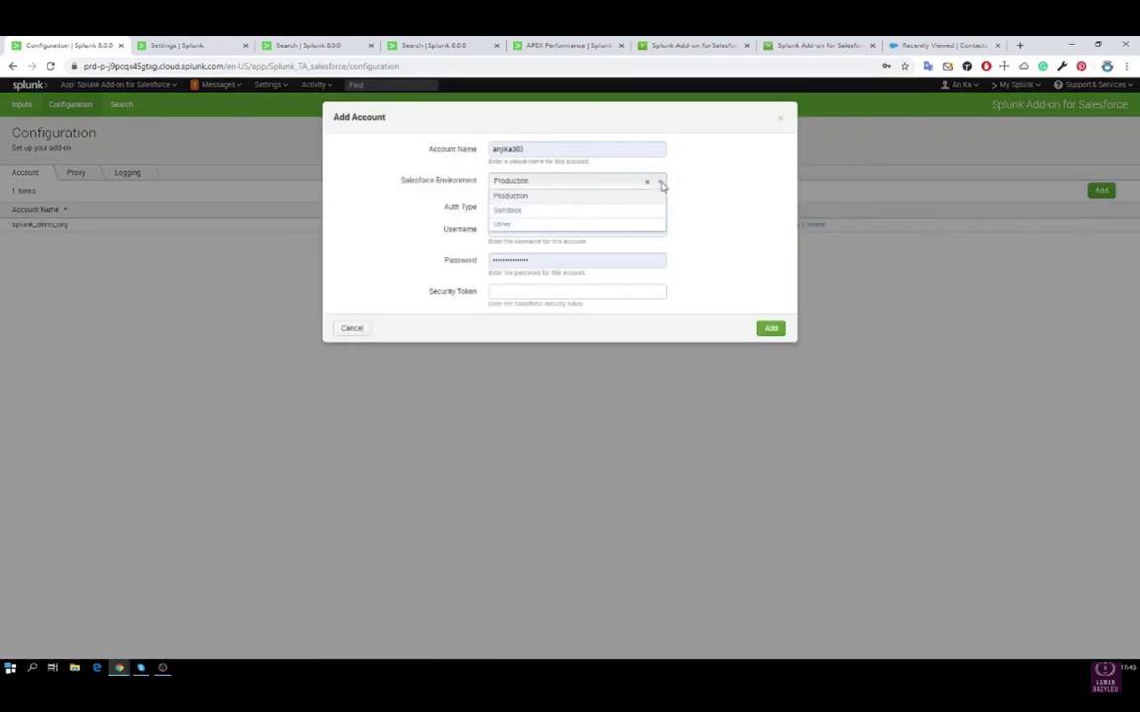
pyautogui.click(576, 223)
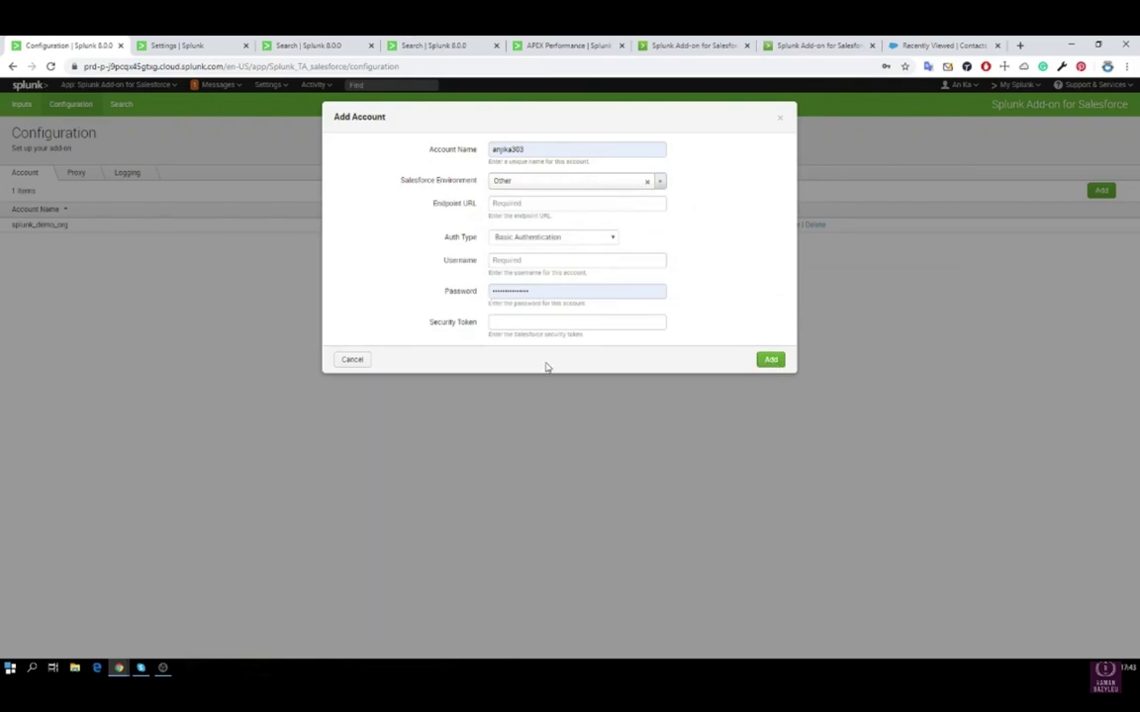
pyautogui.click(361, 362)
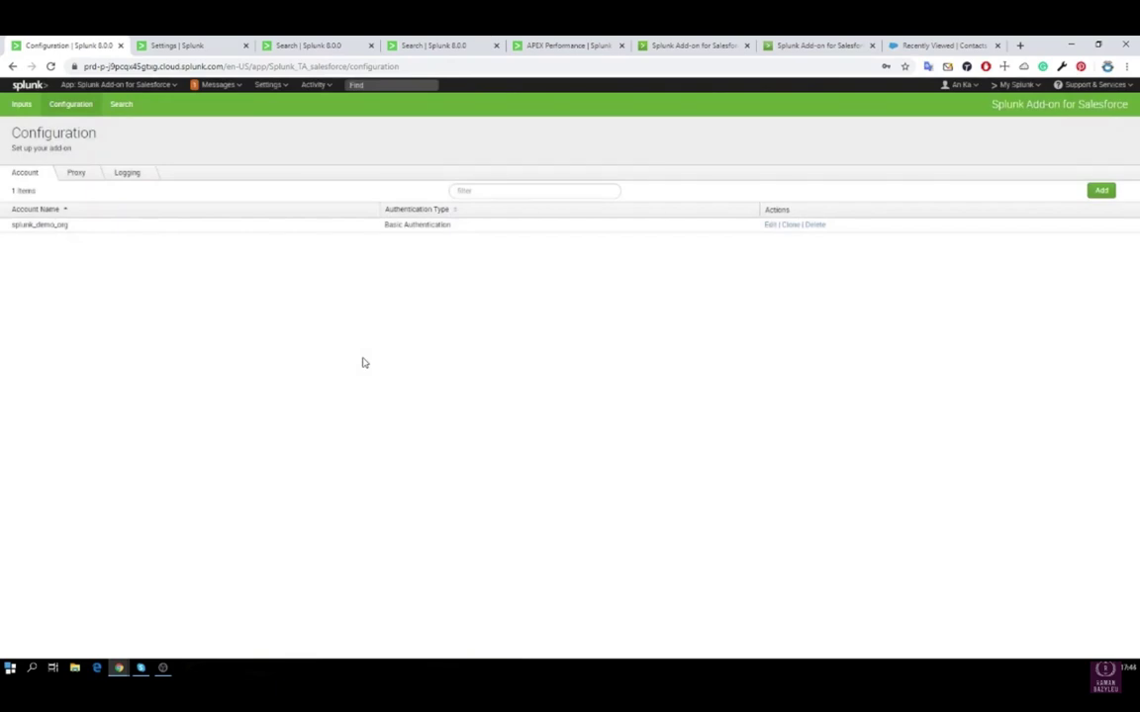
pyautogui.click(24, 106)
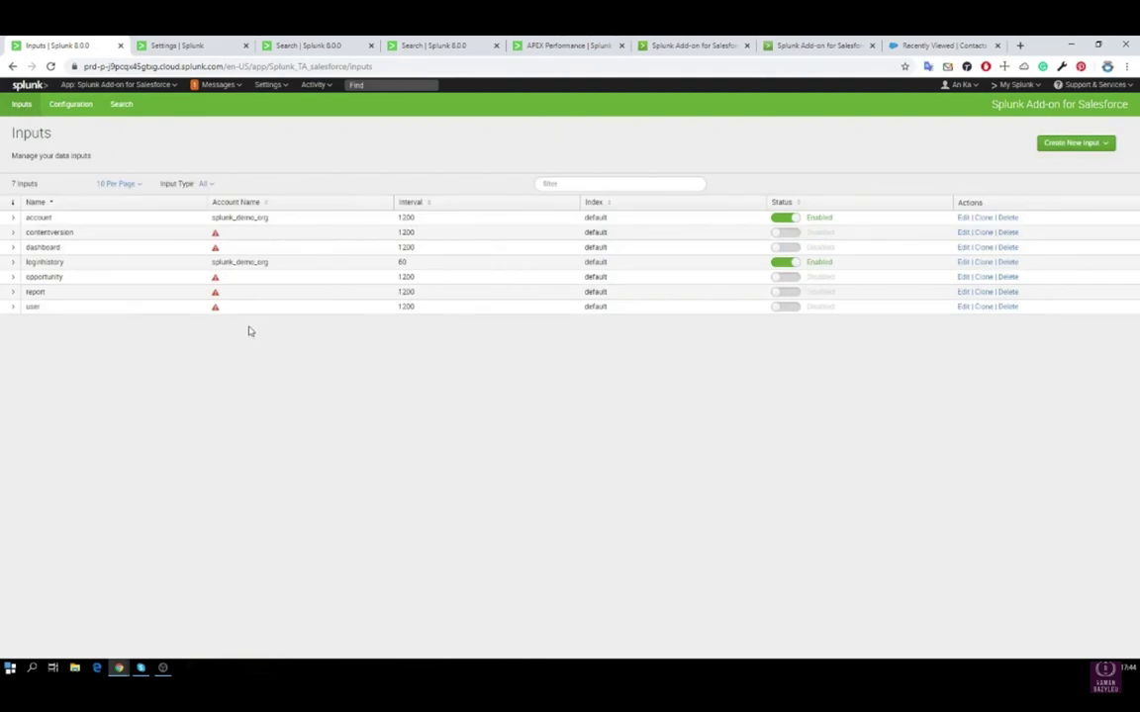
# Enable the opportunity input, linked to the existing Salesforce account and polling every 120 seconds.
pyautogui.click(785, 279)
pyautogui.click(961, 278)
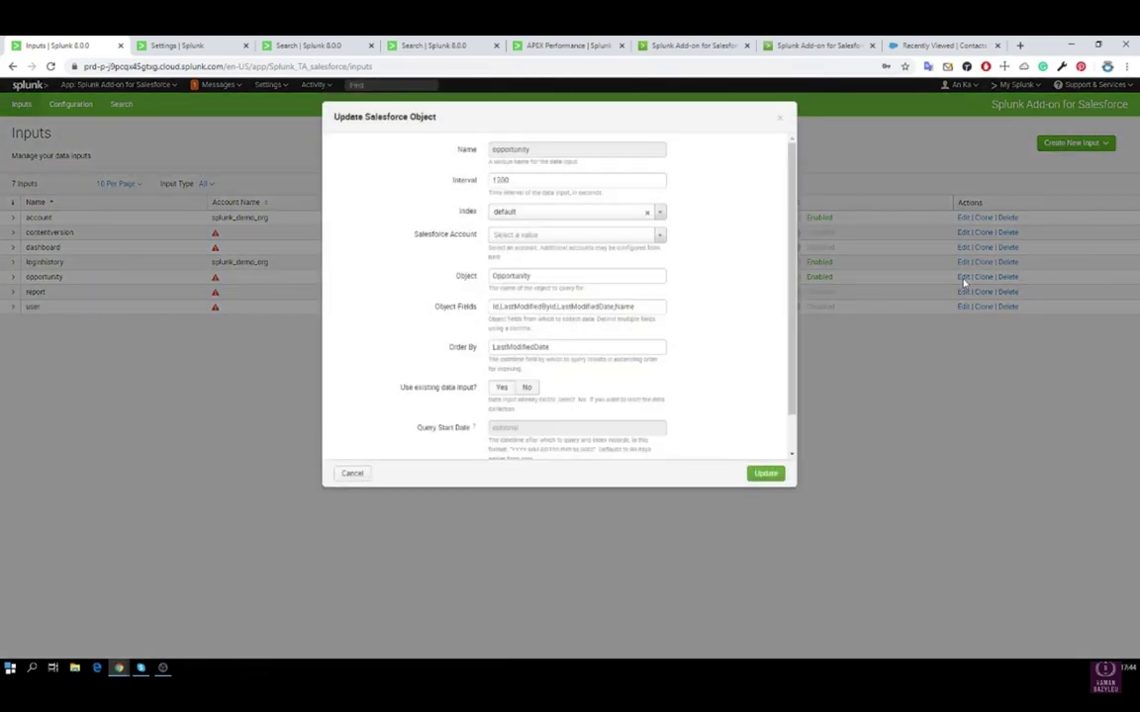
pyautogui.click(659, 236)
pyautogui.click(554, 269)
pyautogui.click(518, 180)
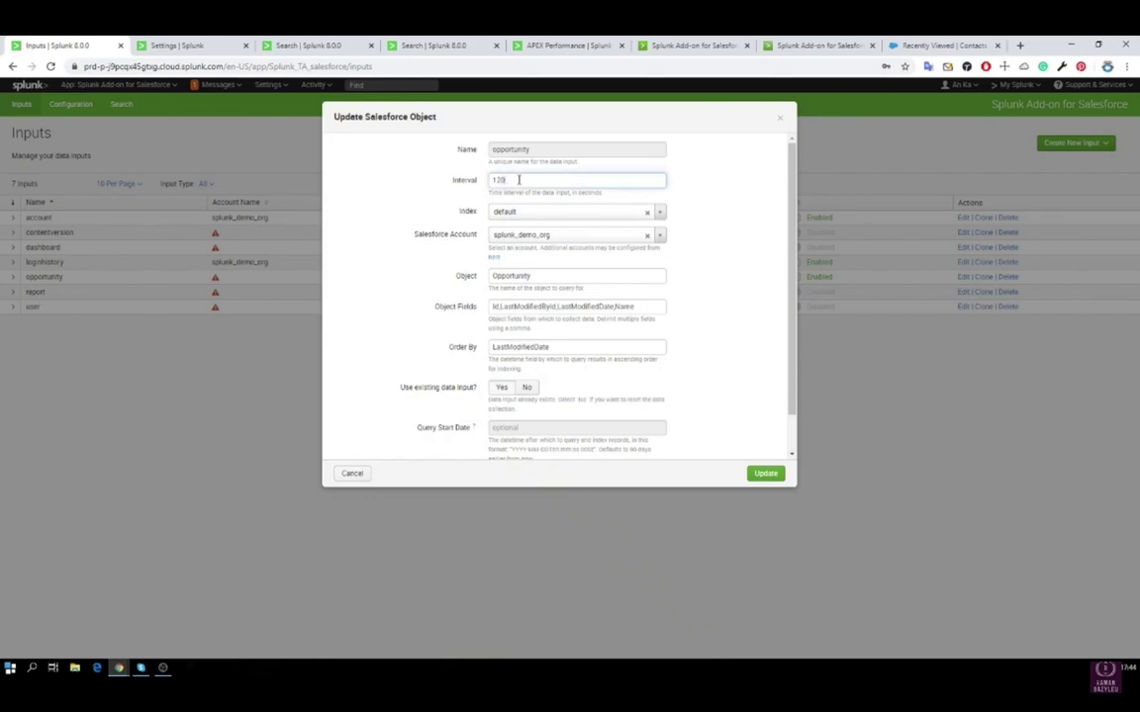
pyautogui.click(660, 214)
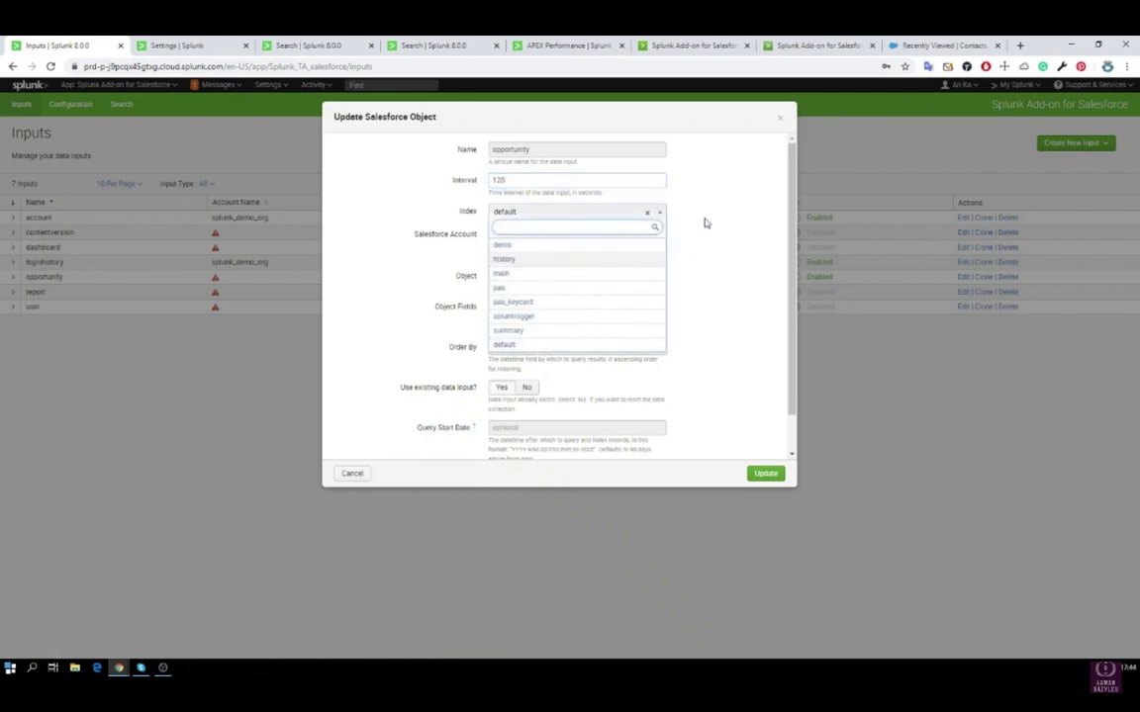
pyautogui.click(705, 223)
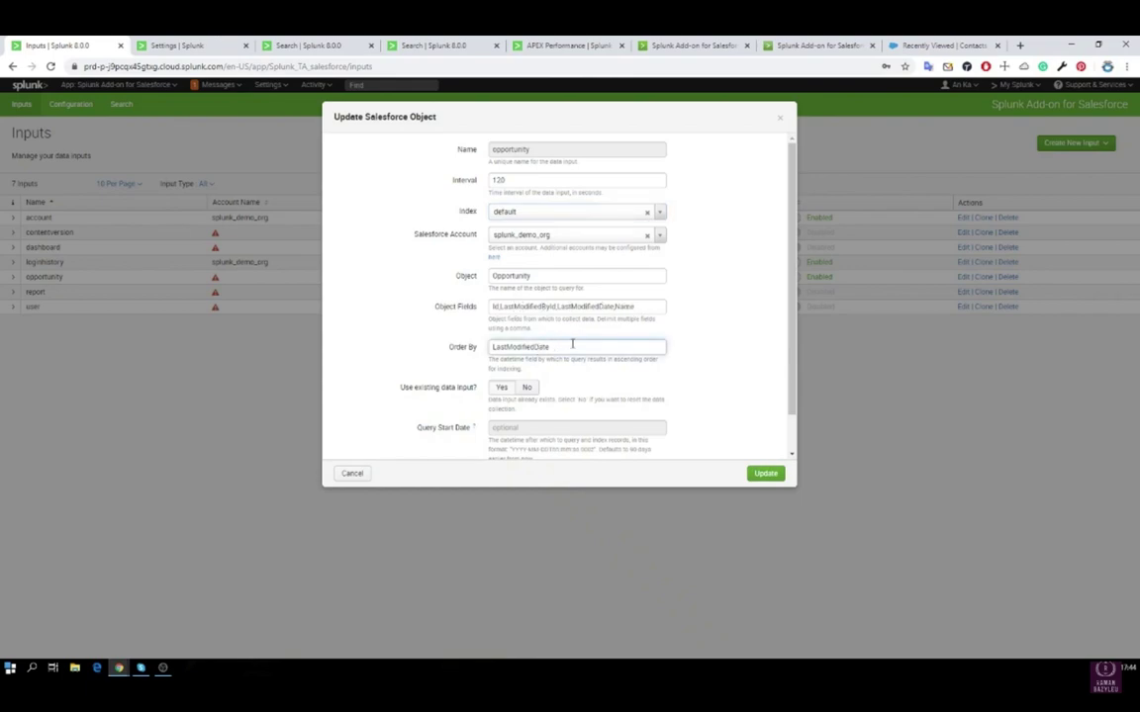
pyautogui.scroll(-1, 572, 344)
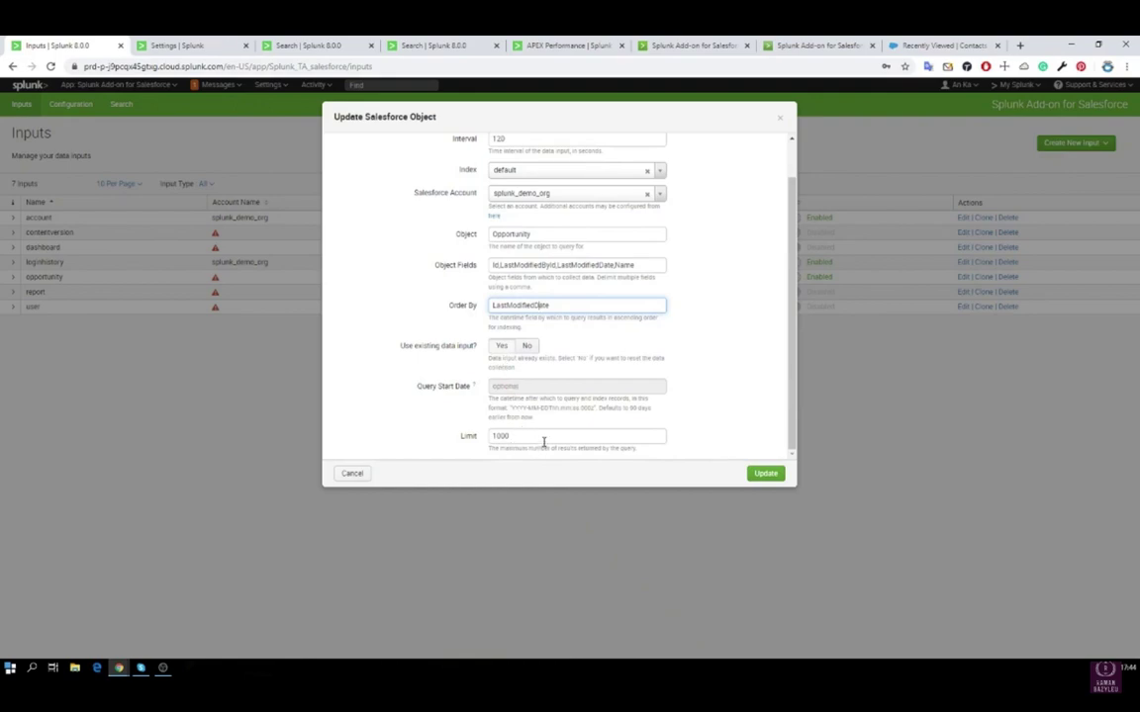
pyautogui.click(767, 474)
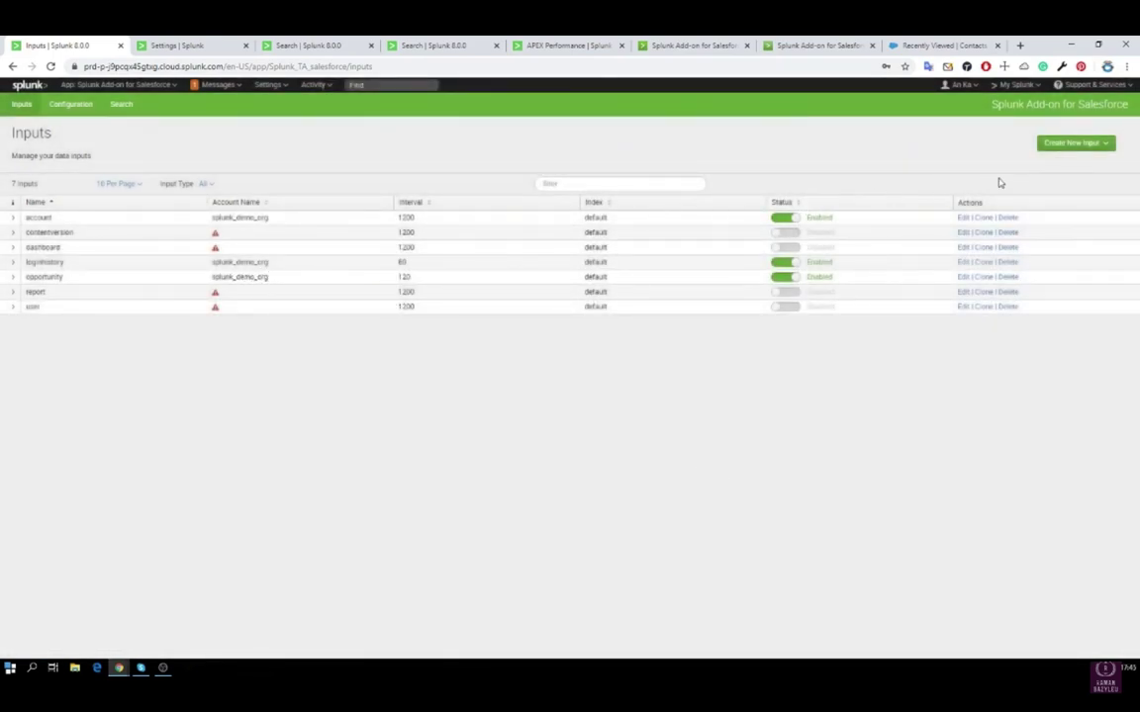
pyautogui.click(1073, 146)
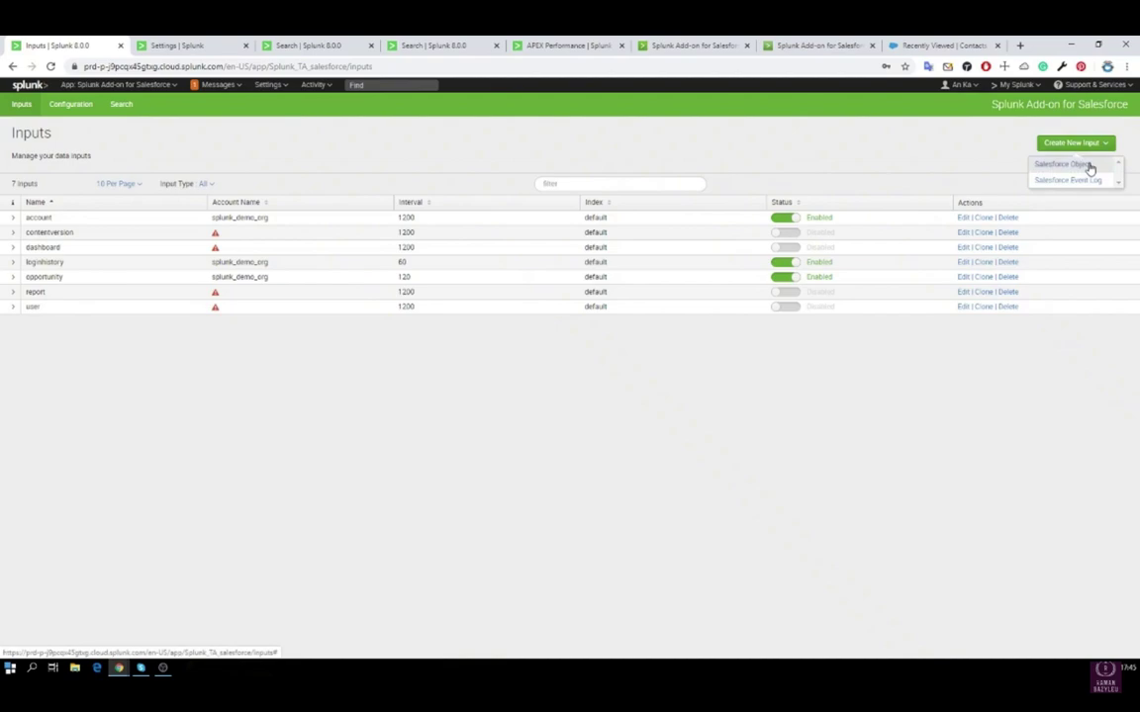
# Start a new Salesforce Object input, then discard its form without saving.
pyautogui.click(1089, 166)
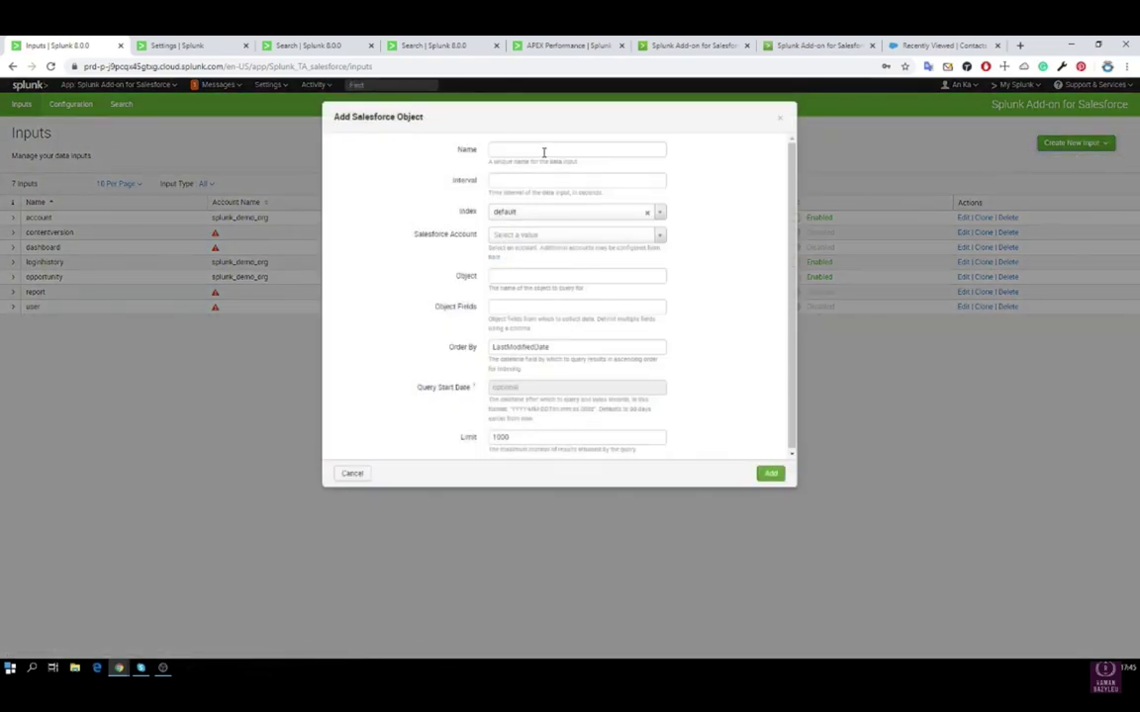
pyautogui.click(524, 184)
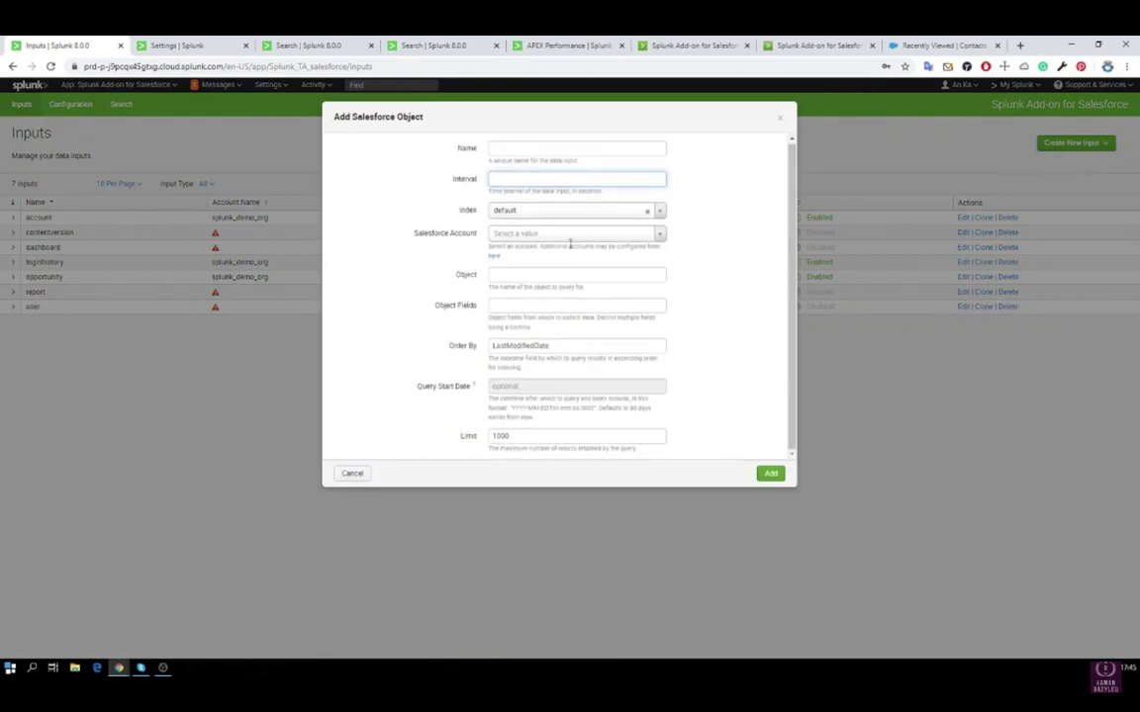
pyautogui.click(521, 278)
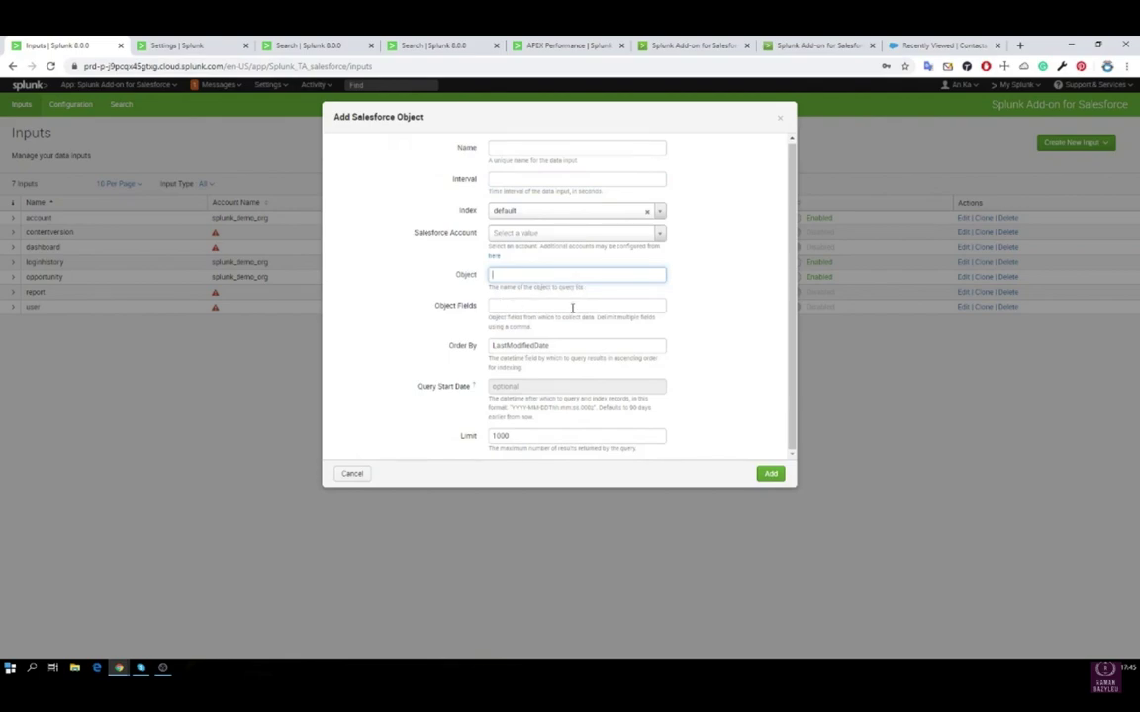
pyautogui.click(779, 117)
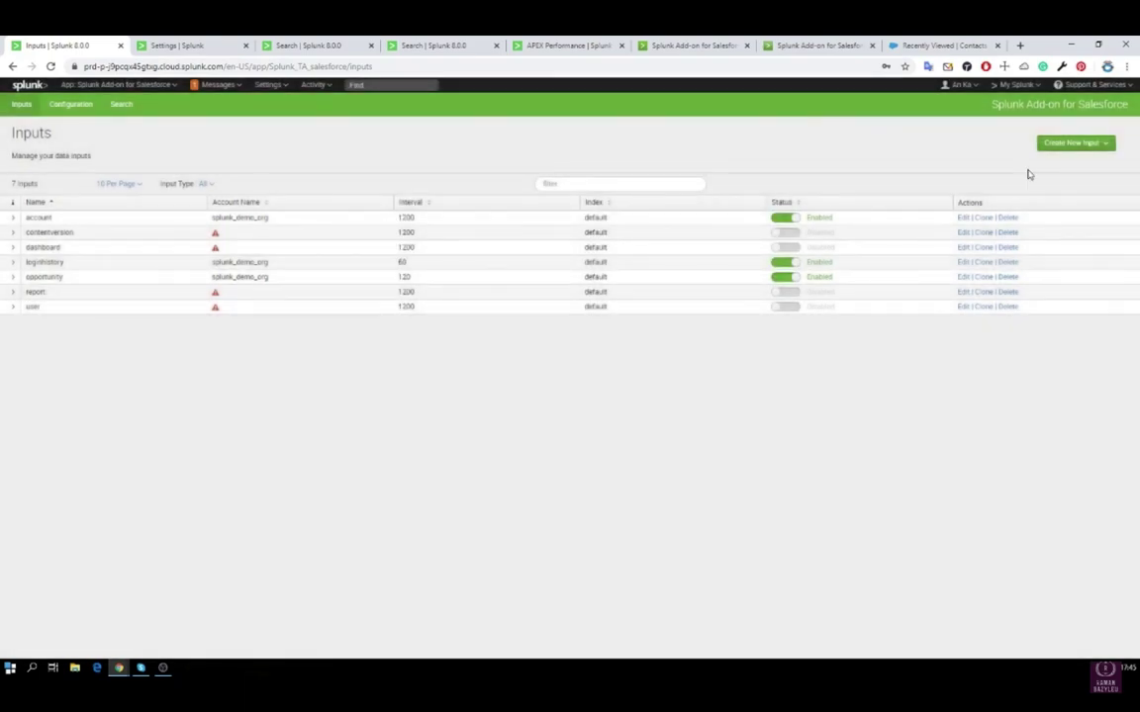
# Open a Salesforce Event Log input, review its account choices, and close it unsaved.
pyautogui.click(1104, 147)
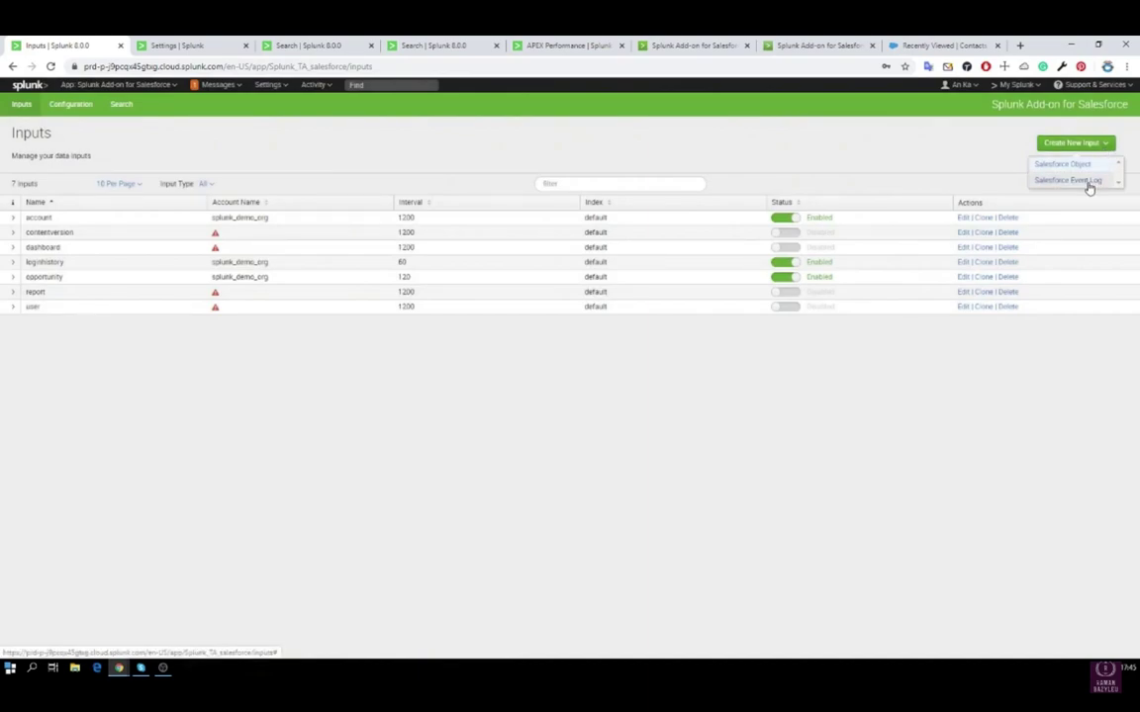
pyautogui.click(1069, 182)
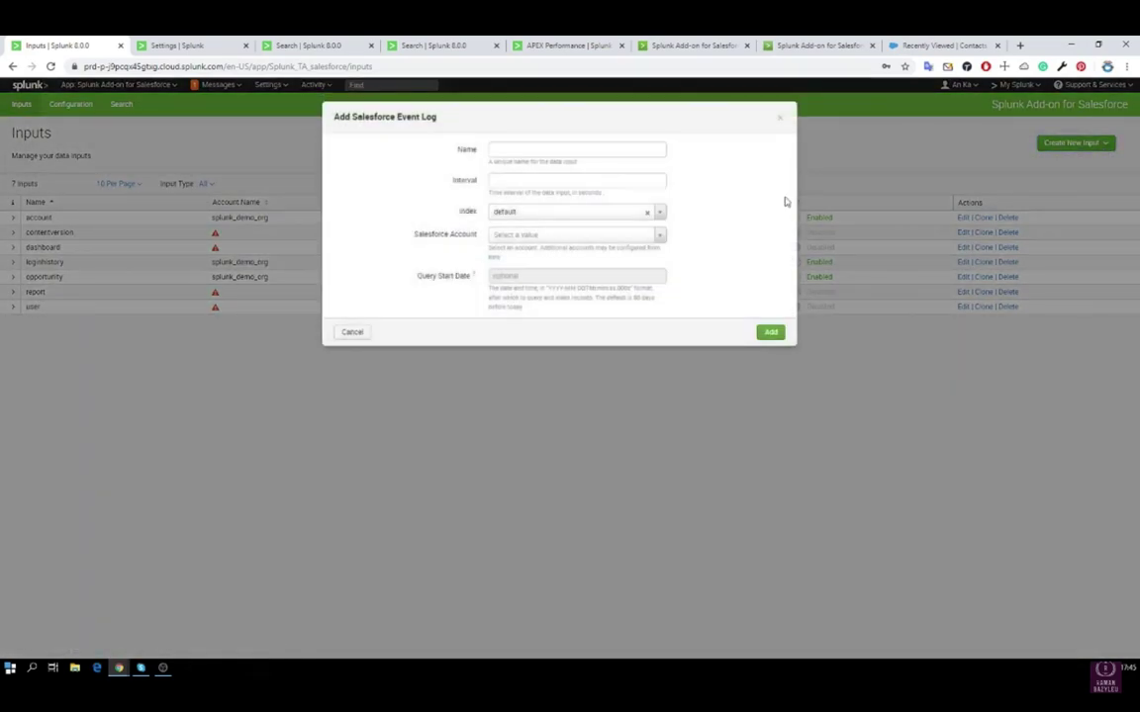
pyautogui.click(665, 236)
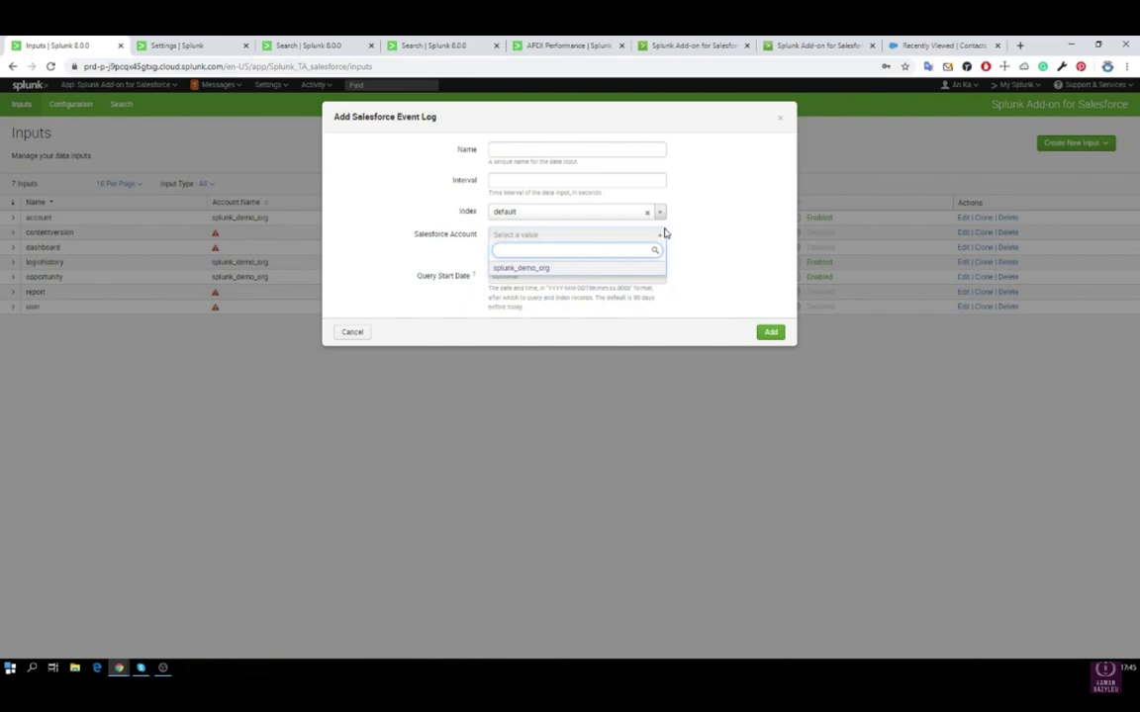
pyautogui.click(660, 233)
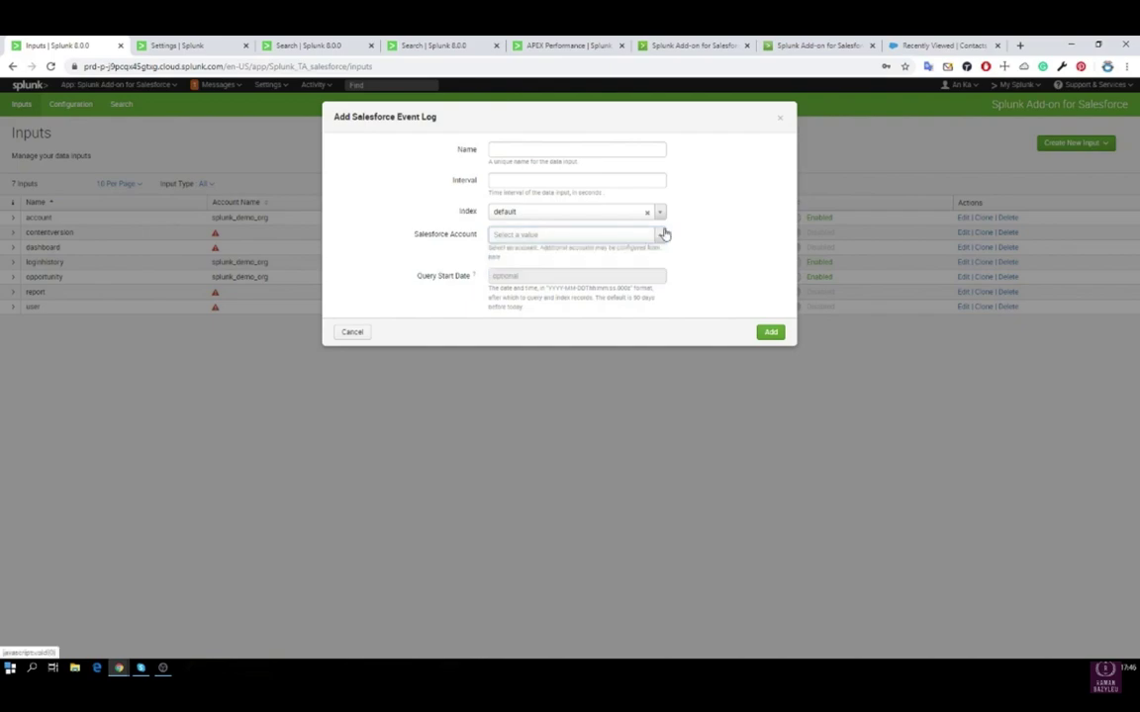
pyautogui.click(781, 117)
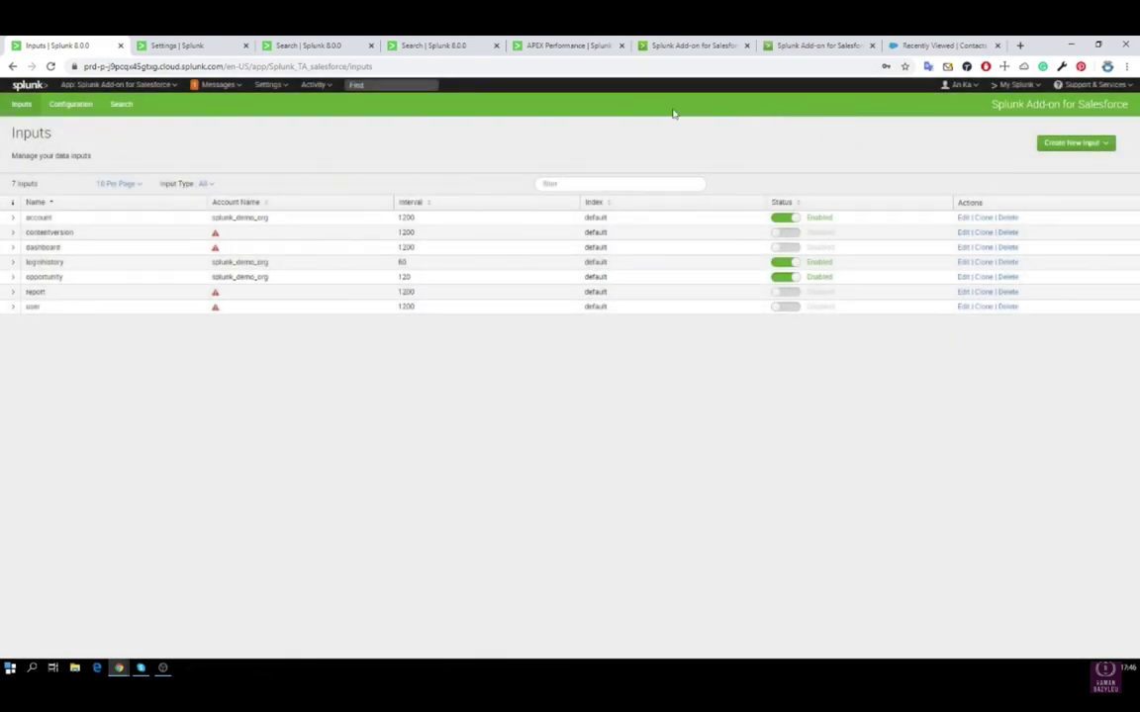
# Search the Opportunity source from Data Summary over All time, returning 706 events.
pyautogui.click(122, 104)
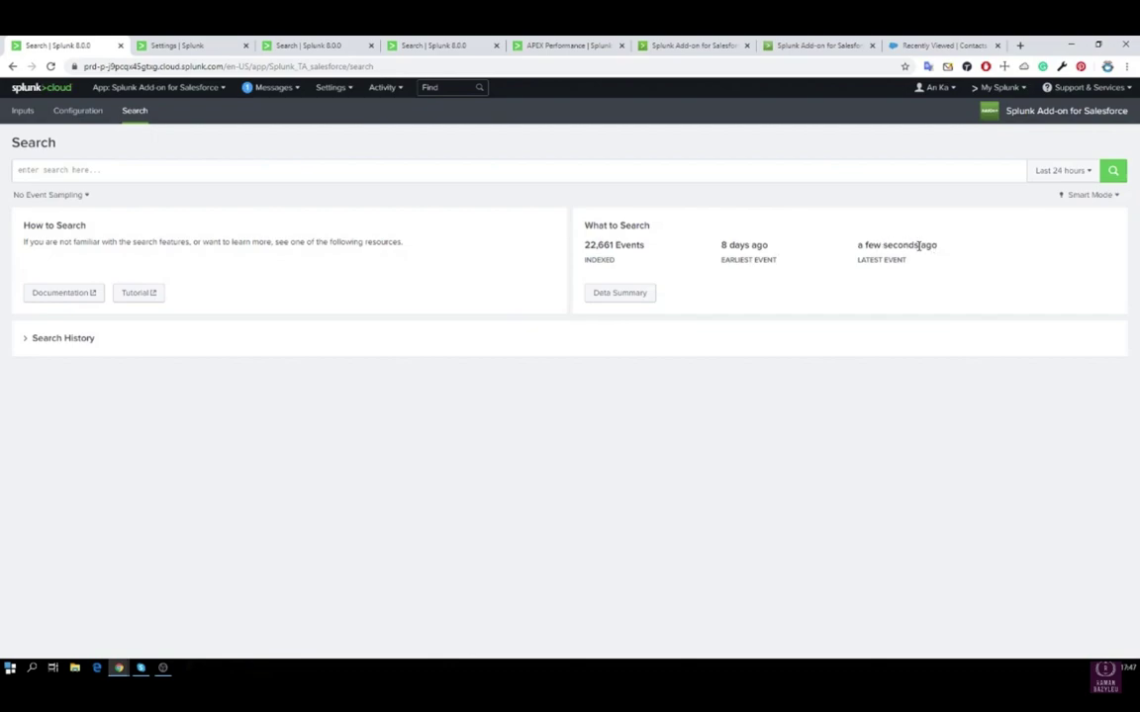
pyautogui.click(627, 294)
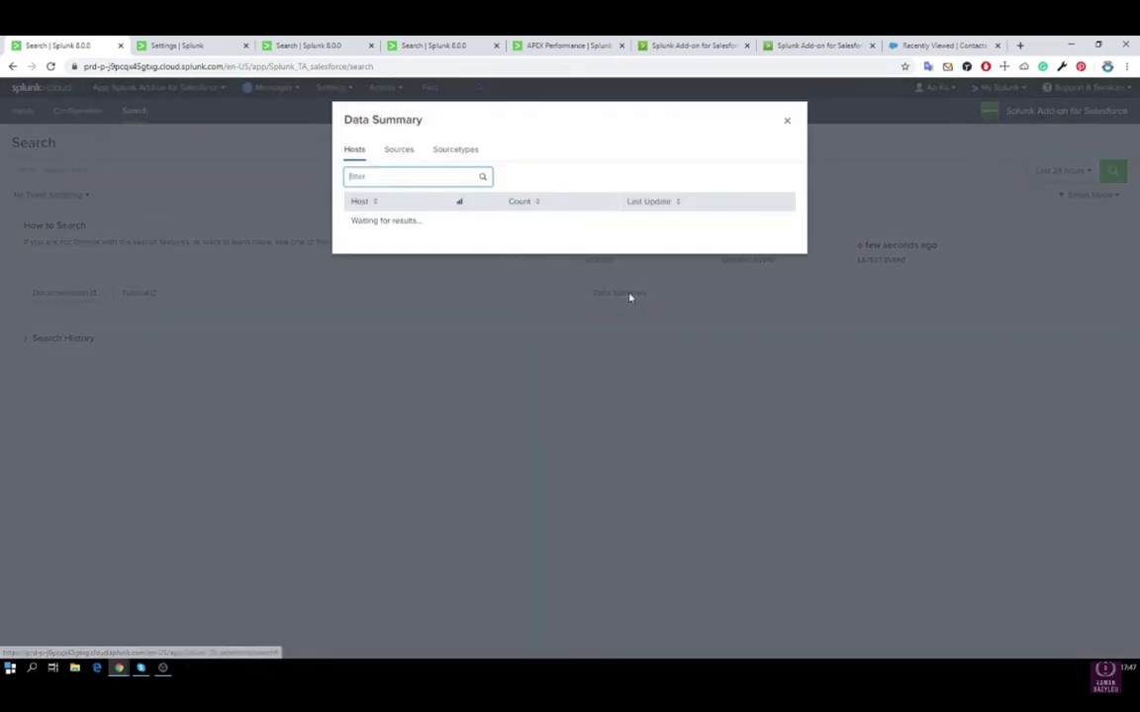
pyautogui.click(417, 150)
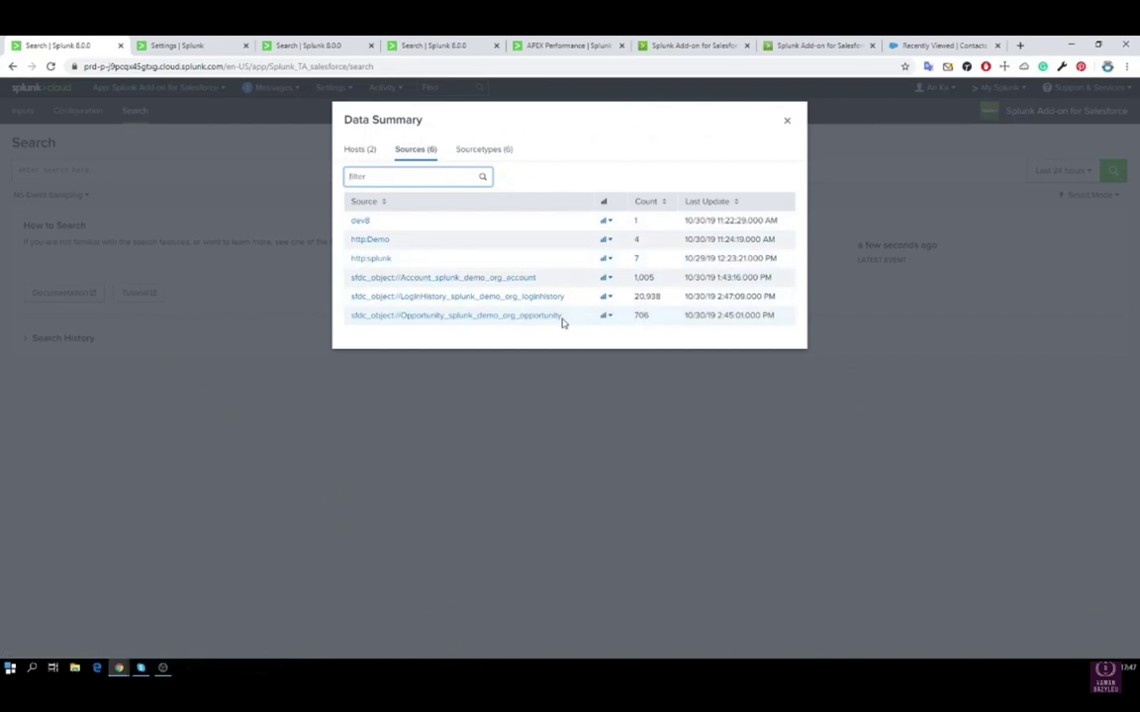
pyautogui.click(535, 318)
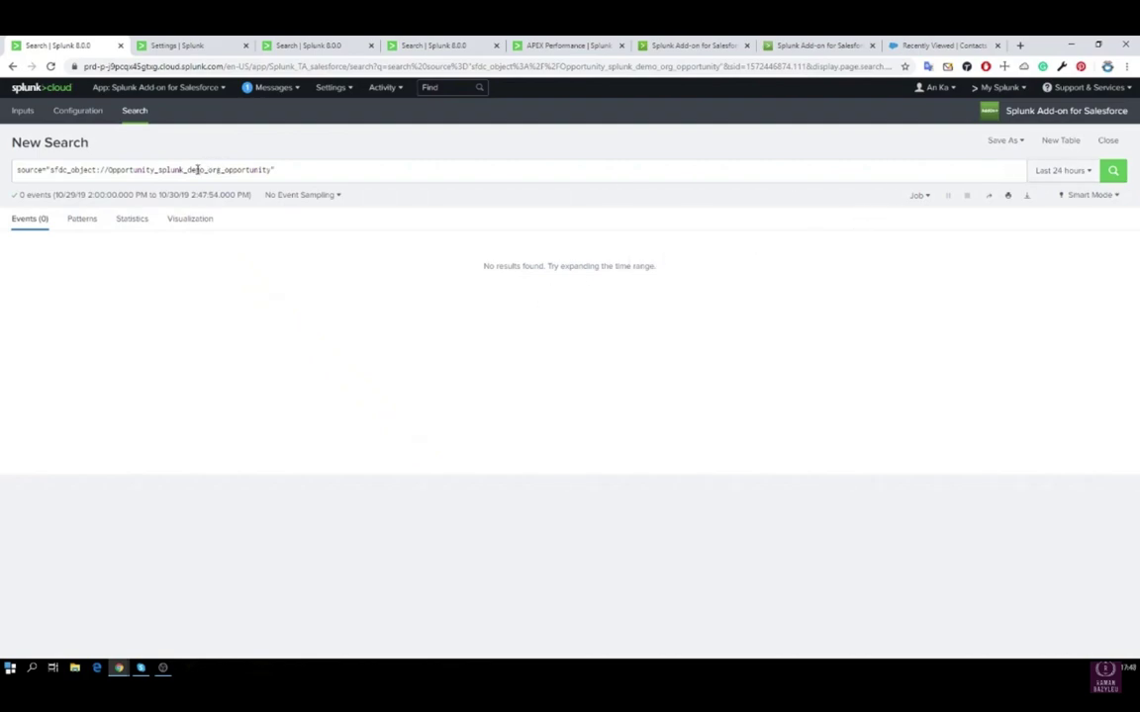
pyautogui.click(1048, 170)
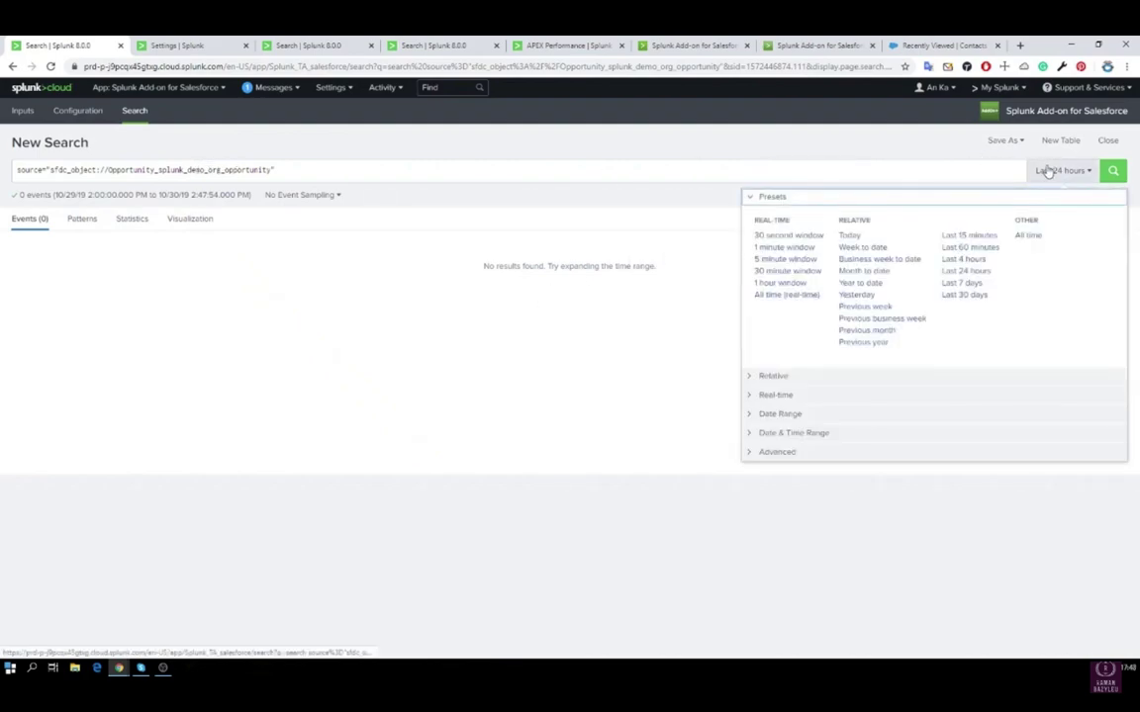
pyautogui.click(1028, 235)
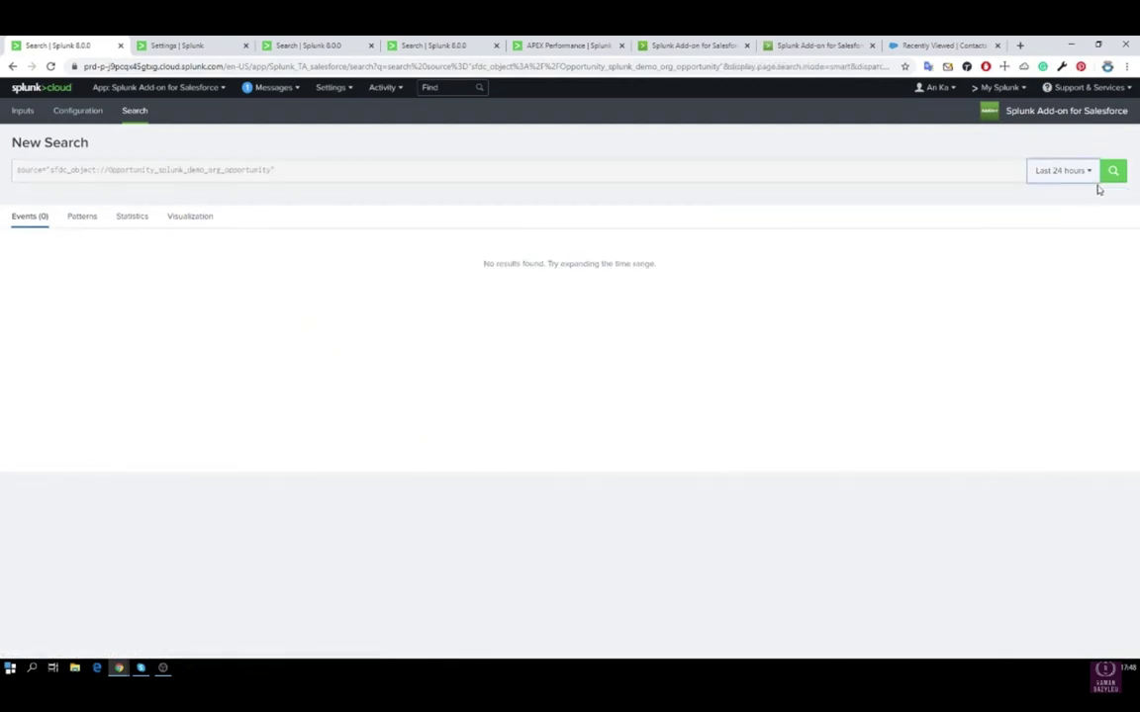
pyautogui.scroll(-2, 482, 244)
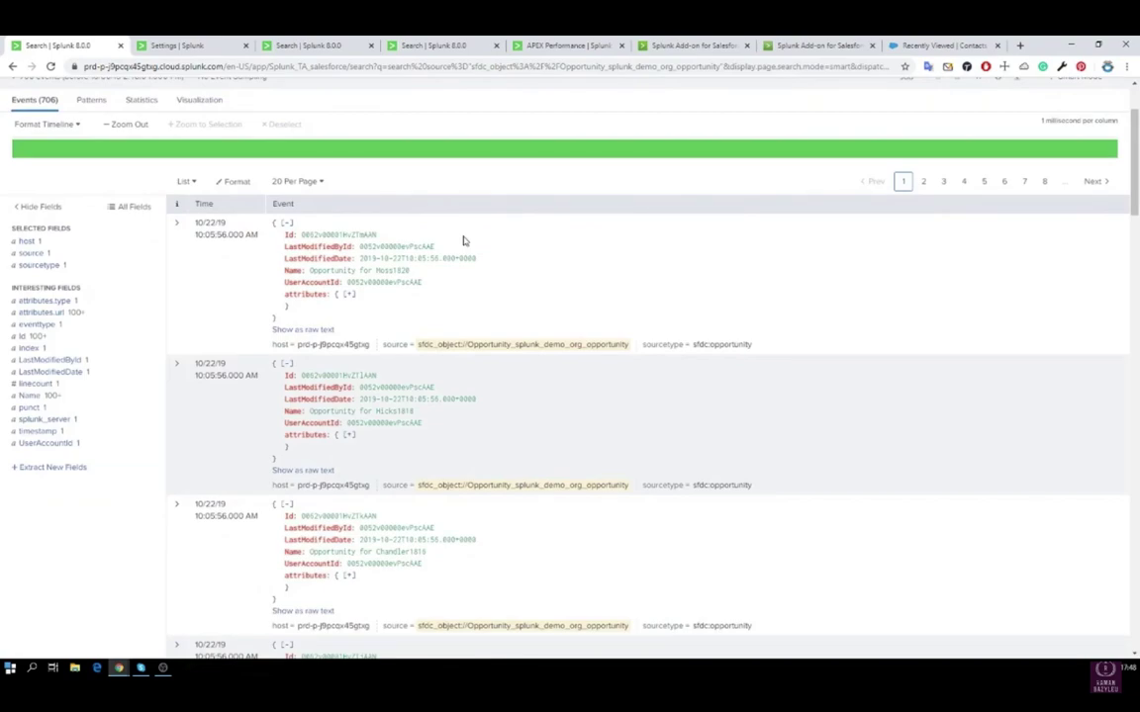
pyautogui.scroll(1, 462, 241)
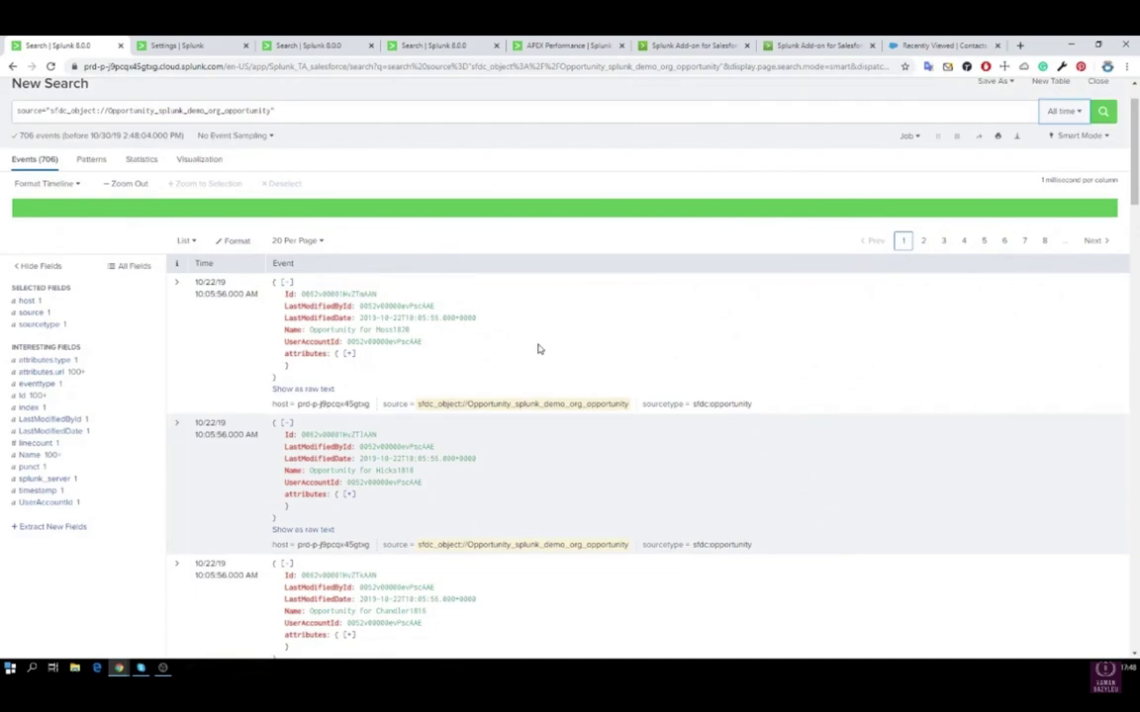
# Expand and inspect the fields of the Moss1820 and Hicks1818 opportunity events.
pyautogui.click(178, 285)
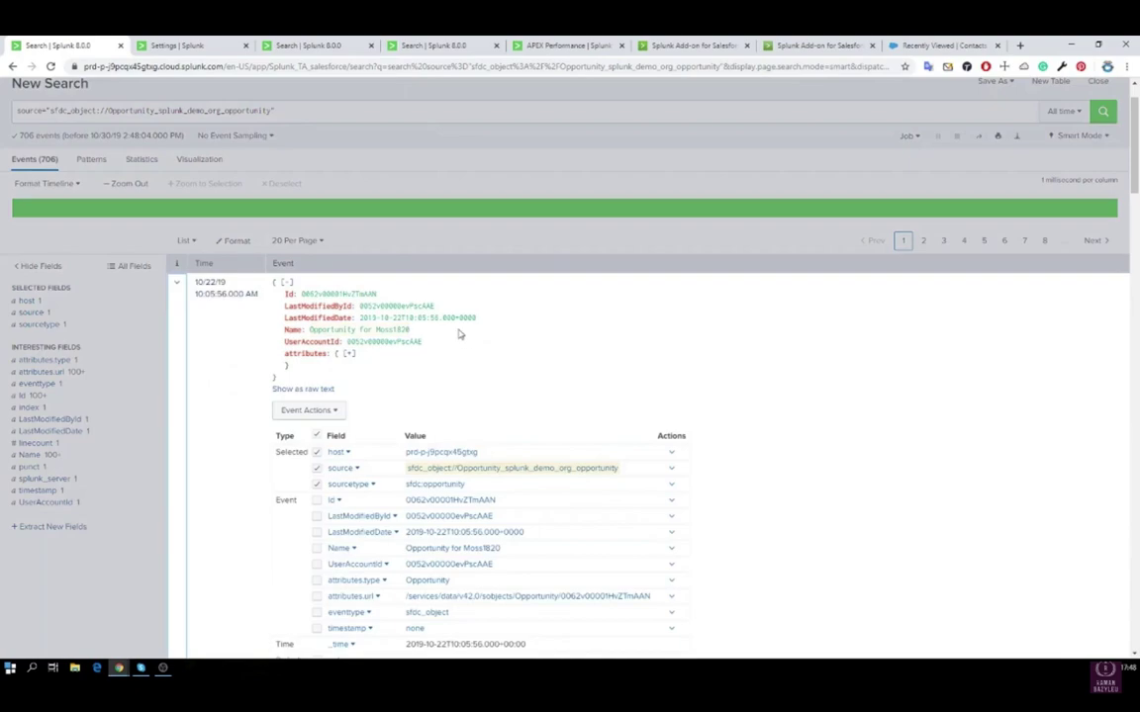
pyautogui.scroll(-1, 460, 332)
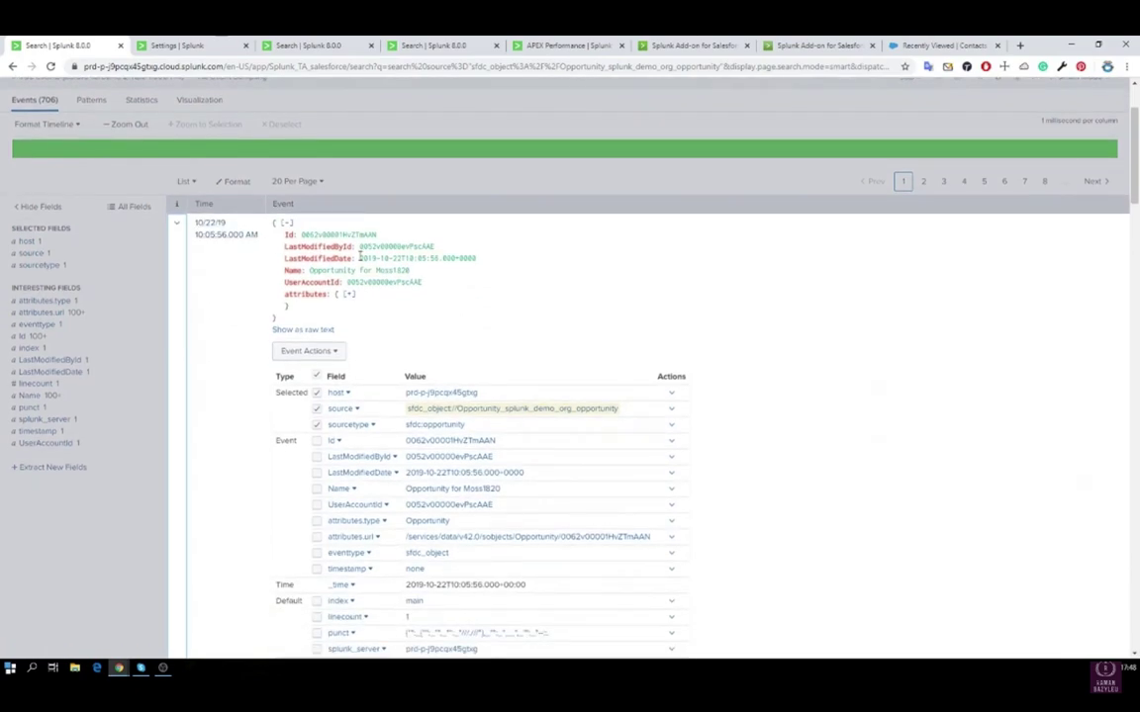
pyautogui.scroll(-1, 359, 258)
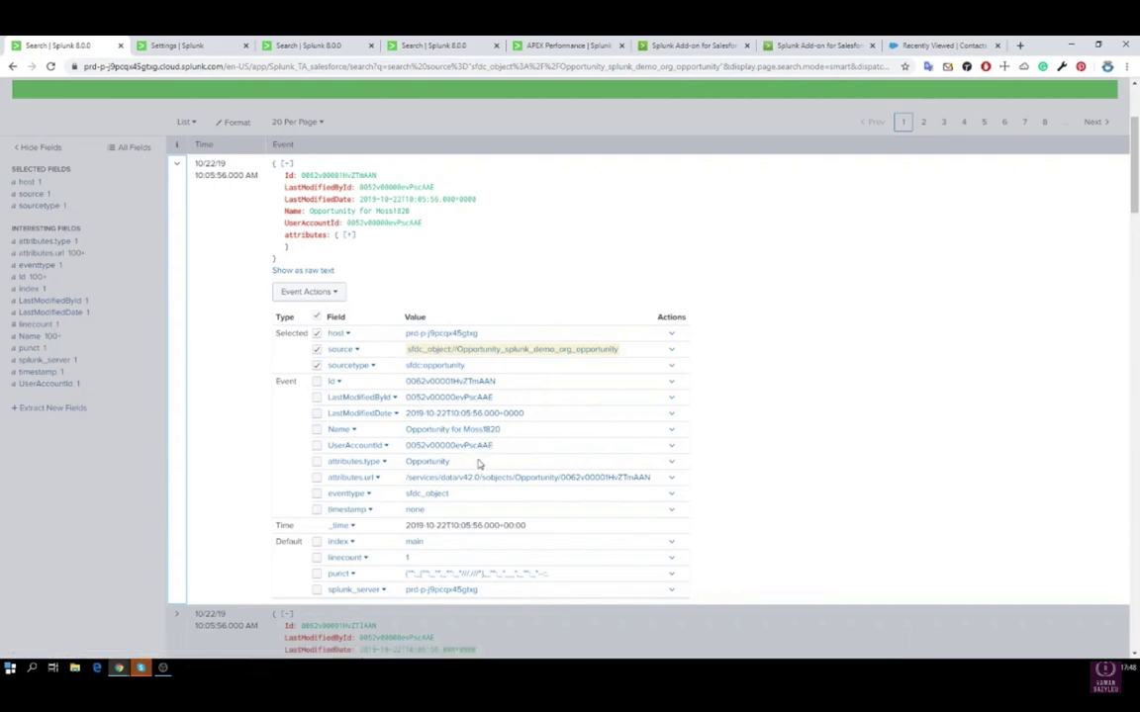
pyautogui.scroll(-2, 478, 463)
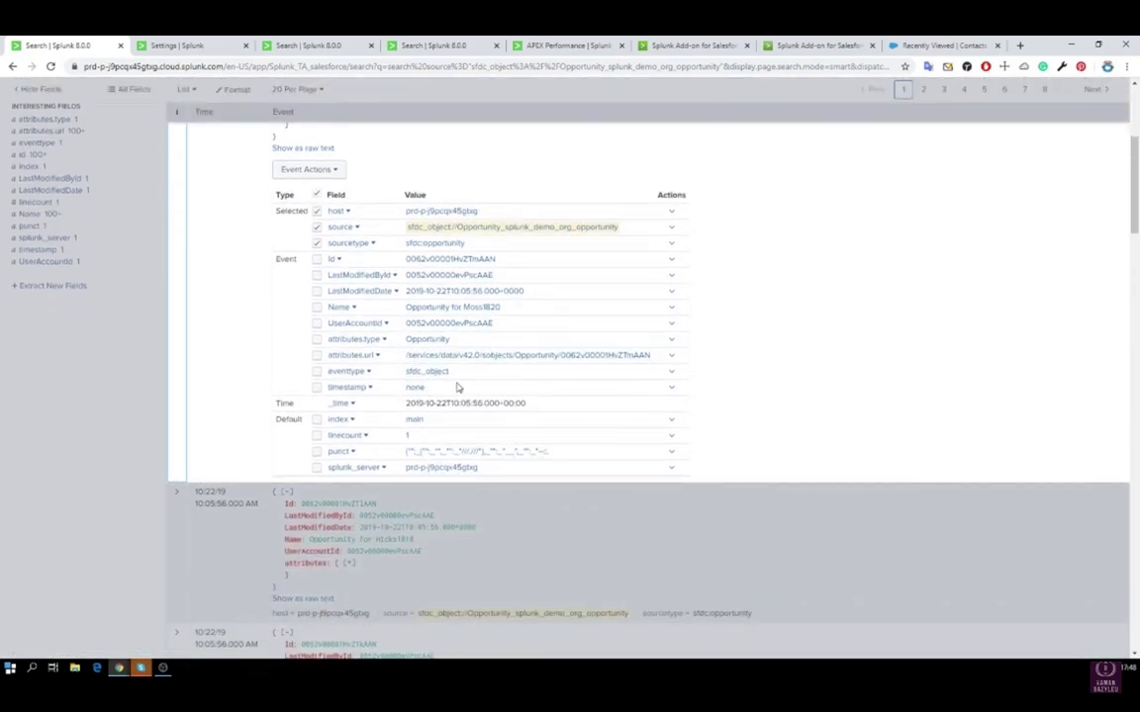
pyautogui.click(176, 494)
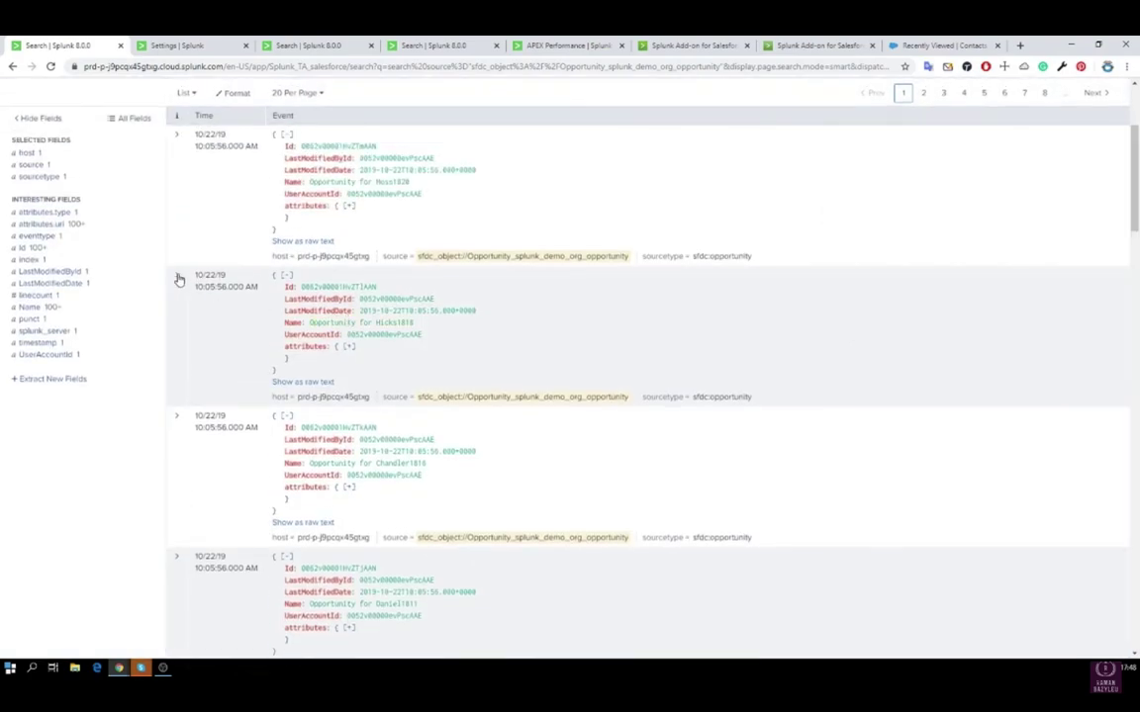
pyautogui.click(177, 278)
pyautogui.scroll(-5, 407, 323)
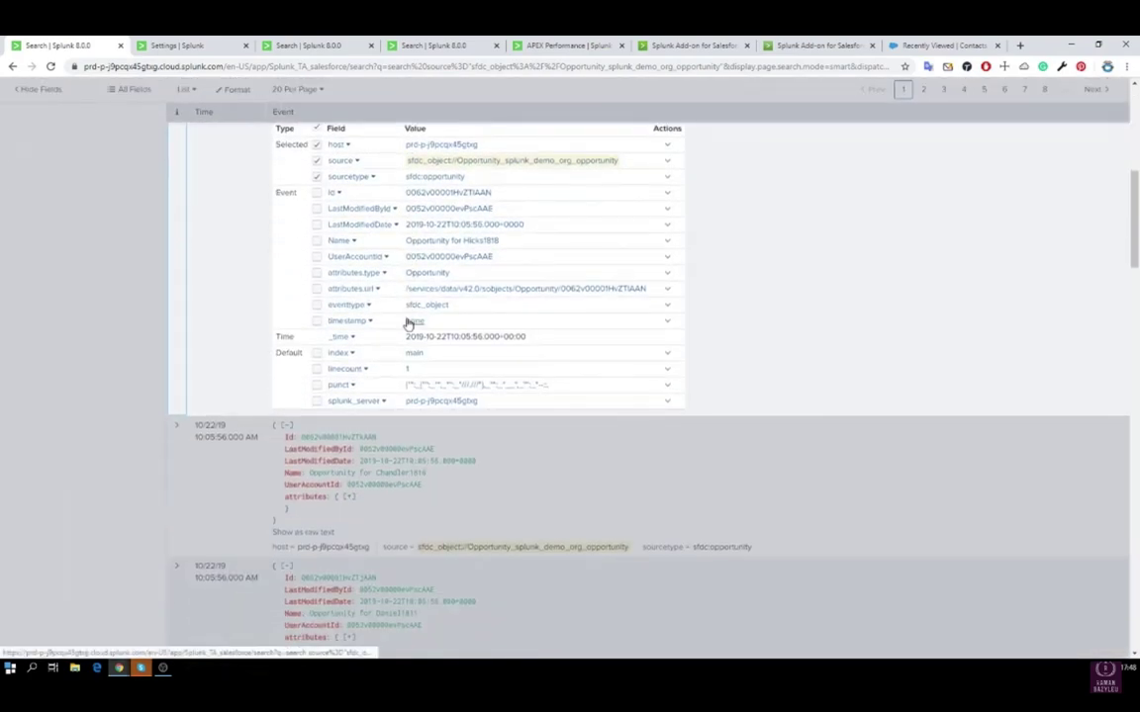
pyautogui.scroll(5, 407, 323)
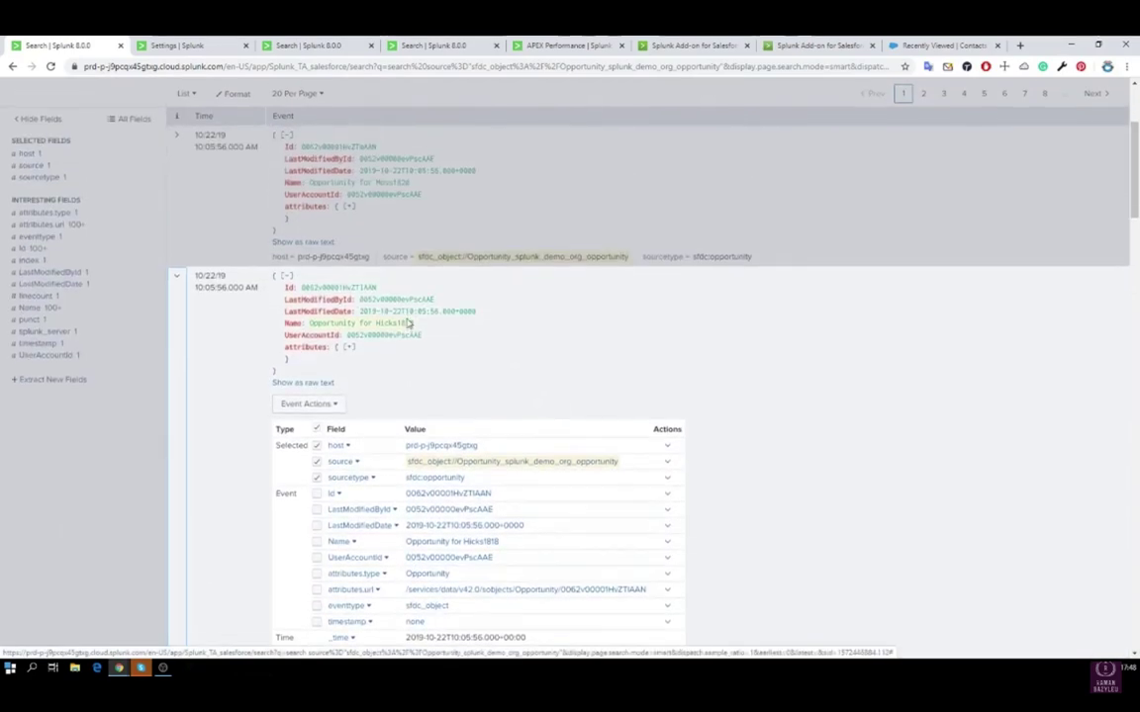
pyautogui.scroll(3, 406, 324)
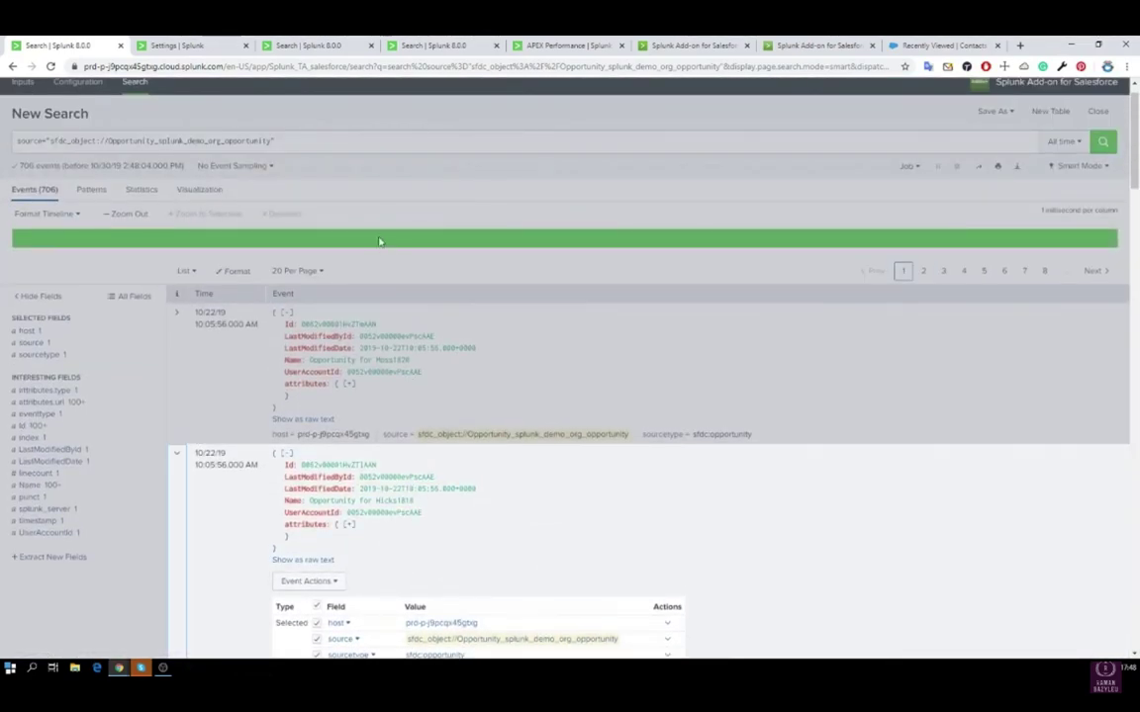
pyautogui.scroll(1, 376, 241)
pyautogui.click(240, 169)
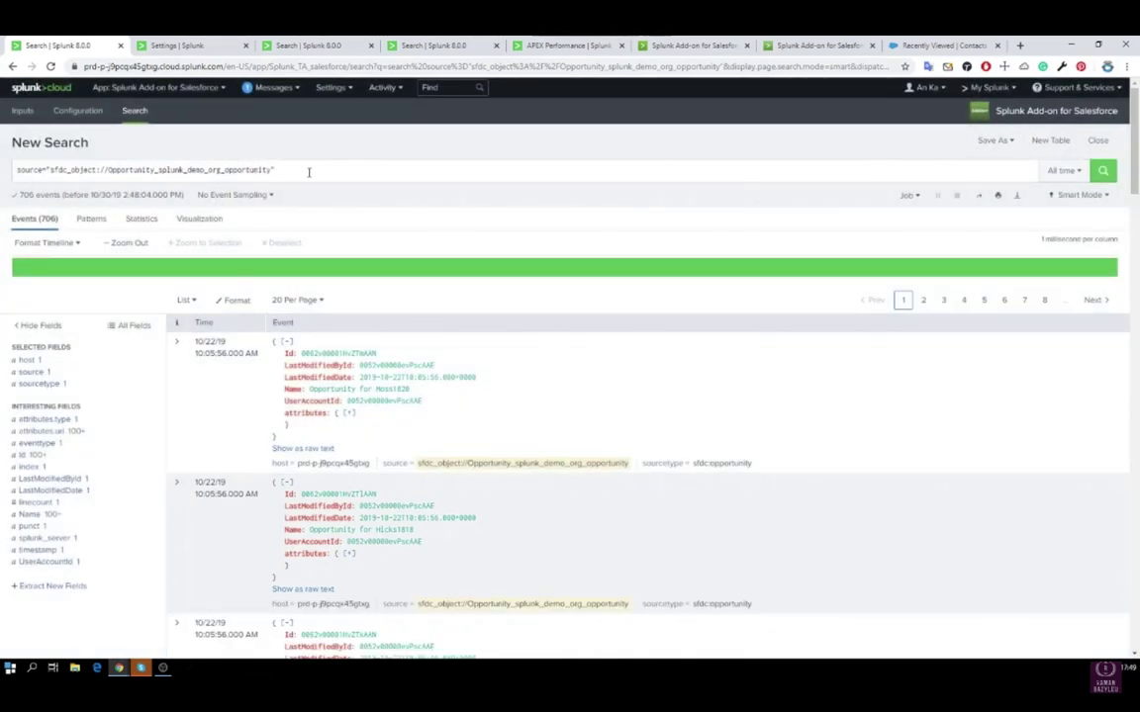
# Search the Account source over All time, expanding an event's type and url attributes.
pyautogui.click(134, 112)
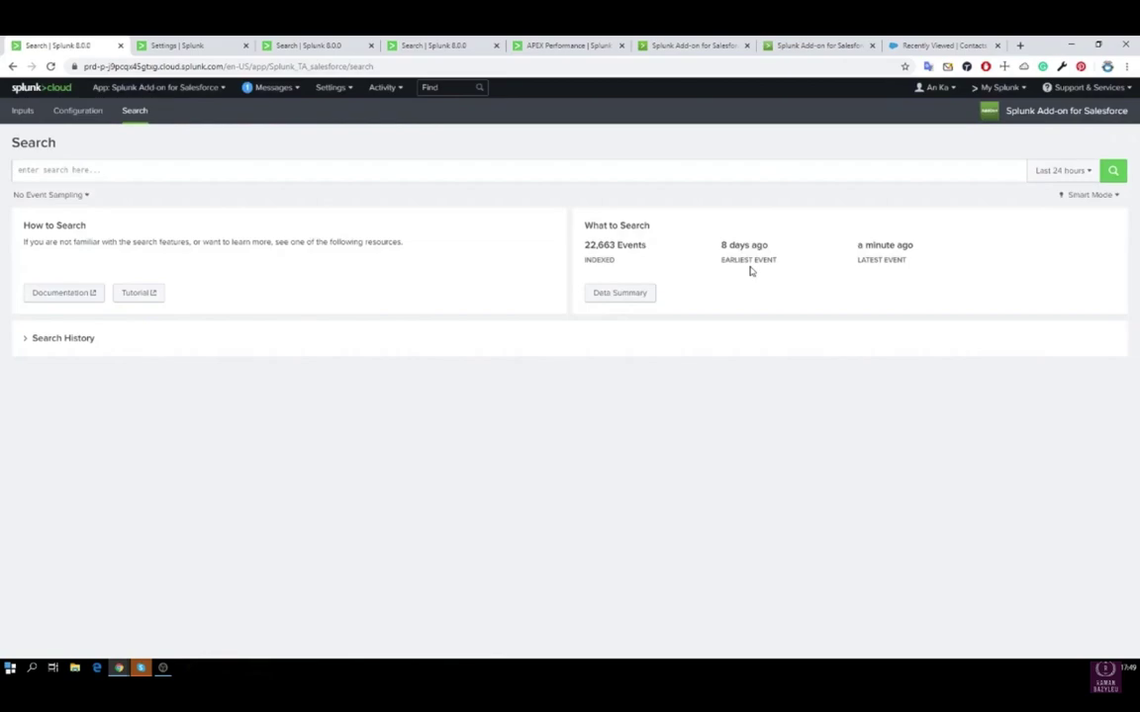
pyautogui.click(638, 293)
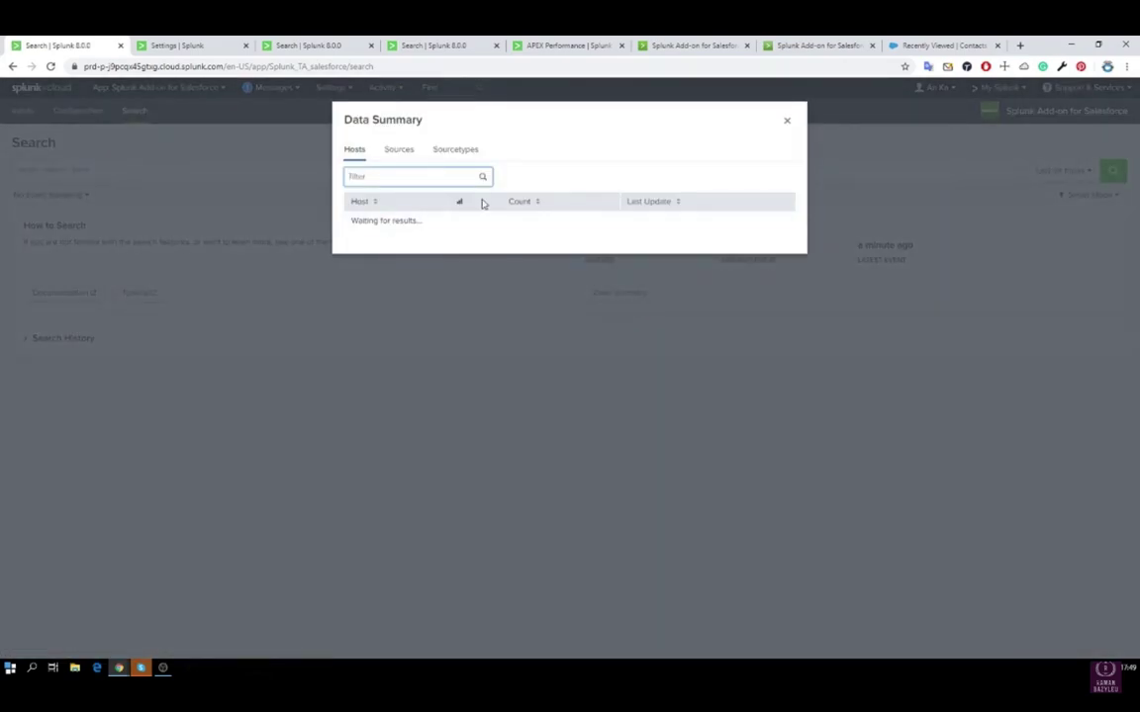
pyautogui.click(402, 150)
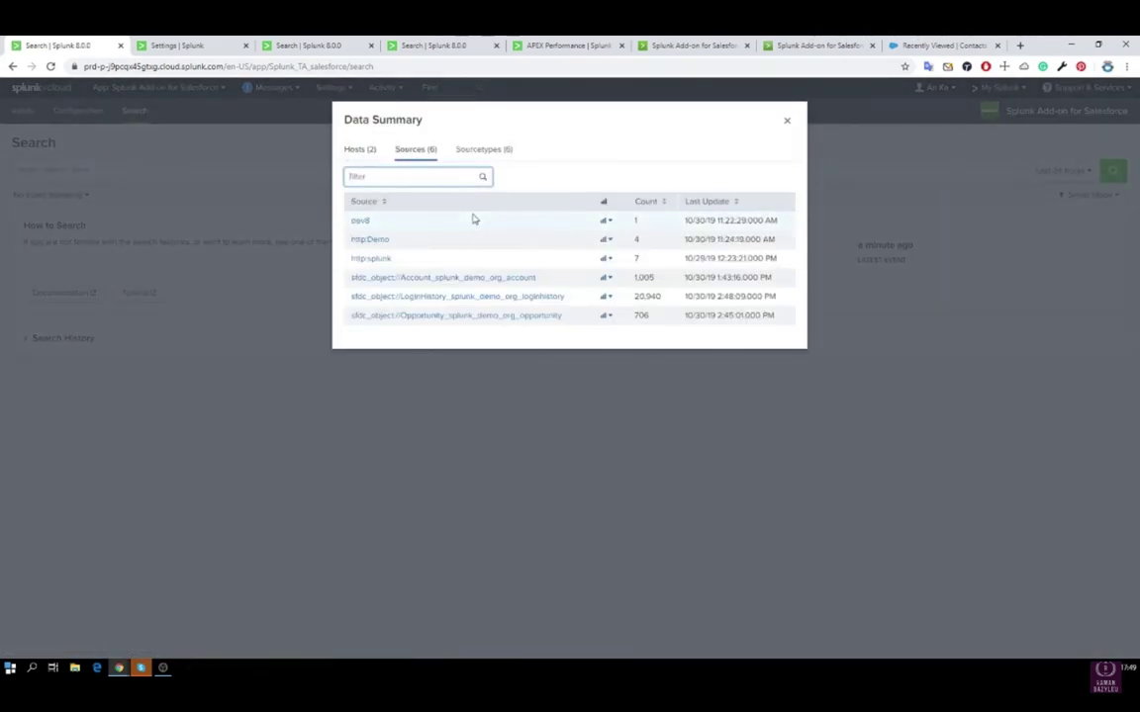
pyautogui.click(502, 279)
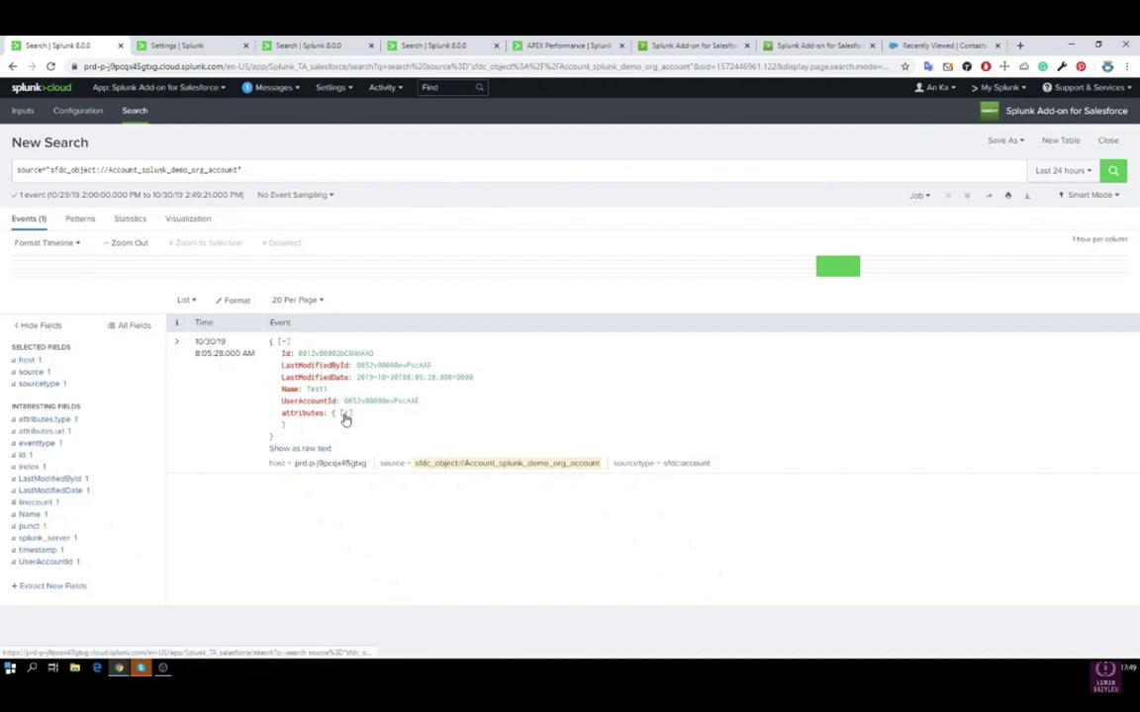
pyautogui.click(344, 413)
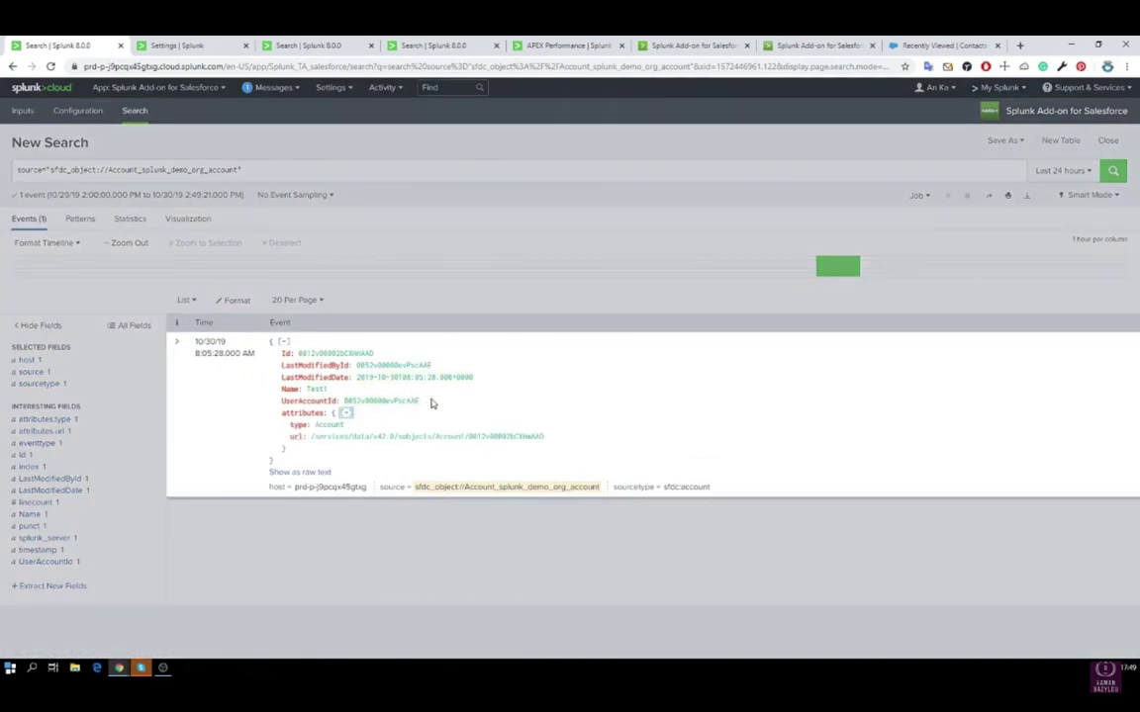
pyautogui.click(1068, 174)
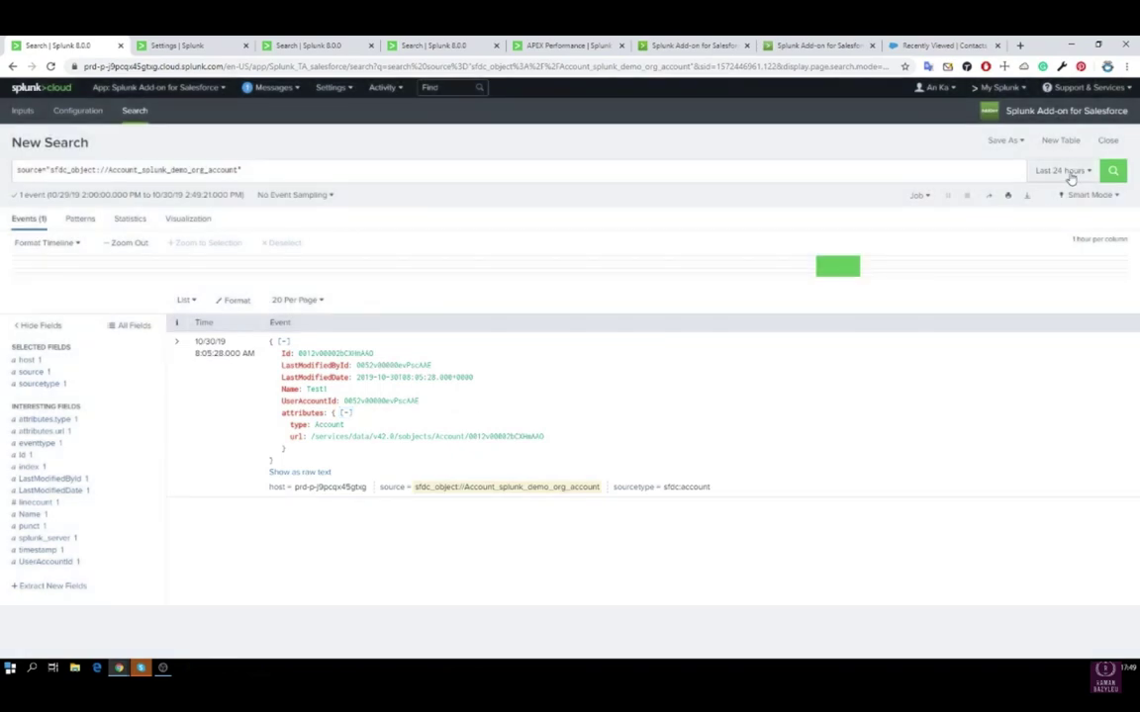
pyautogui.click(1070, 176)
pyautogui.click(1025, 239)
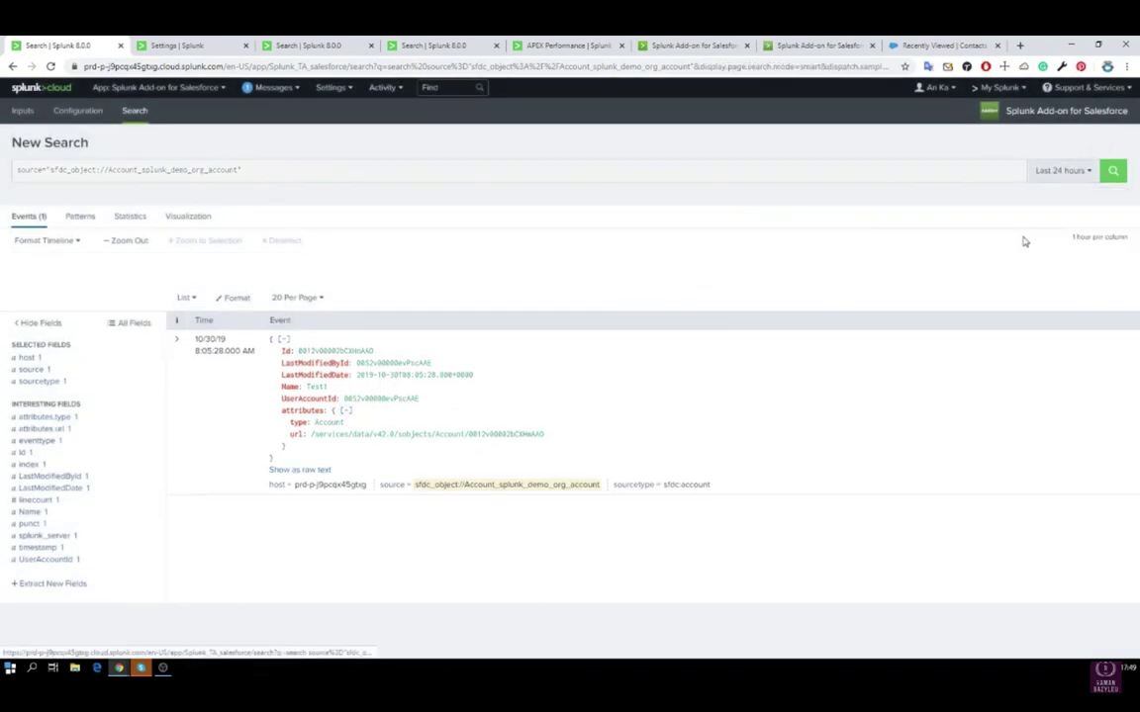
# Scroll through the 1,005 Account events and return to the blank Search page.
pyautogui.scroll(-5, 571, 334)
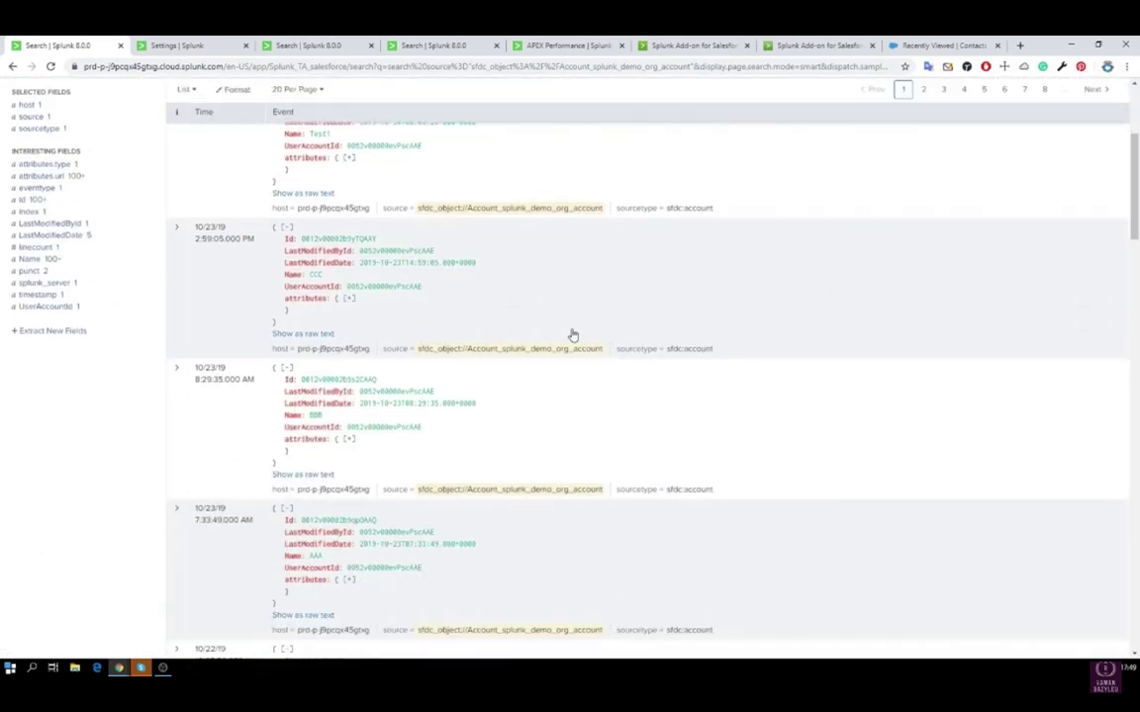
pyautogui.scroll(5, 570, 334)
pyautogui.scroll(-5, 570, 334)
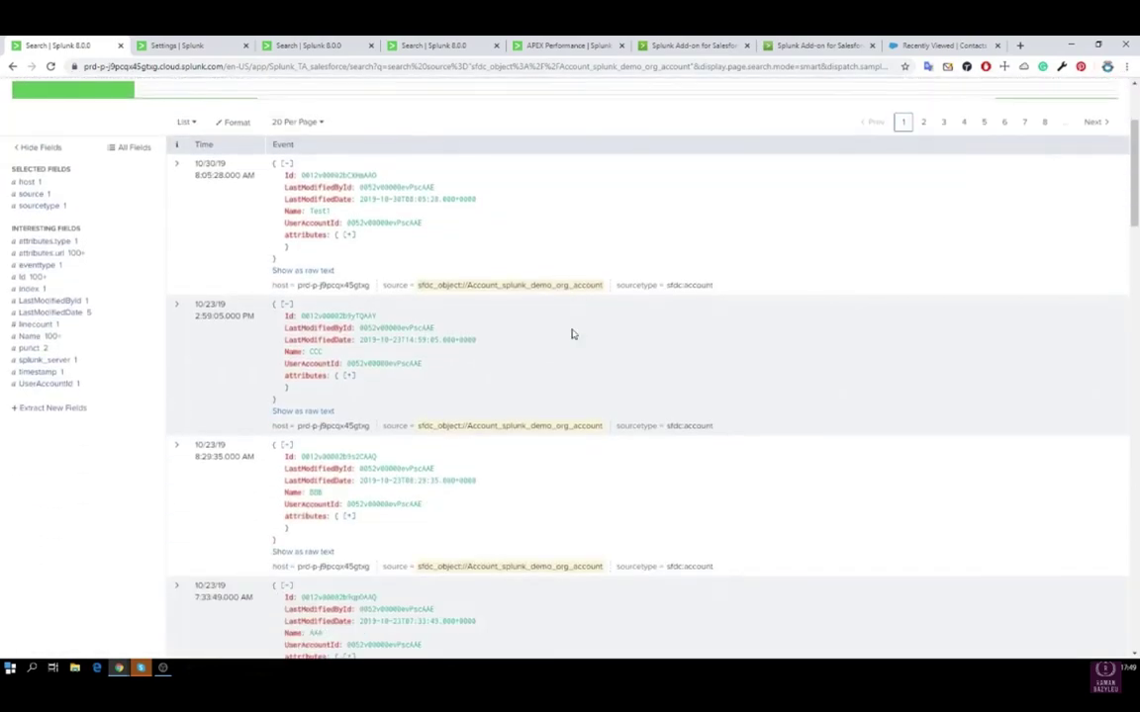
pyautogui.scroll(-5, 571, 333)
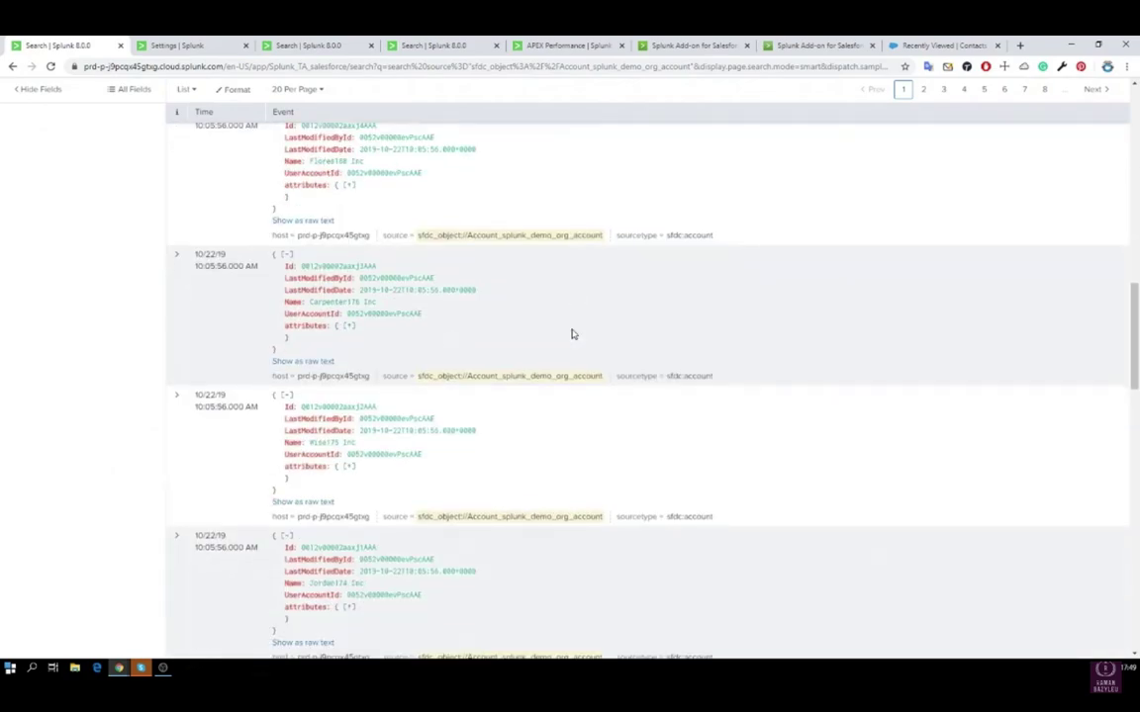
pyautogui.scroll(10, 570, 334)
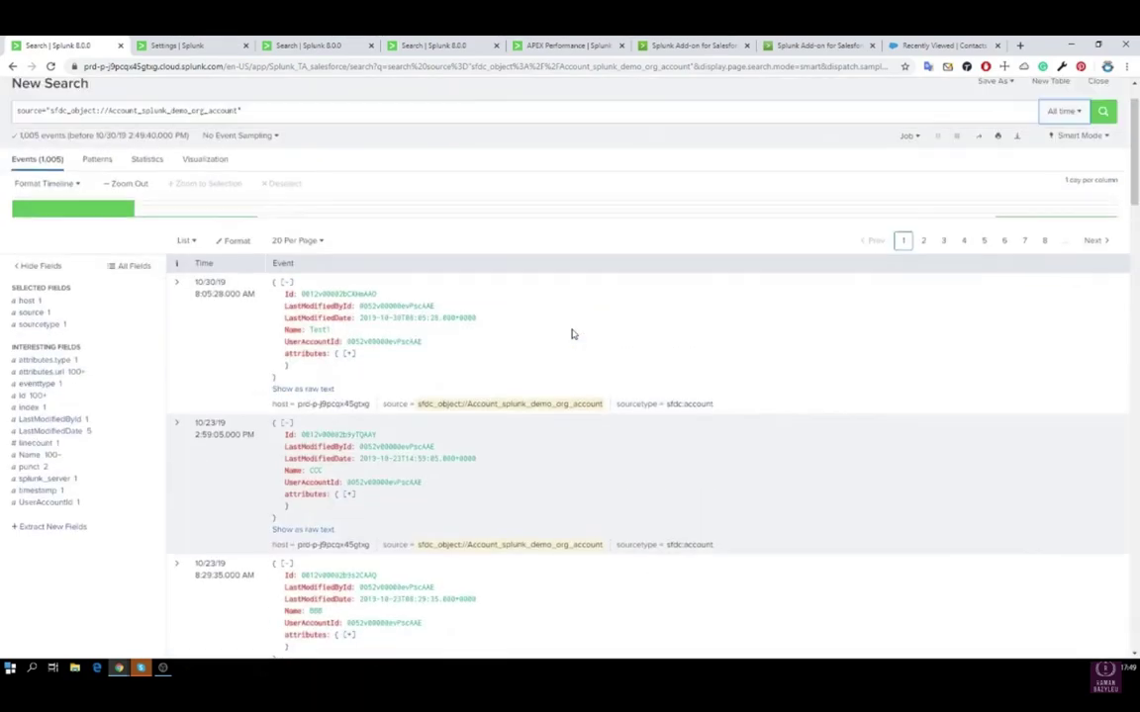
pyautogui.scroll(1, 570, 333)
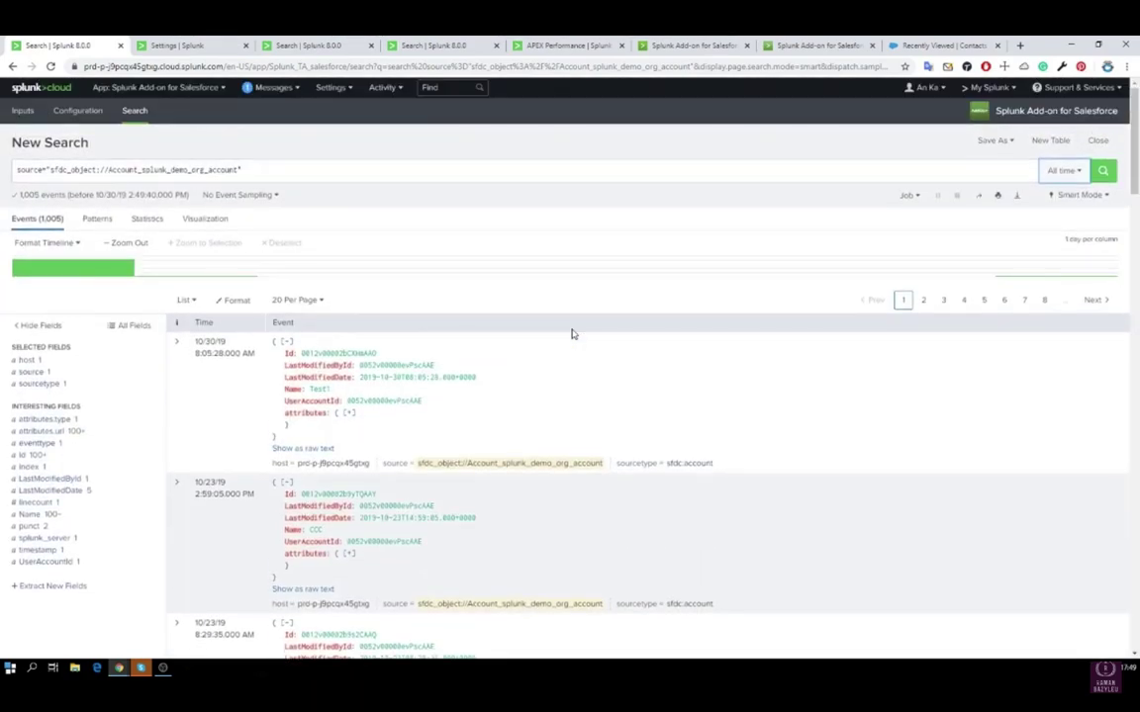
pyautogui.click(134, 110)
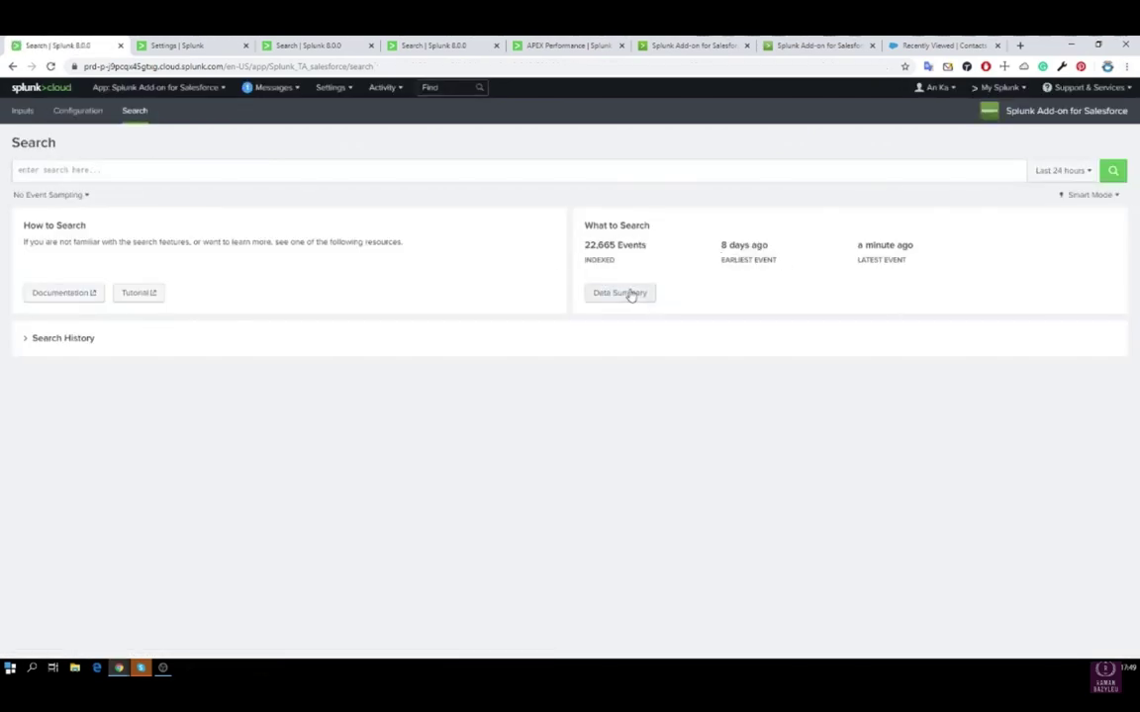
# Search the LoginHistory source and scroll through its successful SOAP Partner login events.
pyautogui.click(628, 292)
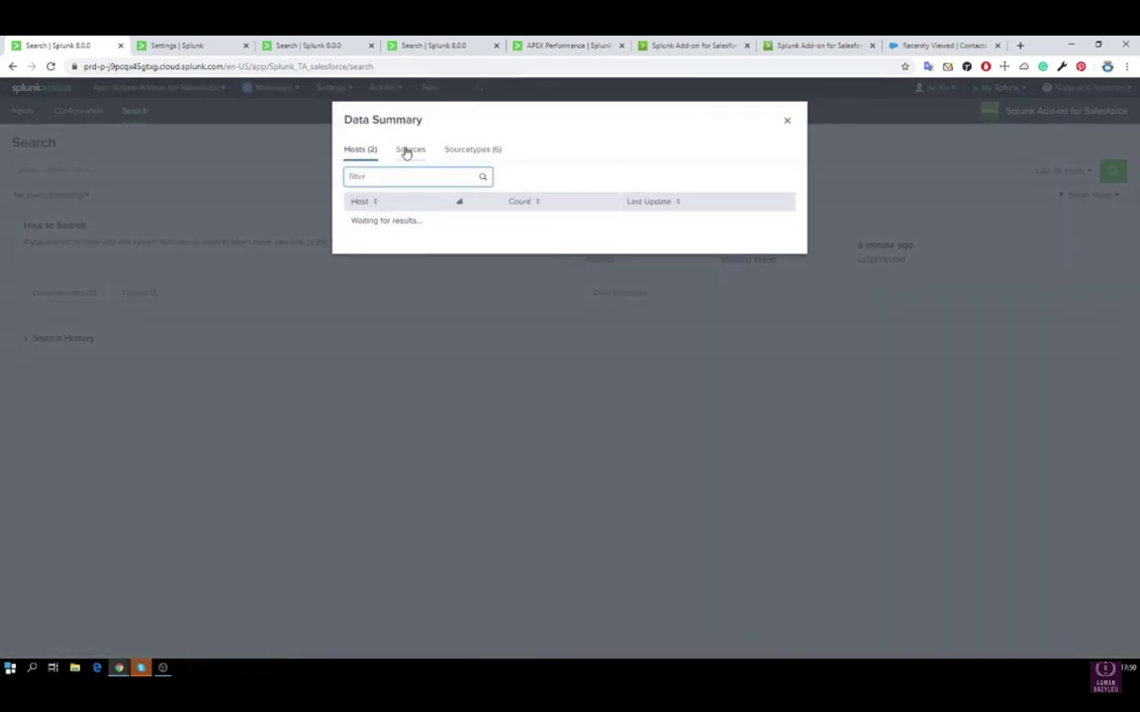
pyautogui.click(401, 150)
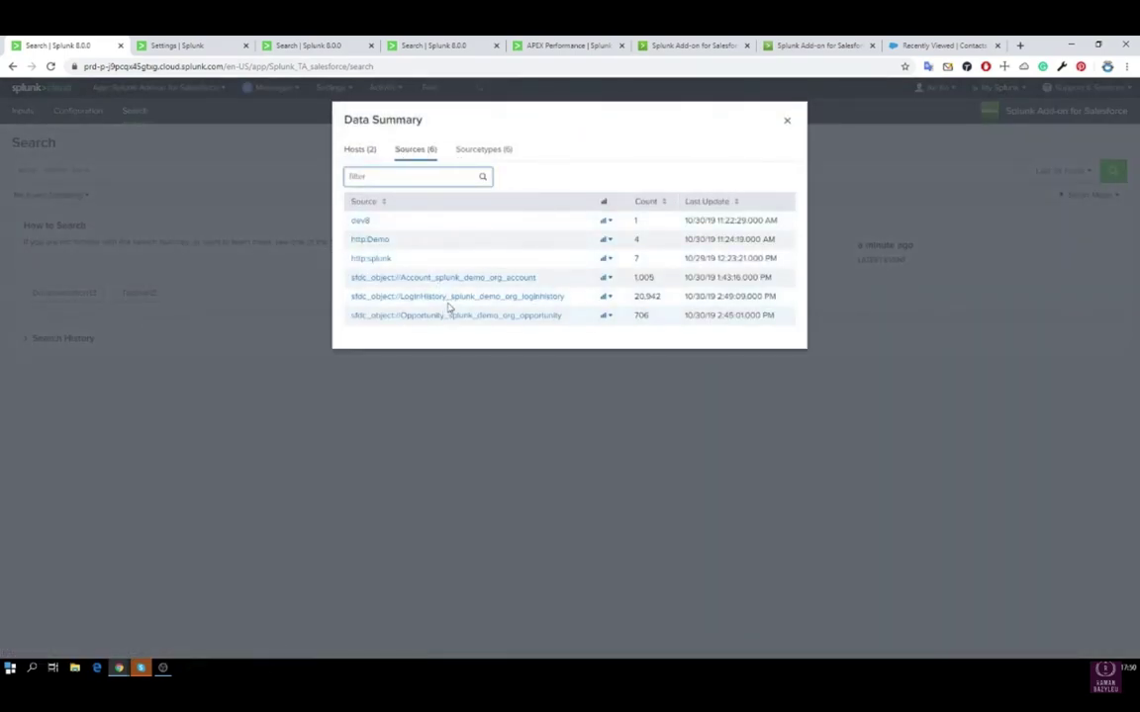
pyautogui.click(446, 297)
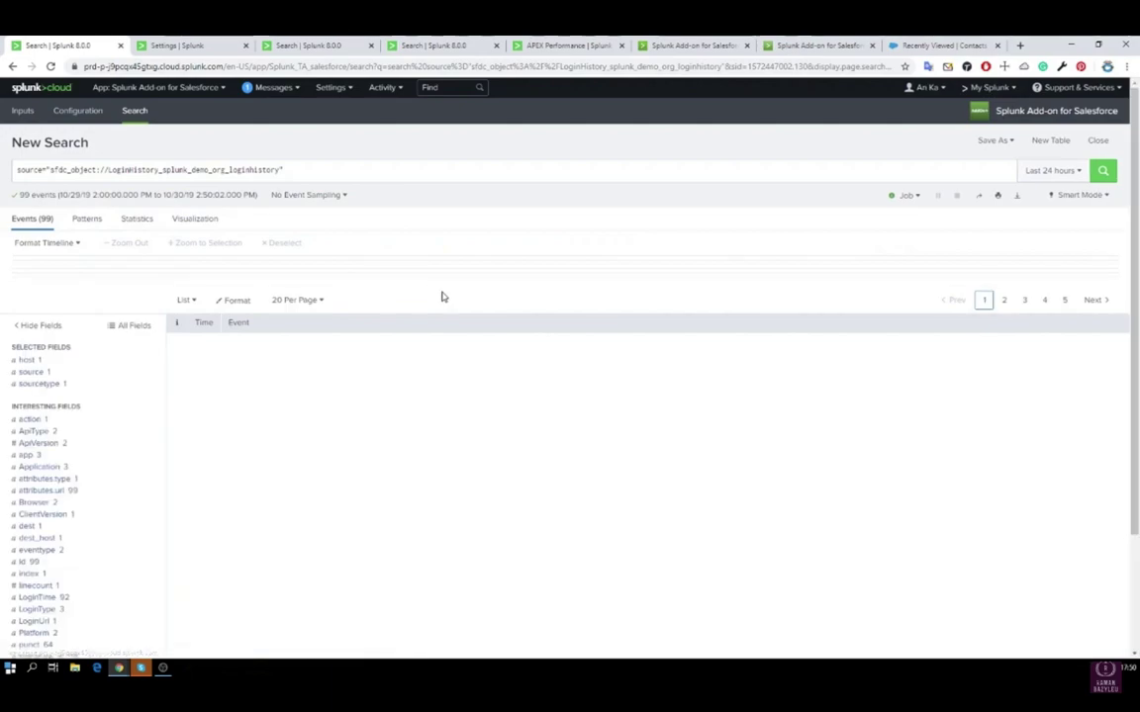
pyautogui.scroll(-2, 440, 297)
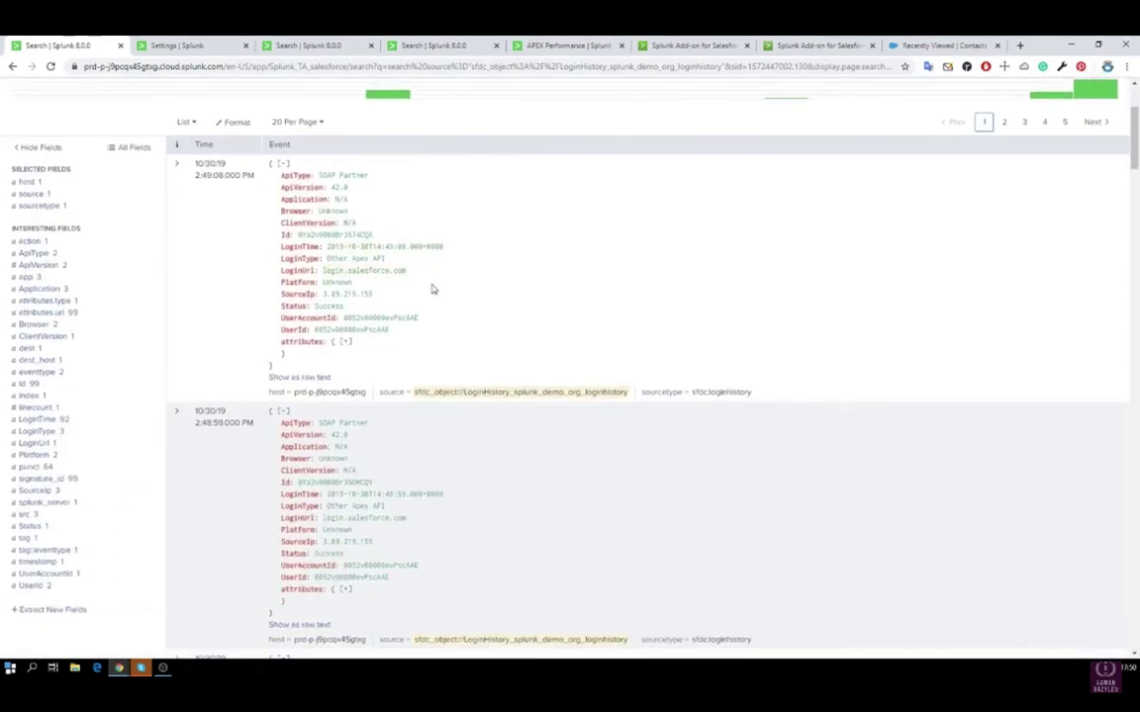
pyautogui.scroll(-3, 432, 289)
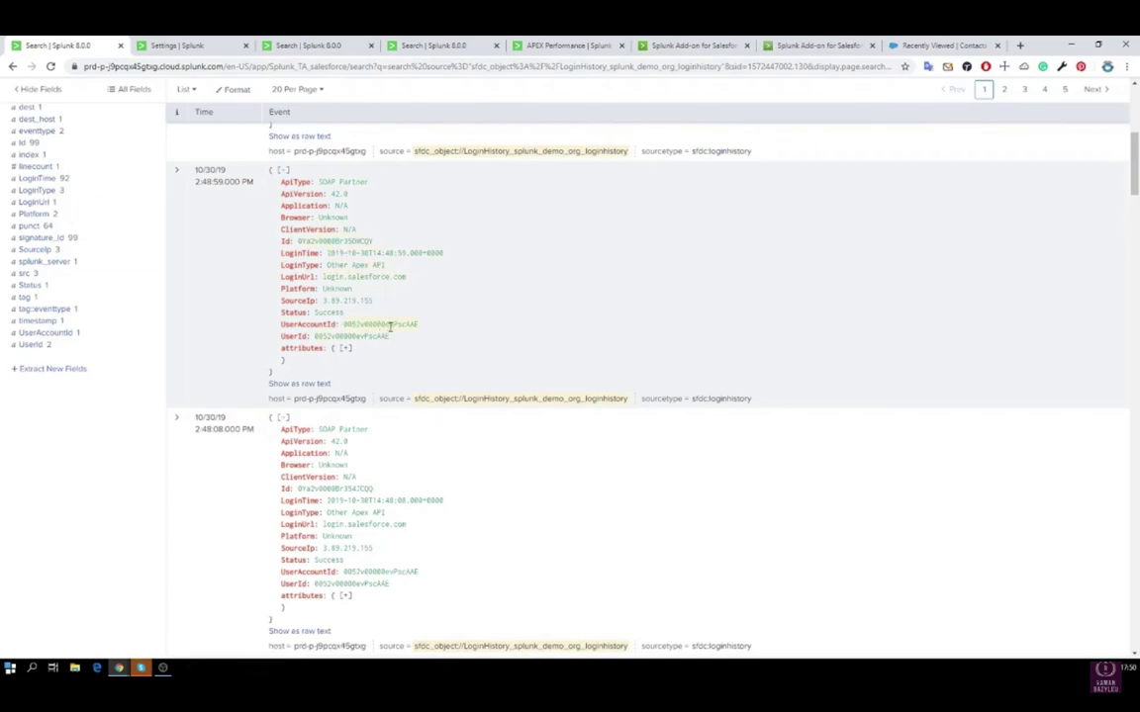
pyautogui.scroll(-1, 366, 337)
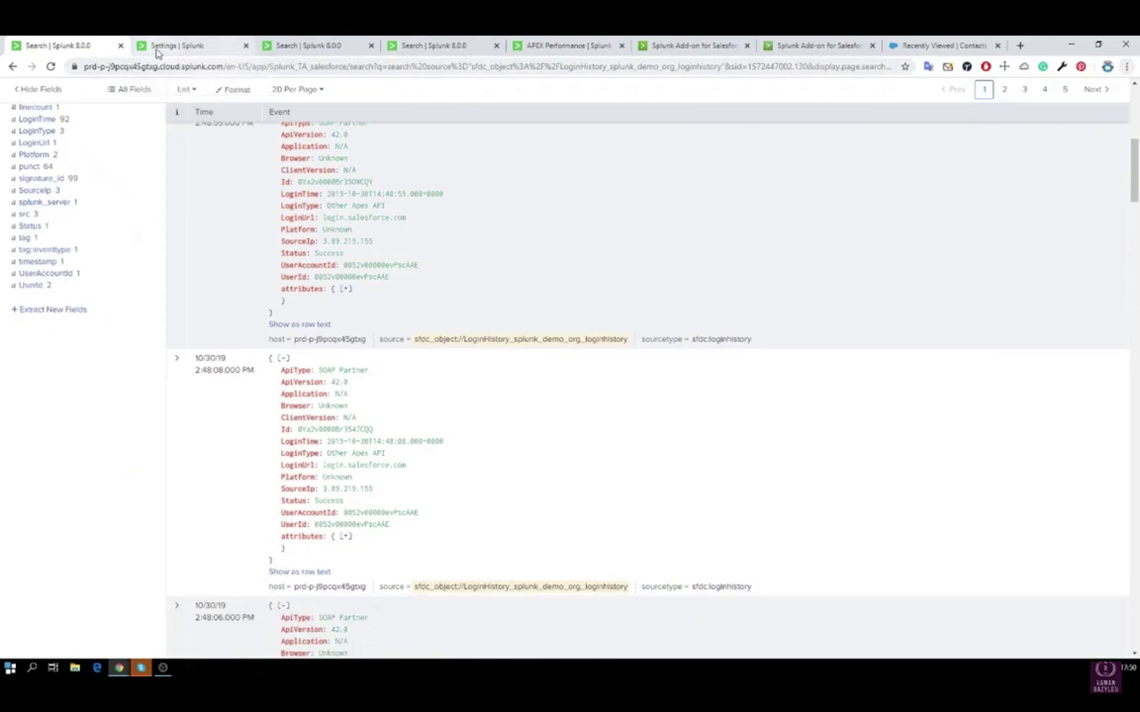
# In the local Splunk EventLog search, expand a URI event and review its fields.
pyautogui.click(432, 45)
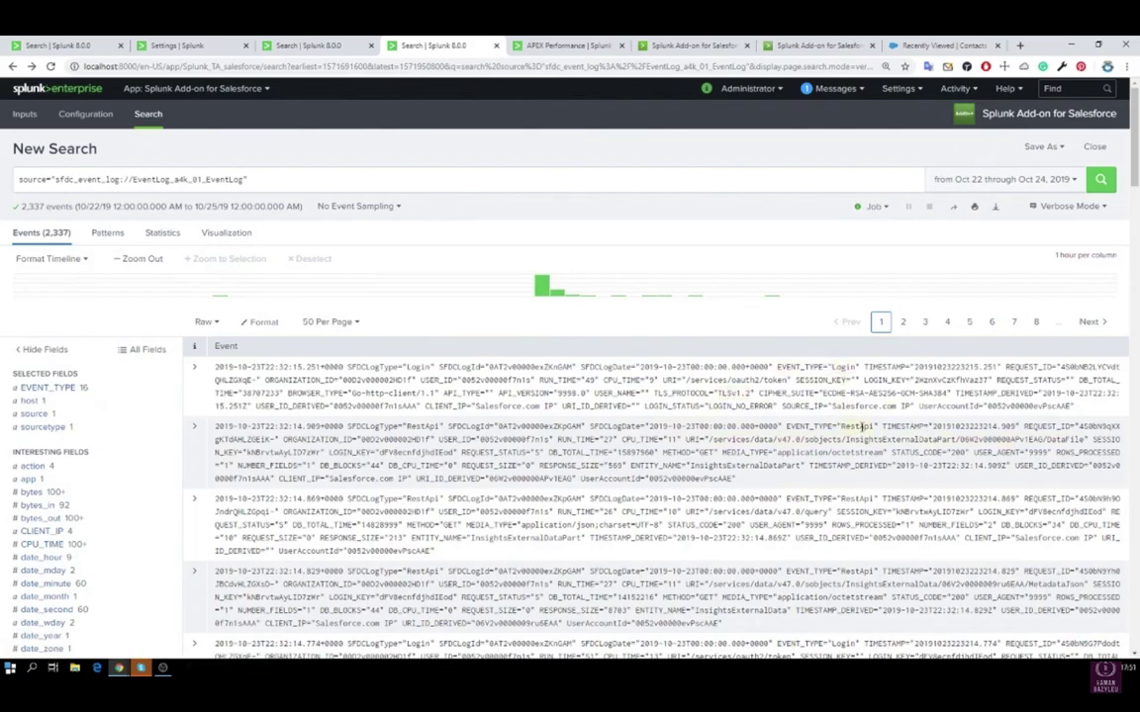
pyautogui.scroll(-3, 860, 427)
pyautogui.scroll(-3, 860, 430)
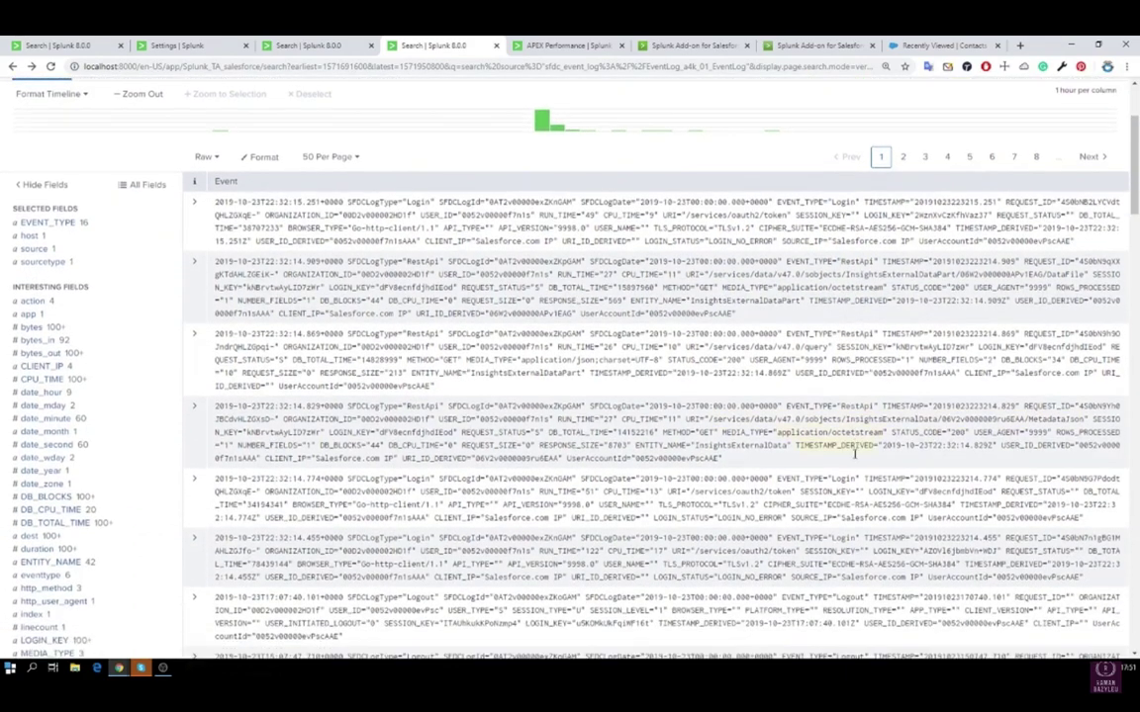
pyautogui.scroll(-4, 856, 458)
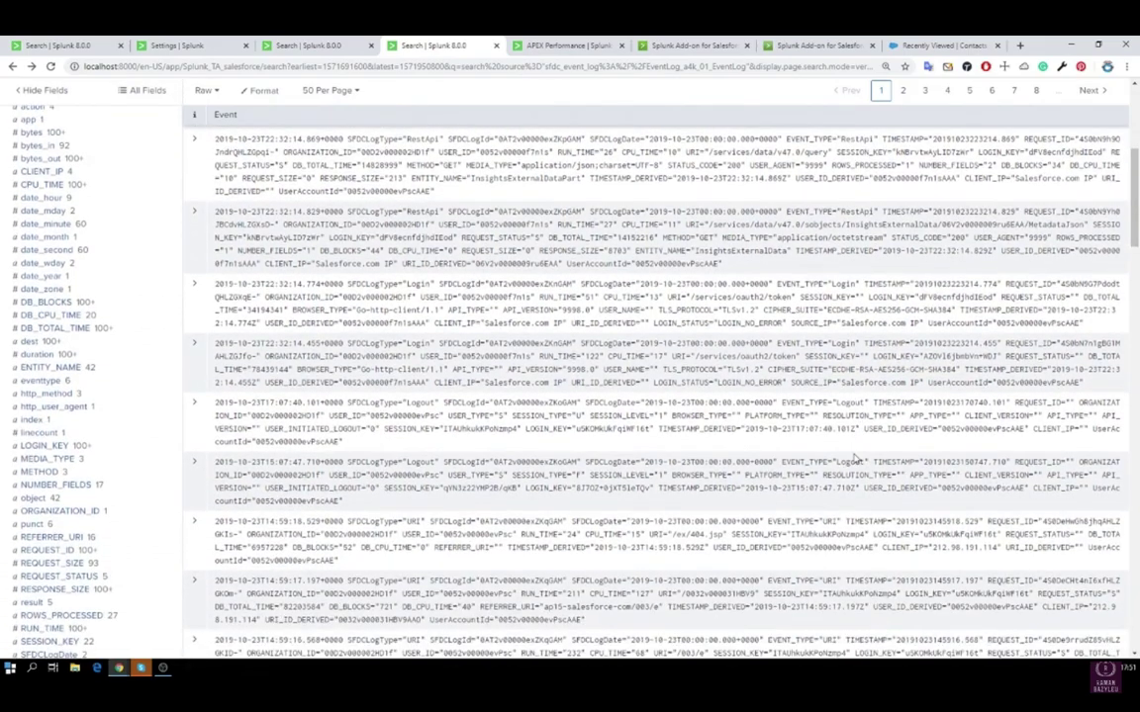
pyautogui.scroll(-3, 857, 458)
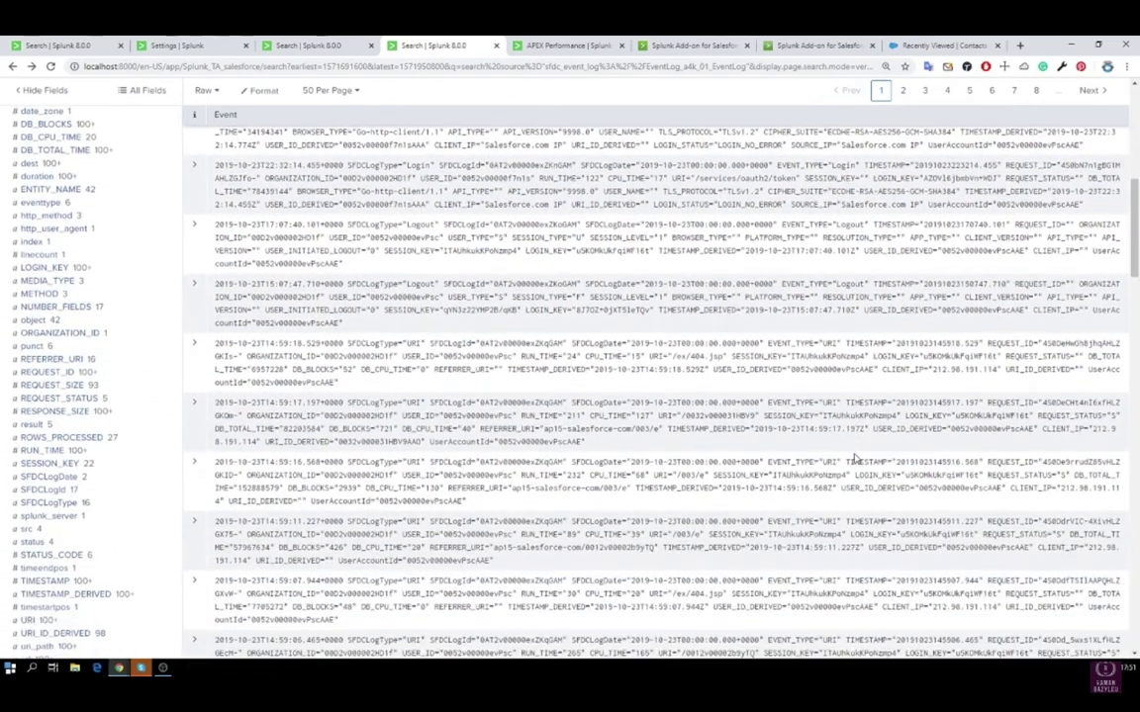
pyautogui.scroll(-2, 857, 458)
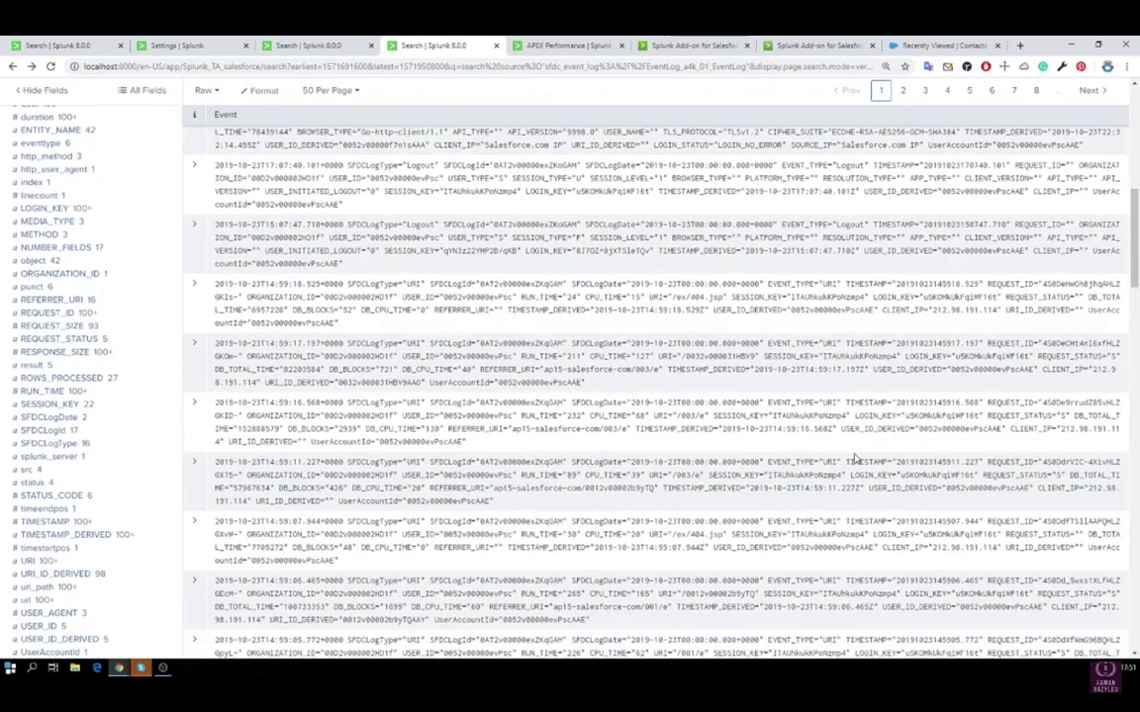
pyautogui.scroll(-3, 857, 458)
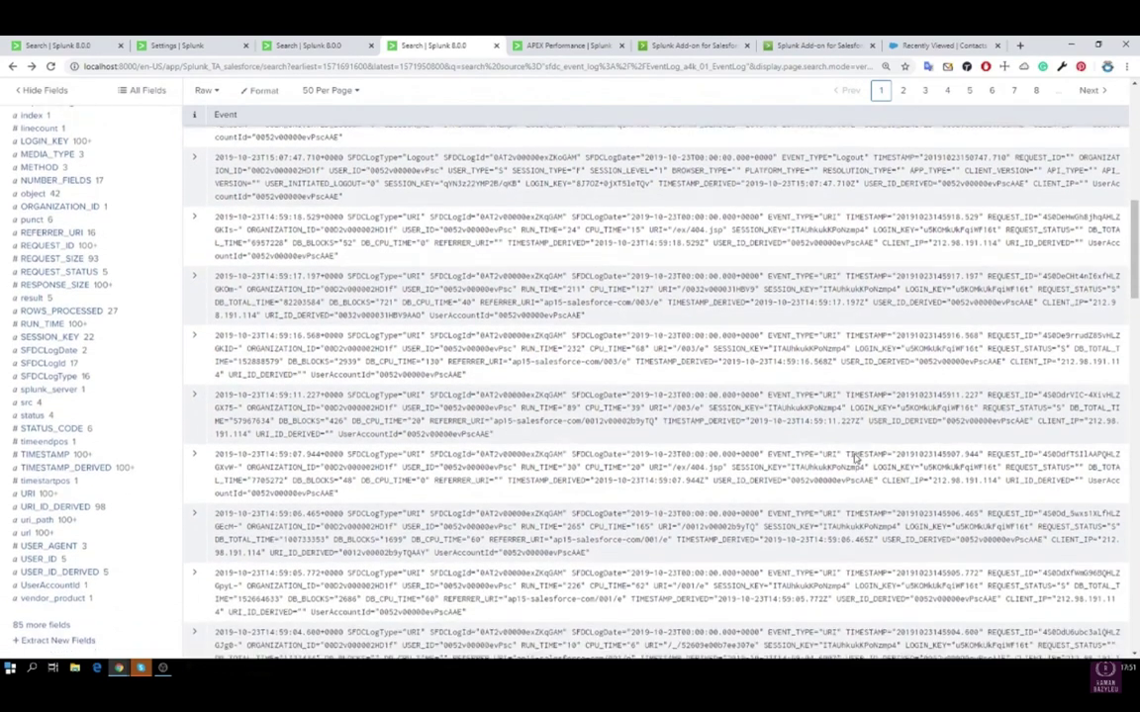
pyautogui.scroll(-3, 857, 458)
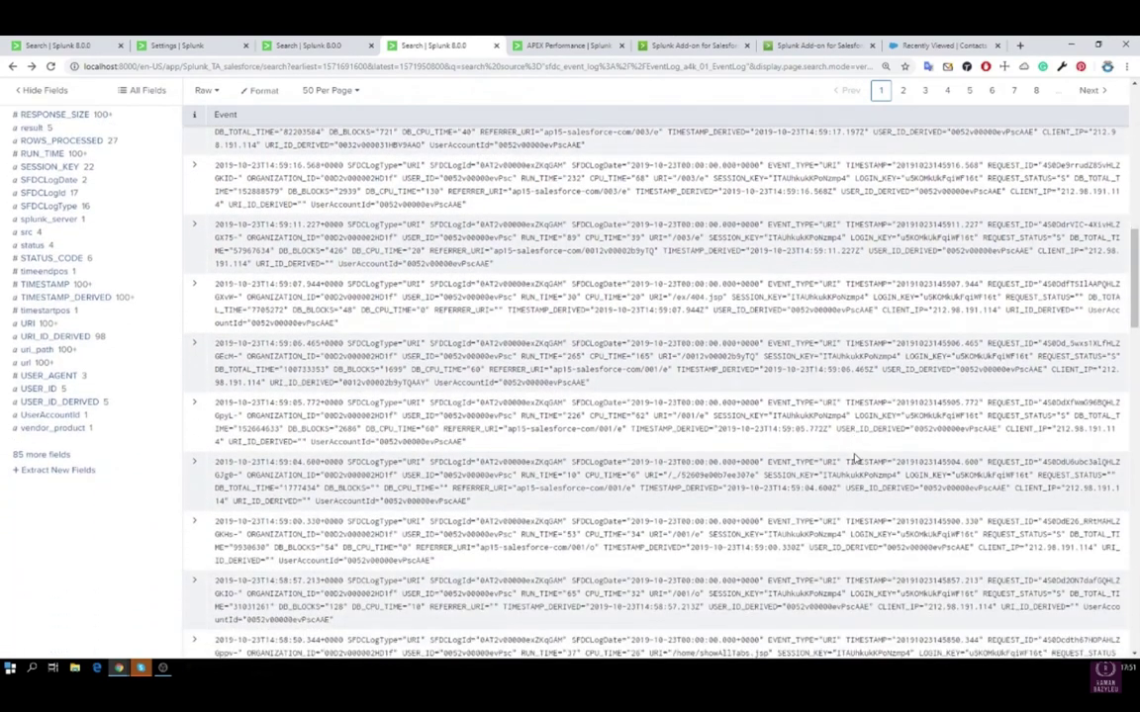
pyautogui.click(198, 405)
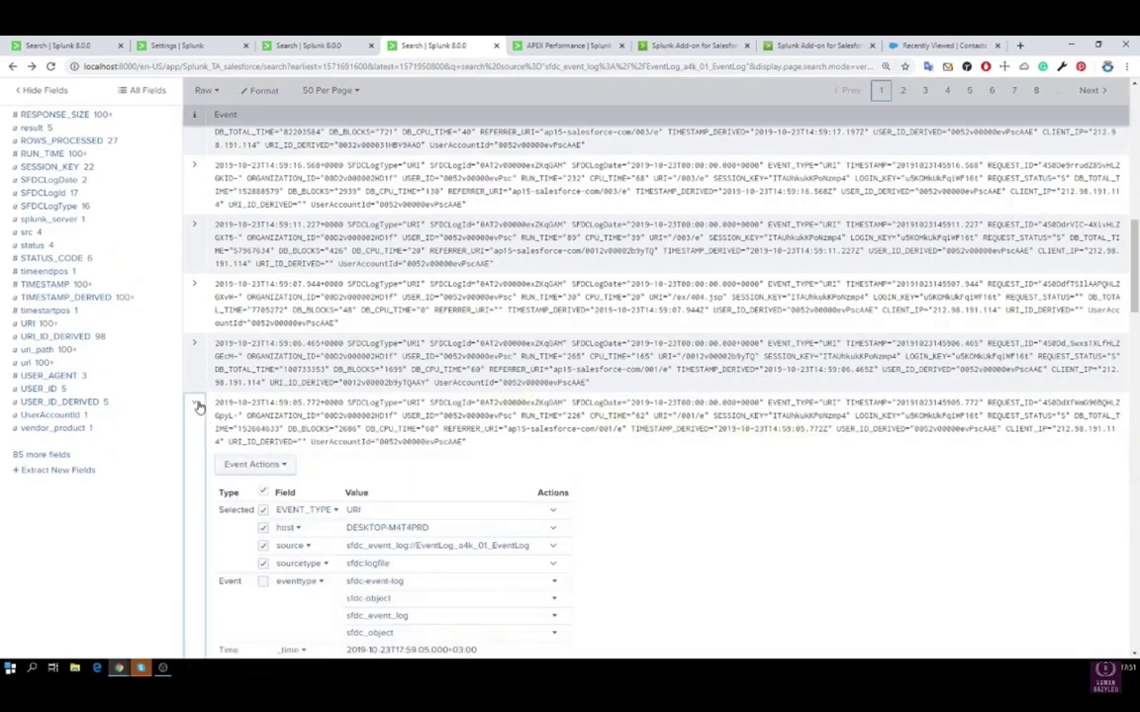
pyautogui.scroll(-5, 467, 372)
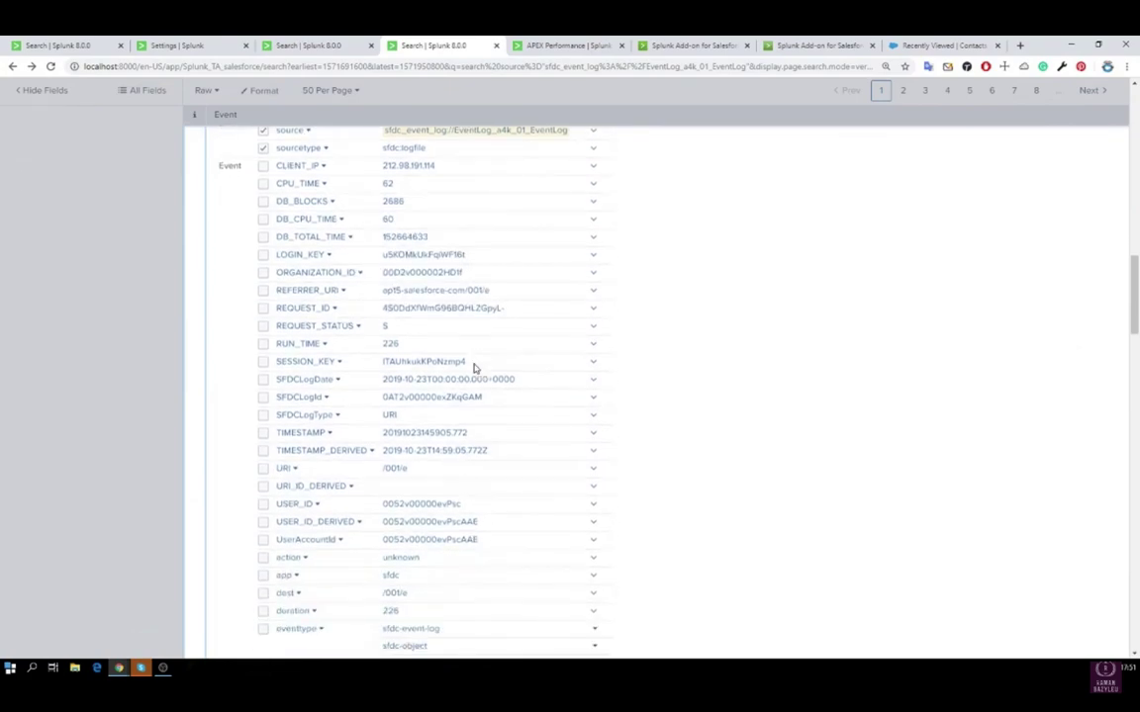
pyautogui.scroll(-2, 473, 367)
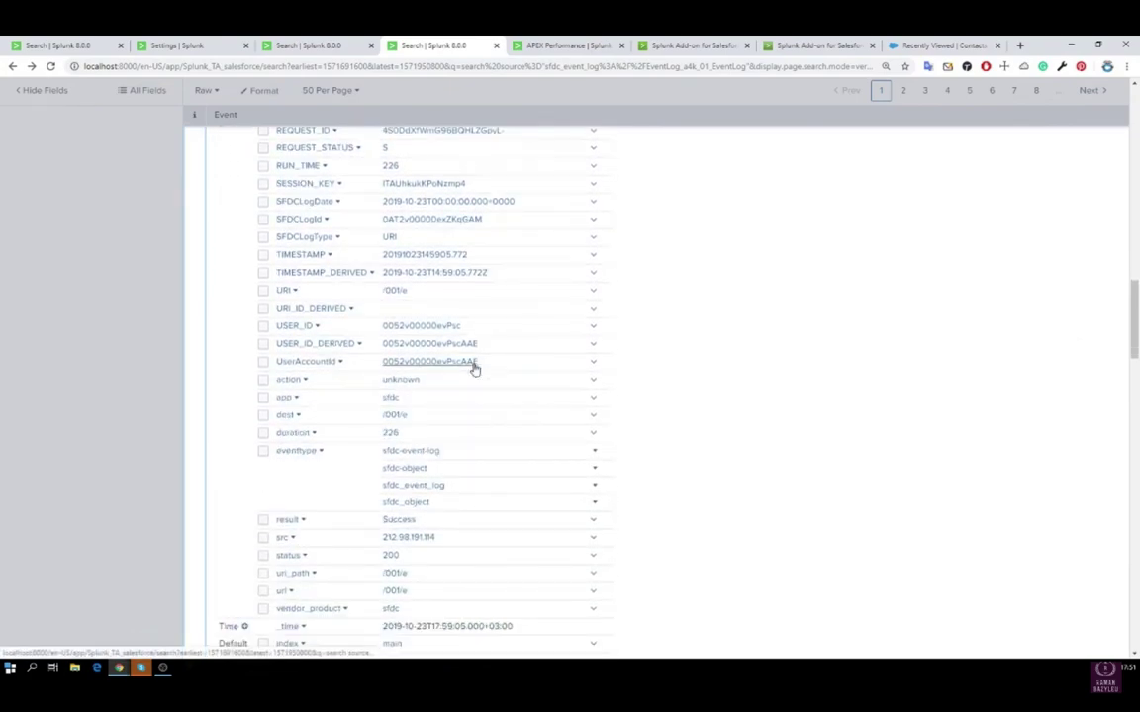
pyautogui.scroll(-1, 473, 367)
pyautogui.scroll(3, 472, 369)
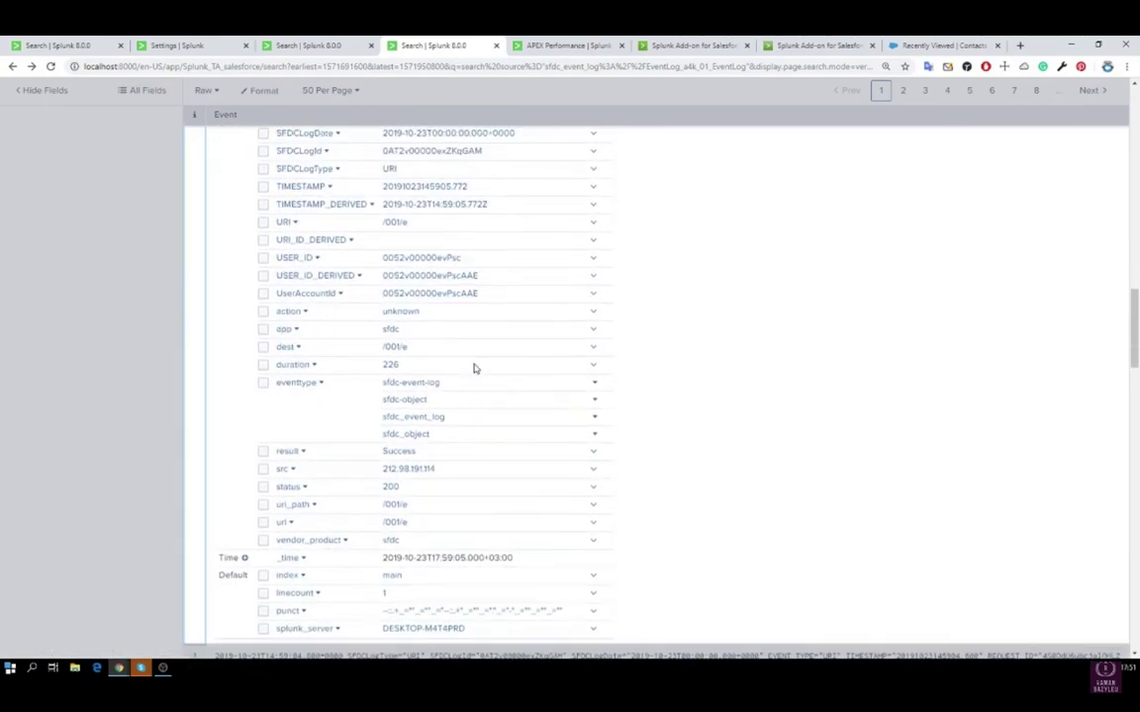
pyautogui.scroll(2, 474, 367)
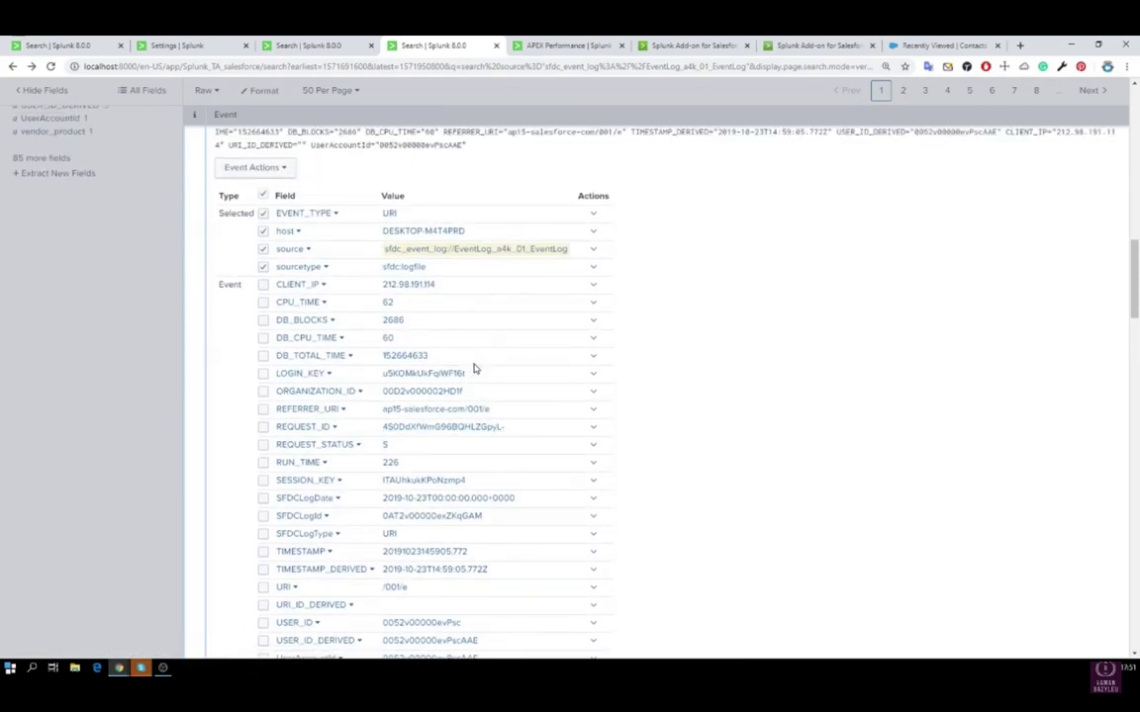
pyautogui.scroll(10, 474, 367)
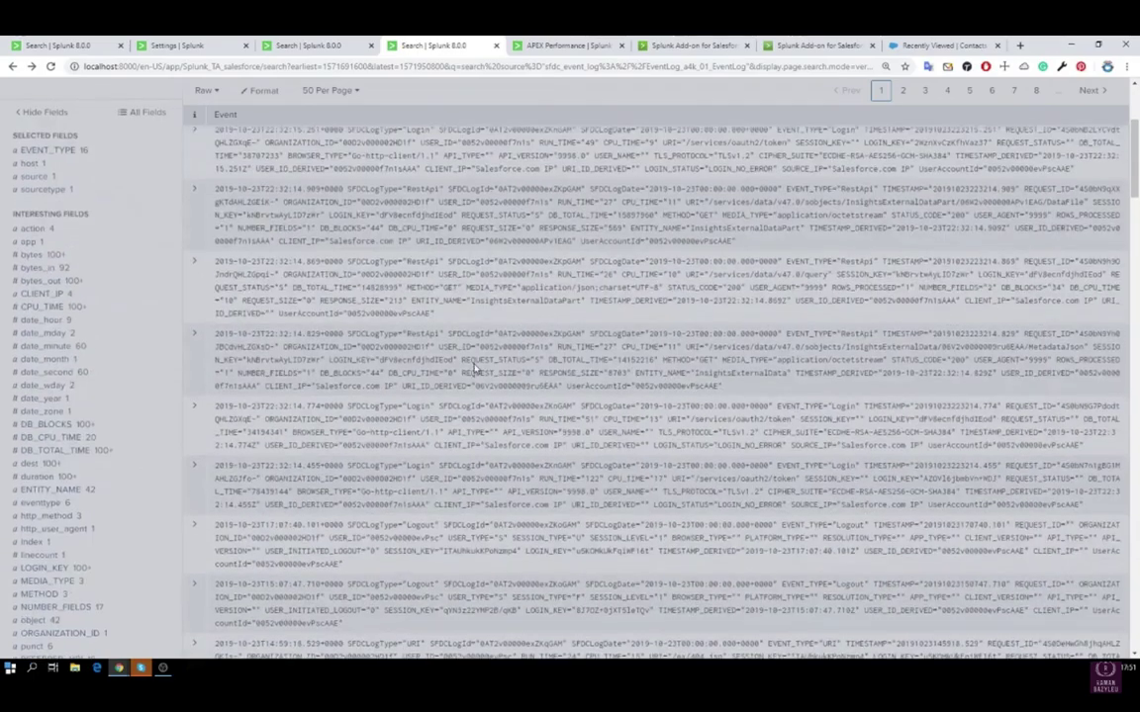
pyautogui.scroll(5, 473, 367)
pyautogui.scroll(-15, 474, 367)
pyautogui.scroll(1, 562, 262)
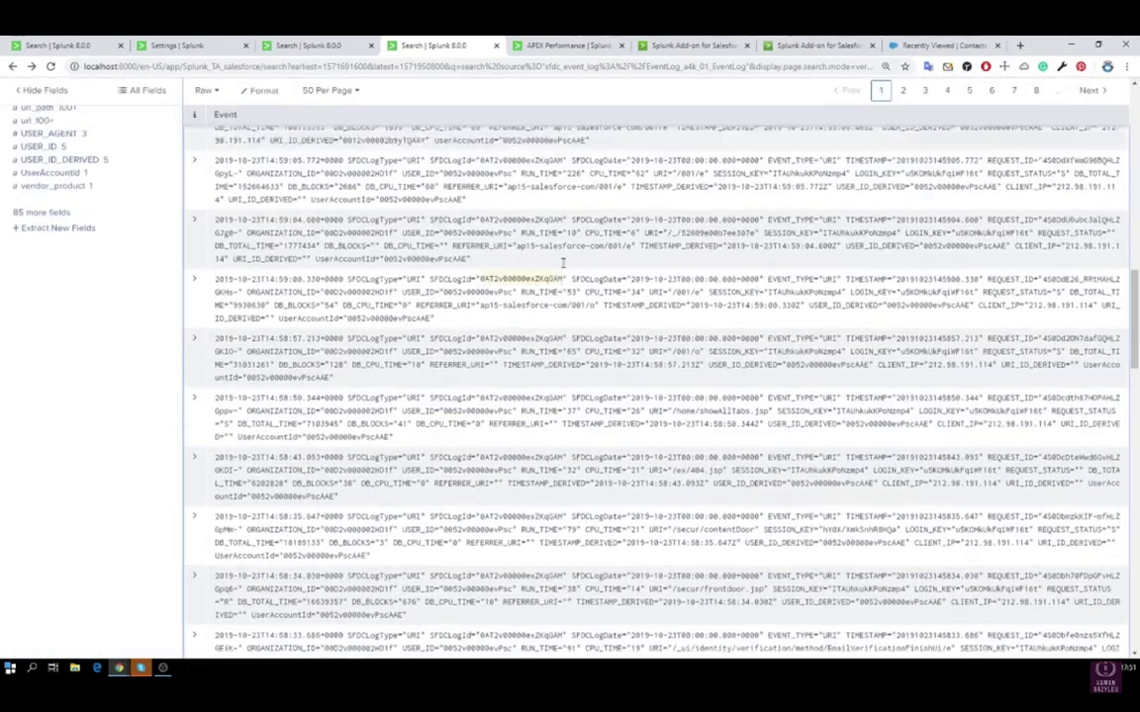
pyautogui.scroll(2, 562, 262)
pyautogui.scroll(-1, 681, 366)
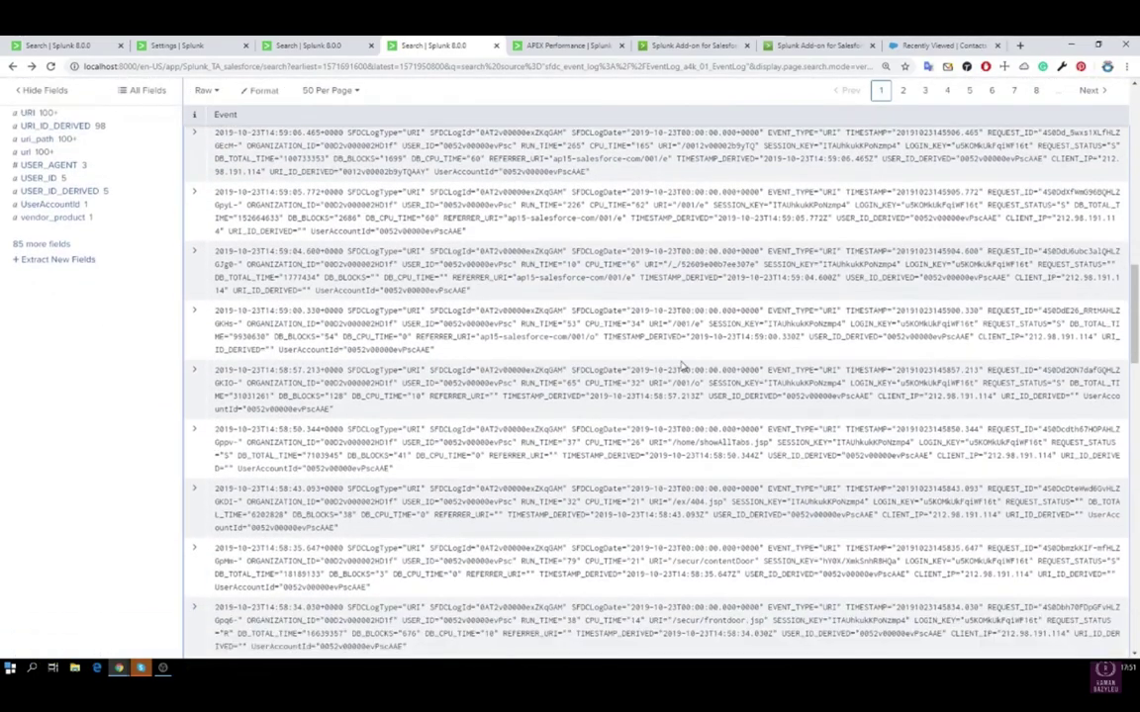
pyautogui.scroll(-10, 681, 366)
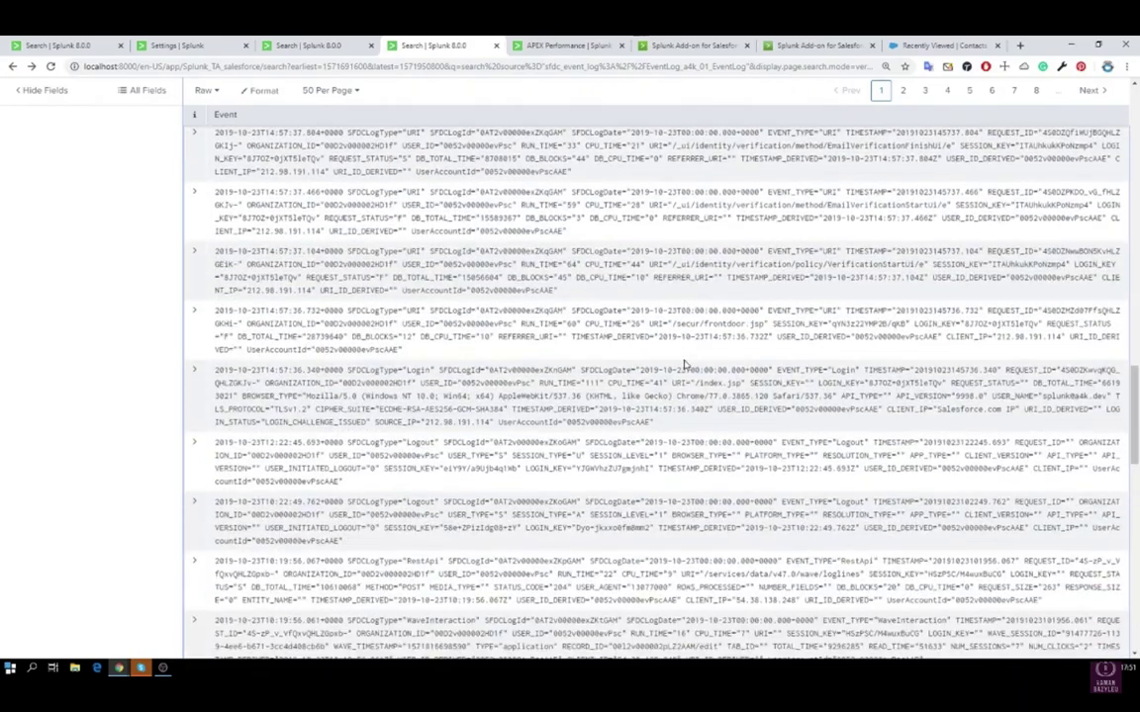
pyautogui.scroll(-5, 683, 364)
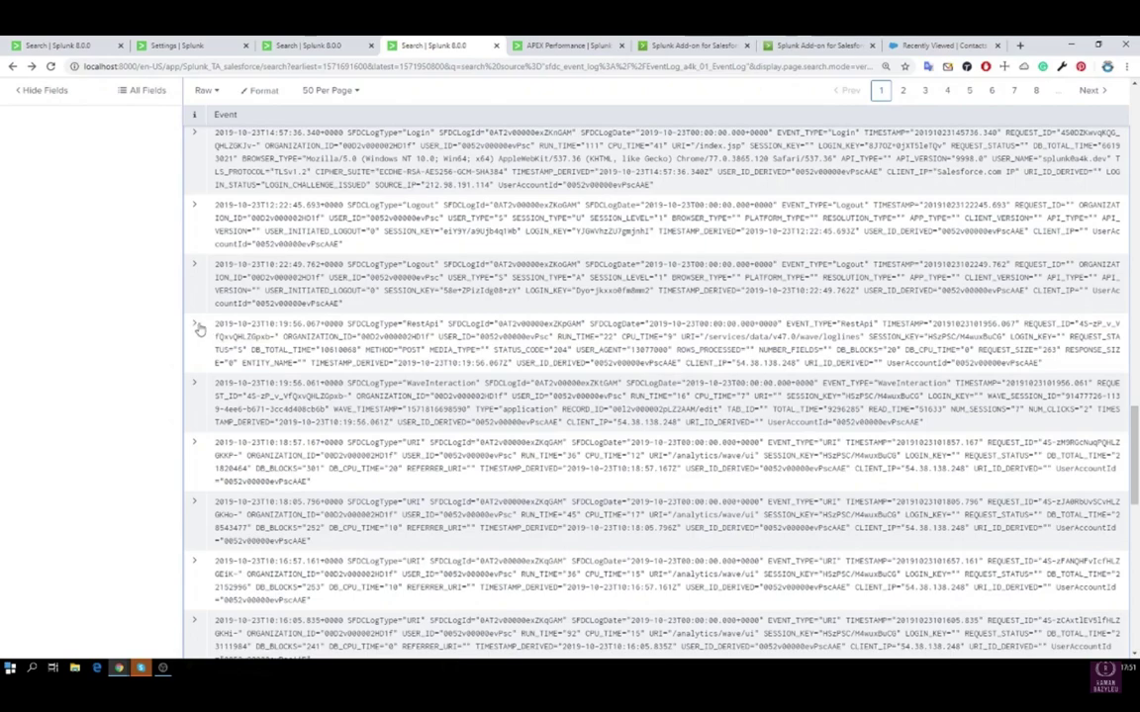
# Expand a RestApi event and scroll through its field values.
pyautogui.click(195, 324)
pyautogui.scroll(-1, 472, 318)
pyautogui.scroll(-3, 471, 318)
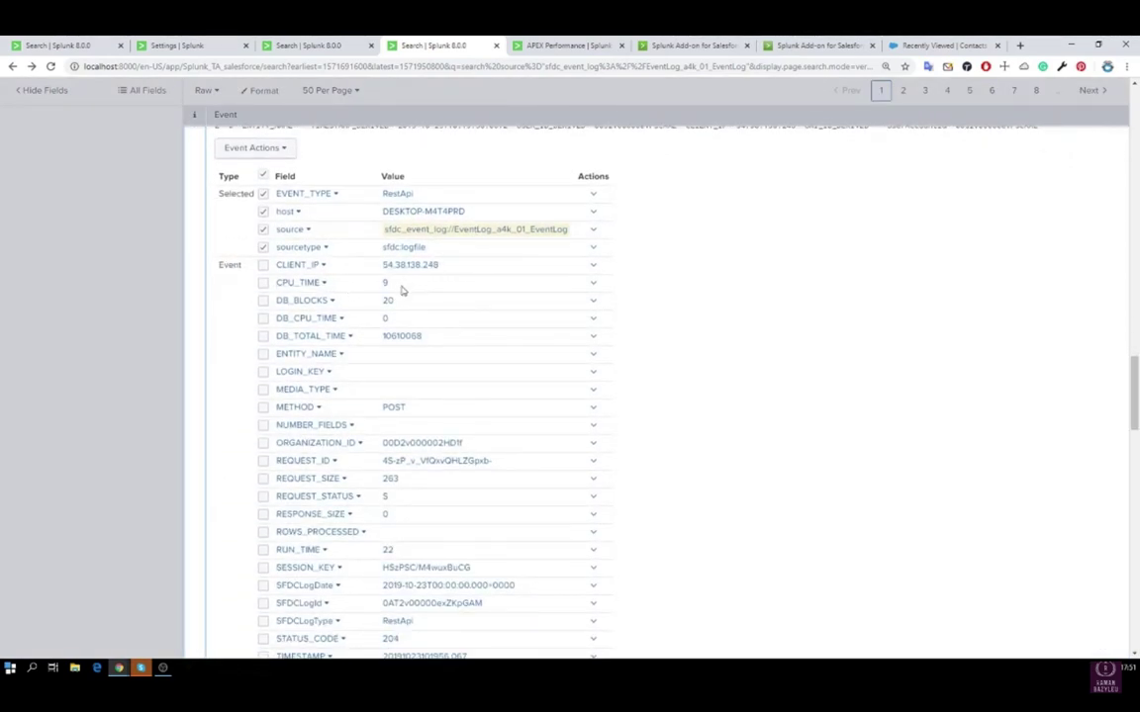
pyautogui.scroll(-5, 403, 289)
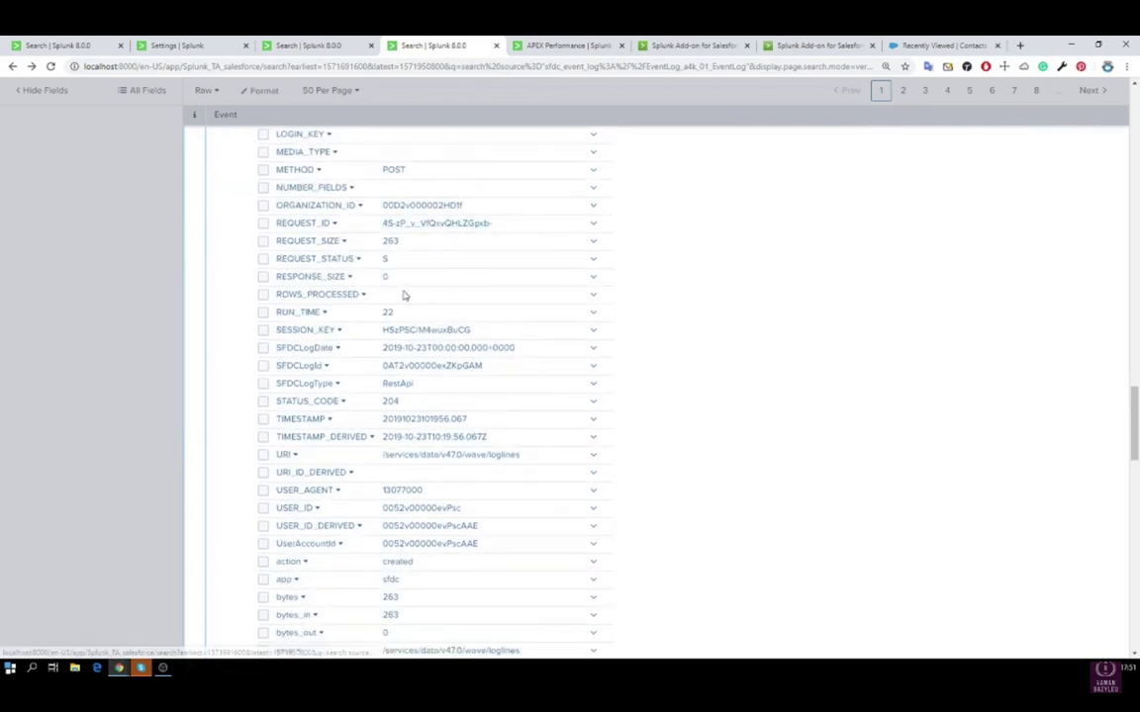
pyautogui.scroll(-1, 422, 381)
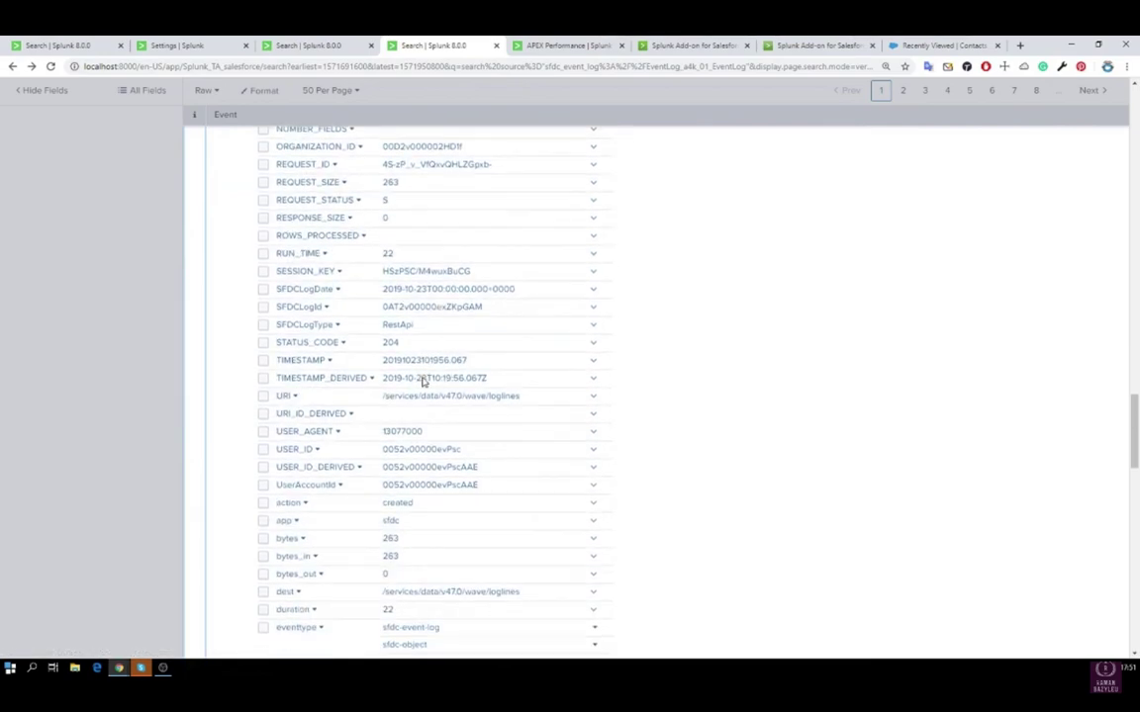
pyautogui.scroll(-1, 431, 351)
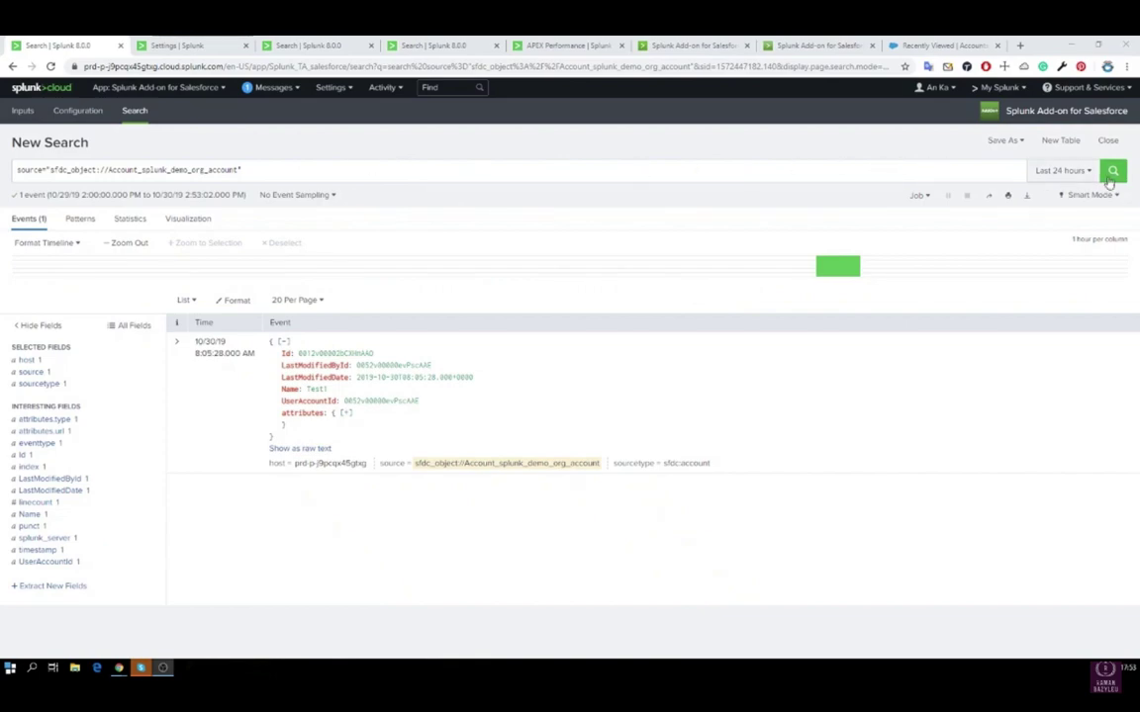
# Rerun the Account search, then create and save a Salesforce account named 'Splunk demo'.
pyautogui.click(1114, 174)
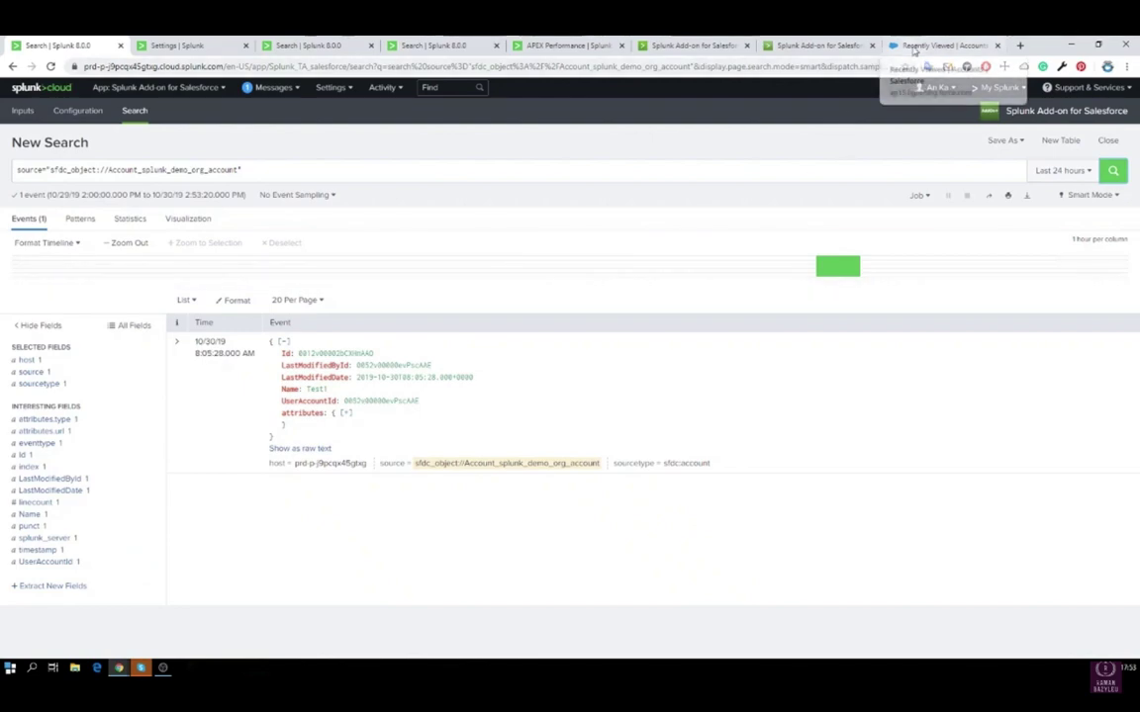
pyautogui.click(914, 47)
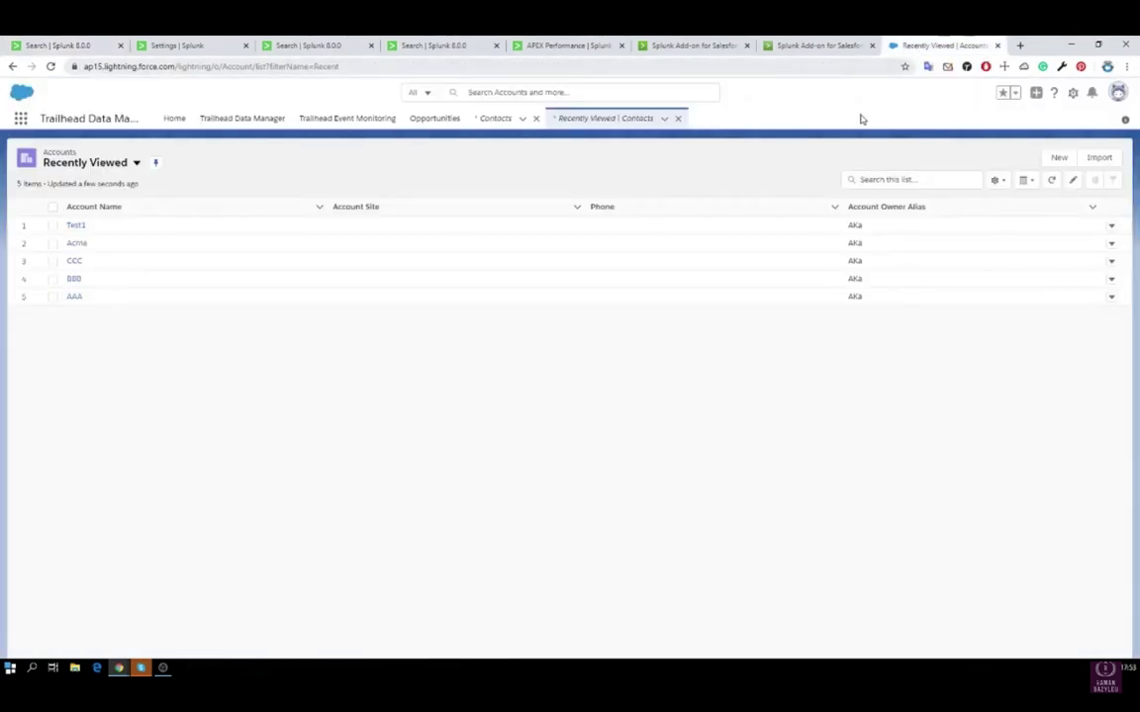
pyautogui.click(1059, 160)
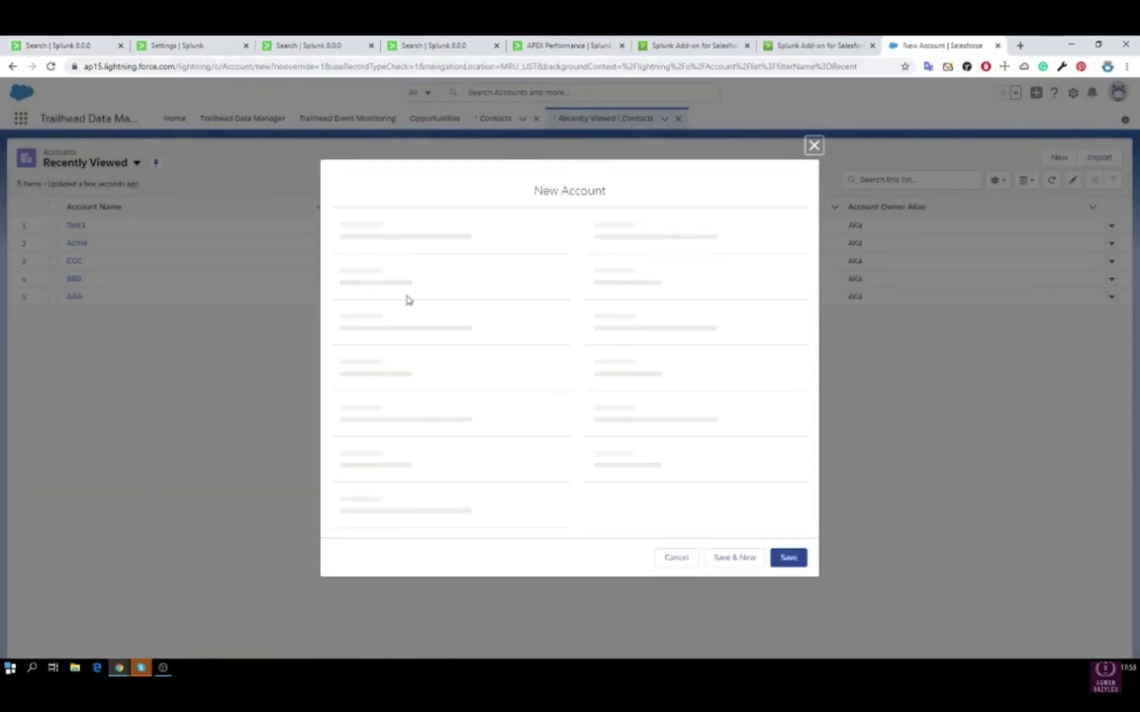
pyautogui.click(393, 238)
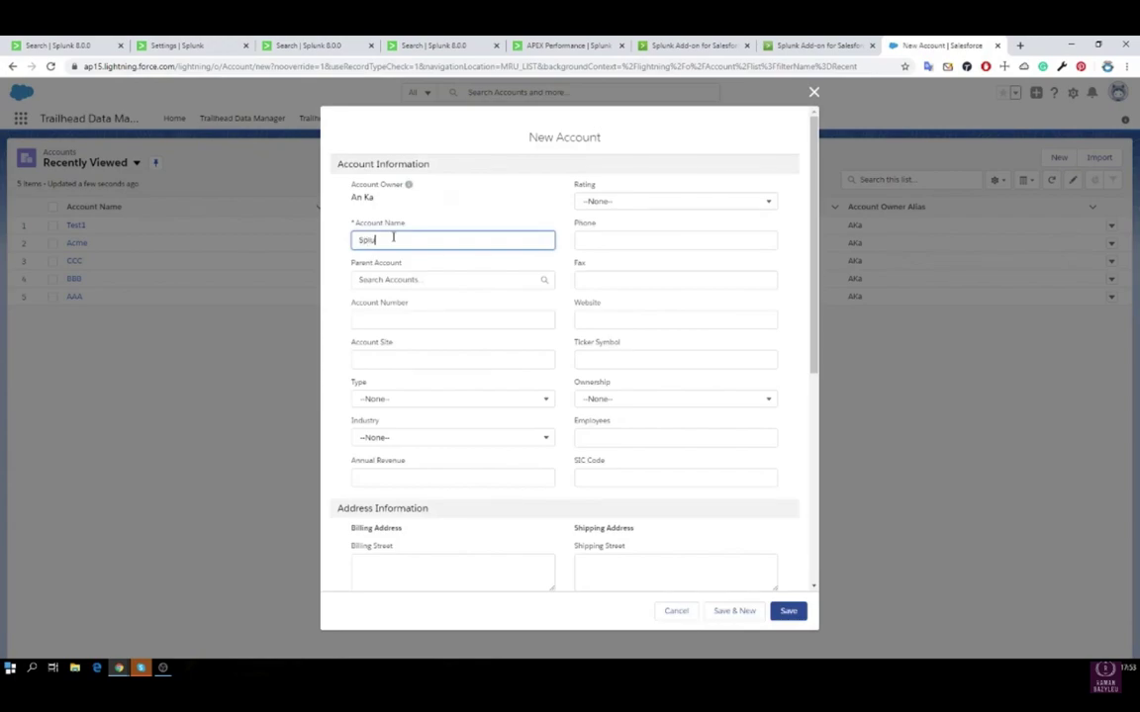
pyautogui.write('Splunk demo')
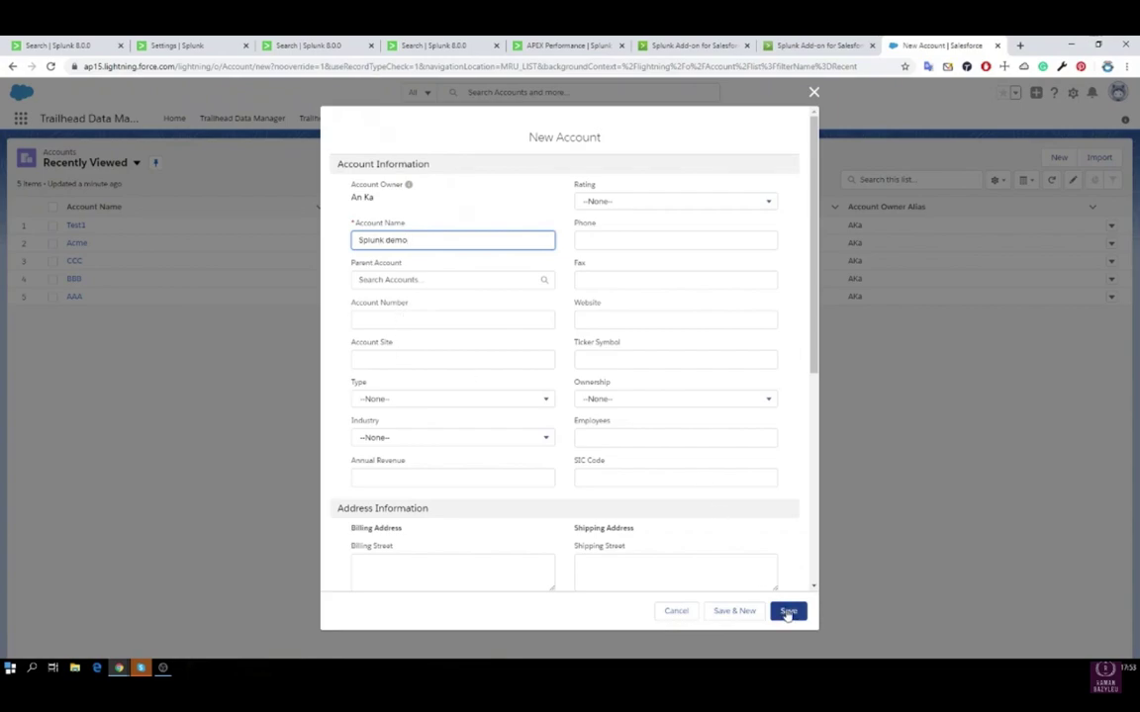
pyautogui.click(789, 611)
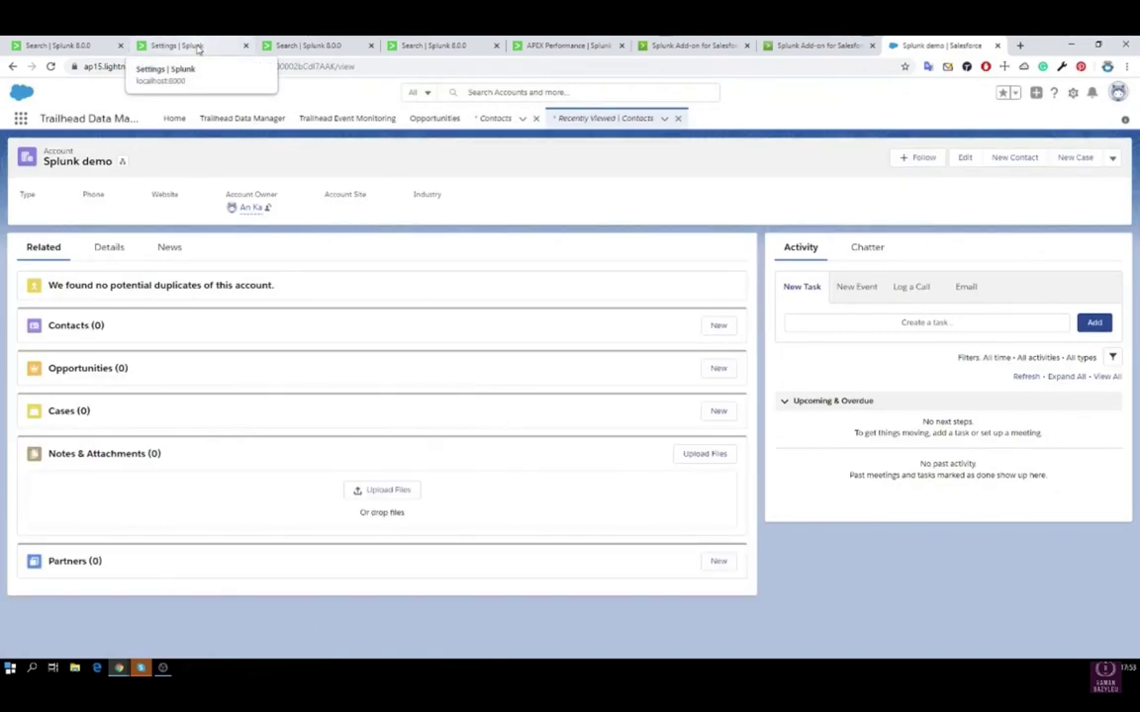
# Rerun the Splunk Cloud Account search until Splunk demo appears as a second event.
pyautogui.click(295, 49)
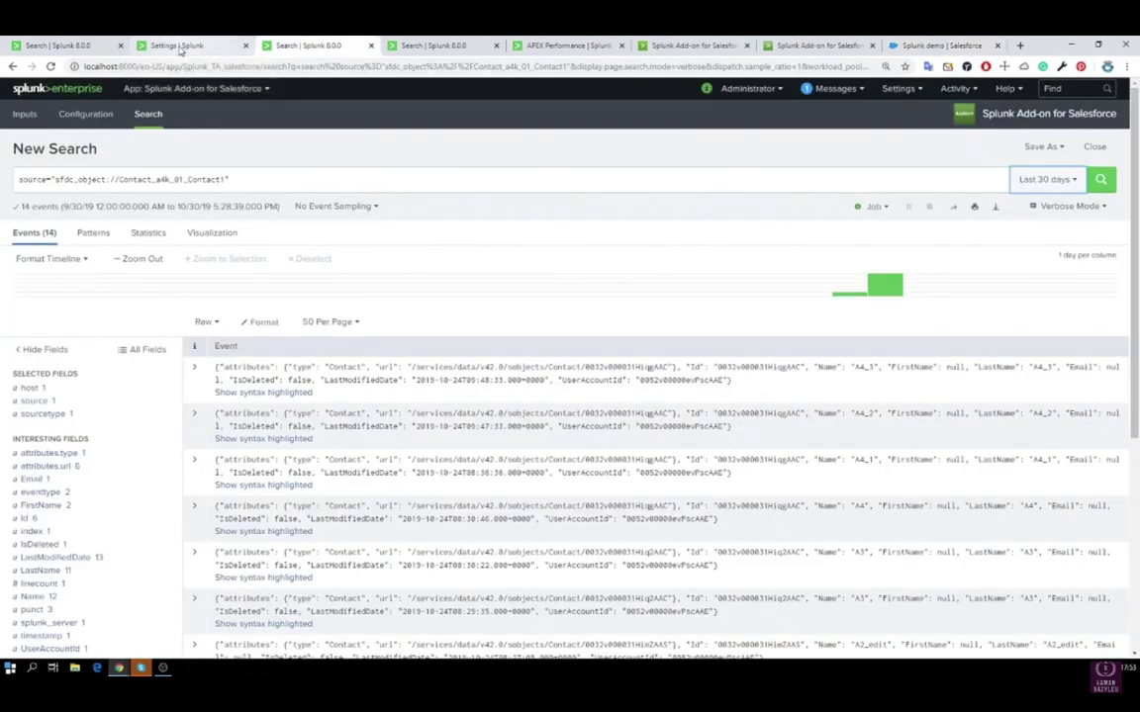
pyautogui.click(79, 45)
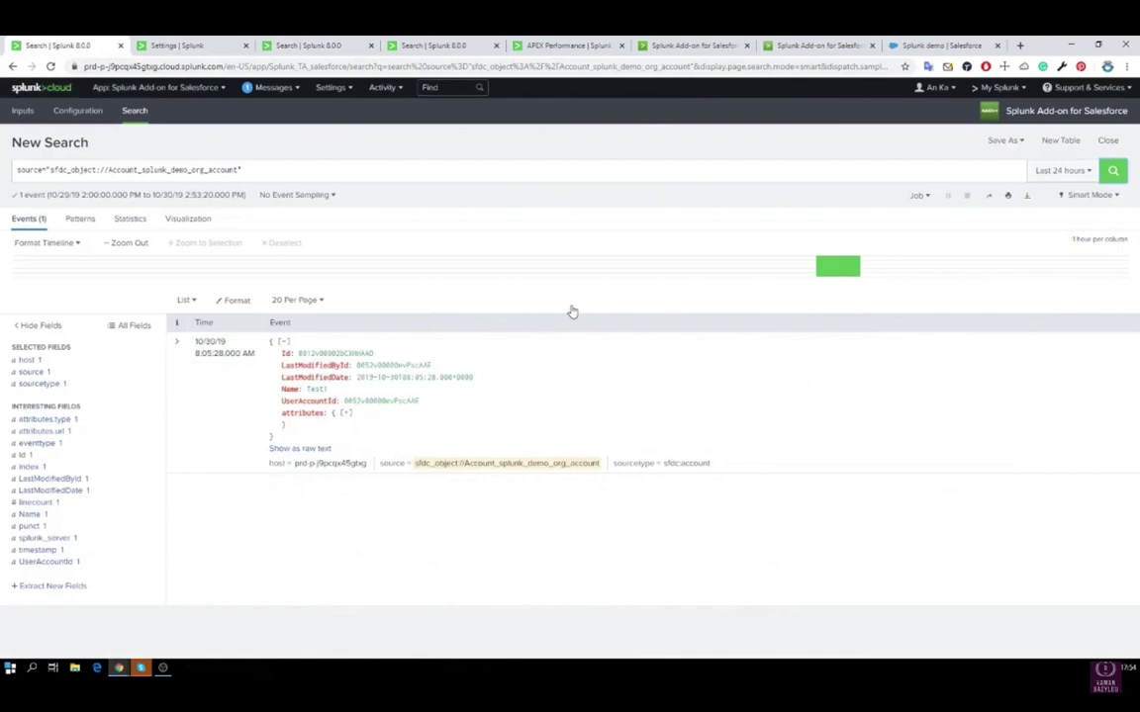
pyautogui.click(1112, 172)
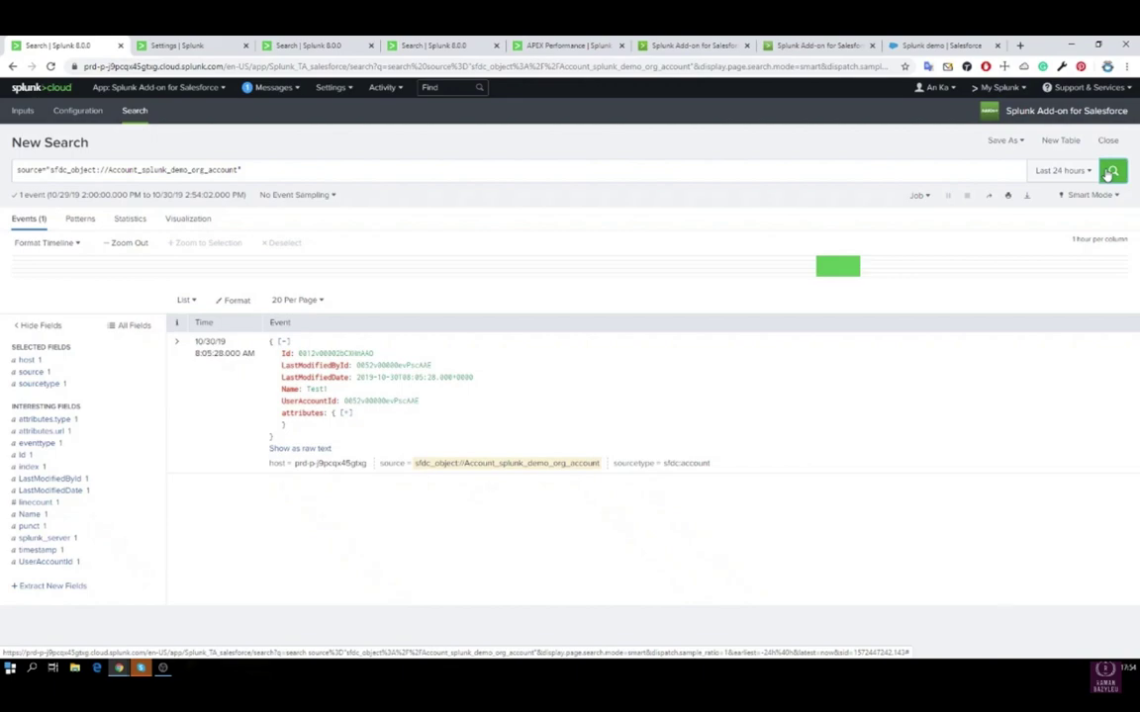
pyautogui.click(1109, 173)
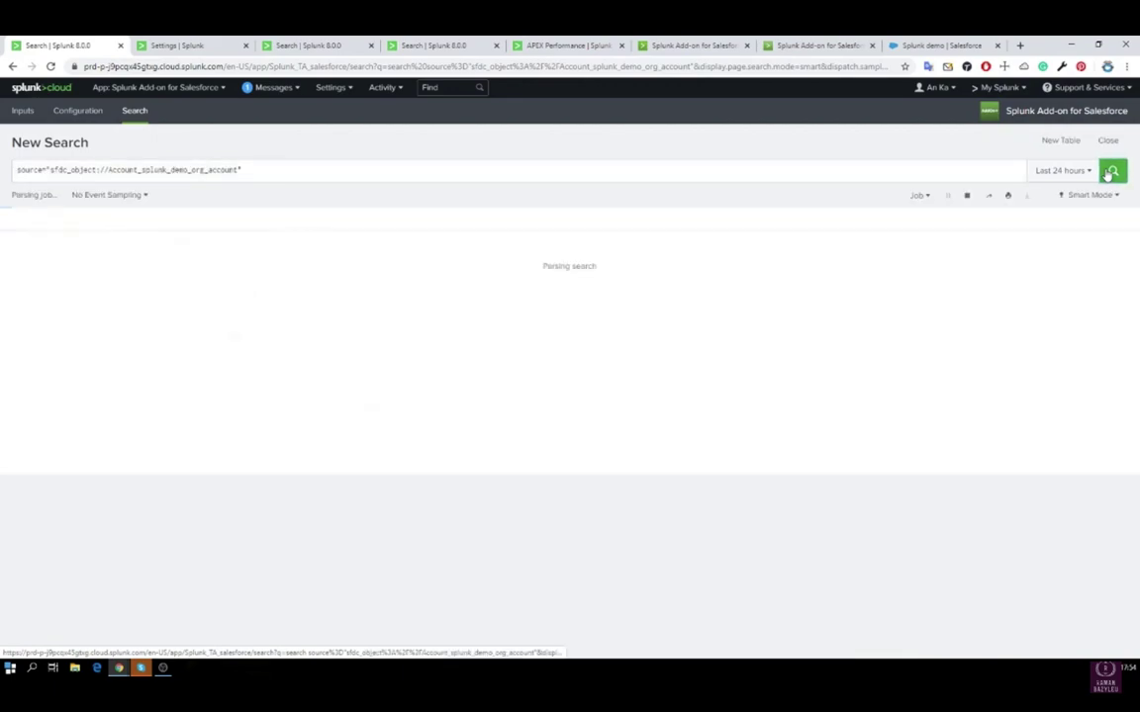
pyautogui.click(1109, 173)
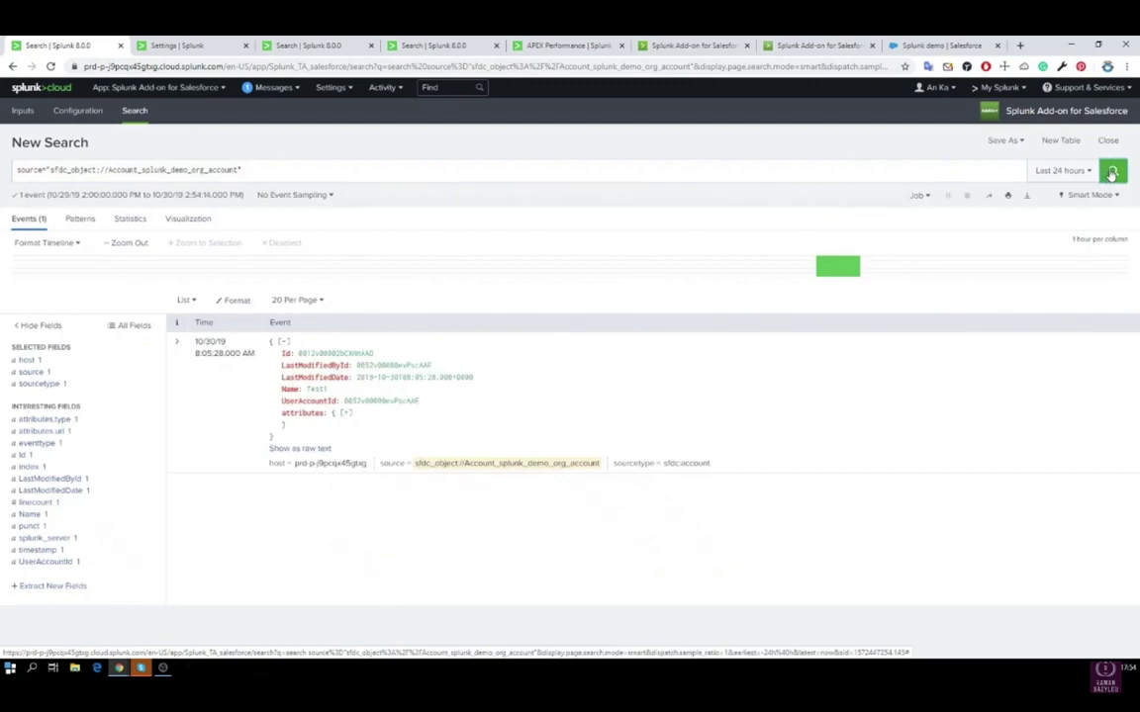
pyautogui.click(1110, 173)
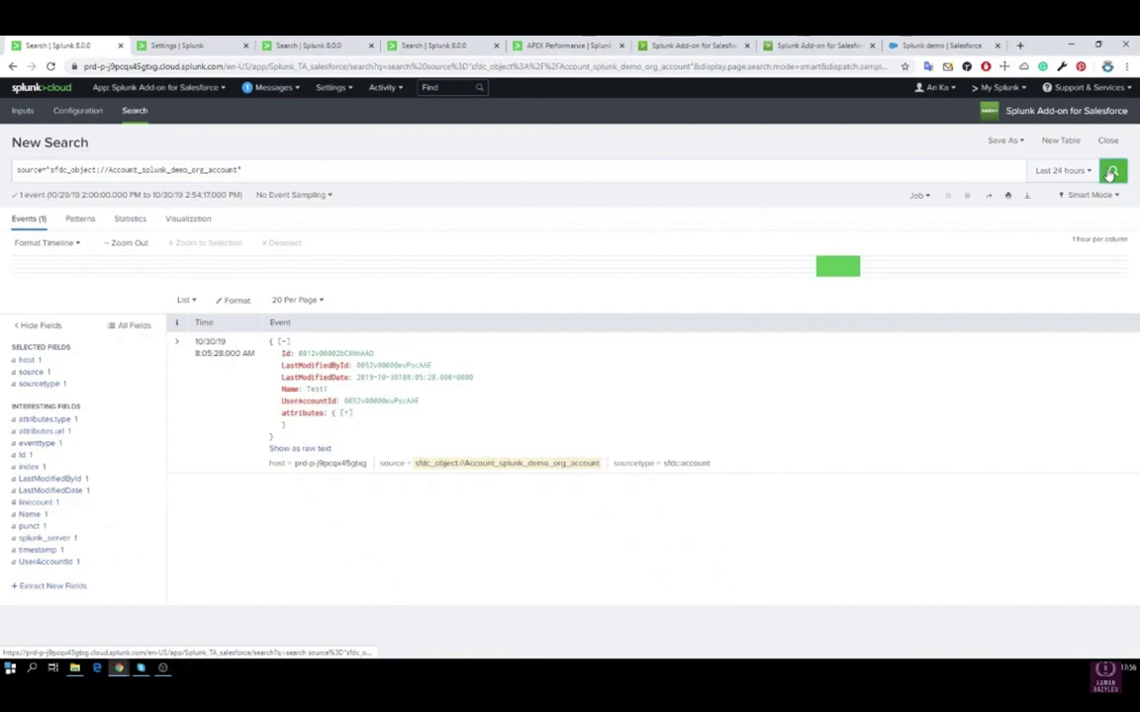
pyautogui.click(1110, 173)
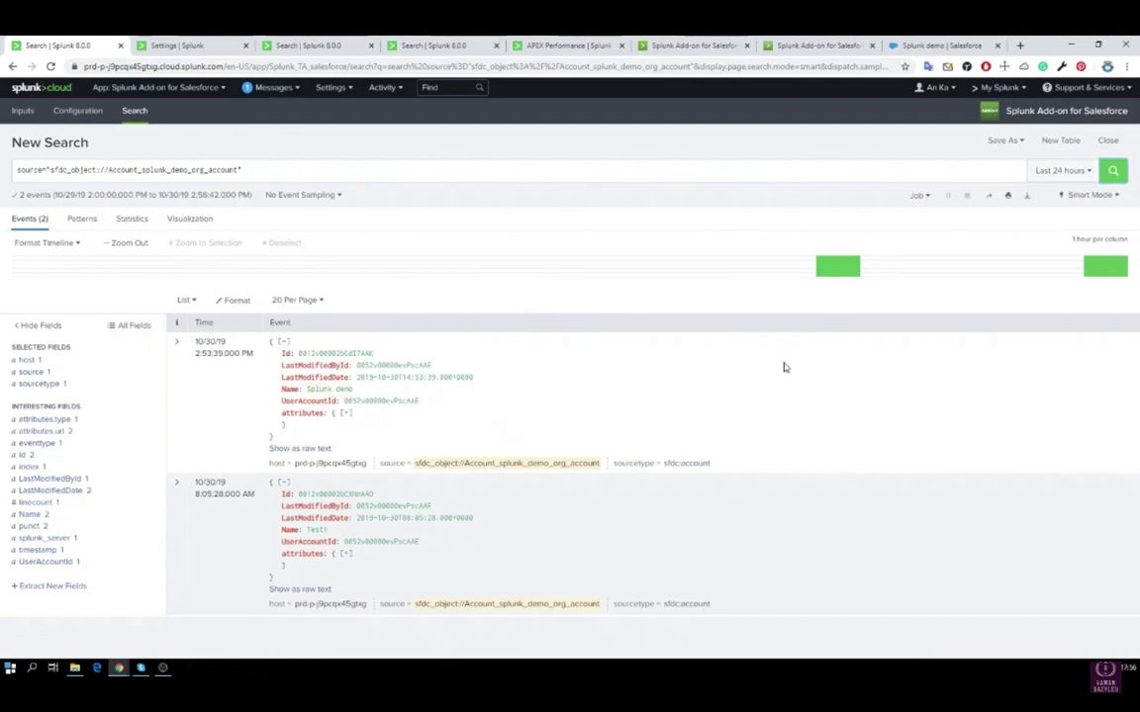
pyautogui.click(941, 44)
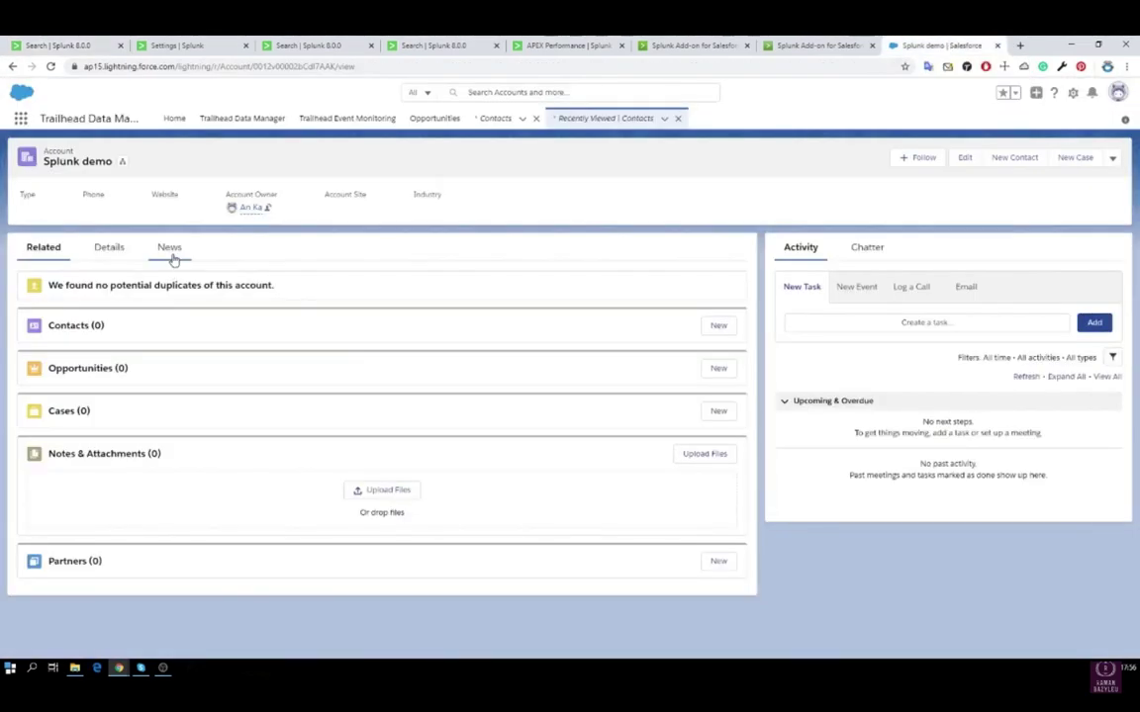
# Rename the Salesforce account 'Splunk demo' to 'Splunk demo 2' and save it.
pyautogui.click(966, 160)
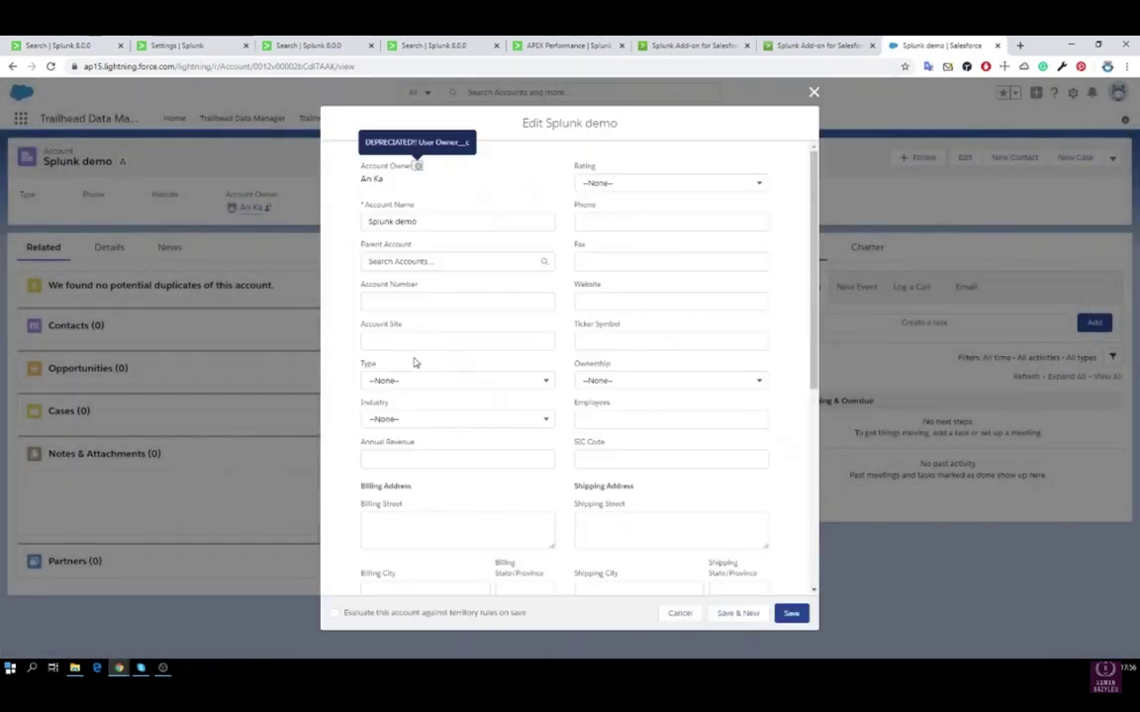
pyautogui.click(417, 222)
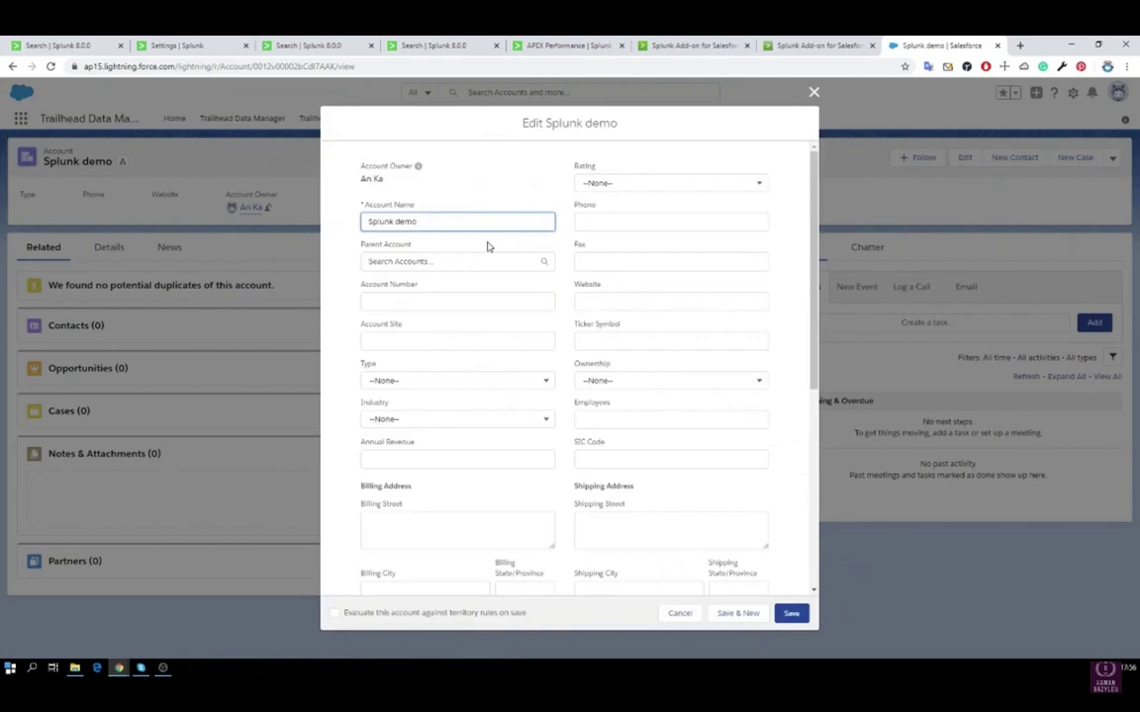
pyautogui.click(791, 614)
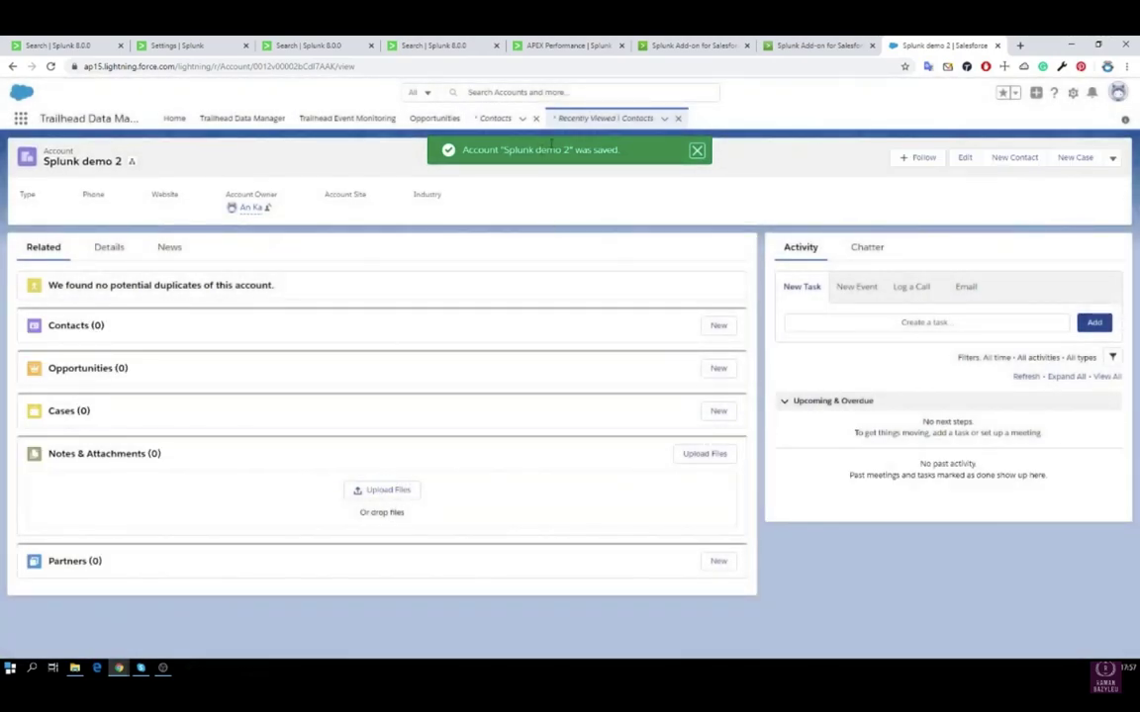
pyautogui.click(63, 49)
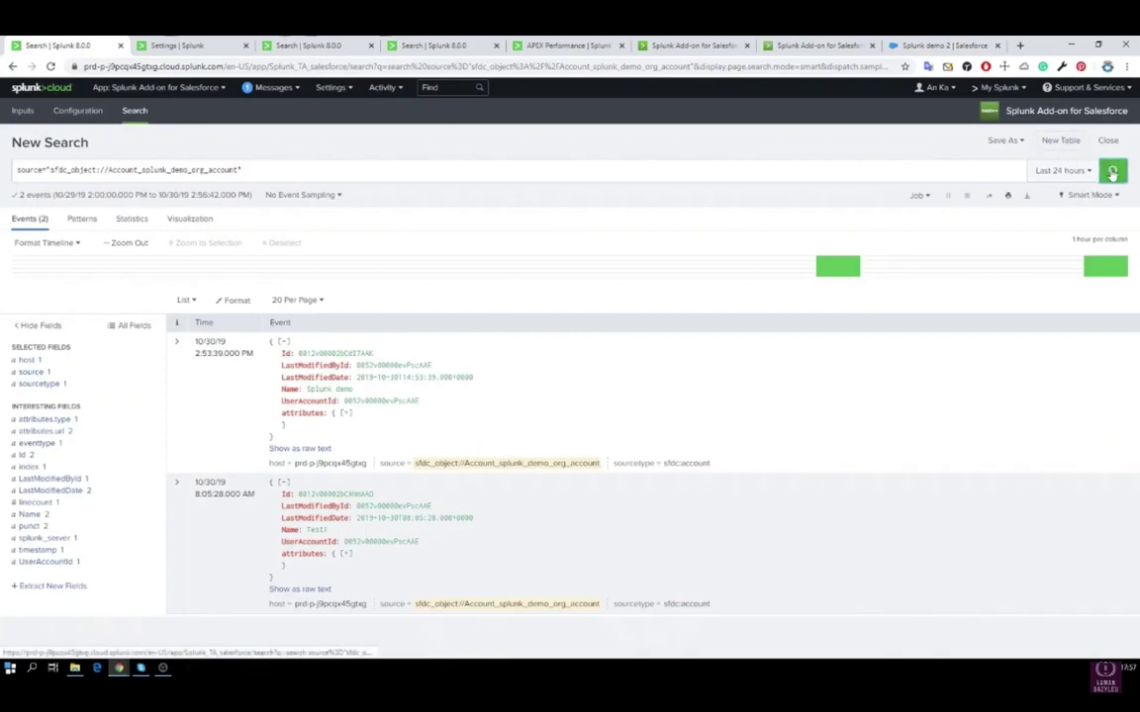
# Rerun the sfdc_object account search to check for the renamed Splunk demo 2 event.
pyautogui.click(1112, 173)
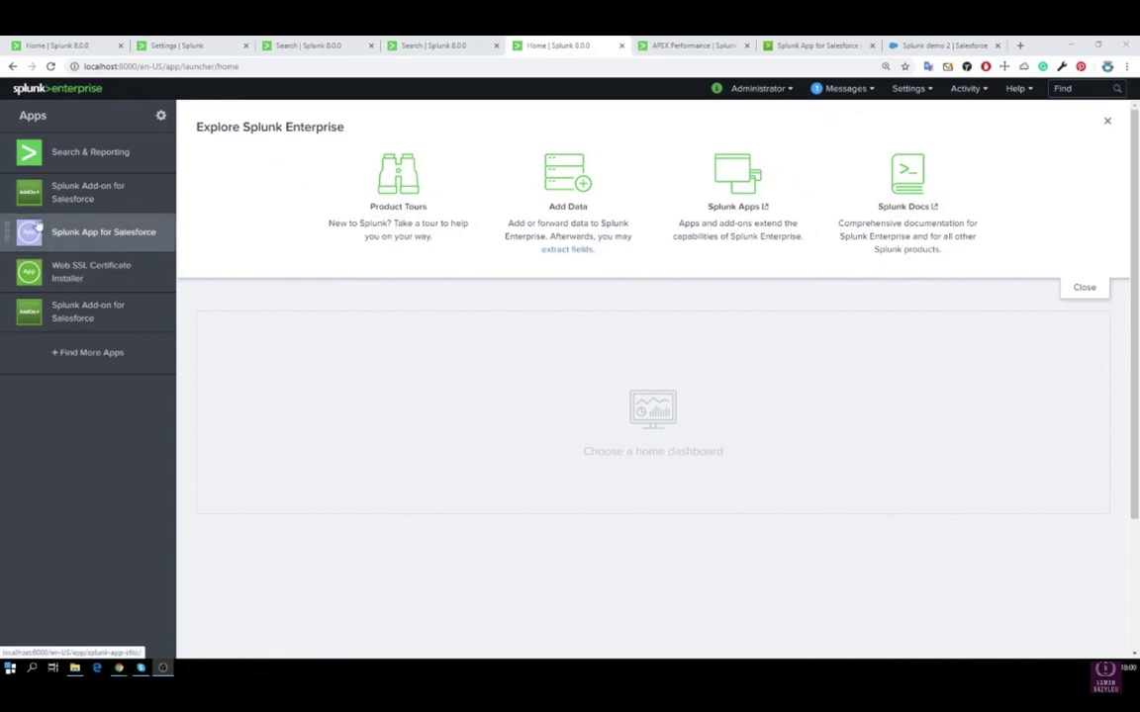
# Read the Splunk App for Salesforce 3.0.0 Details on Splunkbase, then return to Splunk Home.
pyautogui.click(817, 46)
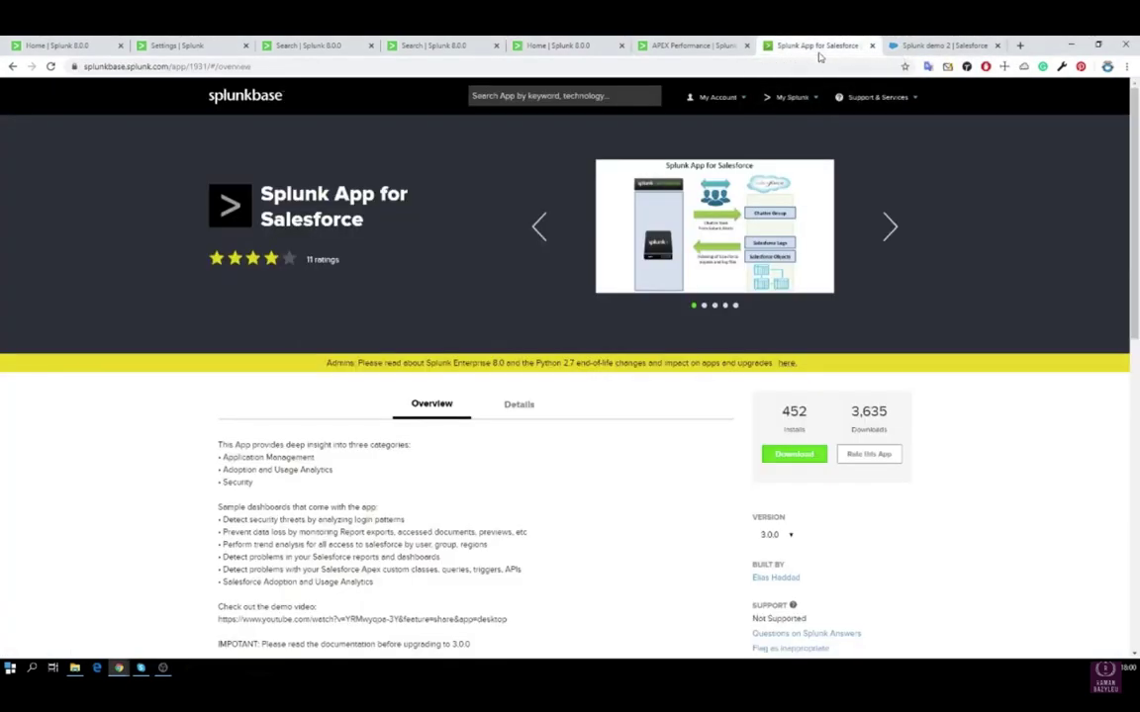
pyautogui.moveTo(717, 117)
pyautogui.scroll(-4, 407, 426)
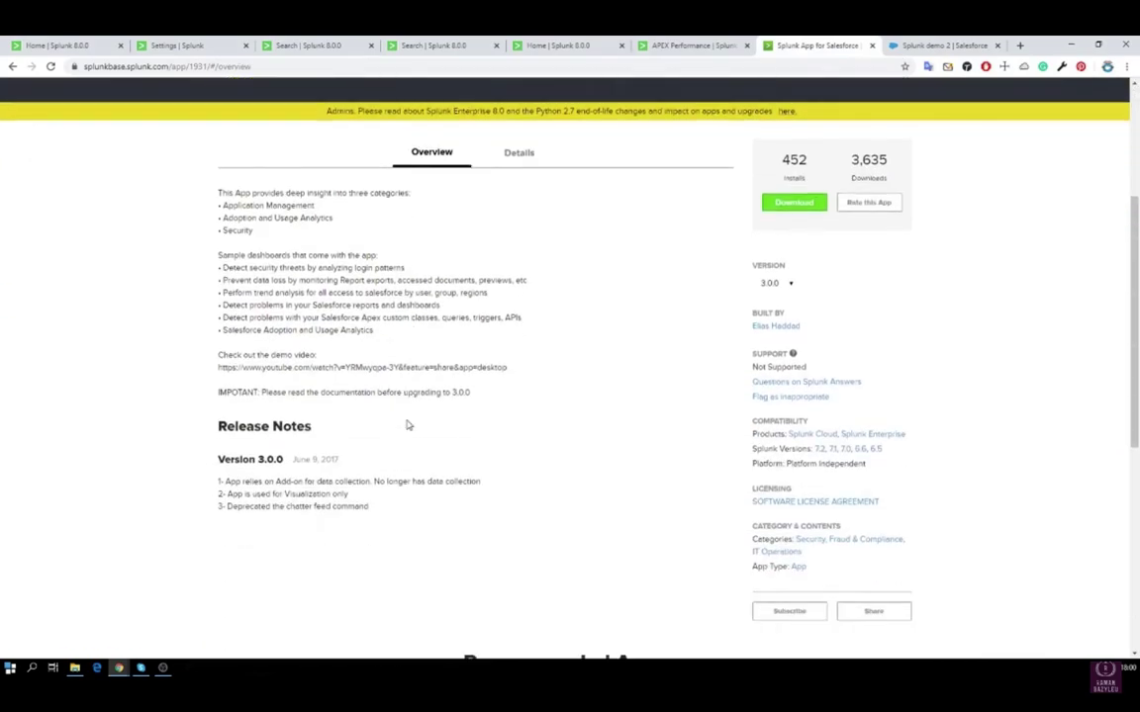
pyautogui.scroll(2, 406, 425)
pyautogui.click(532, 299)
pyautogui.scroll(-5, 450, 395)
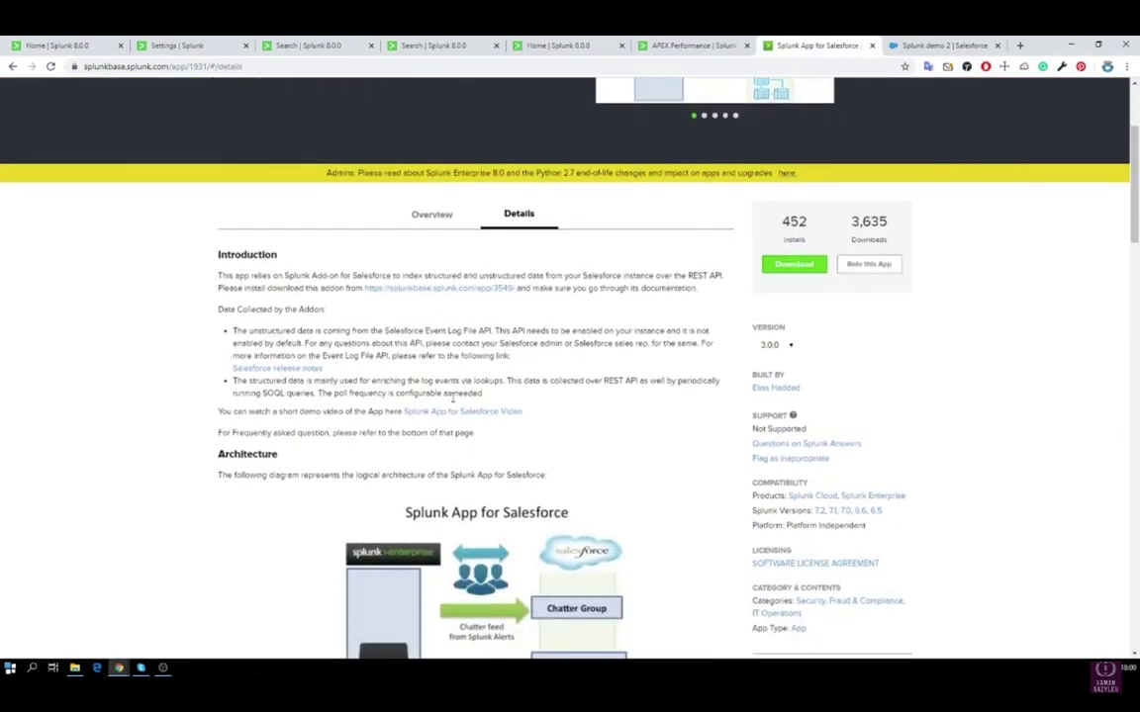
pyautogui.scroll(-9, 450, 400)
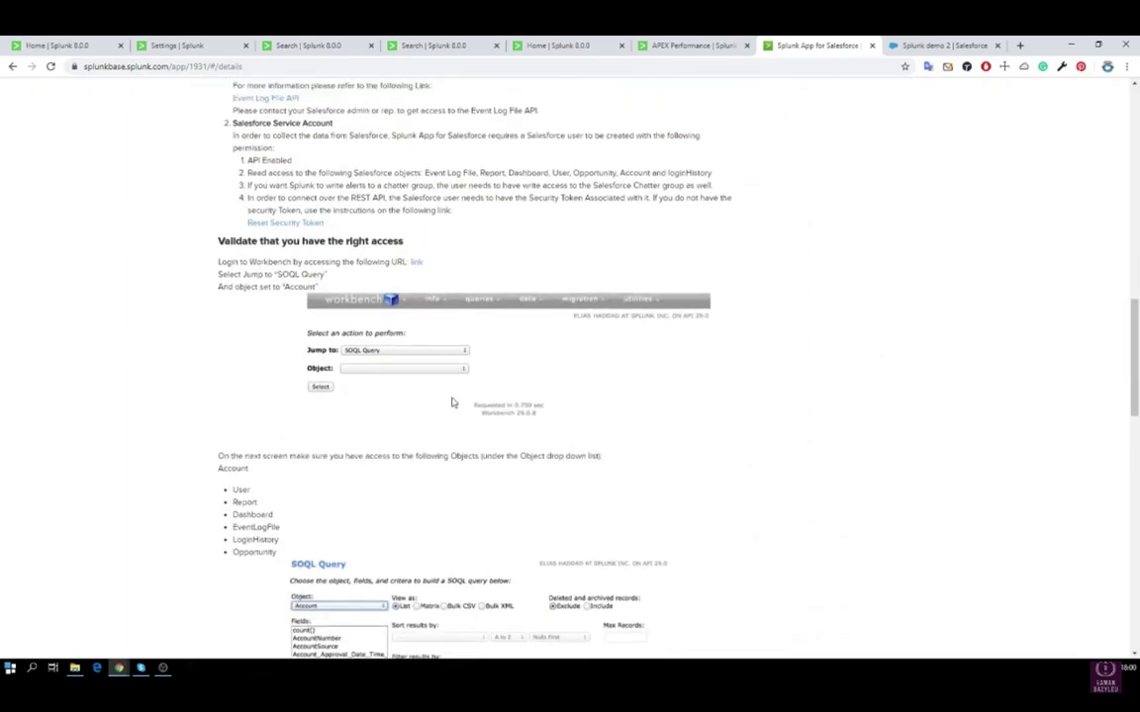
pyautogui.scroll(-10, 452, 401)
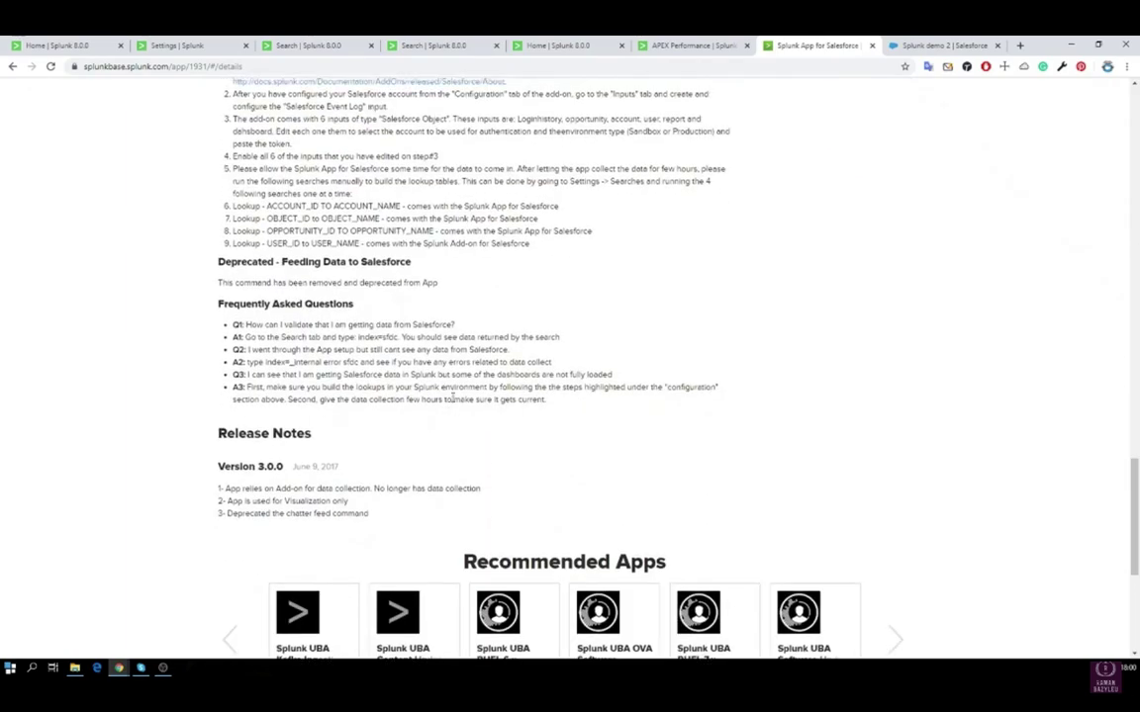
pyautogui.scroll(11, 452, 397)
pyautogui.scroll(15, 452, 397)
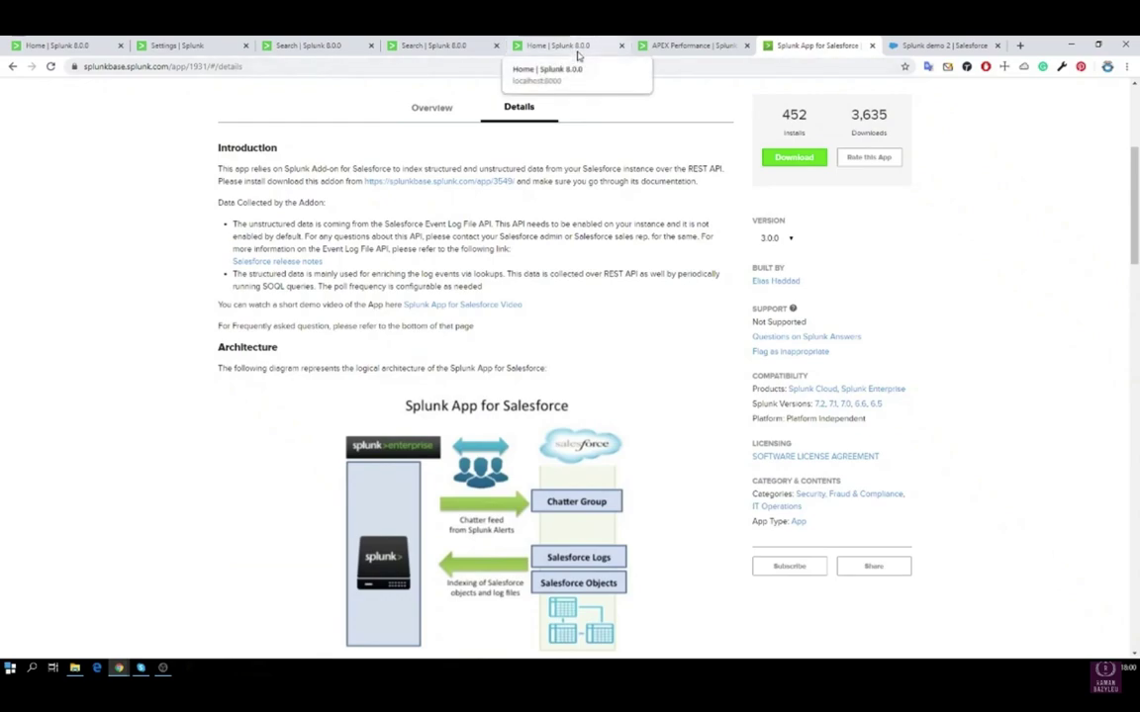
pyautogui.click(578, 53)
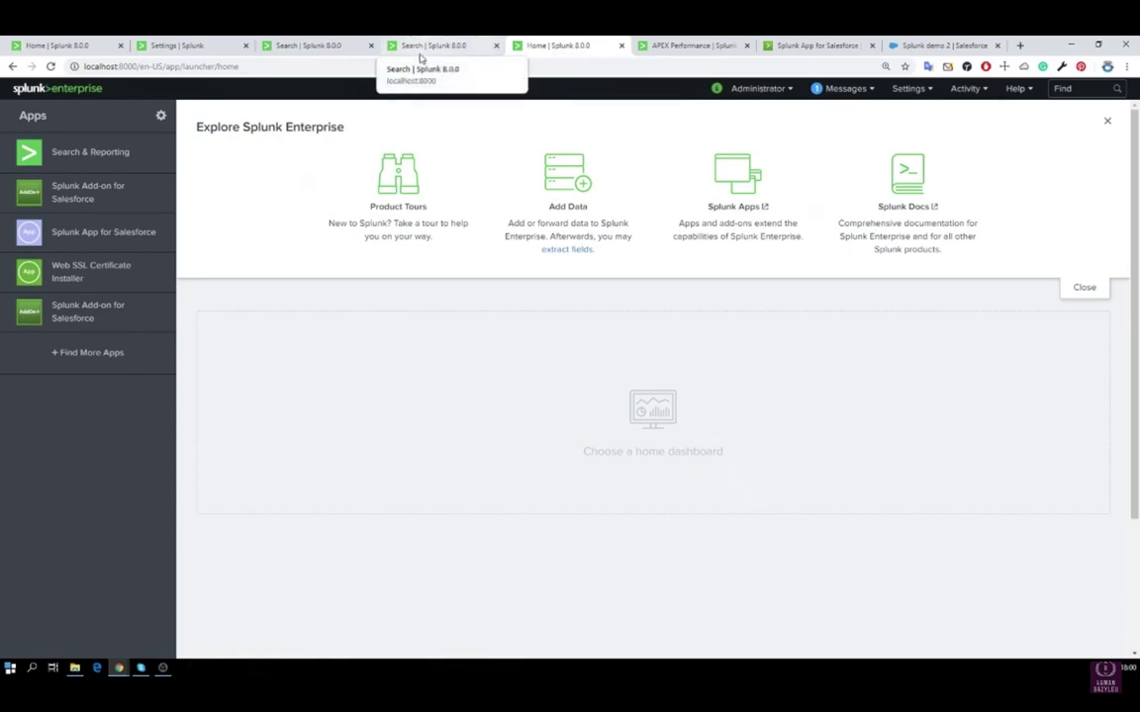
# In the Salesforce app's data summary, search the Contact_a4k_01_Contact1 source.
pyautogui.click(112, 231)
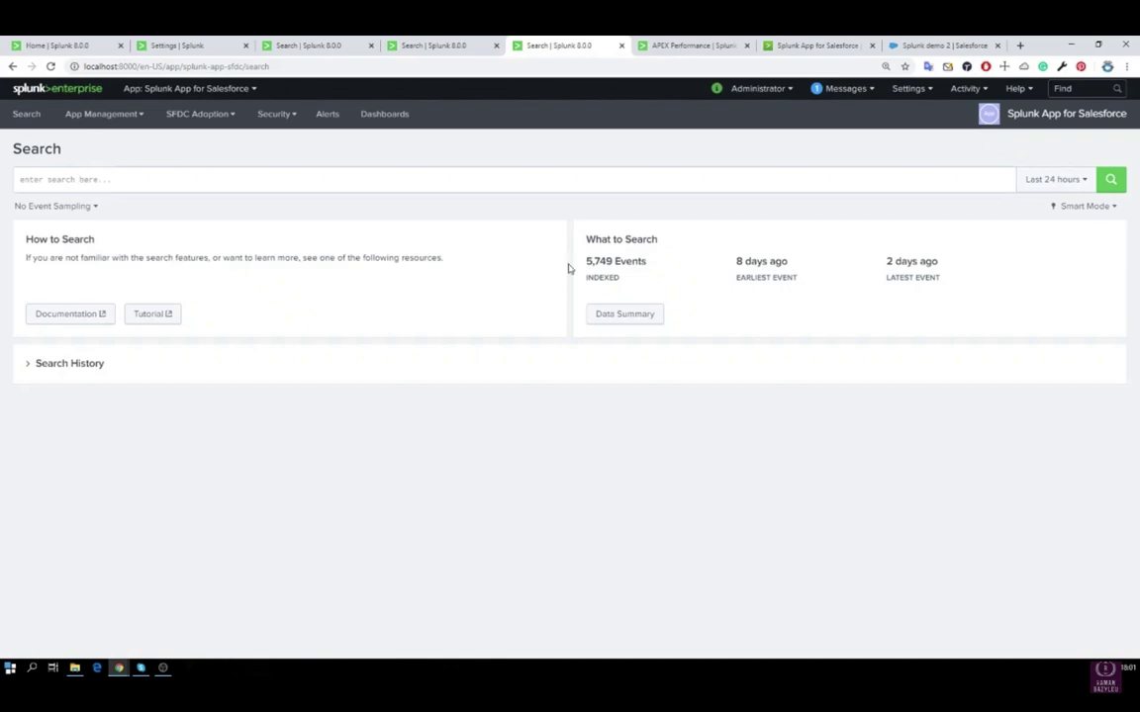
pyautogui.click(607, 313)
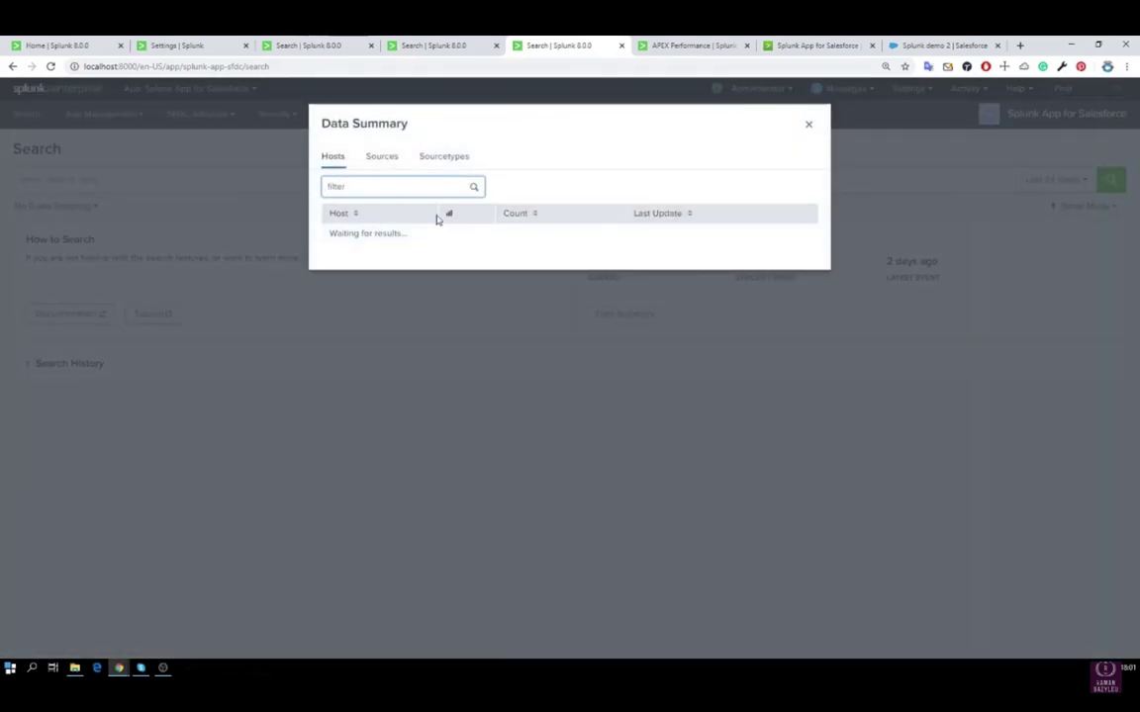
pyautogui.click(381, 161)
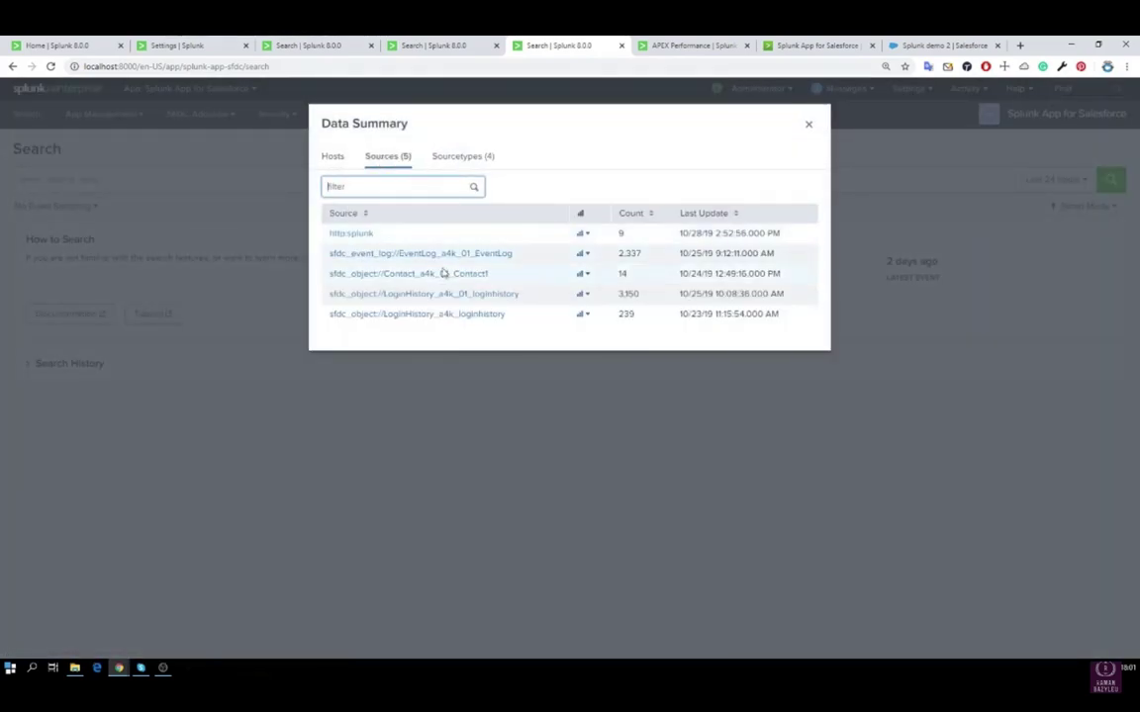
pyautogui.click(431, 276)
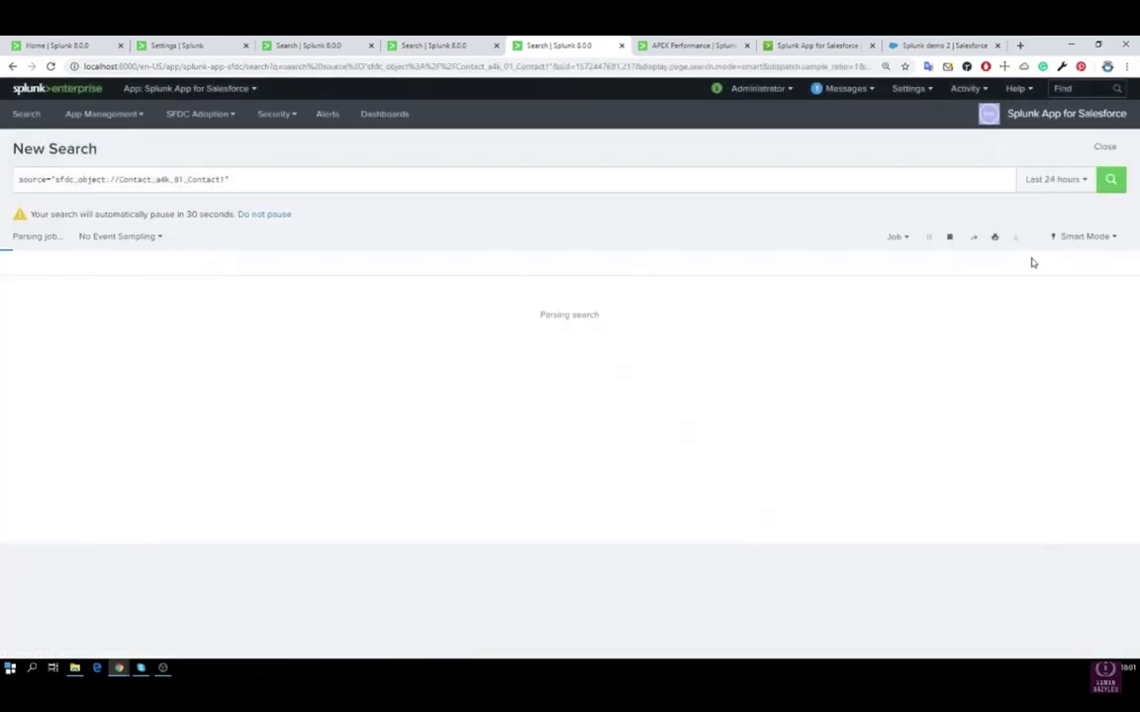
# Widen the contact search to the last 7 days and review the 12 events.
pyautogui.click(1069, 181)
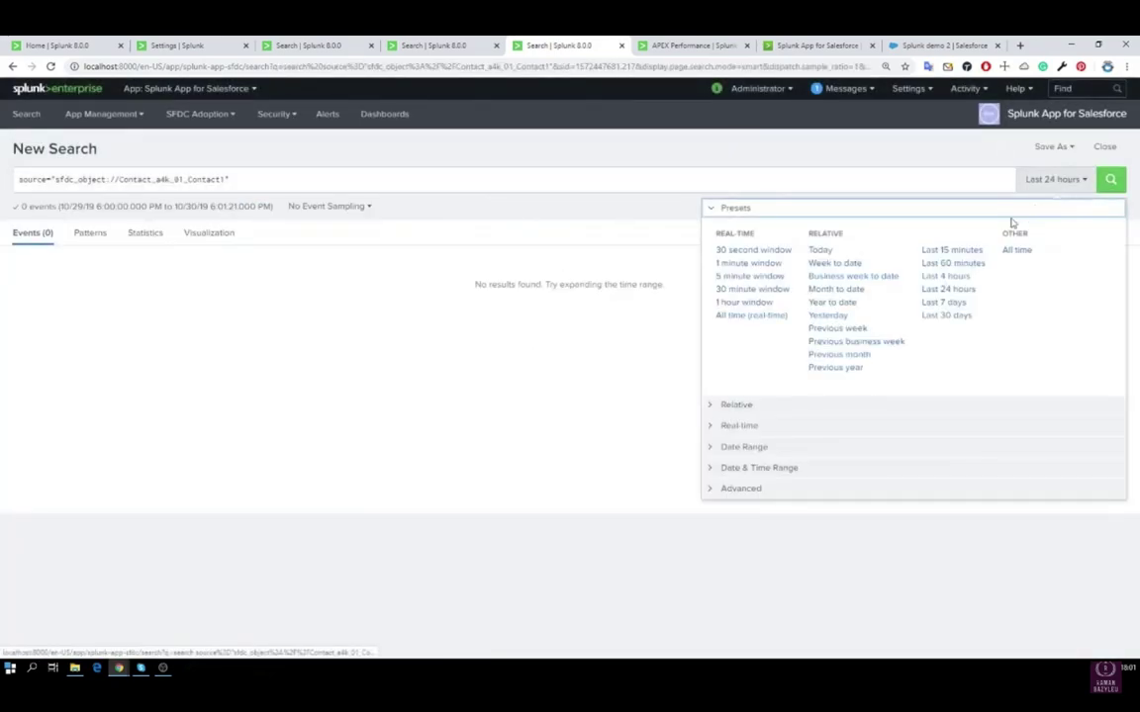
pyautogui.click(945, 302)
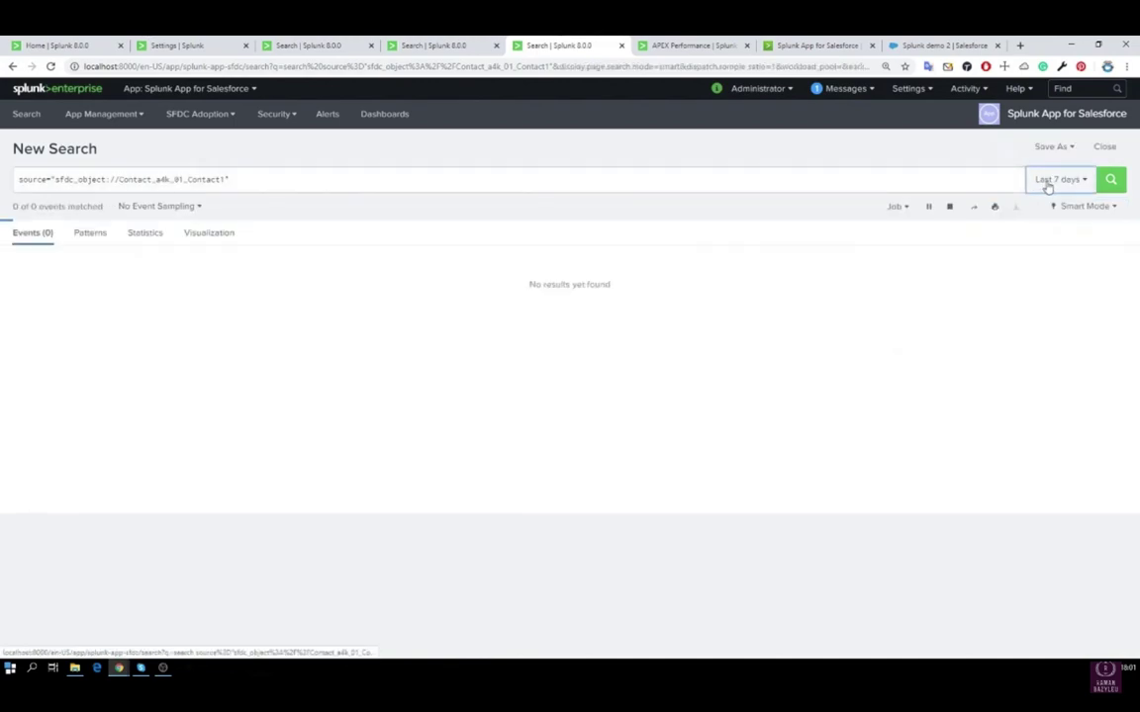
pyautogui.scroll(-3, 631, 338)
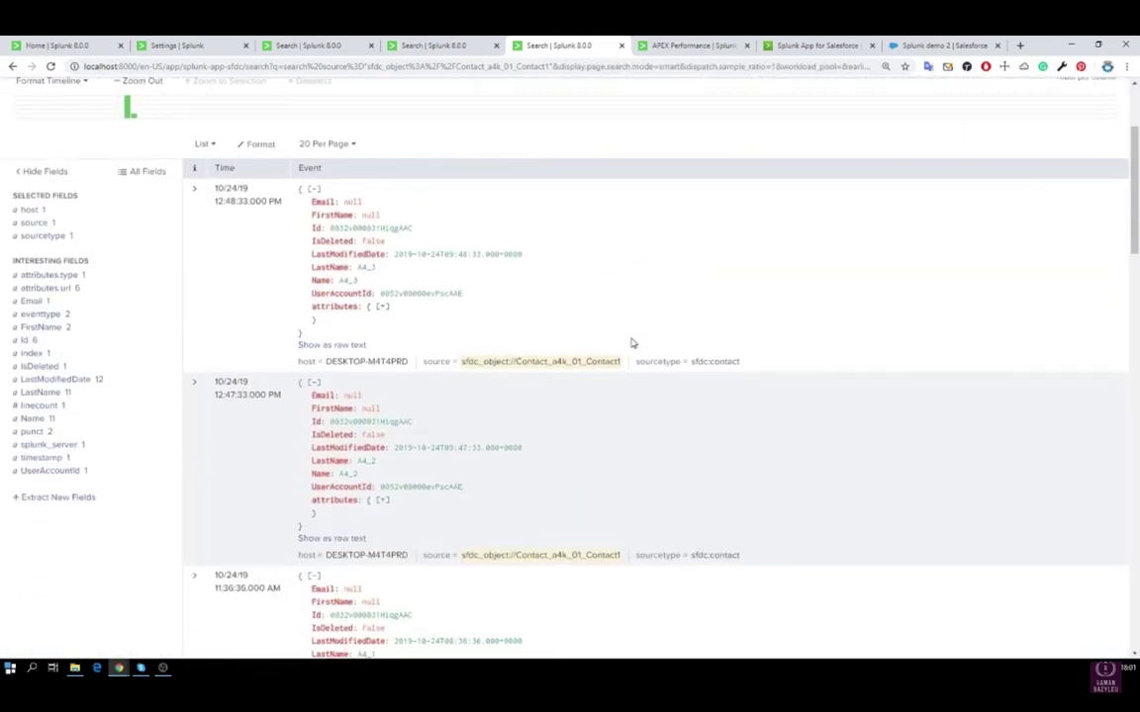
pyautogui.scroll(-2, 633, 343)
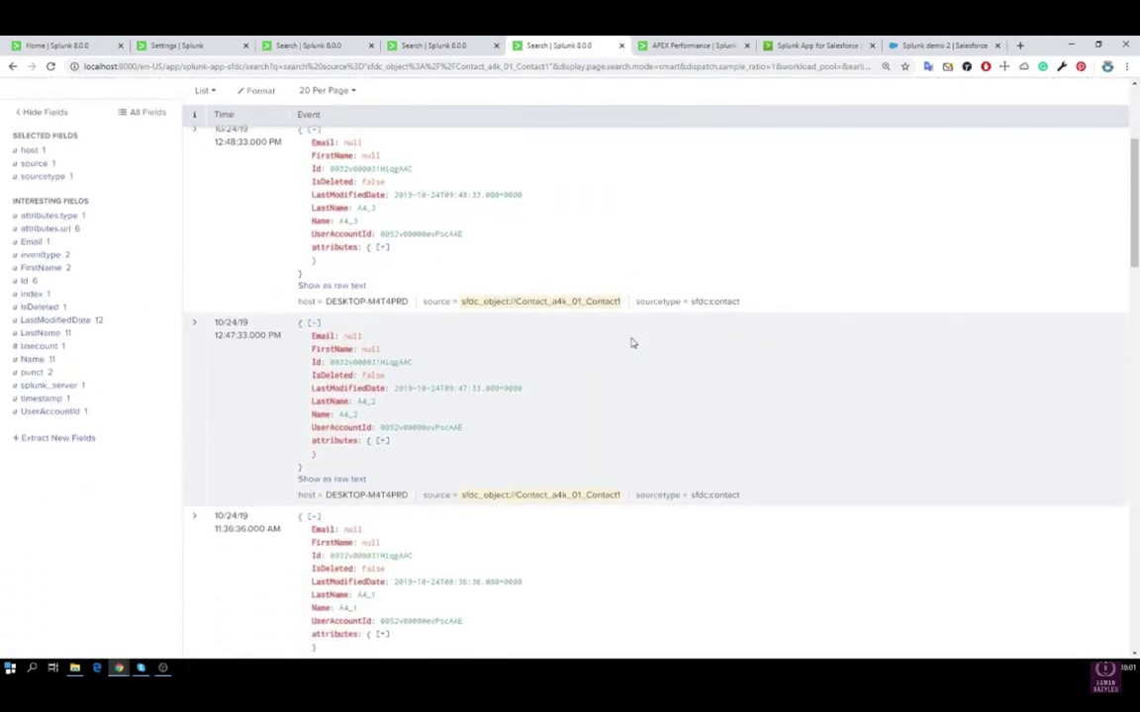
pyautogui.scroll(3, 633, 343)
pyautogui.scroll(2, 634, 344)
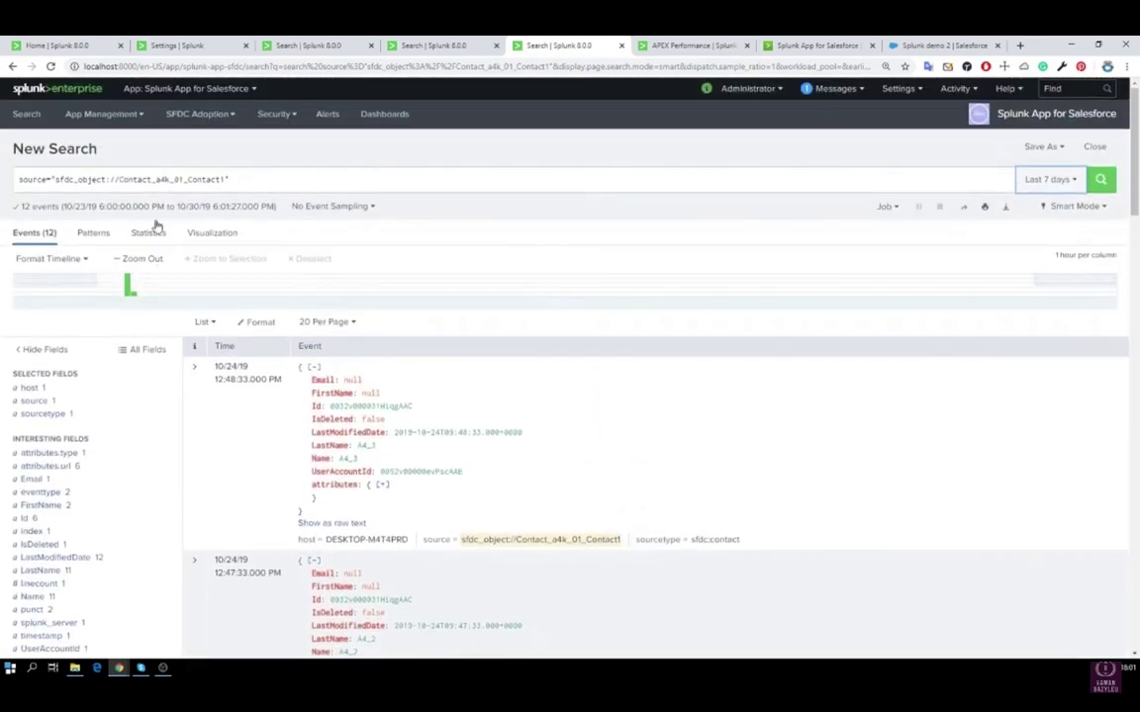
# Browse the App Management, SFDC Adoption and Security menus, then open the APEX Performance dashboard.
pyautogui.click(122, 115)
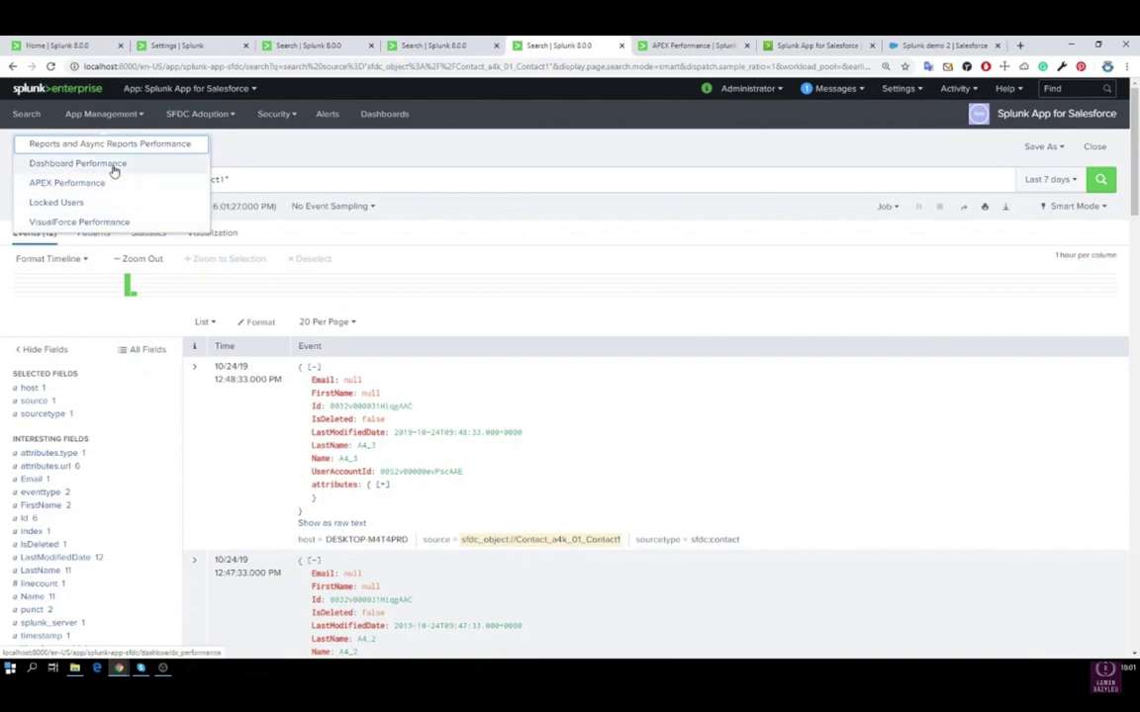
pyautogui.click(199, 116)
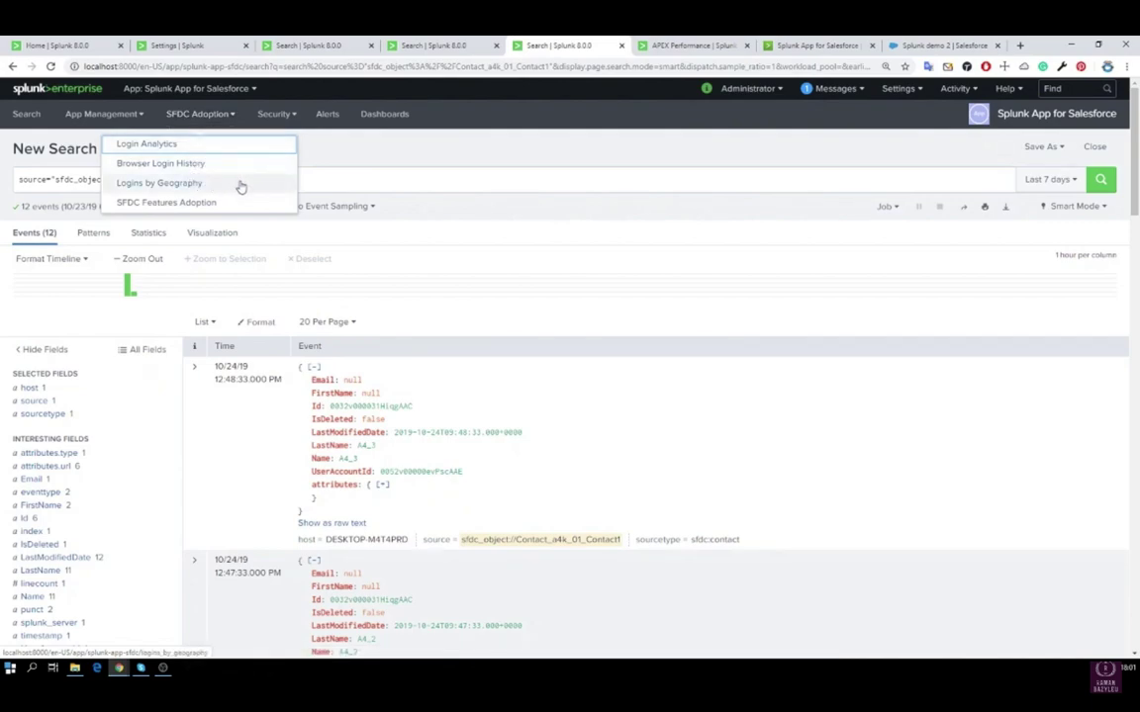
pyautogui.click(275, 116)
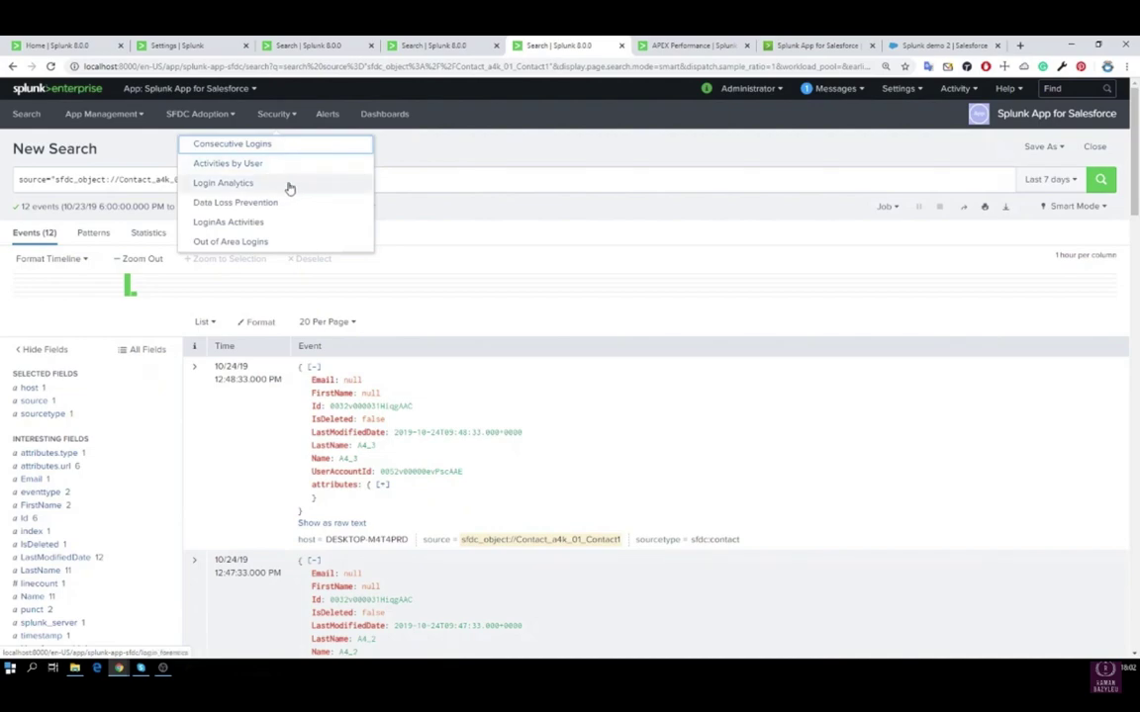
pyautogui.click(379, 116)
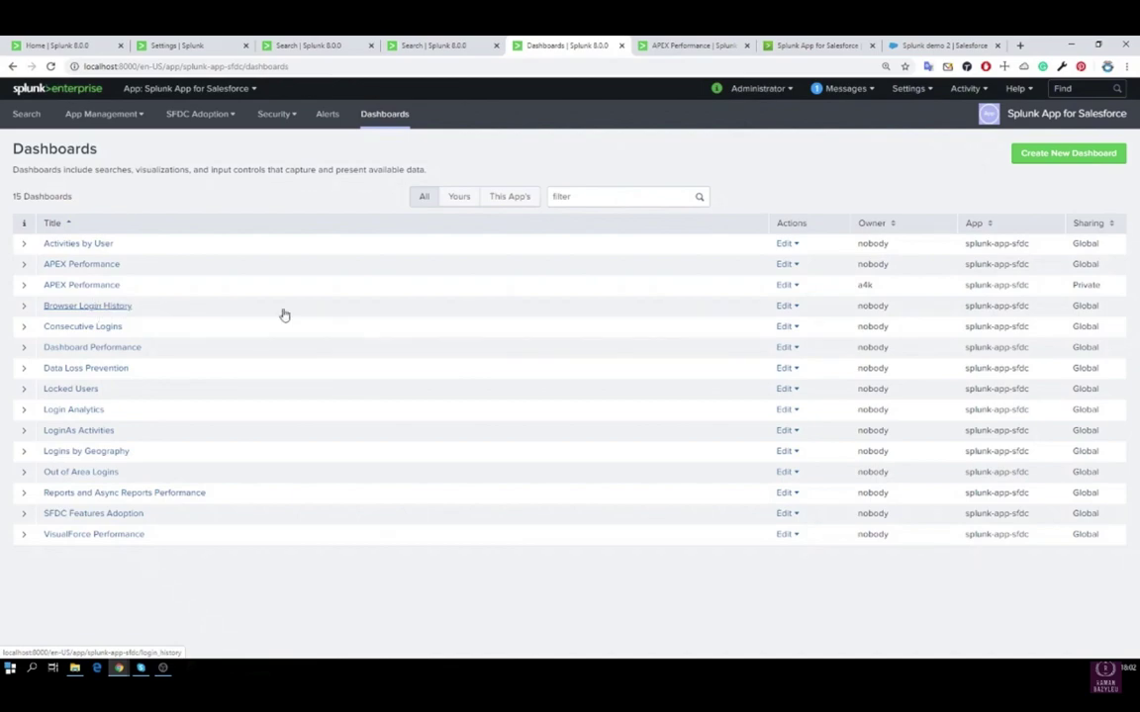
pyautogui.click(687, 46)
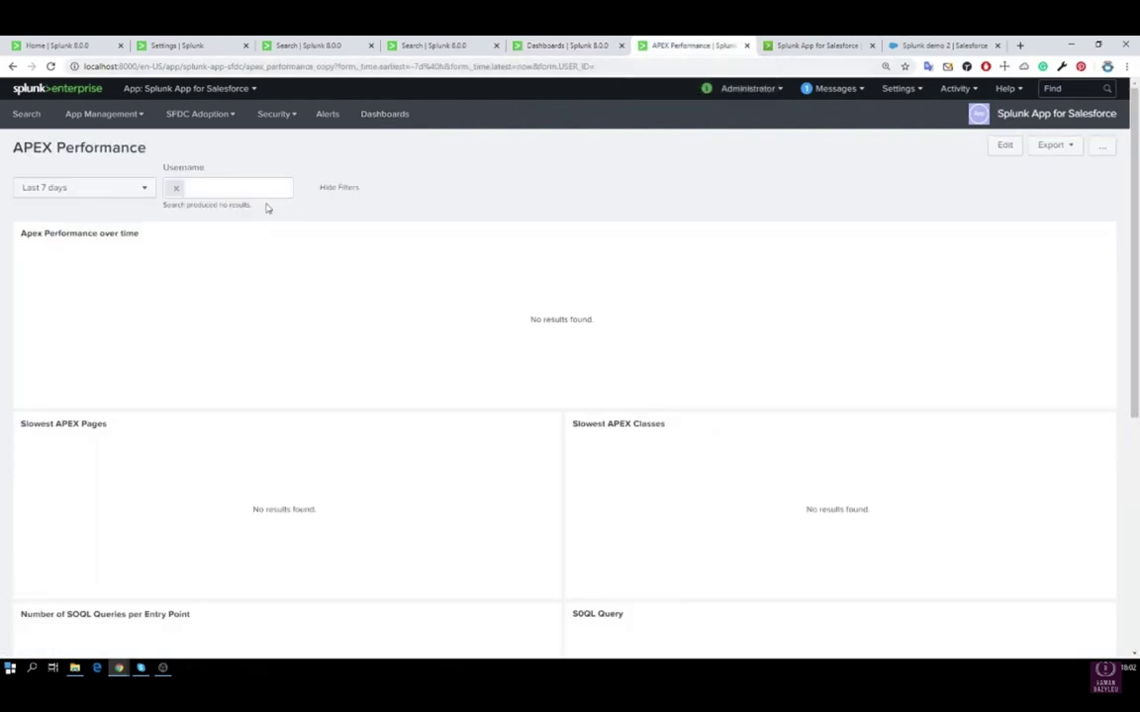
# Set the APEX Performance dashboard to the last 30 days and review its populated panels.
pyautogui.click(146, 189)
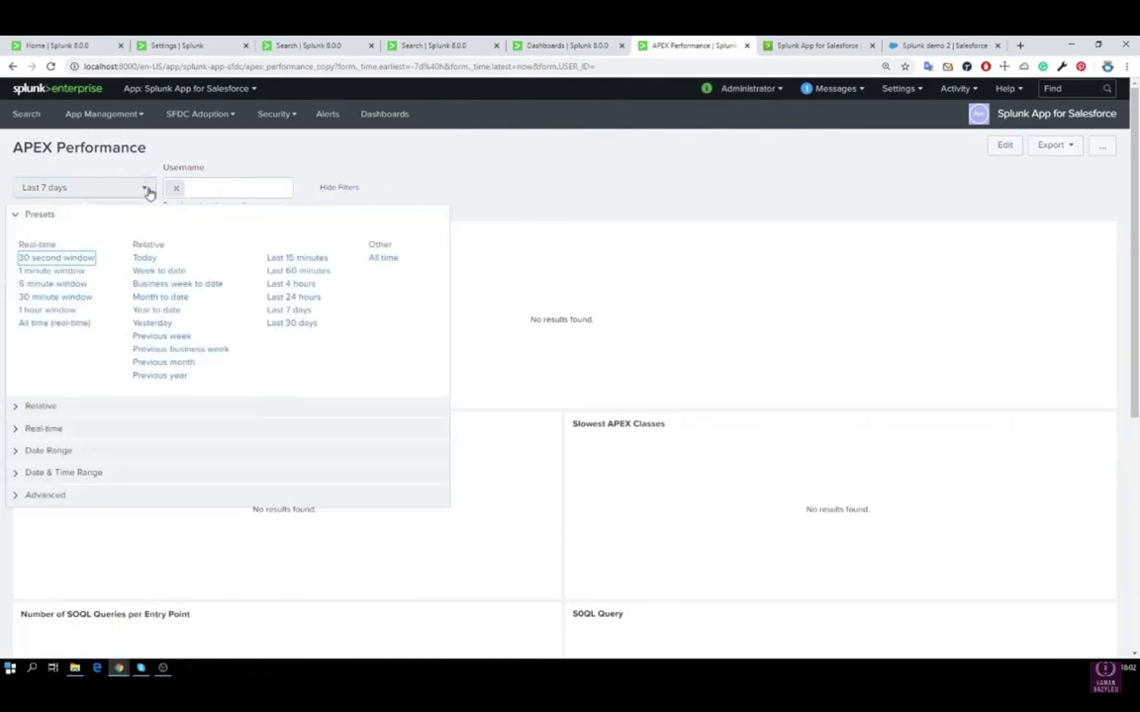
pyautogui.click(287, 324)
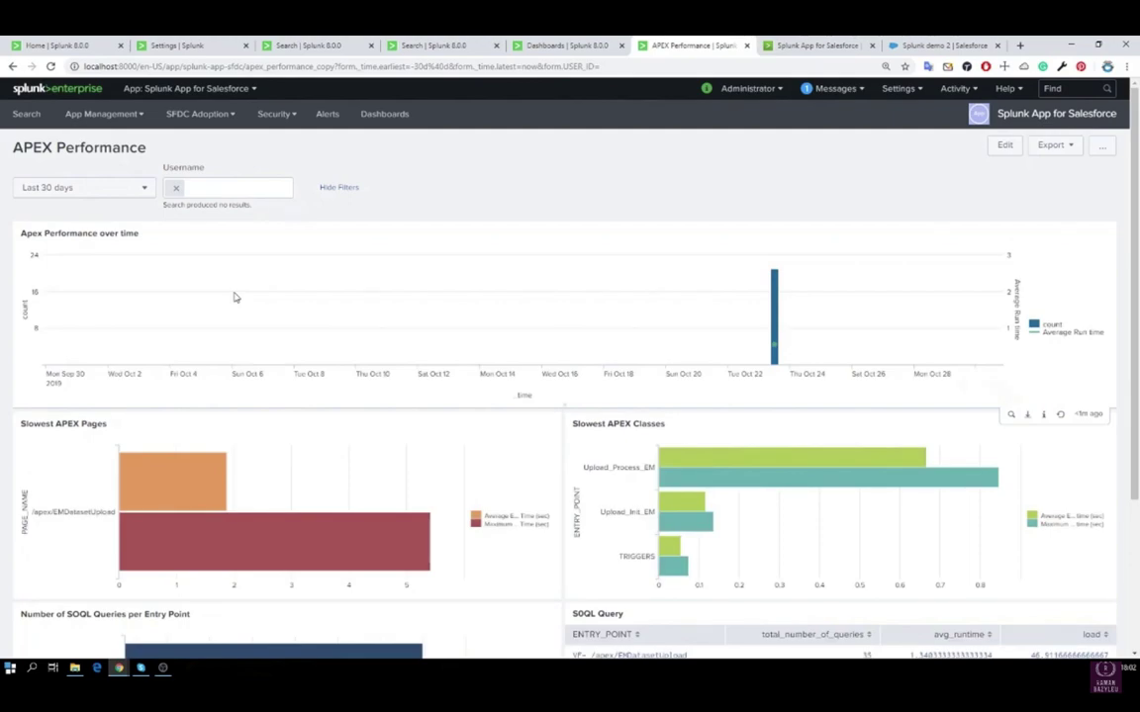
pyautogui.scroll(-1, 236, 296)
pyautogui.scroll(-1, 235, 296)
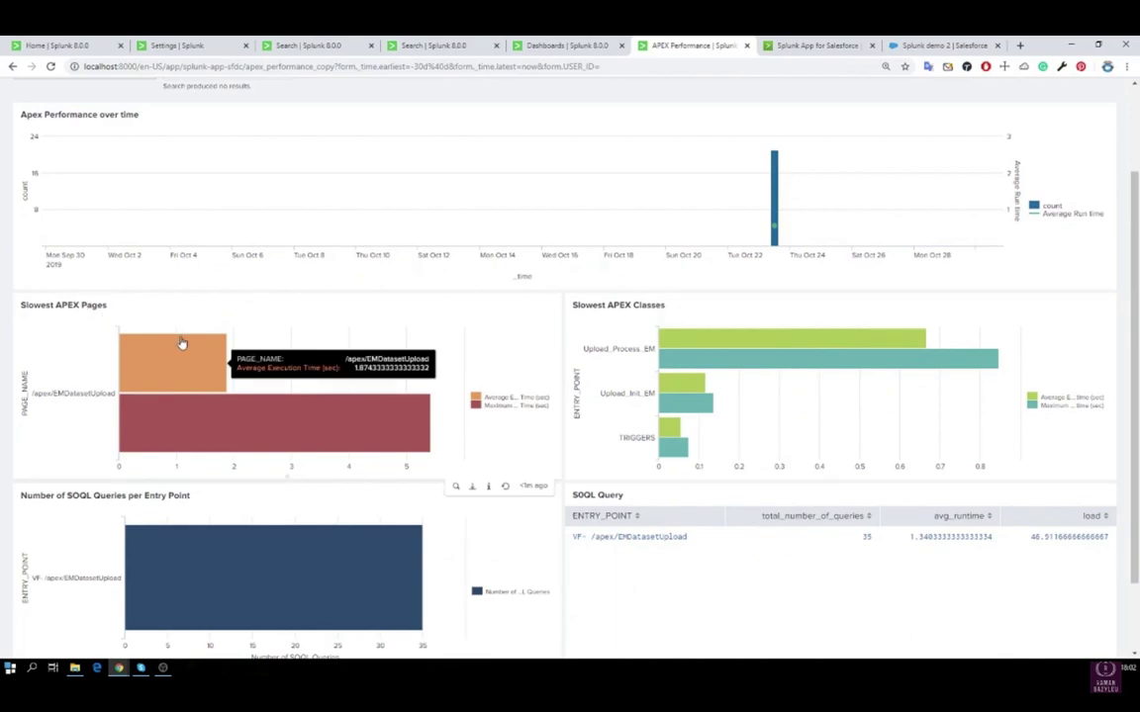
pyautogui.moveTo(187, 367)
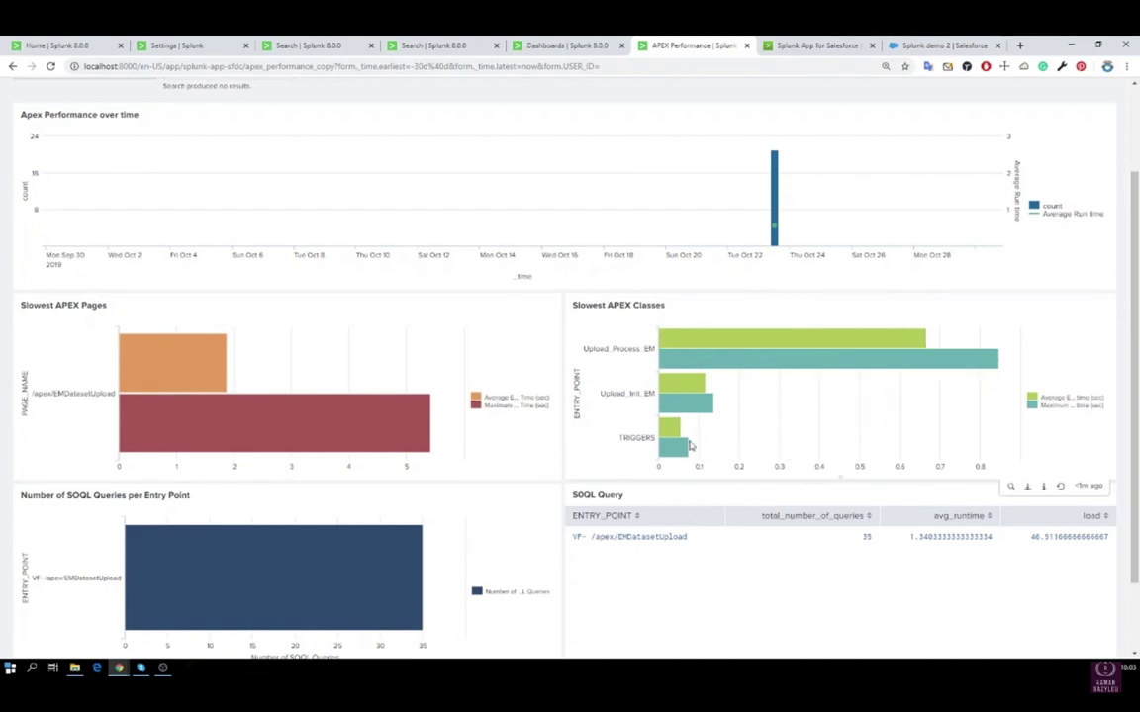
pyautogui.scroll(-1, 599, 381)
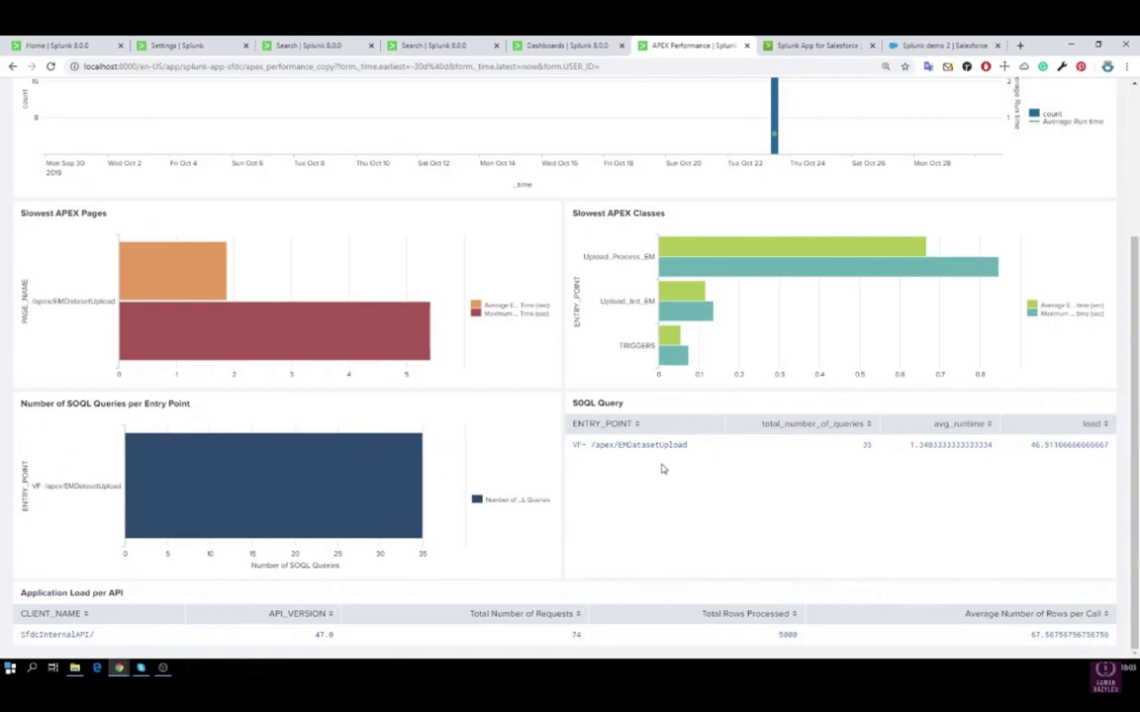
pyautogui.scroll(3, 663, 469)
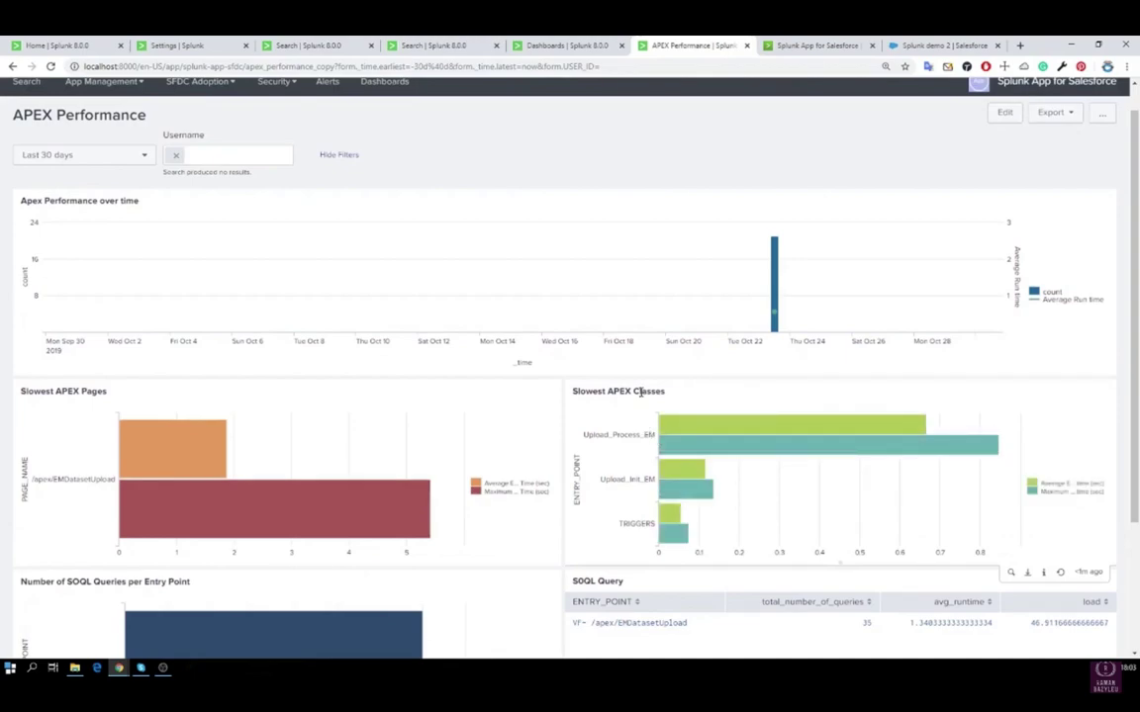
pyautogui.scroll(1, 640, 392)
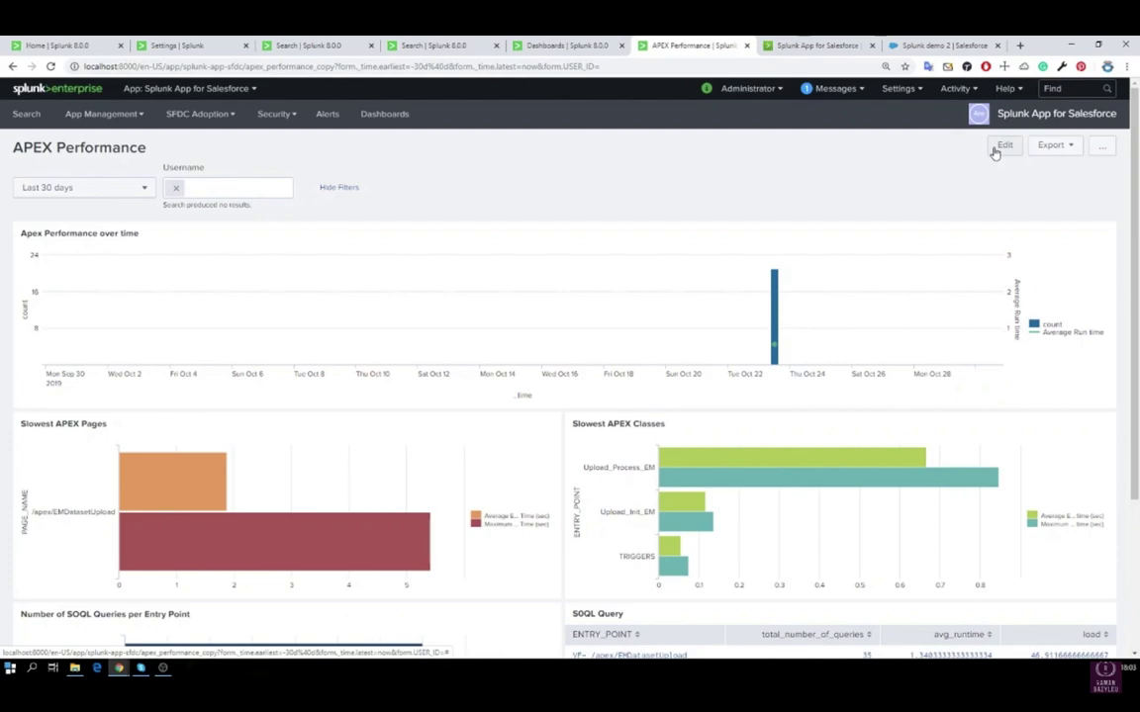
pyautogui.click(999, 147)
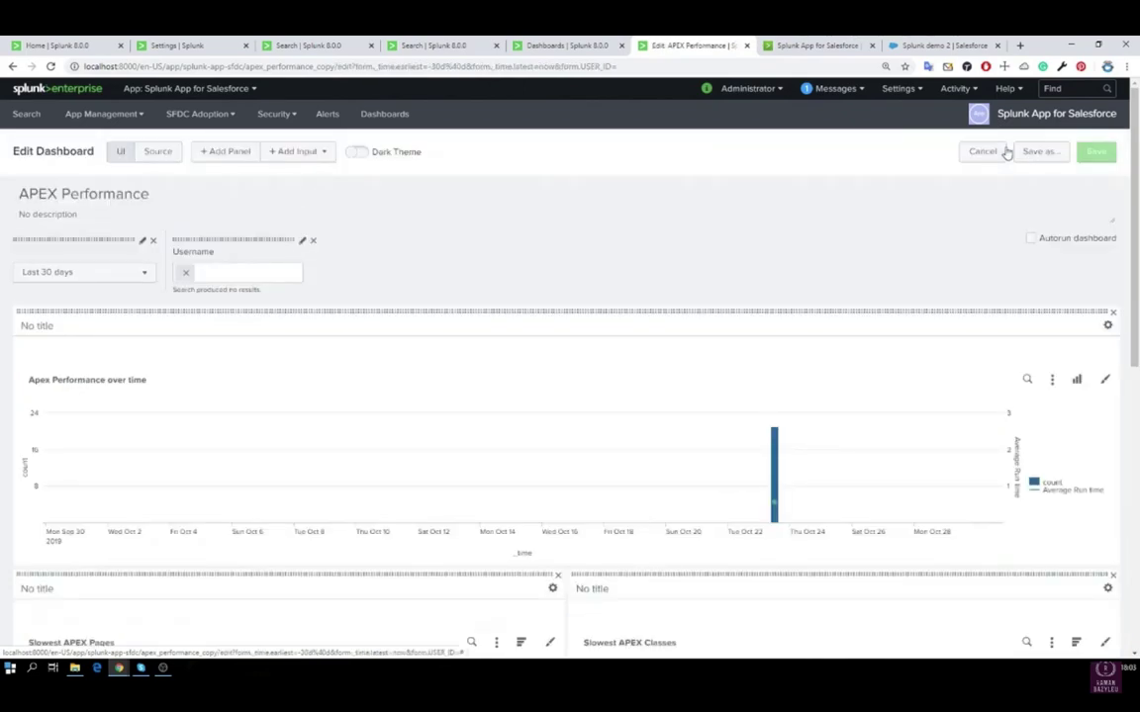
pyautogui.click(1107, 338)
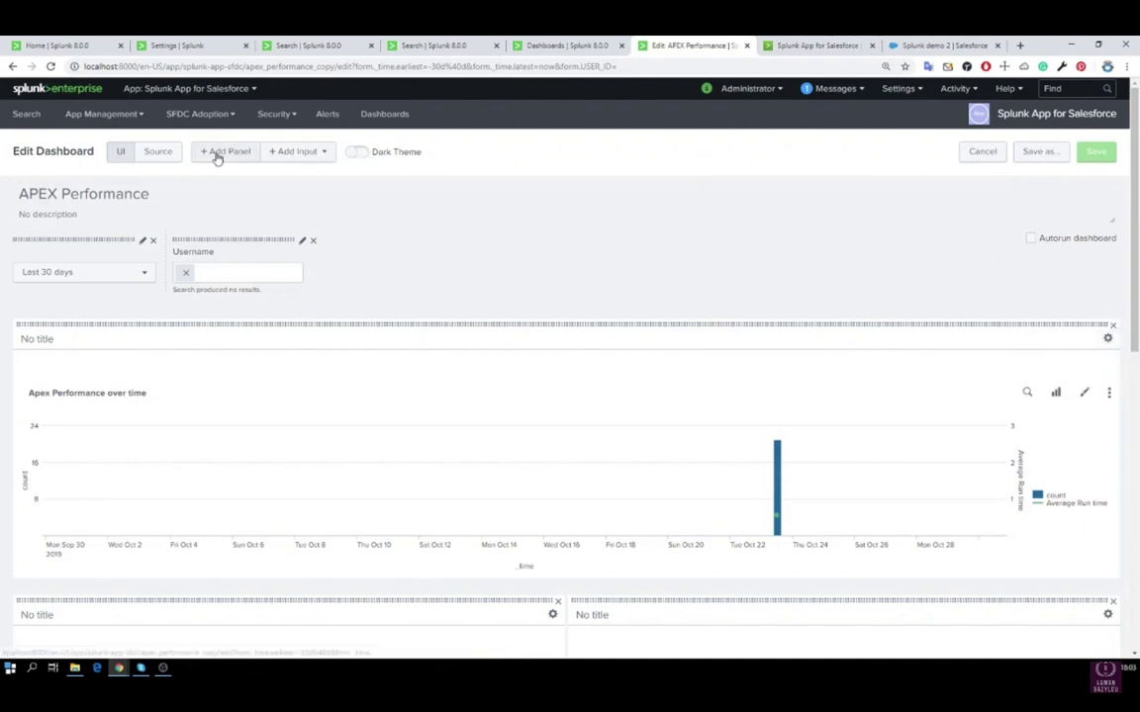
pyautogui.scroll(-3, 319, 273)
pyautogui.scroll(3, 319, 273)
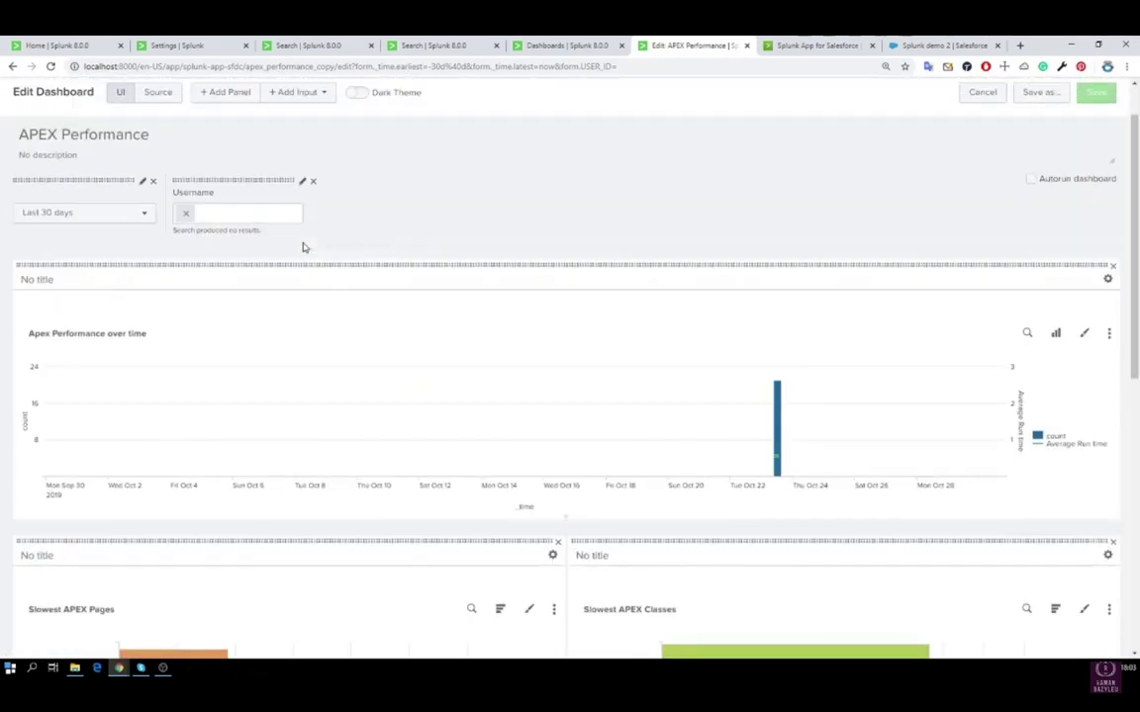
pyautogui.click(203, 93)
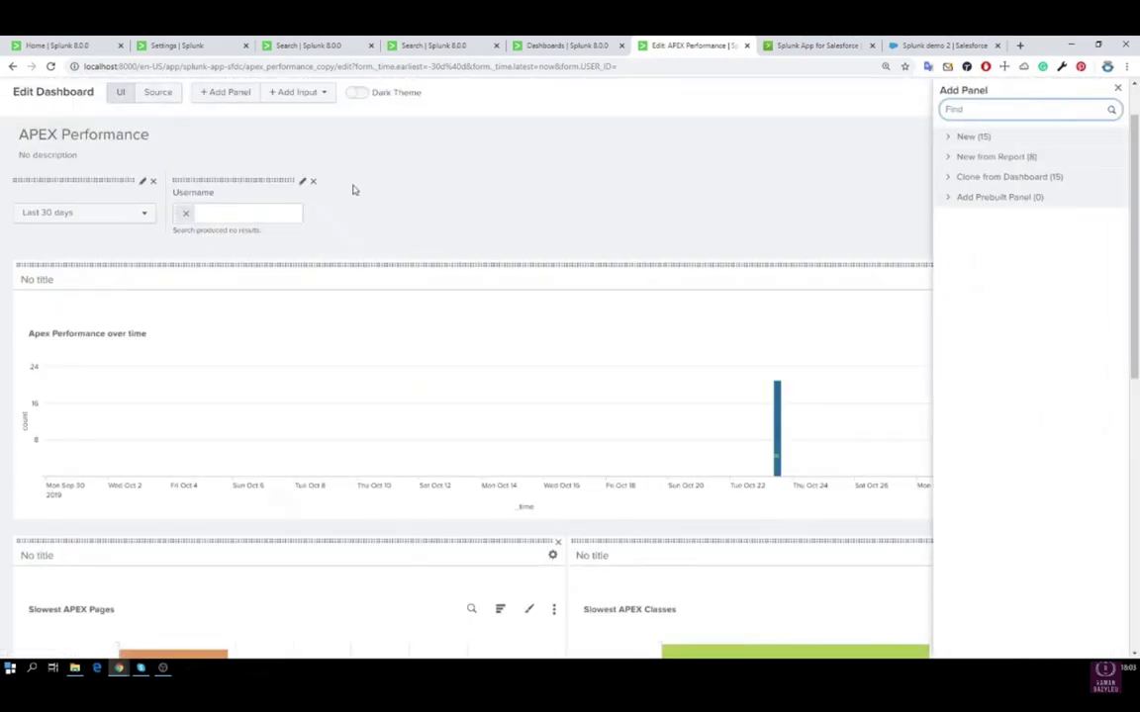
pyautogui.click(951, 139)
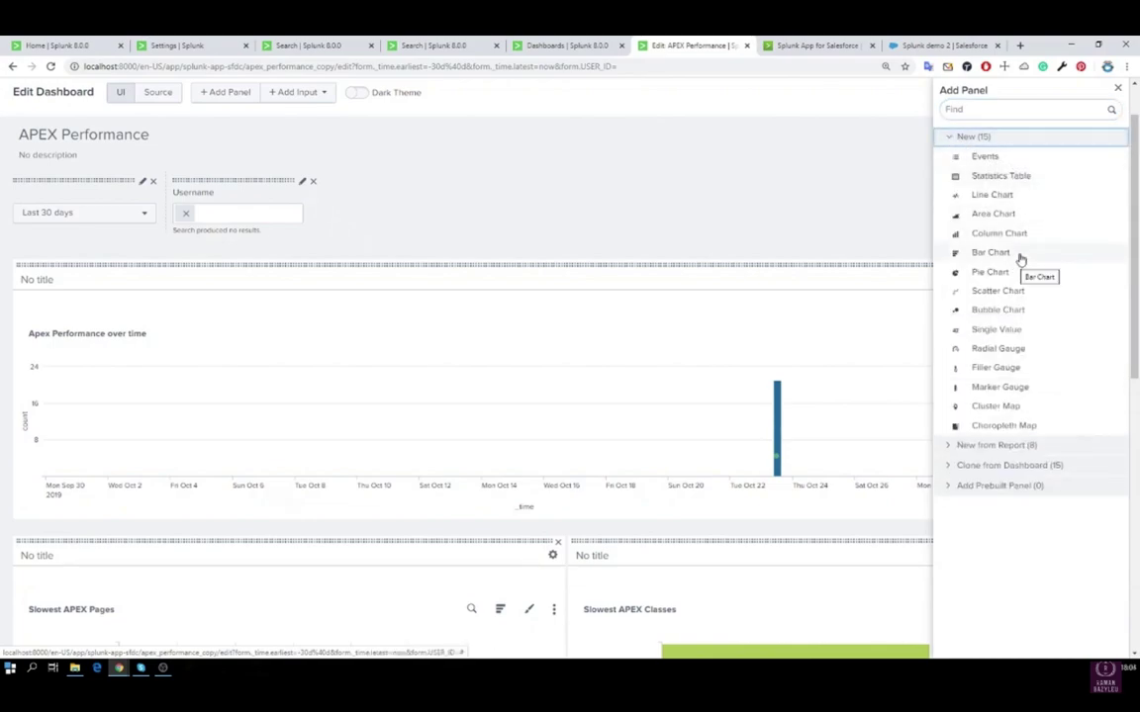
pyautogui.scroll(-1, 1018, 396)
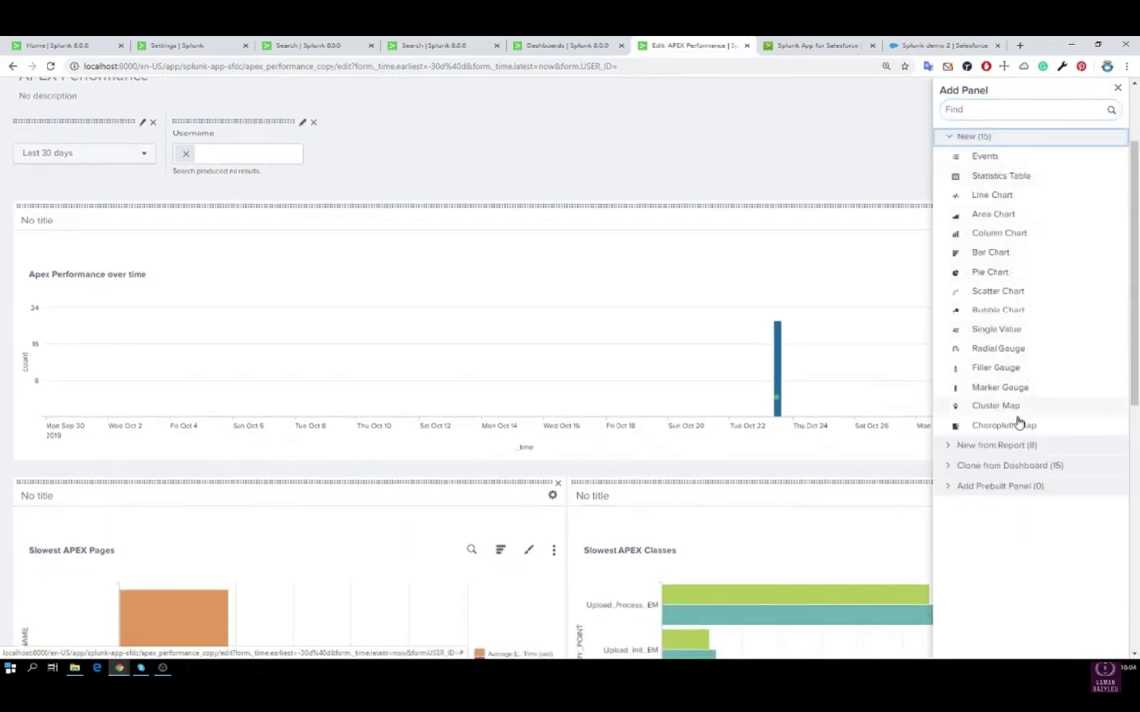
pyautogui.click(1015, 445)
pyautogui.scroll(-2, 1035, 475)
pyautogui.scroll(-2, 1034, 526)
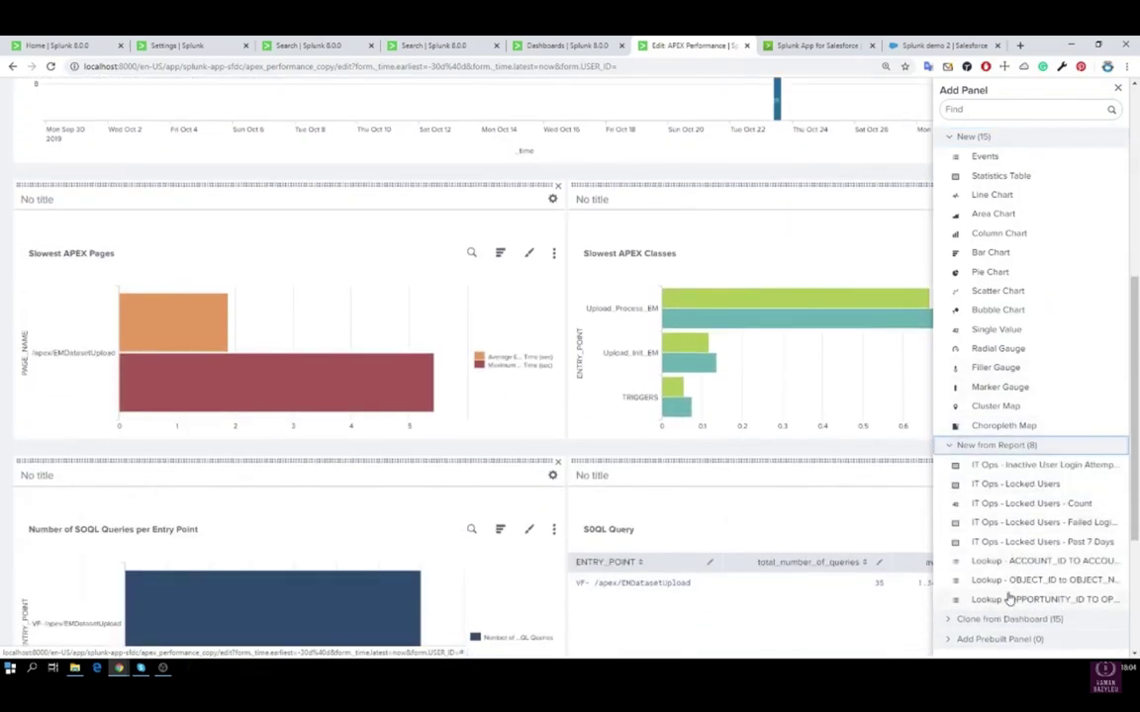
pyautogui.click(965, 619)
pyautogui.scroll(-3, 1019, 554)
pyautogui.scroll(-1, 1009, 525)
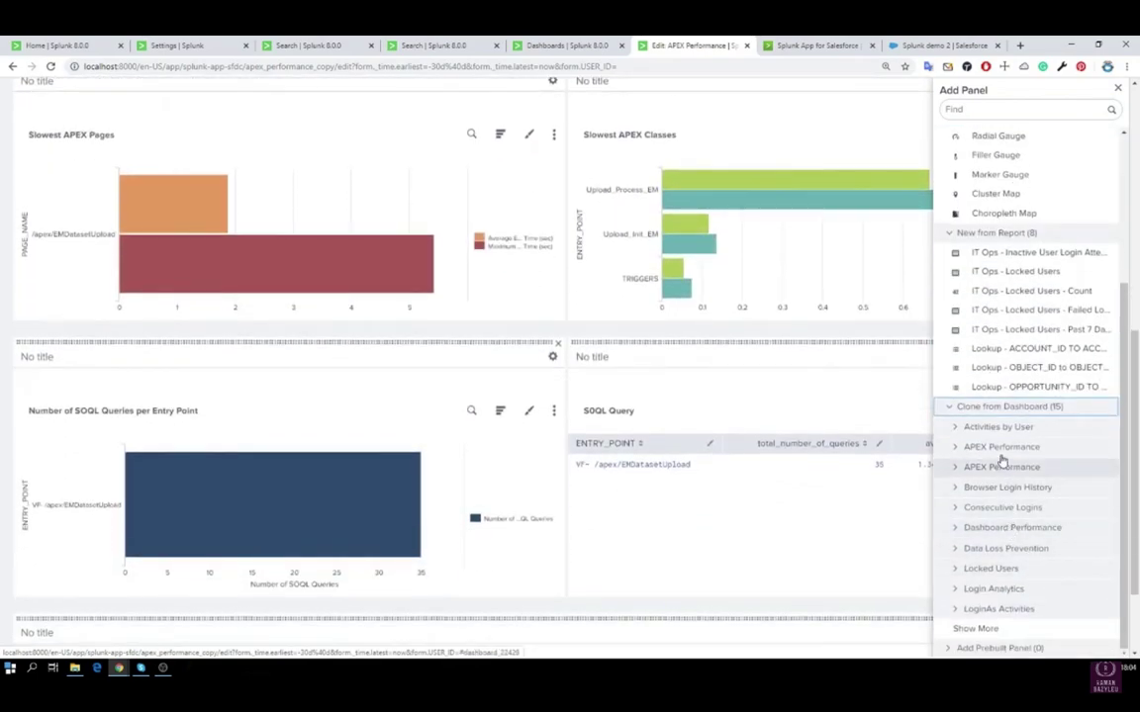
pyautogui.click(1001, 447)
pyautogui.scroll(-2, 1013, 465)
pyautogui.scroll(-2, 979, 455)
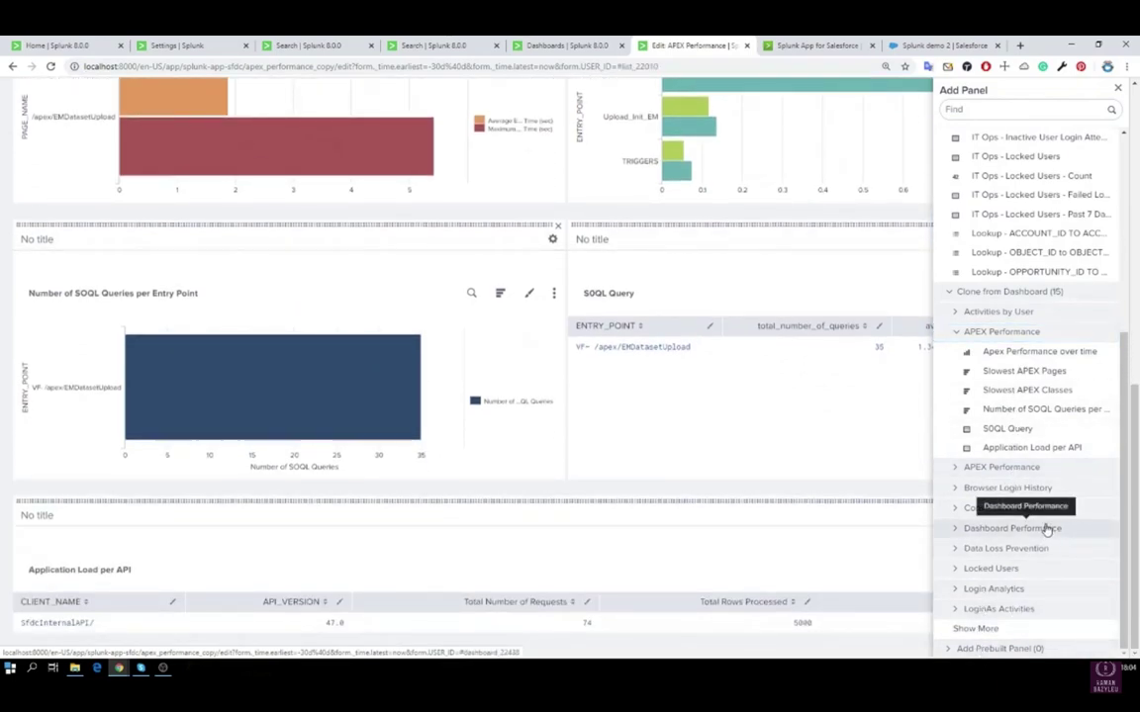
pyautogui.click(1007, 588)
pyautogui.scroll(-2, 1019, 475)
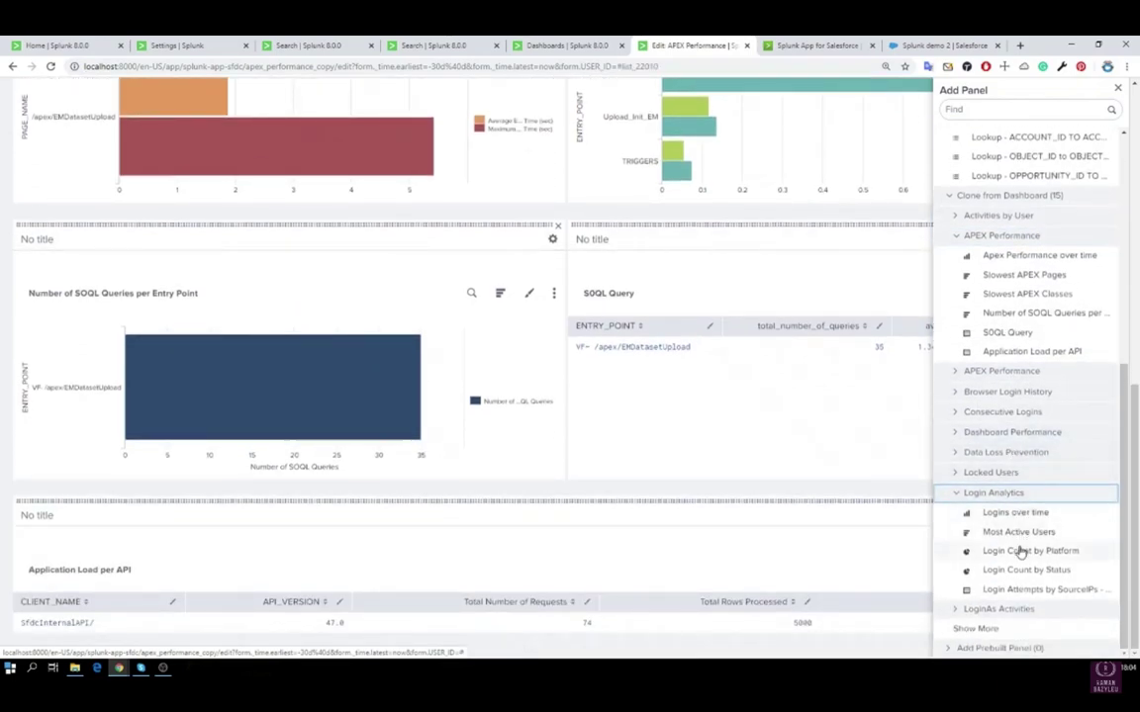
pyautogui.scroll(1, 861, 275)
pyautogui.scroll(5, 862, 275)
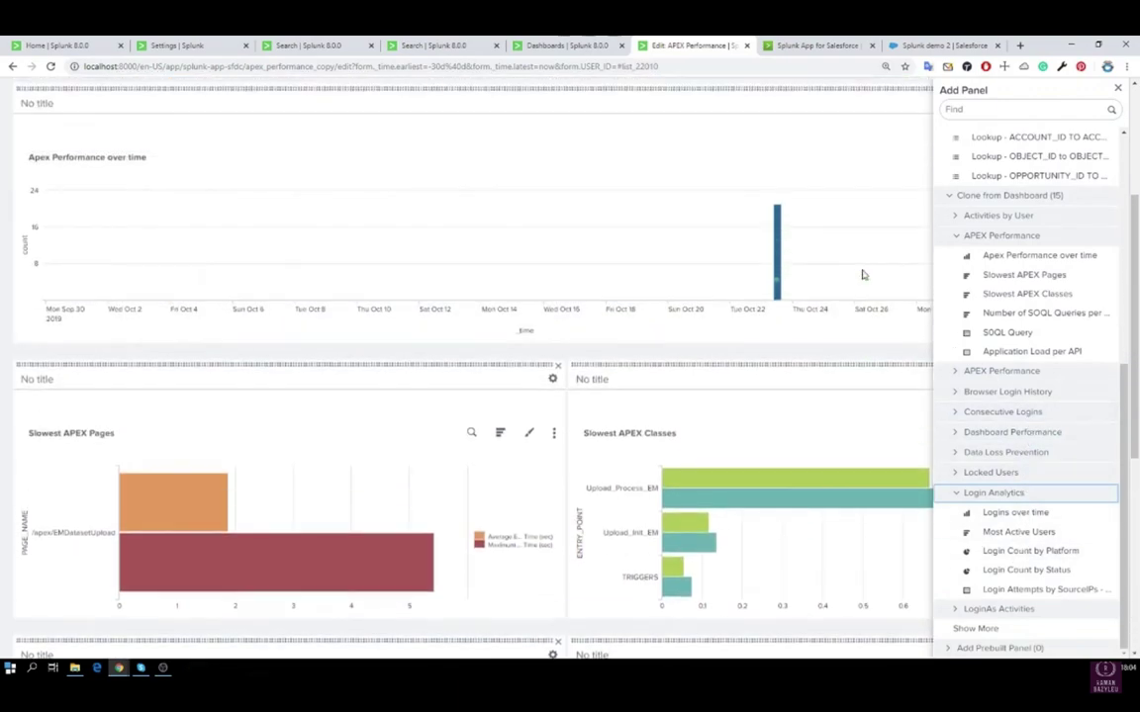
pyautogui.click(1118, 89)
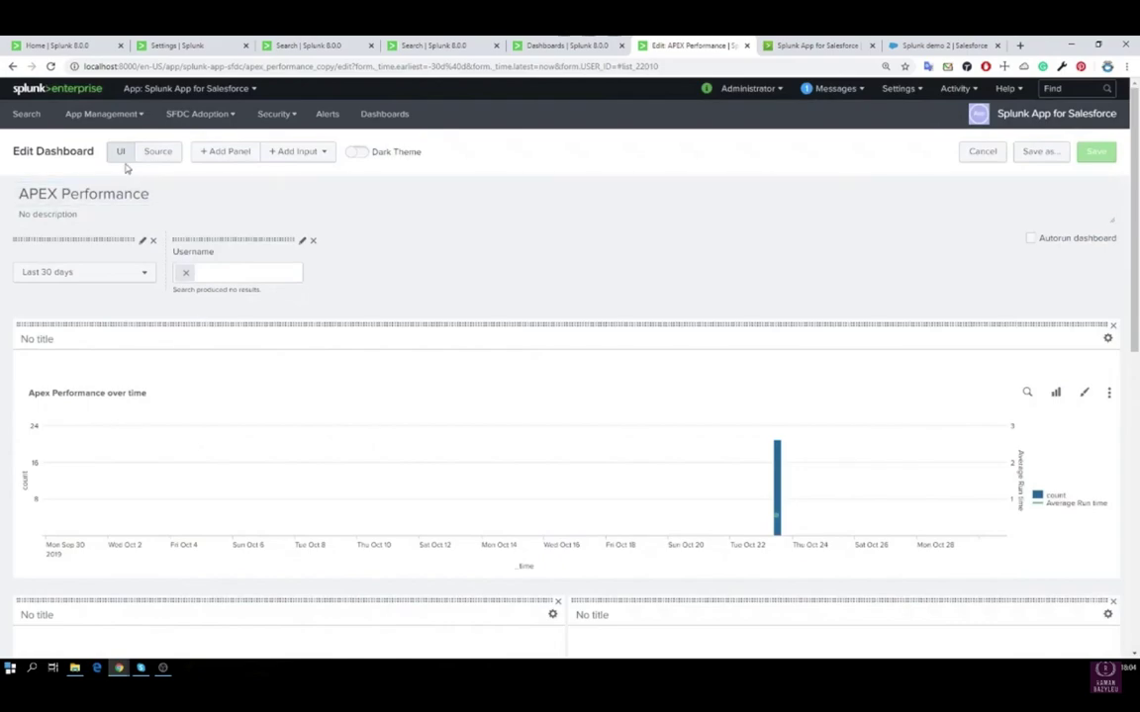
pyautogui.click(157, 158)
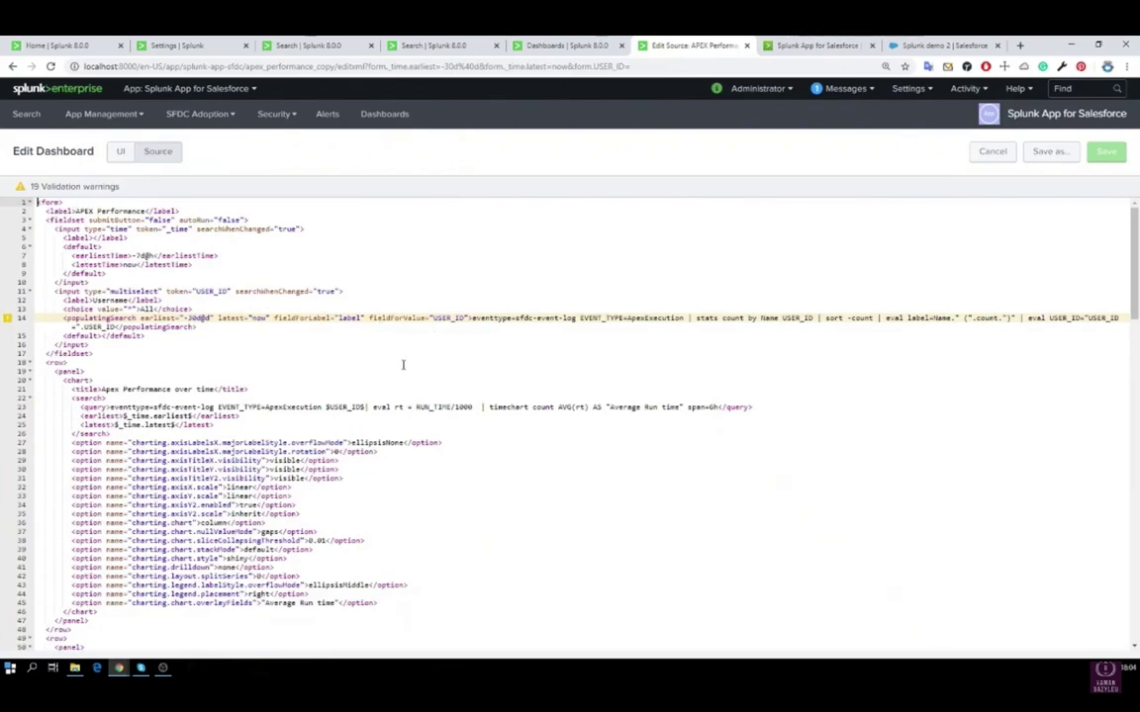
pyautogui.scroll(-5, 403, 365)
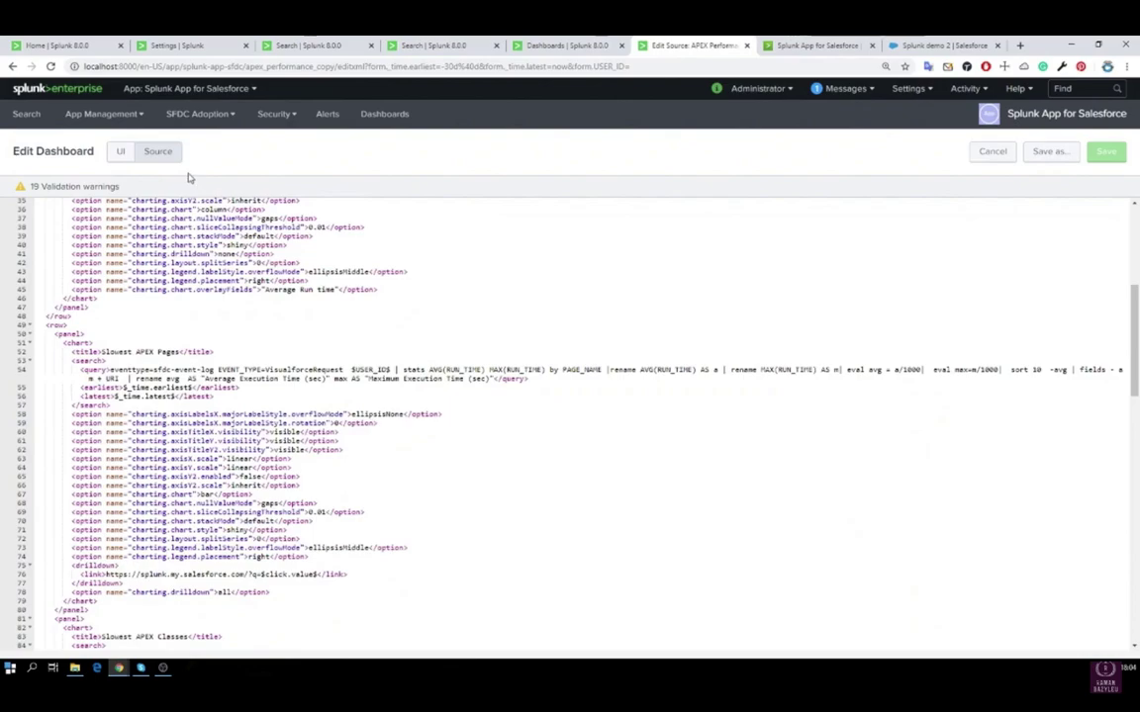
pyautogui.click(157, 154)
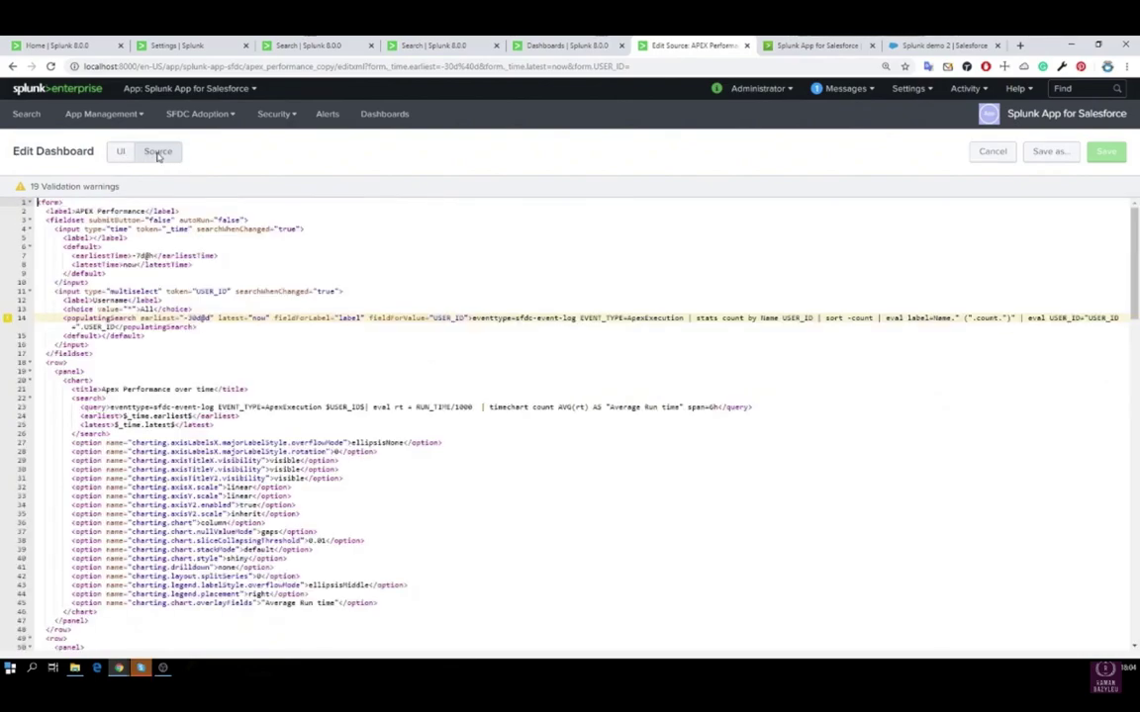
pyautogui.click(117, 155)
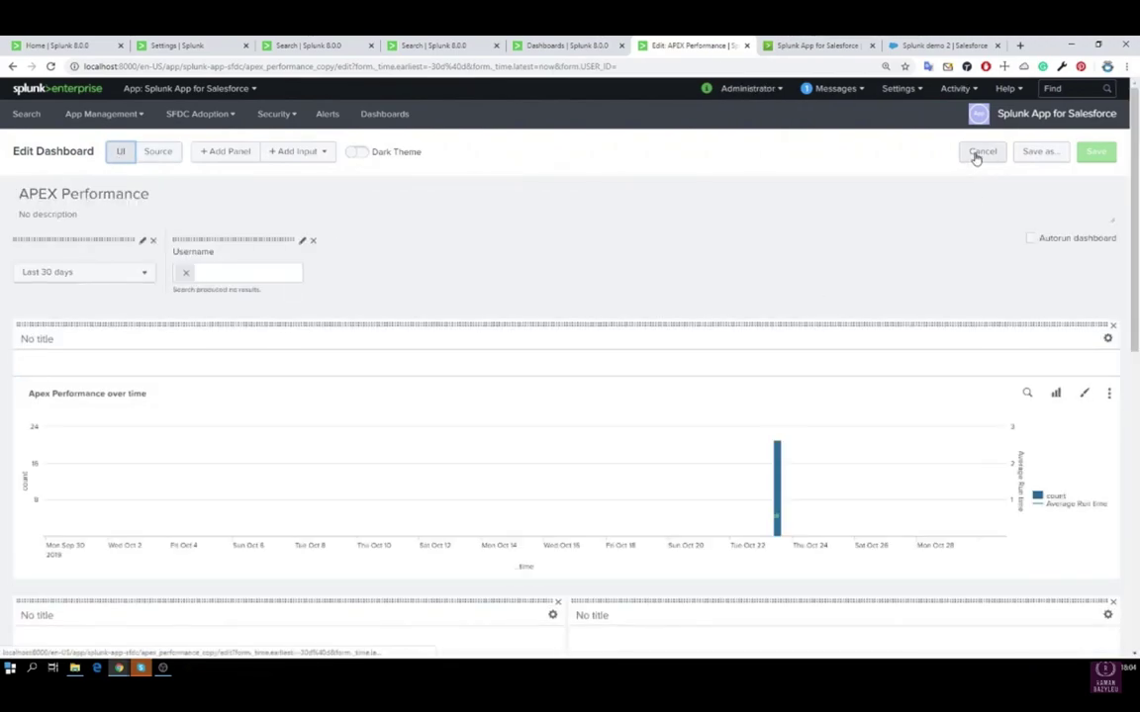
pyautogui.click(979, 153)
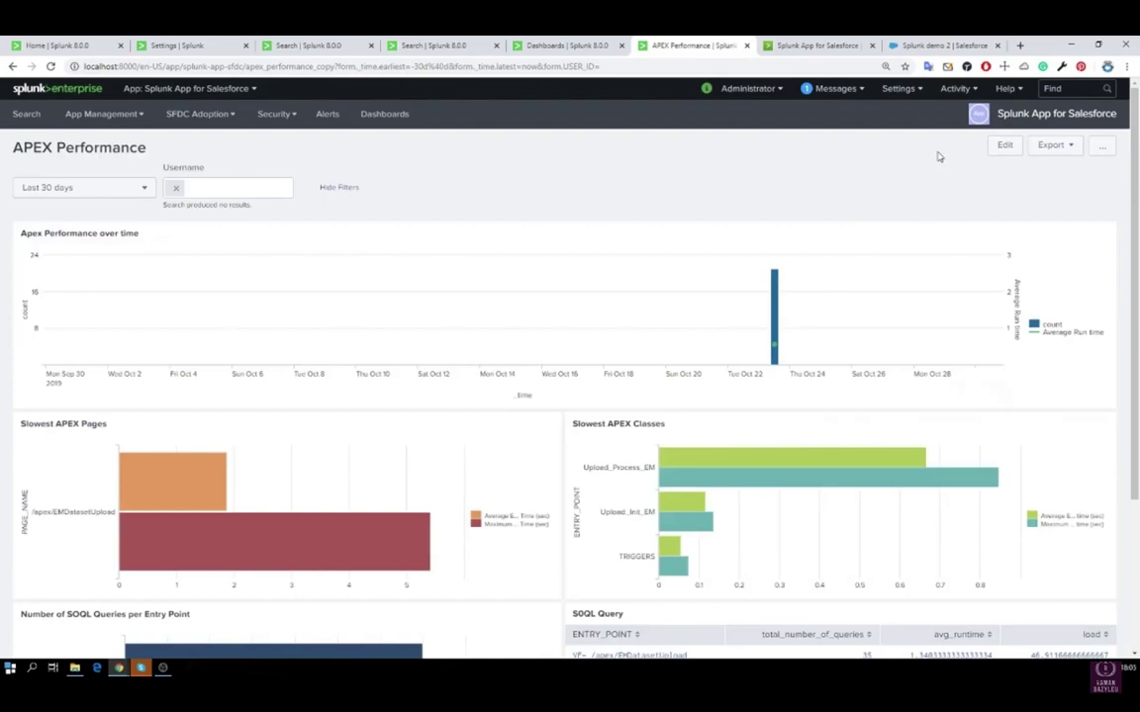
# Export the APEX Performance dashboard as a PDF download.
pyautogui.scroll(-3, 854, 210)
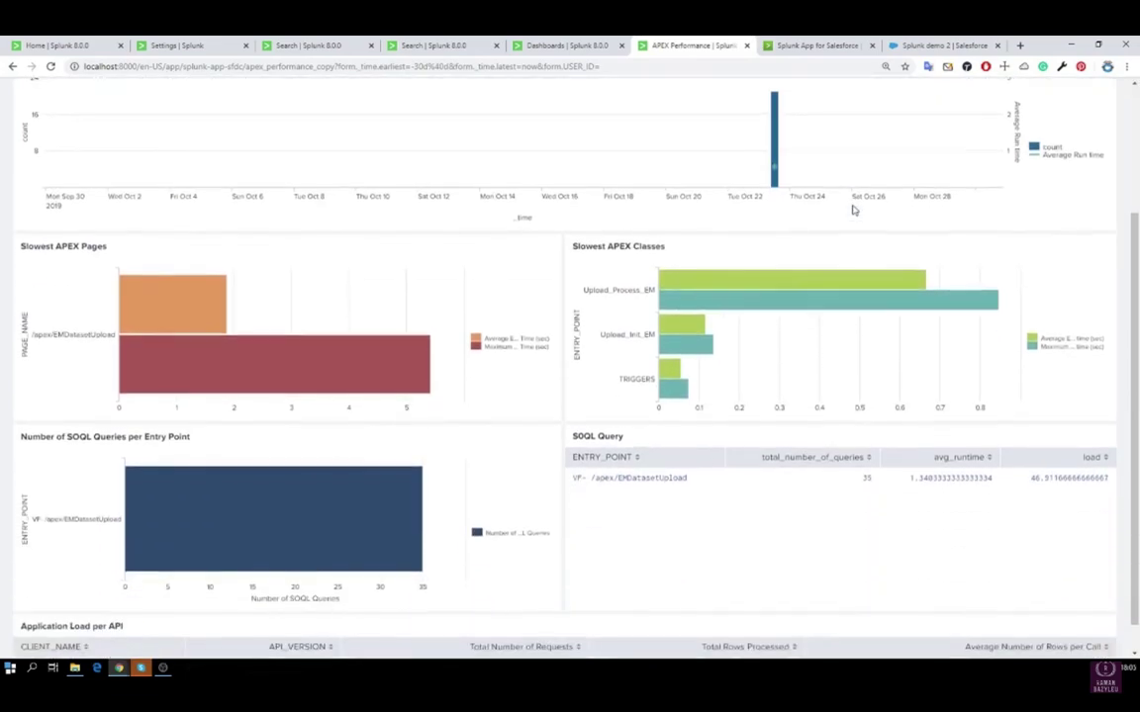
pyautogui.scroll(3, 896, 188)
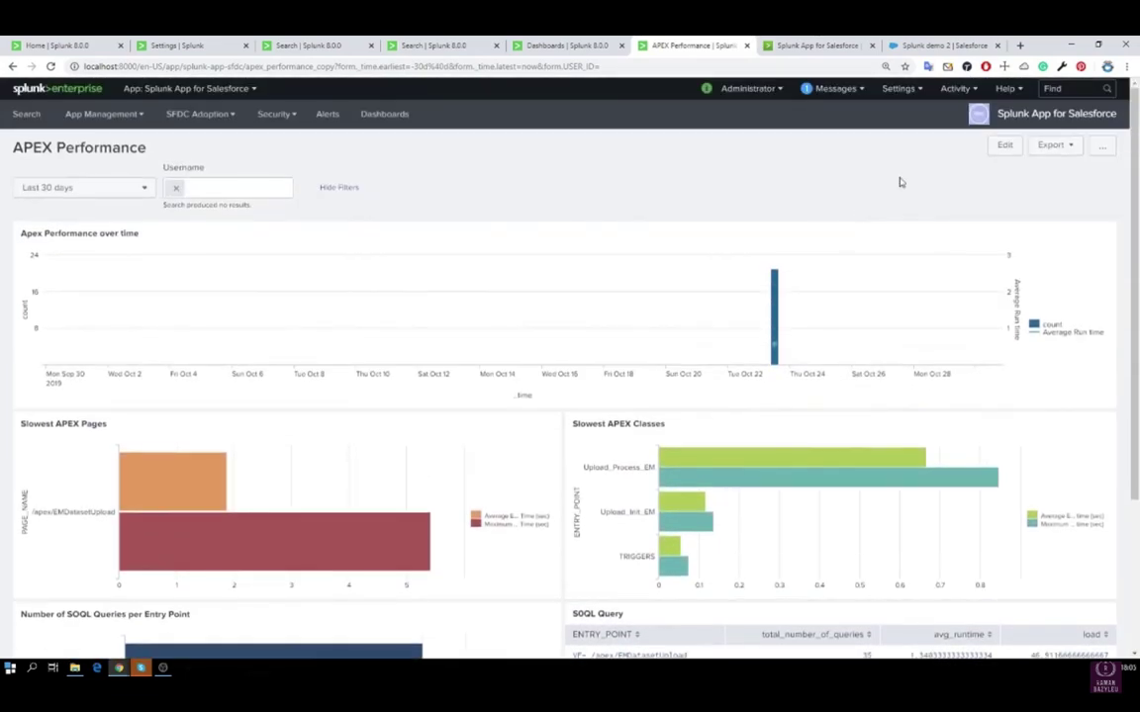
pyautogui.click(1054, 145)
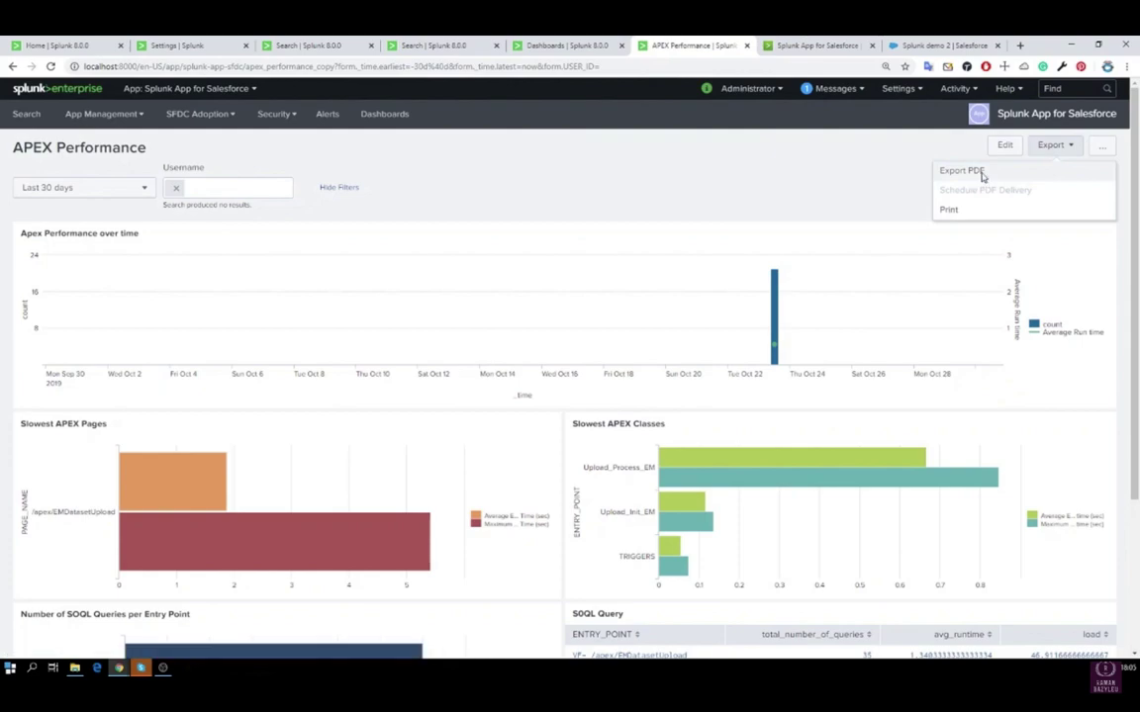
pyautogui.click(959, 171)
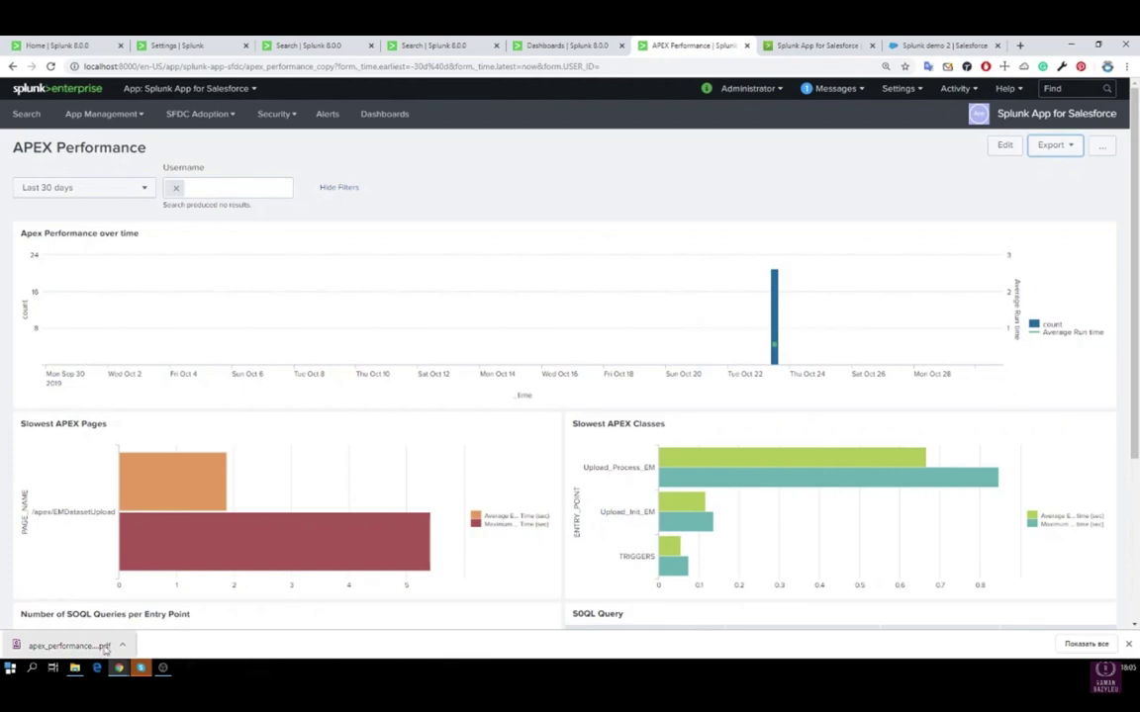
# Open the downloaded APEX Performance PDF and scroll through its three pages.
pyautogui.click(105, 646)
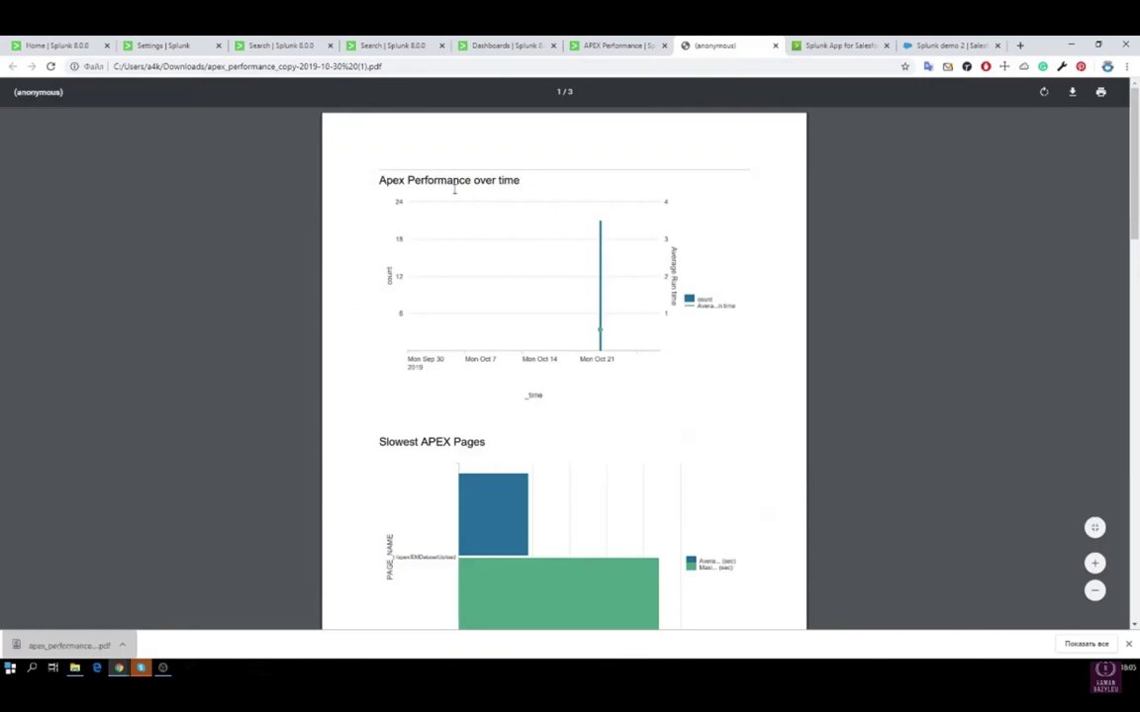
pyautogui.scroll(-10, 652, 276)
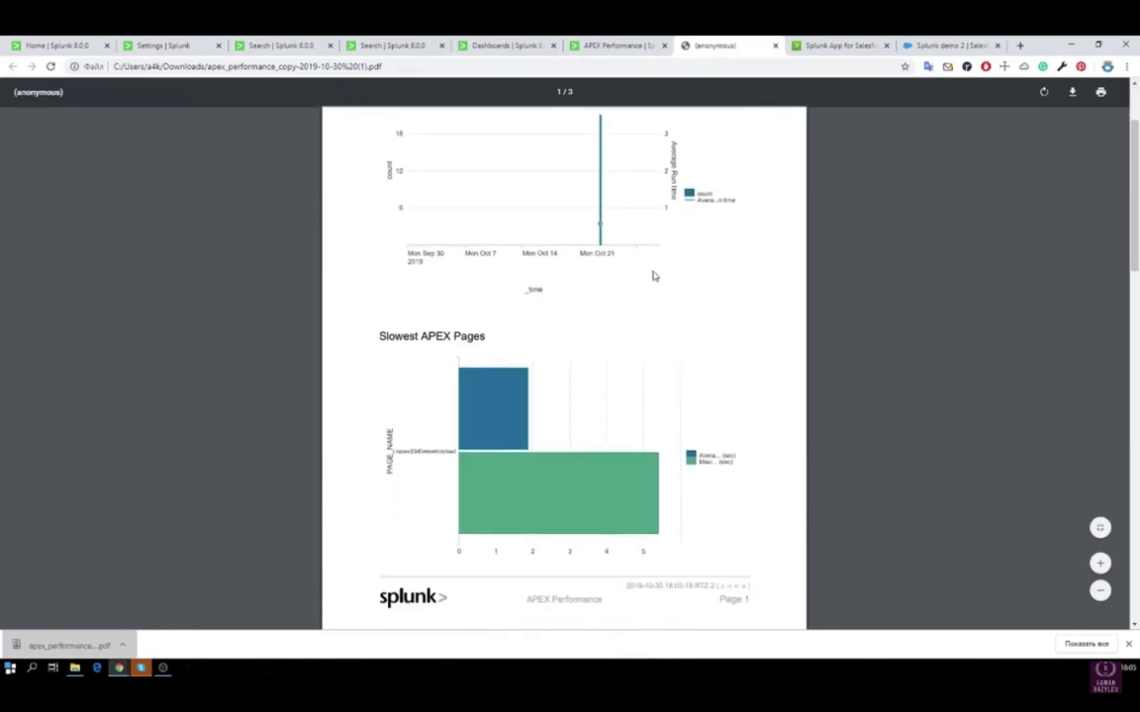
pyautogui.scroll(-8, 653, 276)
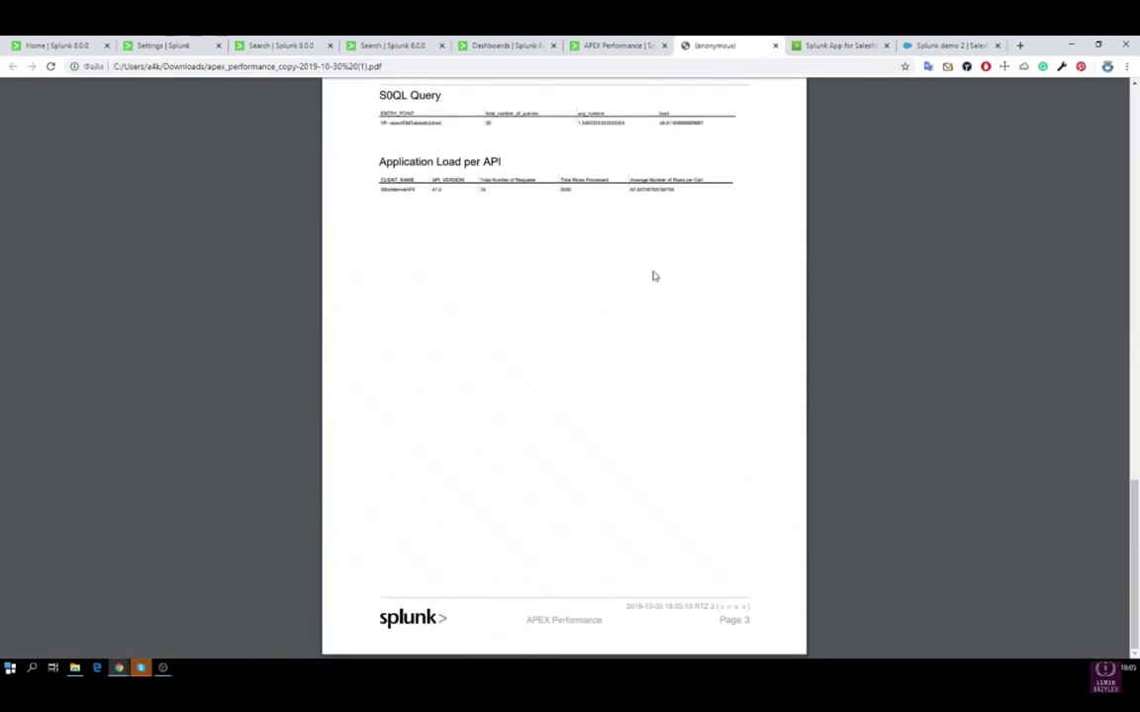
pyautogui.scroll(10, 653, 276)
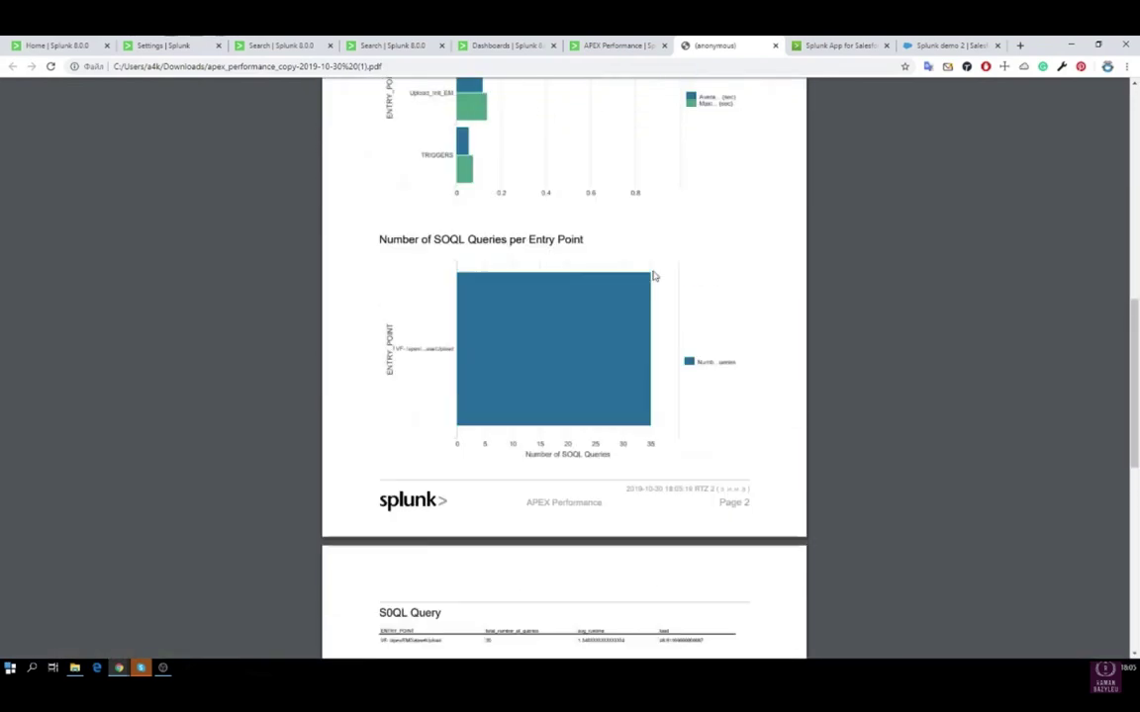
pyautogui.scroll(10, 652, 276)
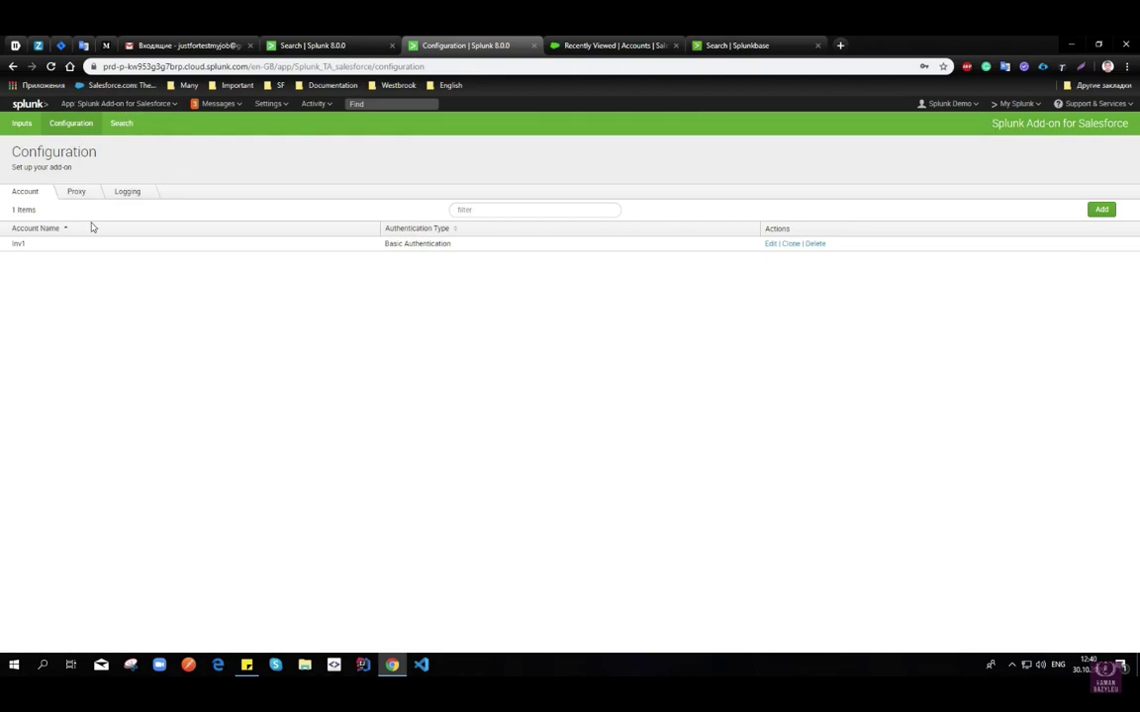
# Inspect the inv1 account's settings in the Update Account dialog and close it unchanged.
pyautogui.click(773, 246)
pyautogui.click(677, 274)
pyautogui.click(770, 245)
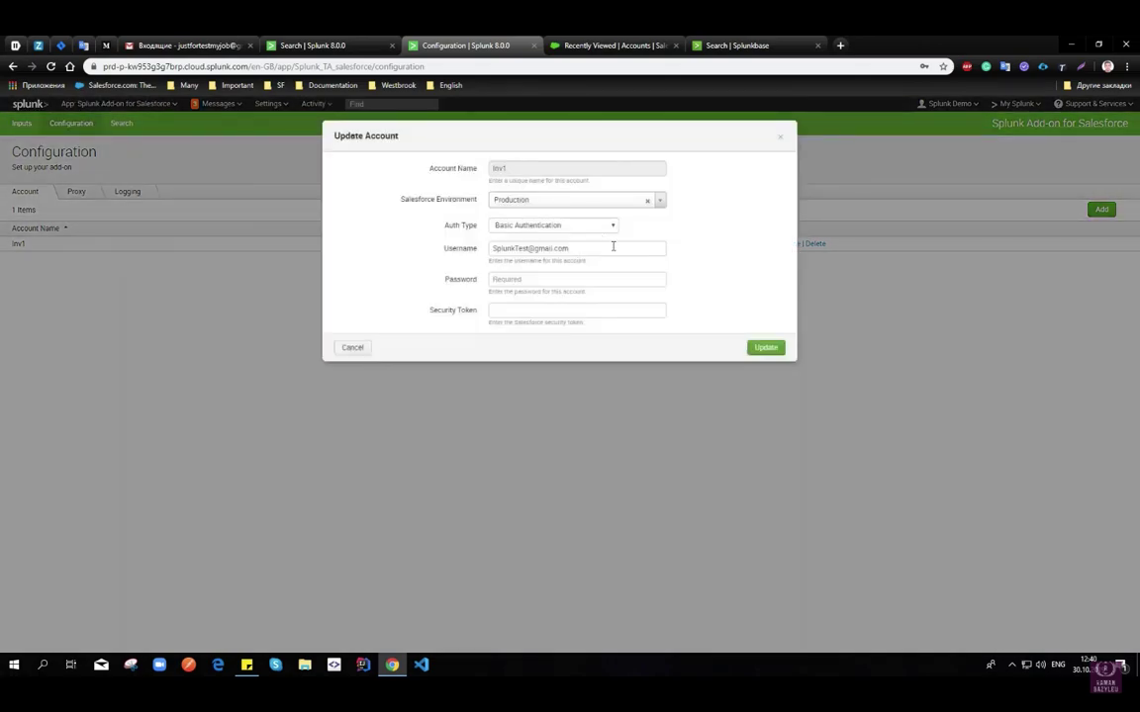
pyautogui.tripleClick(613, 246)
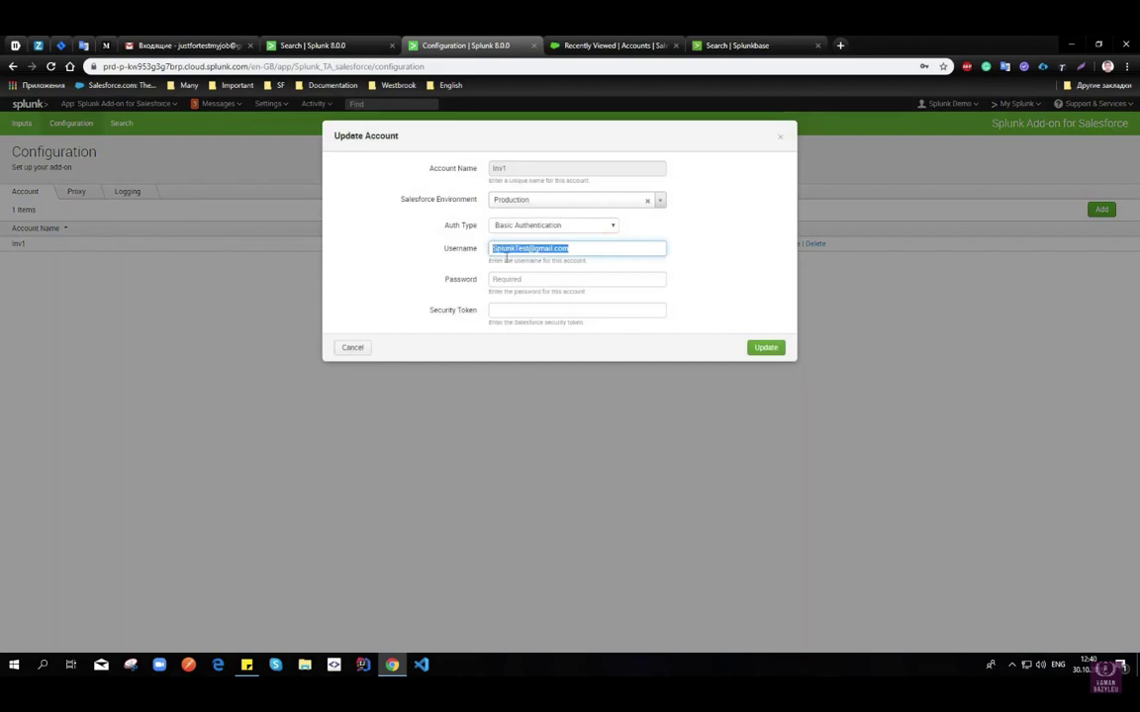
pyautogui.click(529, 255)
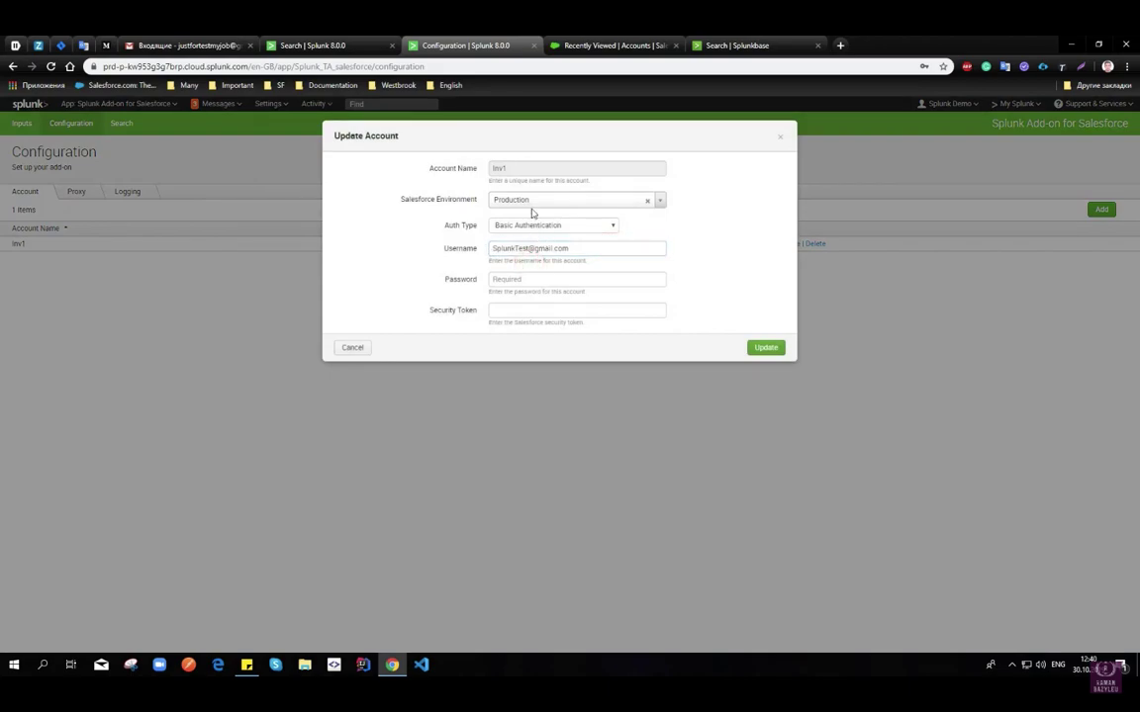
pyautogui.click(782, 132)
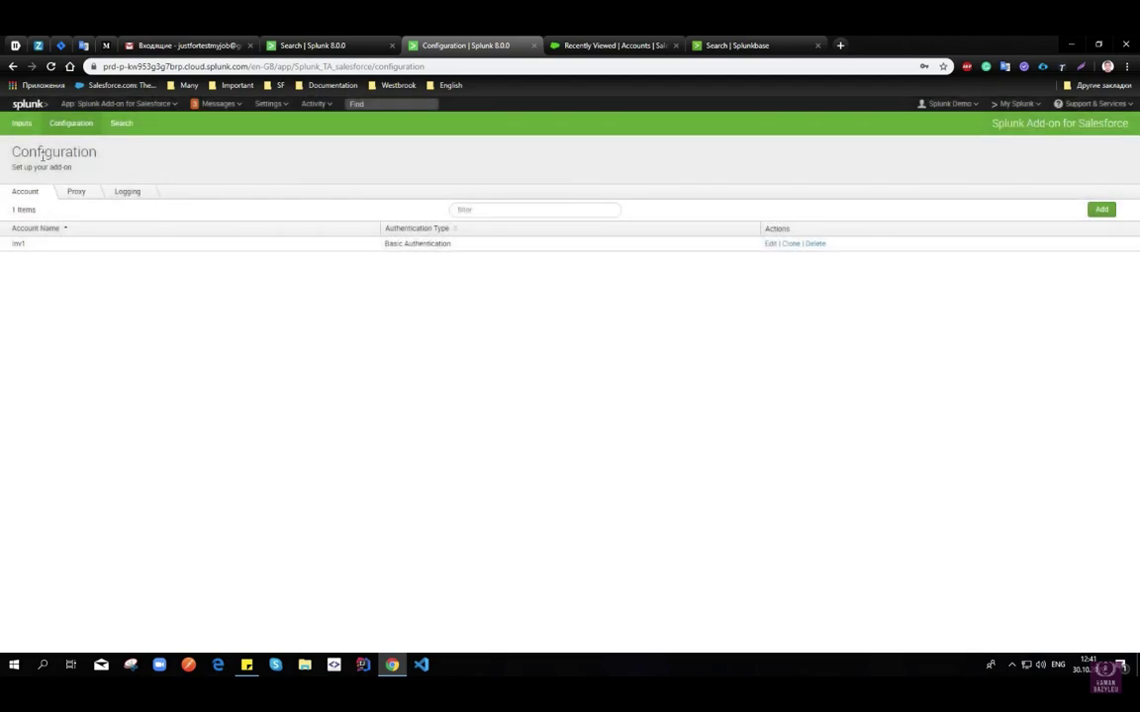
# Review the add-on's data inputs, noting the account input's account, interval and index.
pyautogui.click(24, 124)
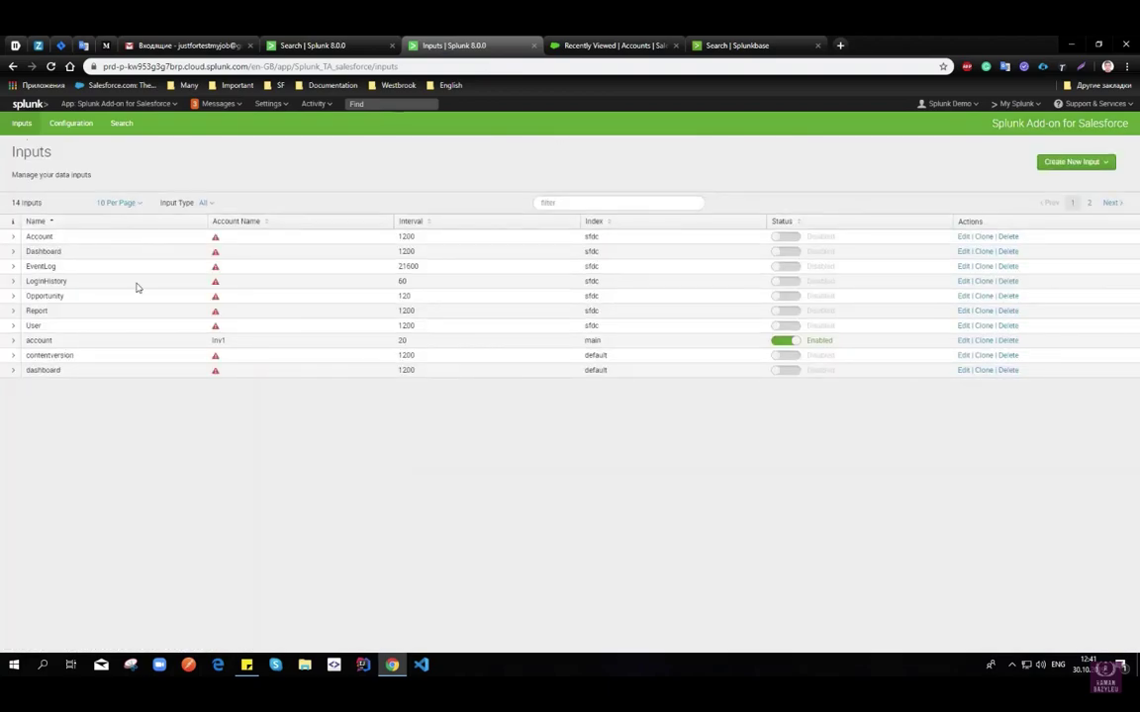
pyautogui.moveTo(110, 339); pyautogui.dragTo(679, 343)
pyautogui.click(680, 343)
pyautogui.click(524, 339)
# Review the index="main" Name="*AlertTest*" search and start saving it as an alert.
pyautogui.hotkey('ctrl', 'shift', 'Tab')
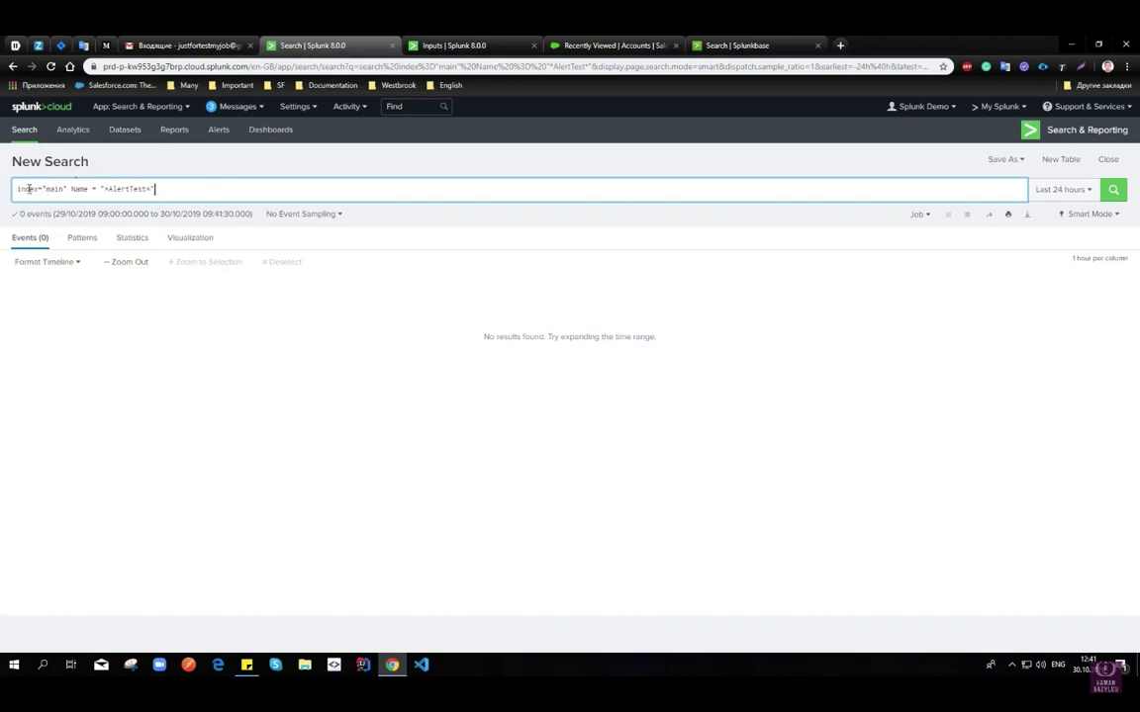
pyautogui.doubleClick(79, 188)
pyautogui.click(722, 369)
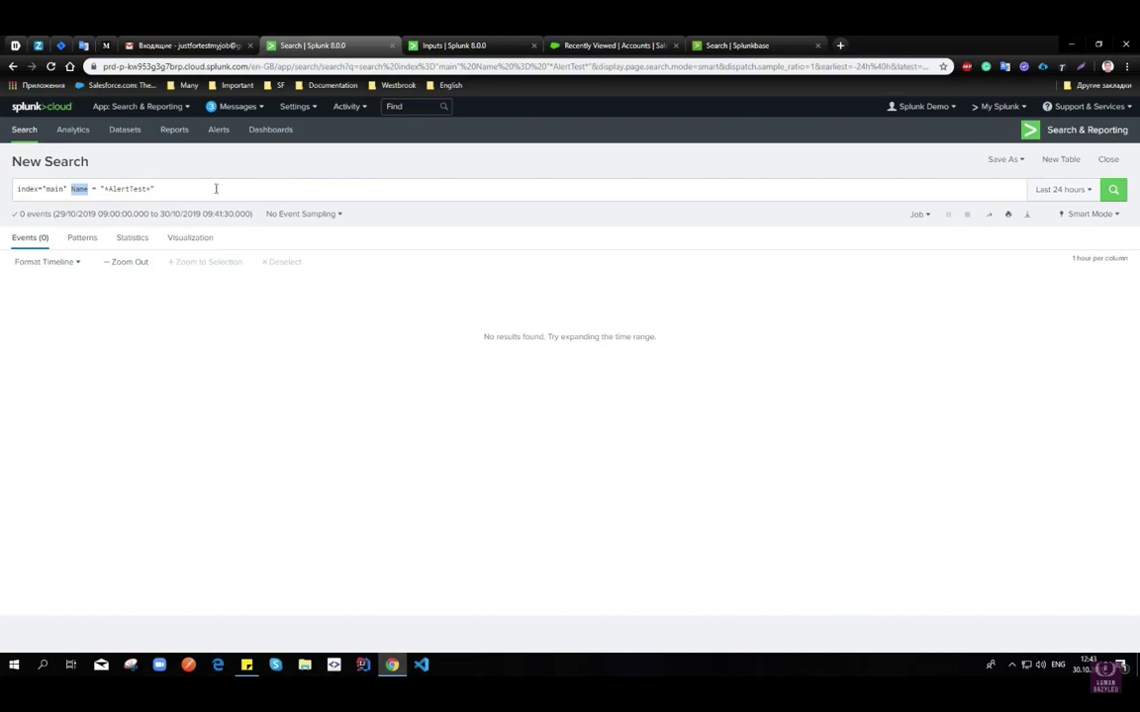
pyautogui.click(882, 155)
pyautogui.click(1019, 162)
pyautogui.click(990, 225)
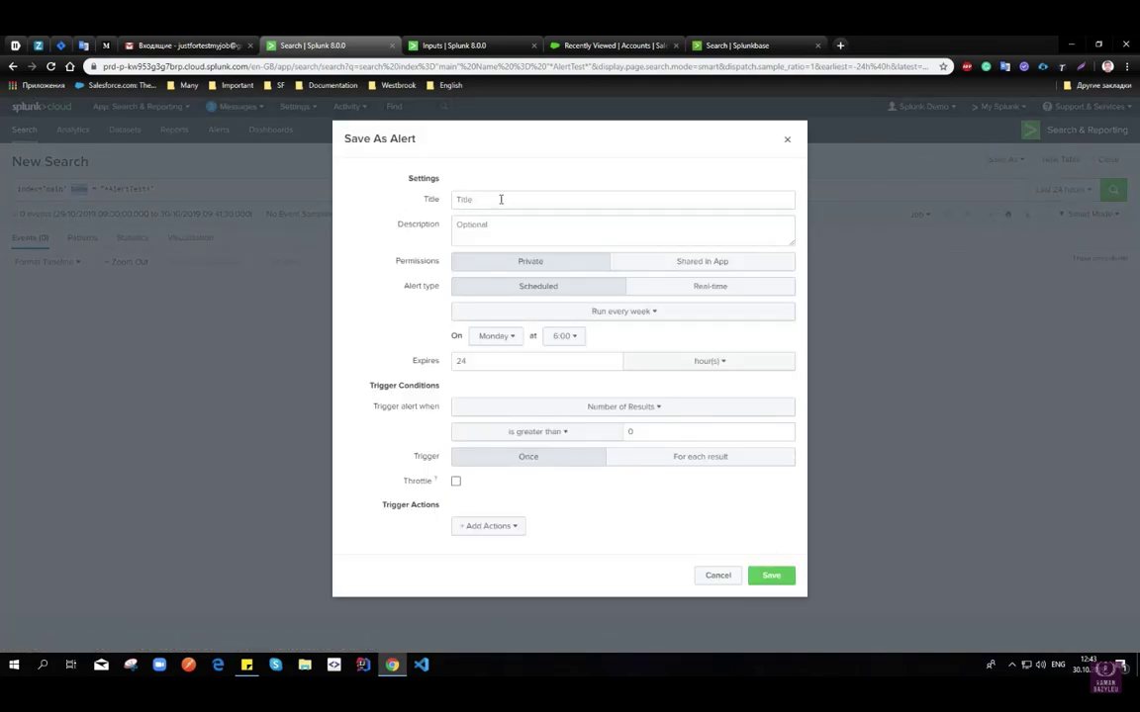
# Title the new alert 'Alert' and set its permissions to Shared in App.
pyautogui.click(502, 198)
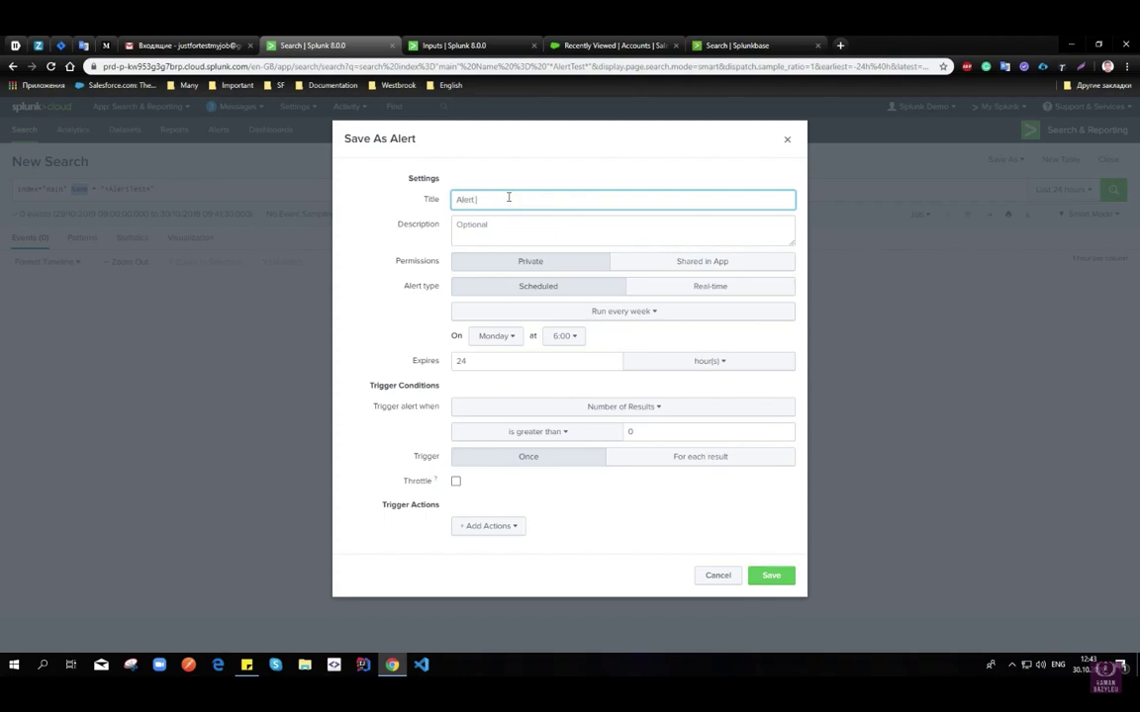
pyautogui.click(521, 226)
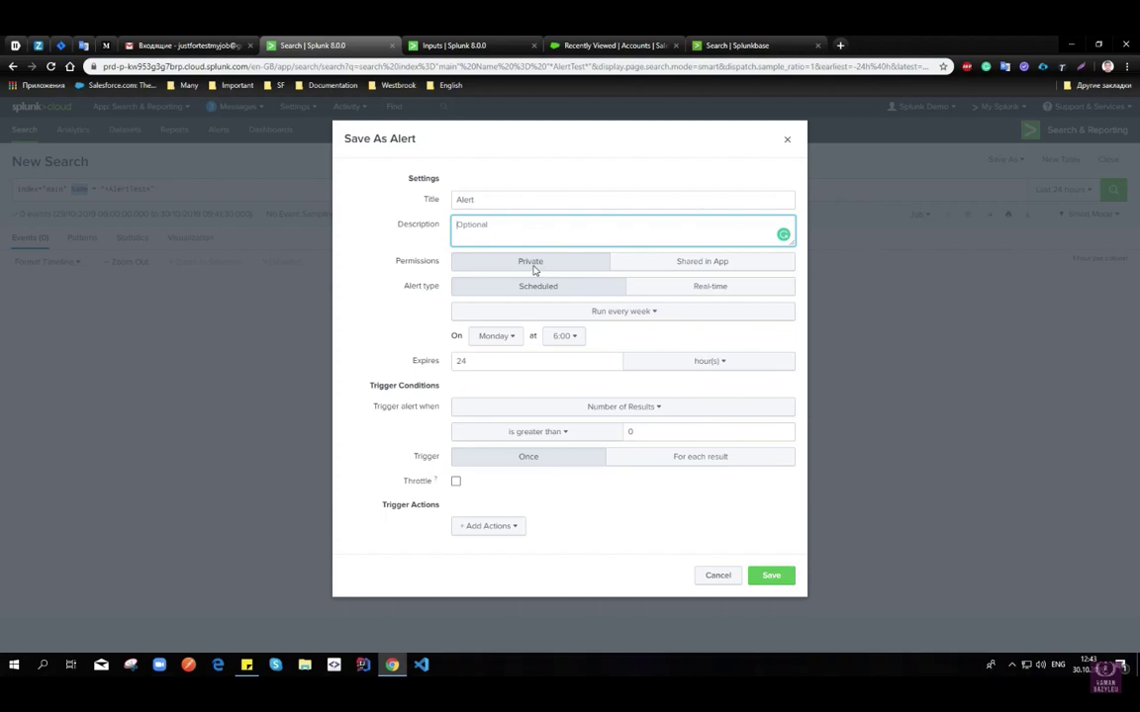
pyautogui.click(726, 263)
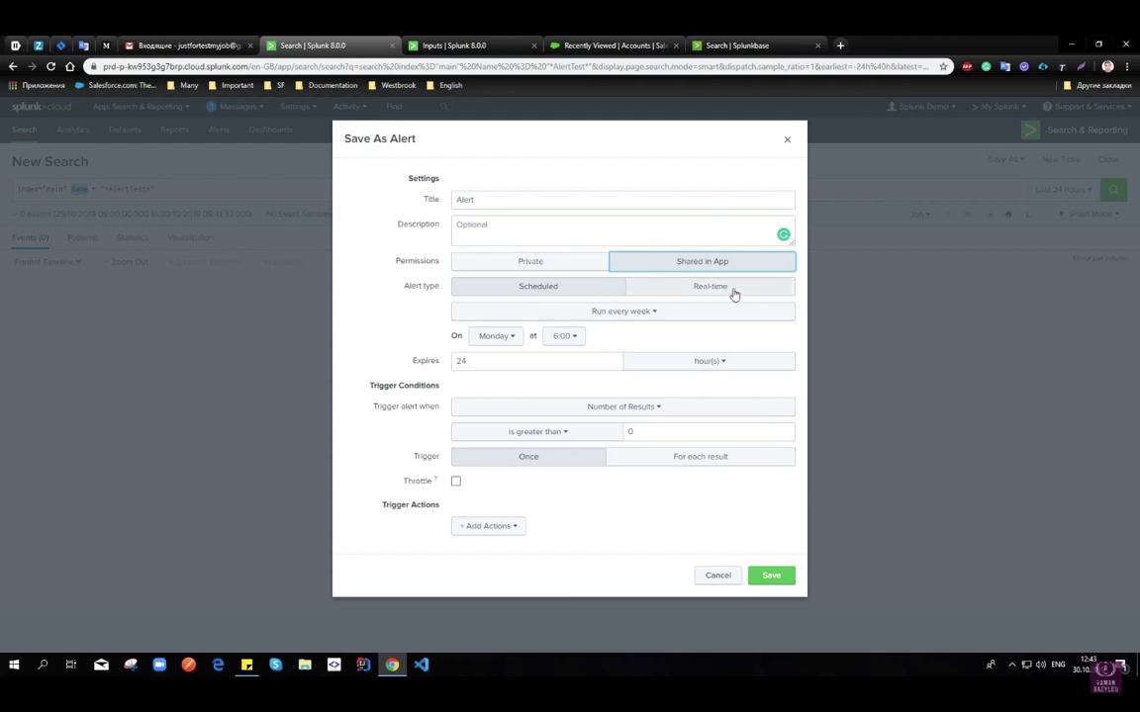
# Try the hourly and cron schedule options, then make the alert real-time.
pyautogui.click(648, 312)
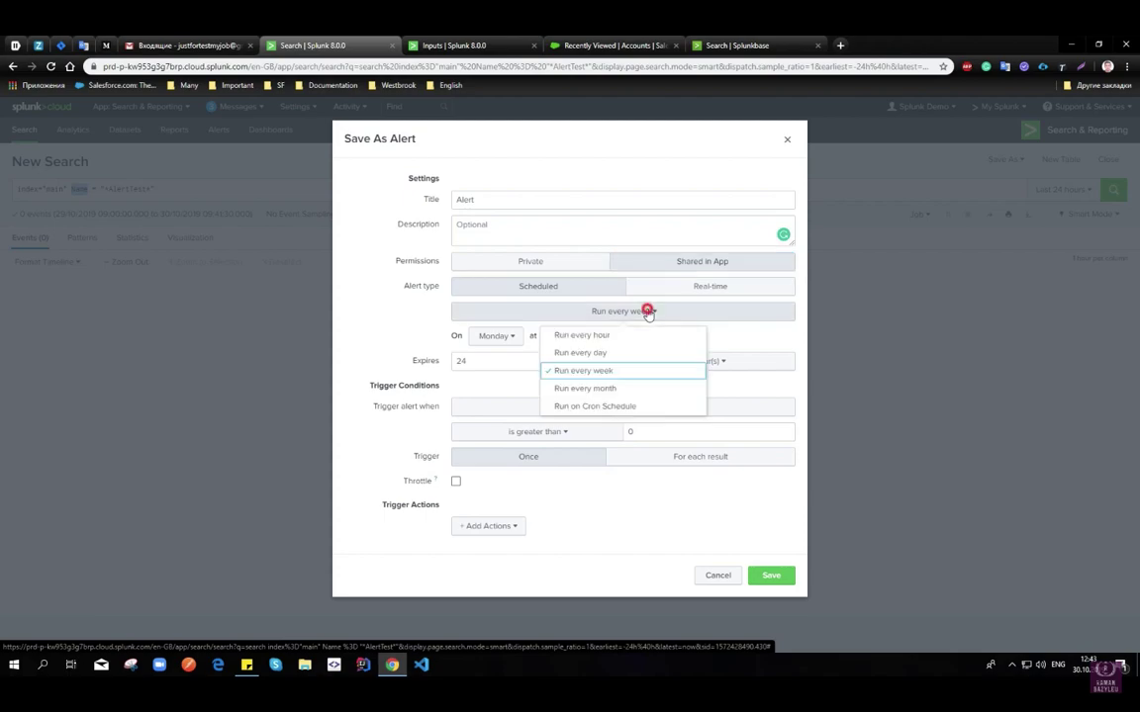
pyautogui.click(630, 337)
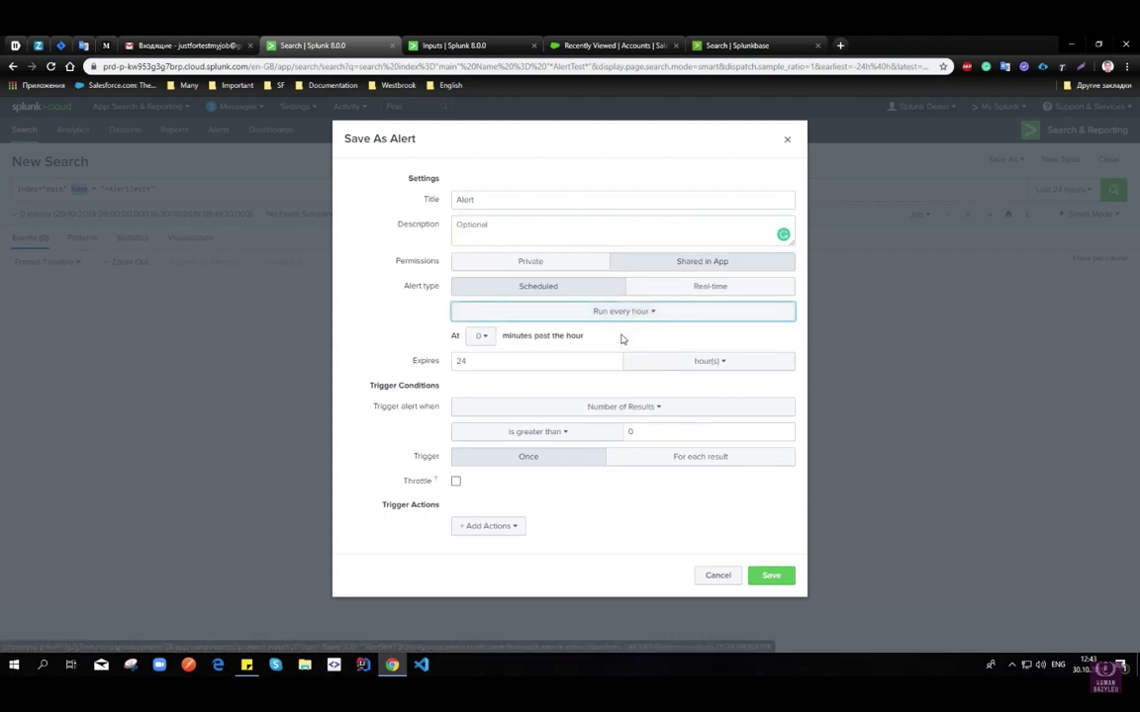
pyautogui.click(619, 311)
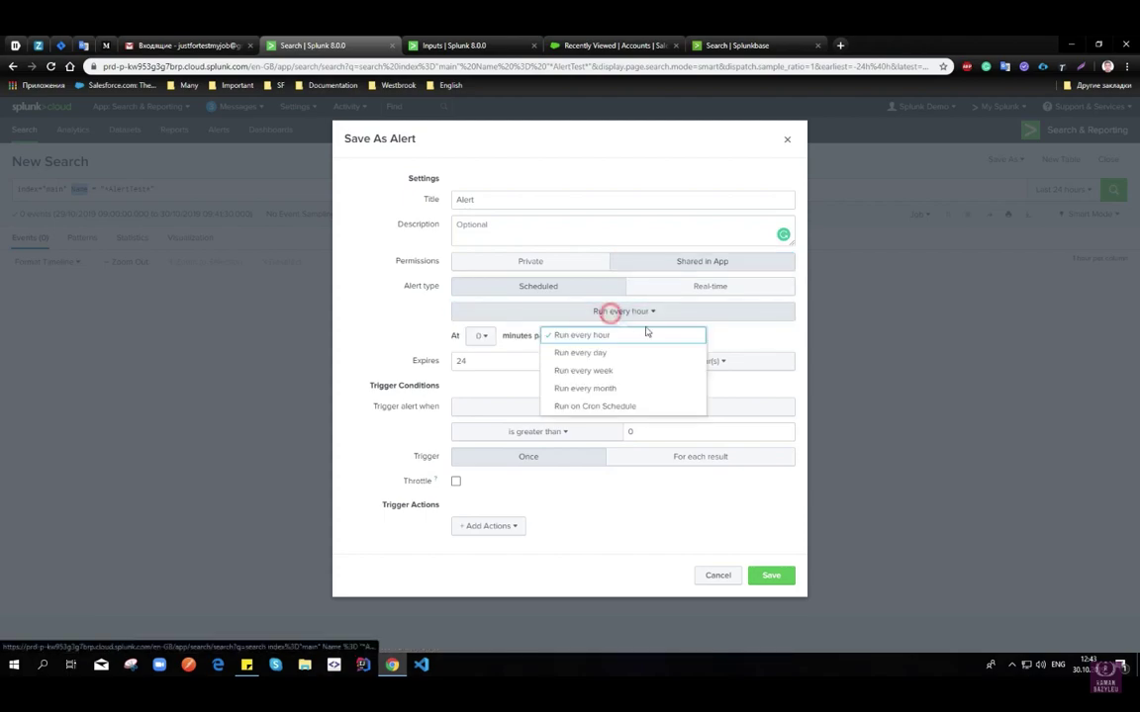
pyautogui.click(627, 411)
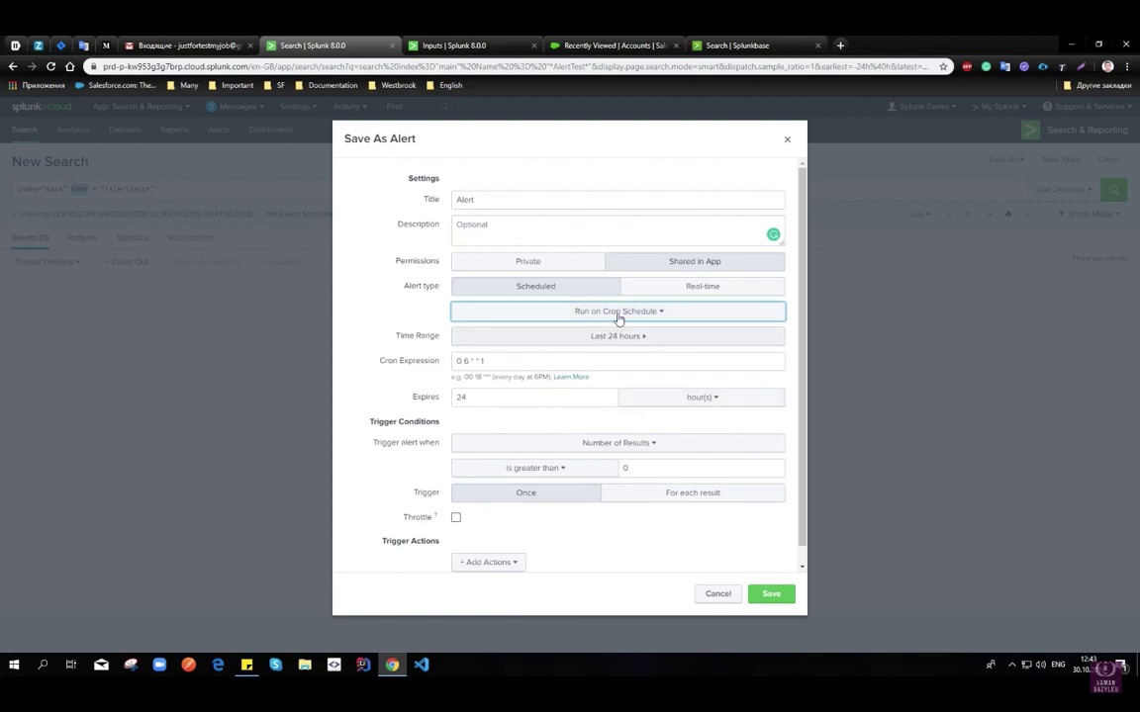
pyautogui.click(681, 290)
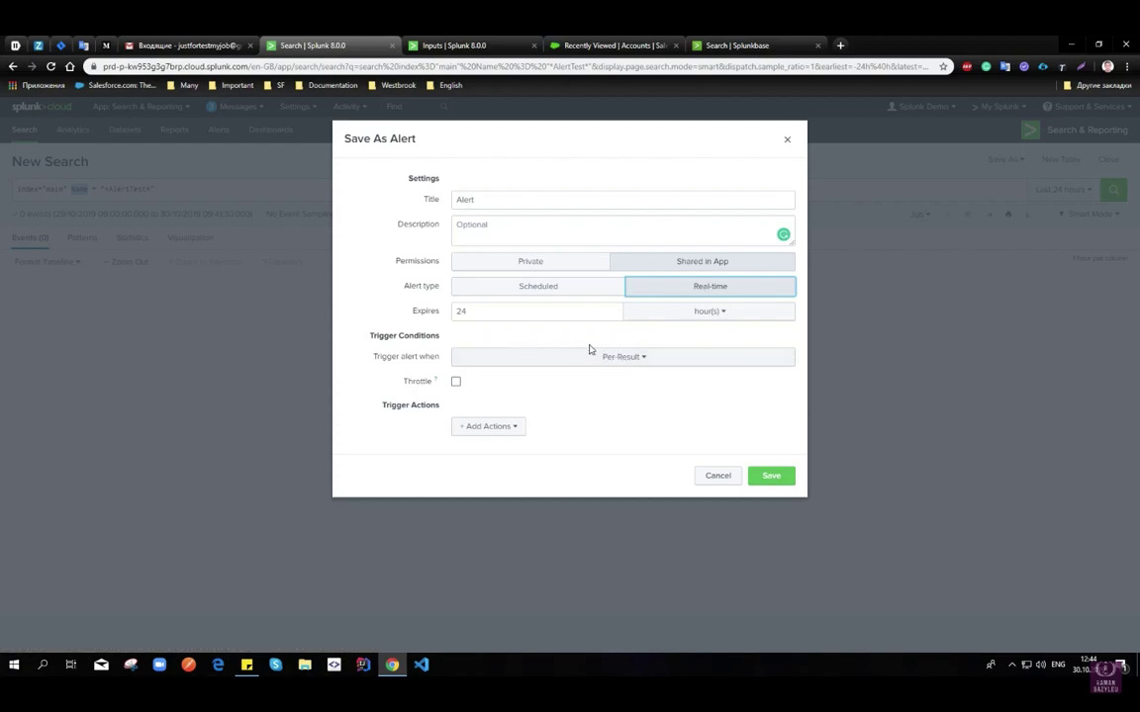
# Try a Number of Results trigger: greater than 5, with the window measured in hours.
pyautogui.click(629, 358)
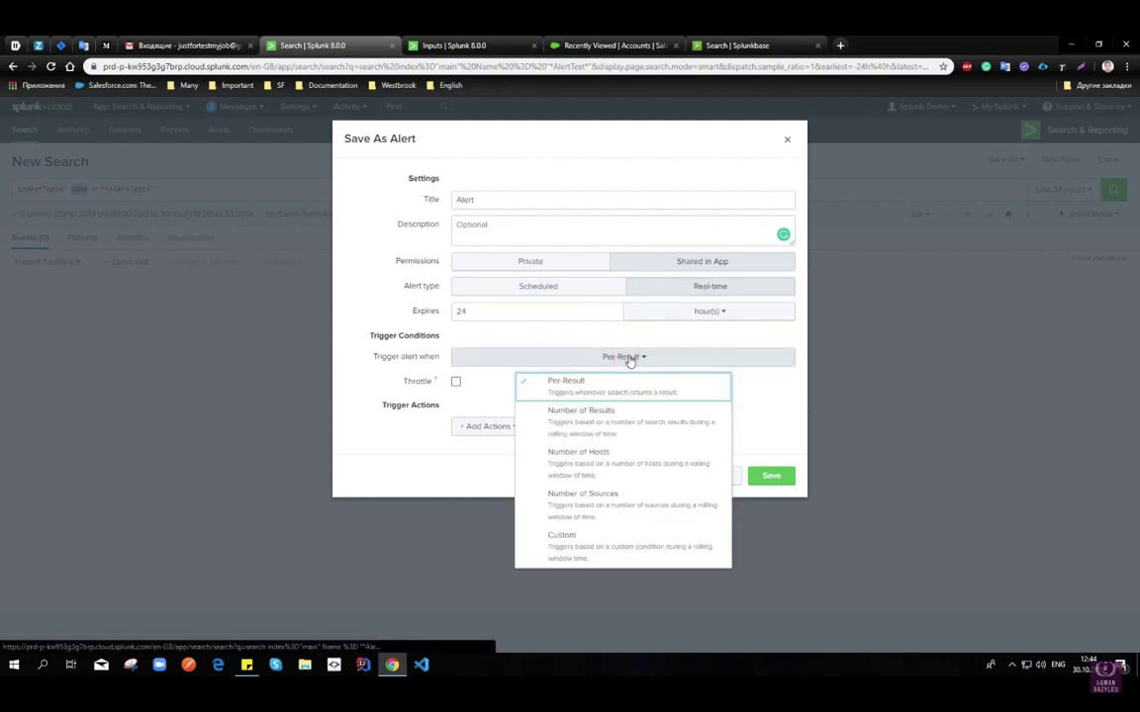
pyautogui.click(595, 424)
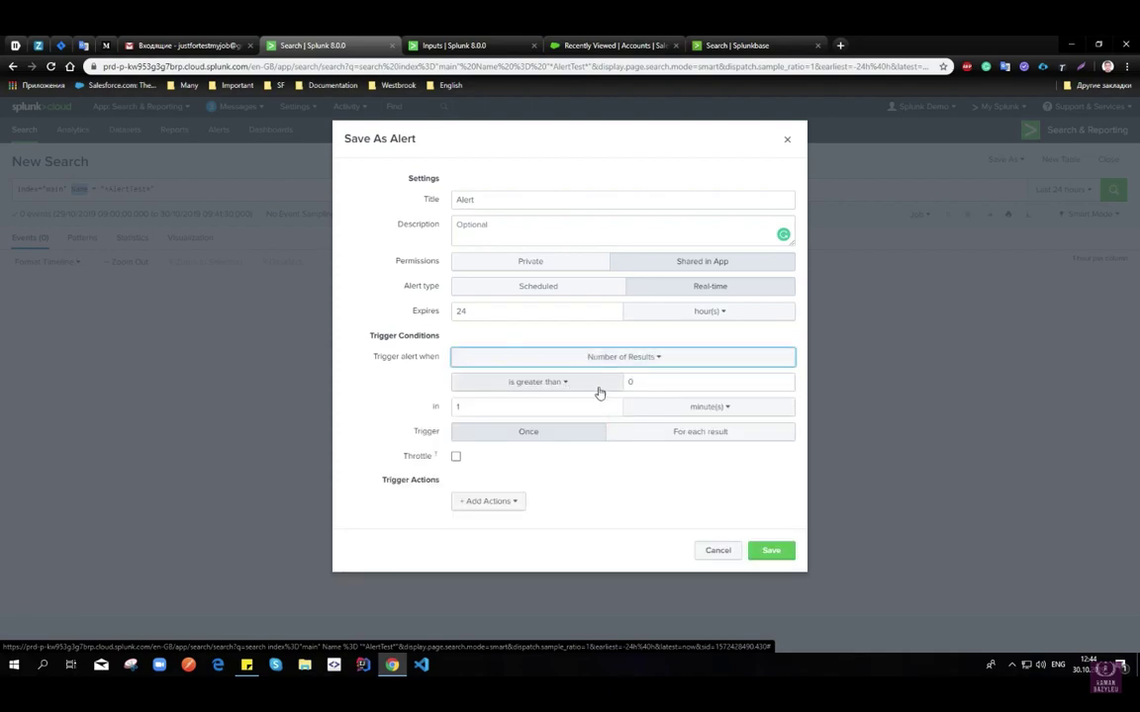
pyautogui.click(692, 409)
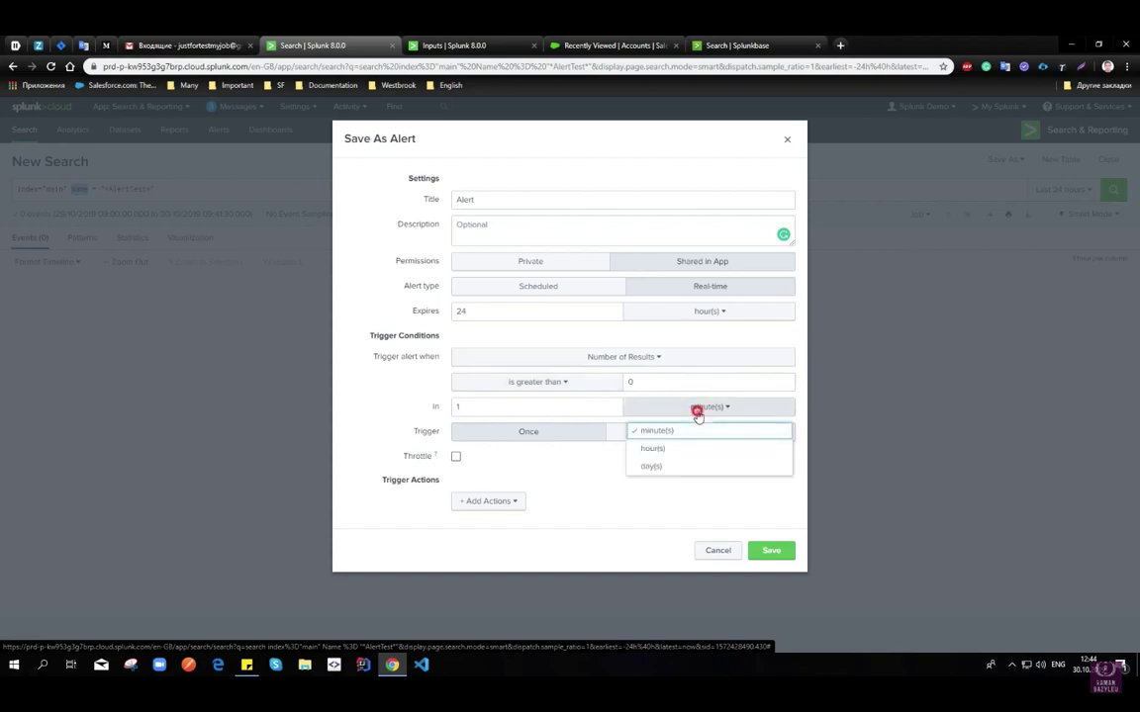
pyautogui.click(665, 446)
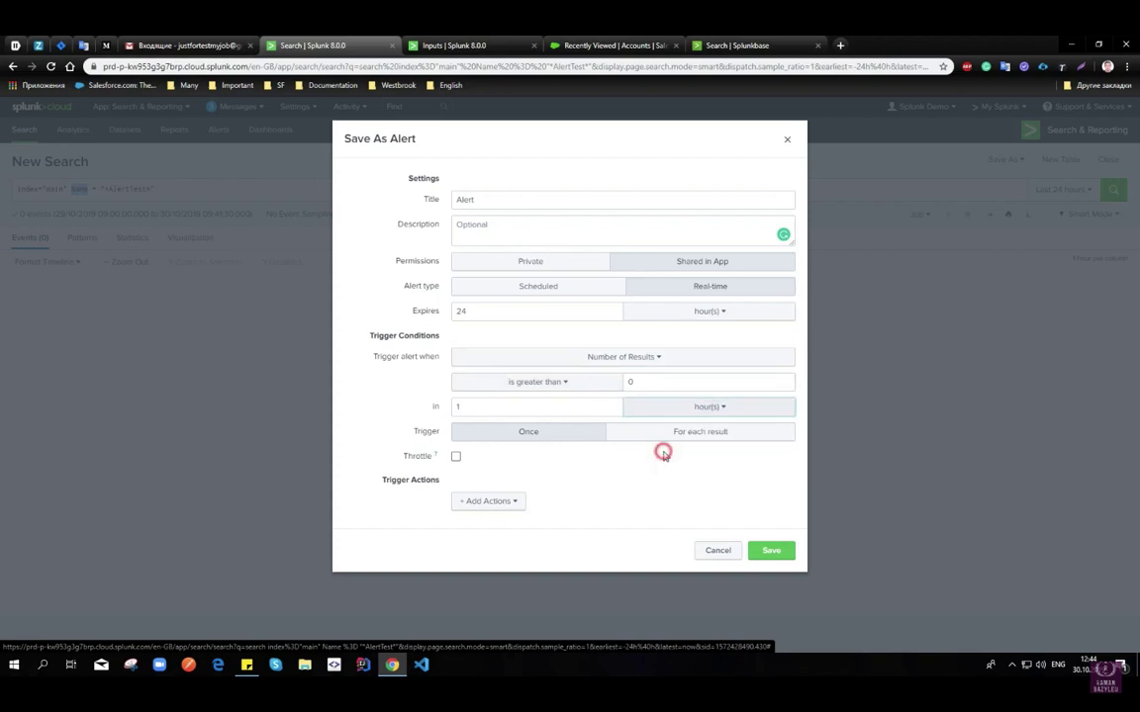
pyautogui.click(578, 383)
pyautogui.click(603, 382)
pyautogui.moveTo(661, 384); pyautogui.dragTo(627, 386)
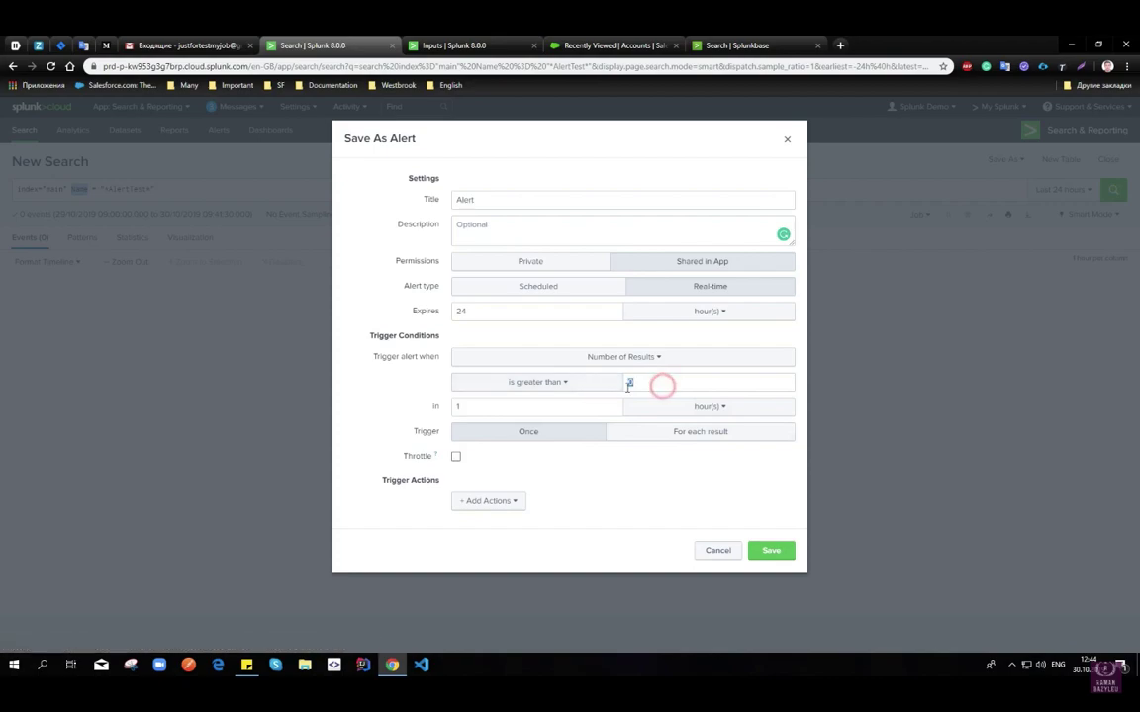
pyautogui.write('5')
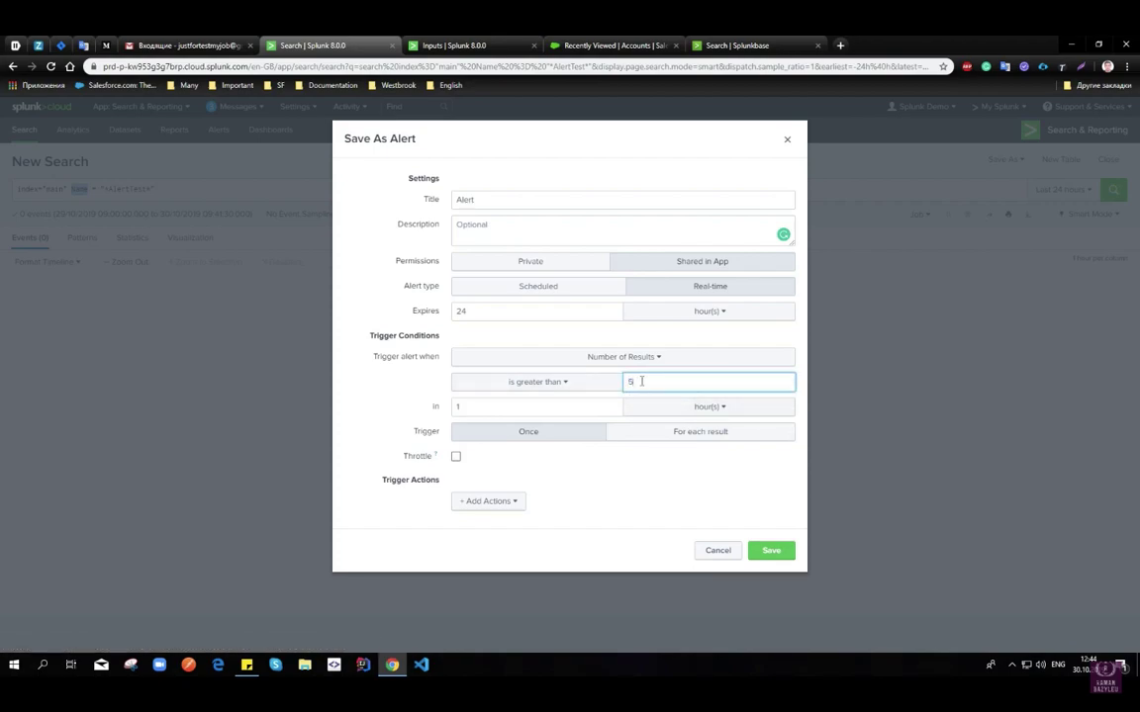
# Switch the trigger condition to Per-Result, toggling Throttle on and back off.
pyautogui.click(633, 356)
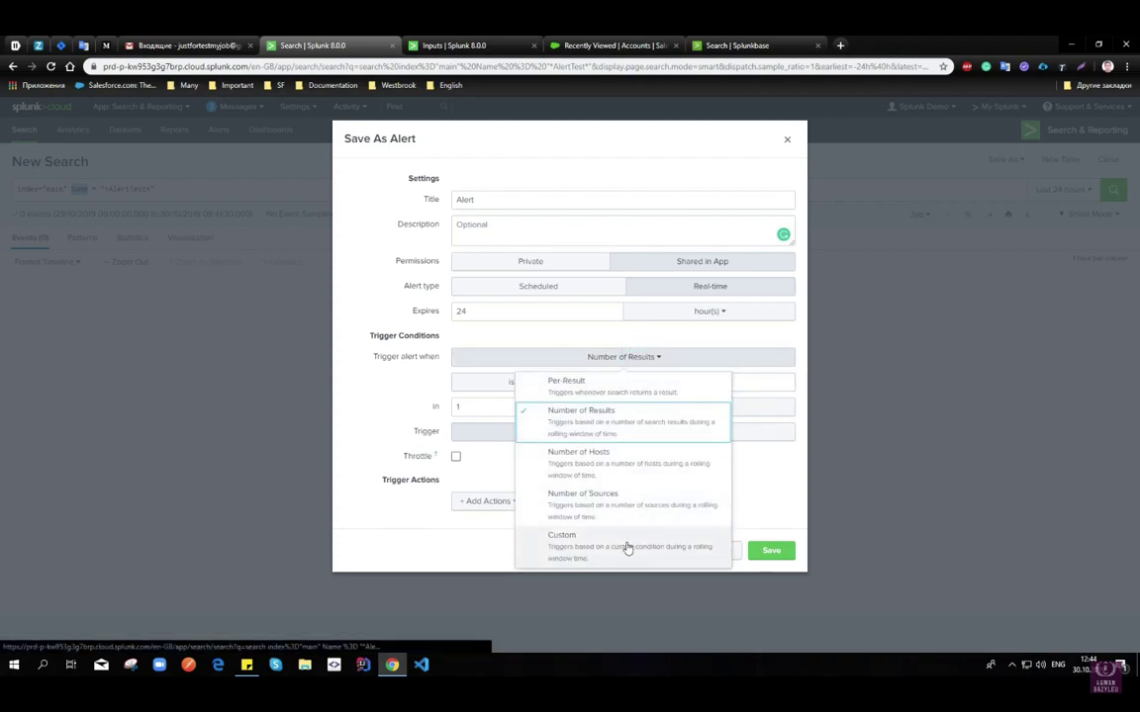
pyautogui.click(593, 548)
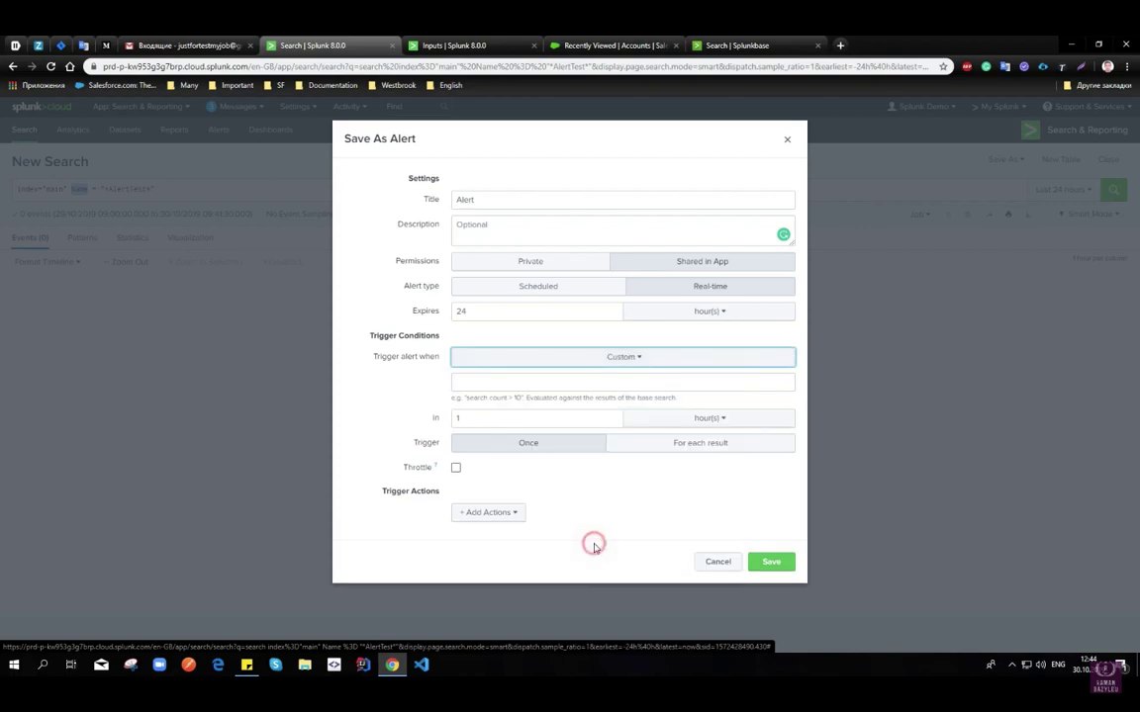
pyautogui.click(561, 385)
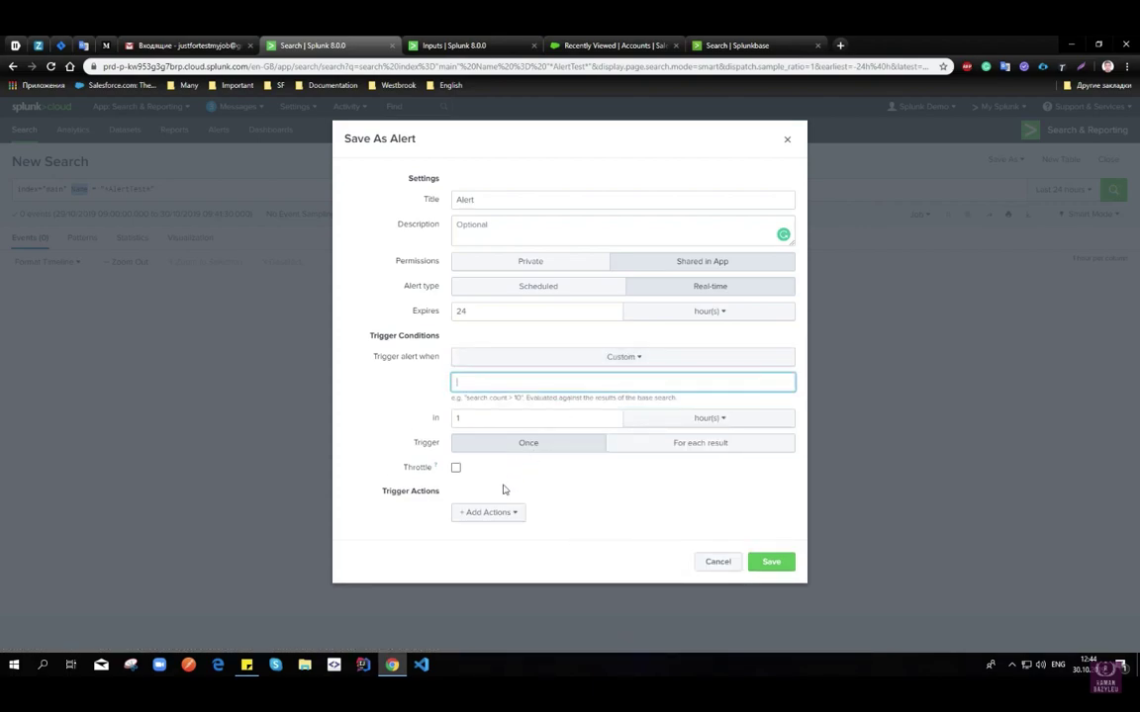
pyautogui.click(610, 357)
pyautogui.click(601, 385)
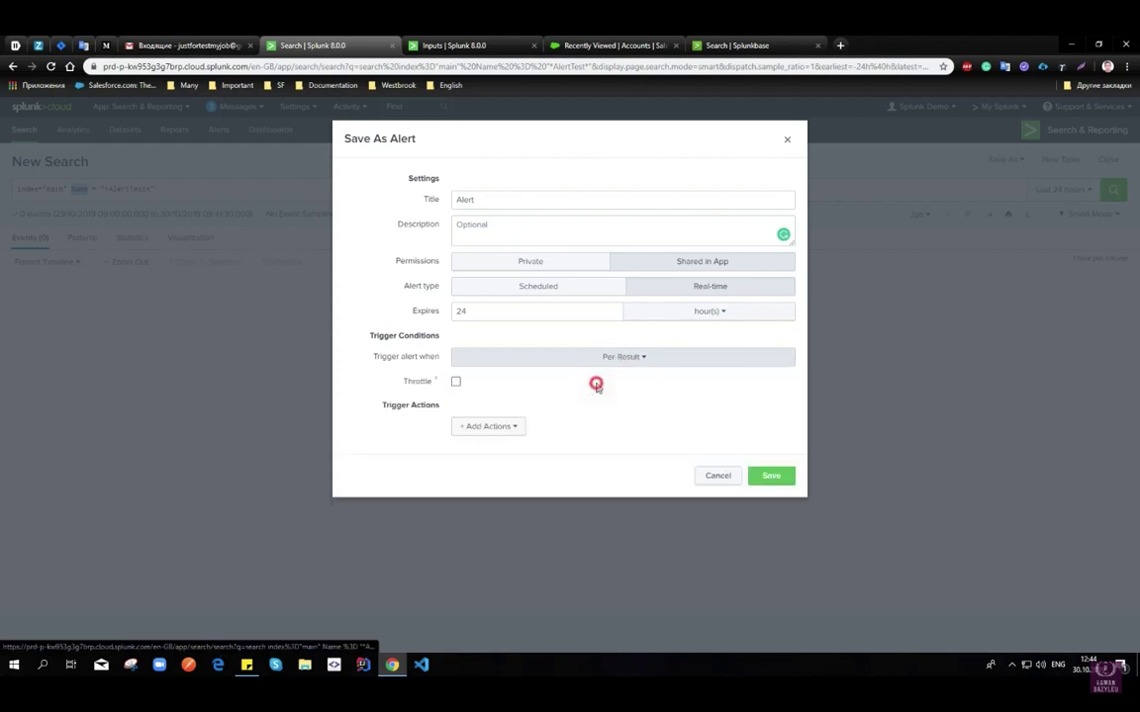
pyautogui.click(456, 383)
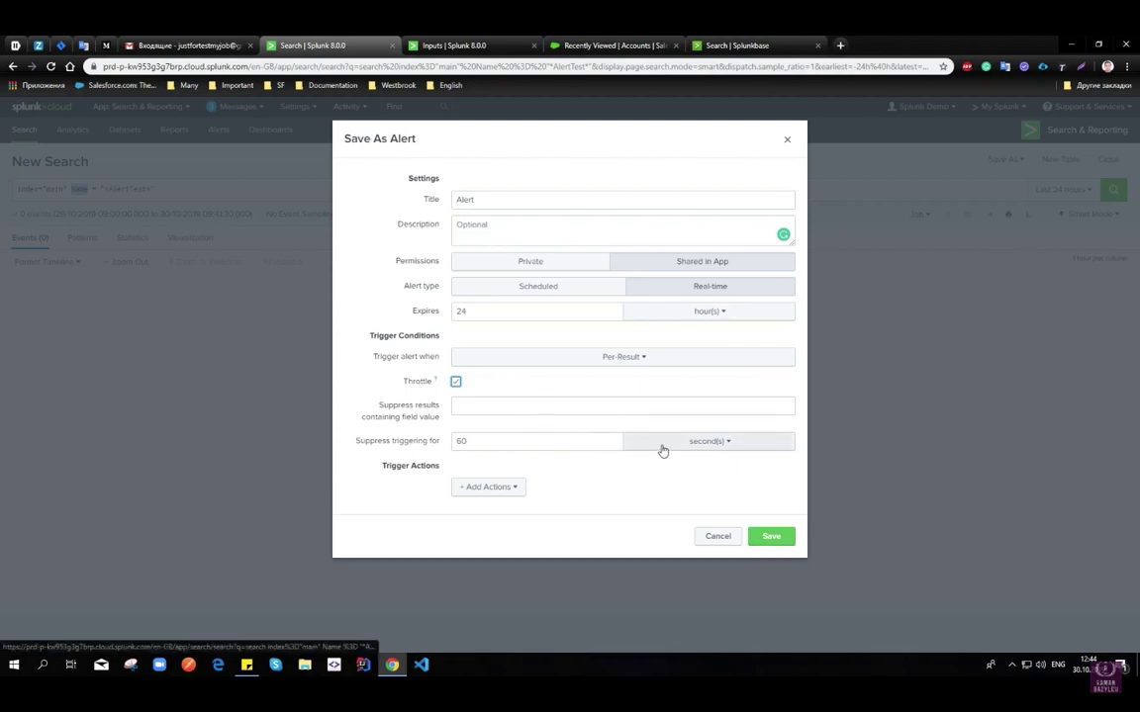
pyautogui.click(456, 381)
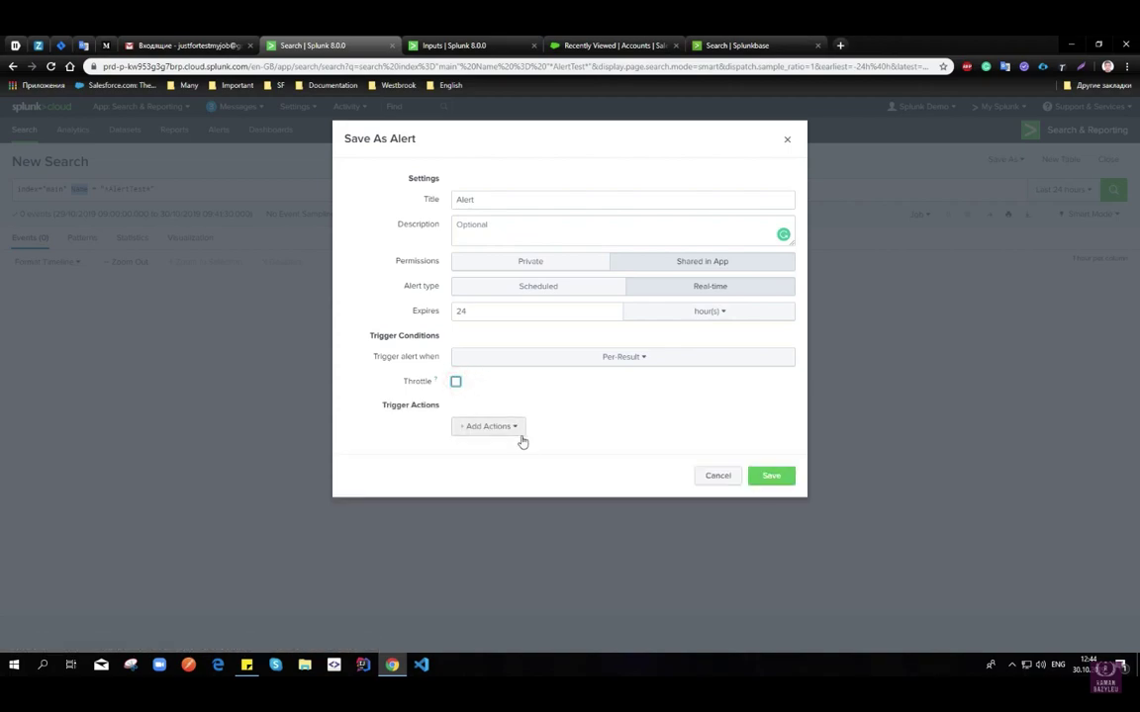
# Add a Send email trigger action from the + Add Actions list, then check Splunkbase.
pyautogui.click(483, 428)
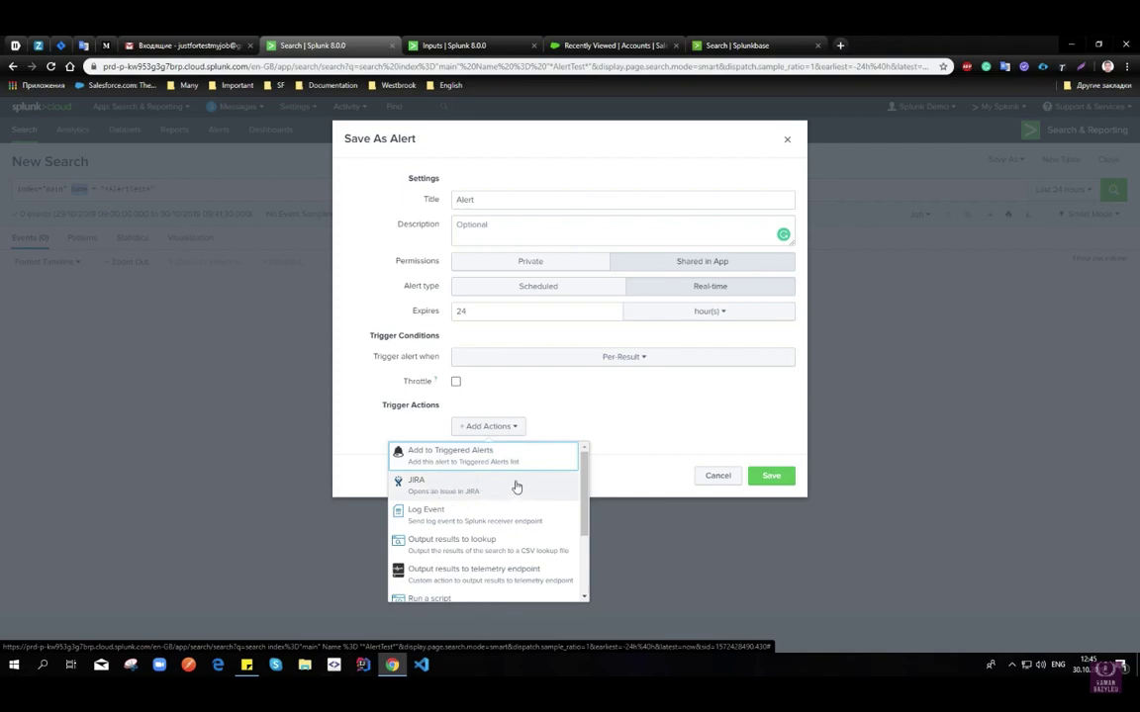
pyautogui.scroll(-2, 492, 519)
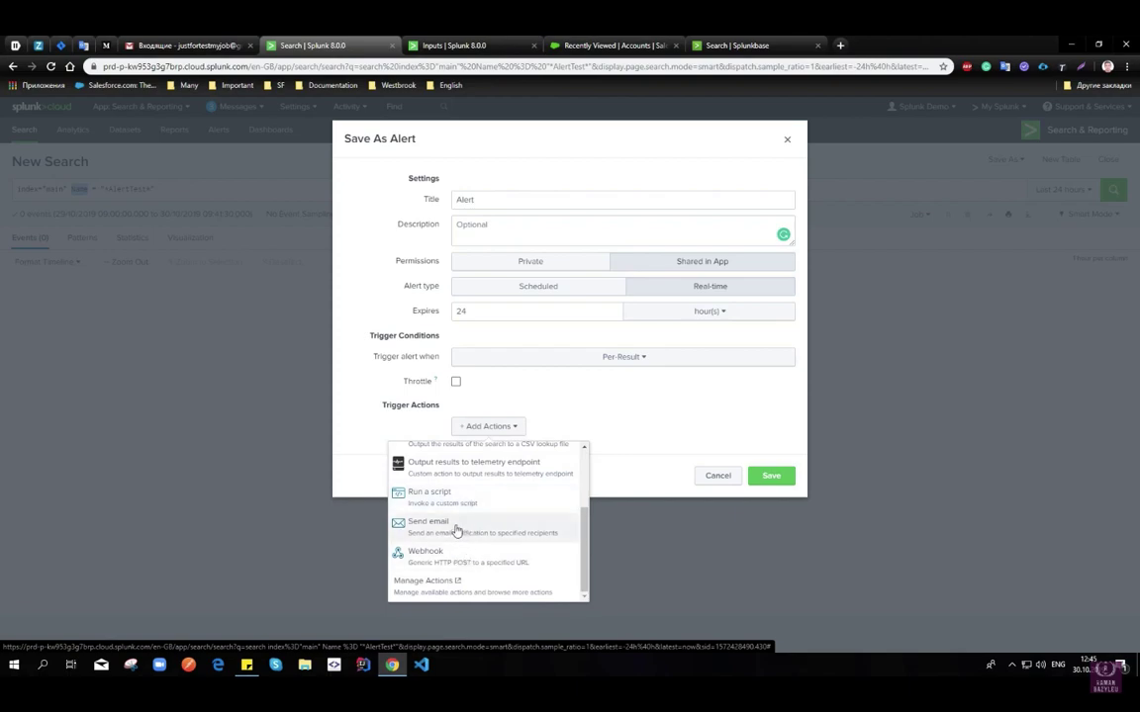
pyautogui.click(449, 526)
pyautogui.scroll(-2, 495, 455)
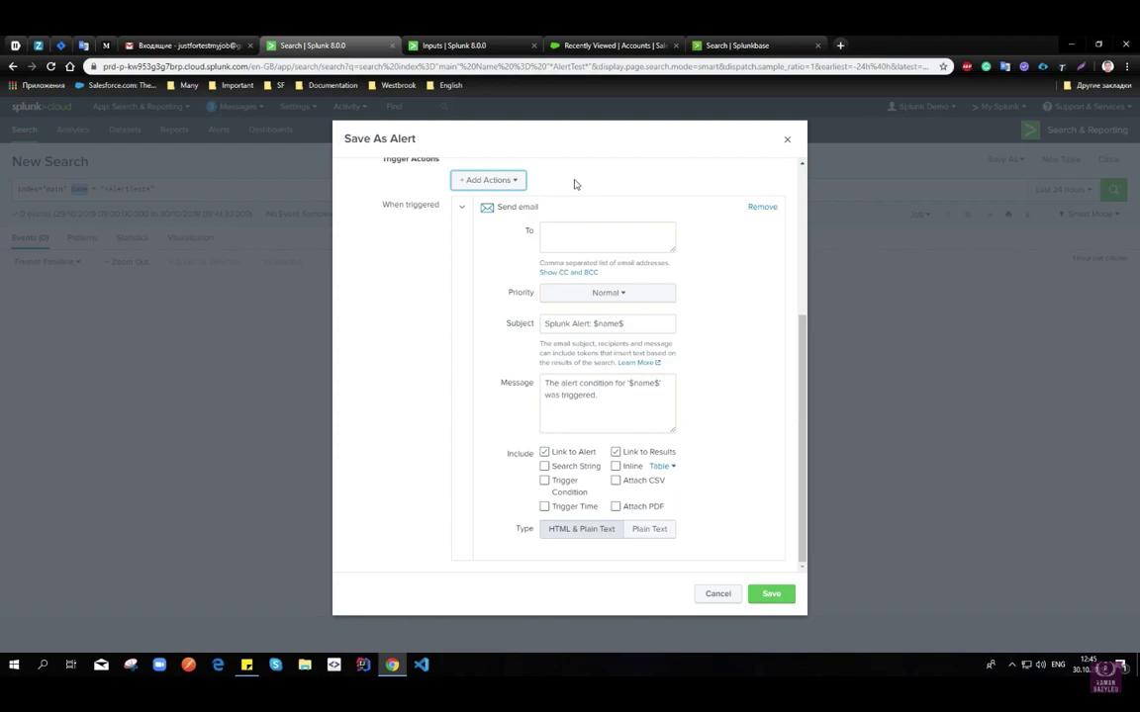
pyautogui.click(737, 45)
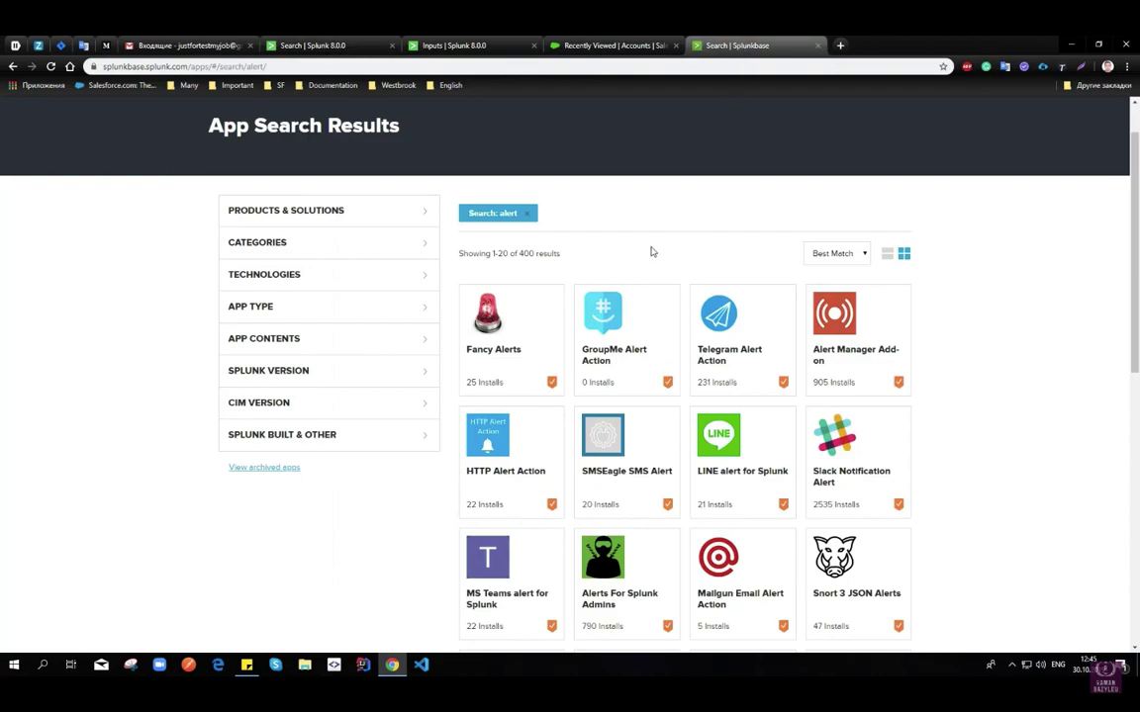
# Scroll through the Splunkbase search results for 'alert' apps.
pyautogui.scroll(-1, 638, 231)
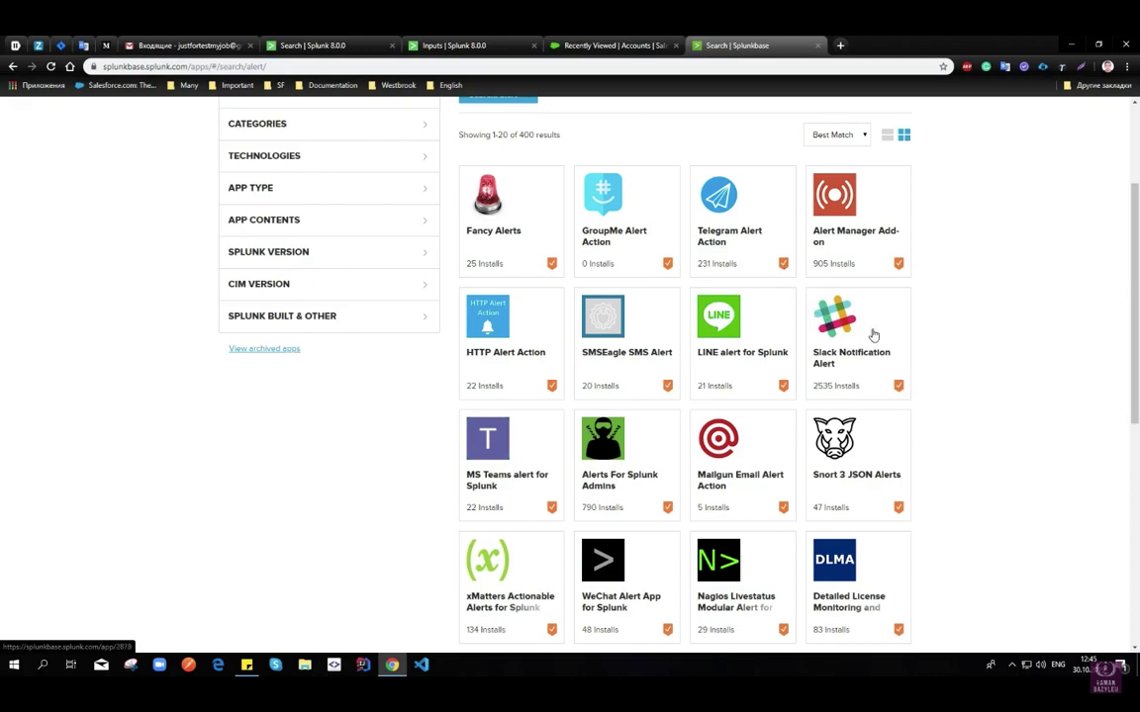
pyautogui.scroll(-2, 873, 338)
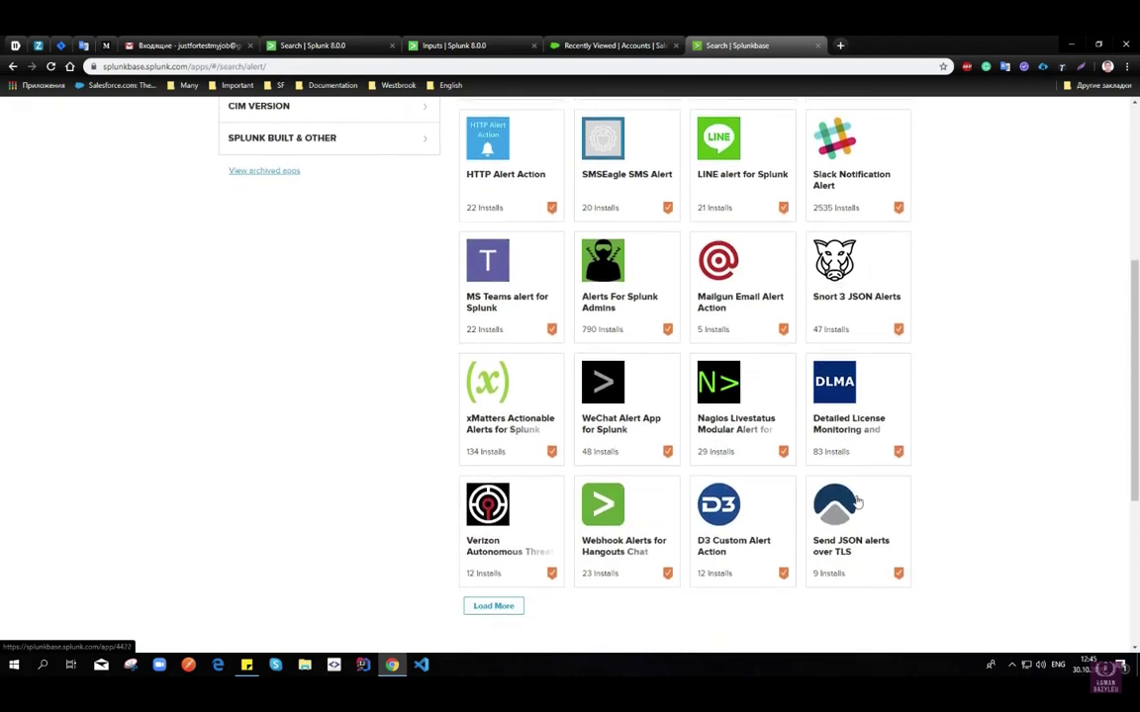
pyautogui.scroll(3, 957, 338)
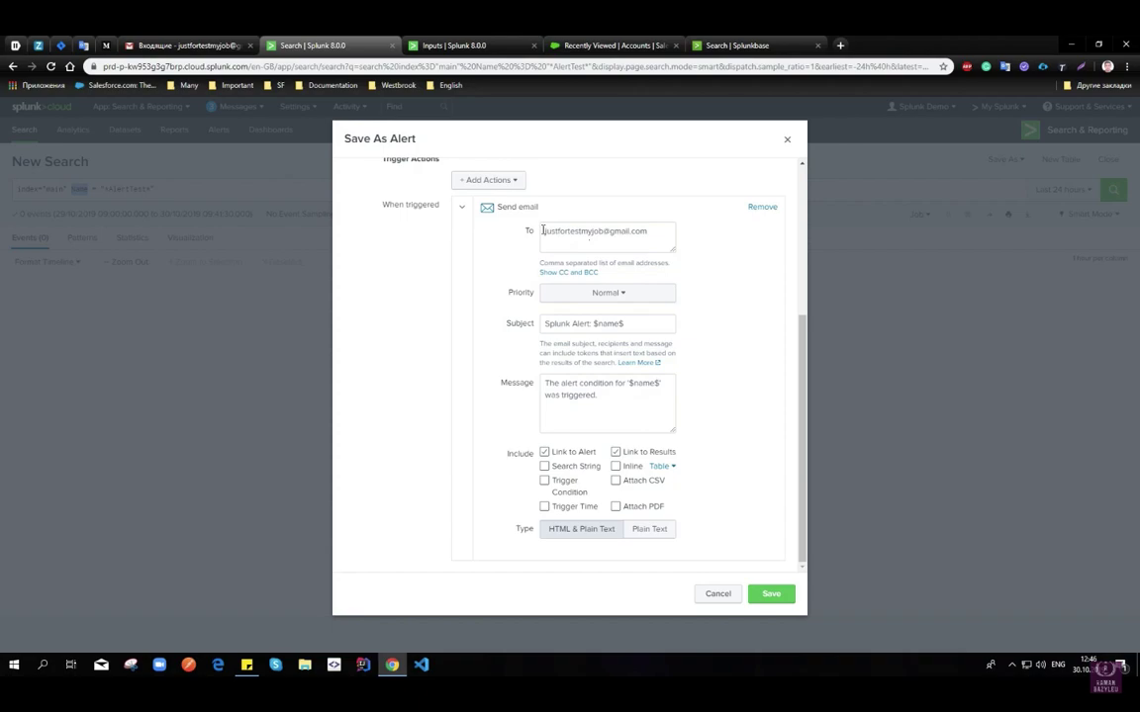
# Set the email priority to Highest, review the subject and message, and save the alert.
pyautogui.moveTo(542, 230); pyautogui.dragTo(657, 230)
pyautogui.click(661, 229)
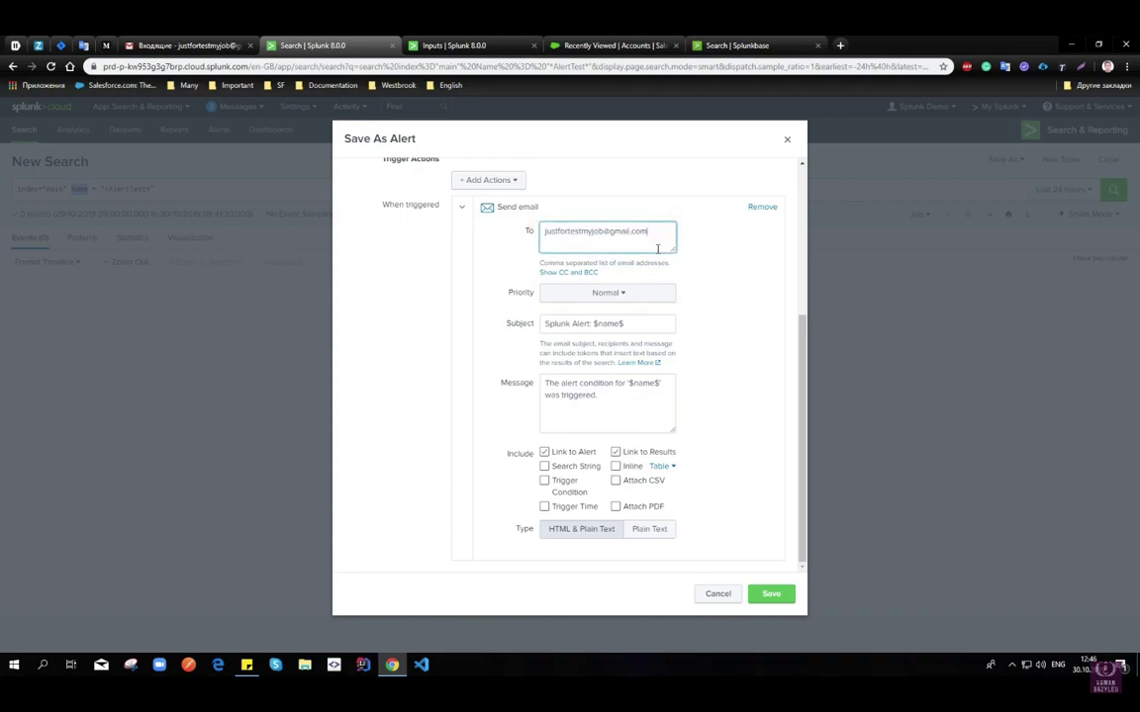
pyautogui.click(648, 293)
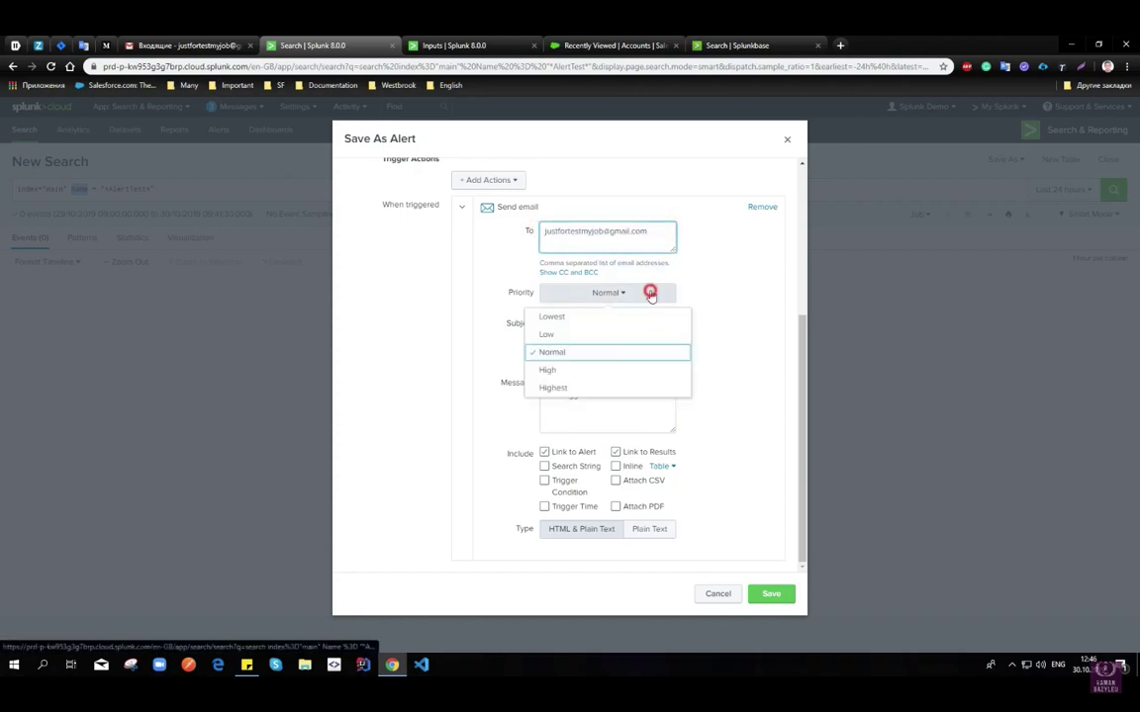
pyautogui.click(598, 389)
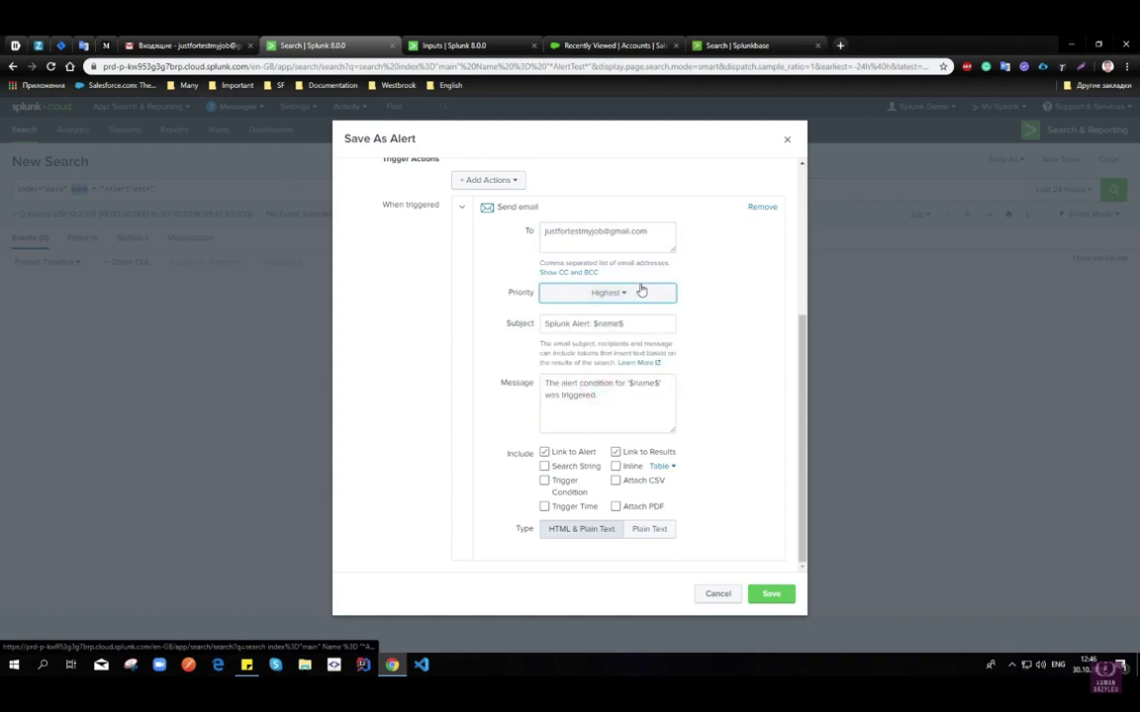
pyautogui.tripleClick(631, 322)
pyautogui.tripleClick(620, 409)
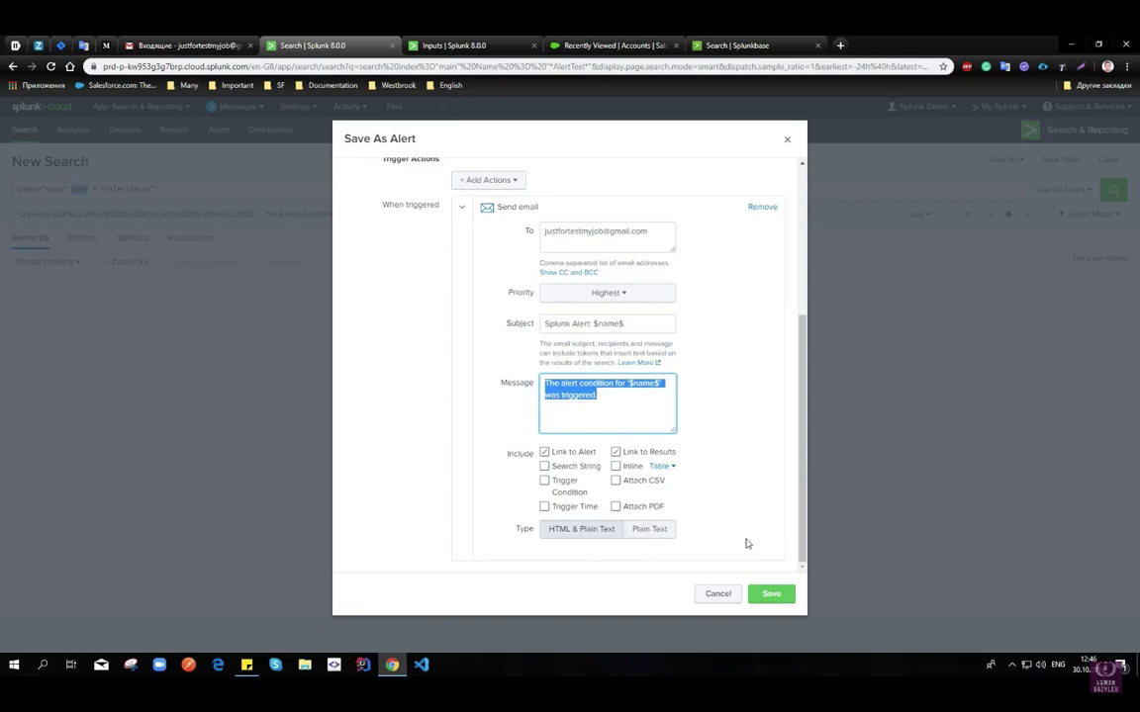
pyautogui.click(776, 594)
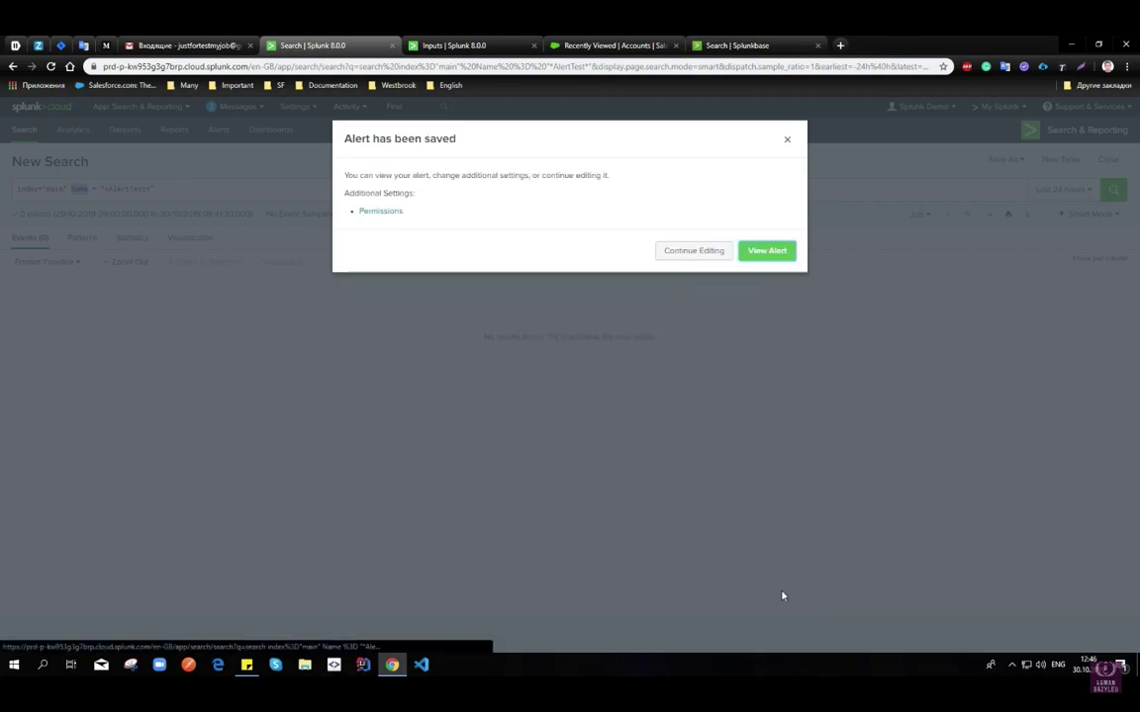
pyautogui.click(762, 250)
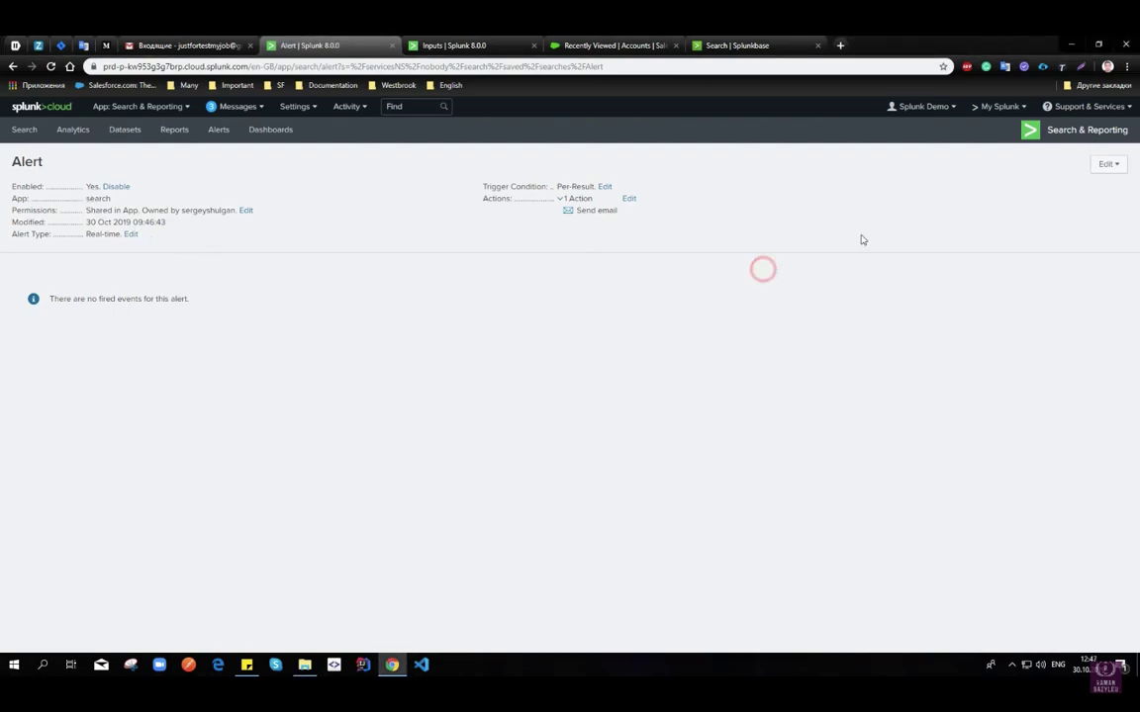
# Open the saved alert's real-time query via Edit > Open in Search and review it.
pyautogui.click(1110, 161)
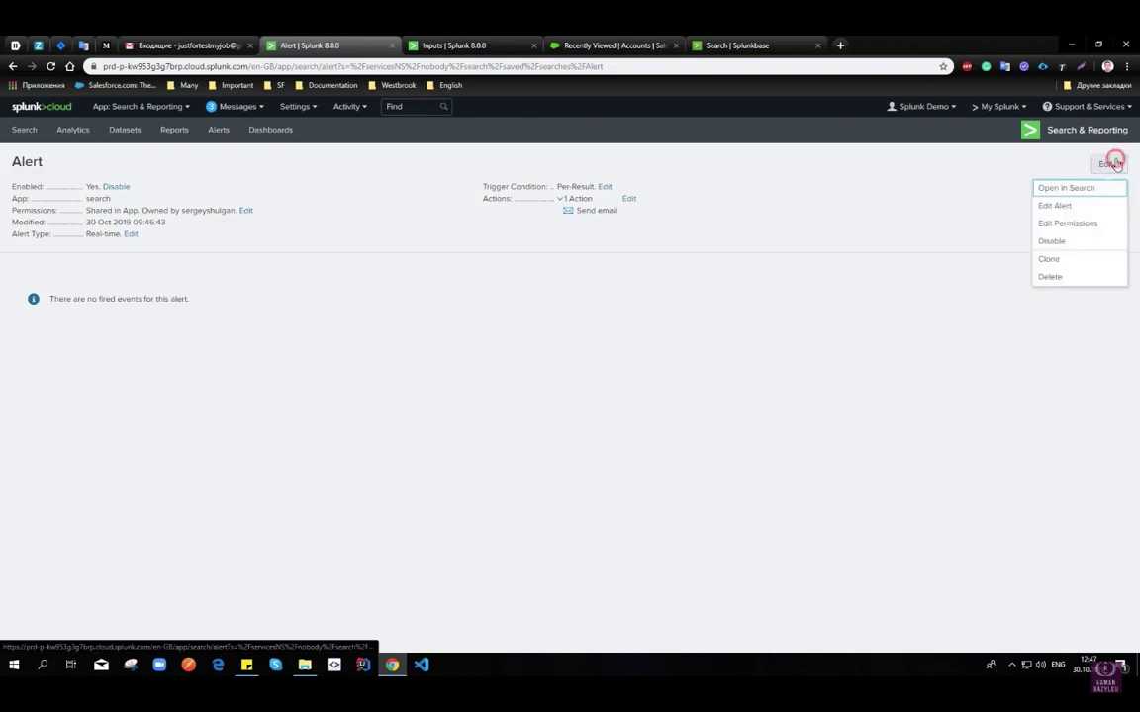
pyautogui.click(1067, 189)
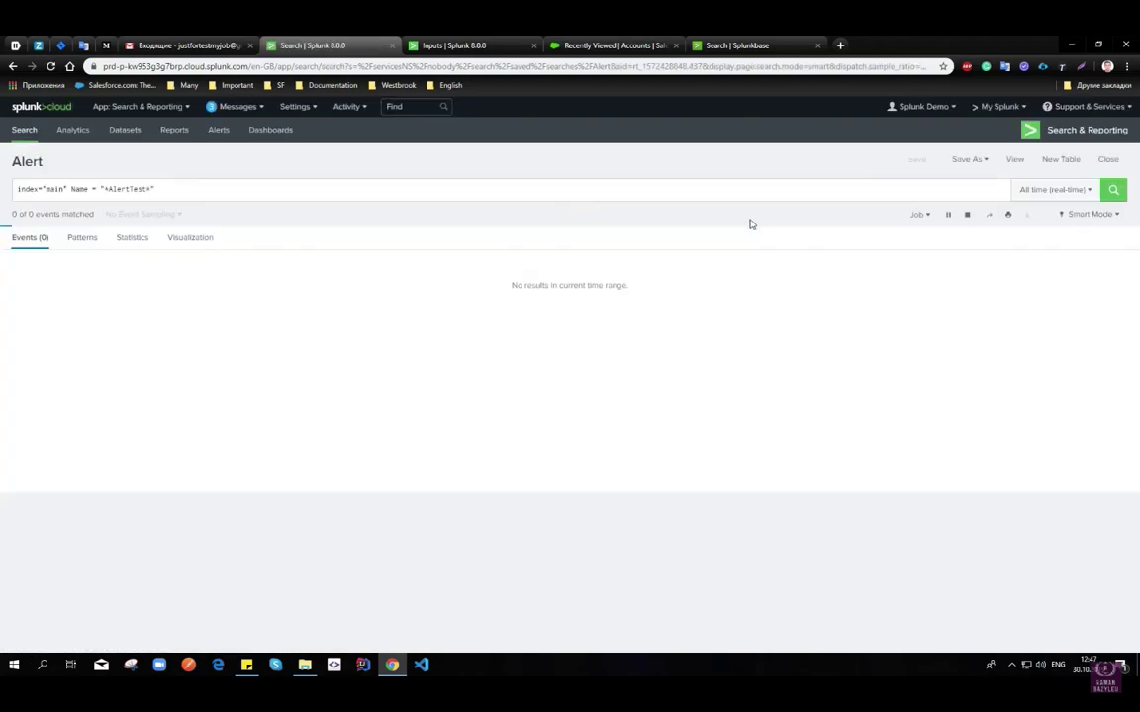
pyautogui.tripleClick(202, 186)
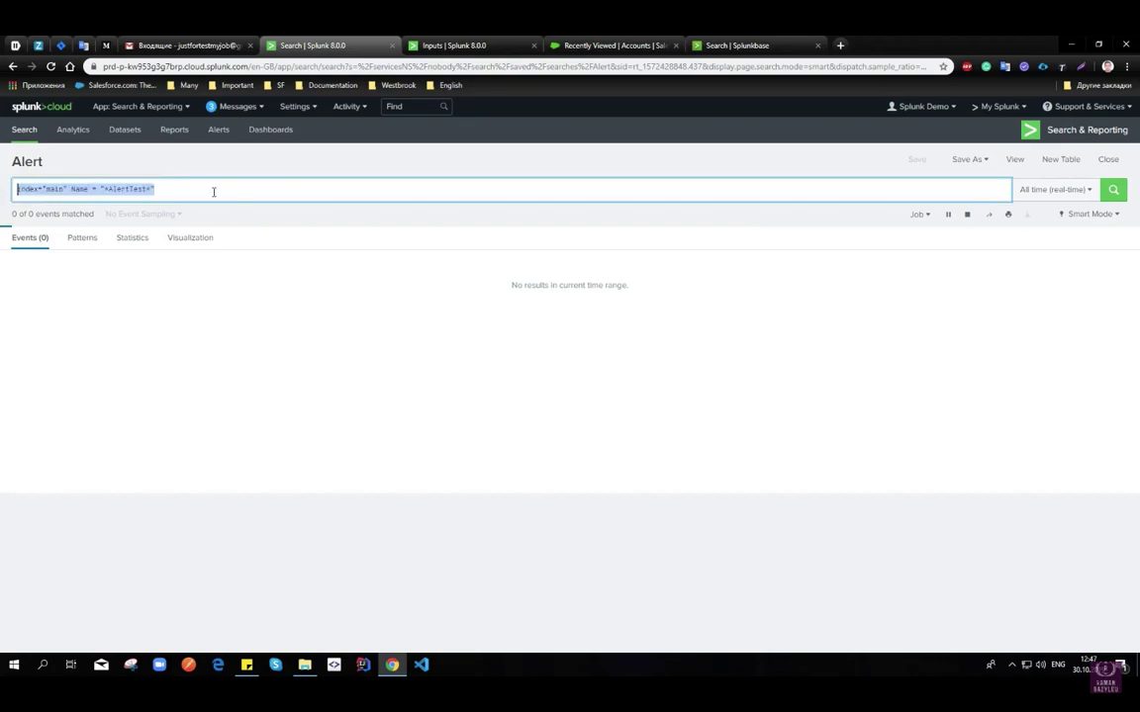
pyautogui.click(213, 191)
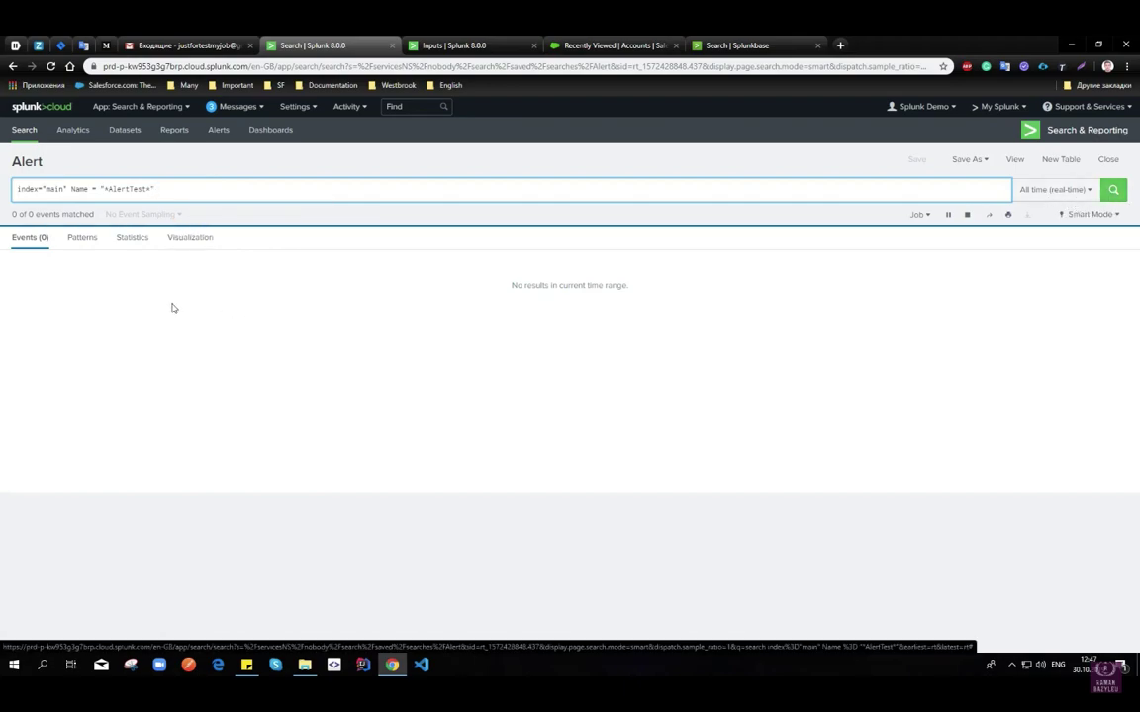
pyautogui.click(620, 45)
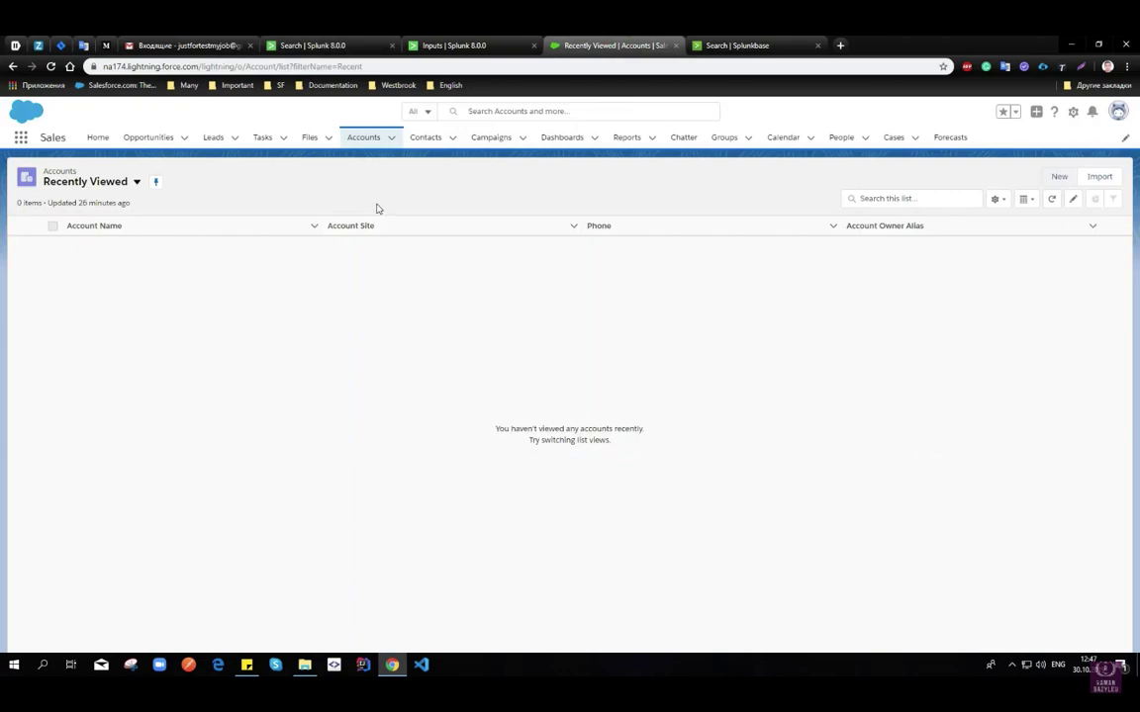
# Create and save a Salesforce account named AlertTest, copying the name from the Splunk query.
pyautogui.click(346, 44)
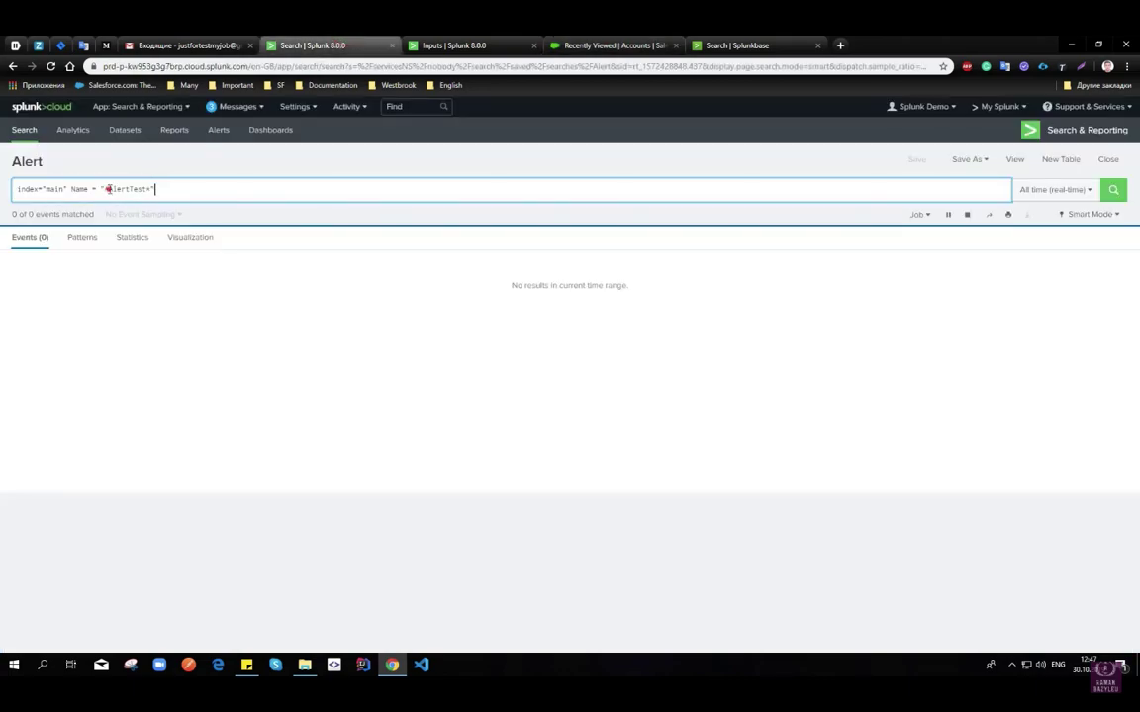
pyautogui.moveTo(108, 188); pyautogui.dragTo(148, 188)
pyautogui.hotkey('ctrl', 'c')
pyautogui.click(609, 45)
pyautogui.click(1058, 177)
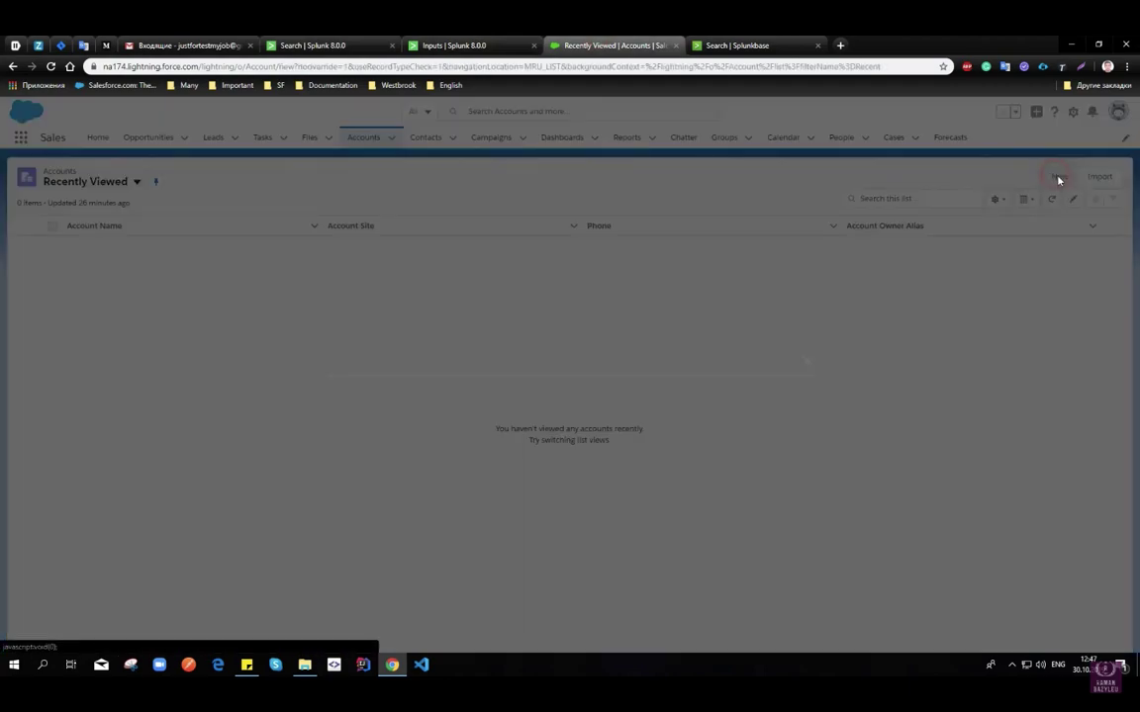
pyautogui.click(397, 259)
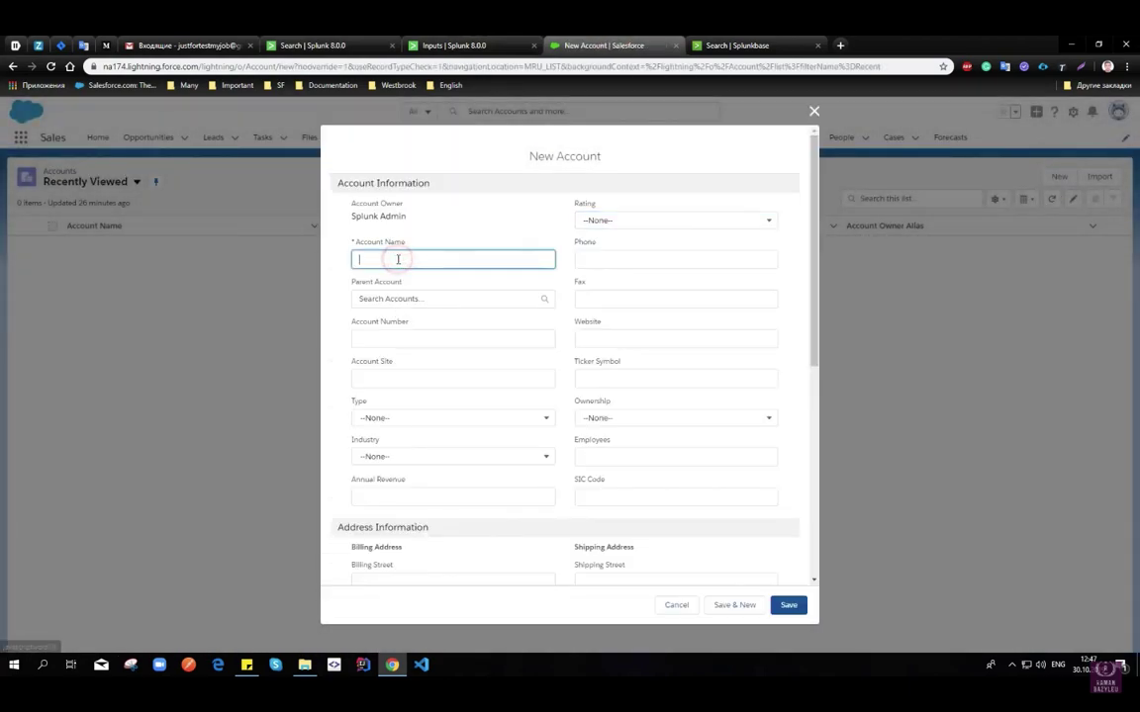
pyautogui.hotkey('ctrl', 'v')
pyautogui.click(791, 606)
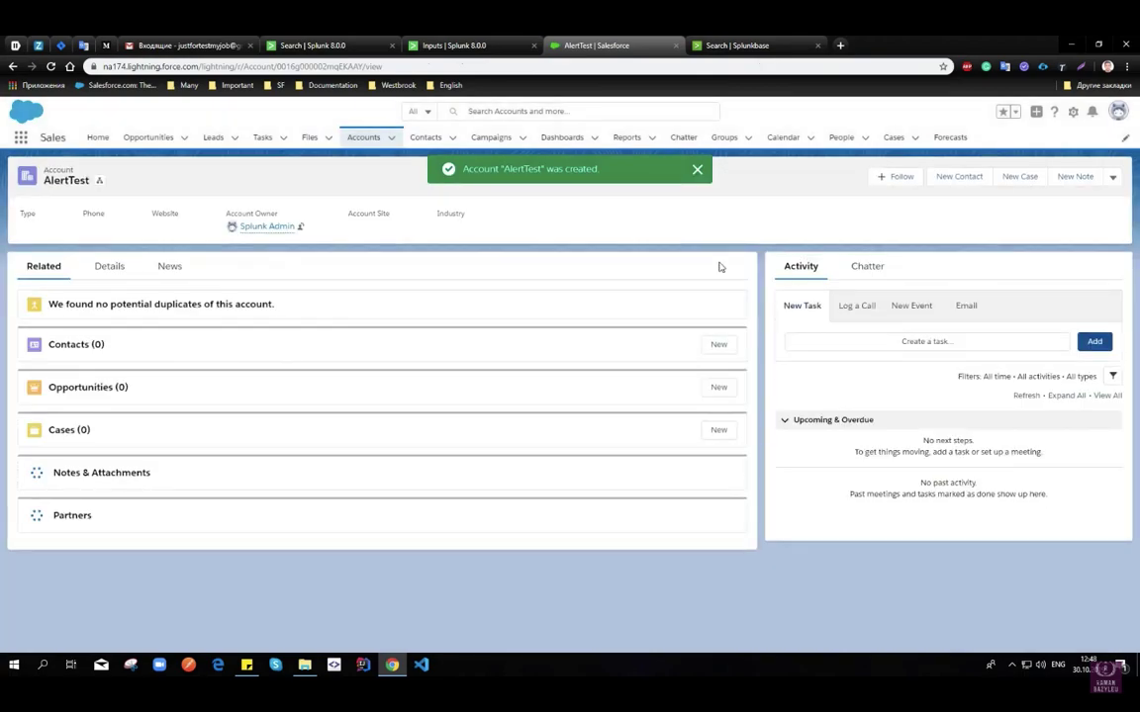
pyautogui.click(311, 45)
# Watch the real-time Alert search pick up the AlertTest account event (1 match).
pyautogui.click(490, 172)
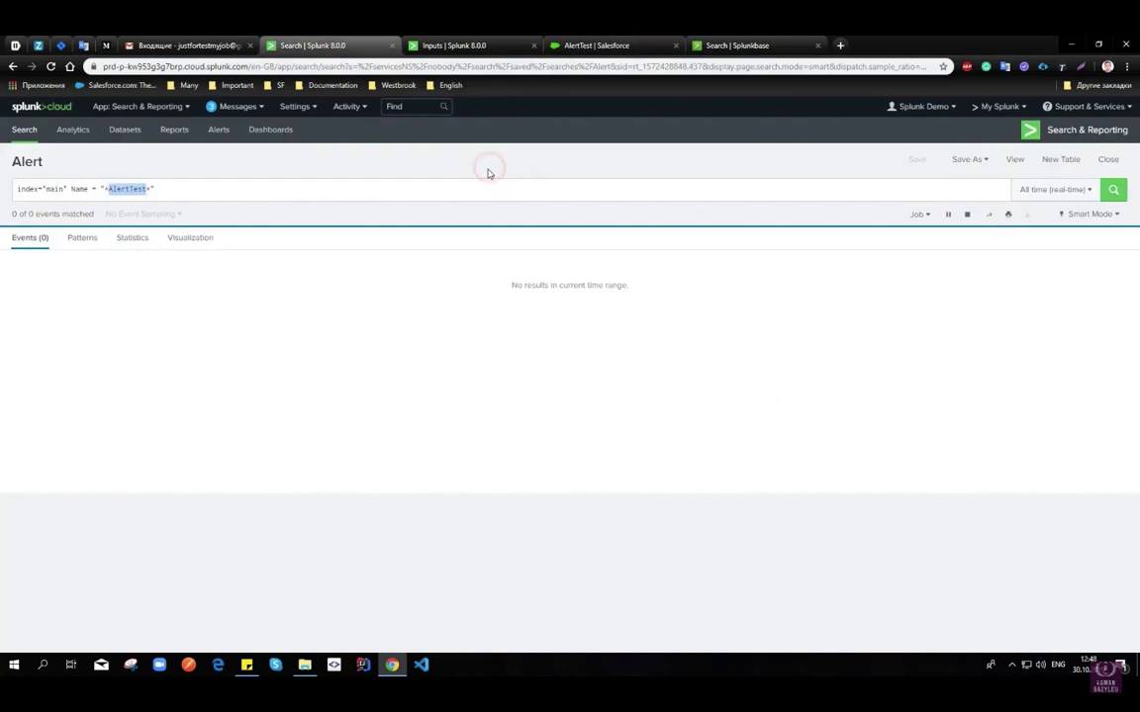
pyautogui.click(424, 181)
pyautogui.click(423, 184)
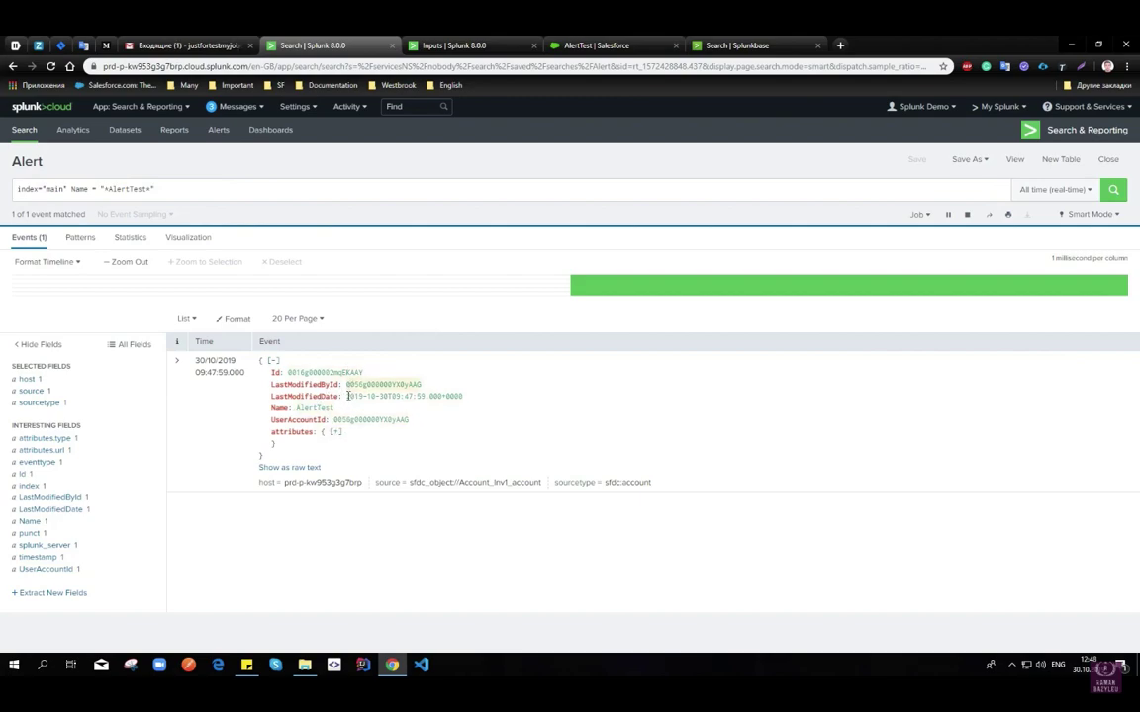
# Open the 'Splunk Alert: Alert' email in Gmail and read its alert-triggered line.
pyautogui.click(189, 46)
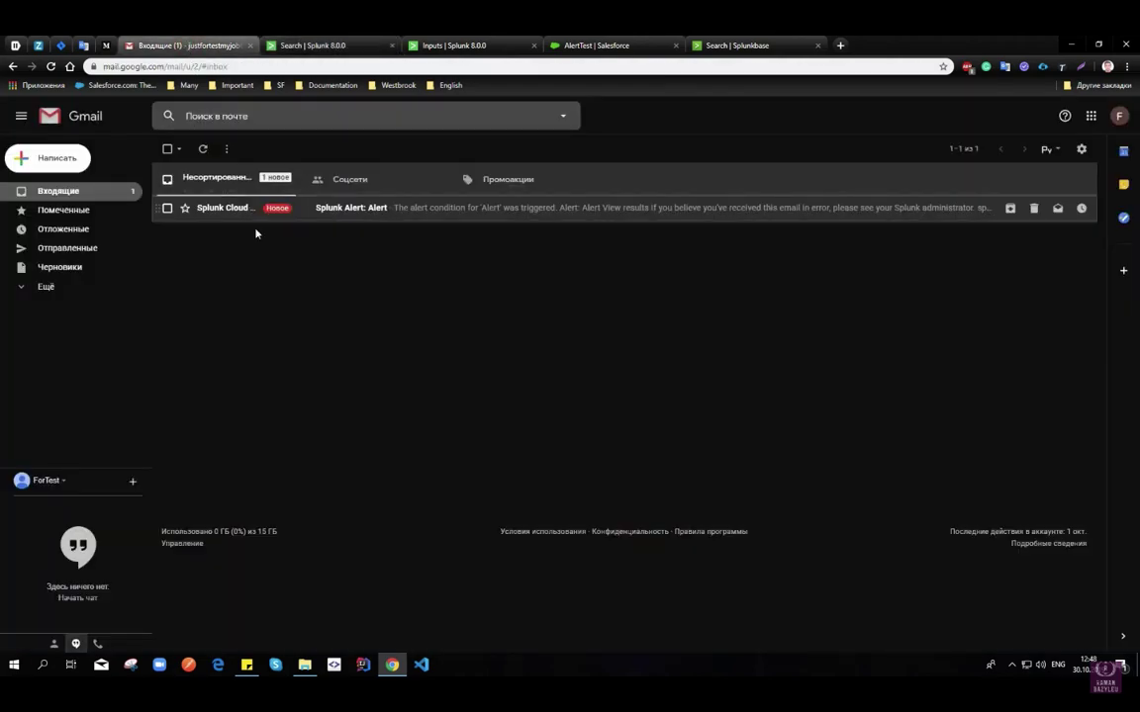
pyautogui.click(372, 212)
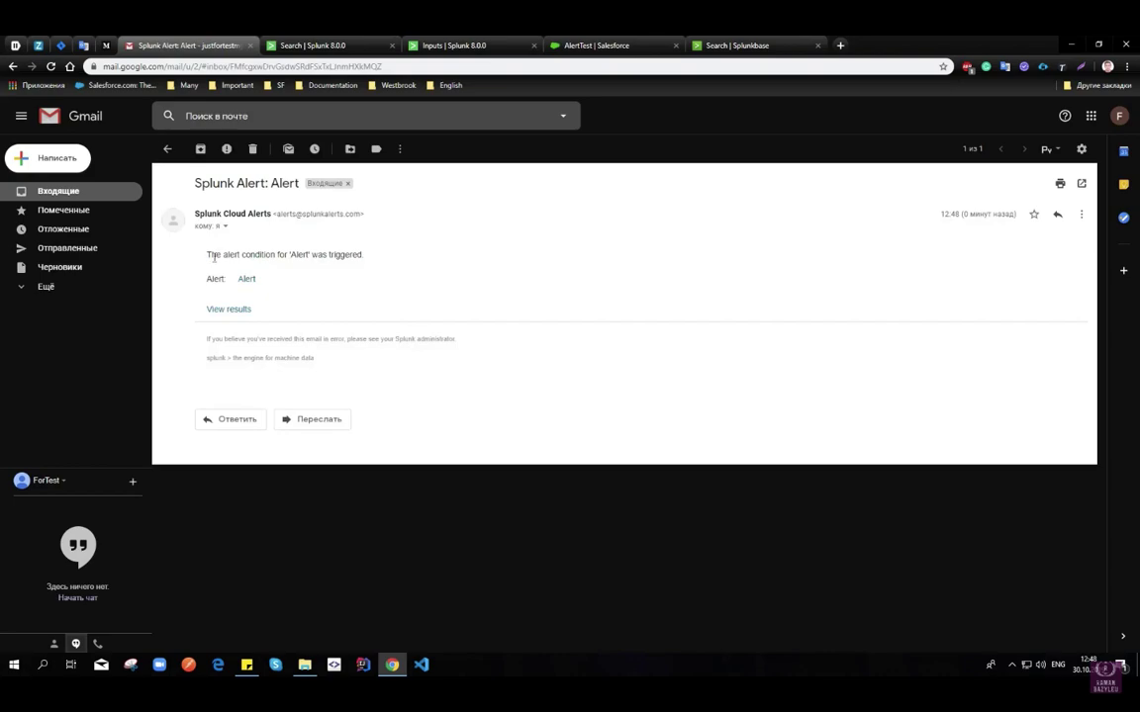
pyautogui.moveTo(207, 254); pyautogui.dragTo(381, 257)
pyautogui.click(382, 257)
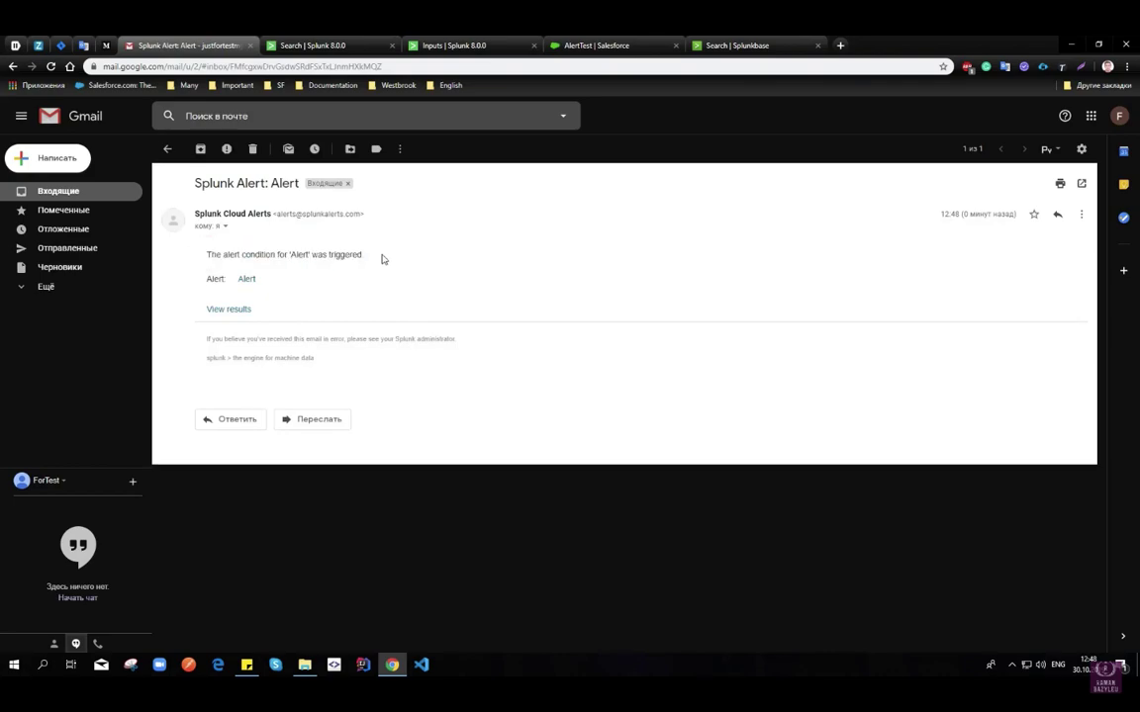
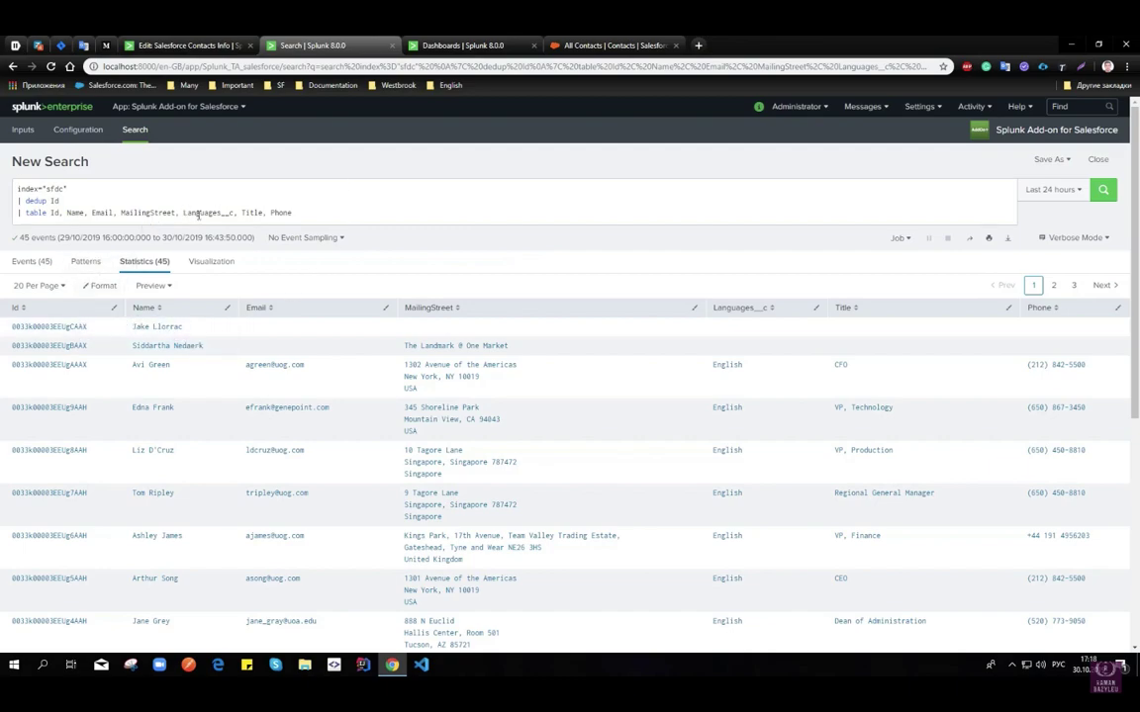
# Highlight the query's index line, the dedup Id clause and the table field list in turn.
pyautogui.moveTo(17, 187); pyautogui.dragTo(74, 188)
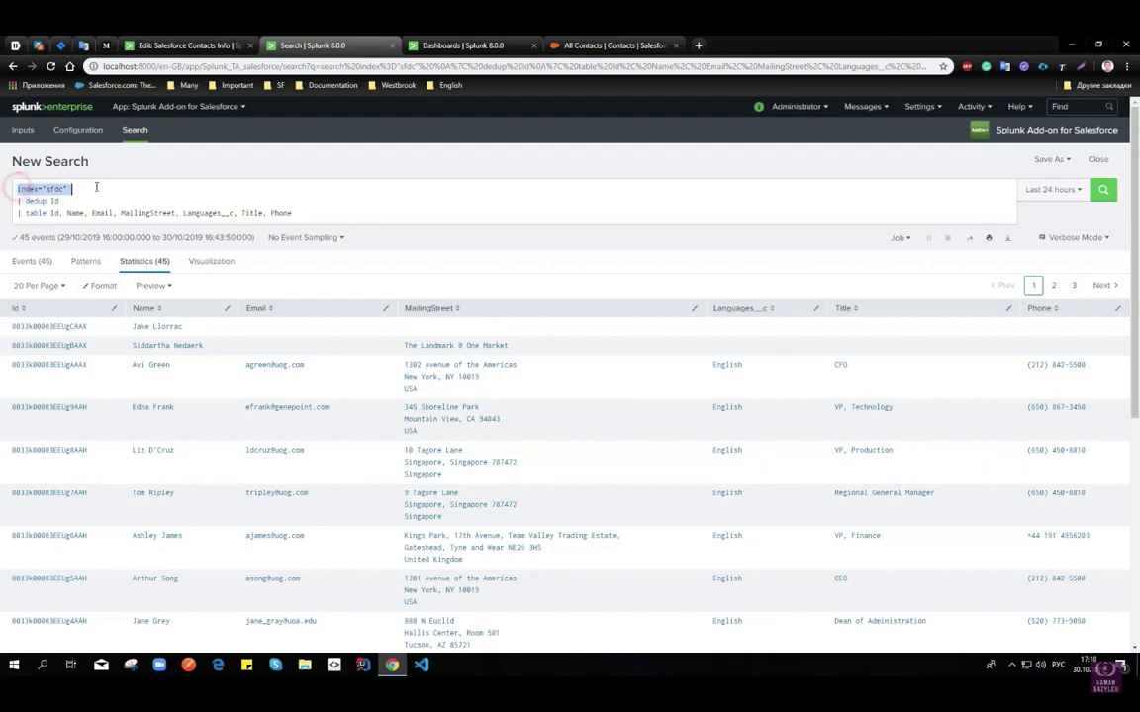
pyautogui.click(92, 186)
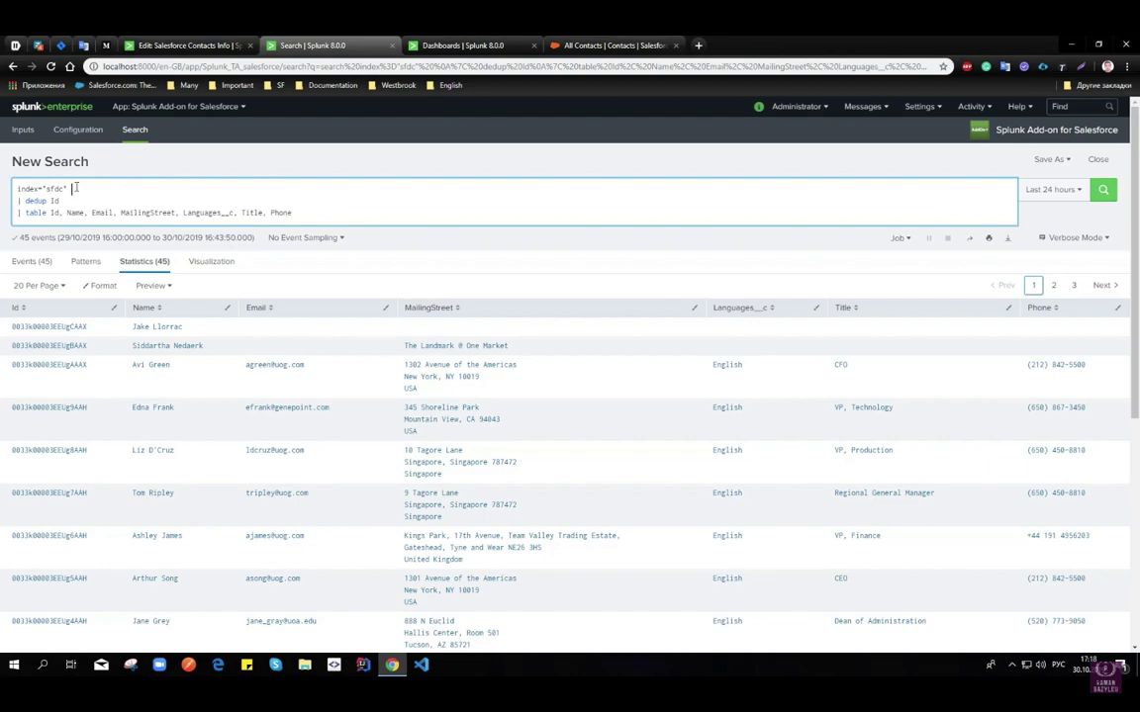
pyautogui.doubleClick(30, 201)
pyautogui.doubleClick(58, 201)
pyautogui.click(73, 201)
pyautogui.doubleClick(36, 212)
pyautogui.click(49, 213)
pyautogui.moveTo(49, 213); pyautogui.dragTo(307, 212)
pyautogui.click(323, 213)
# Rerun the contact search and page through results 2, 3 and back to 1.
pyautogui.press('Return')
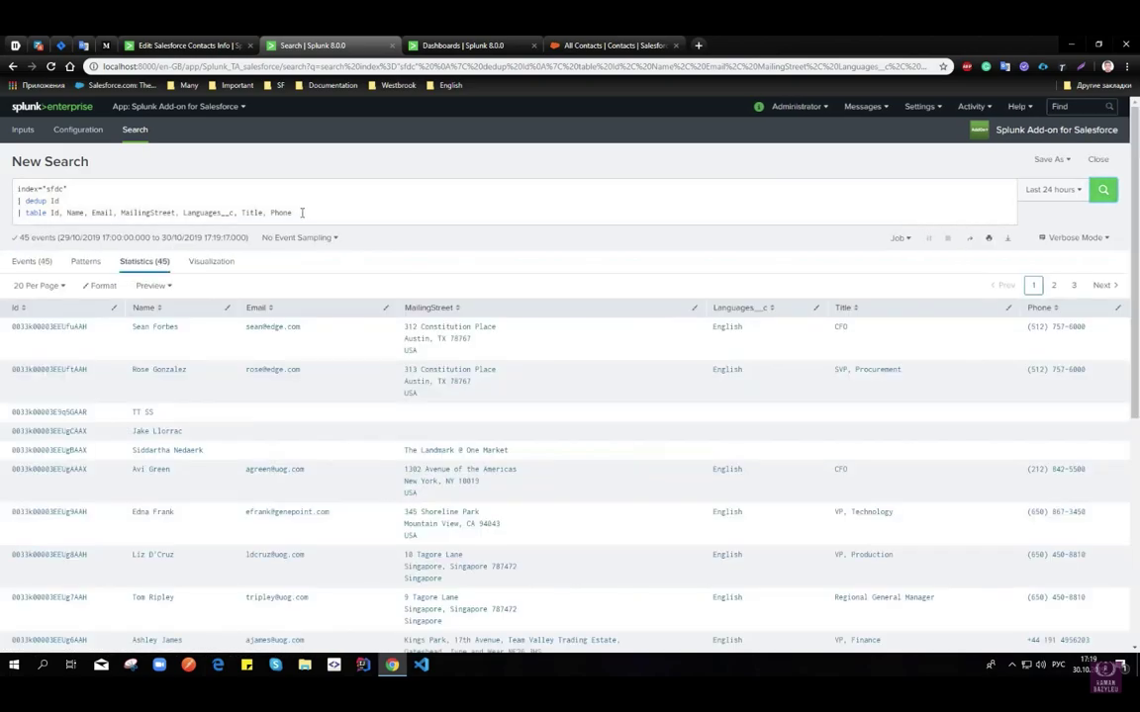
pyautogui.scroll(-3, 606, 359)
pyautogui.scroll(-3, 605, 358)
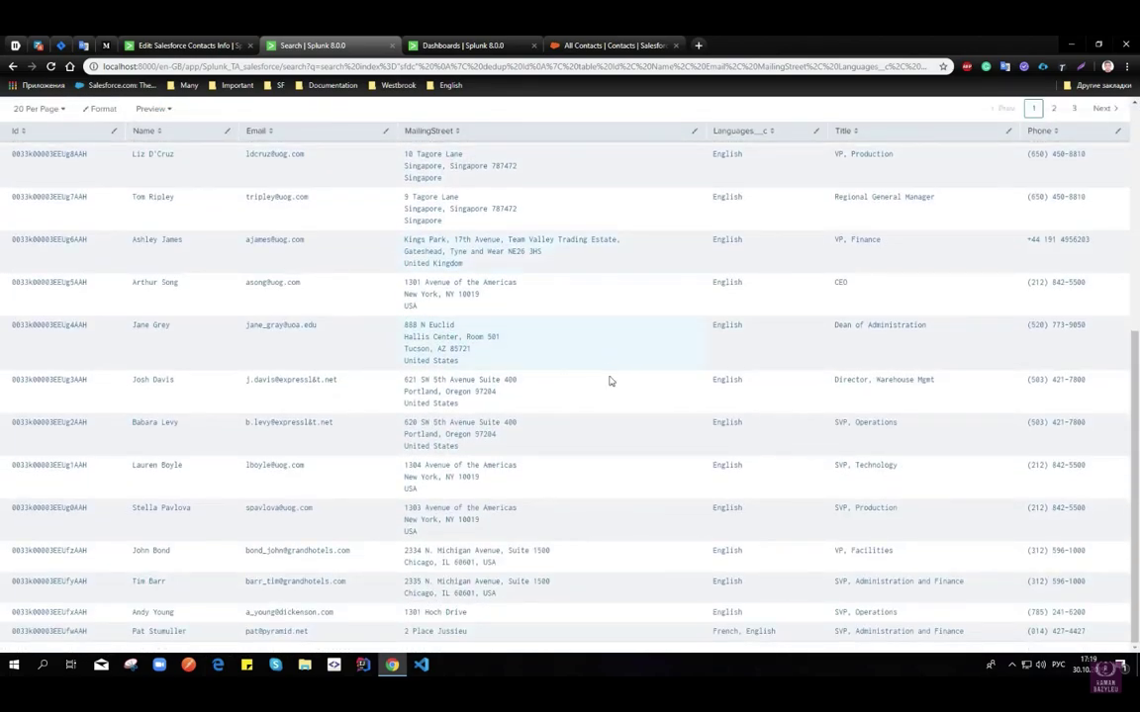
pyautogui.scroll(5, 607, 499)
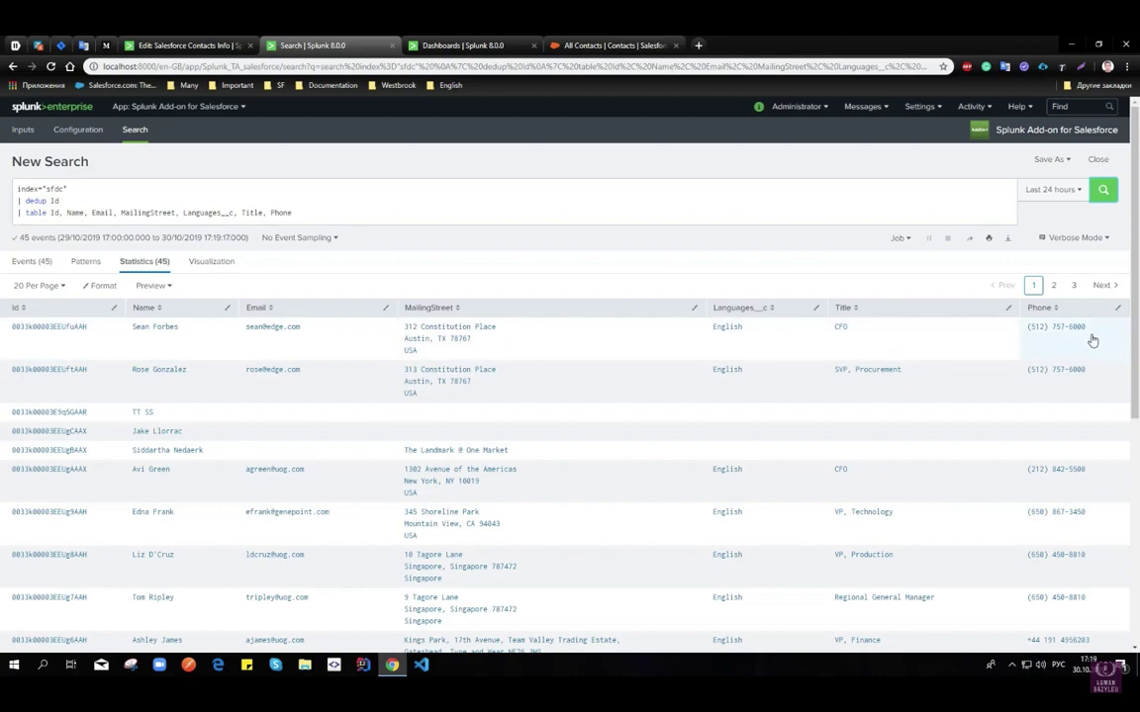
pyautogui.click(1055, 285)
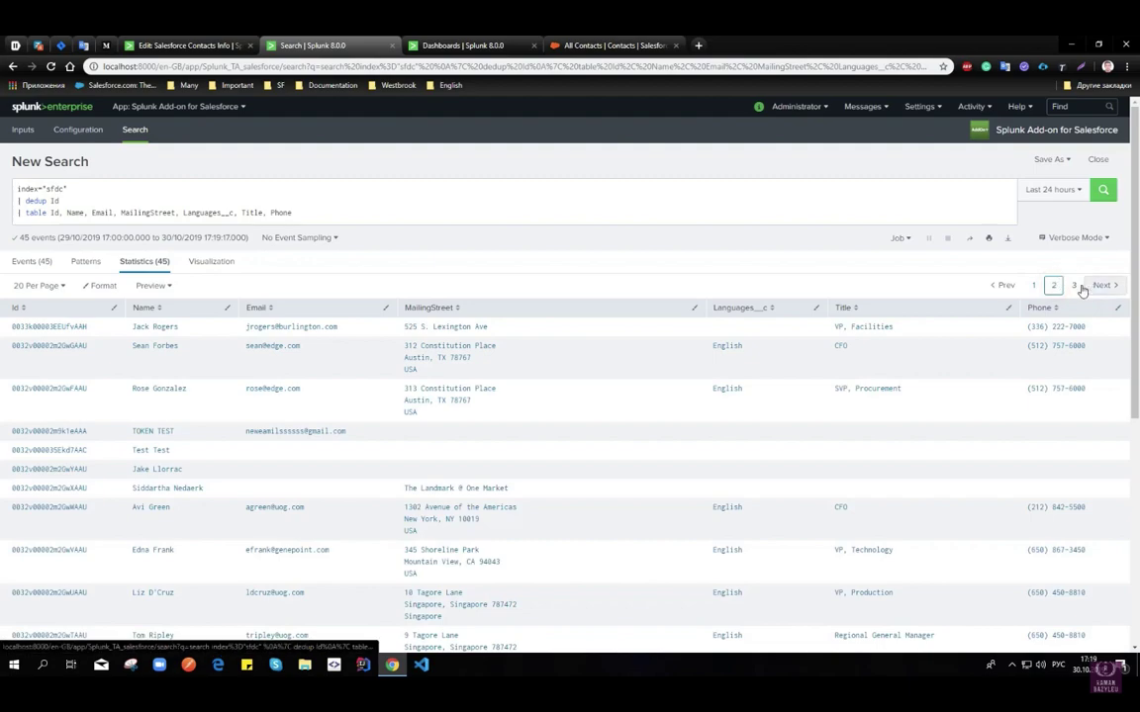
pyautogui.click(1074, 284)
pyautogui.click(1047, 286)
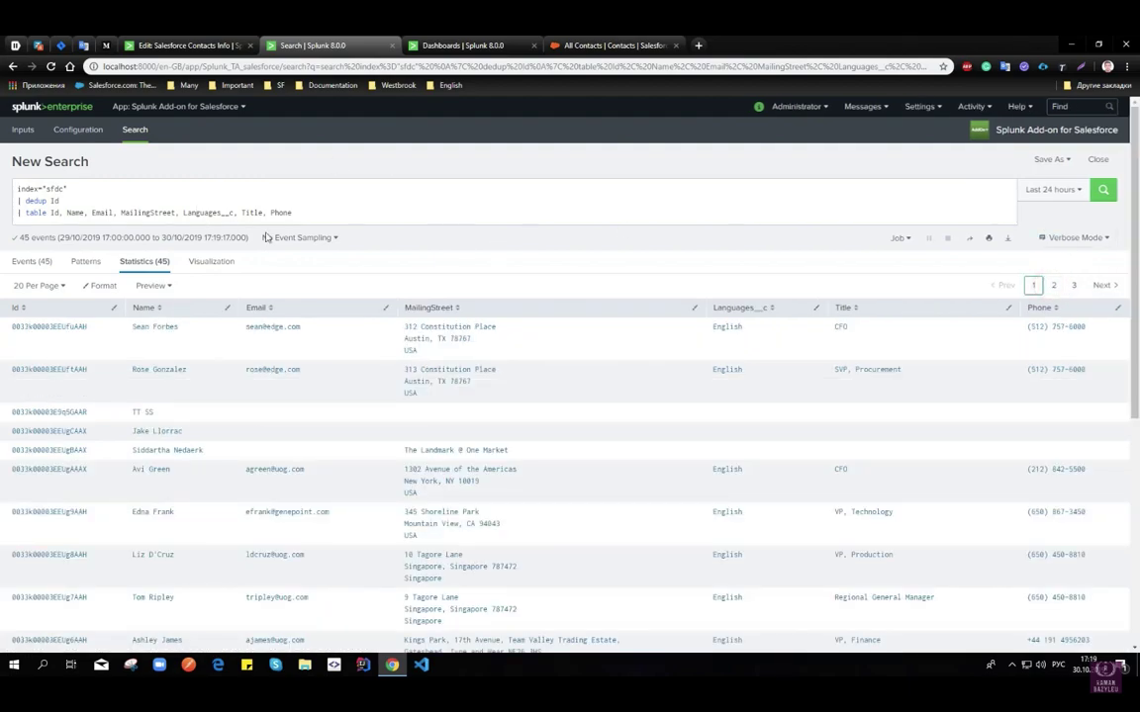
pyautogui.click(1051, 159)
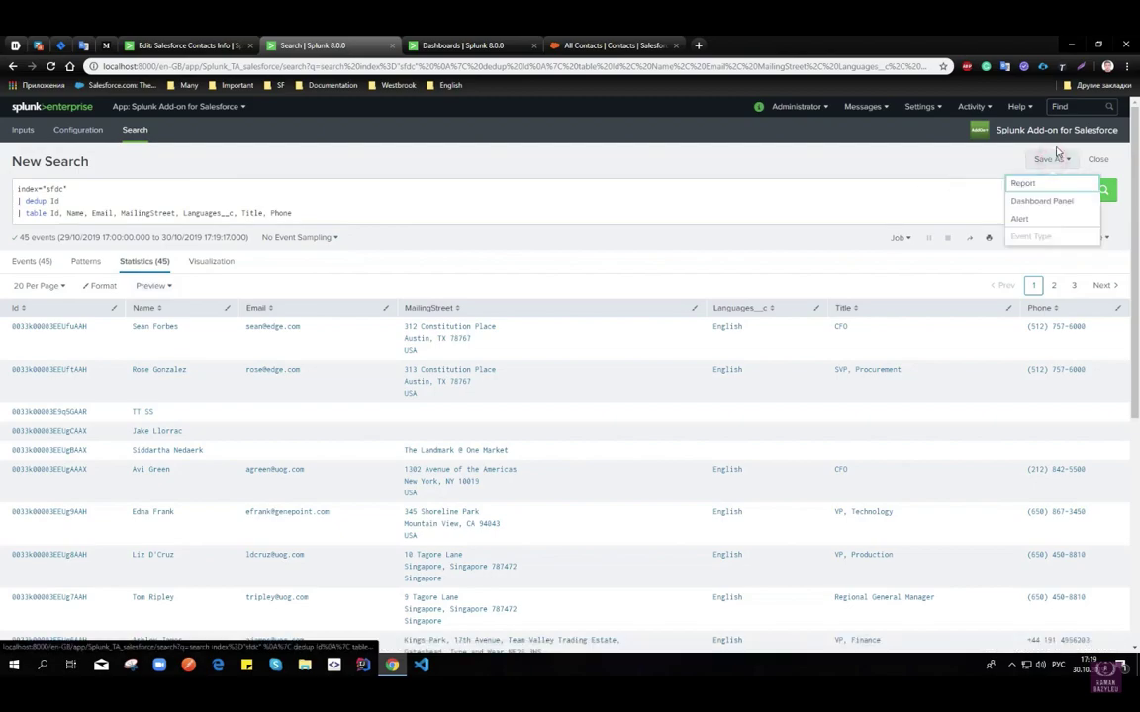
pyautogui.click(1037, 203)
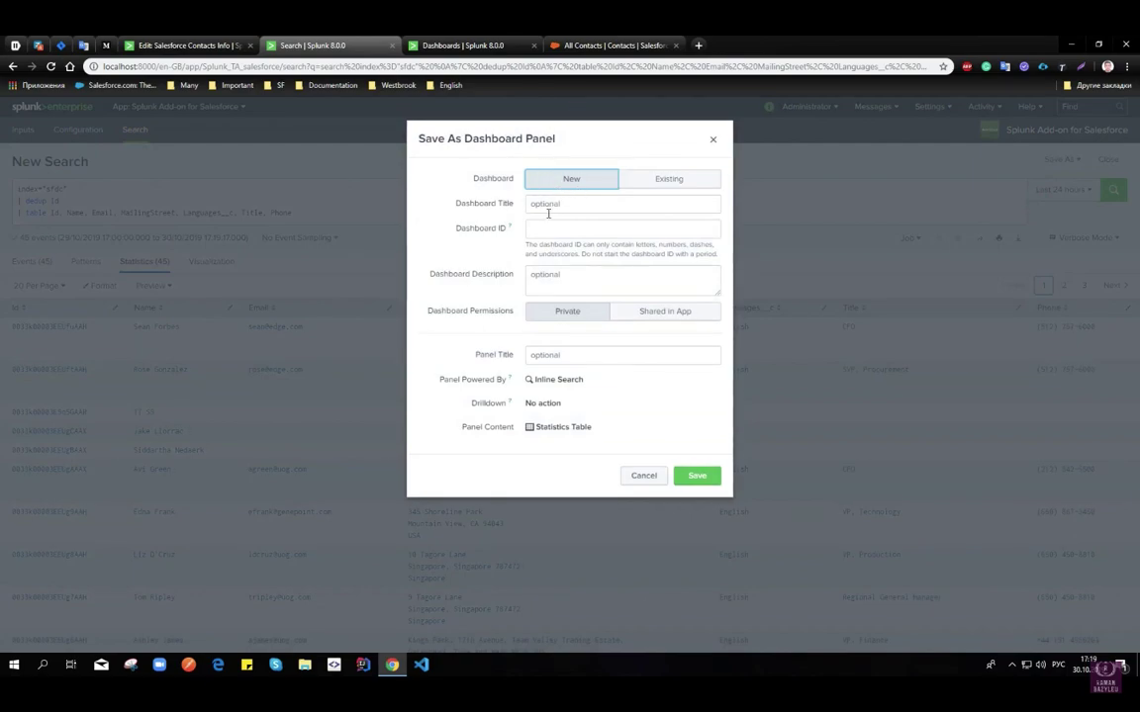
pyautogui.click(658, 178)
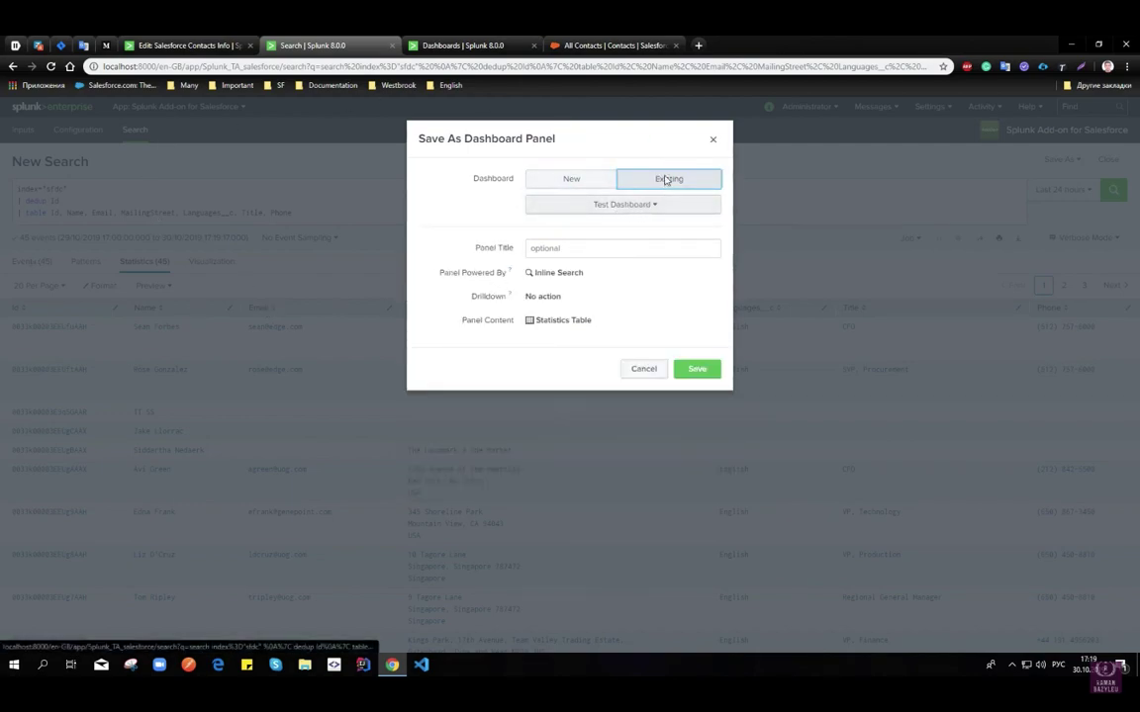
pyautogui.click(644, 206)
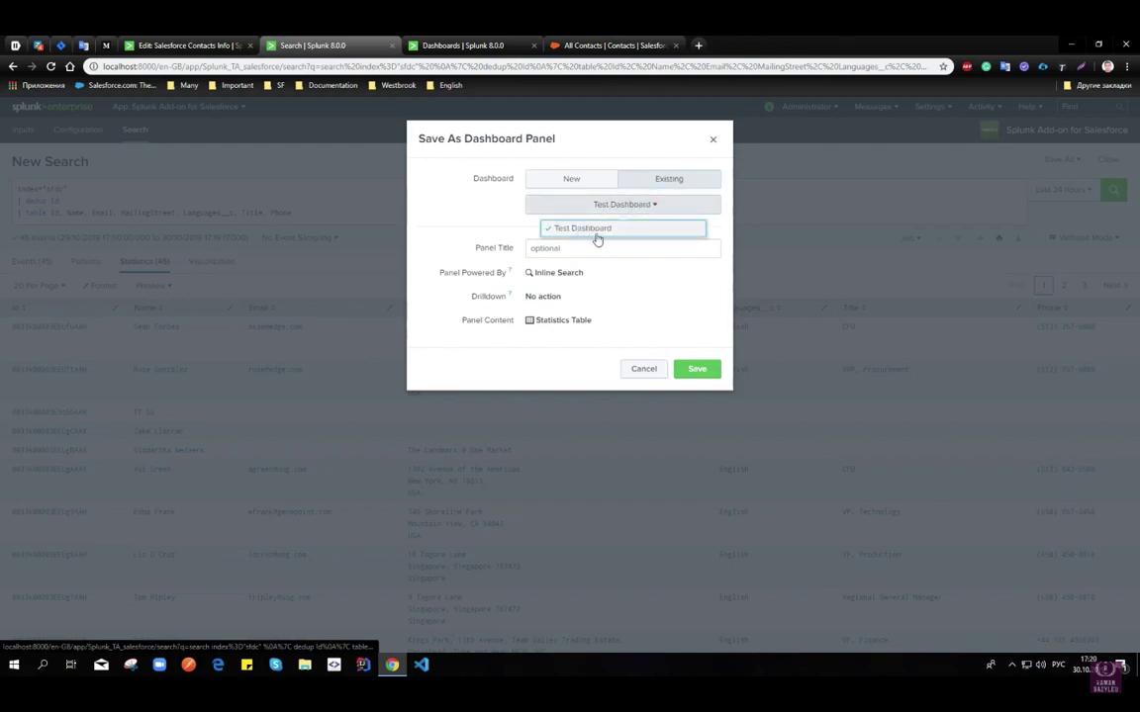
pyautogui.click(619, 210)
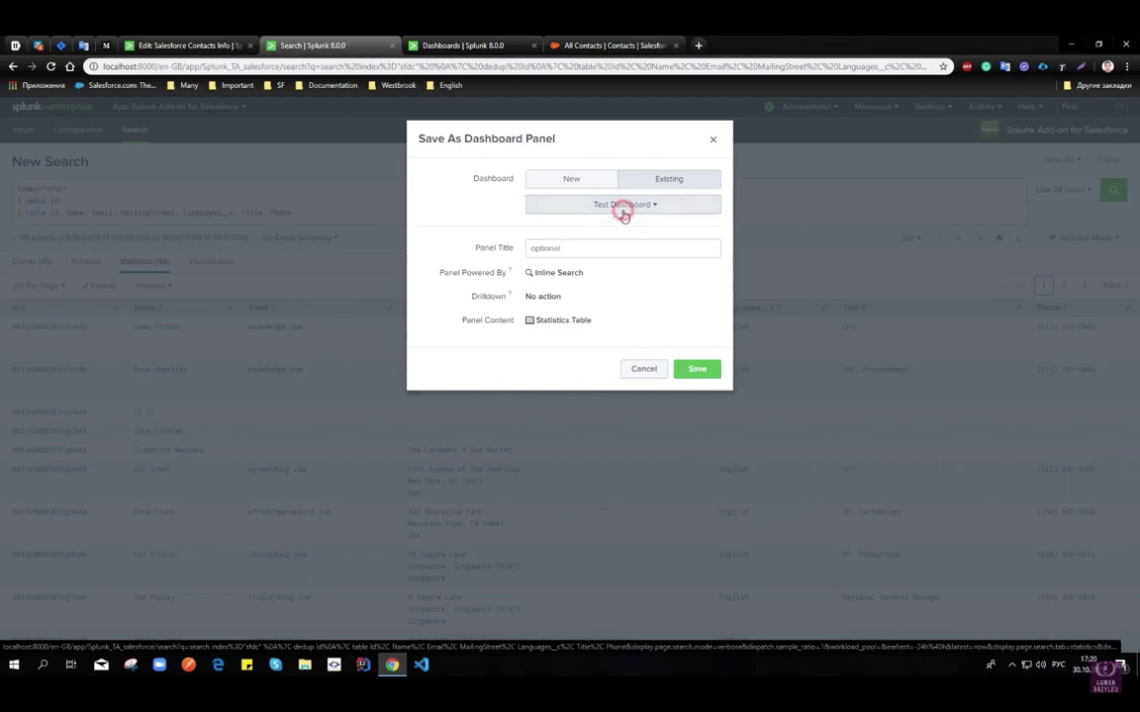
pyautogui.click(573, 179)
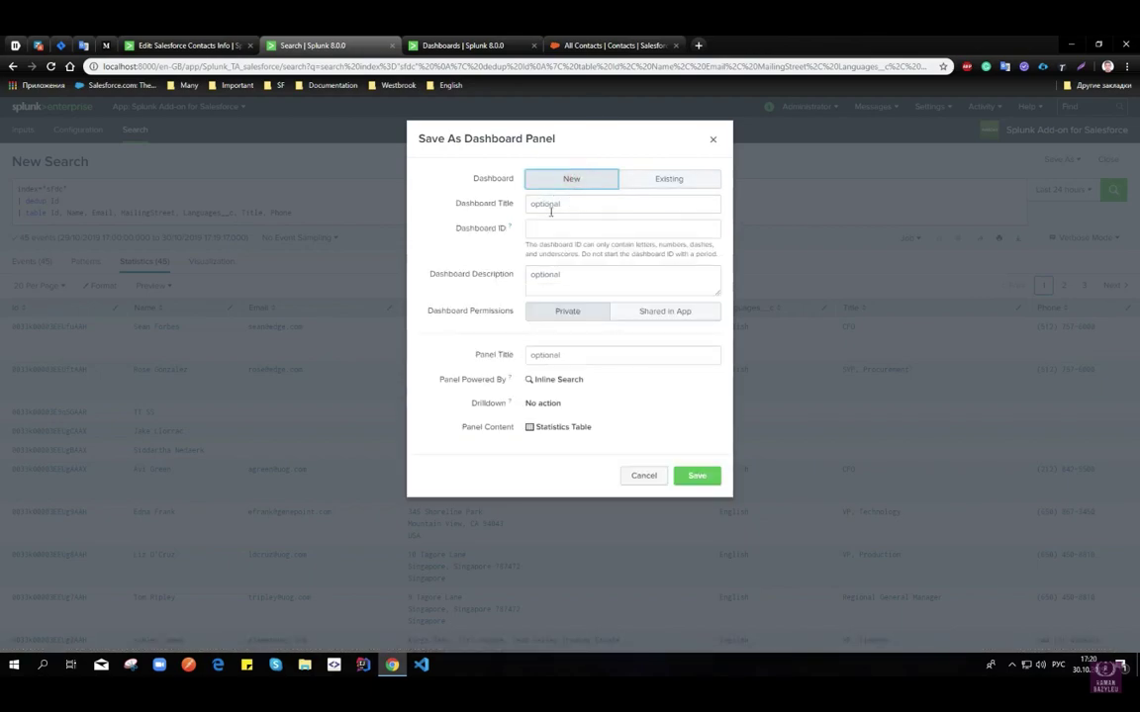
pyautogui.click(554, 206)
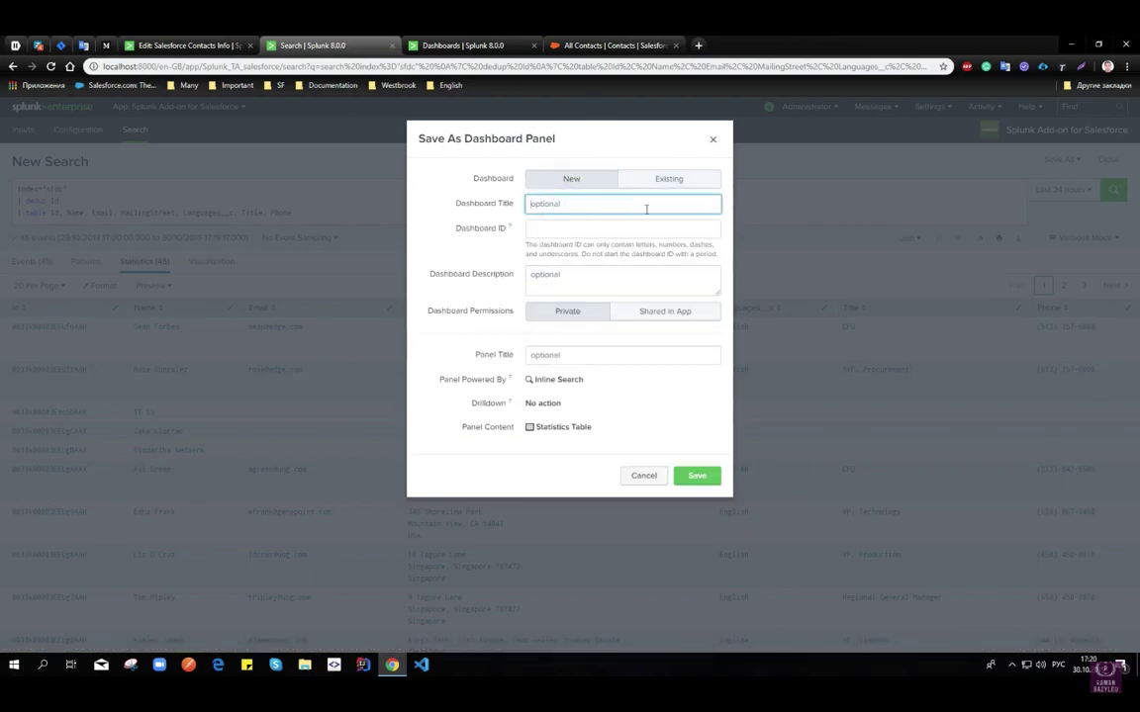
pyautogui.click(659, 311)
pyautogui.click(555, 310)
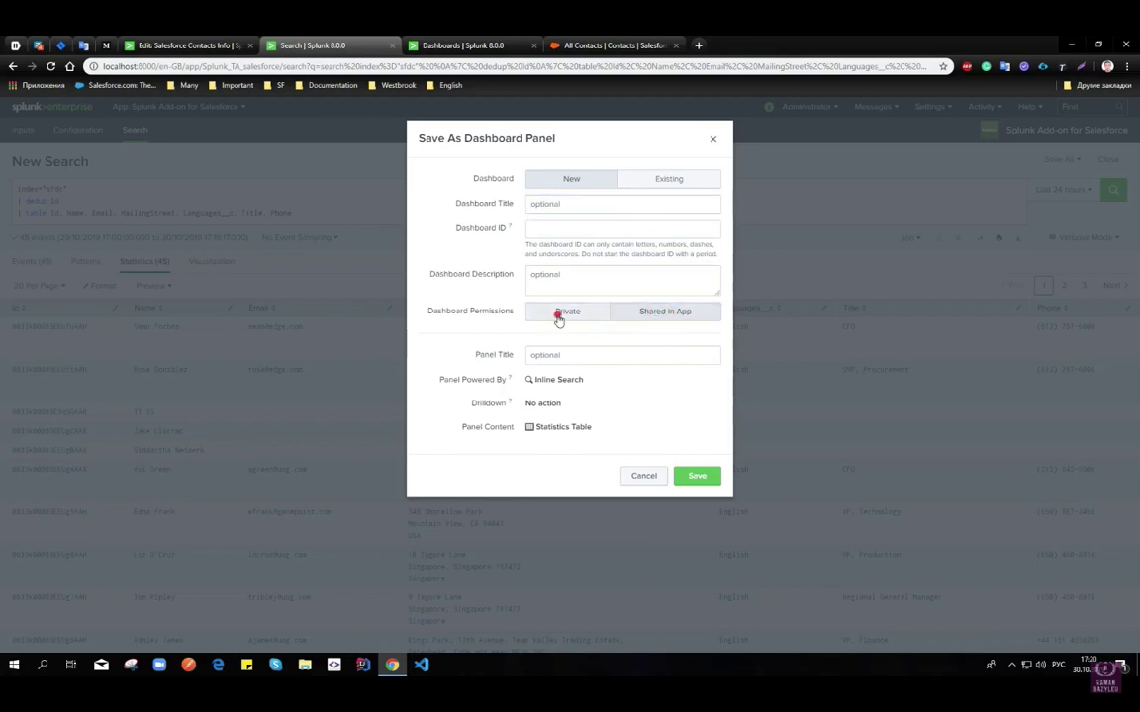
pyautogui.click(646, 317)
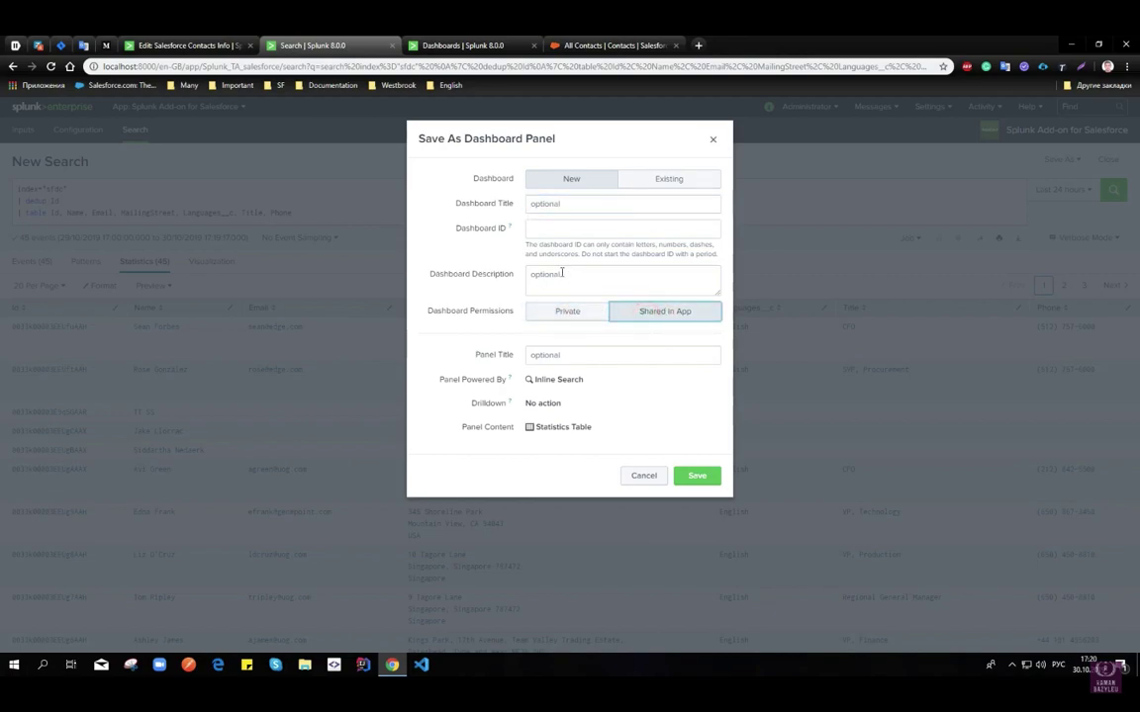
pyautogui.click(578, 315)
pyautogui.click(571, 358)
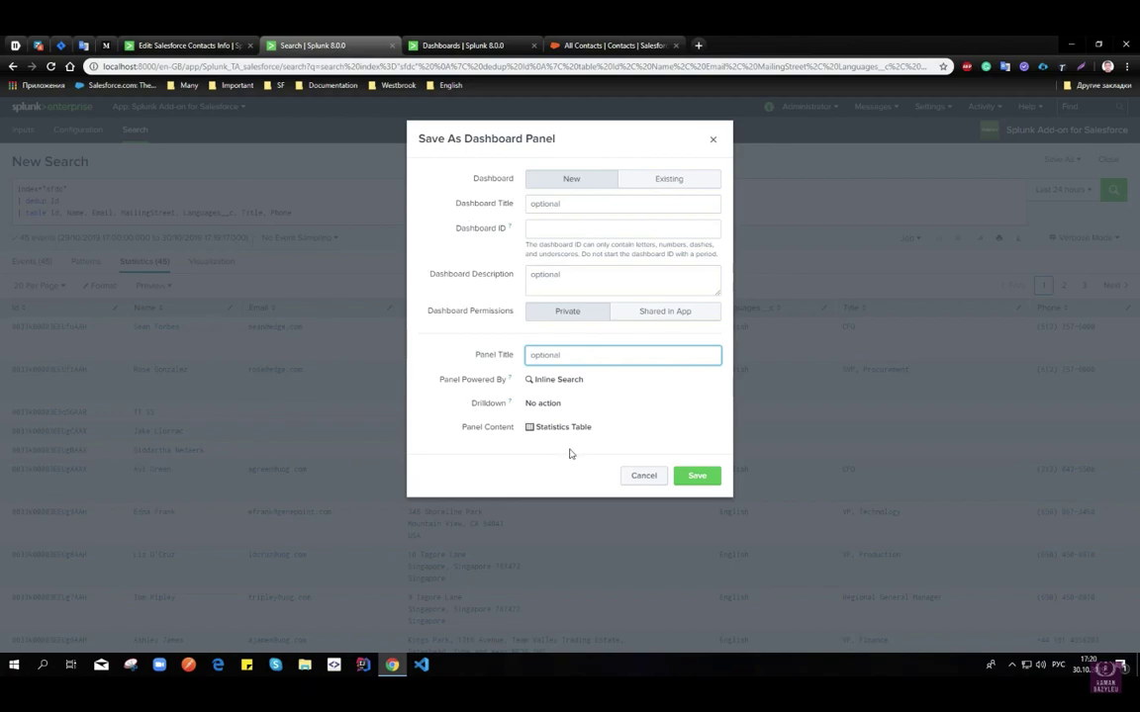
pyautogui.click(644, 474)
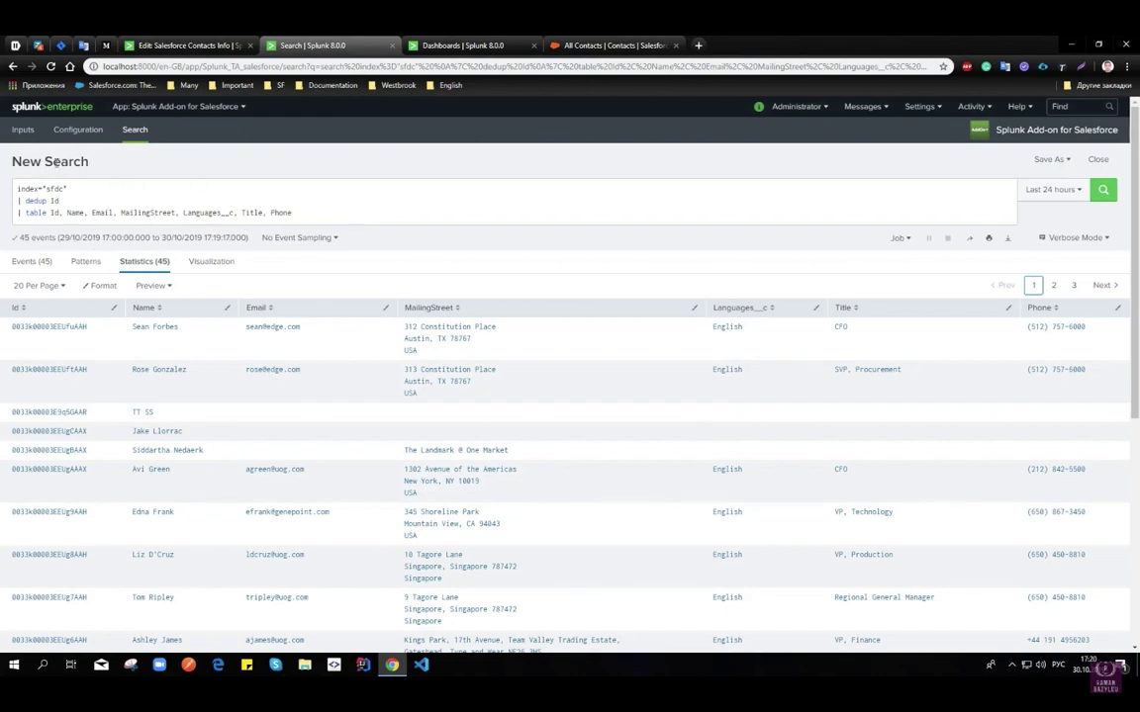
# Refresh the 17-dashboard list, then start a new dashboard, toggle its permissions and cancel it.
pyautogui.click(443, 45)
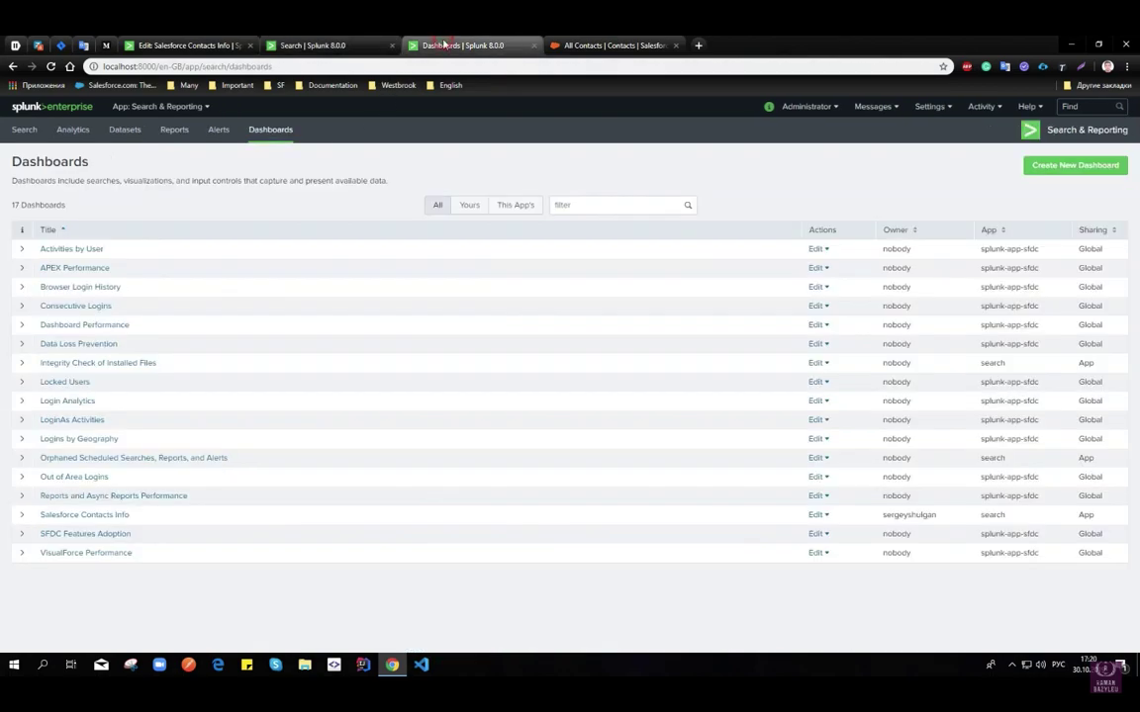
pyautogui.click(279, 136)
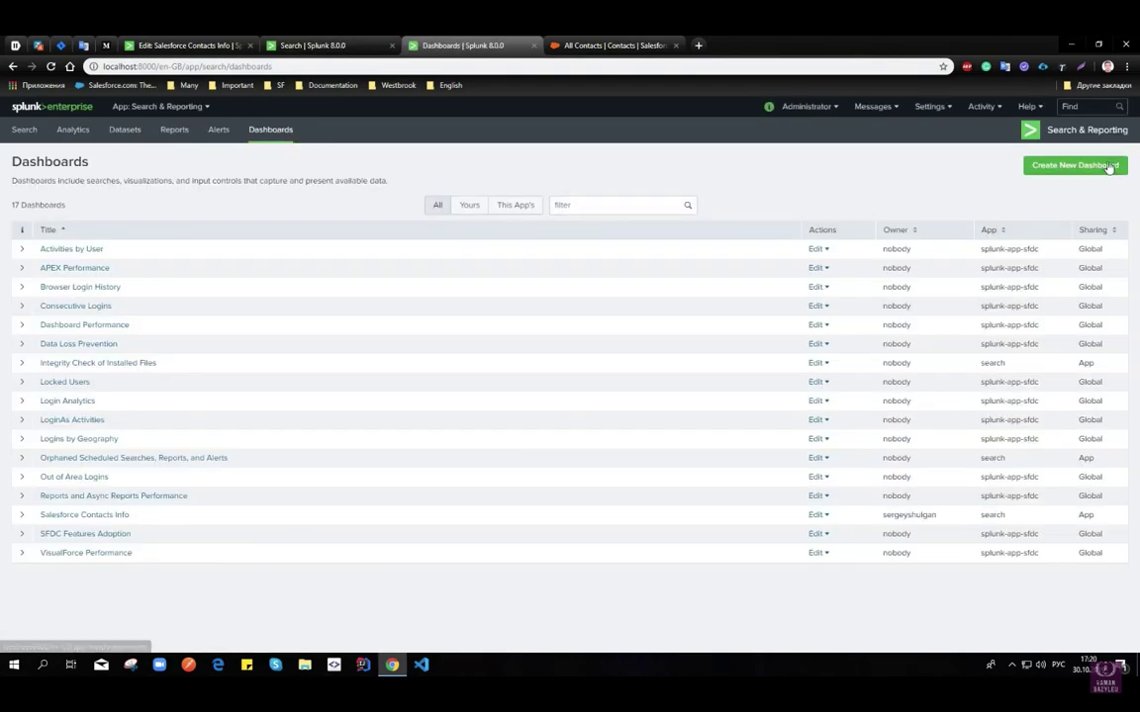
pyautogui.click(1081, 171)
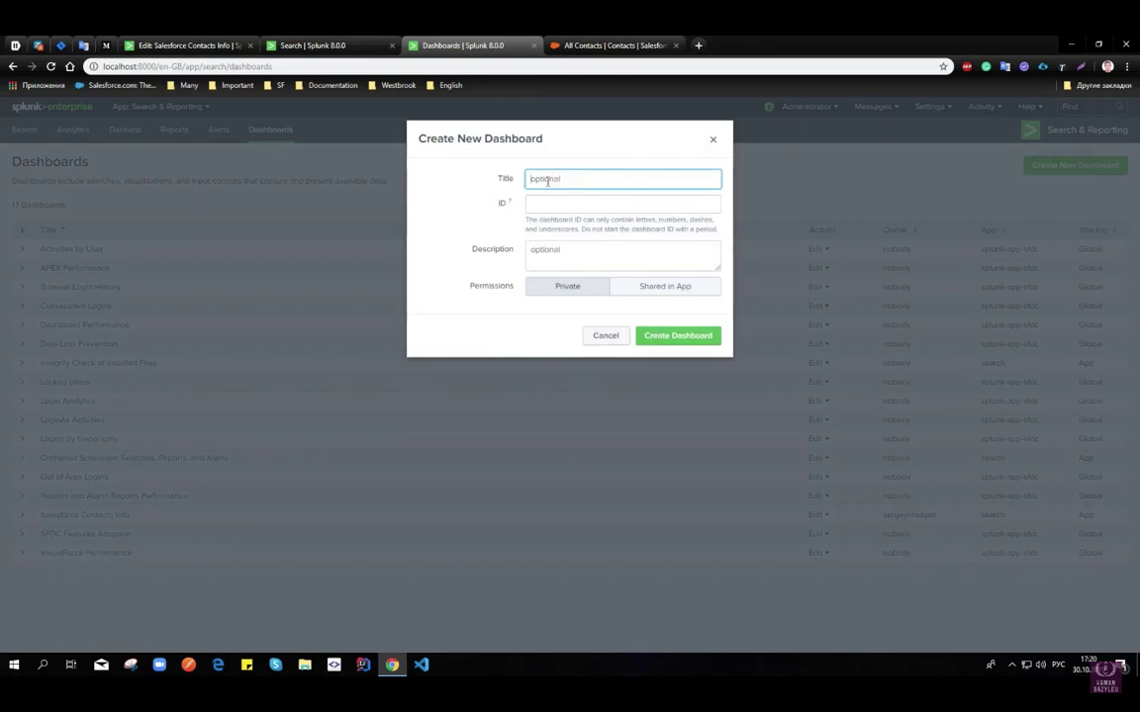
pyautogui.click(653, 288)
pyautogui.click(578, 288)
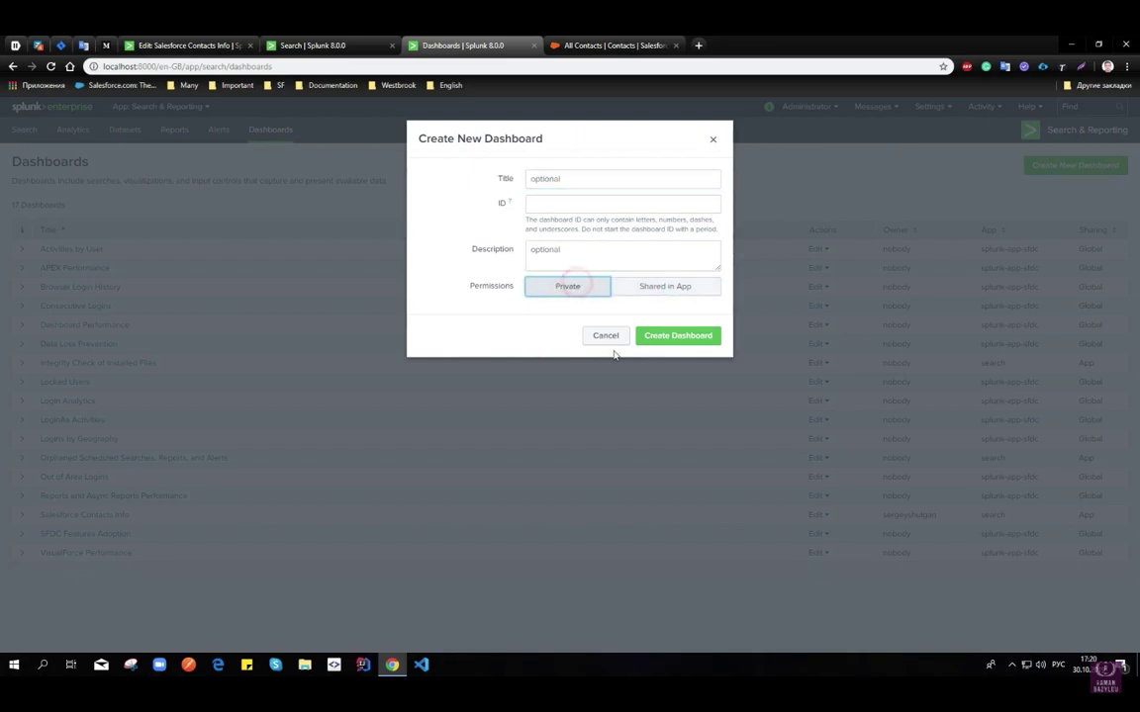
pyautogui.click(605, 336)
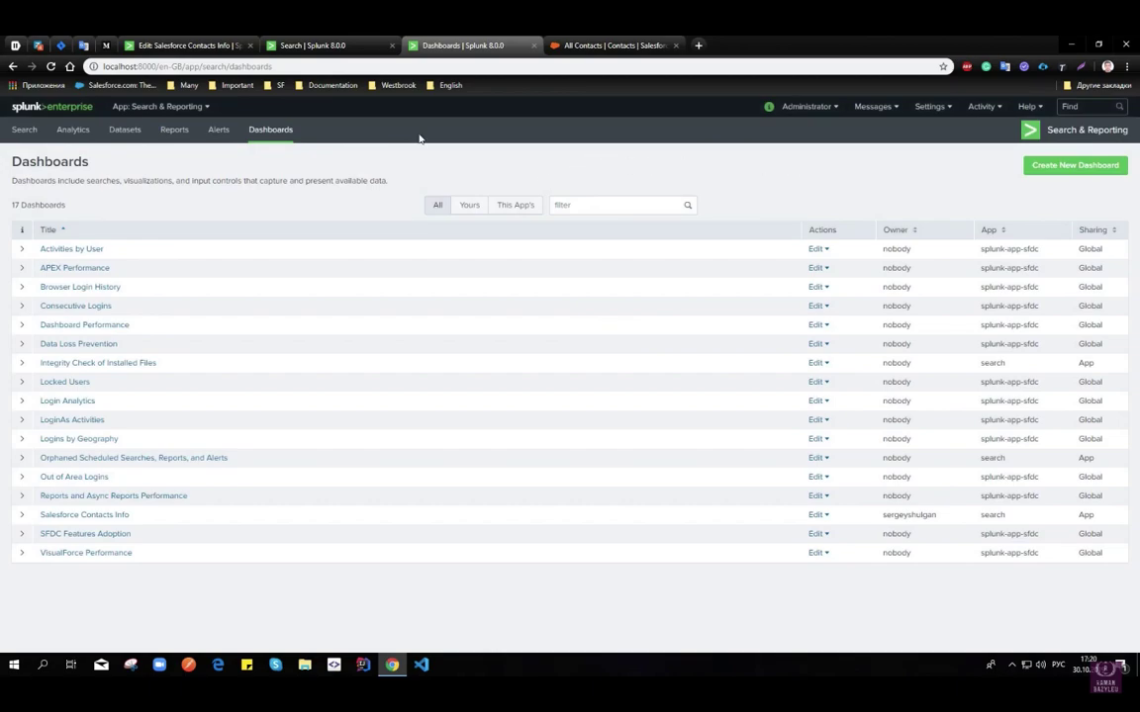
# Return to the Salesforce Contacts Info editor and scroll down to the Contact Info table.
pyautogui.click(193, 47)
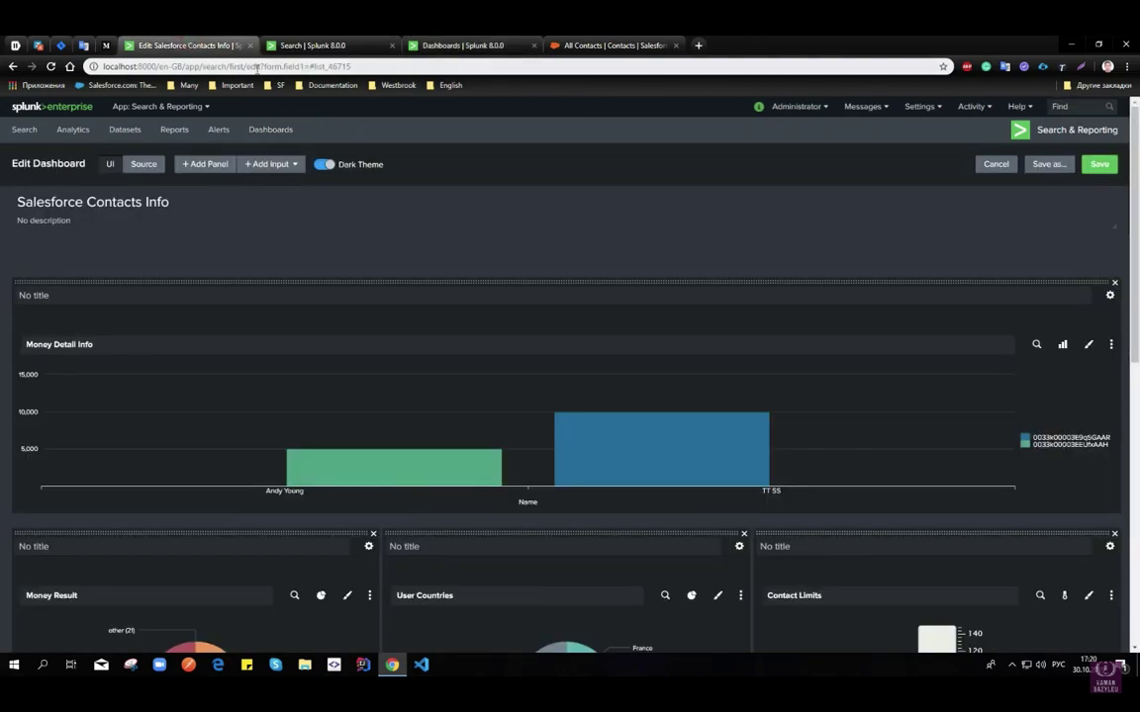
pyautogui.click(572, 243)
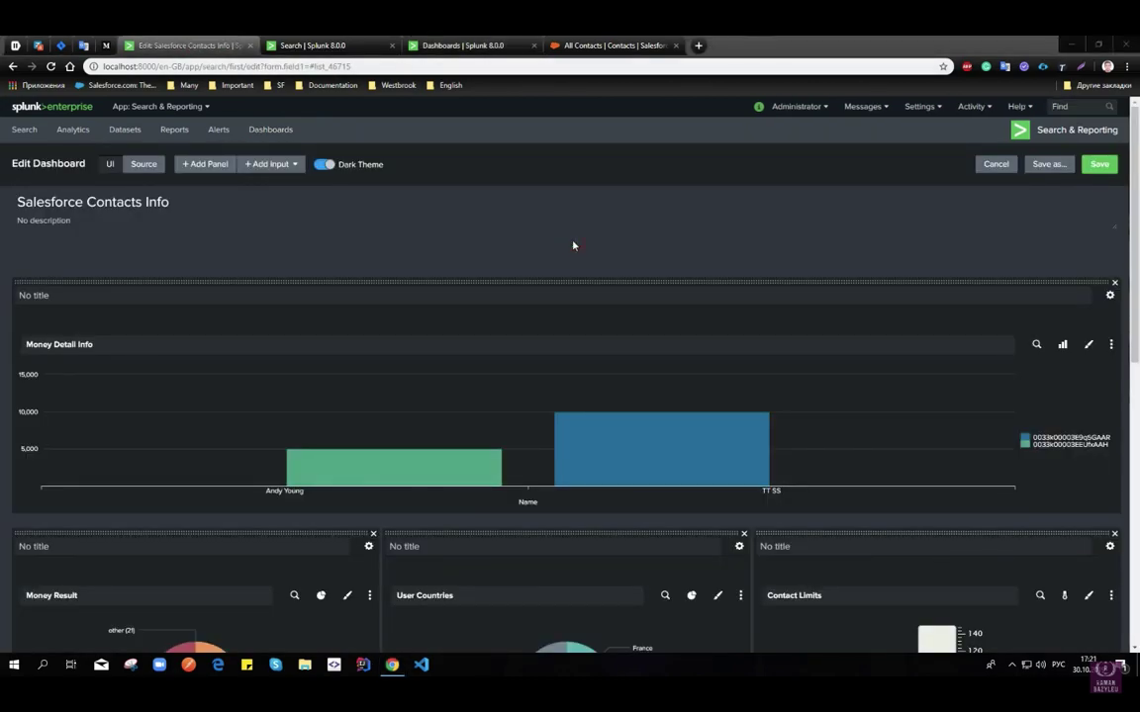
pyautogui.scroll(-3, 573, 244)
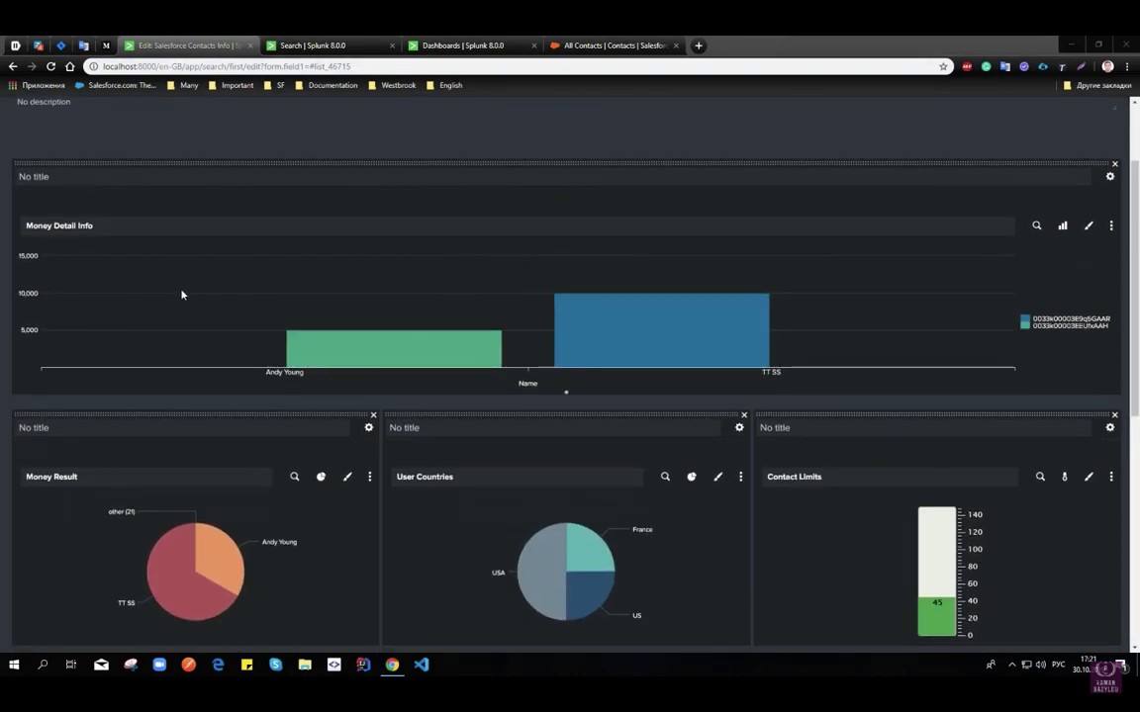
pyautogui.scroll(-5, 659, 237)
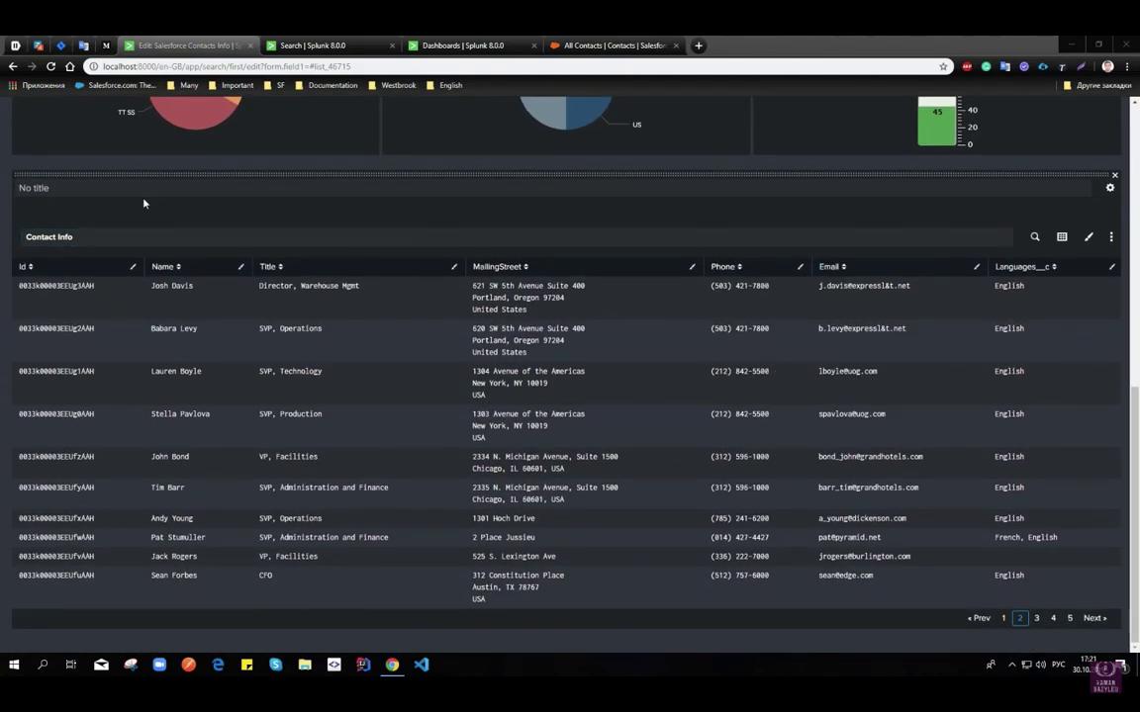
# Select the whole contact search query, then go back to the dashboard editor.
pyautogui.click(315, 45)
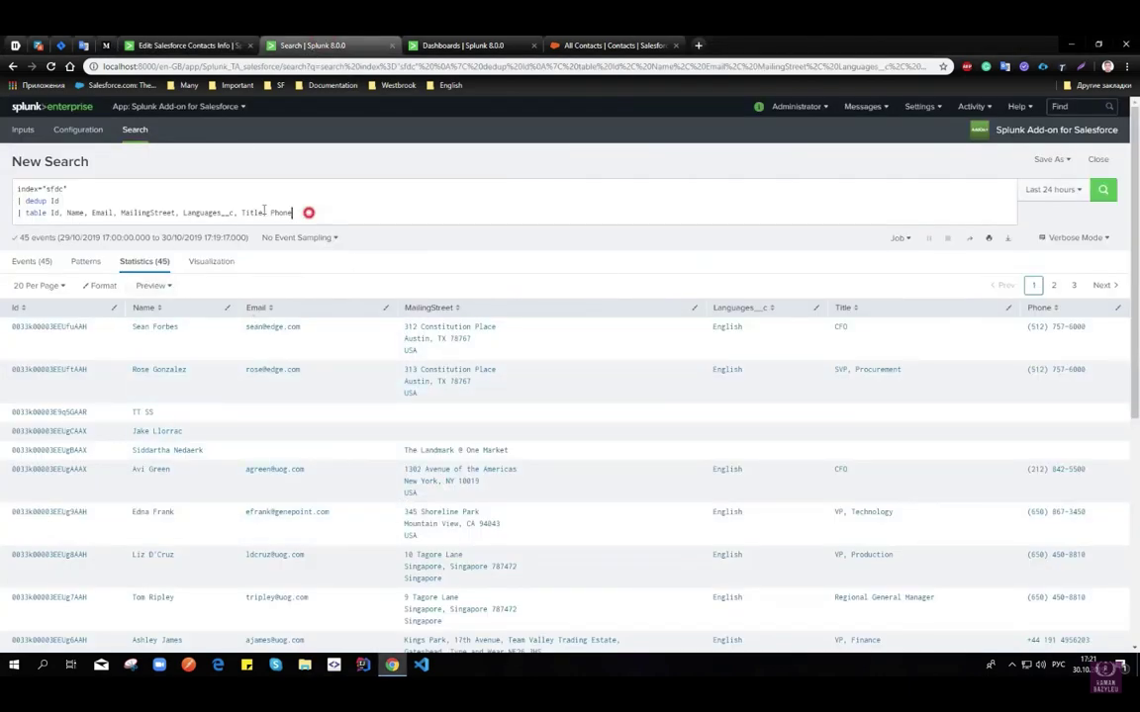
pyautogui.moveTo(297, 212); pyautogui.dragTo(10, 194)
pyautogui.click(219, 46)
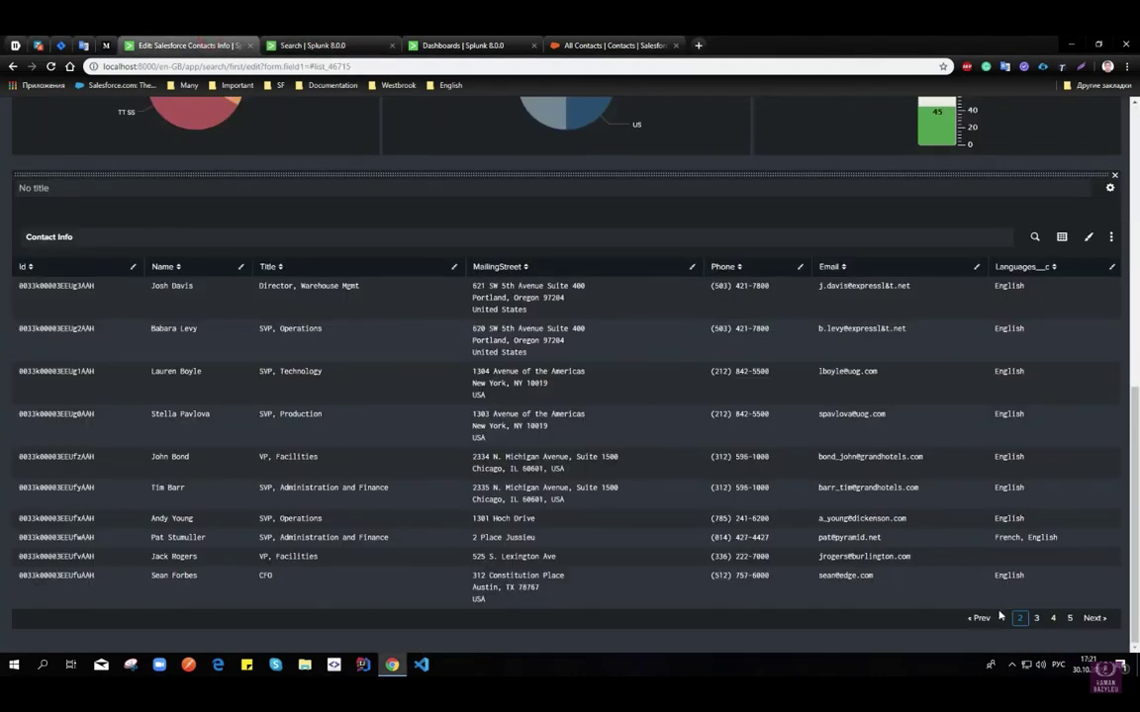
pyautogui.click(1033, 236)
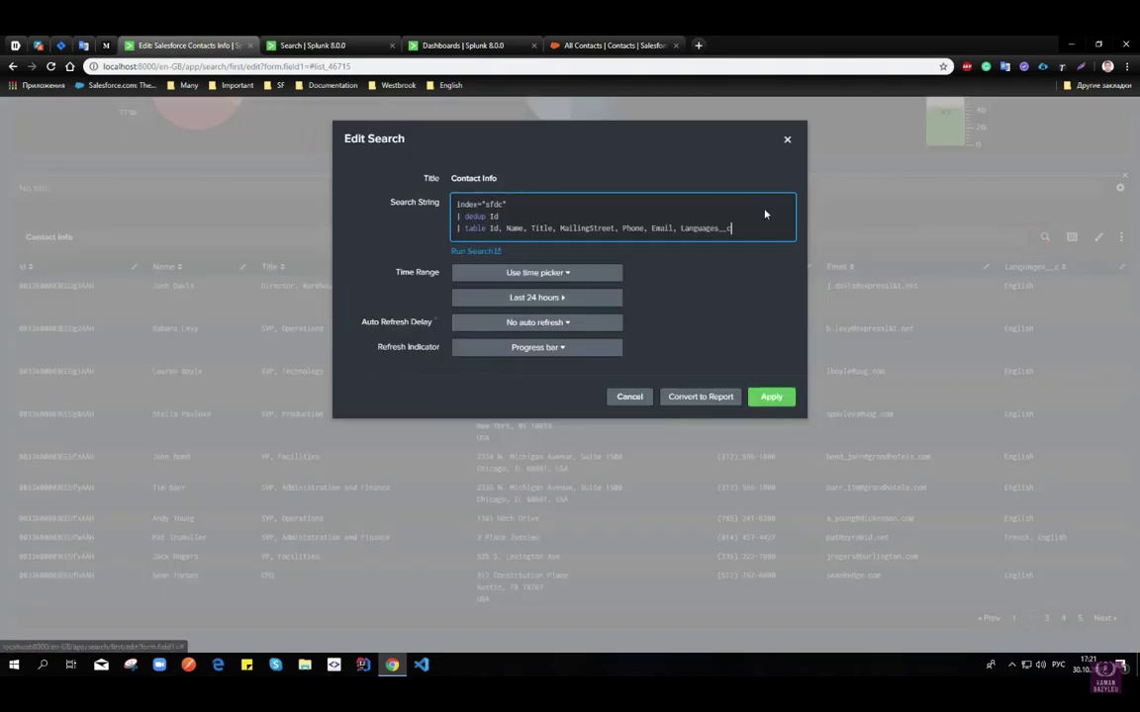
pyautogui.click(462, 203)
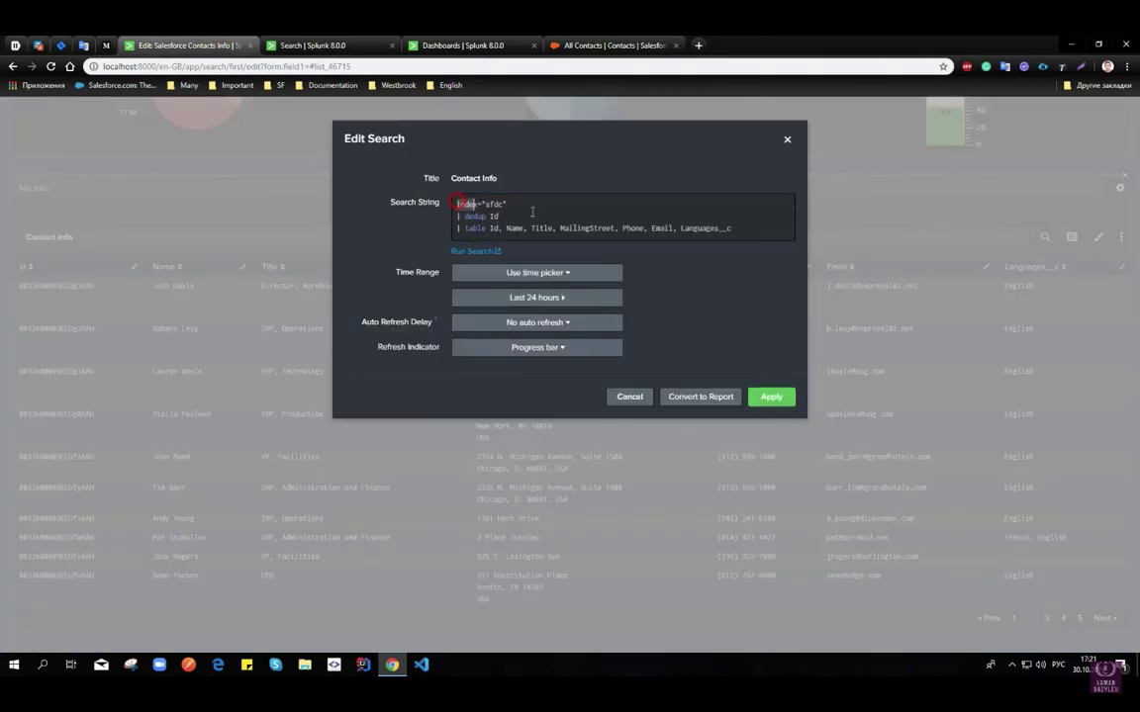
pyautogui.click(756, 230)
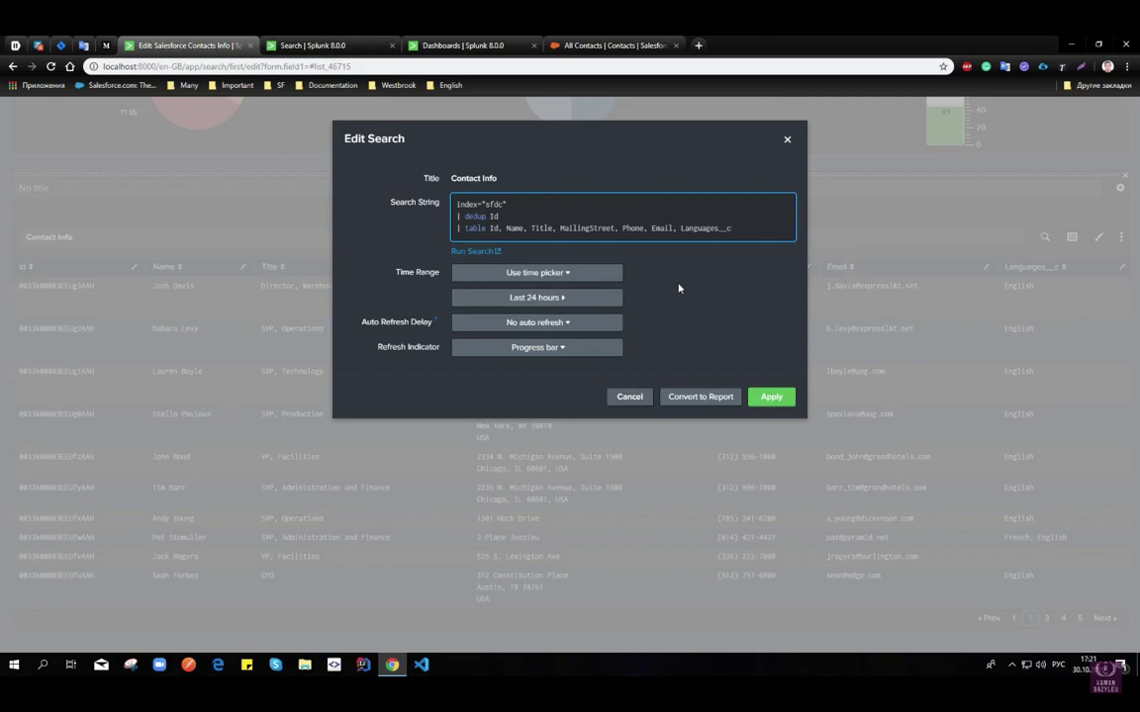
pyautogui.click(646, 299)
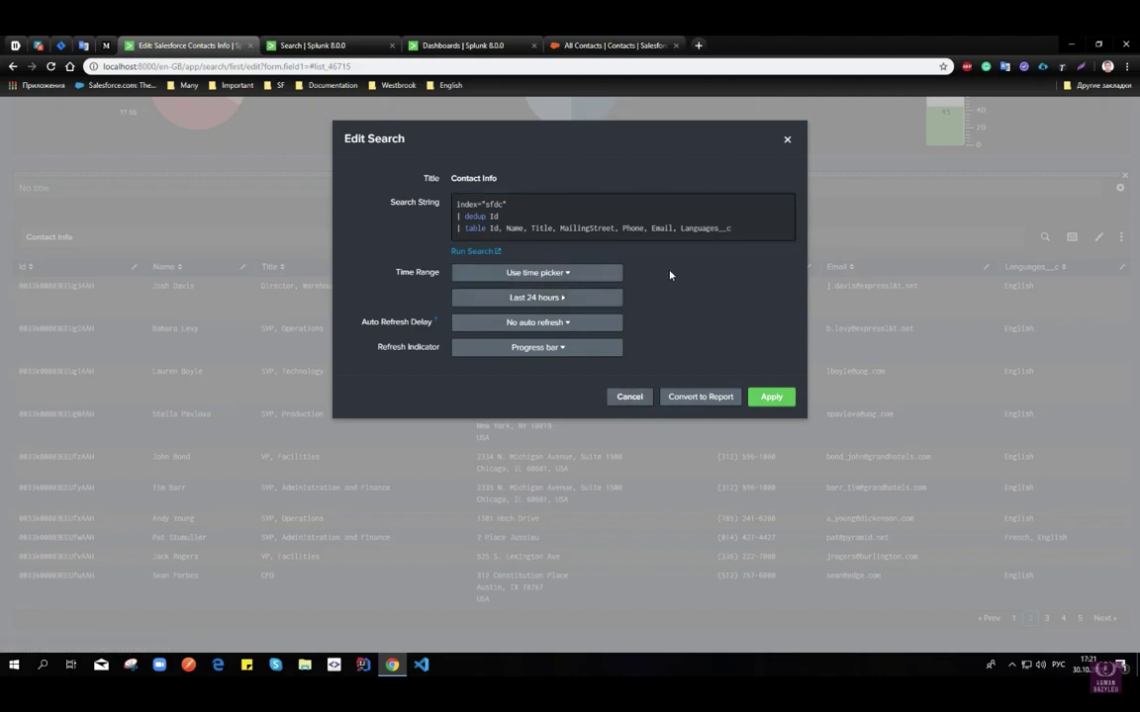
pyautogui.click(565, 298)
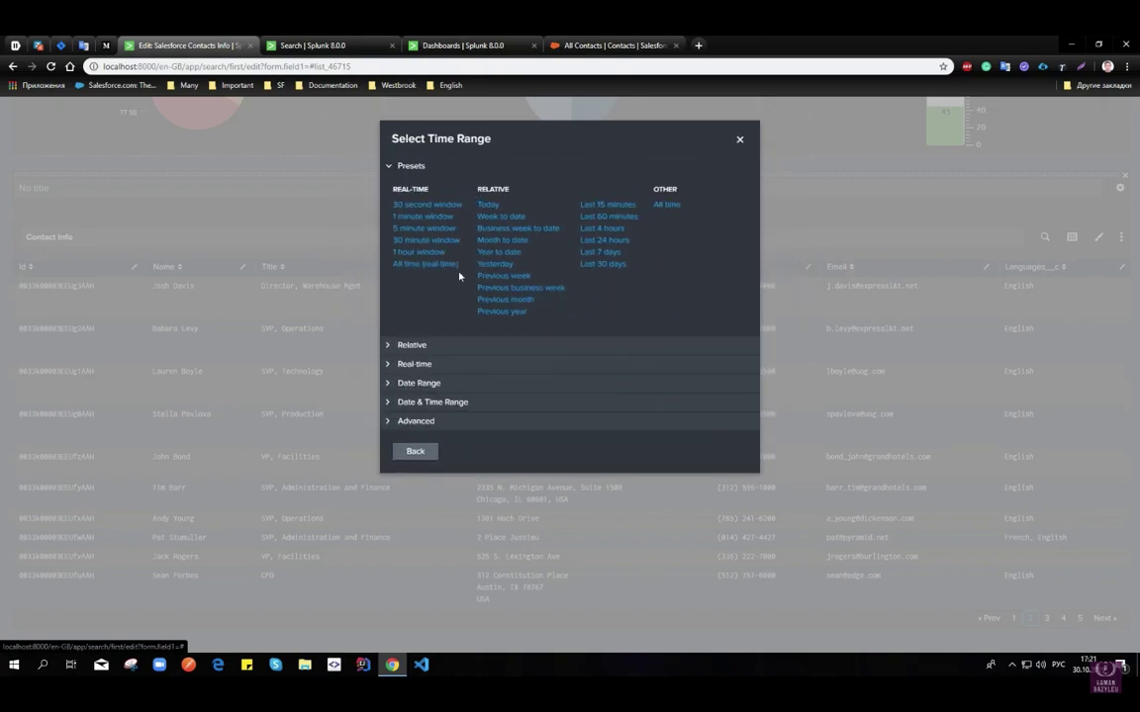
pyautogui.click(419, 453)
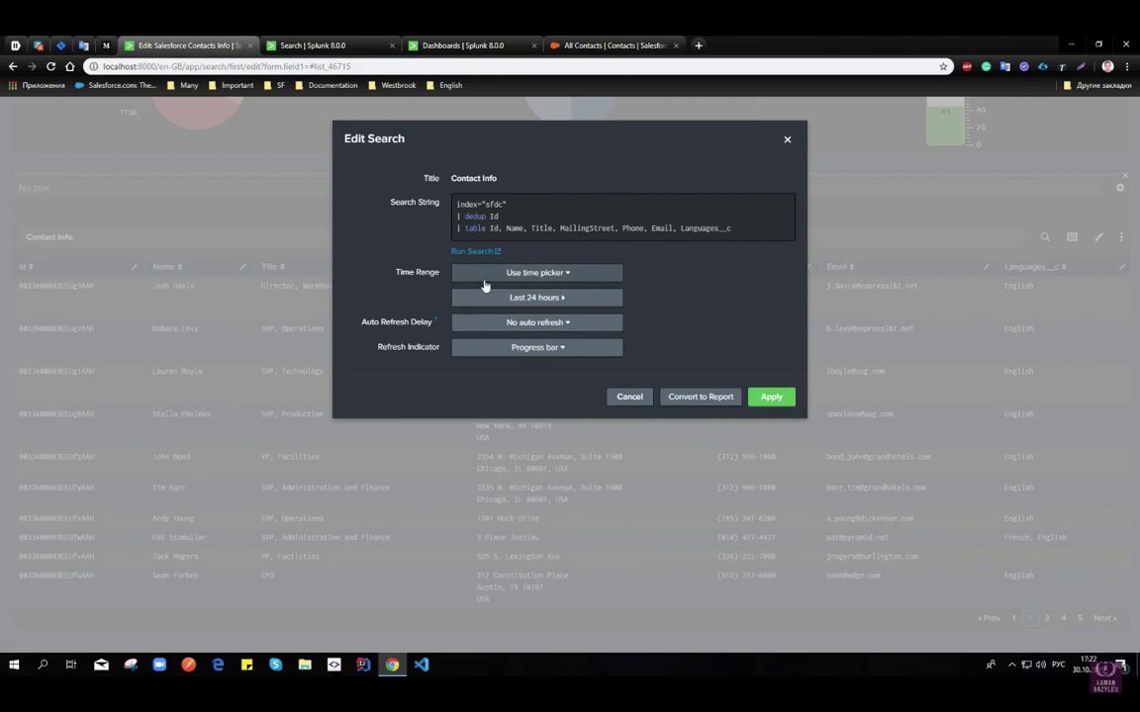
pyautogui.click(549, 273)
pyautogui.click(551, 274)
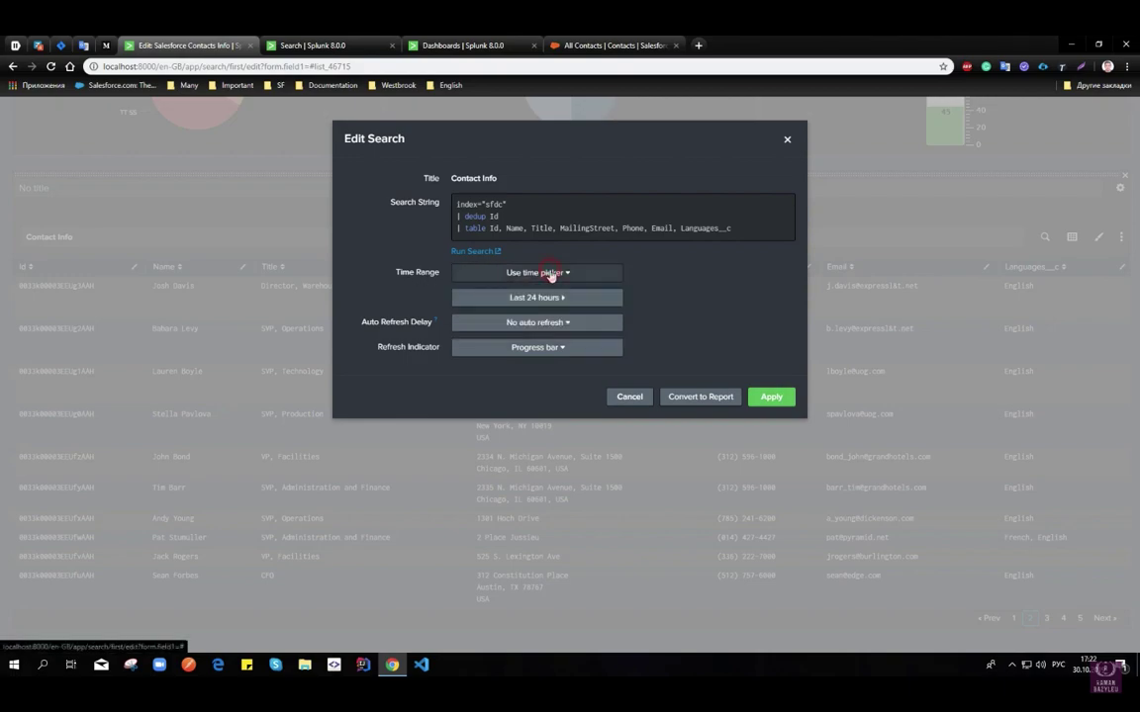
pyautogui.click(547, 298)
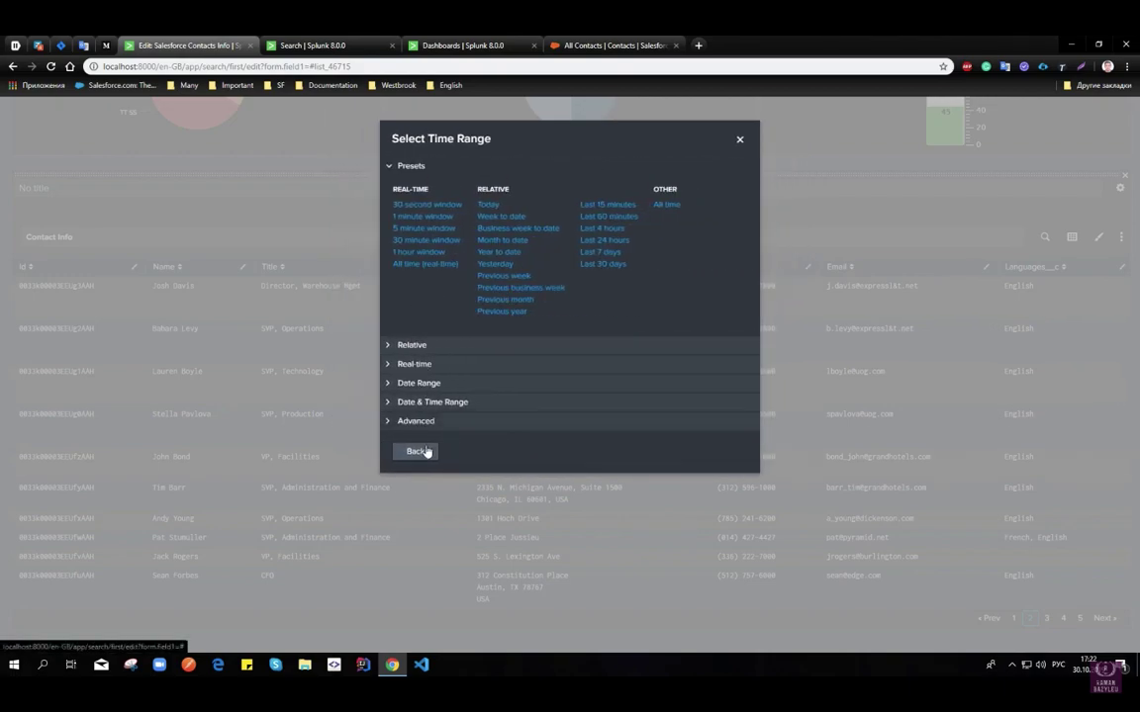
pyautogui.click(423, 452)
pyautogui.click(537, 273)
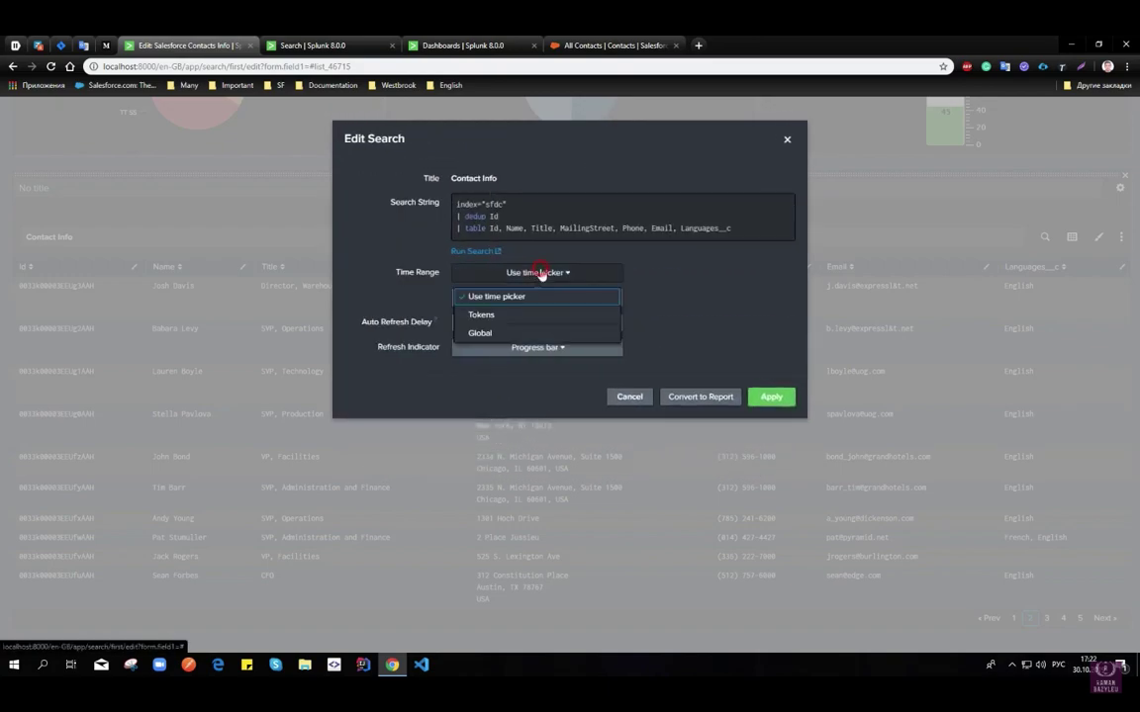
pyautogui.click(510, 316)
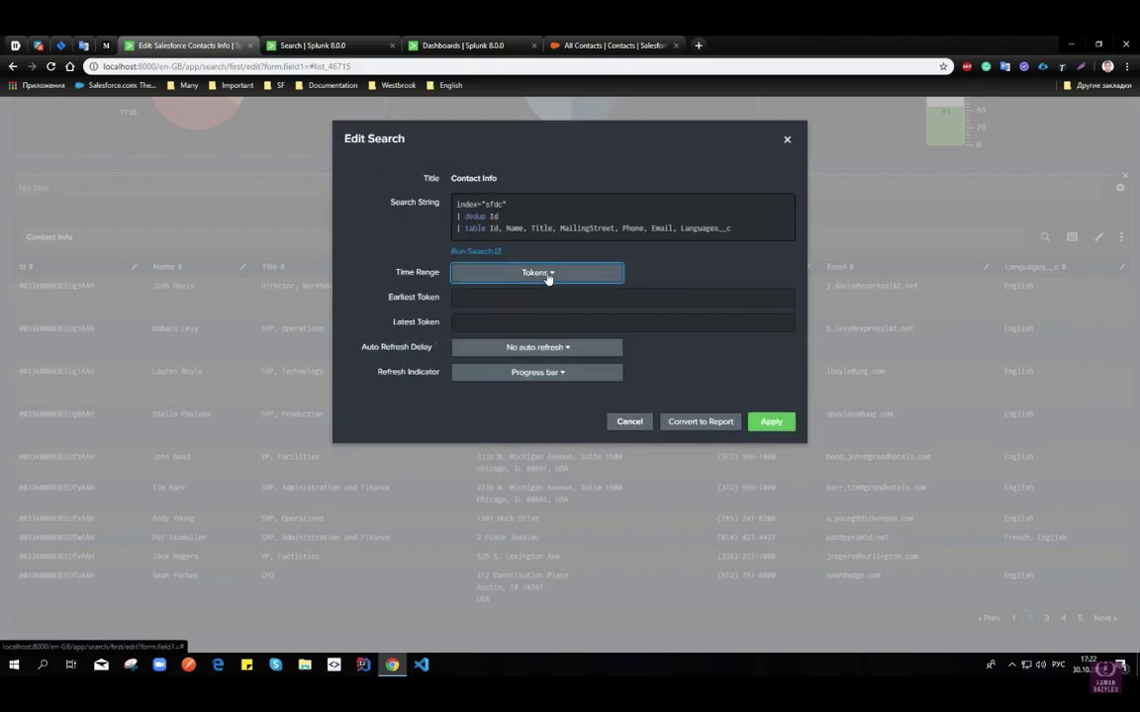
pyautogui.click(540, 273)
pyautogui.click(505, 332)
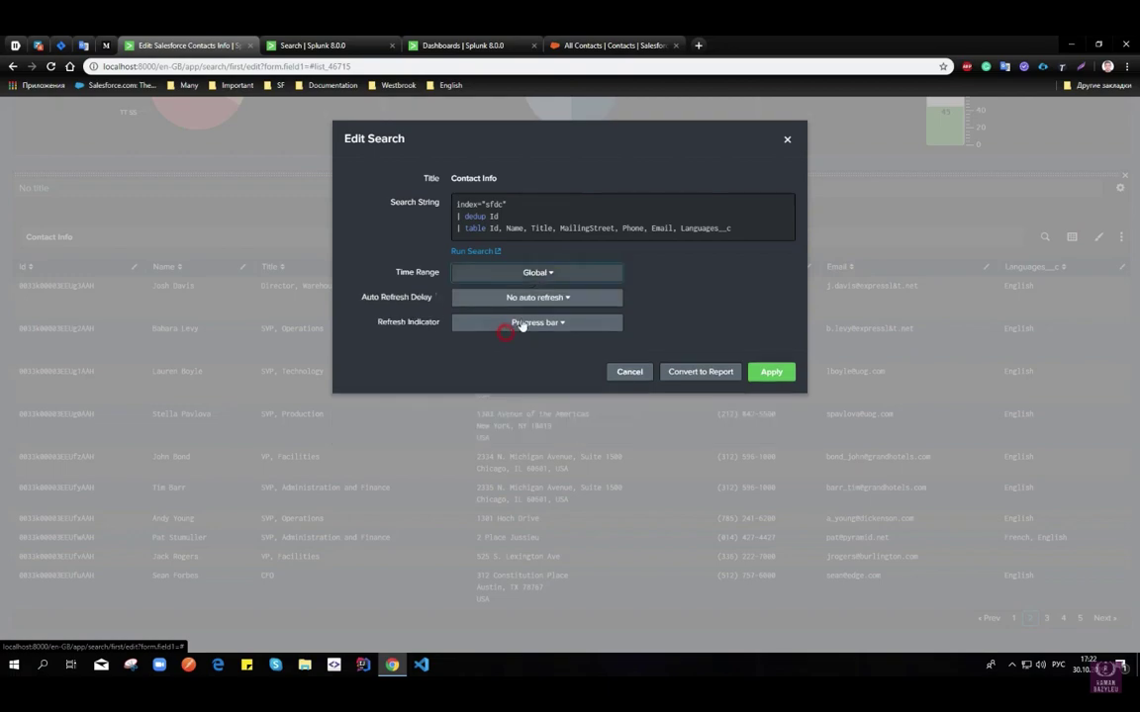
pyautogui.click(537, 273)
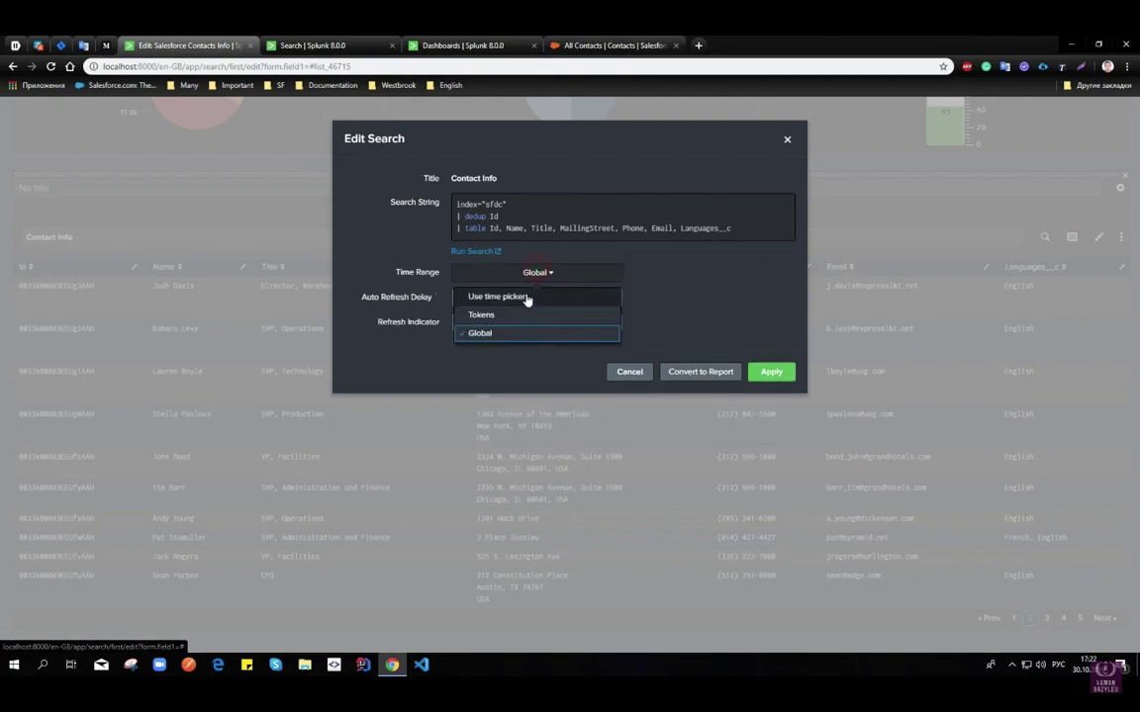
pyautogui.click(526, 297)
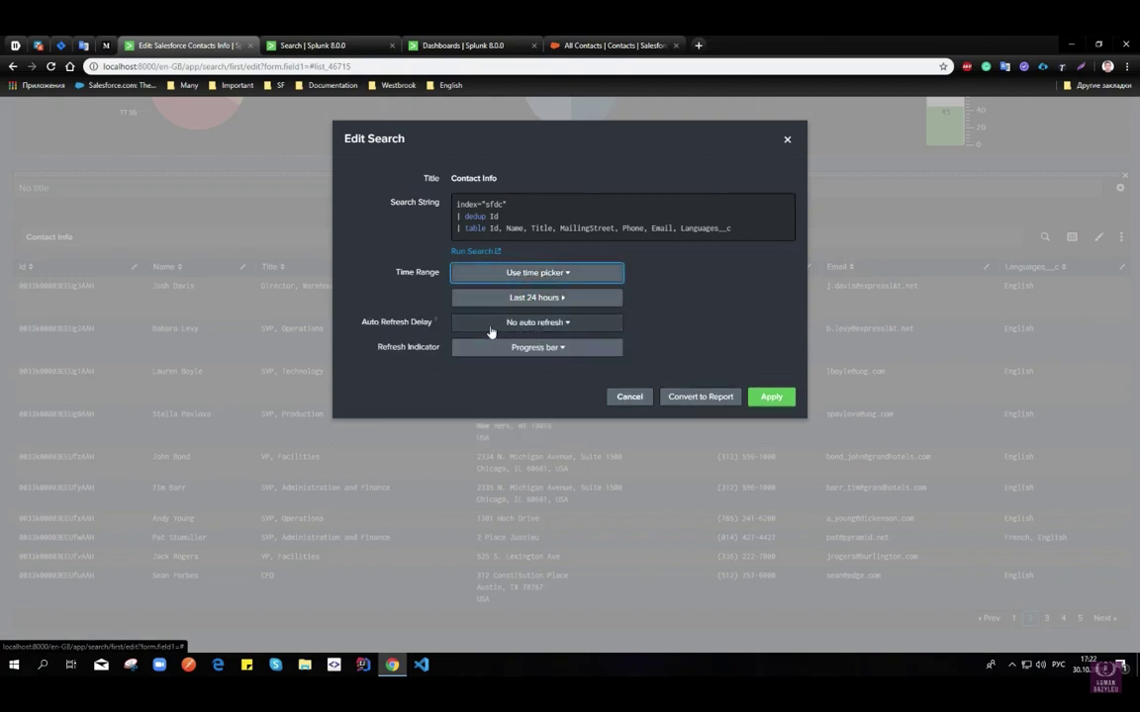
pyautogui.click(539, 325)
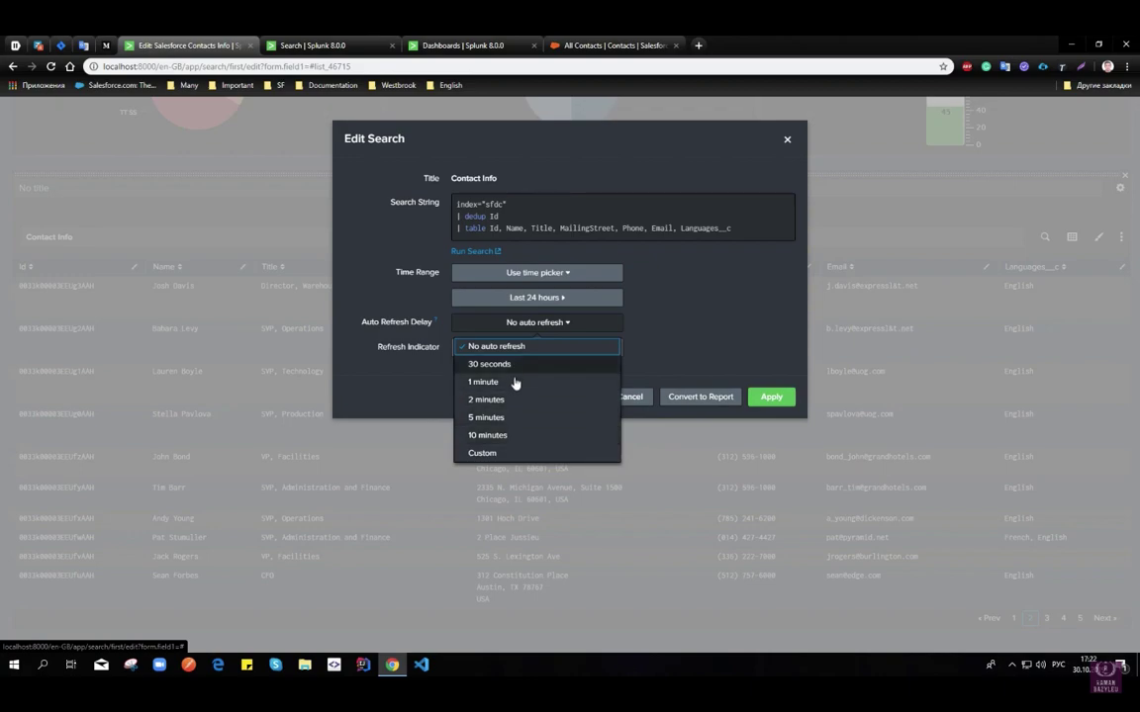
pyautogui.click(512, 453)
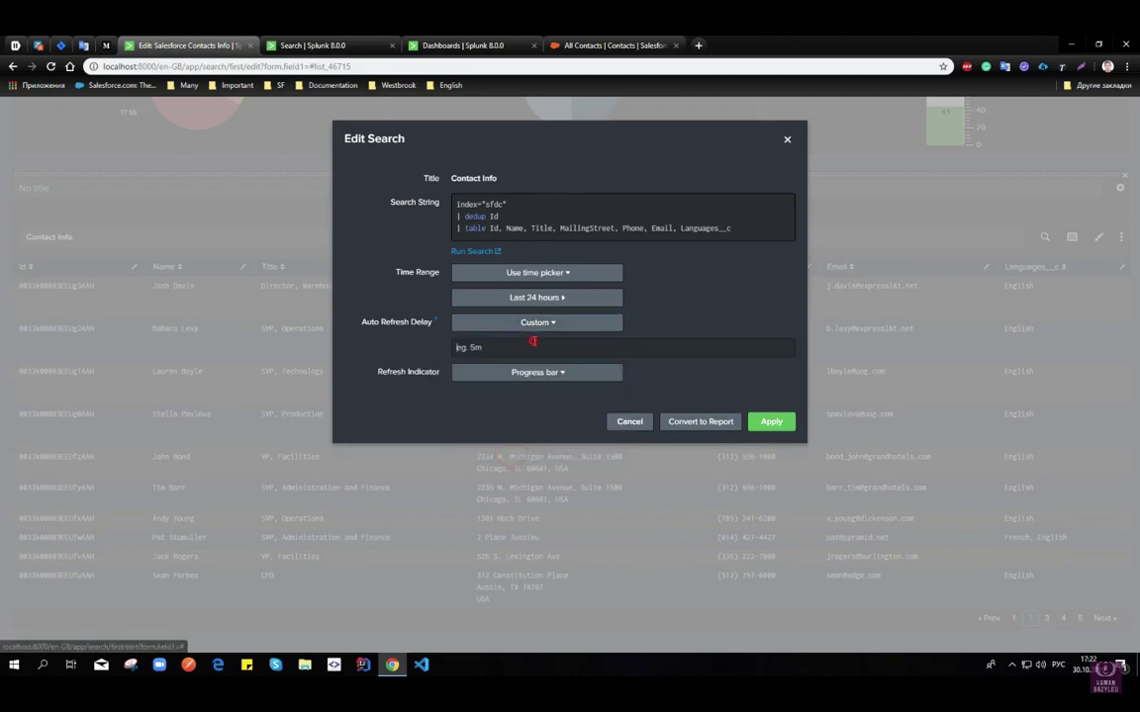
pyautogui.click(526, 349)
pyautogui.click(536, 322)
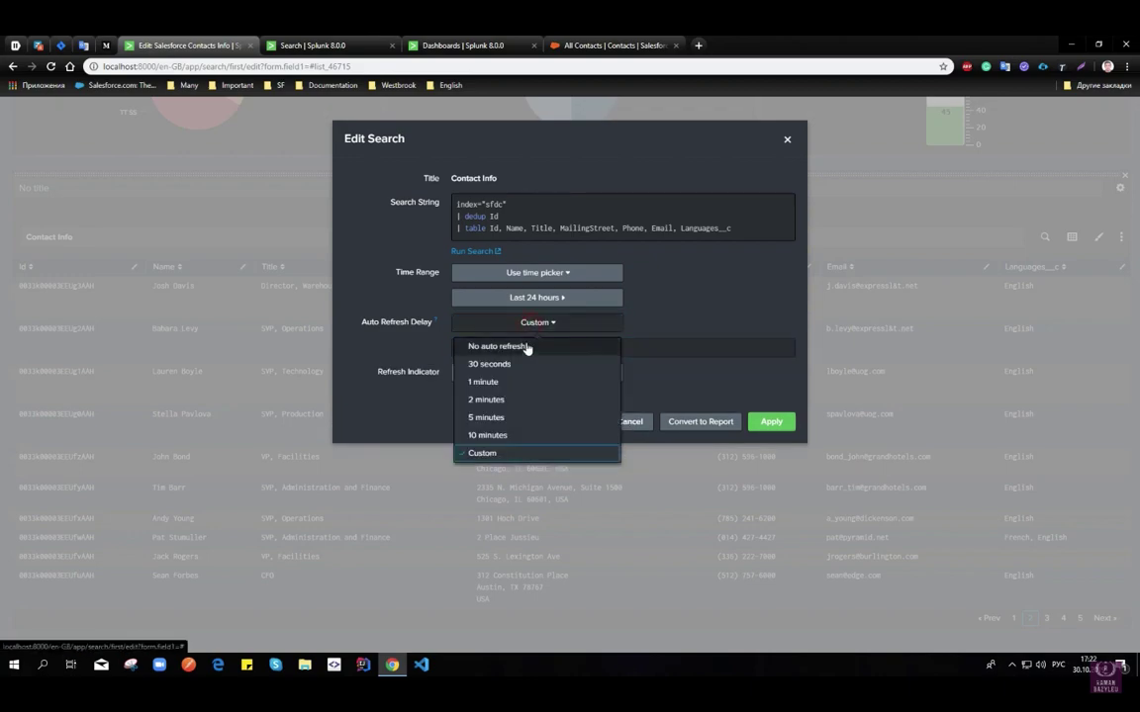
pyautogui.click(534, 347)
pyautogui.click(535, 352)
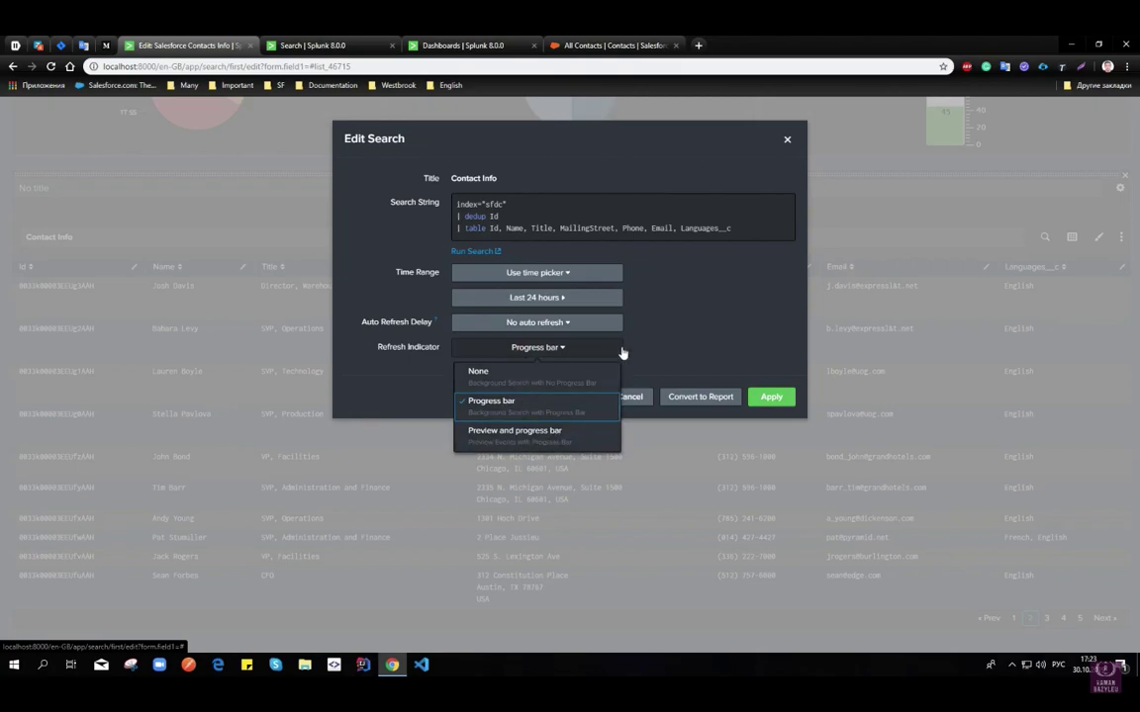
pyautogui.click(548, 352)
pyautogui.click(628, 396)
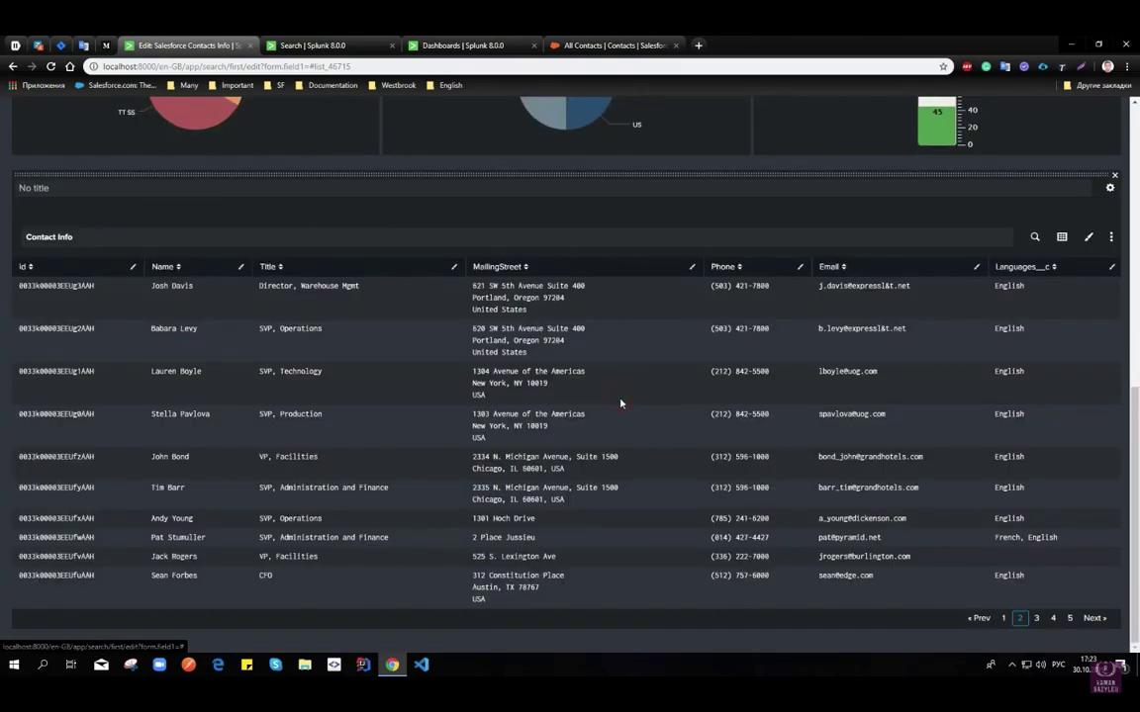
pyautogui.scroll(10, 374, 238)
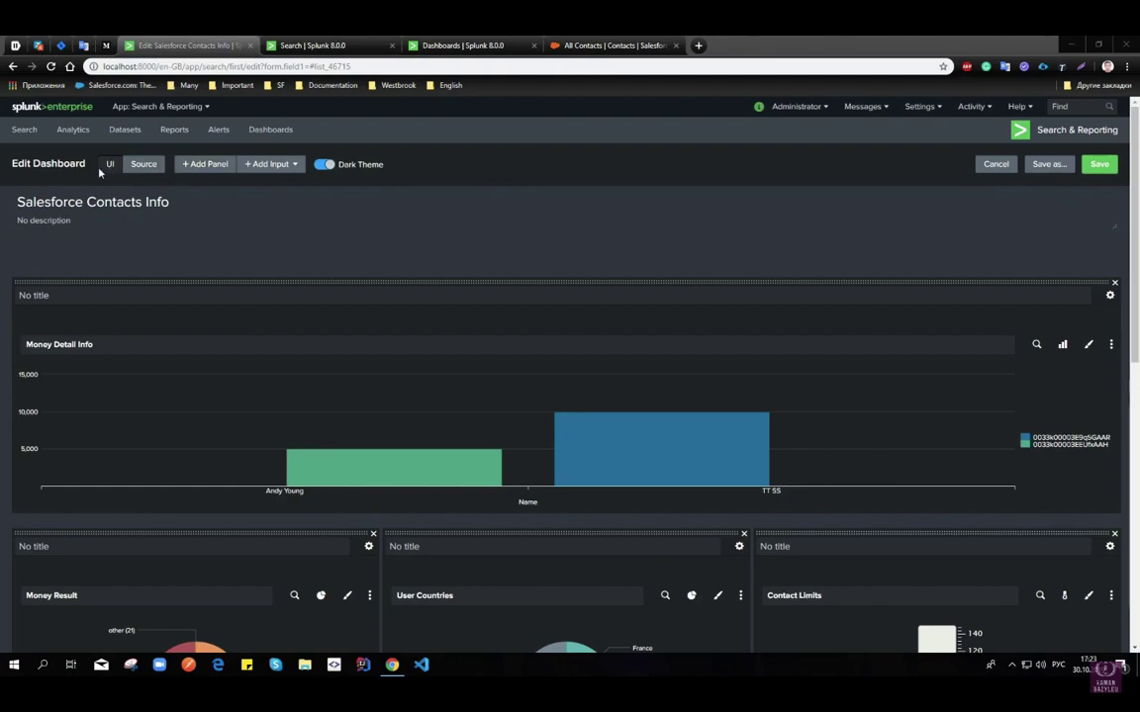
pyautogui.scroll(-6, 287, 282)
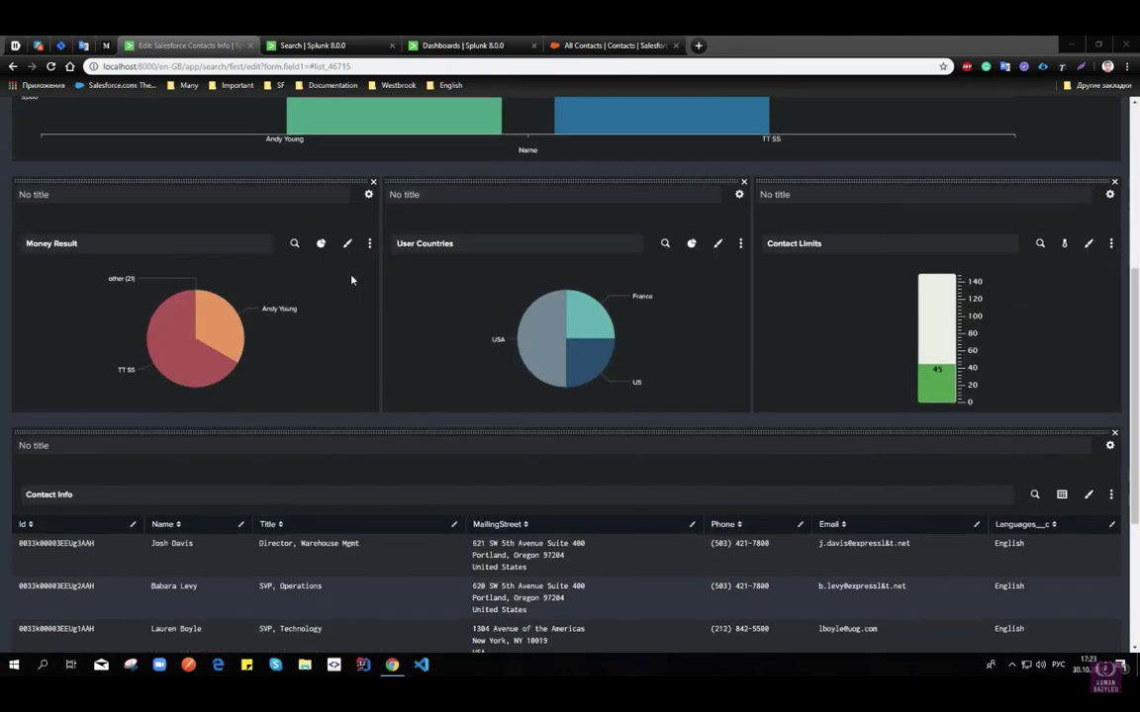
pyautogui.scroll(8, 725, 502)
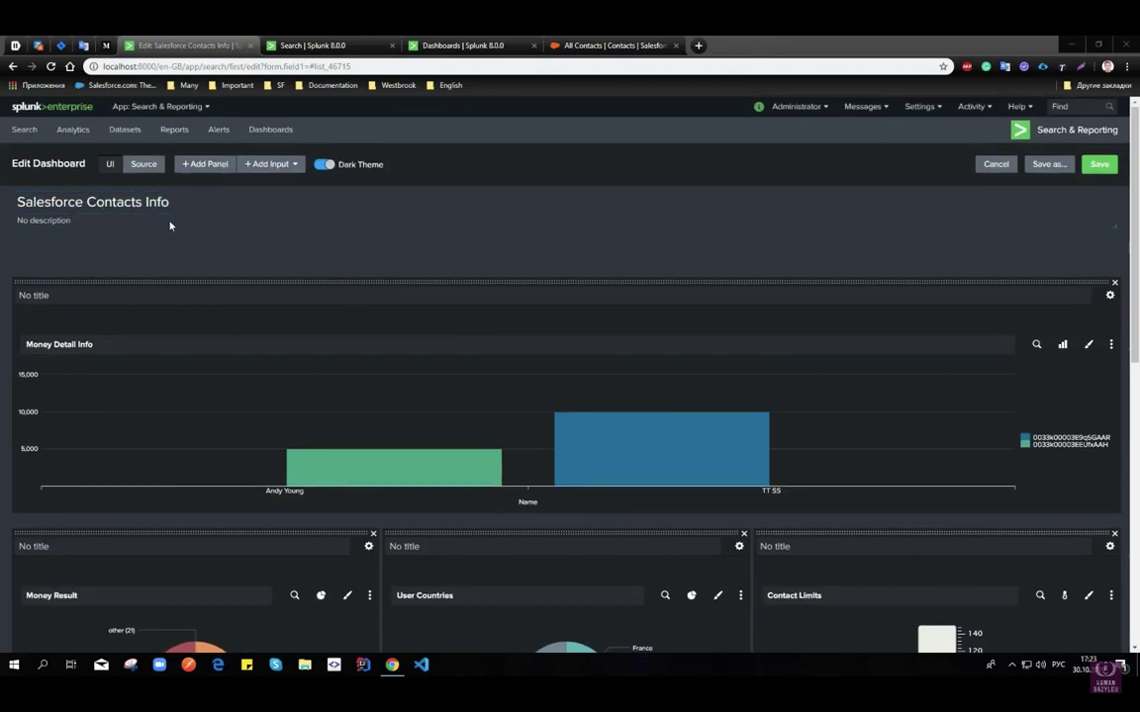
pyautogui.click(144, 165)
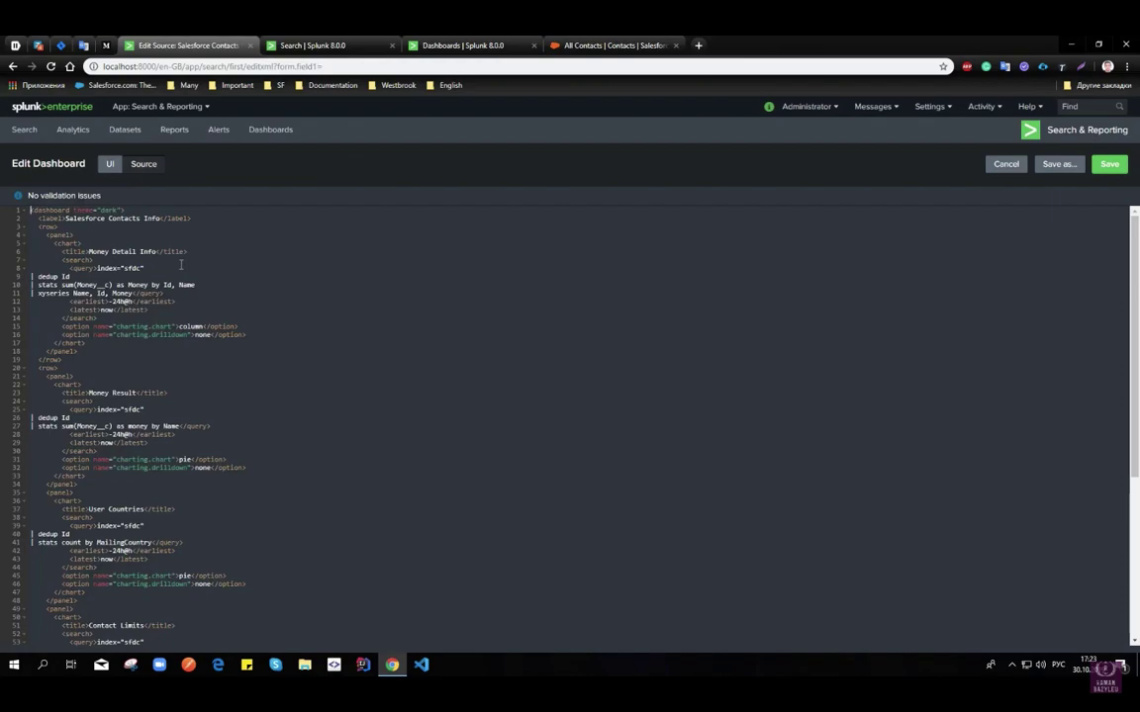
pyautogui.scroll(-5, 240, 509)
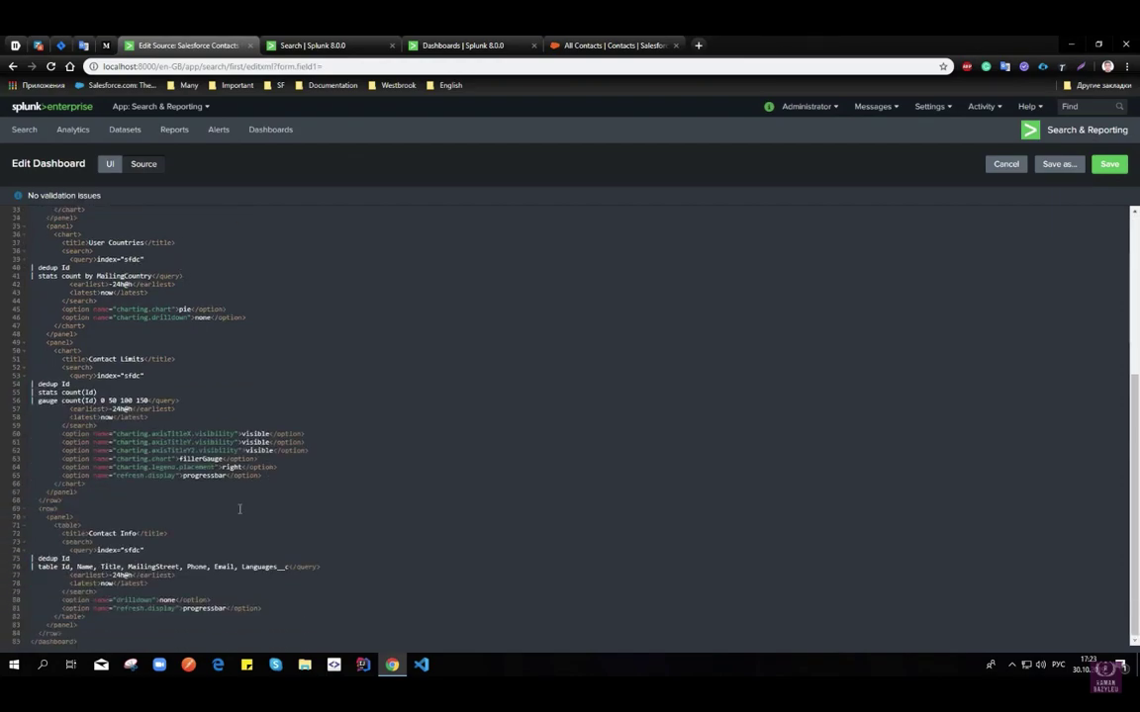
pyautogui.moveTo(101, 581); pyautogui.dragTo(60, 226)
pyautogui.click(206, 361)
pyautogui.scroll(5, 214, 364)
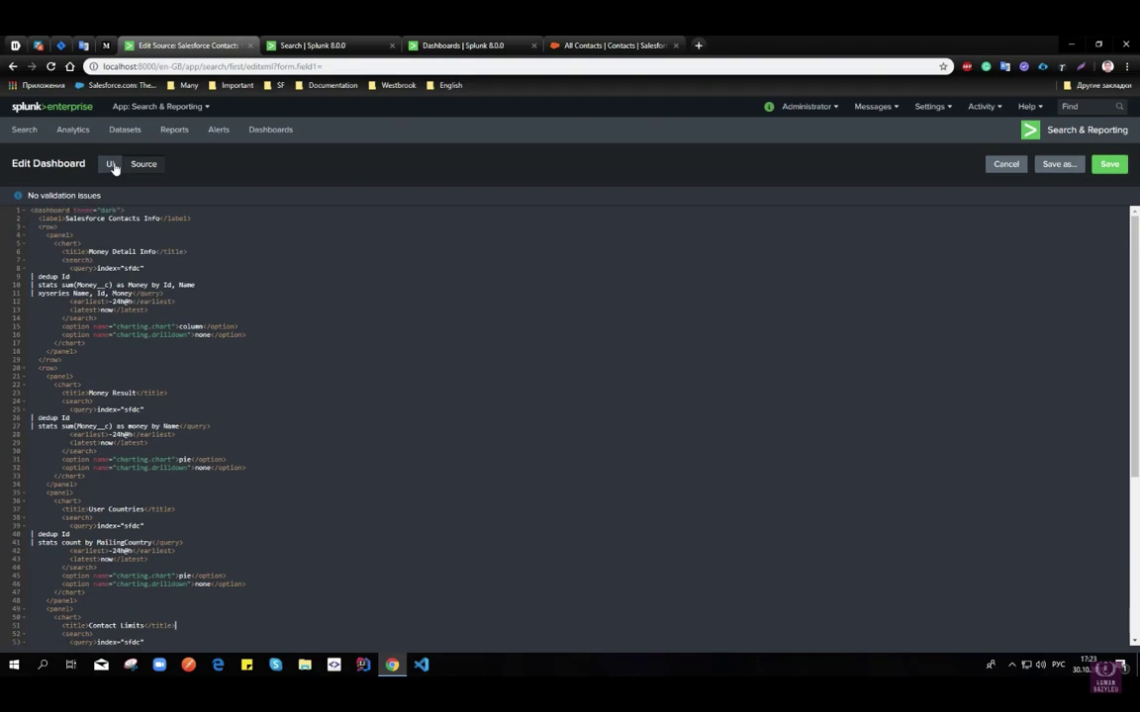
pyautogui.click(110, 164)
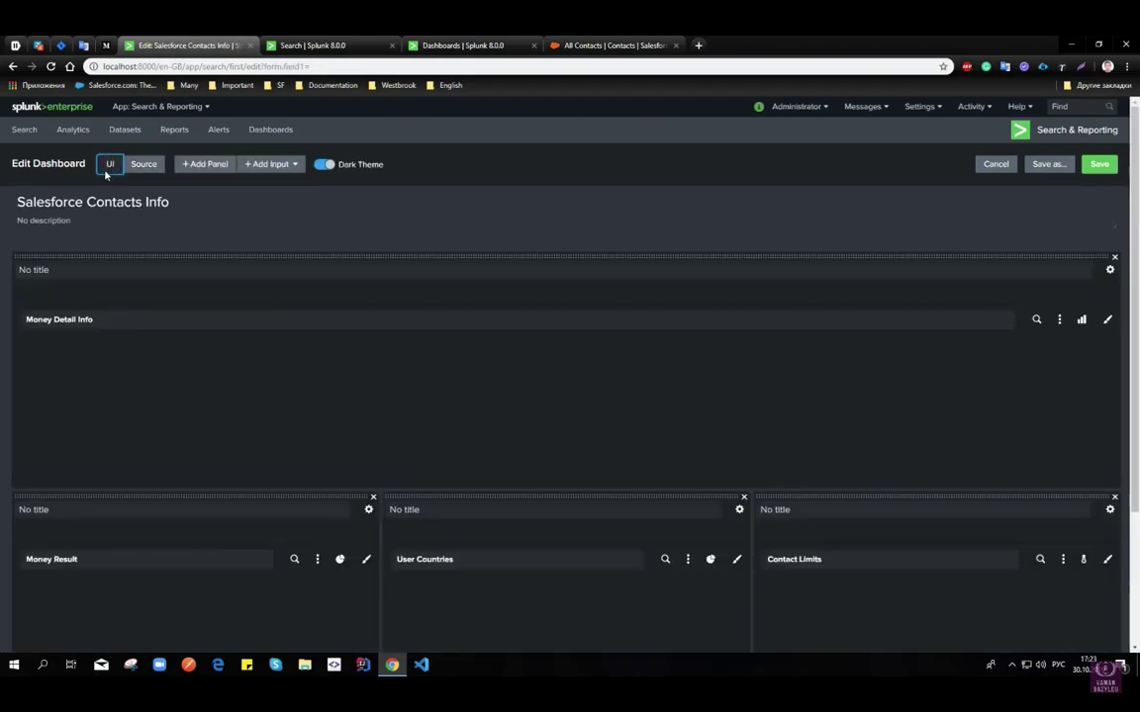
pyautogui.click(228, 220)
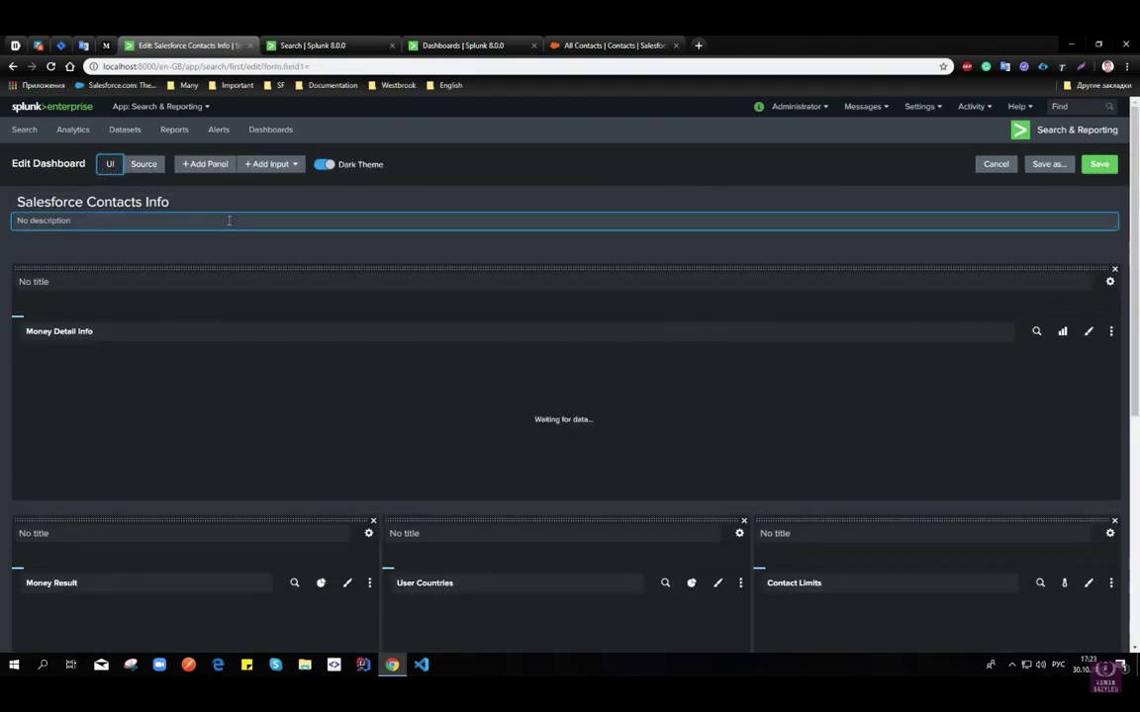
pyautogui.click(259, 197)
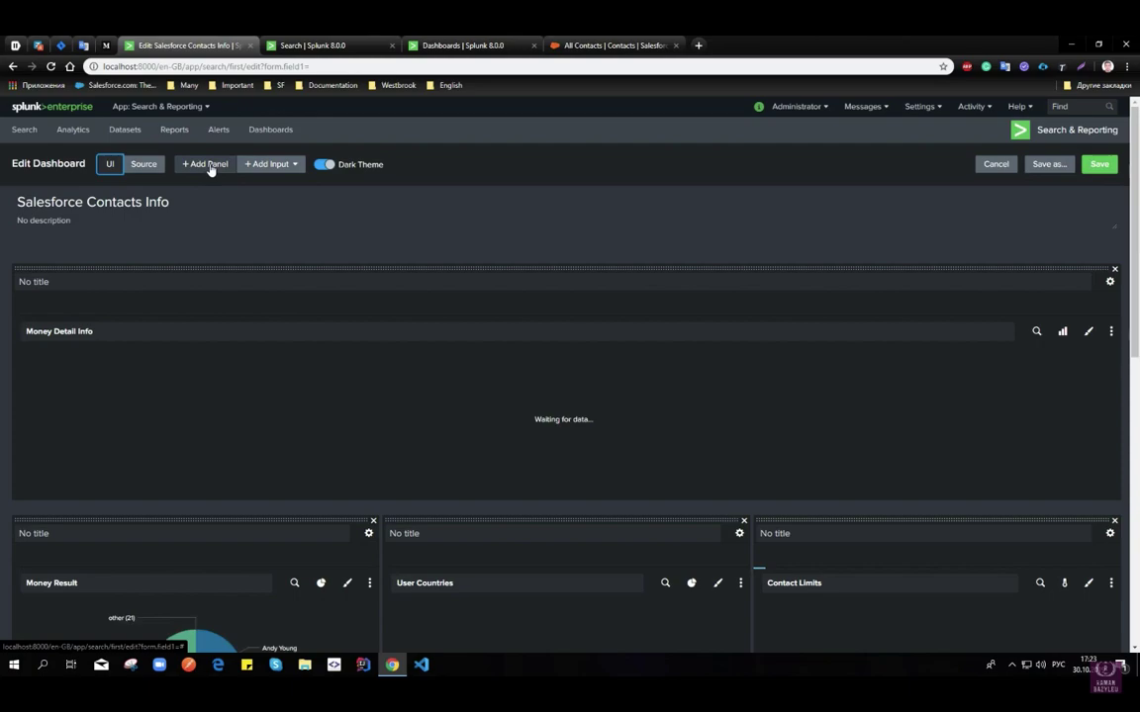
pyautogui.click(276, 166)
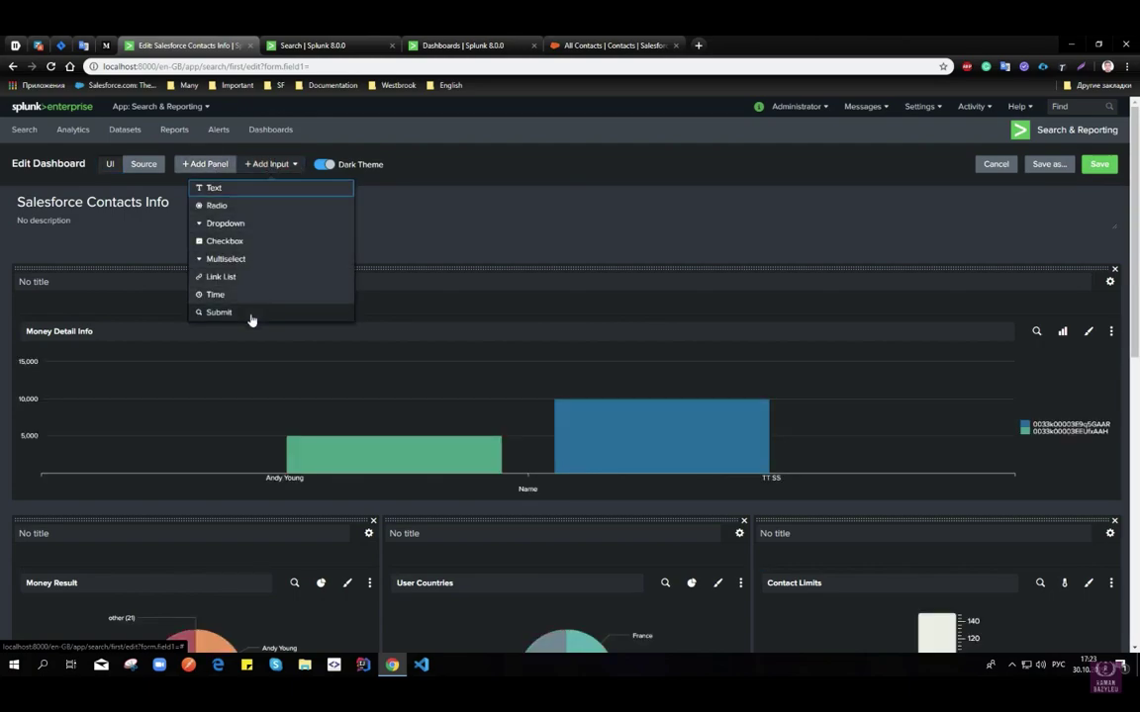
pyautogui.click(236, 190)
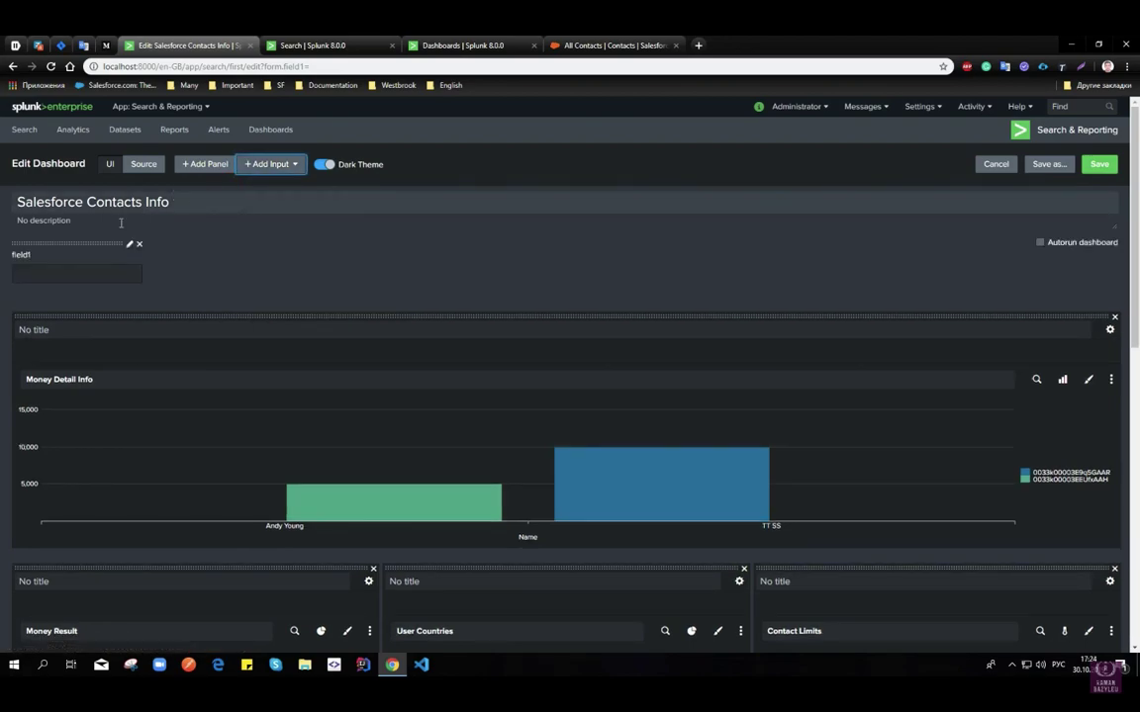
pyautogui.click(289, 163)
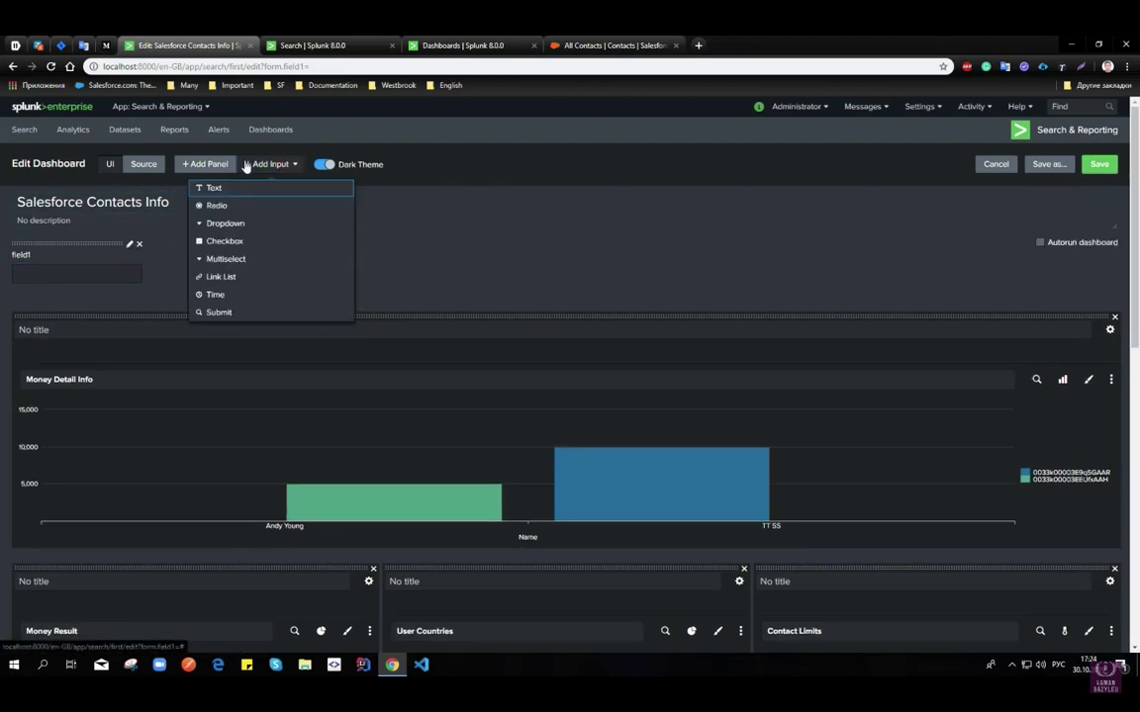
pyautogui.click(232, 210)
pyautogui.click(269, 164)
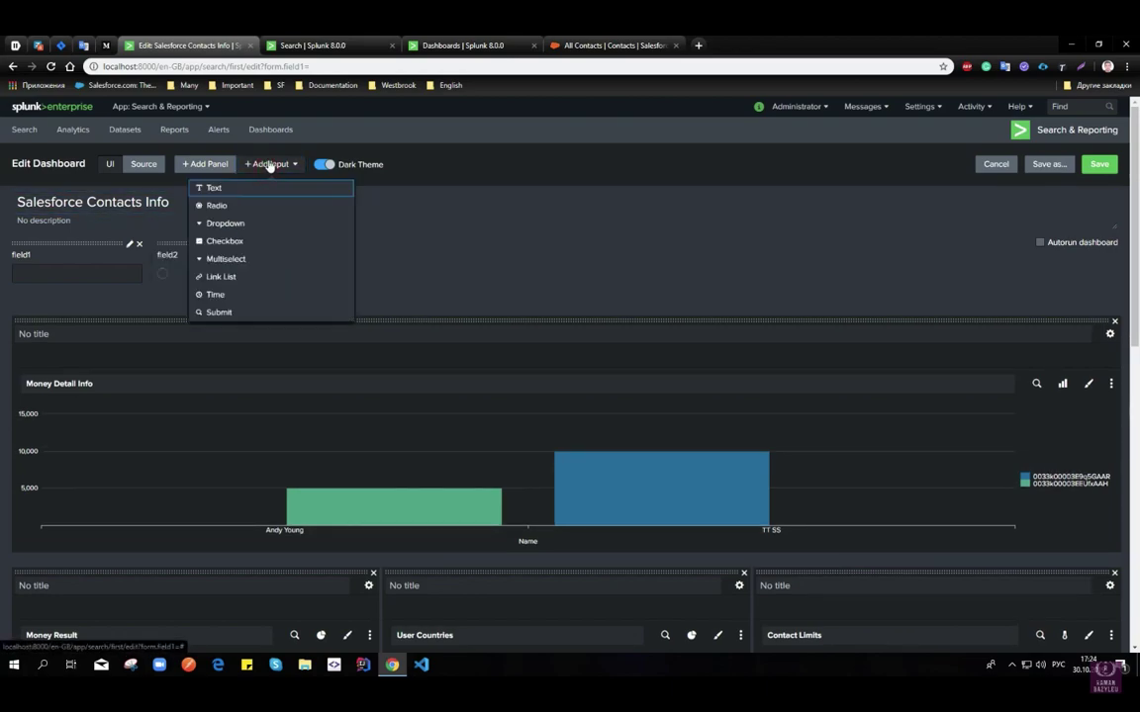
pyautogui.click(251, 226)
pyautogui.click(269, 164)
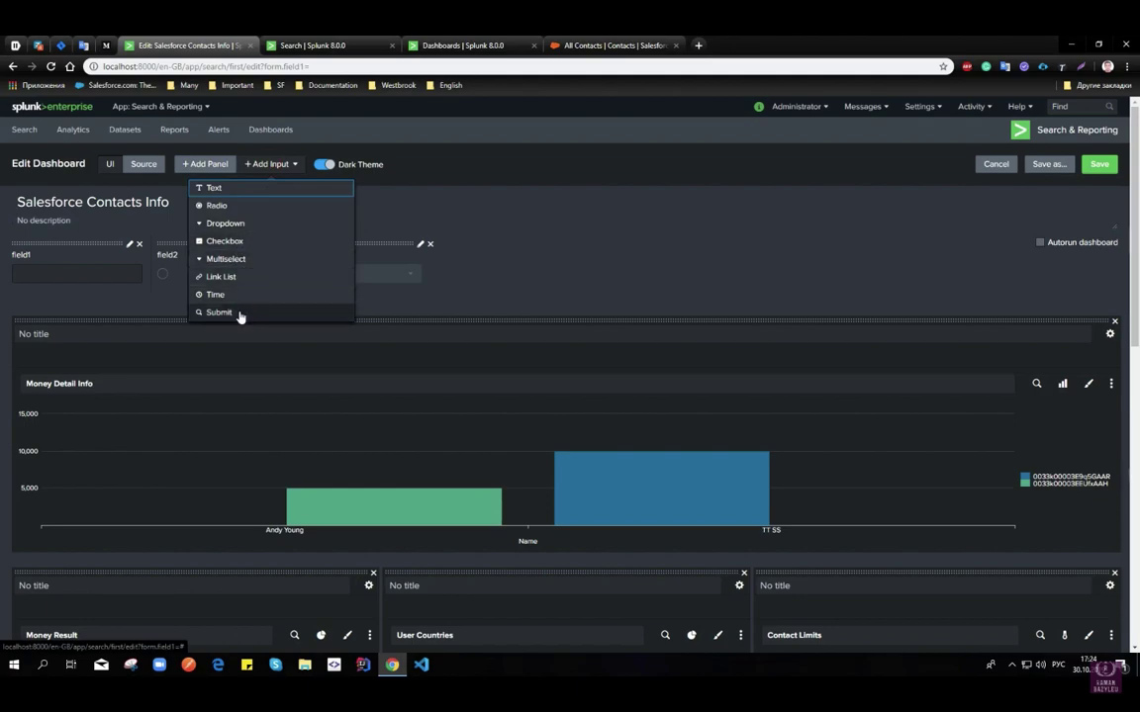
pyautogui.click(360, 301)
pyautogui.click(430, 244)
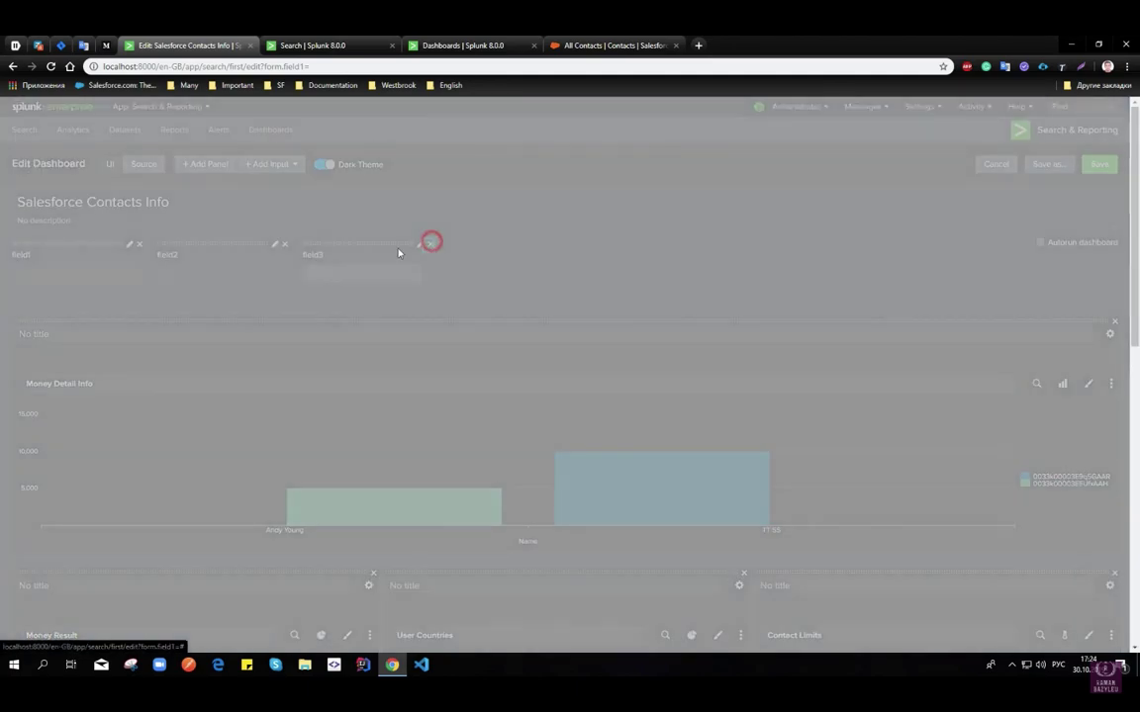
pyautogui.click(692, 218)
pyautogui.click(284, 243)
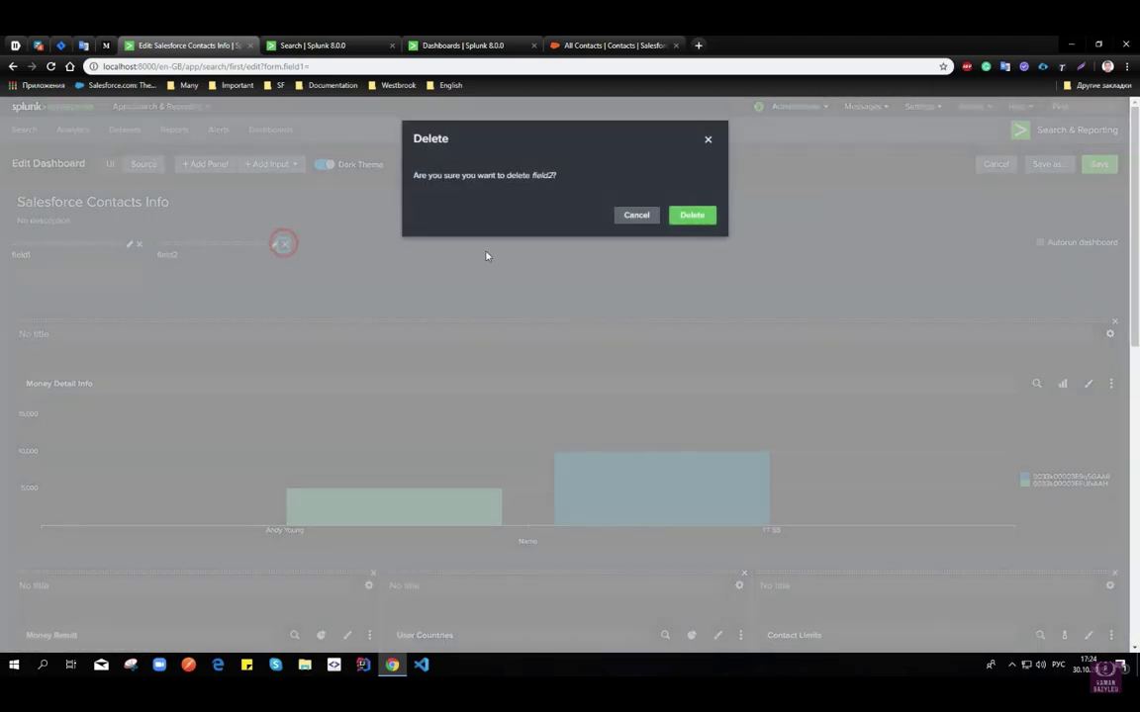
pyautogui.click(692, 218)
pyautogui.click(142, 245)
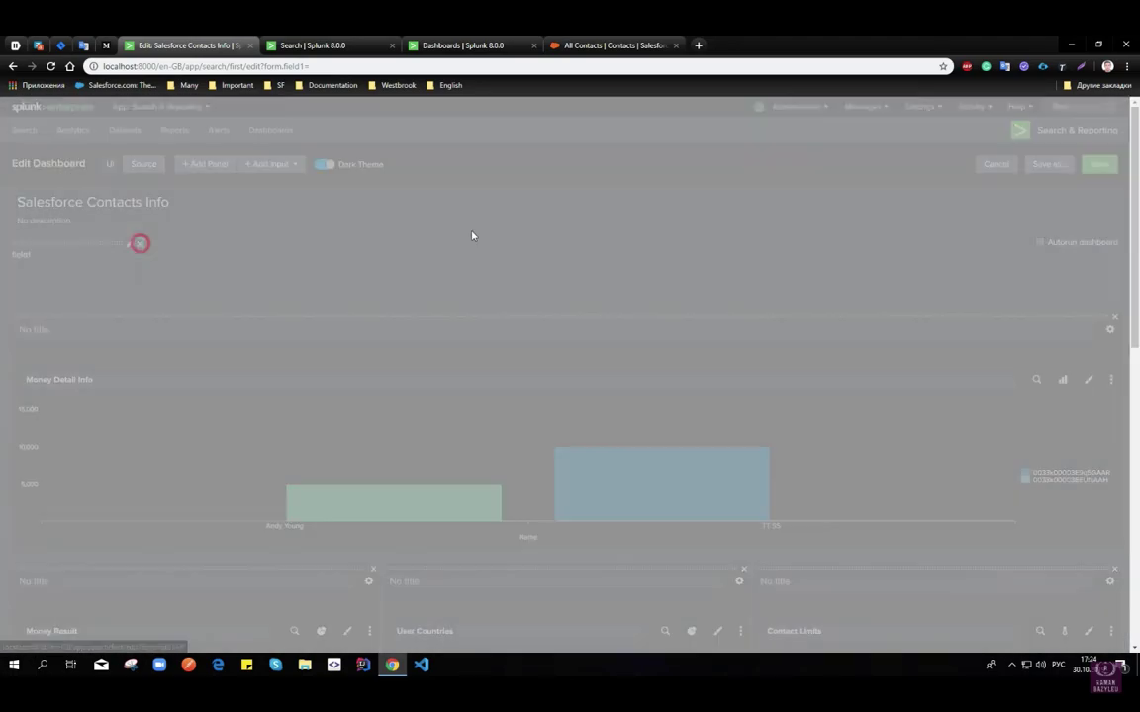
pyautogui.click(692, 216)
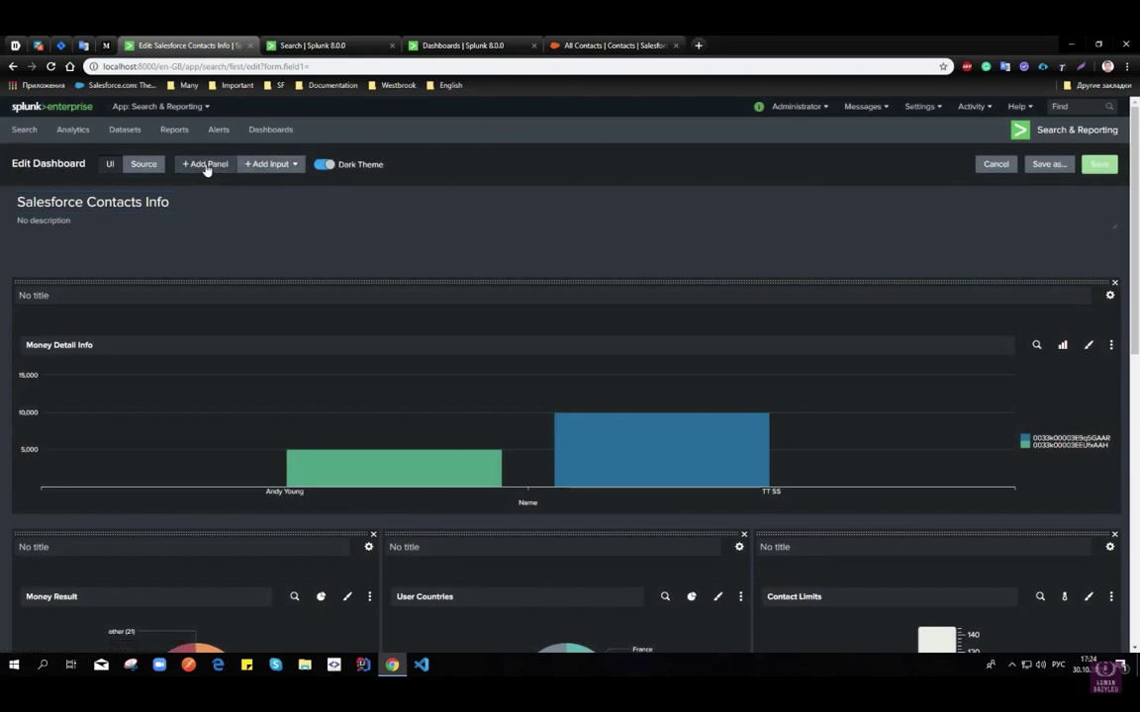
pyautogui.click(204, 166)
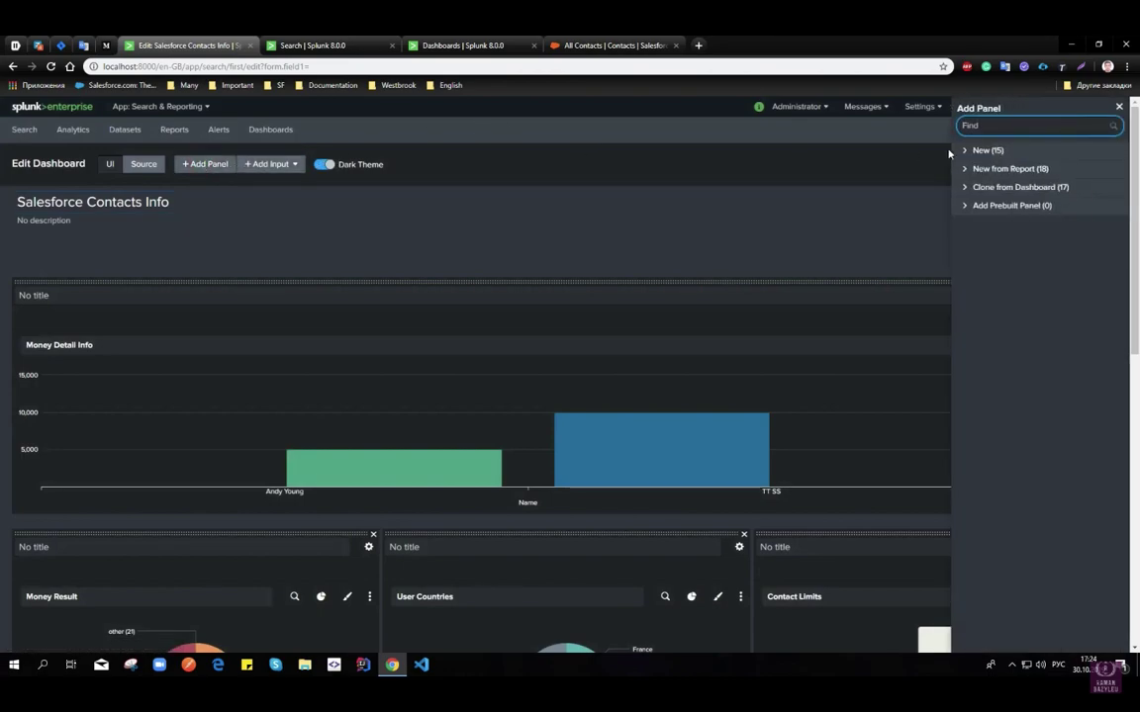
pyautogui.click(987, 151)
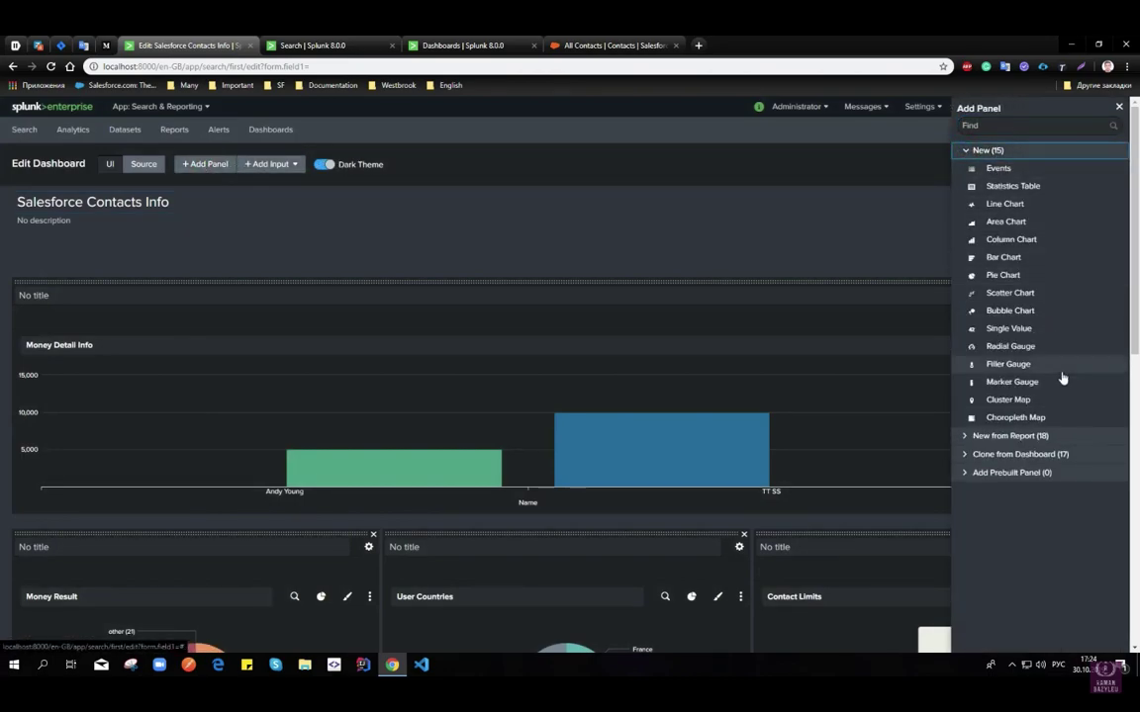
pyautogui.scroll(-2, 1061, 378)
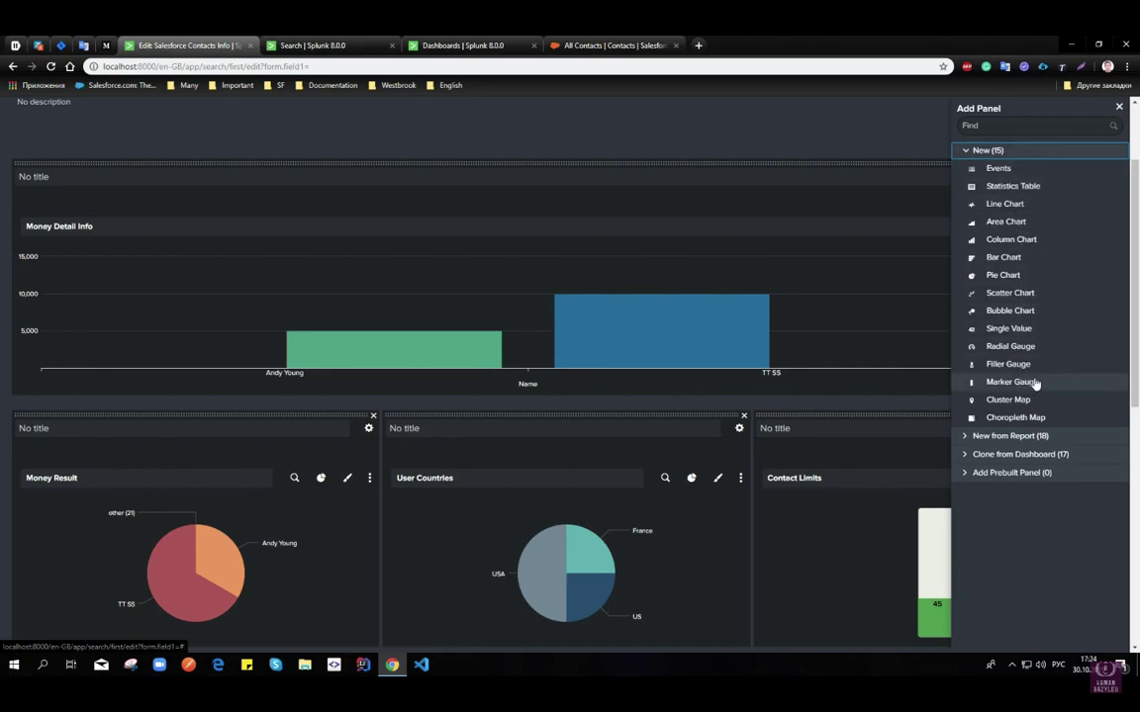
pyautogui.scroll(-2, 803, 198)
pyautogui.scroll(3, 772, 208)
pyautogui.click(763, 196)
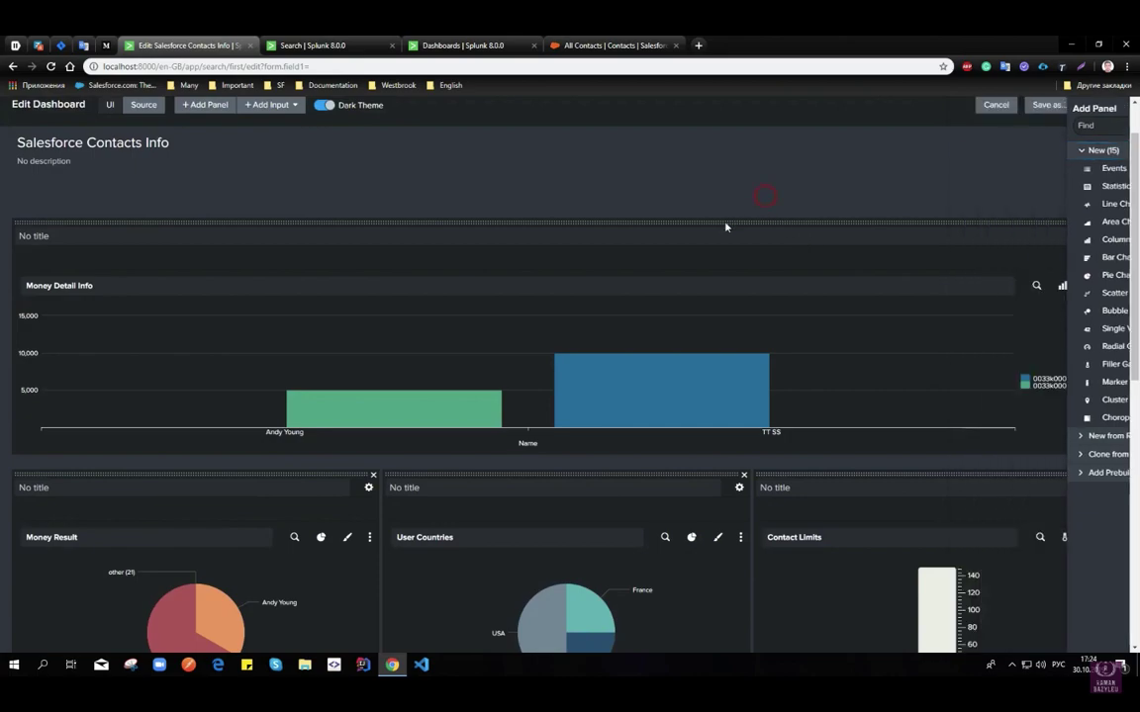
pyautogui.scroll(-2, 752, 213)
pyautogui.scroll(1, 356, 386)
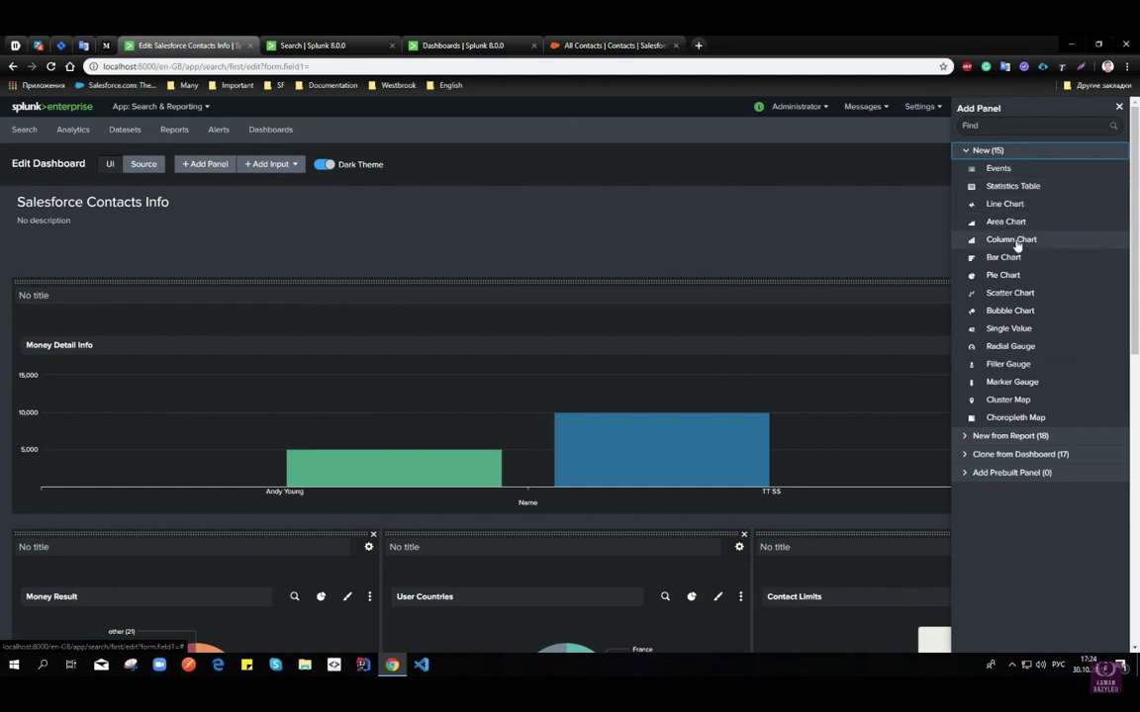
pyautogui.click(1013, 244)
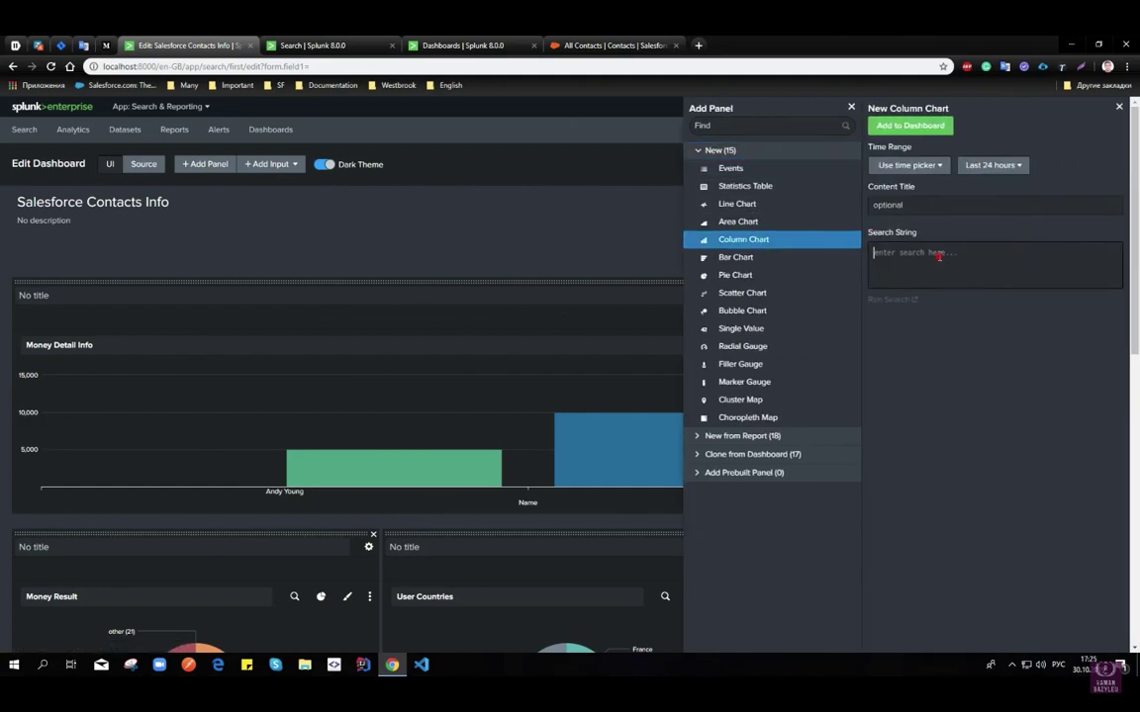
pyautogui.click(915, 253)
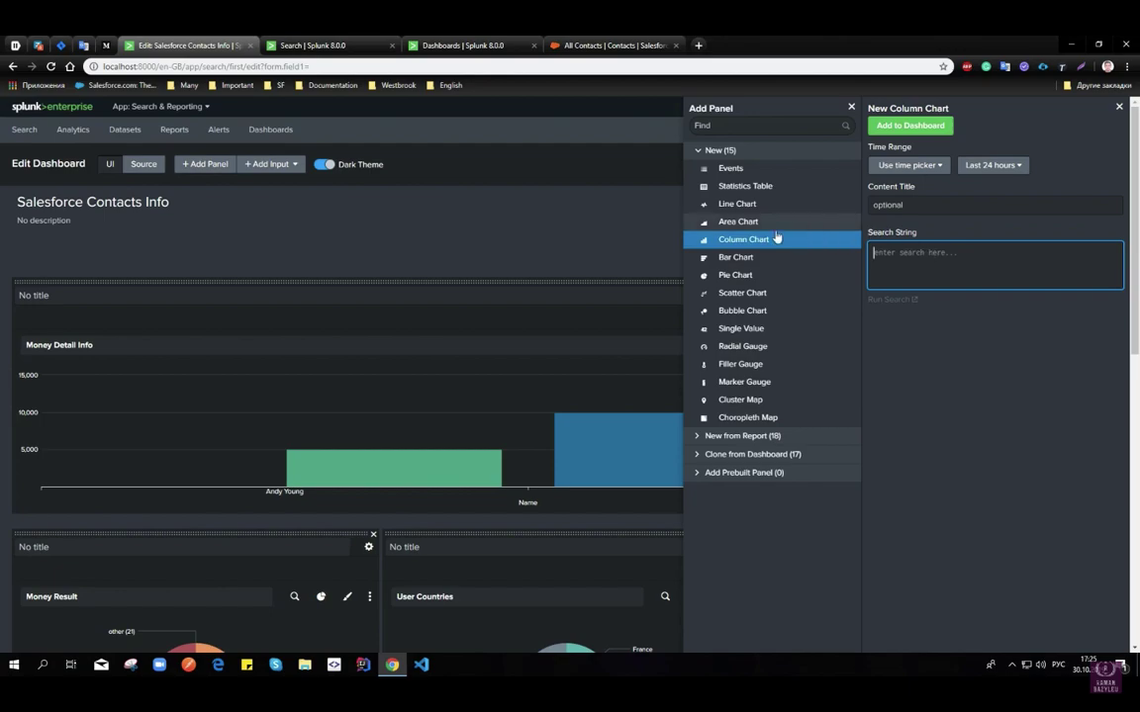
pyautogui.click(924, 204)
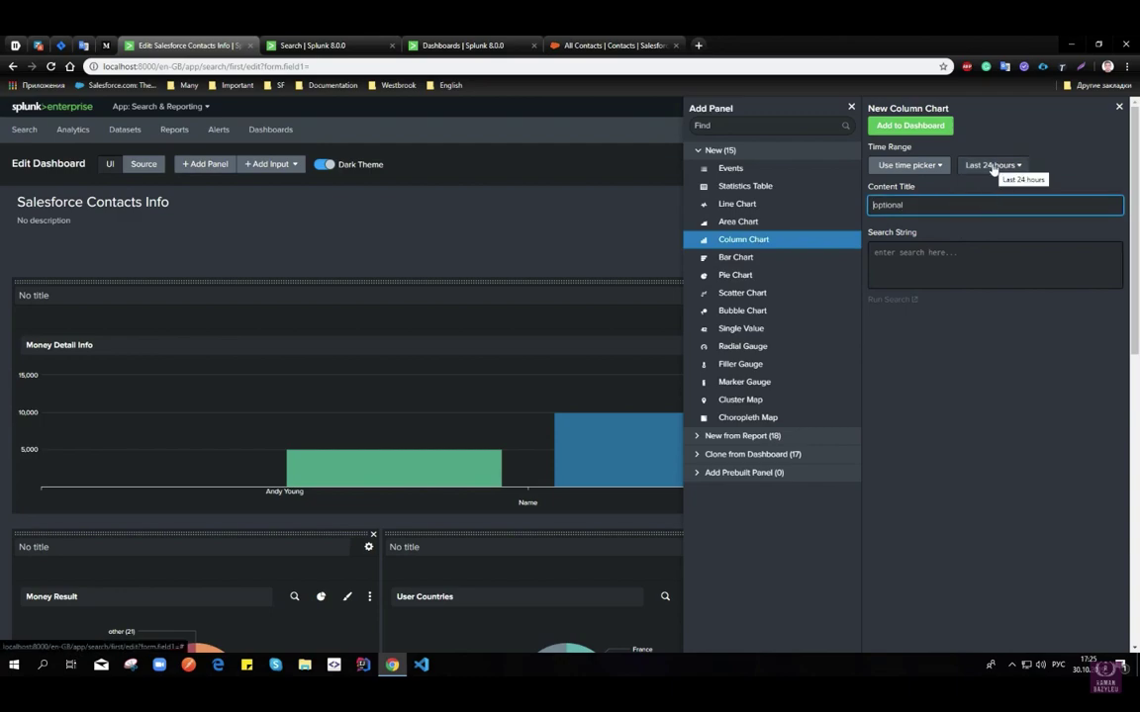
pyautogui.click(934, 165)
pyautogui.click(935, 165)
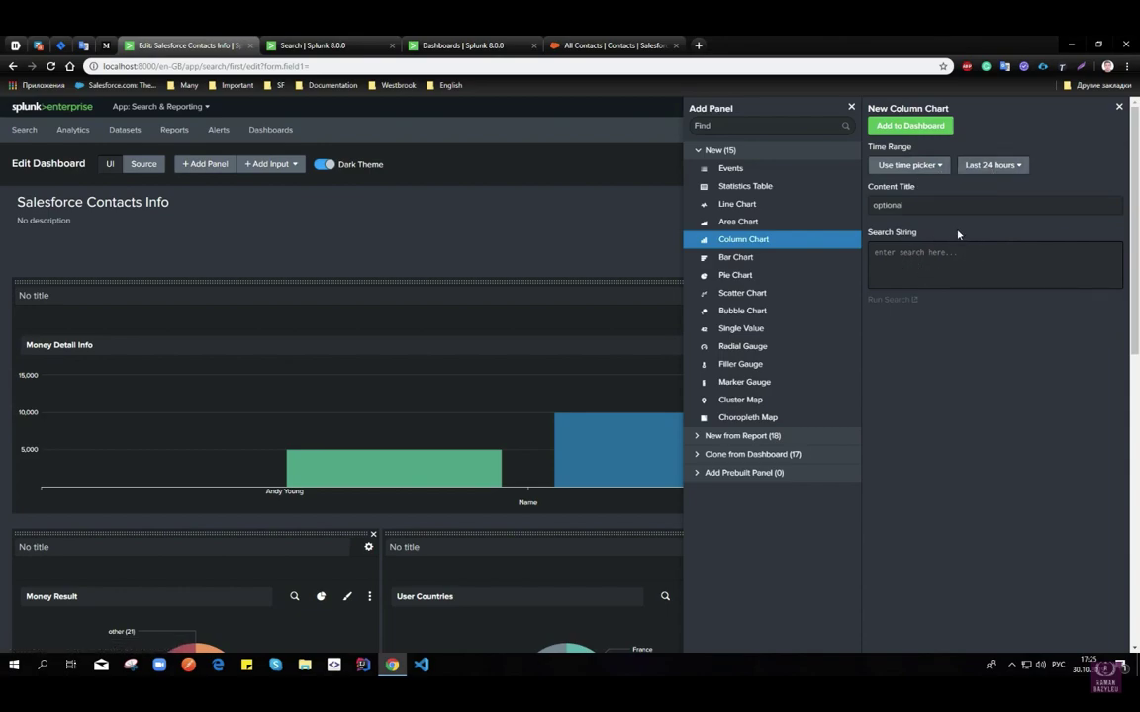
pyautogui.click(552, 215)
pyautogui.scroll(-3, 549, 231)
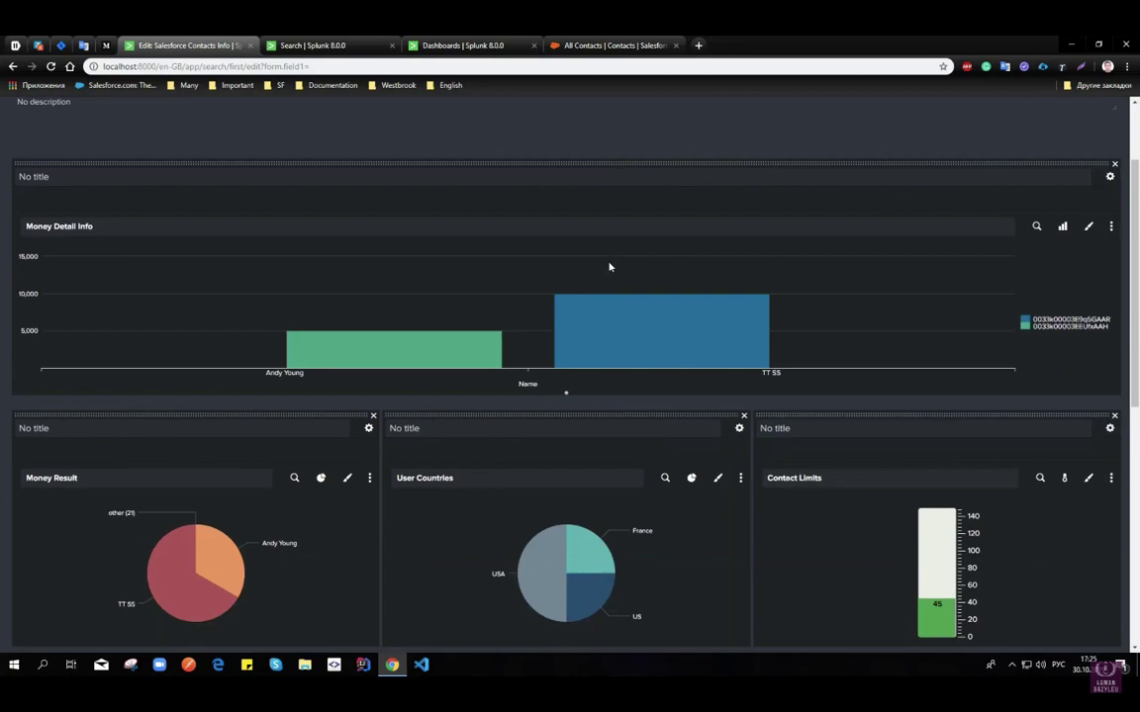
pyautogui.scroll(-3, 591, 317)
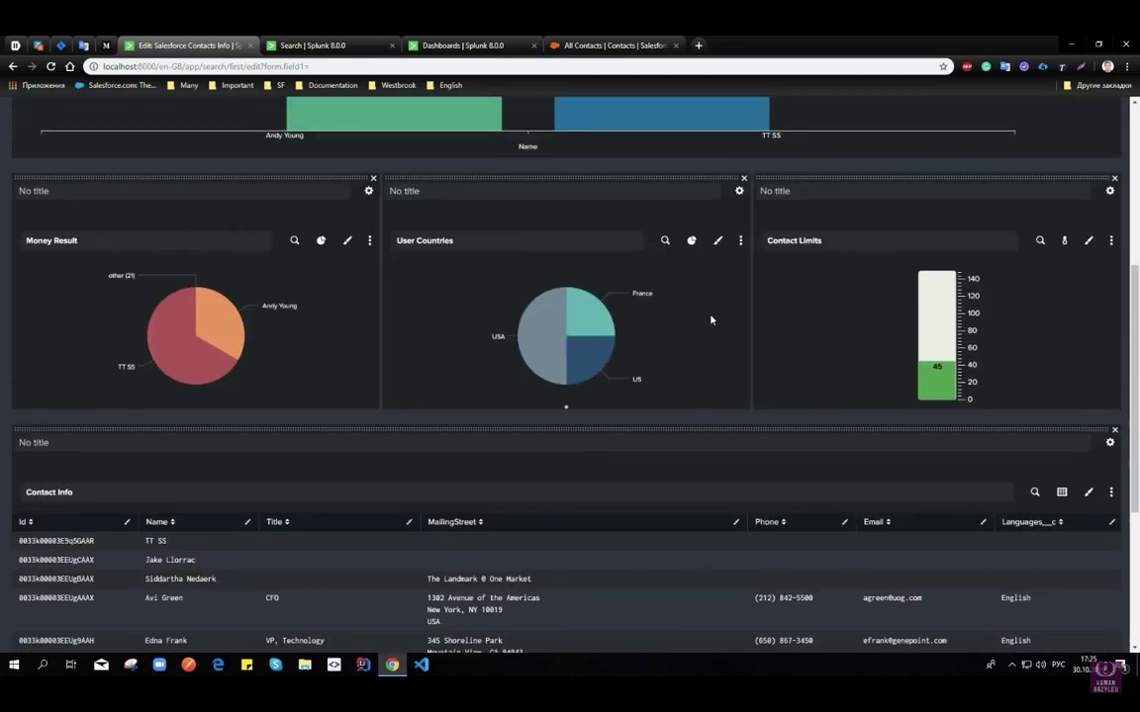
pyautogui.scroll(5, 599, 383)
pyautogui.scroll(-4, 599, 383)
pyautogui.scroll(2, 941, 247)
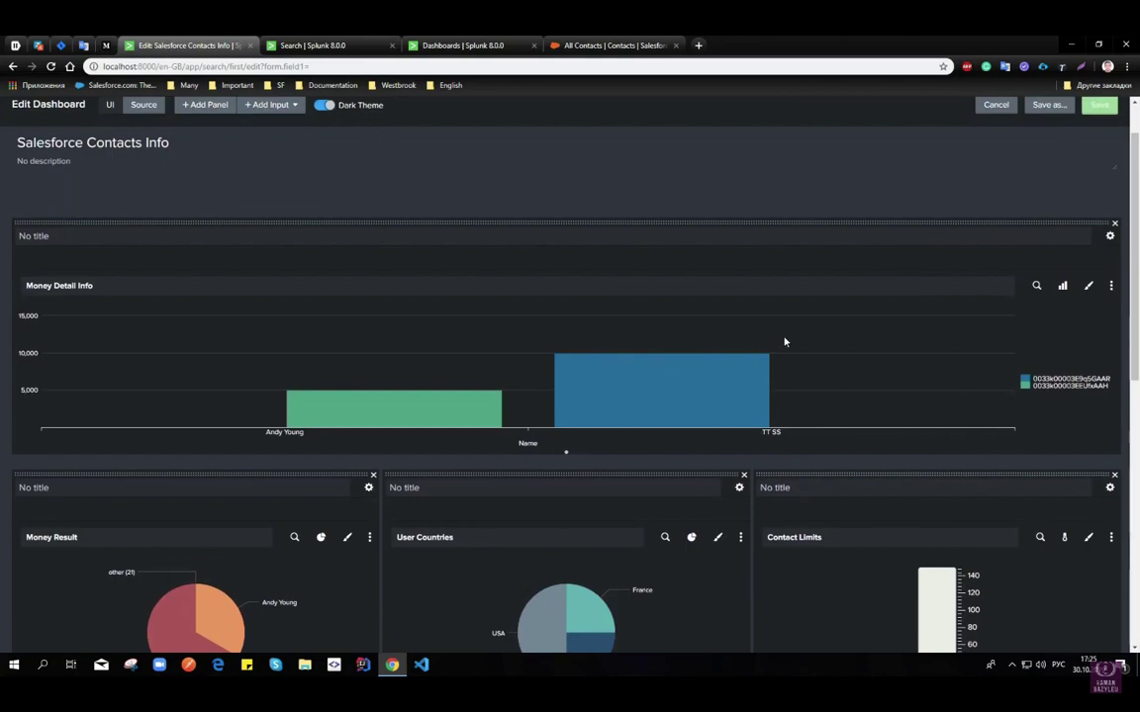
pyautogui.scroll(1, 786, 336)
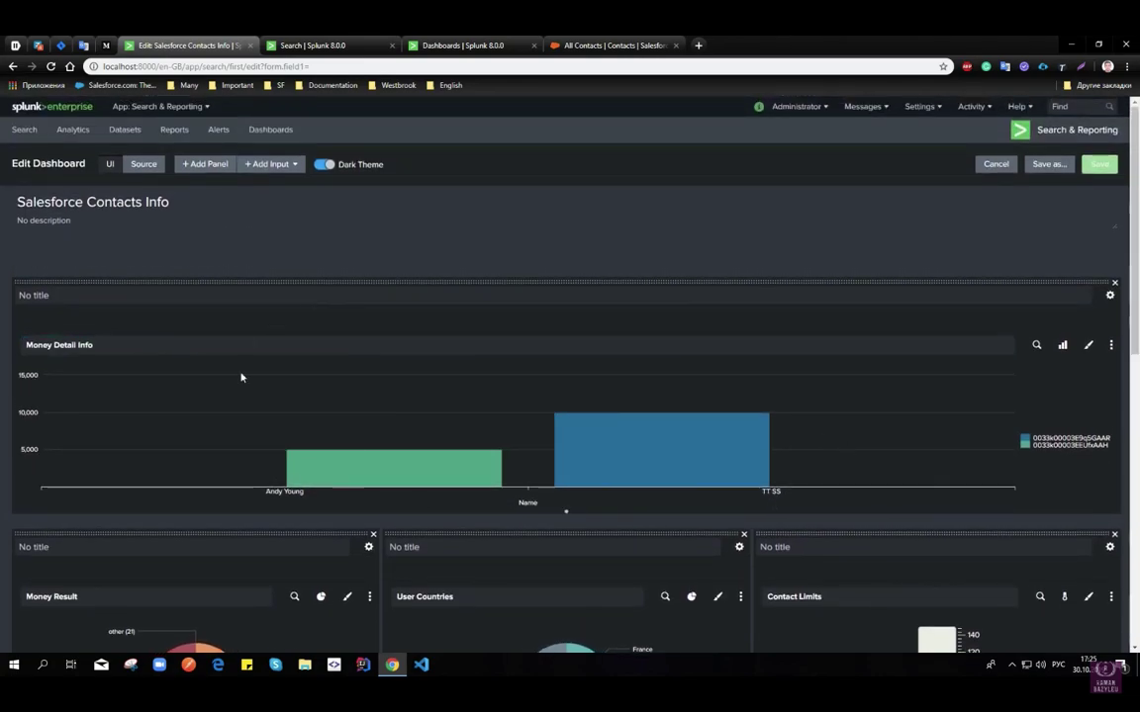
pyautogui.moveTo(628, 466)
pyautogui.click(1035, 344)
pyautogui.moveTo(606, 247); pyautogui.dragTo(446, 205)
pyautogui.click(565, 221)
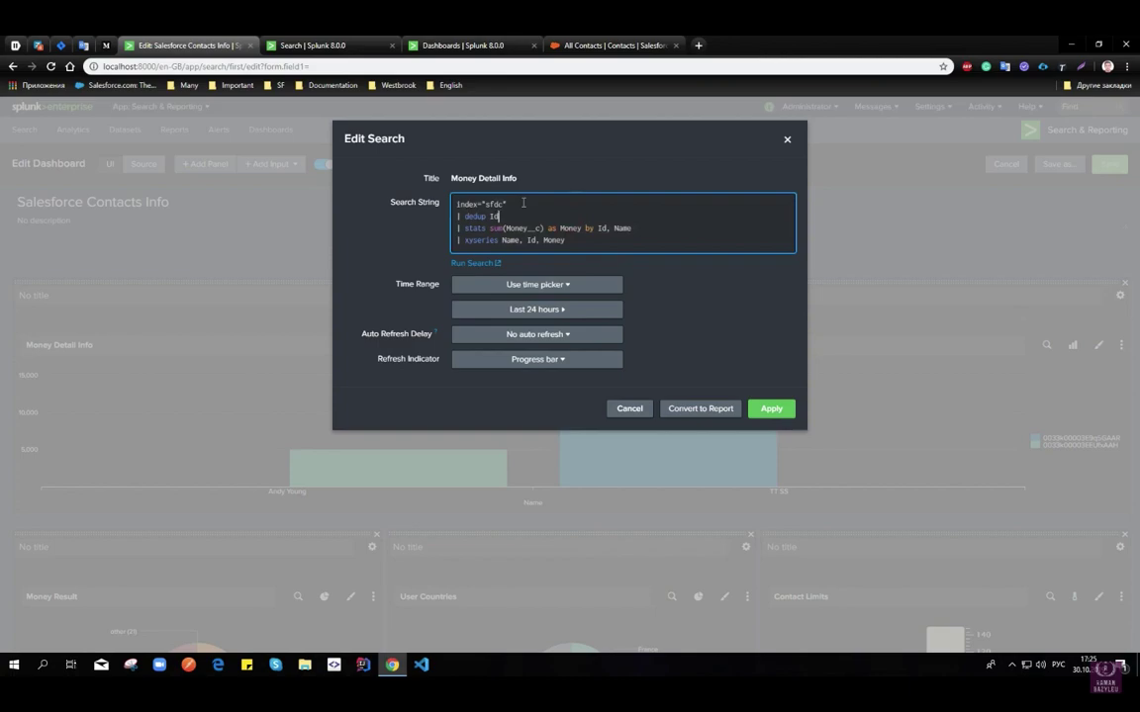
pyautogui.moveTo(457, 217); pyautogui.dragTo(505, 217)
pyautogui.click(508, 216)
pyautogui.moveTo(458, 228); pyautogui.dragTo(661, 229)
pyautogui.click(661, 229)
pyautogui.doubleClick(515, 229)
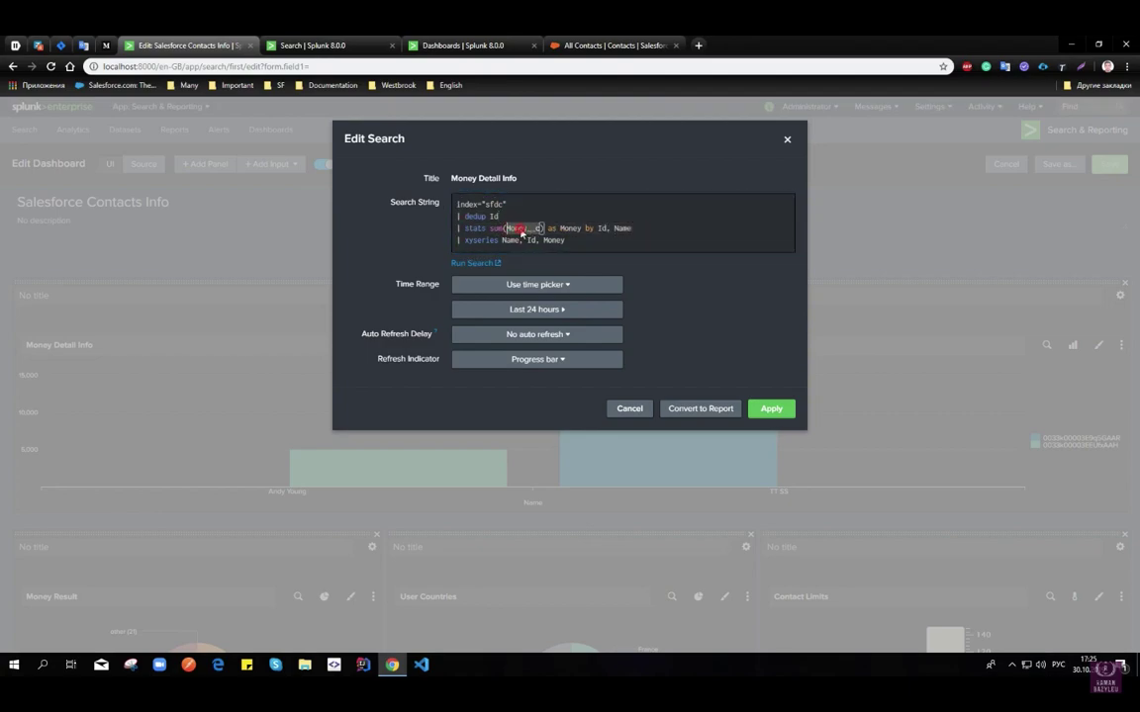
pyautogui.click(518, 229)
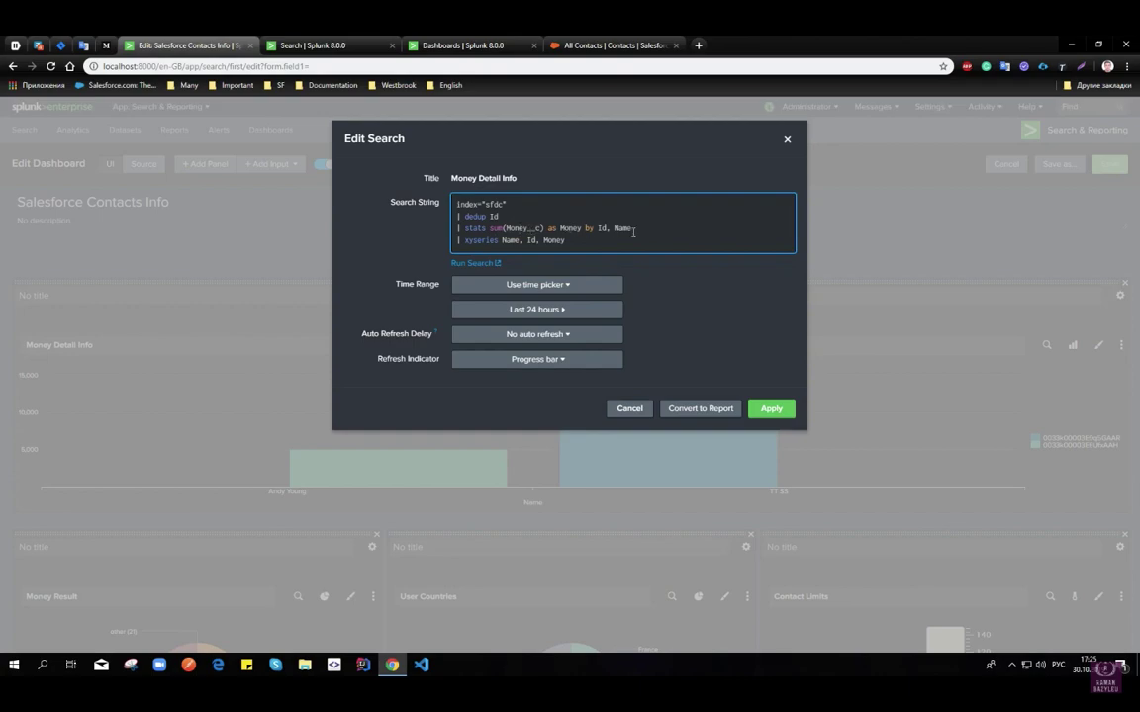
pyautogui.click(593, 227)
pyautogui.doubleClick(604, 228)
pyautogui.doubleClick(629, 228)
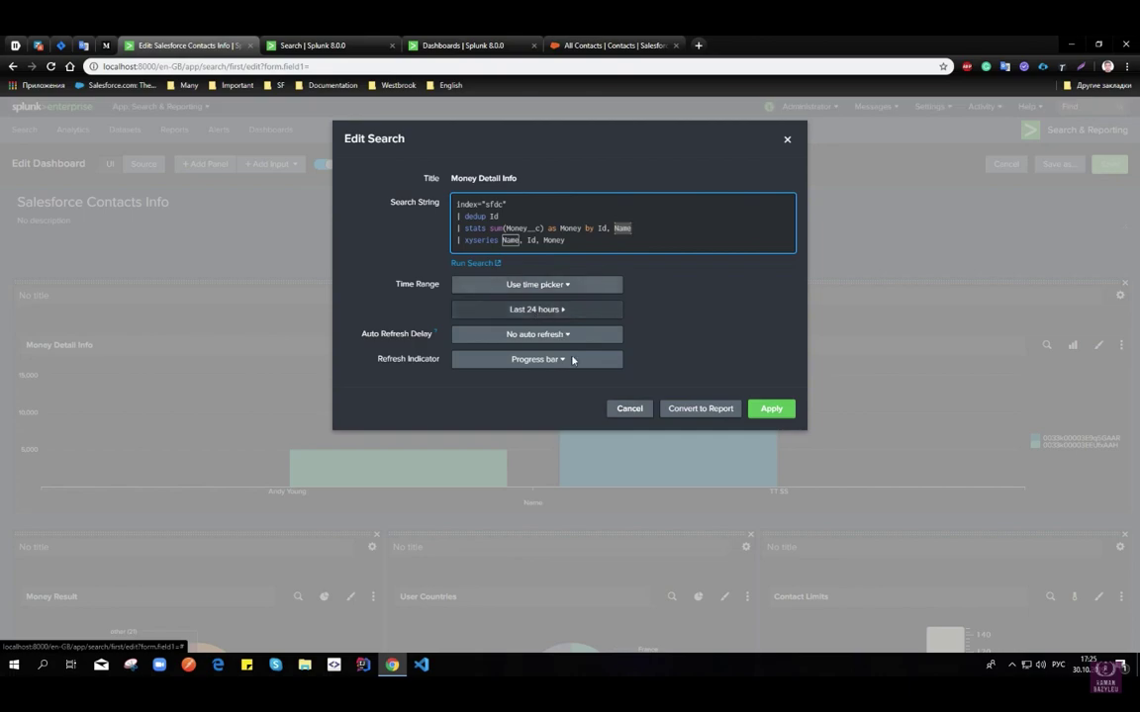
pyautogui.click(629, 409)
pyautogui.scroll(-2, 454, 306)
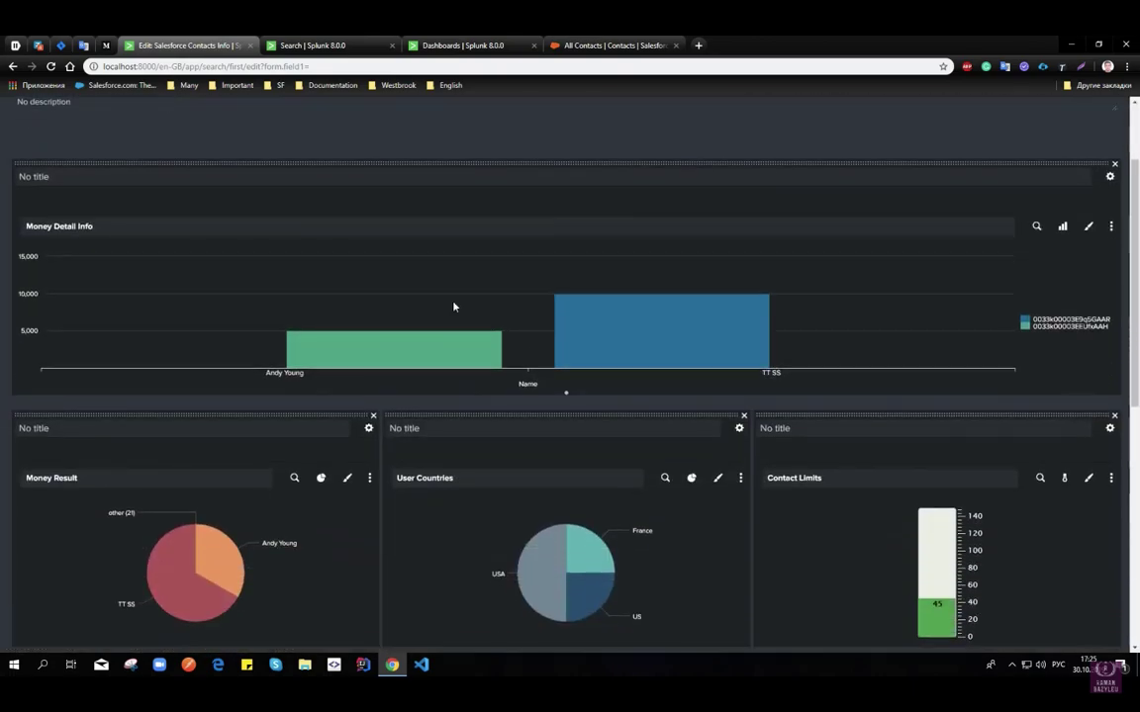
pyautogui.scroll(1, 428, 338)
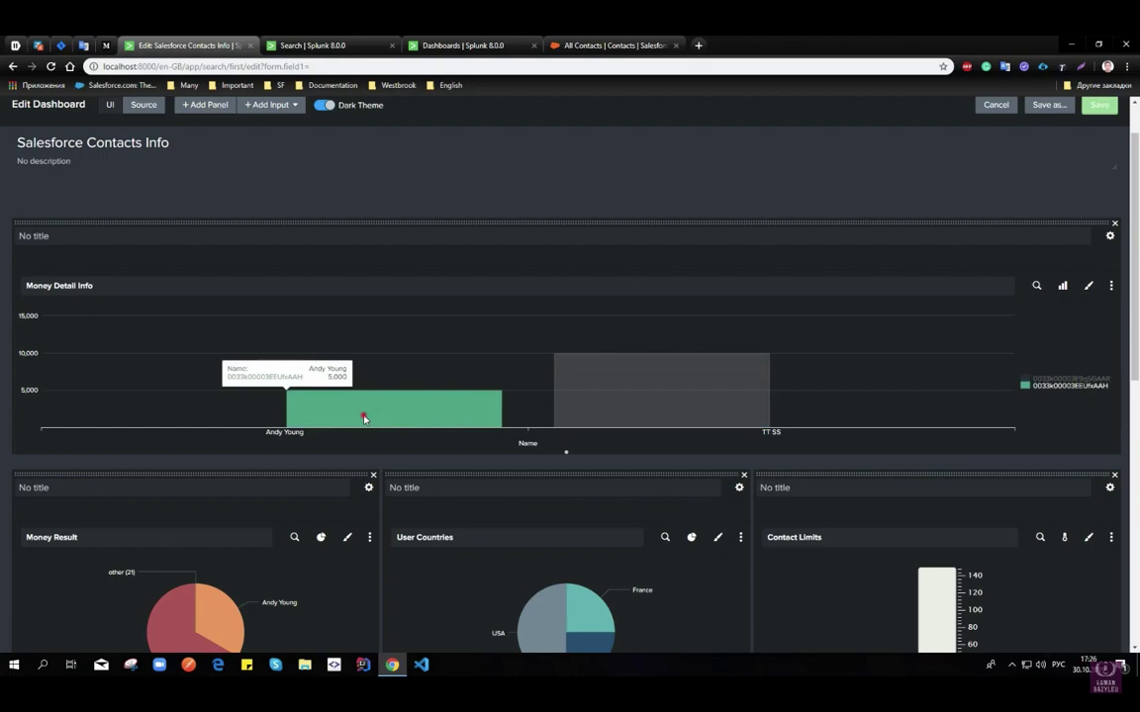
pyautogui.scroll(1, 678, 425)
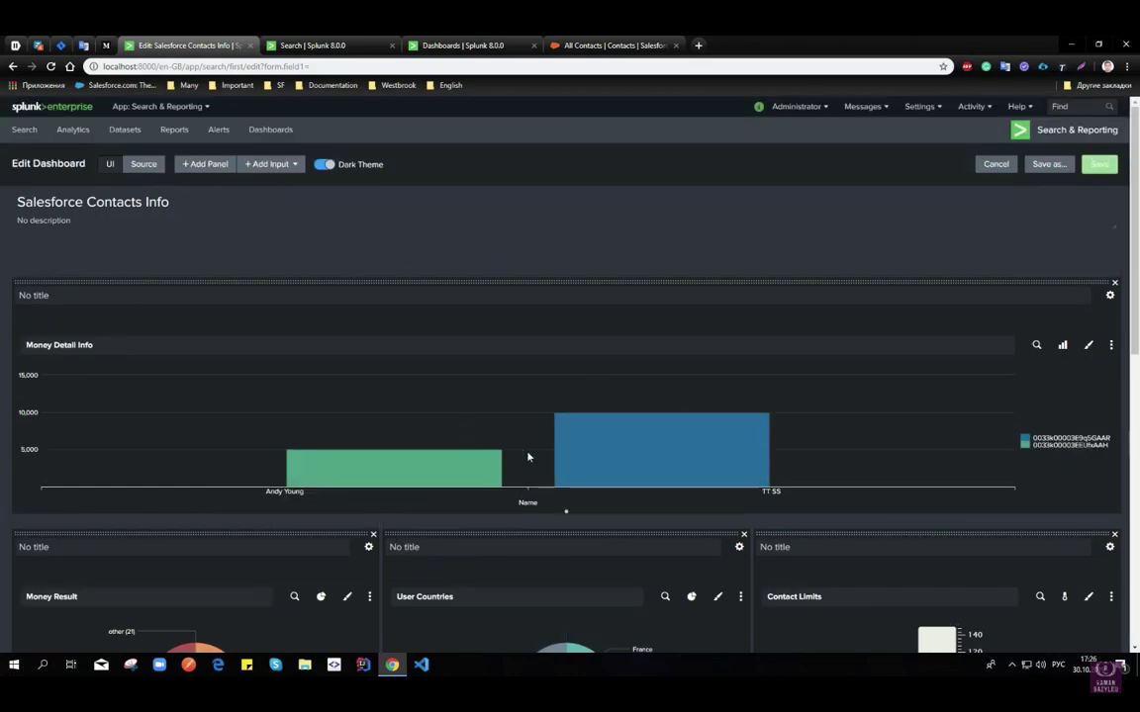
pyautogui.scroll(-5, 460, 297)
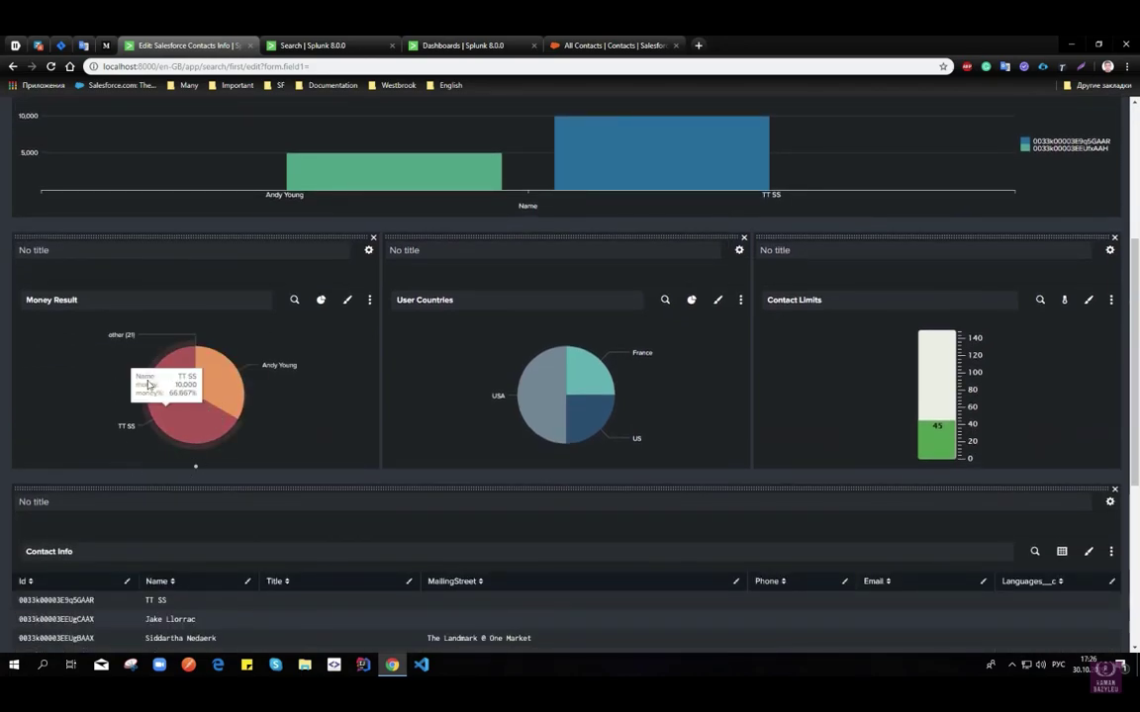
pyautogui.moveTo(221, 368)
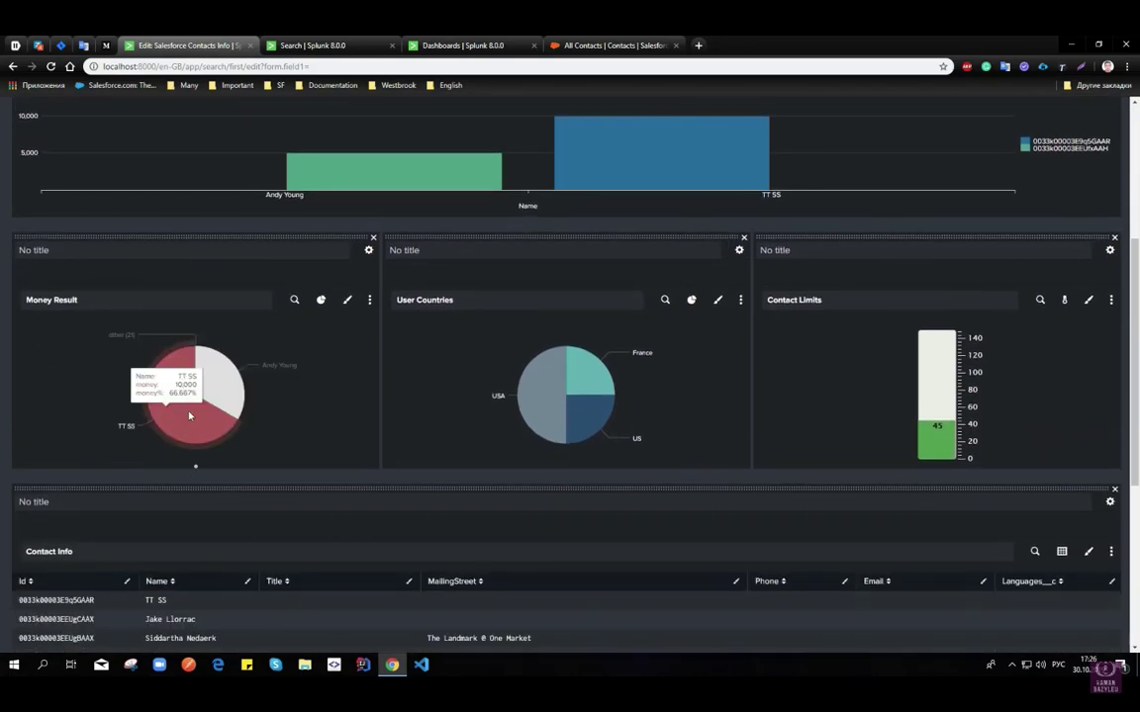
pyautogui.moveTo(227, 426)
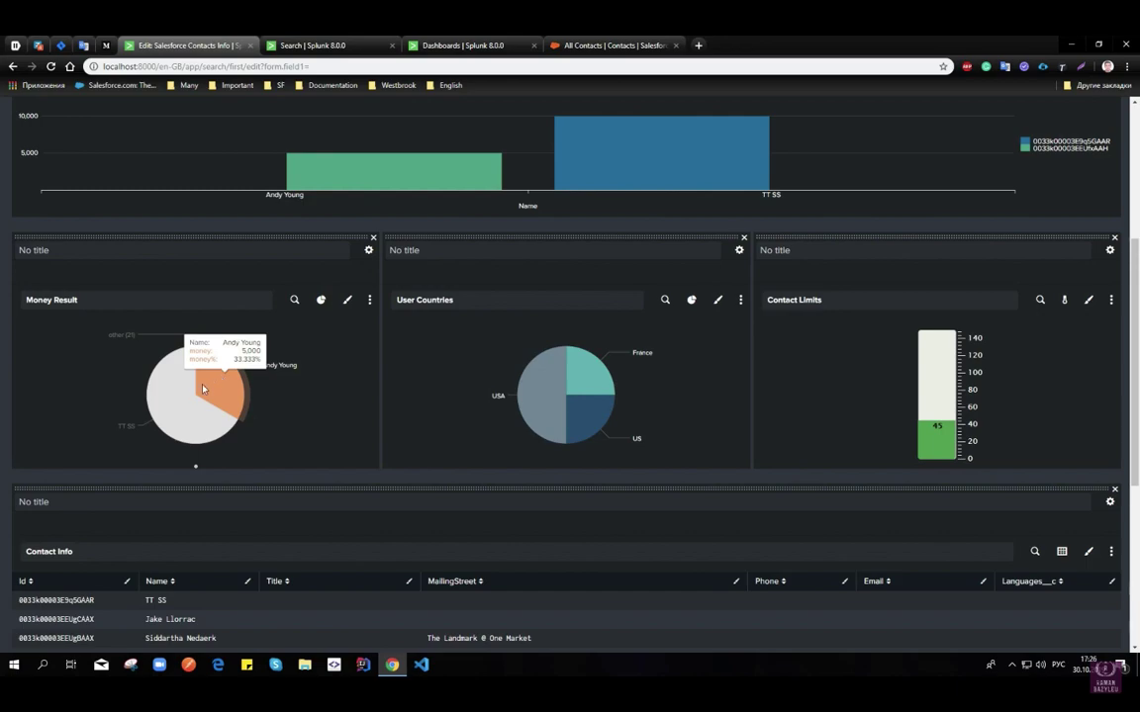
pyautogui.moveTo(174, 402)
pyautogui.click(295, 299)
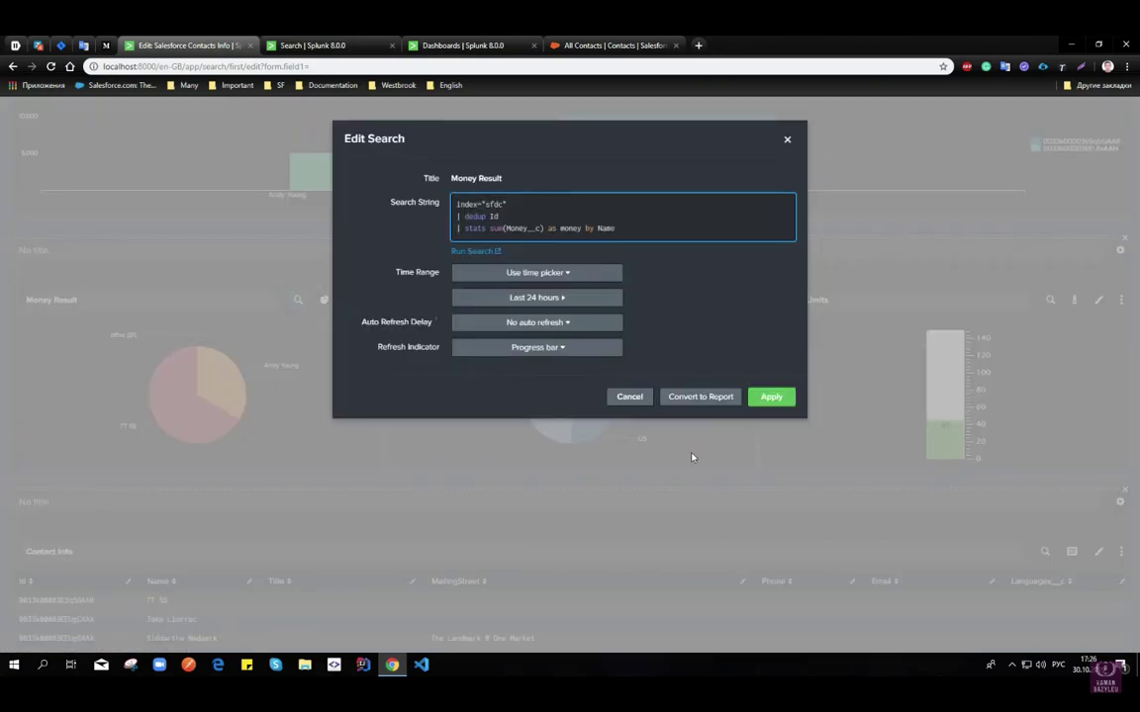
pyautogui.click(630, 397)
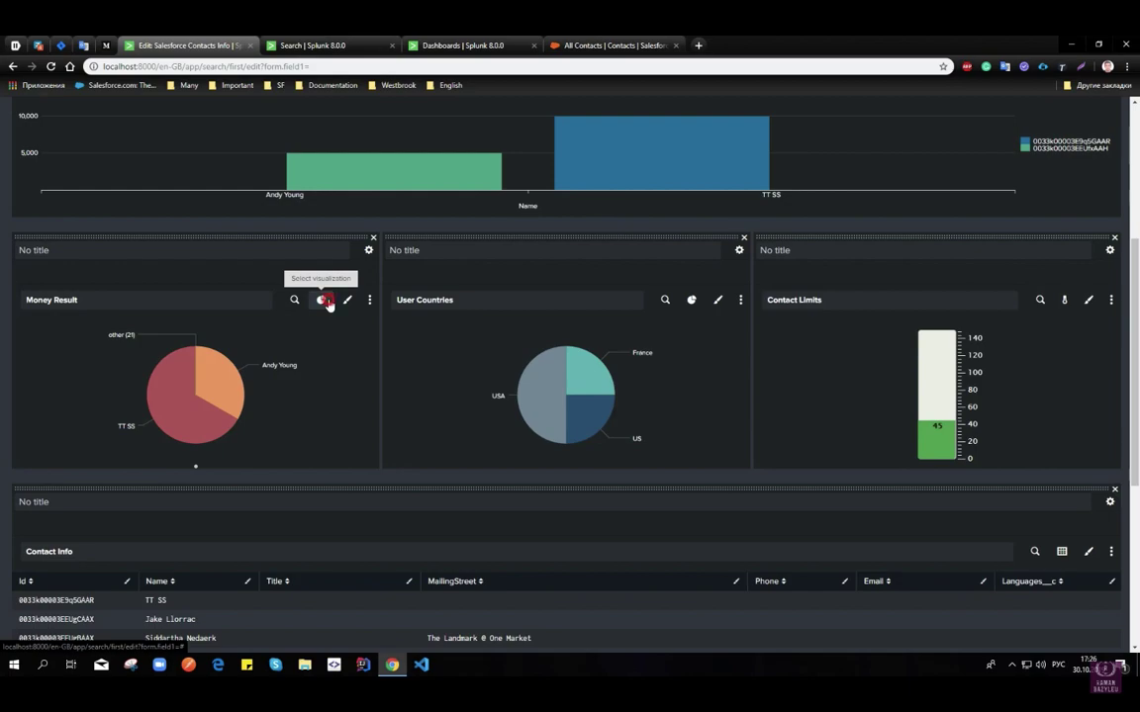
pyautogui.click(324, 301)
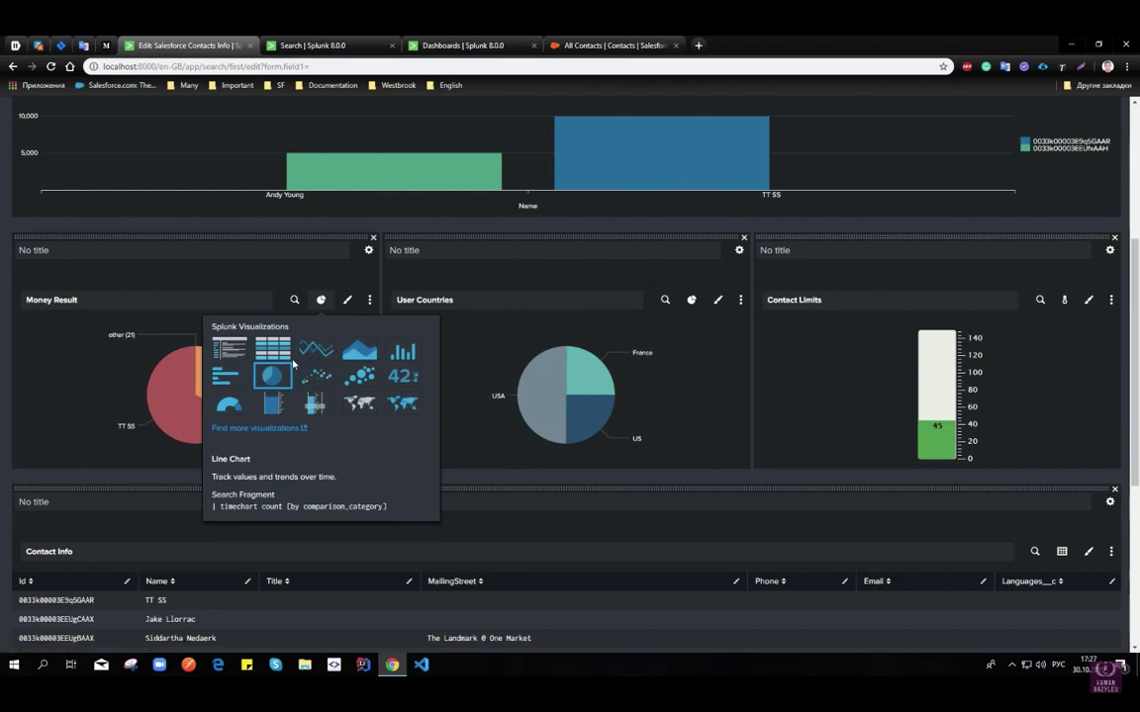
pyautogui.click(184, 483)
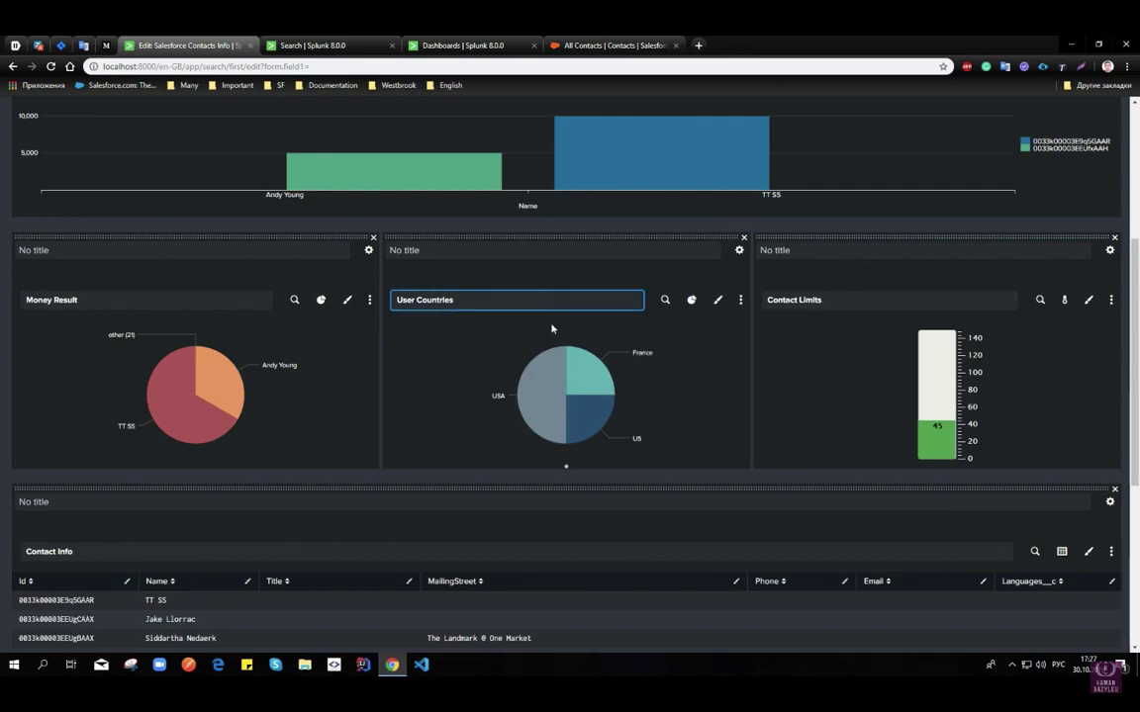
pyautogui.moveTo(557, 372)
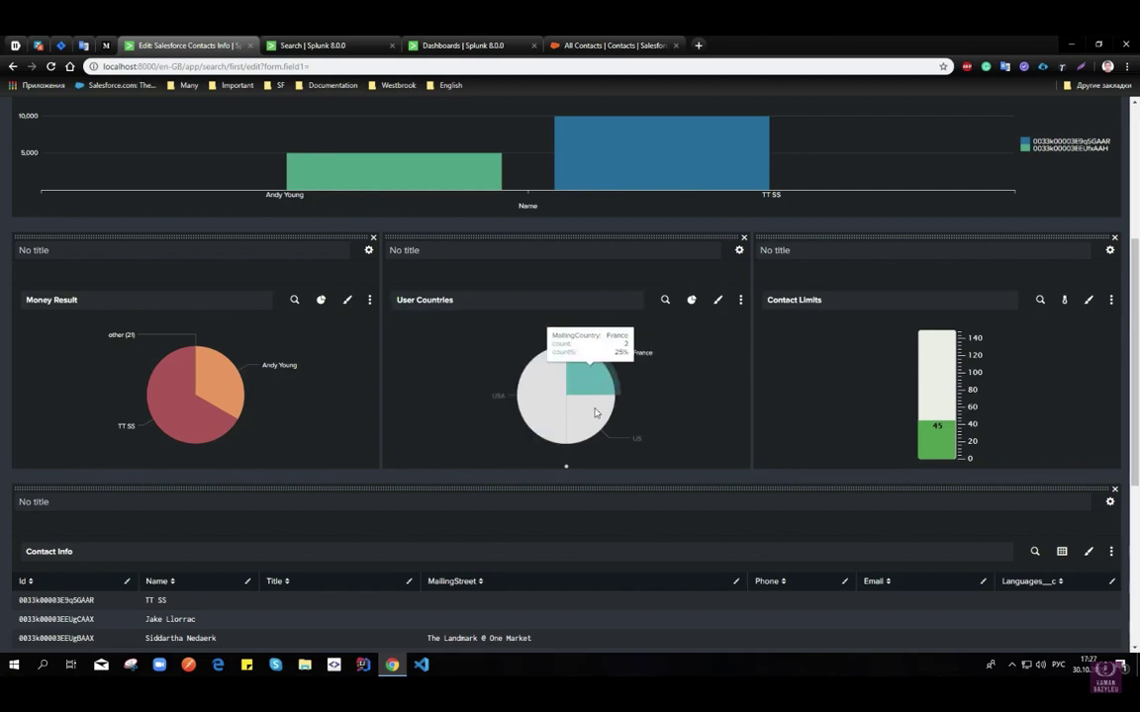
pyautogui.moveTo(591, 437)
pyautogui.moveTo(530, 411)
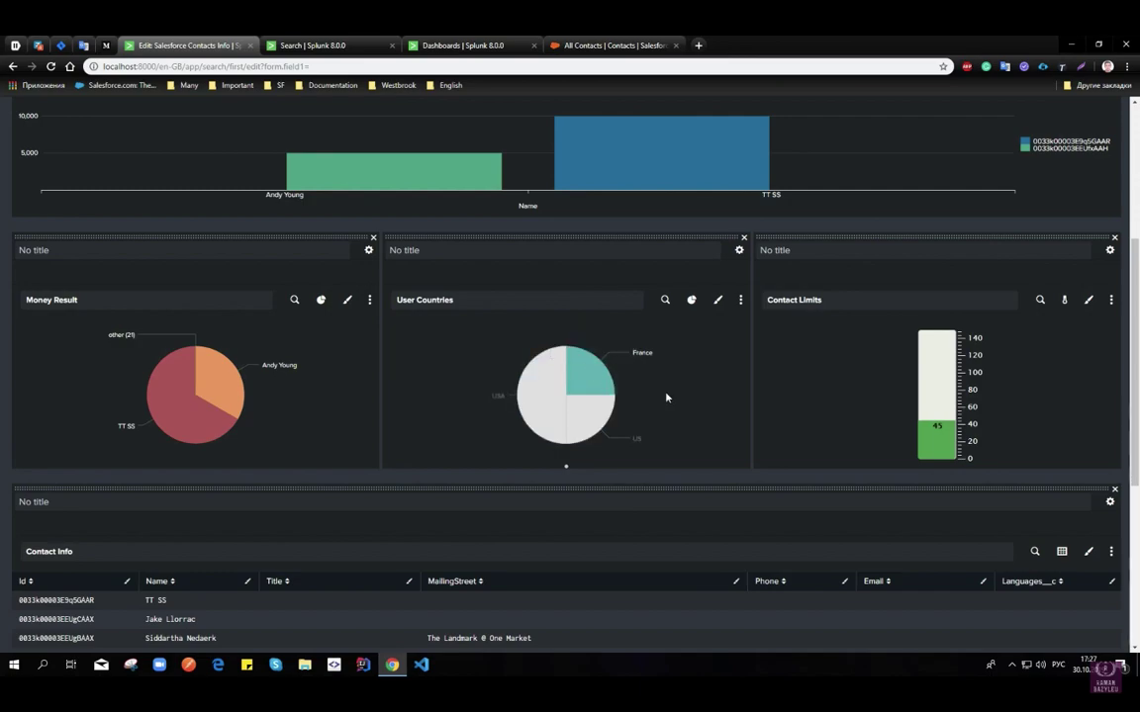
pyautogui.scroll(1, 924, 382)
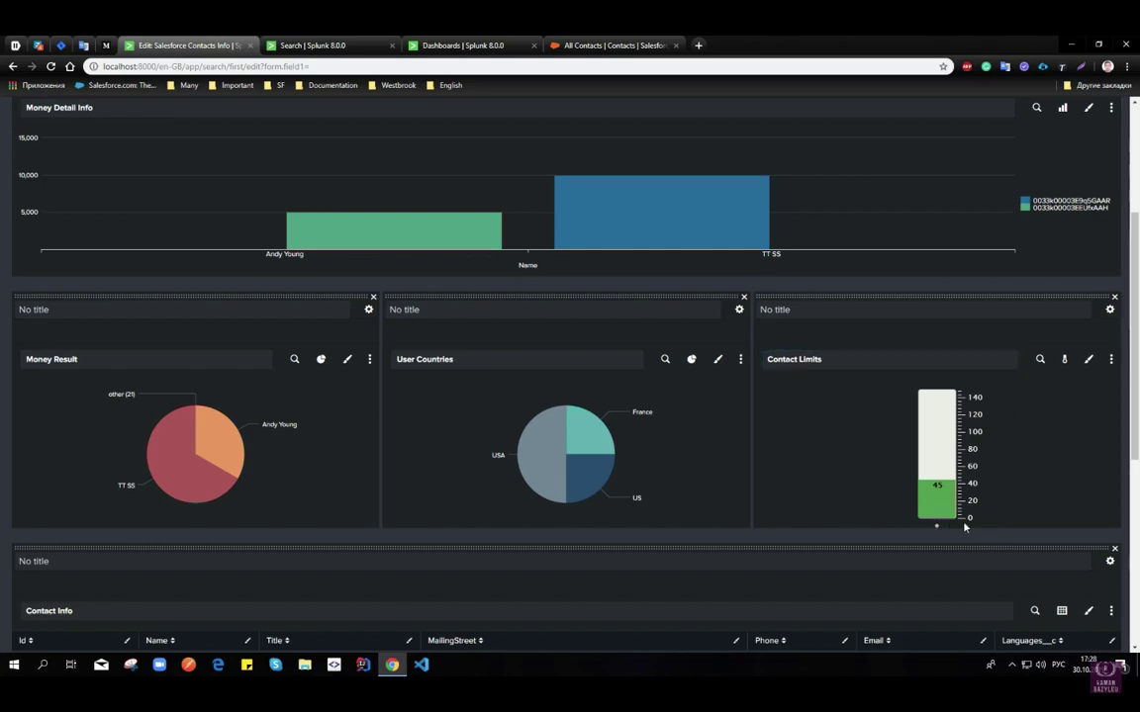
pyautogui.click(1039, 359)
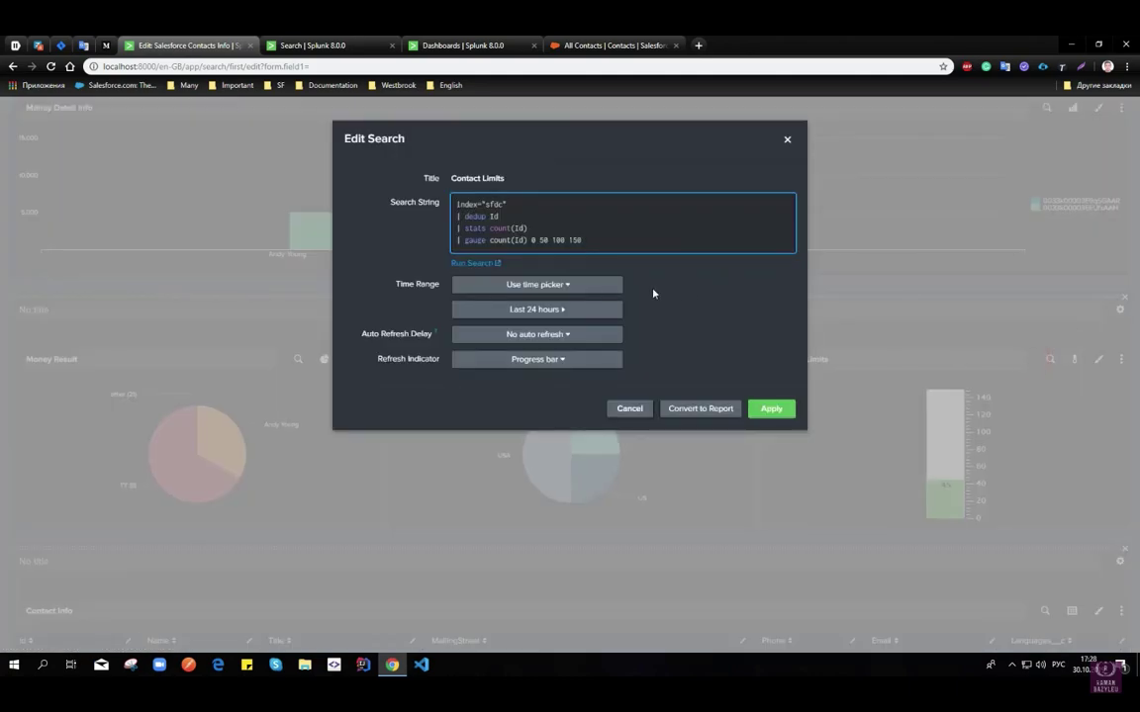
pyautogui.moveTo(606, 243); pyautogui.dragTo(442, 198)
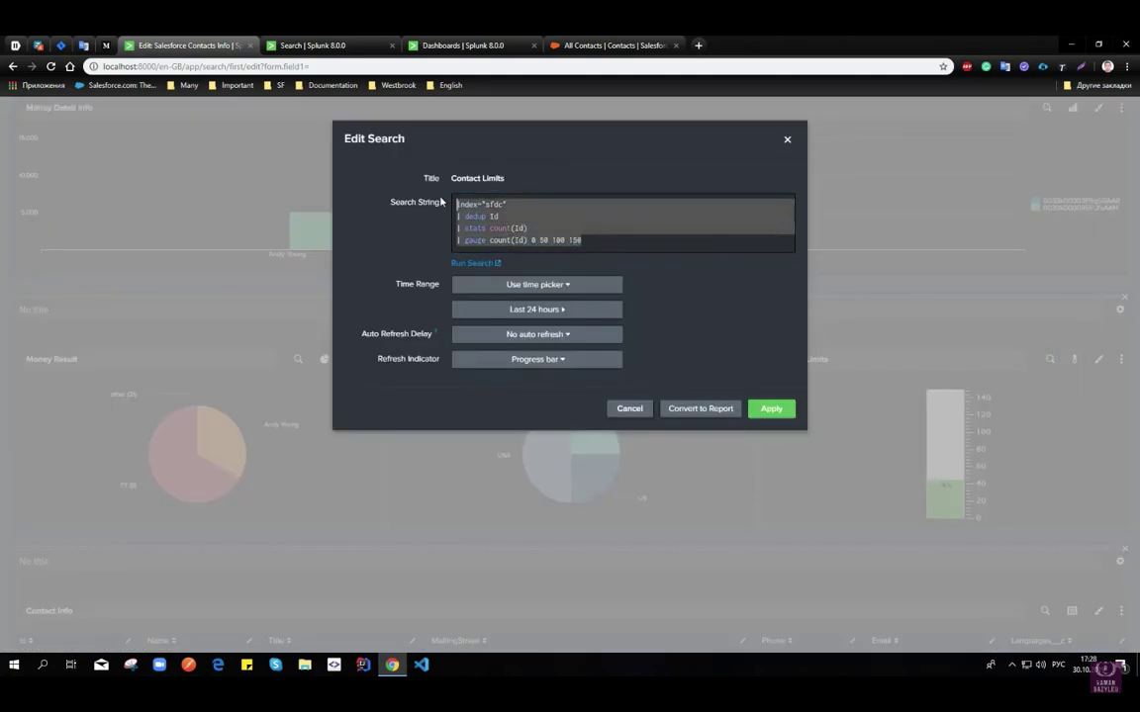
pyautogui.click(528, 219)
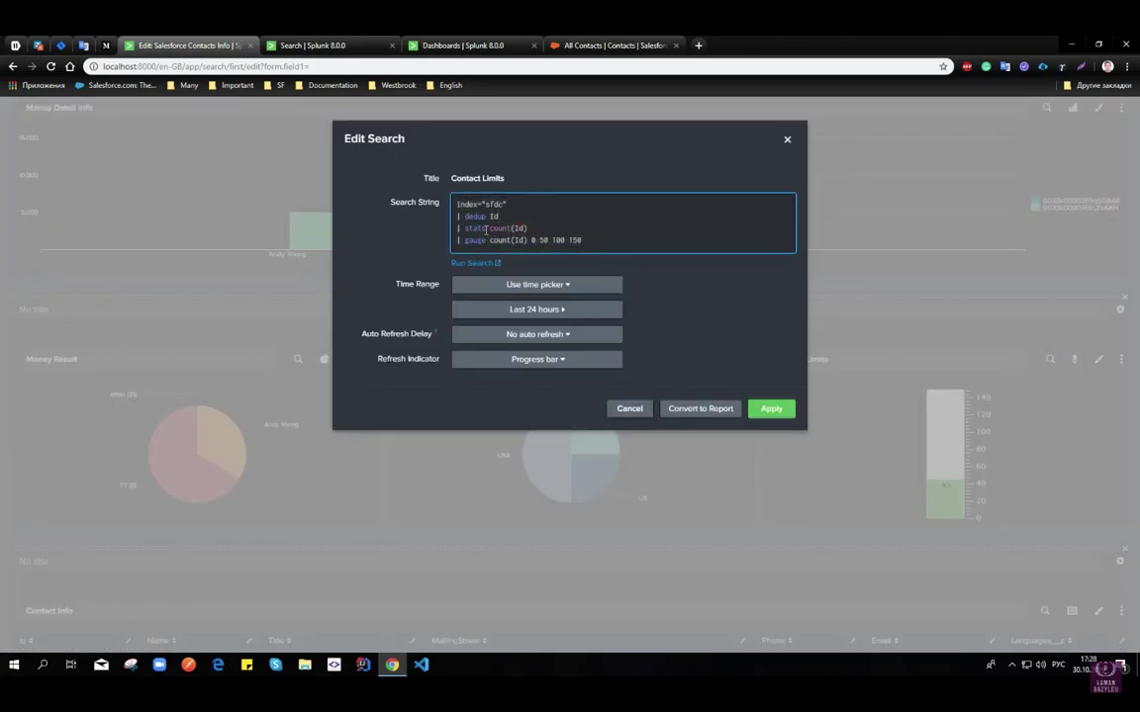
pyautogui.moveTo(532, 239); pyautogui.dragTo(606, 240)
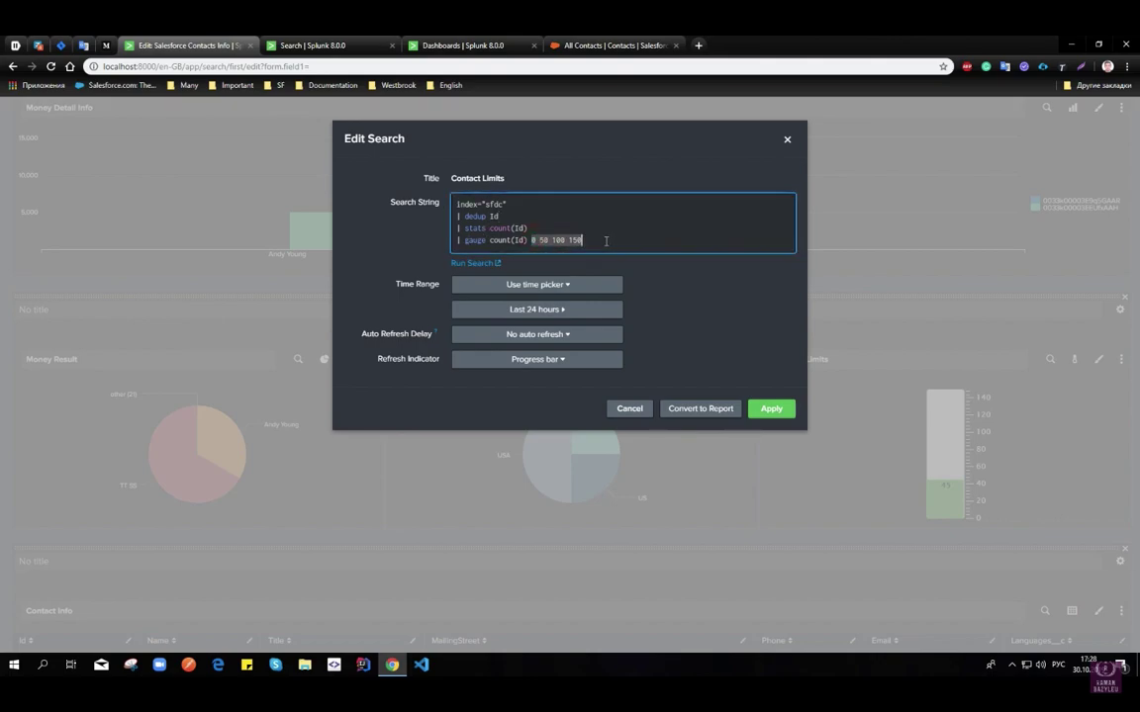
pyautogui.click(516, 242)
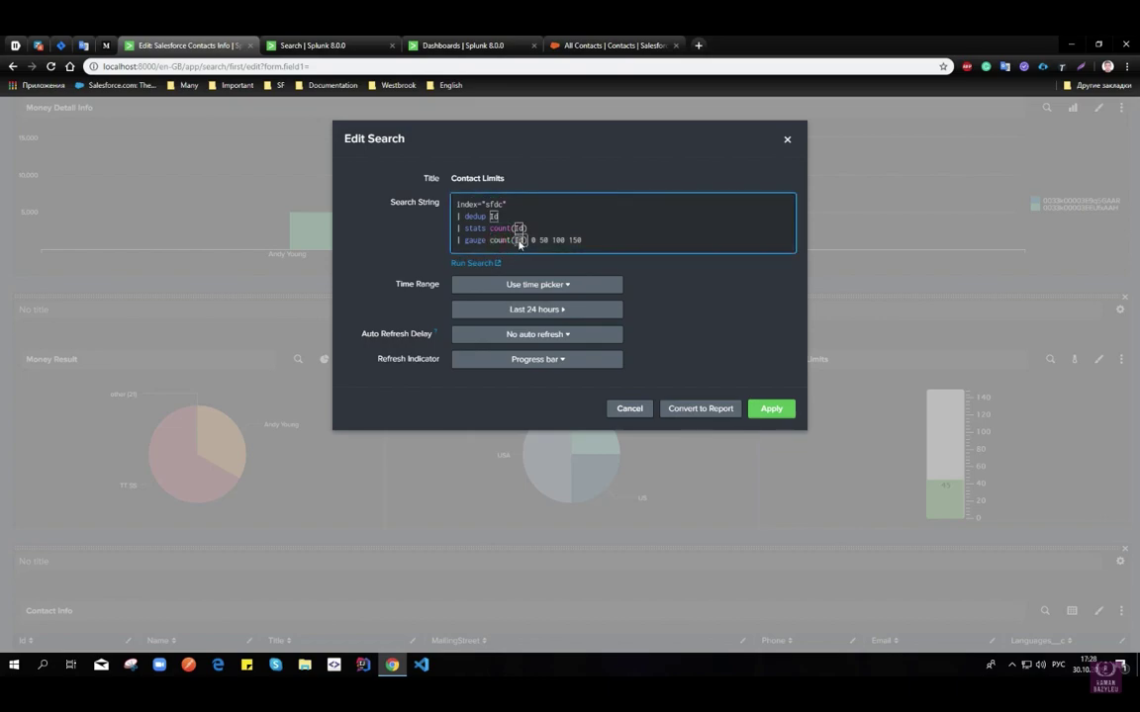
pyautogui.click(629, 409)
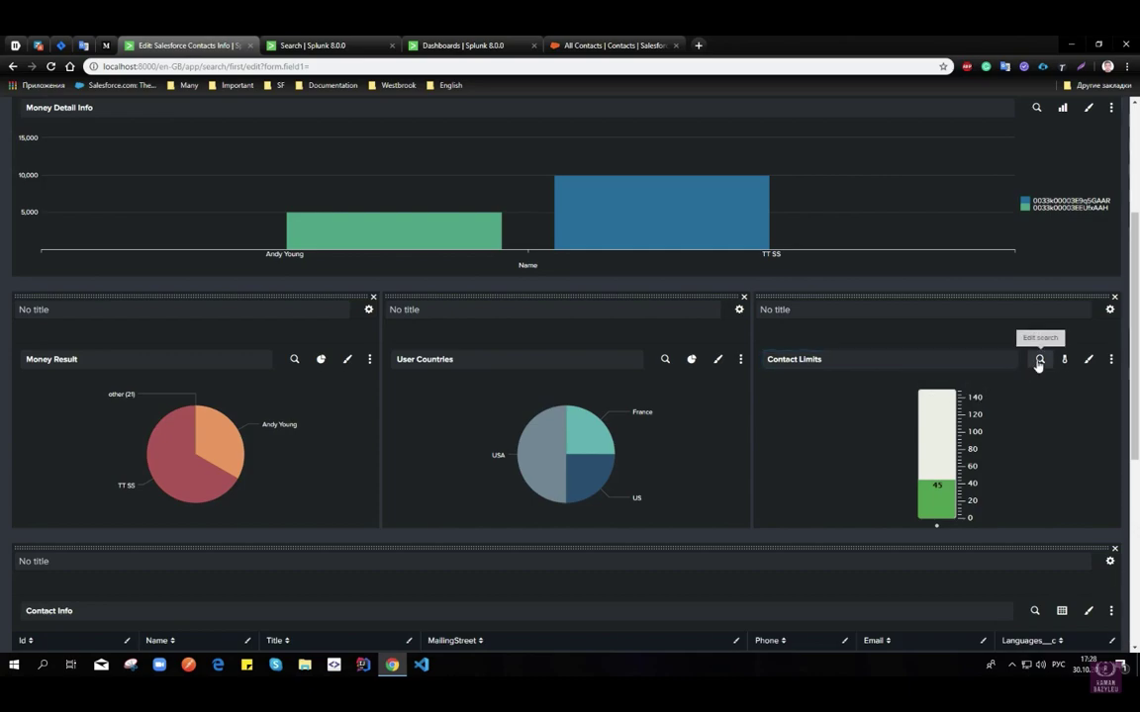
pyautogui.click(1039, 360)
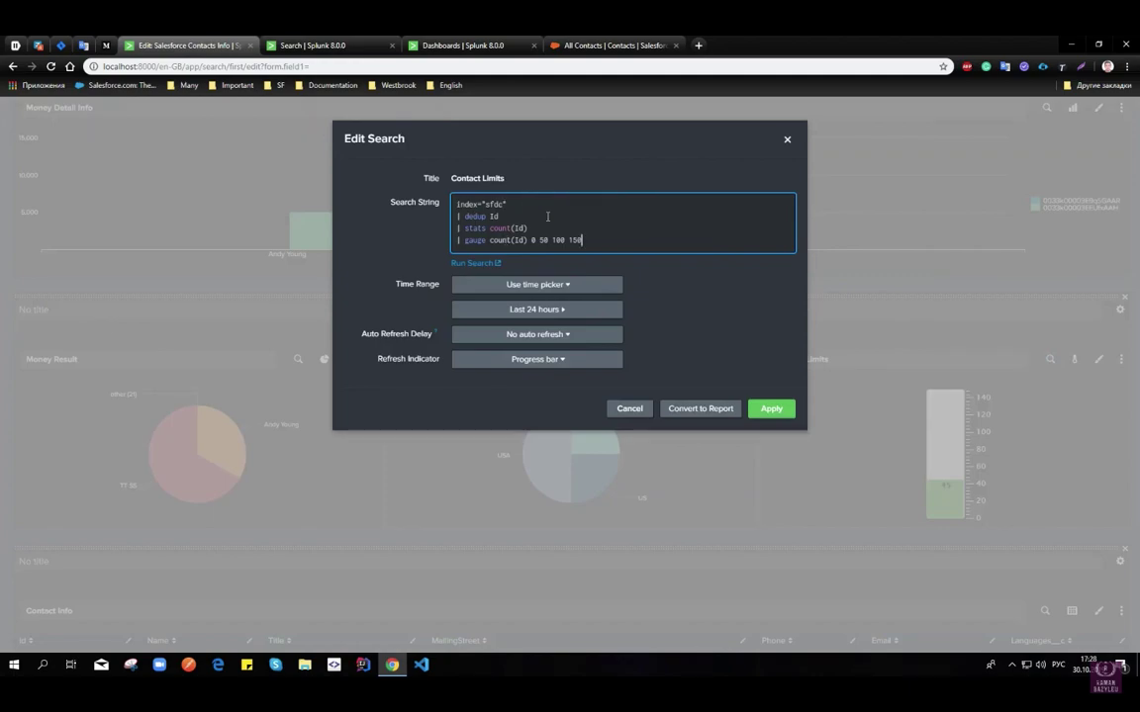
pyautogui.click(631, 409)
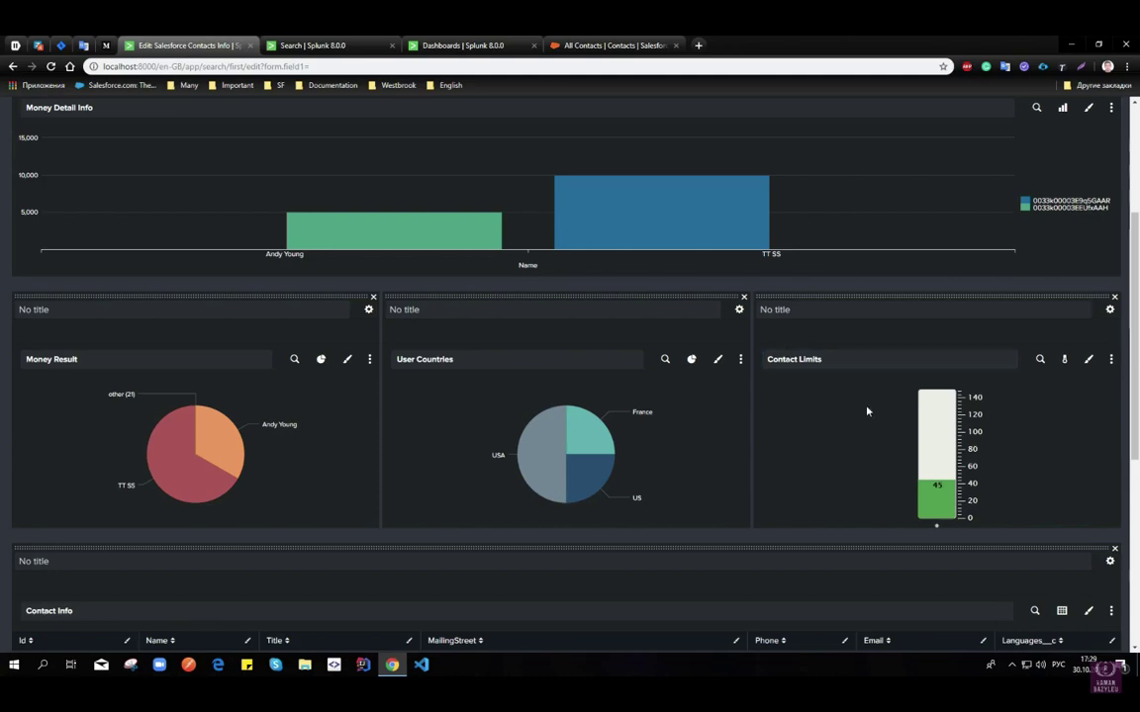
pyautogui.click(870, 361)
pyautogui.click(682, 224)
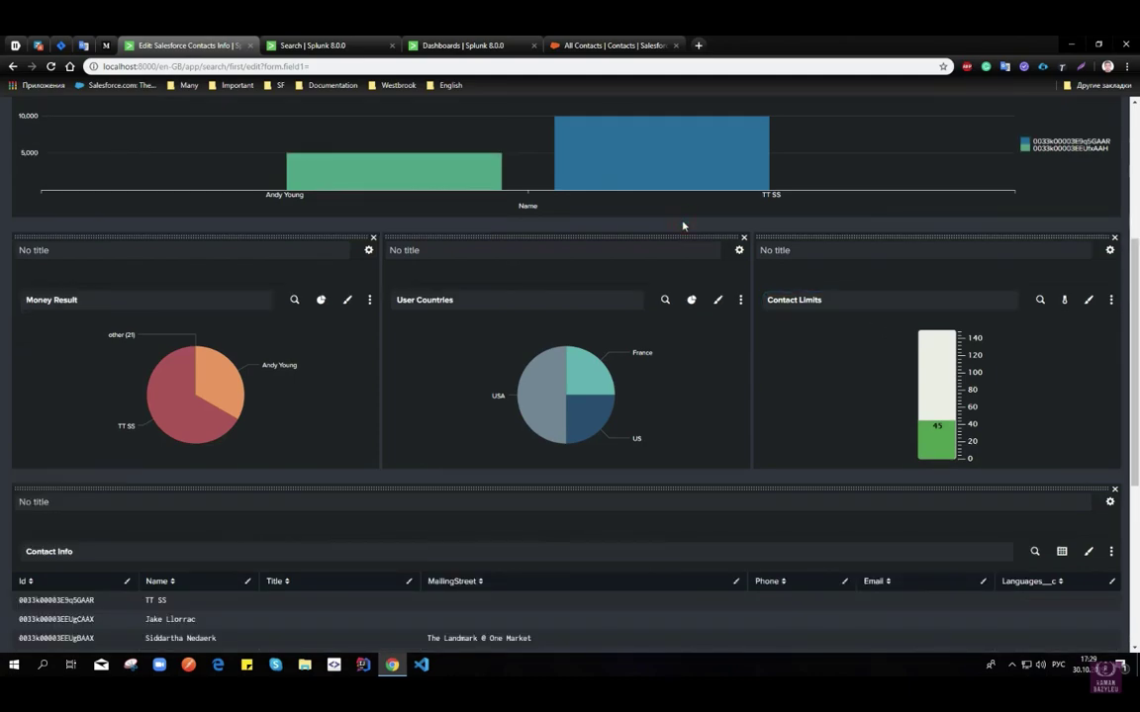
pyautogui.scroll(5, 683, 225)
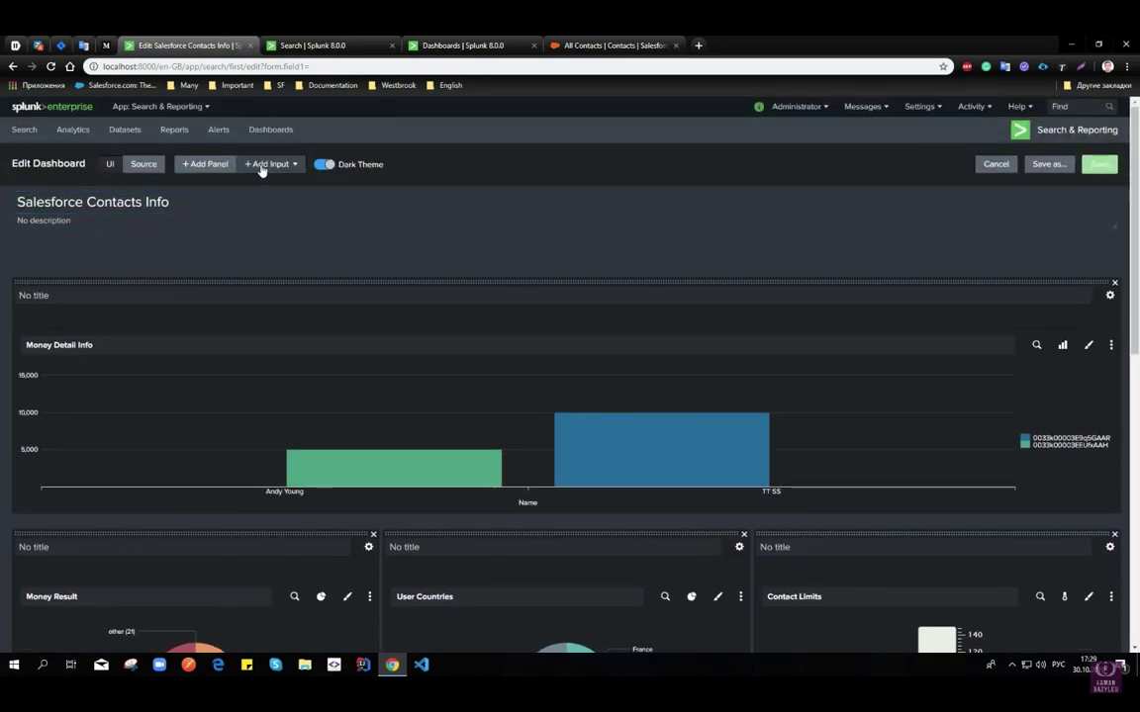
pyautogui.click(262, 169)
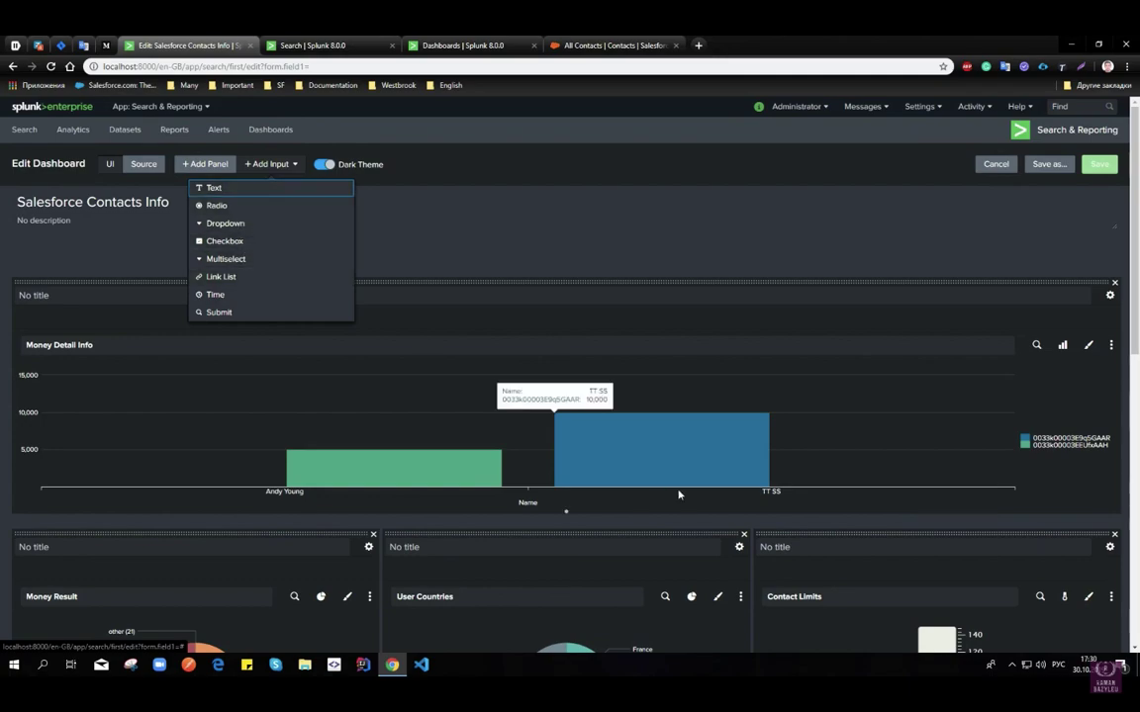
pyautogui.scroll(-3, 468, 423)
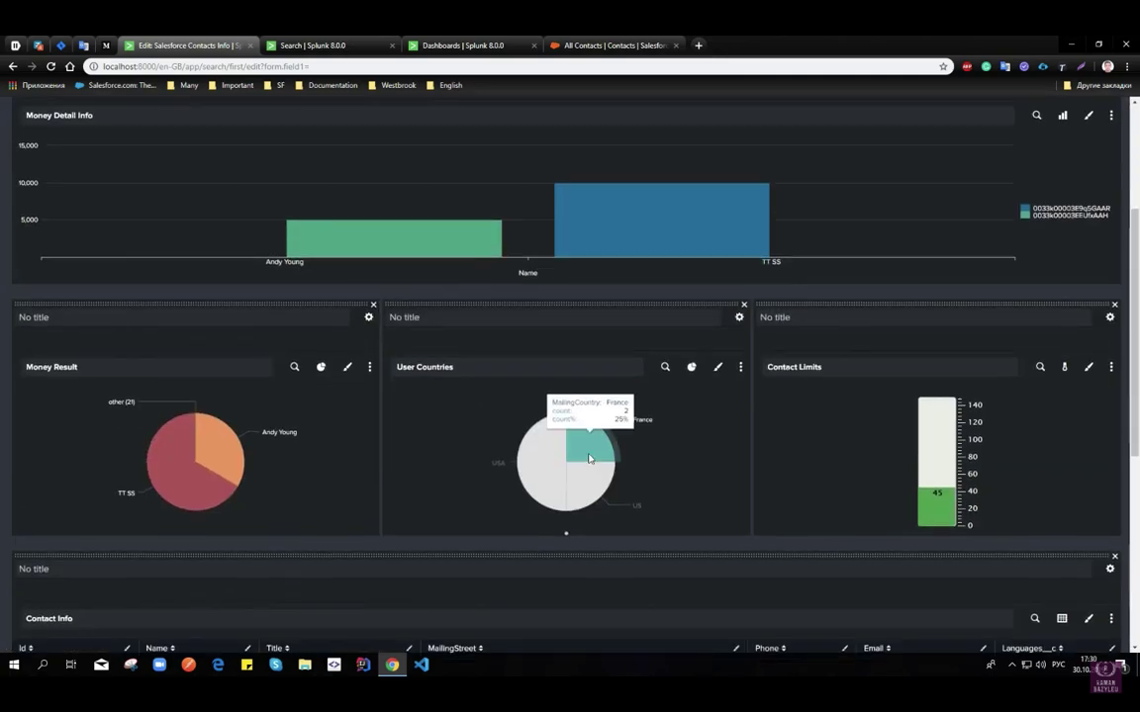
pyautogui.scroll(3, 468, 423)
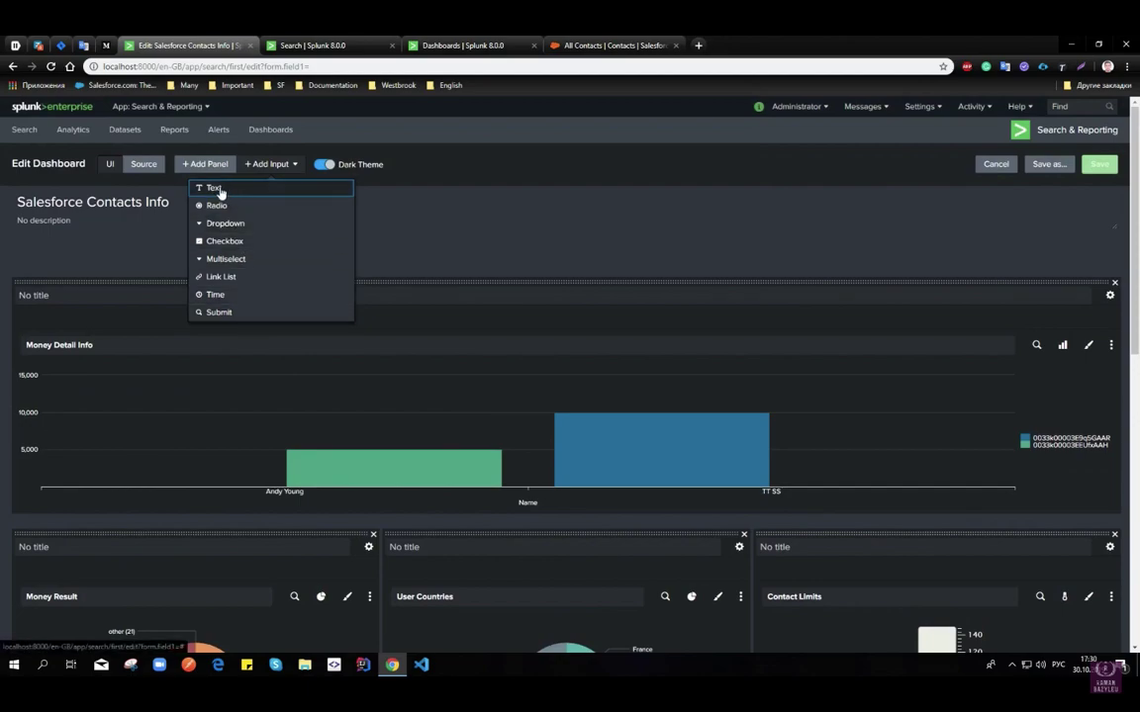
pyautogui.click(216, 189)
pyautogui.click(39, 276)
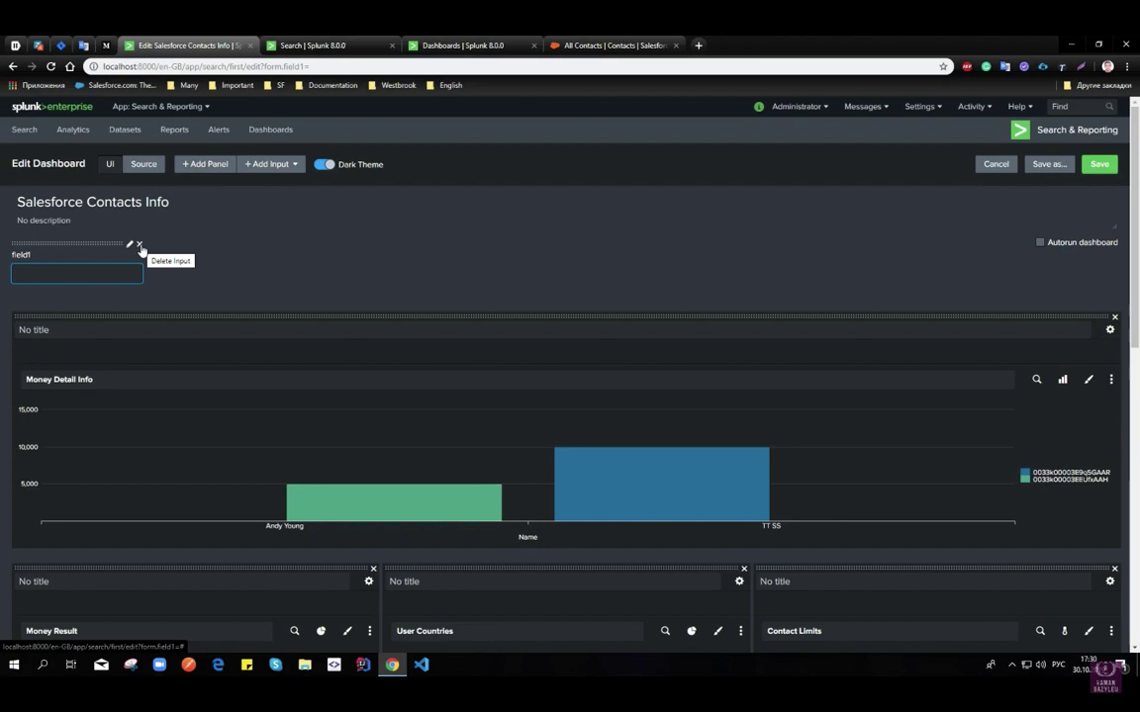
pyautogui.click(139, 245)
pyautogui.click(691, 211)
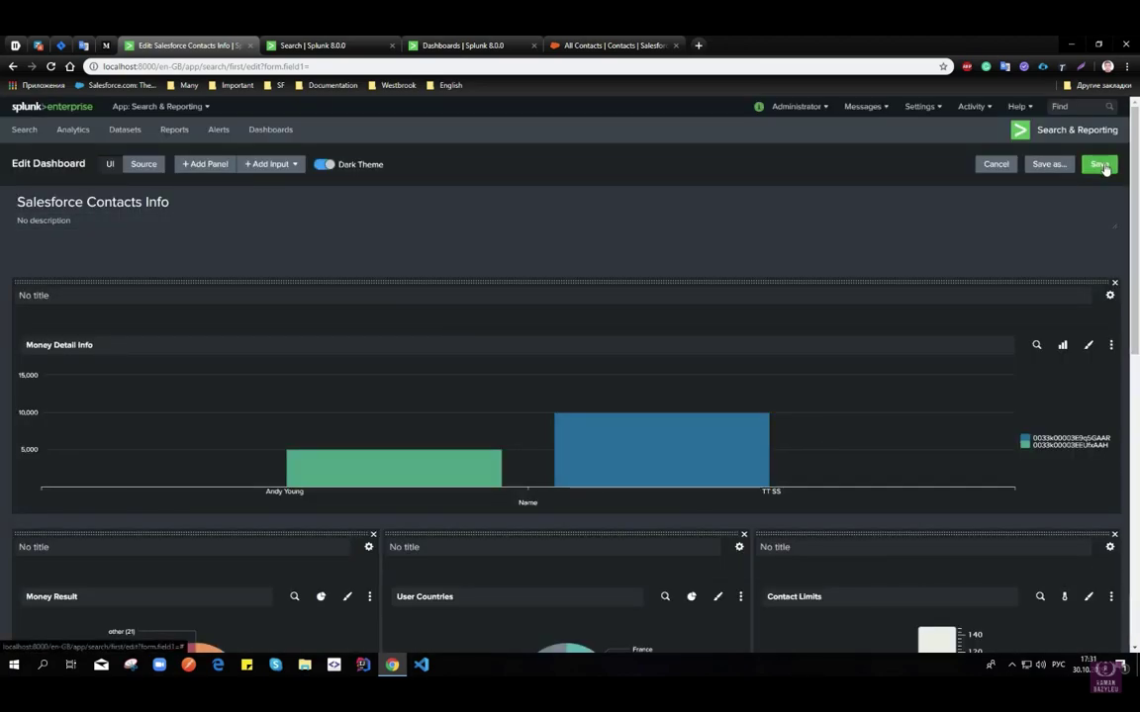
# Save Salesforce Contacts Info and scroll through its finished charts, gauge and contact table.
pyautogui.click(1100, 165)
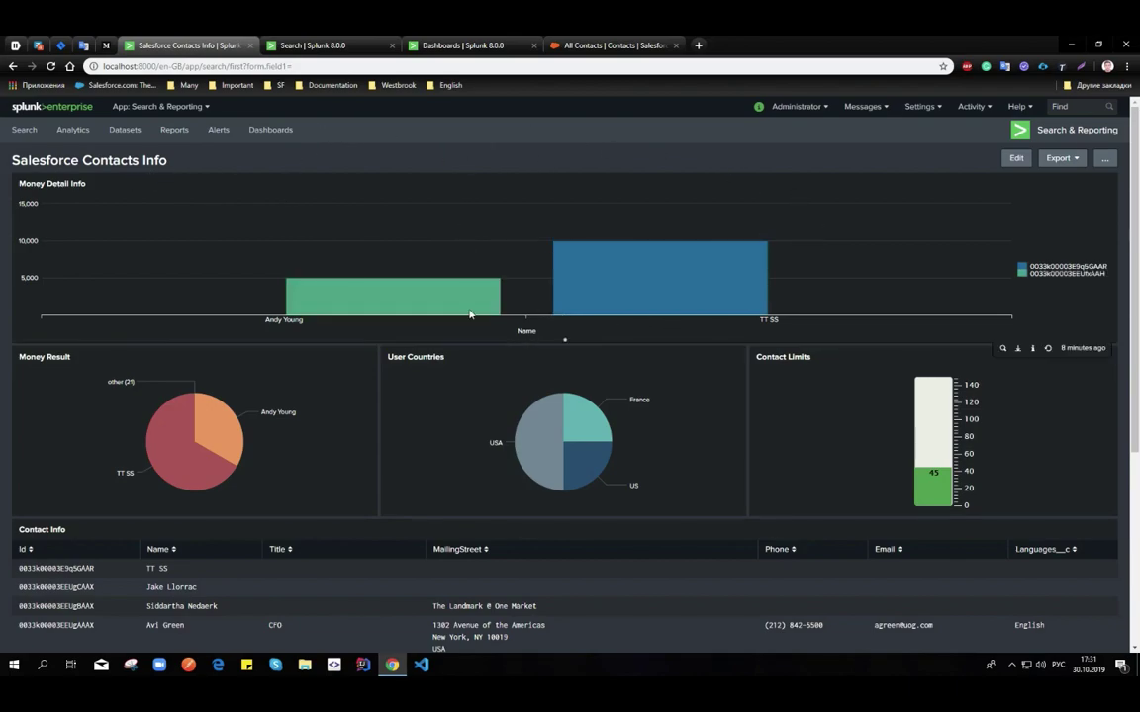
pyautogui.scroll(-3, 752, 306)
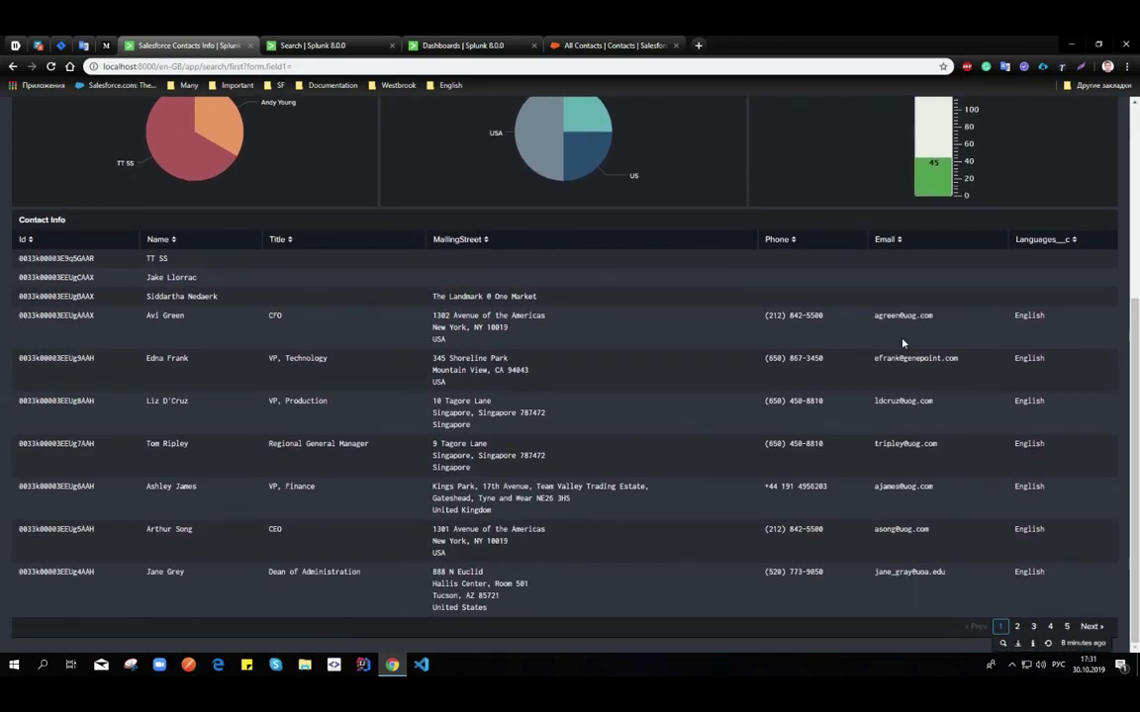
pyautogui.scroll(4, 902, 343)
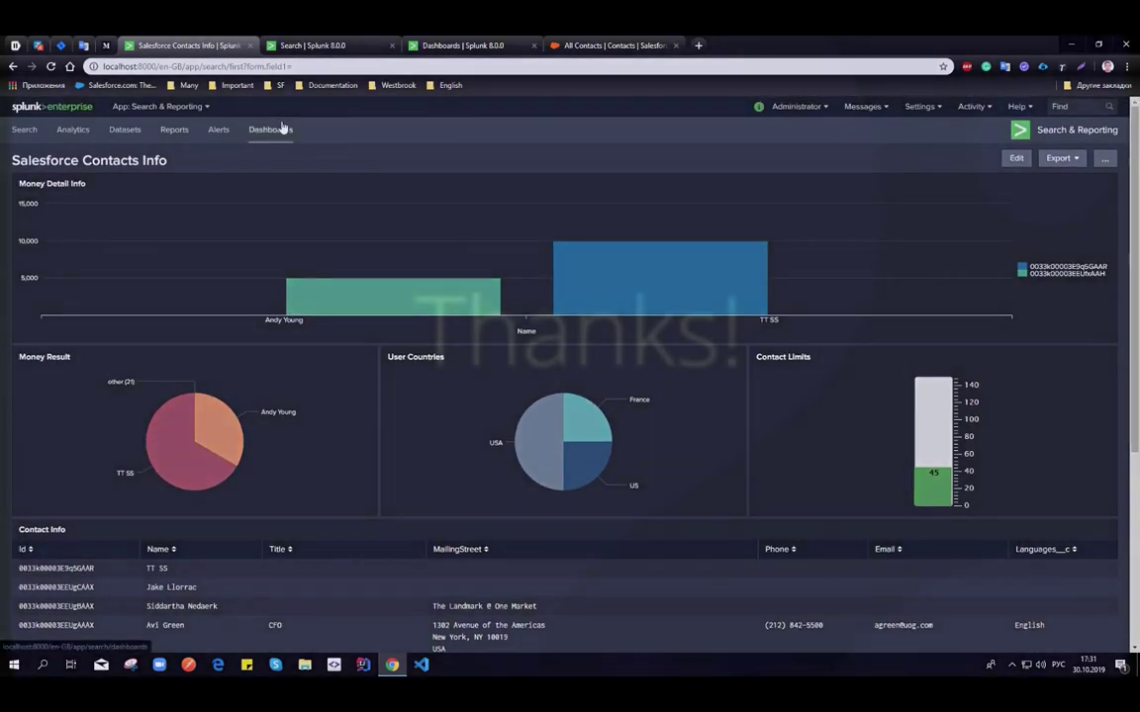